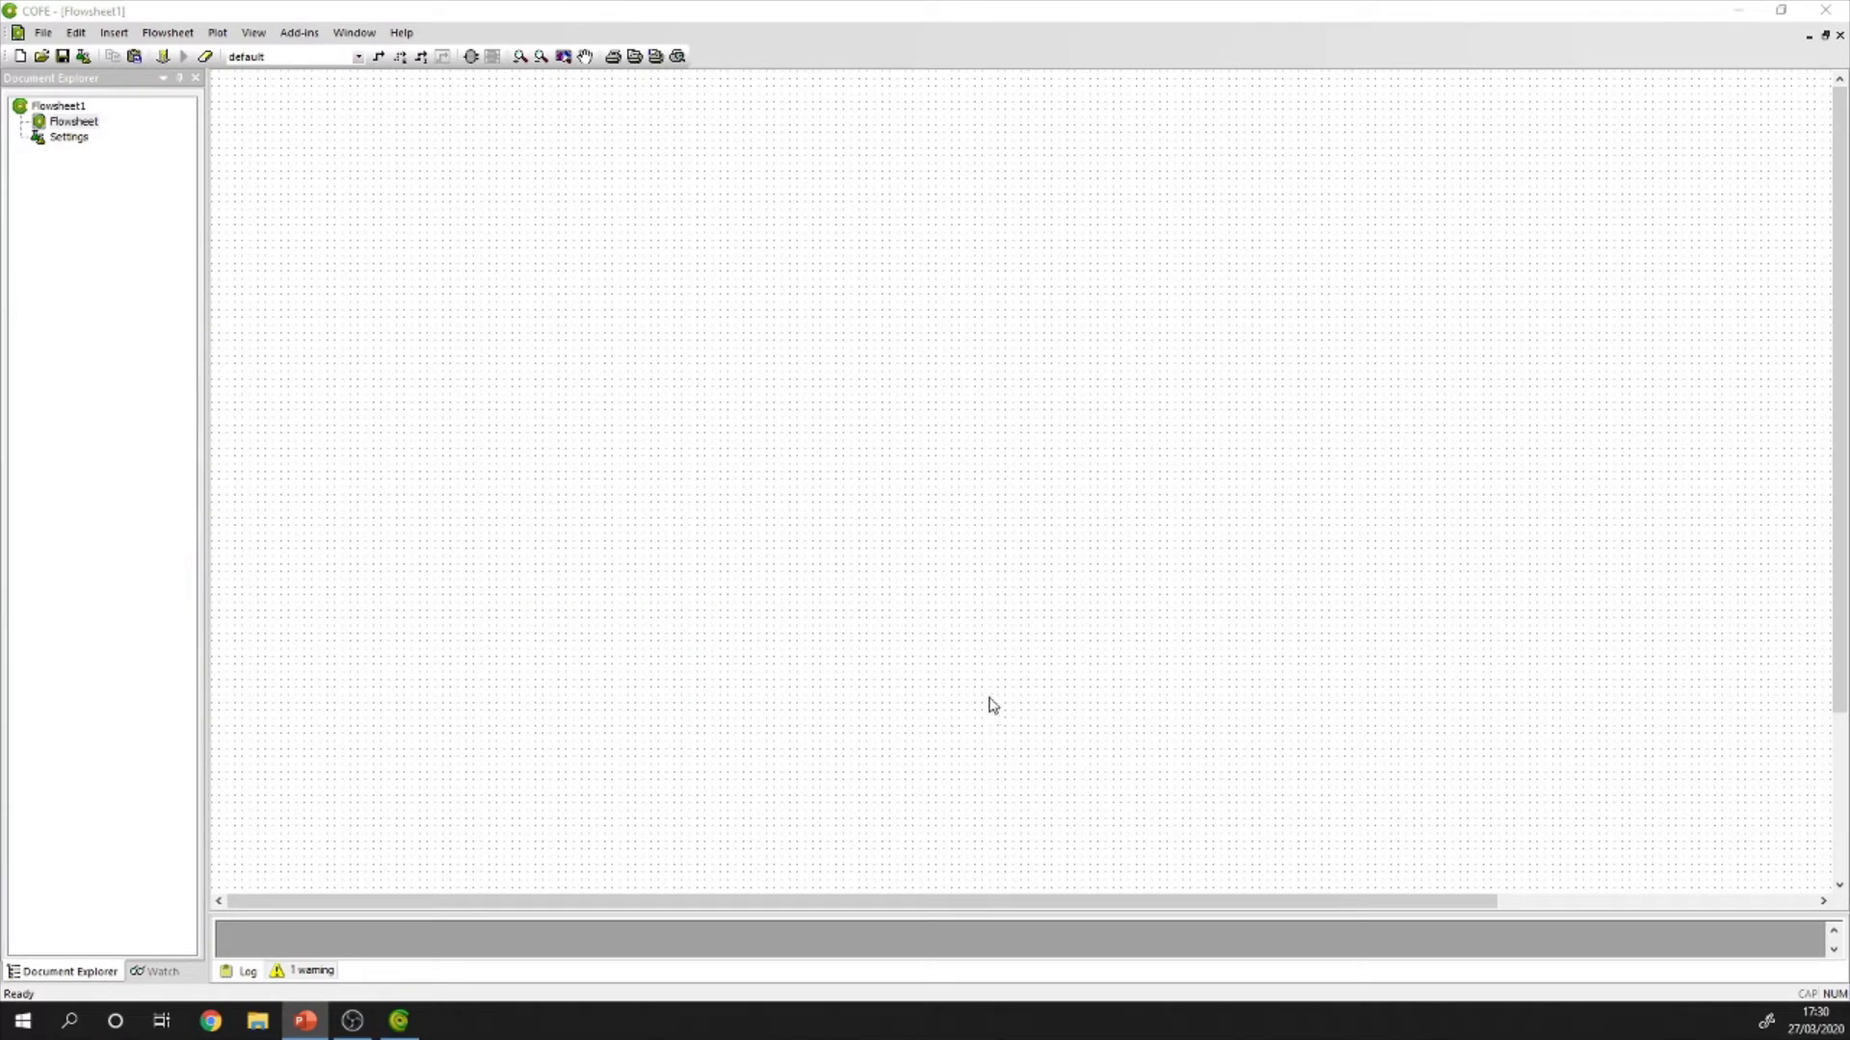
Create a new TEA (CAPE-OPEN 1.1) property package named "Combustão de Metano" in the flowsheet settings.
{"action": "double_click", "coordinate": [69, 137]}
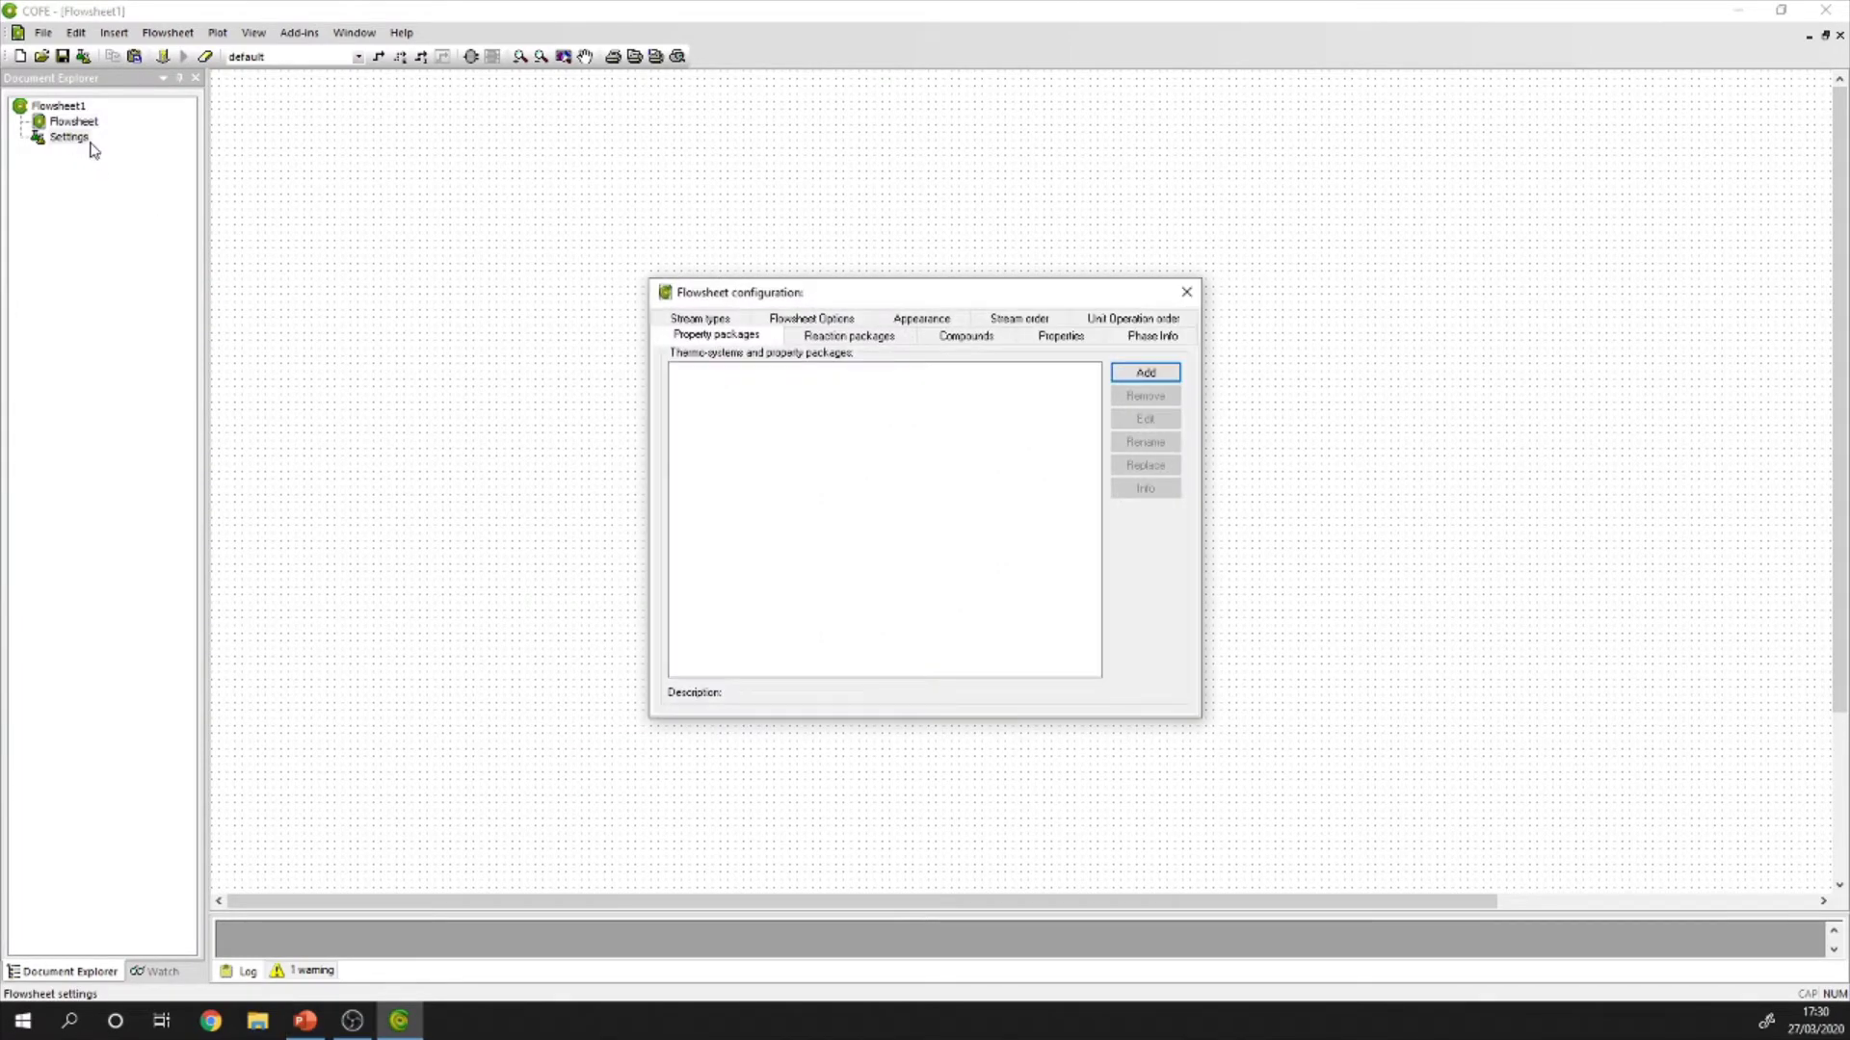
{"action": "left_click", "coordinate": [1148, 372]}
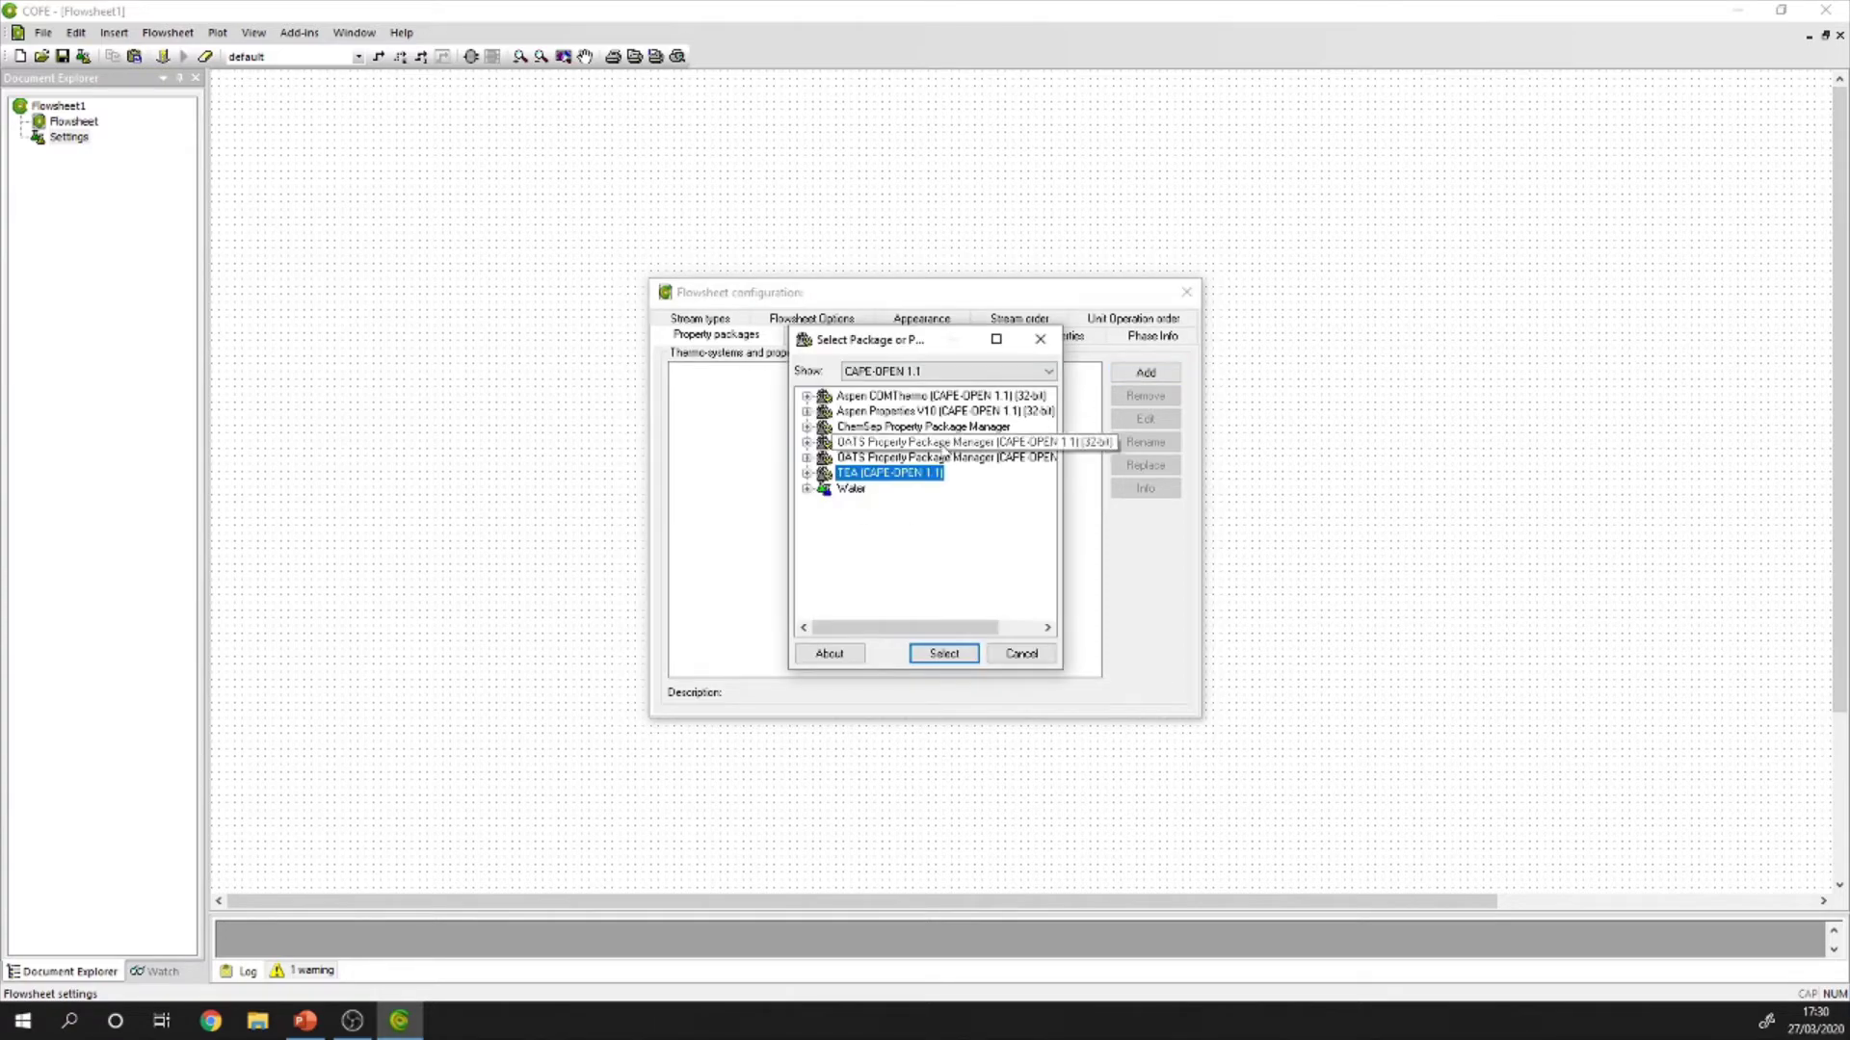
{"action": "left_click", "coordinate": [945, 655]}
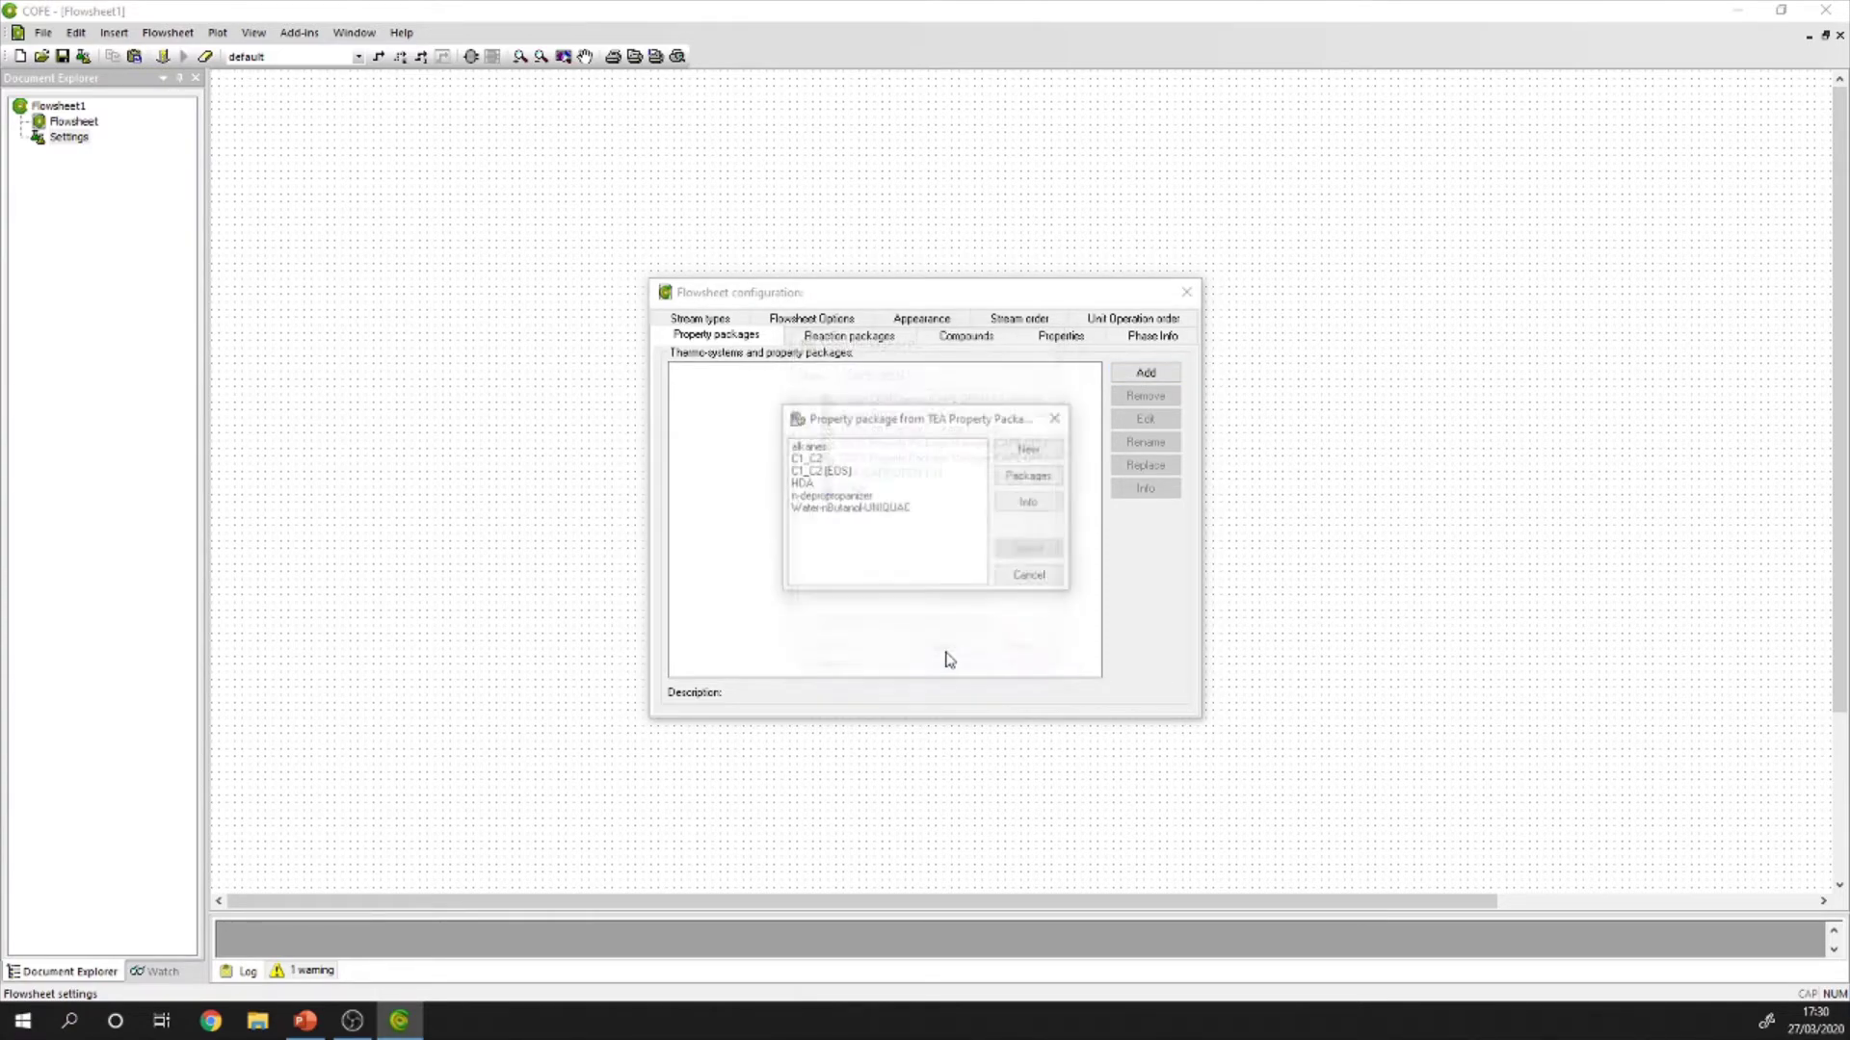
{"action": "left_click", "coordinate": [1019, 450]}
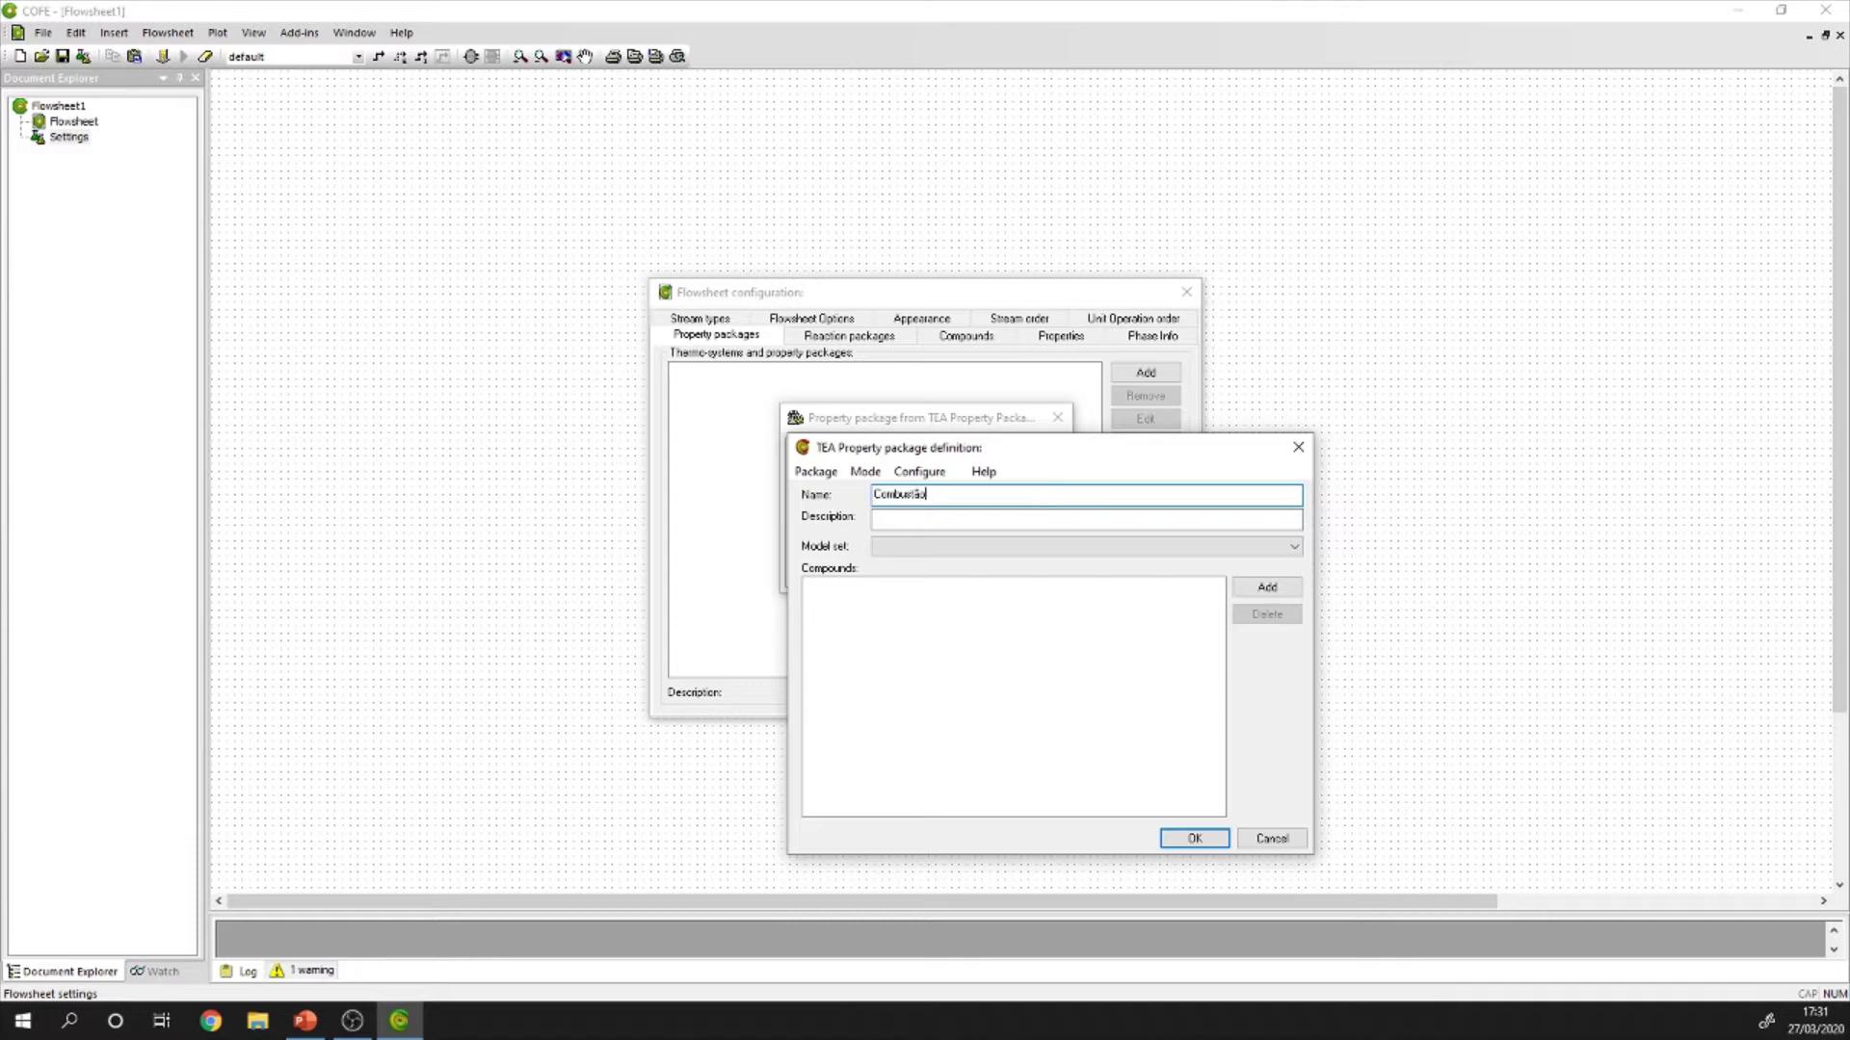
Describe the property package as "COmbustão de Metano - PR" and choose Peng Robinson as its model set.
{"action": "left_click", "coordinate": [1033, 515]}
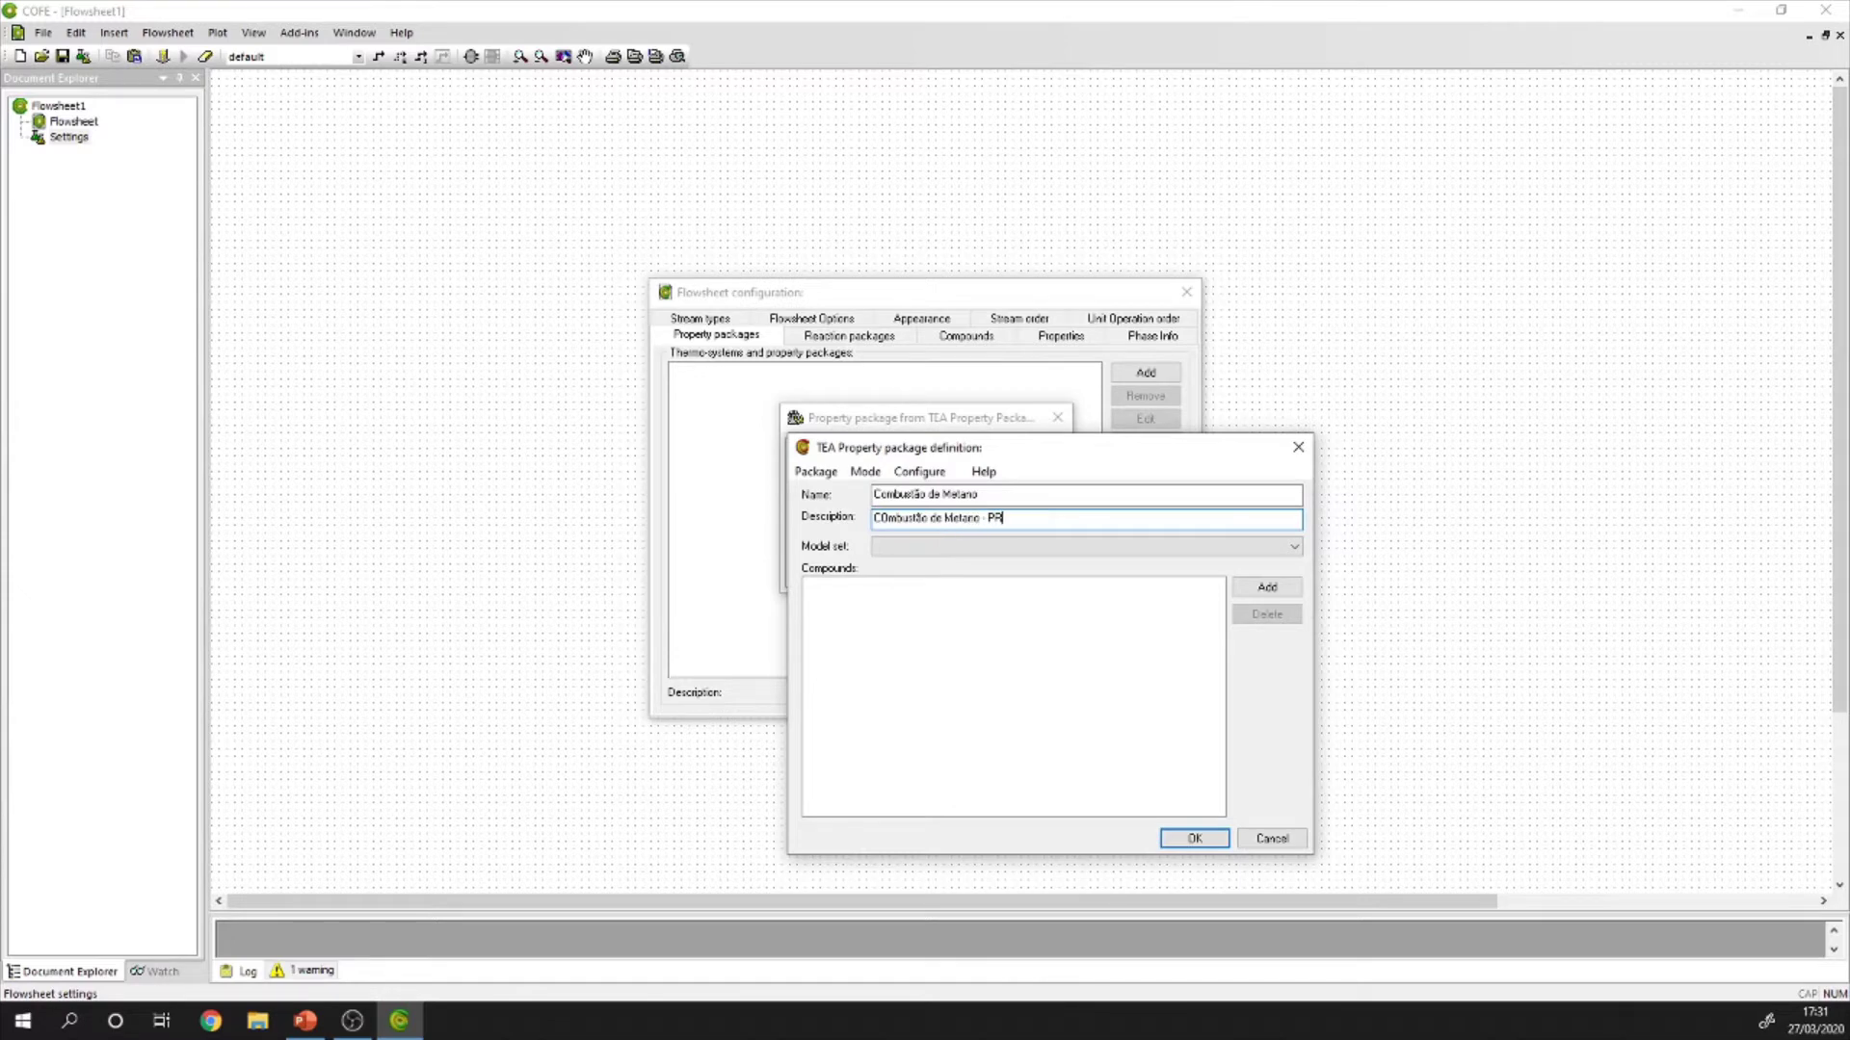
{"action": "left_click", "coordinate": [963, 547]}
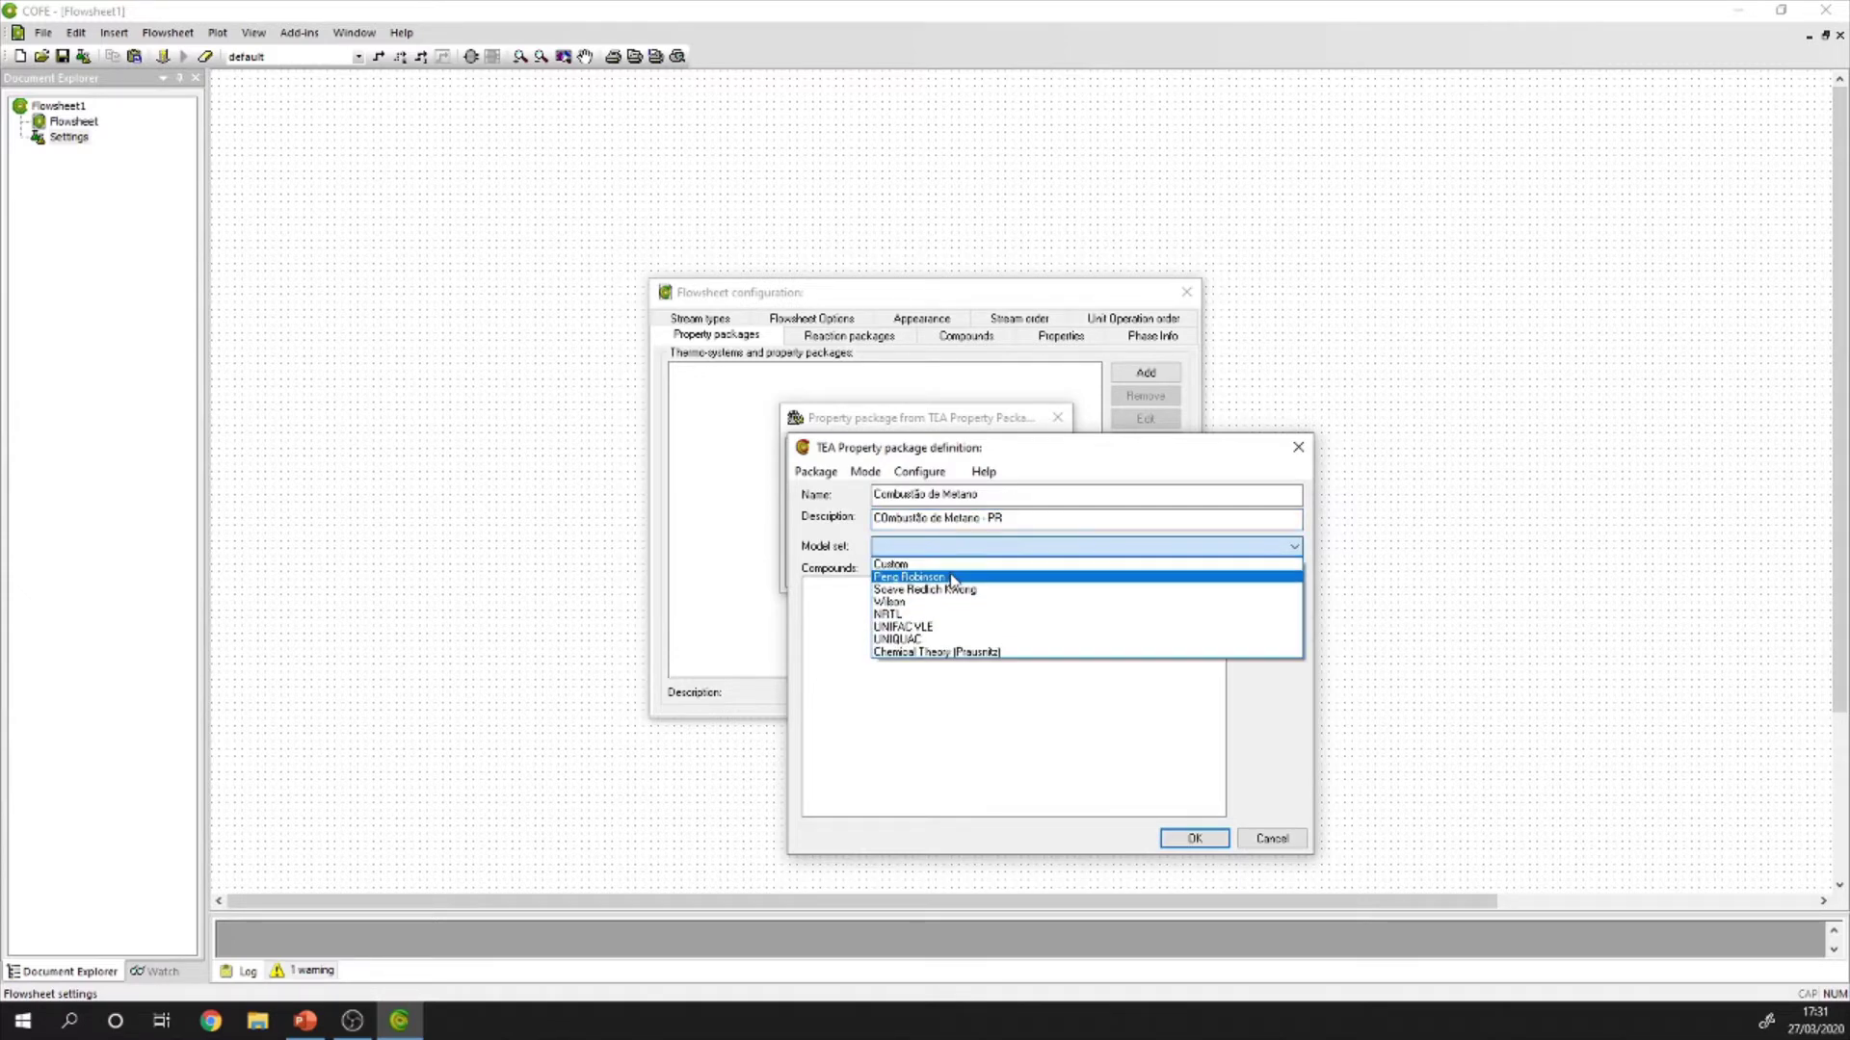
{"action": "left_click", "coordinate": [953, 578]}
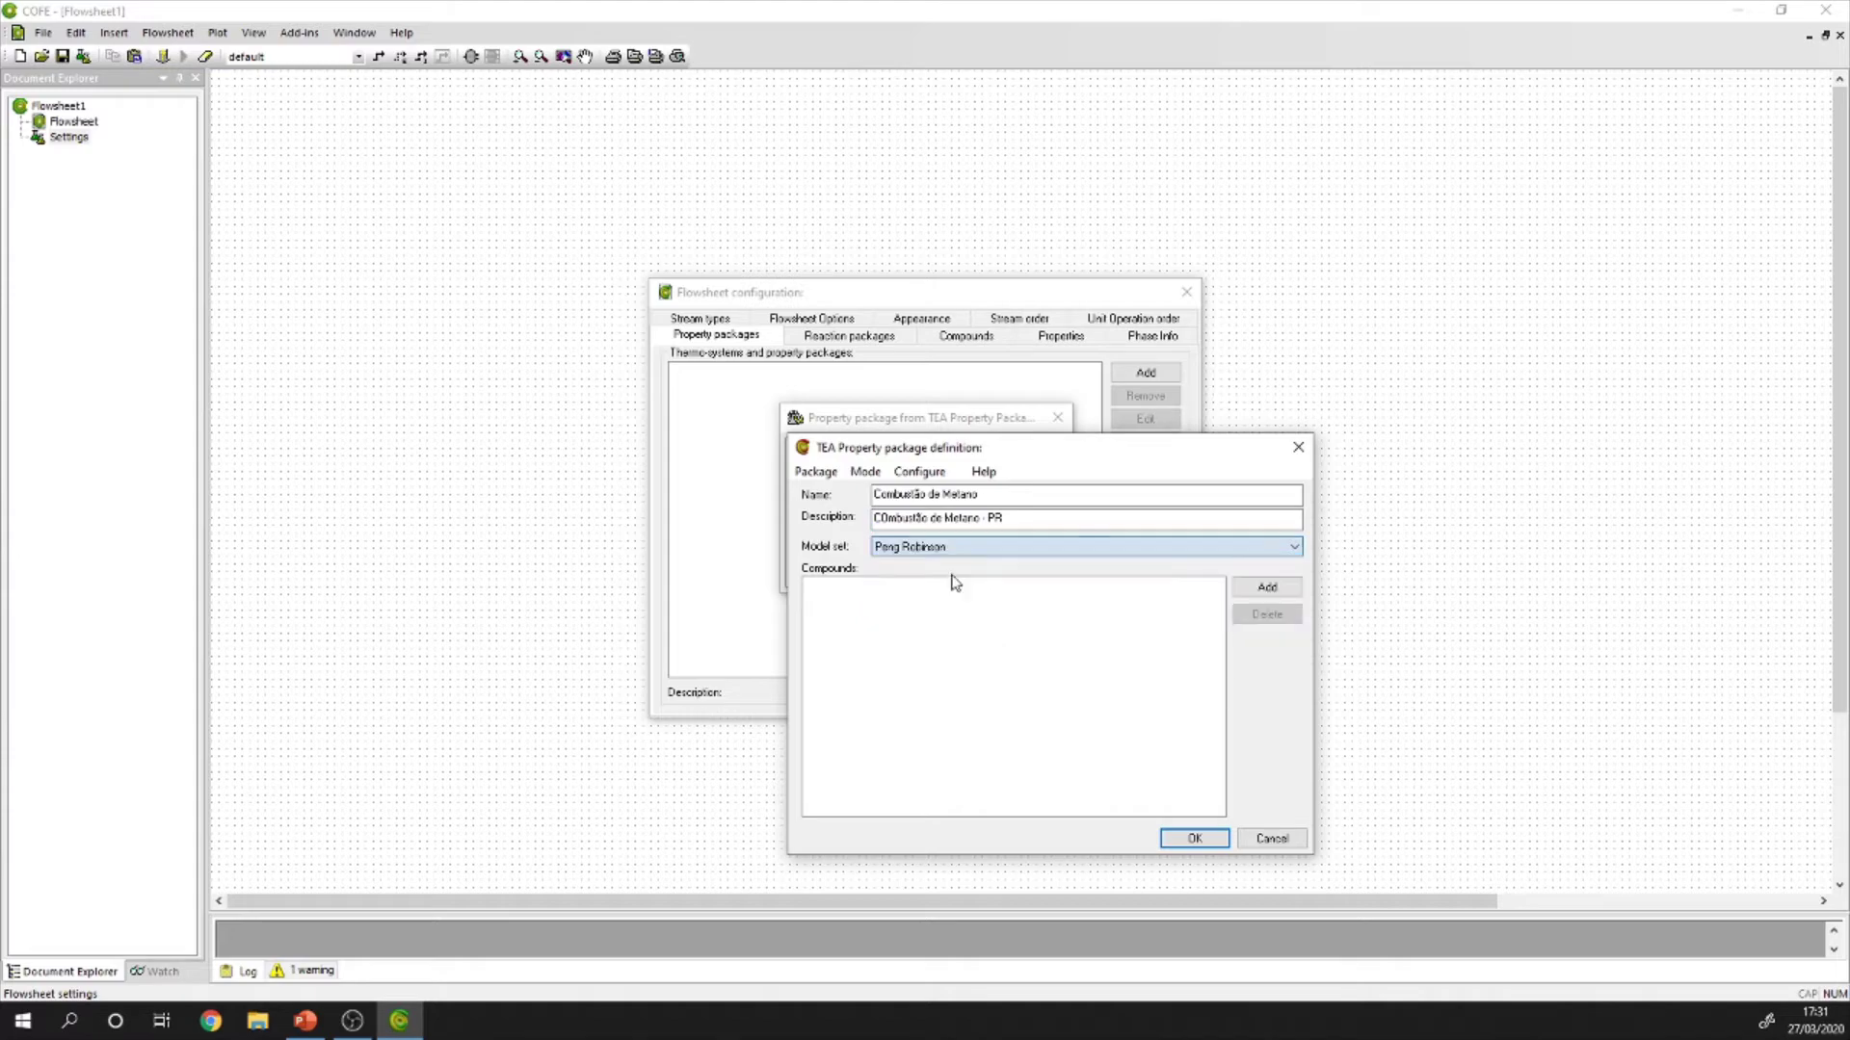
Add methane (CH4), oxygen (O2) and nitrogen (N2) to the property package's compounds.
{"action": "left_click", "coordinate": [1249, 586]}
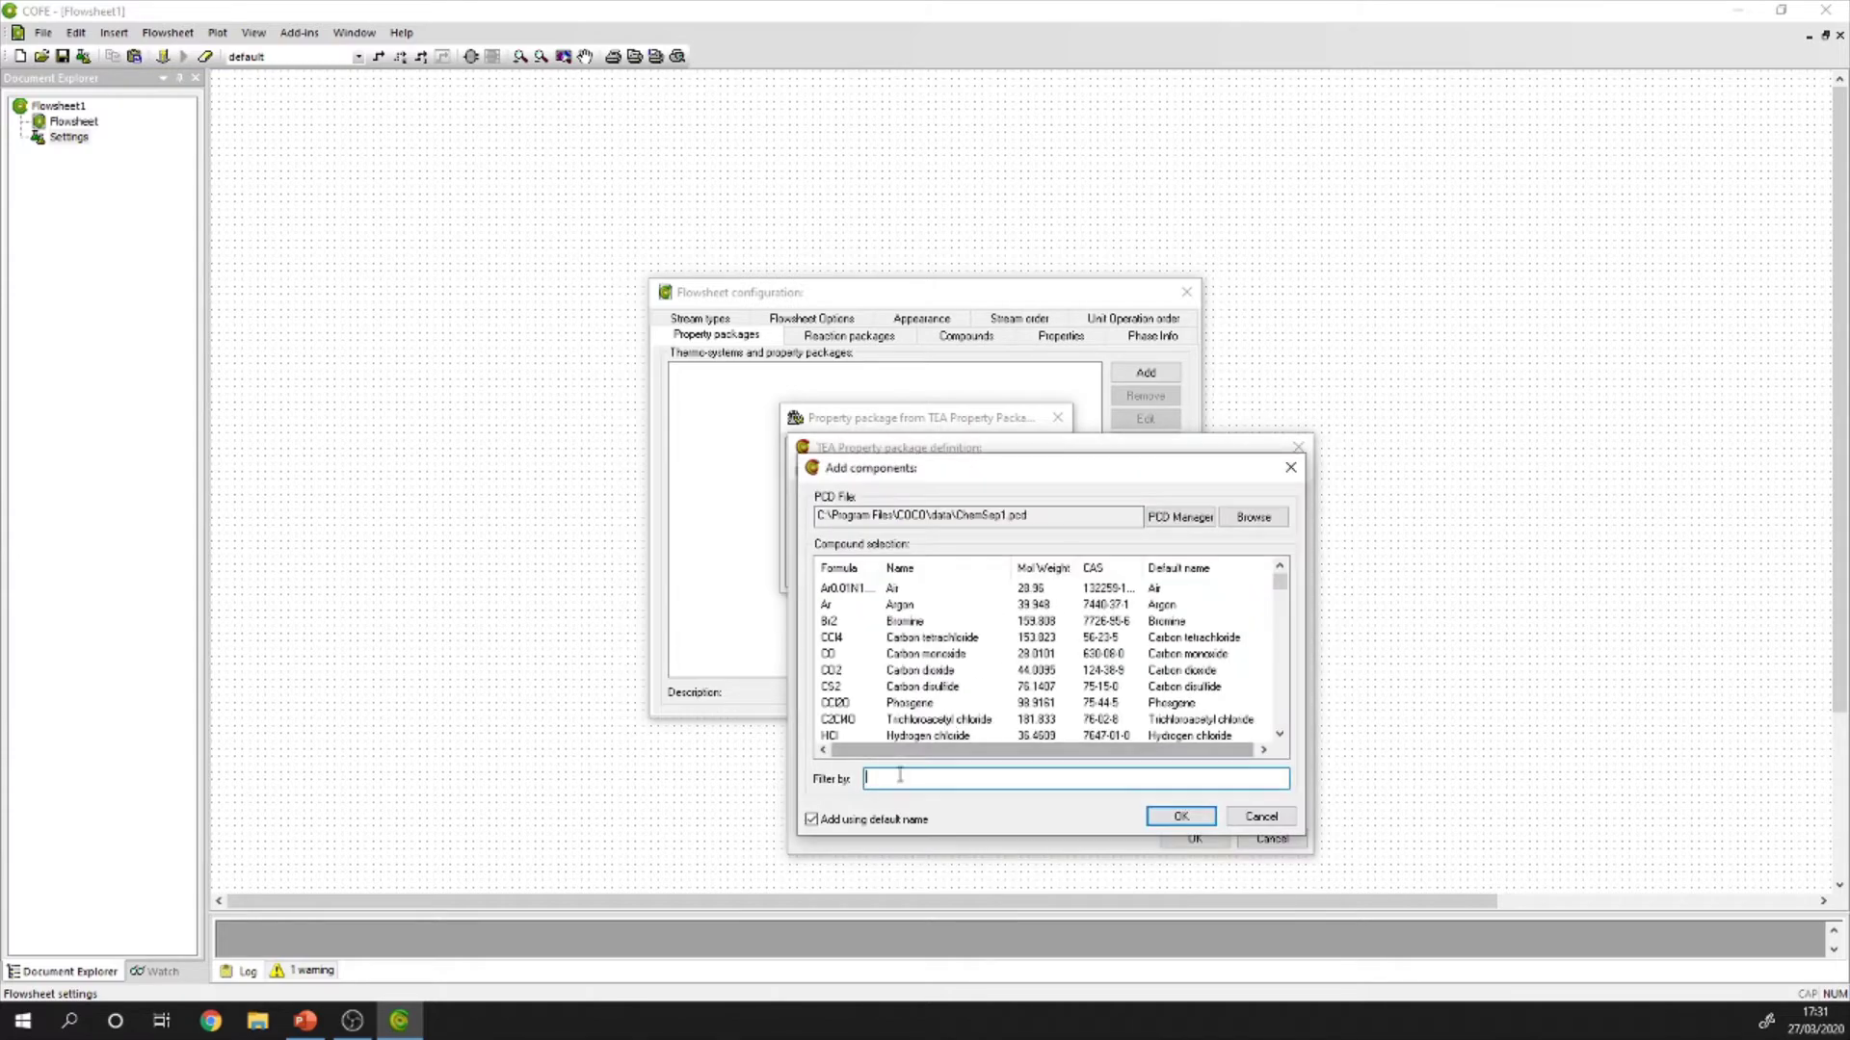
{"action": "type", "text": "CH4"}
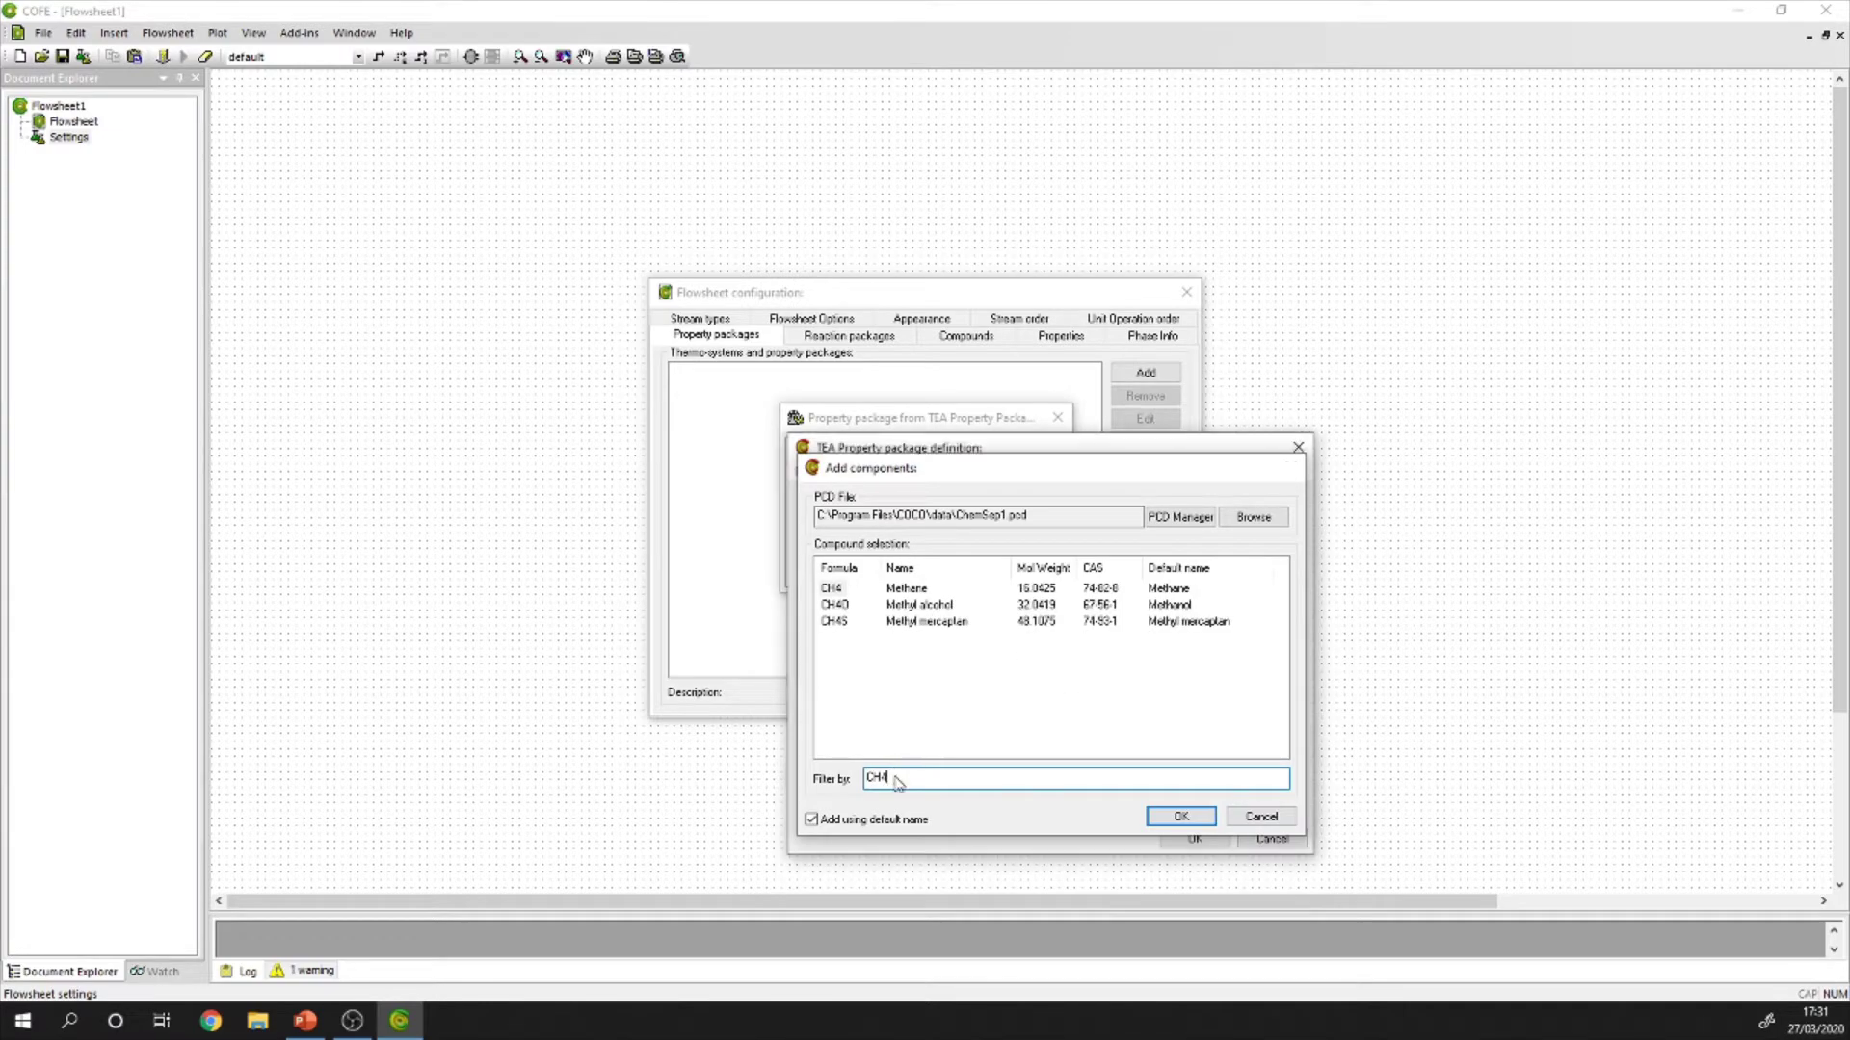
{"action": "key", "text": "Return"}
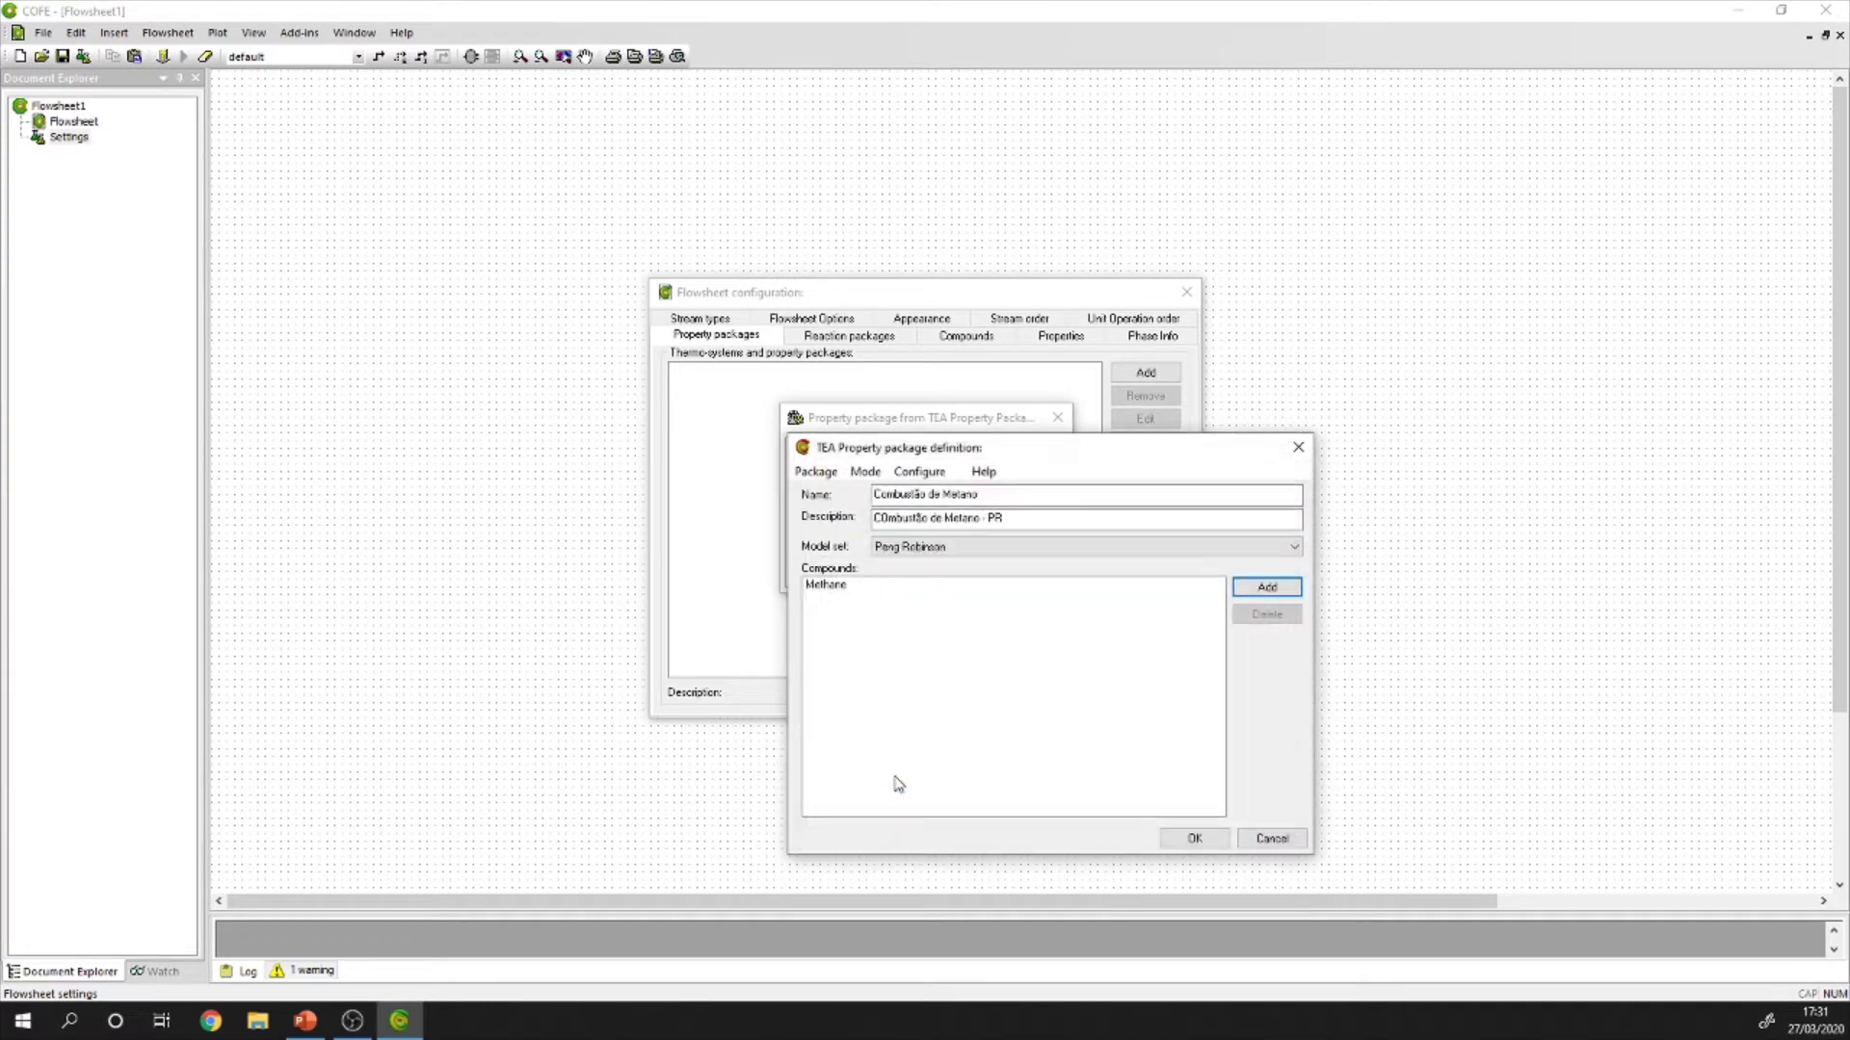
{"action": "left_click", "coordinate": [1270, 588]}
{"action": "type", "text": "O"}
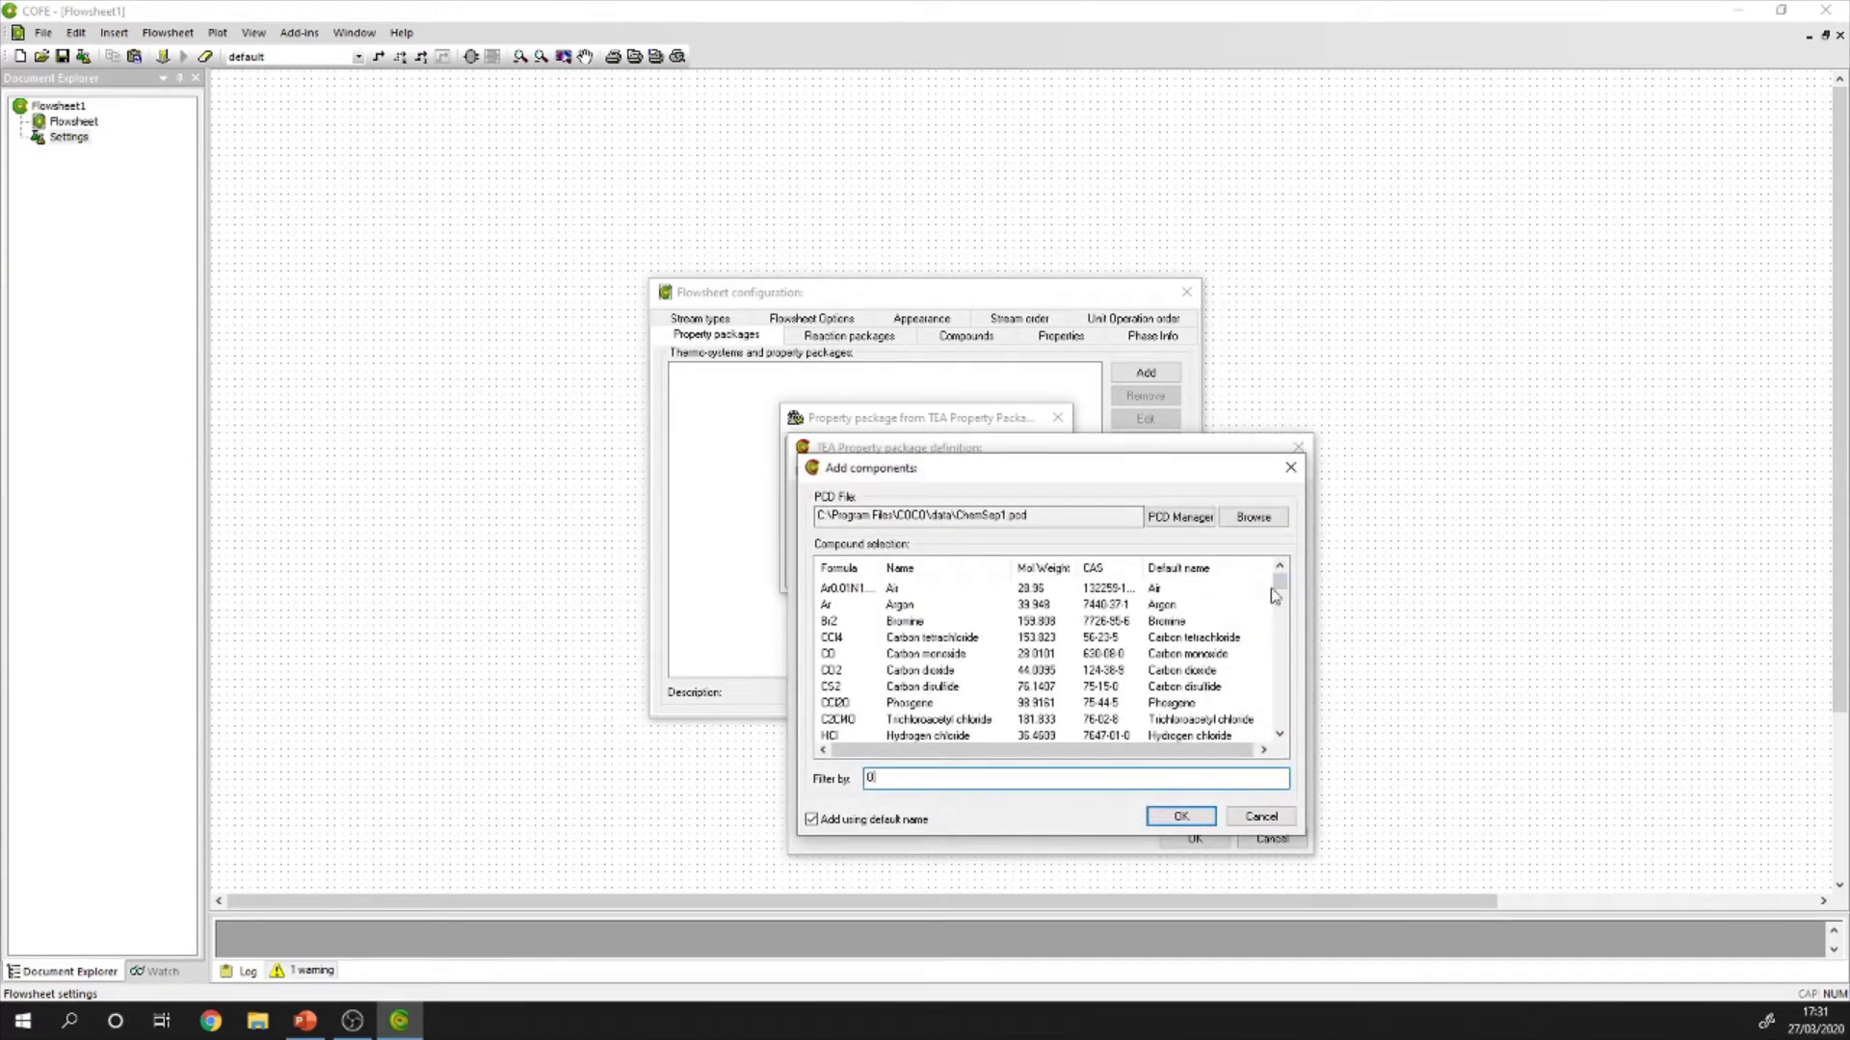
{"action": "type", "text": "2"}
{"action": "key", "text": "Return"}
{"action": "left_click", "coordinate": [1271, 588]}
{"action": "type", "text": "N2"}
{"action": "key", "text": "Return"}
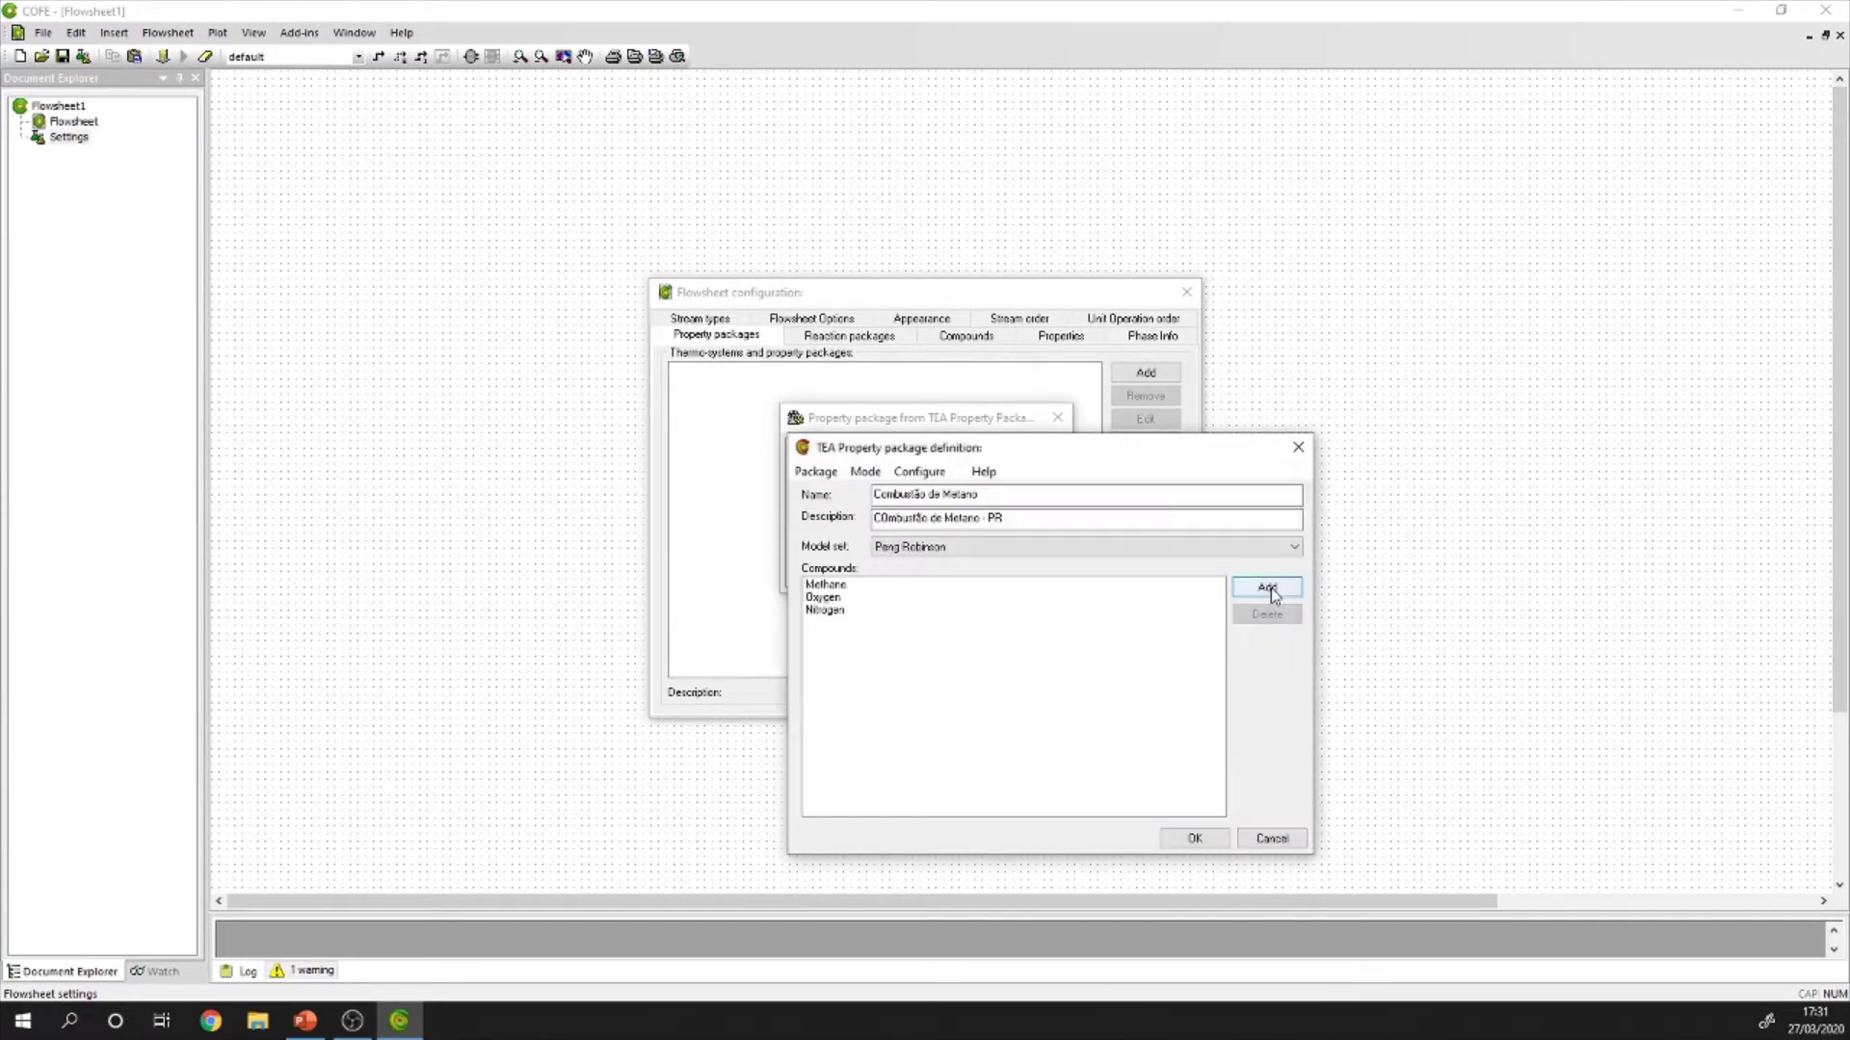
Add carbon dioxide (CO2) and water to the compounds, and assign the completed property package to the default stream type.
{"action": "left_click", "coordinate": [1268, 588]}
{"action": "type", "text": "CO2"}
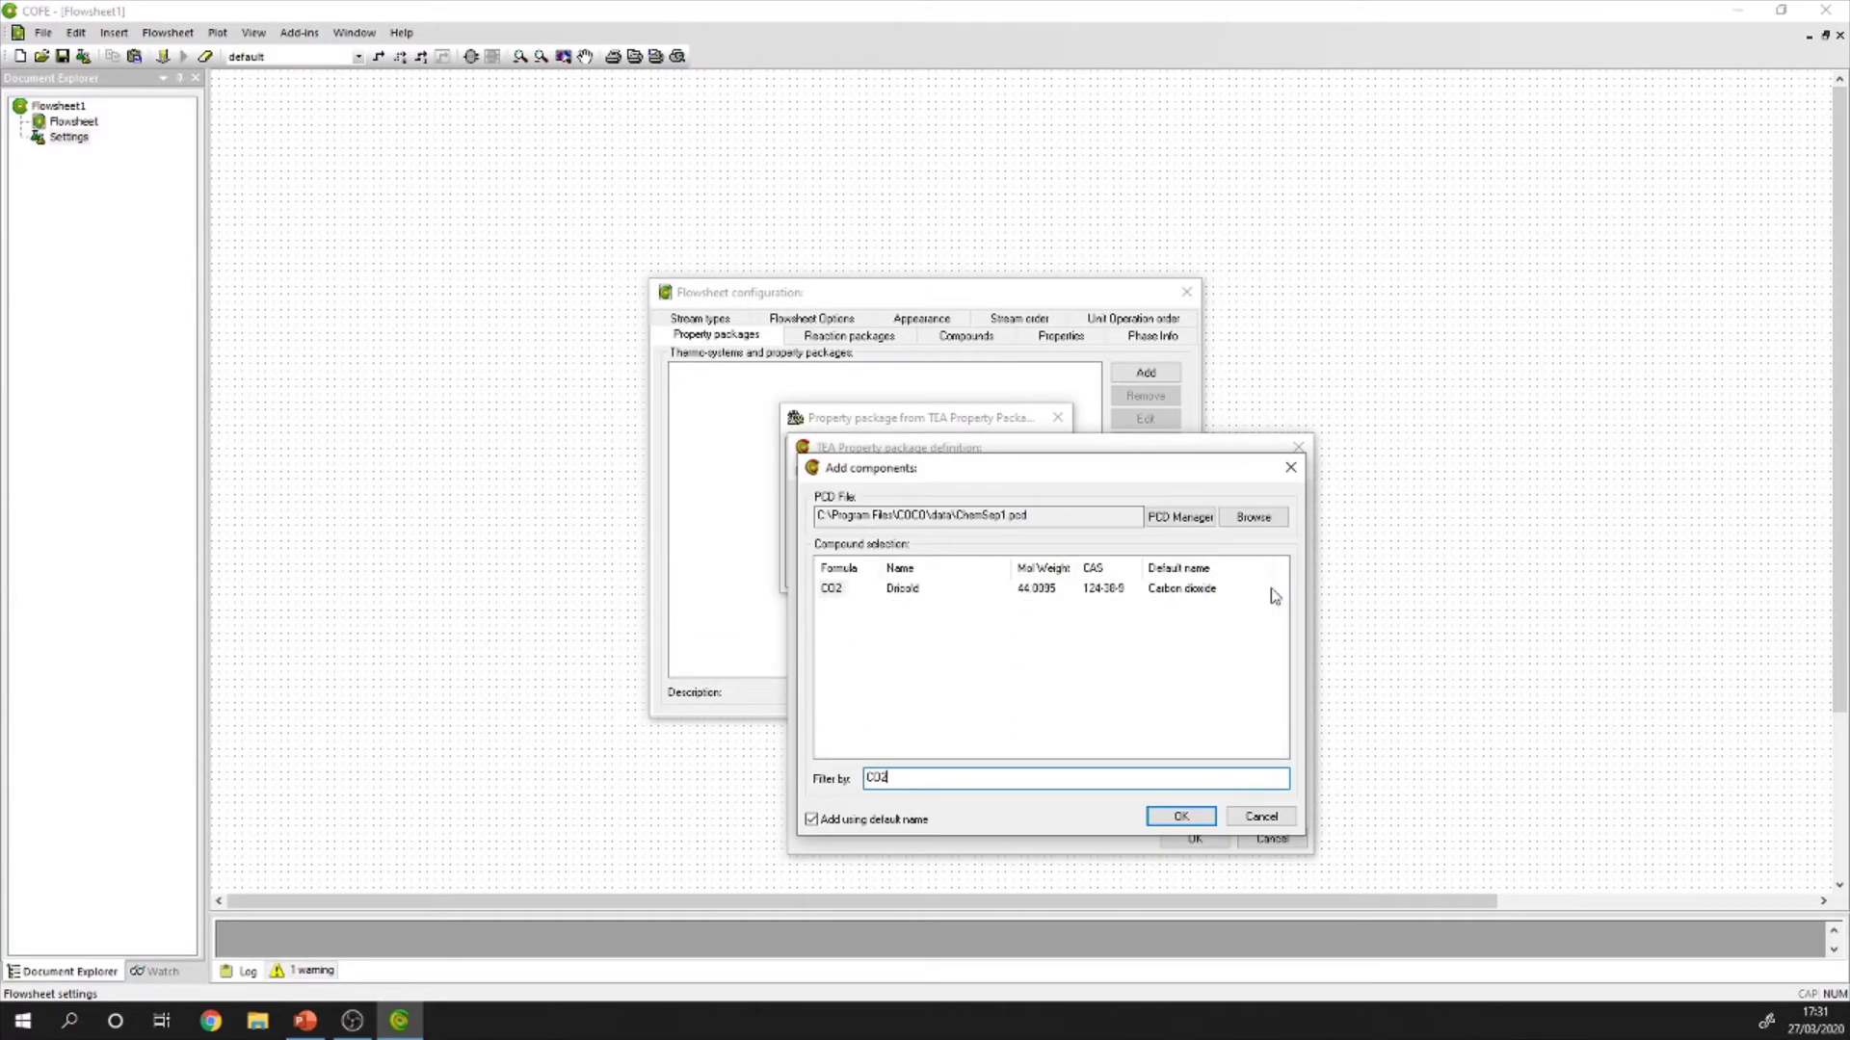
{"action": "key", "text": "Return"}
{"action": "left_click", "coordinate": [1268, 588]}
{"action": "type", "text": "water"}
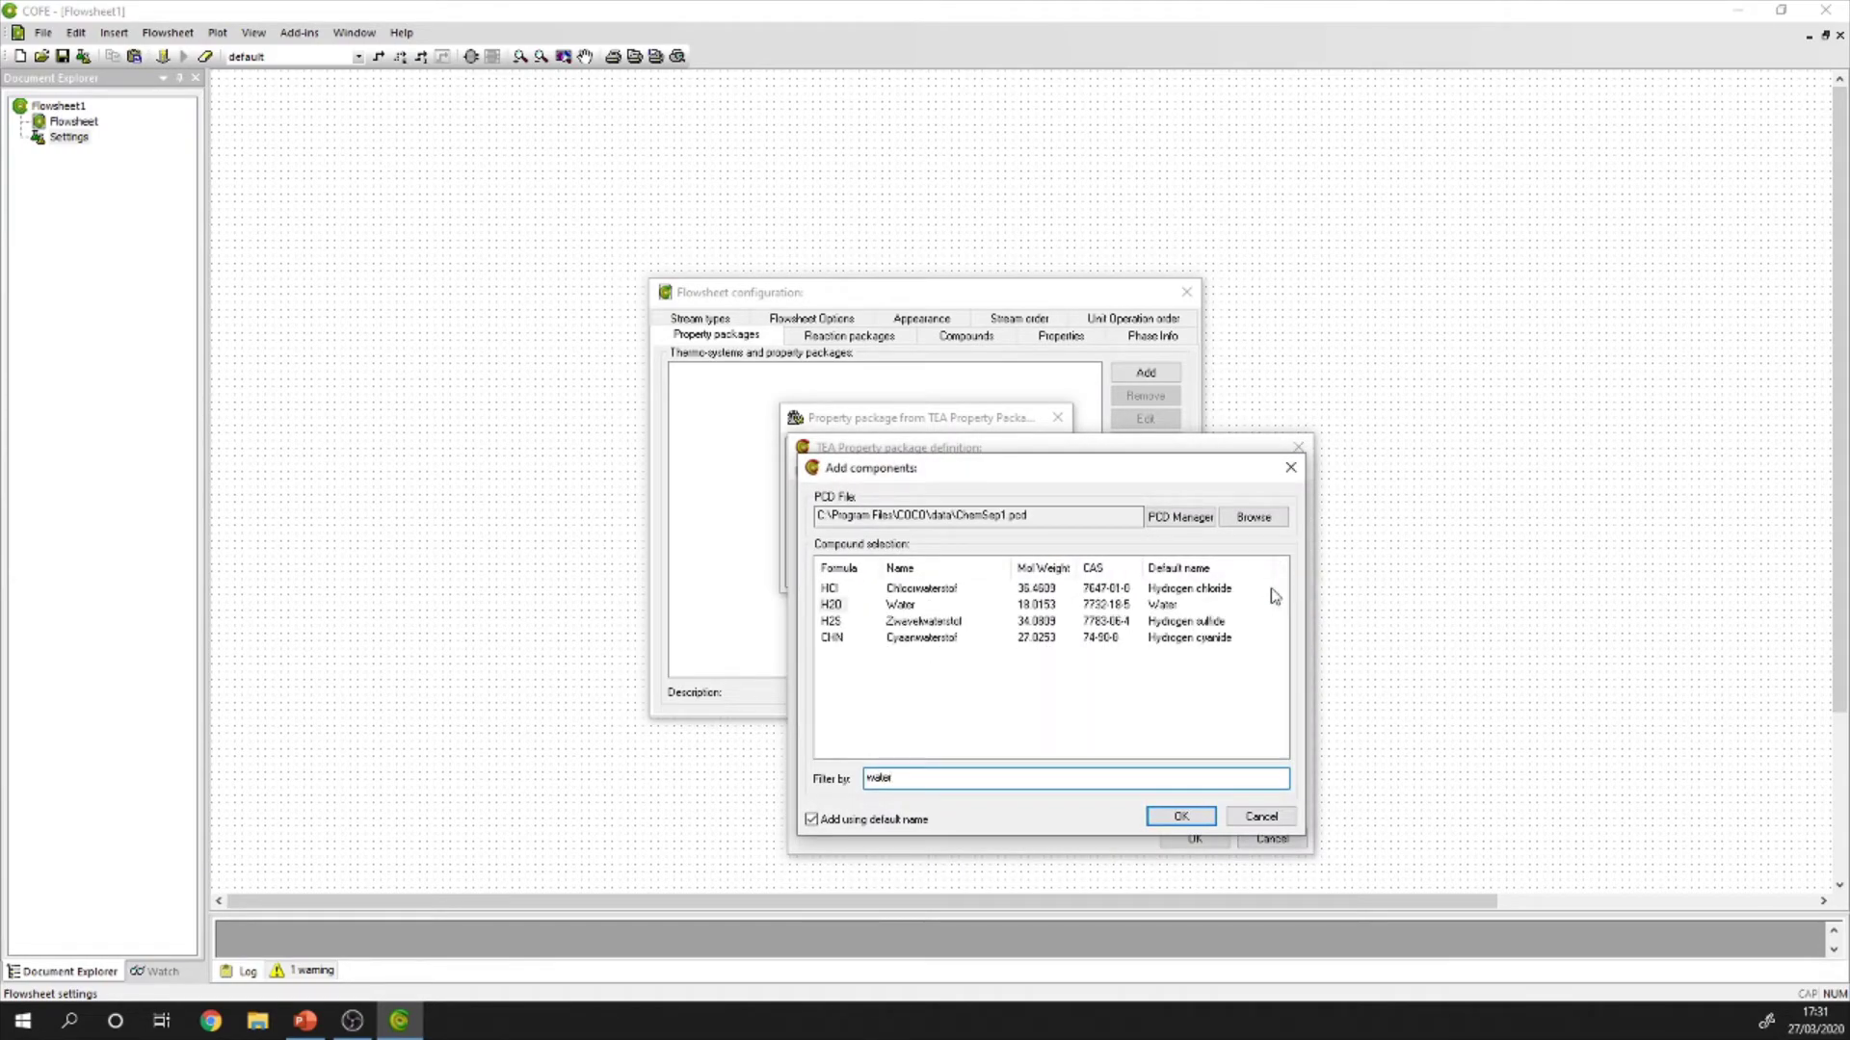
{"action": "key", "text": "Return"}
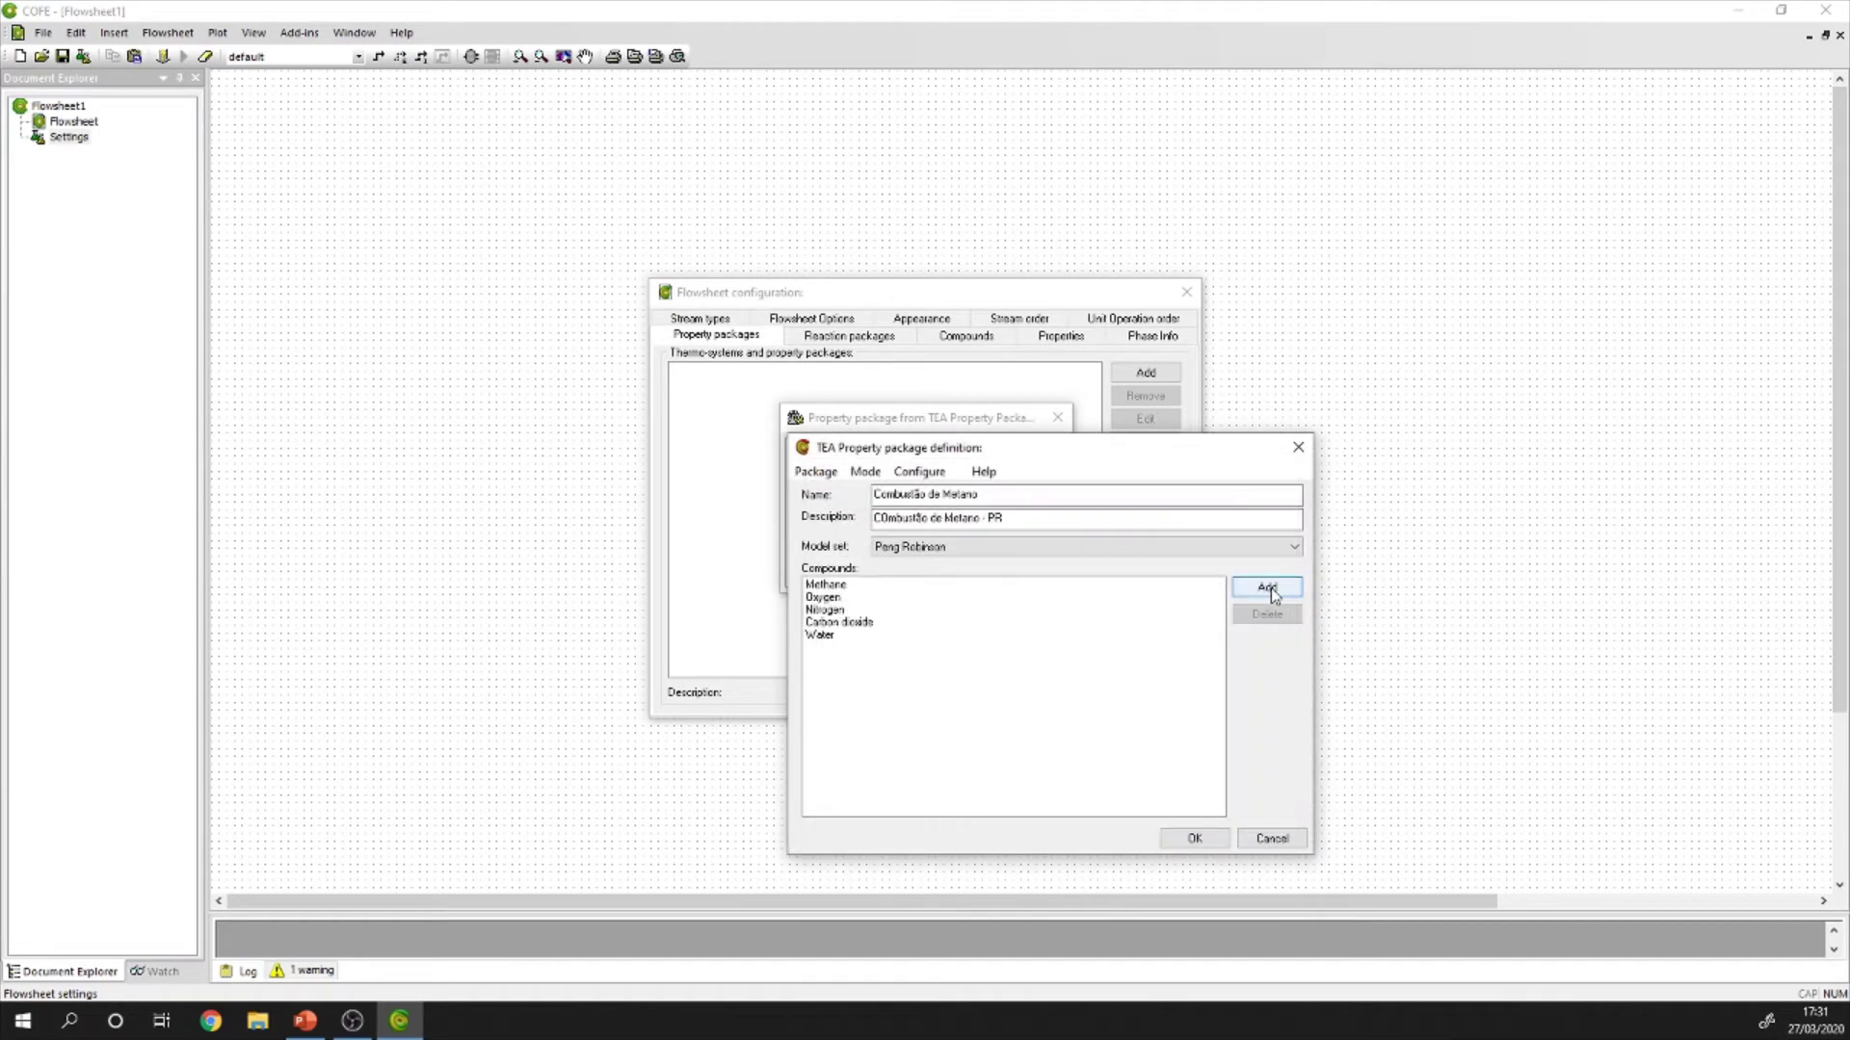
{"action": "left_click", "coordinate": [1191, 839]}
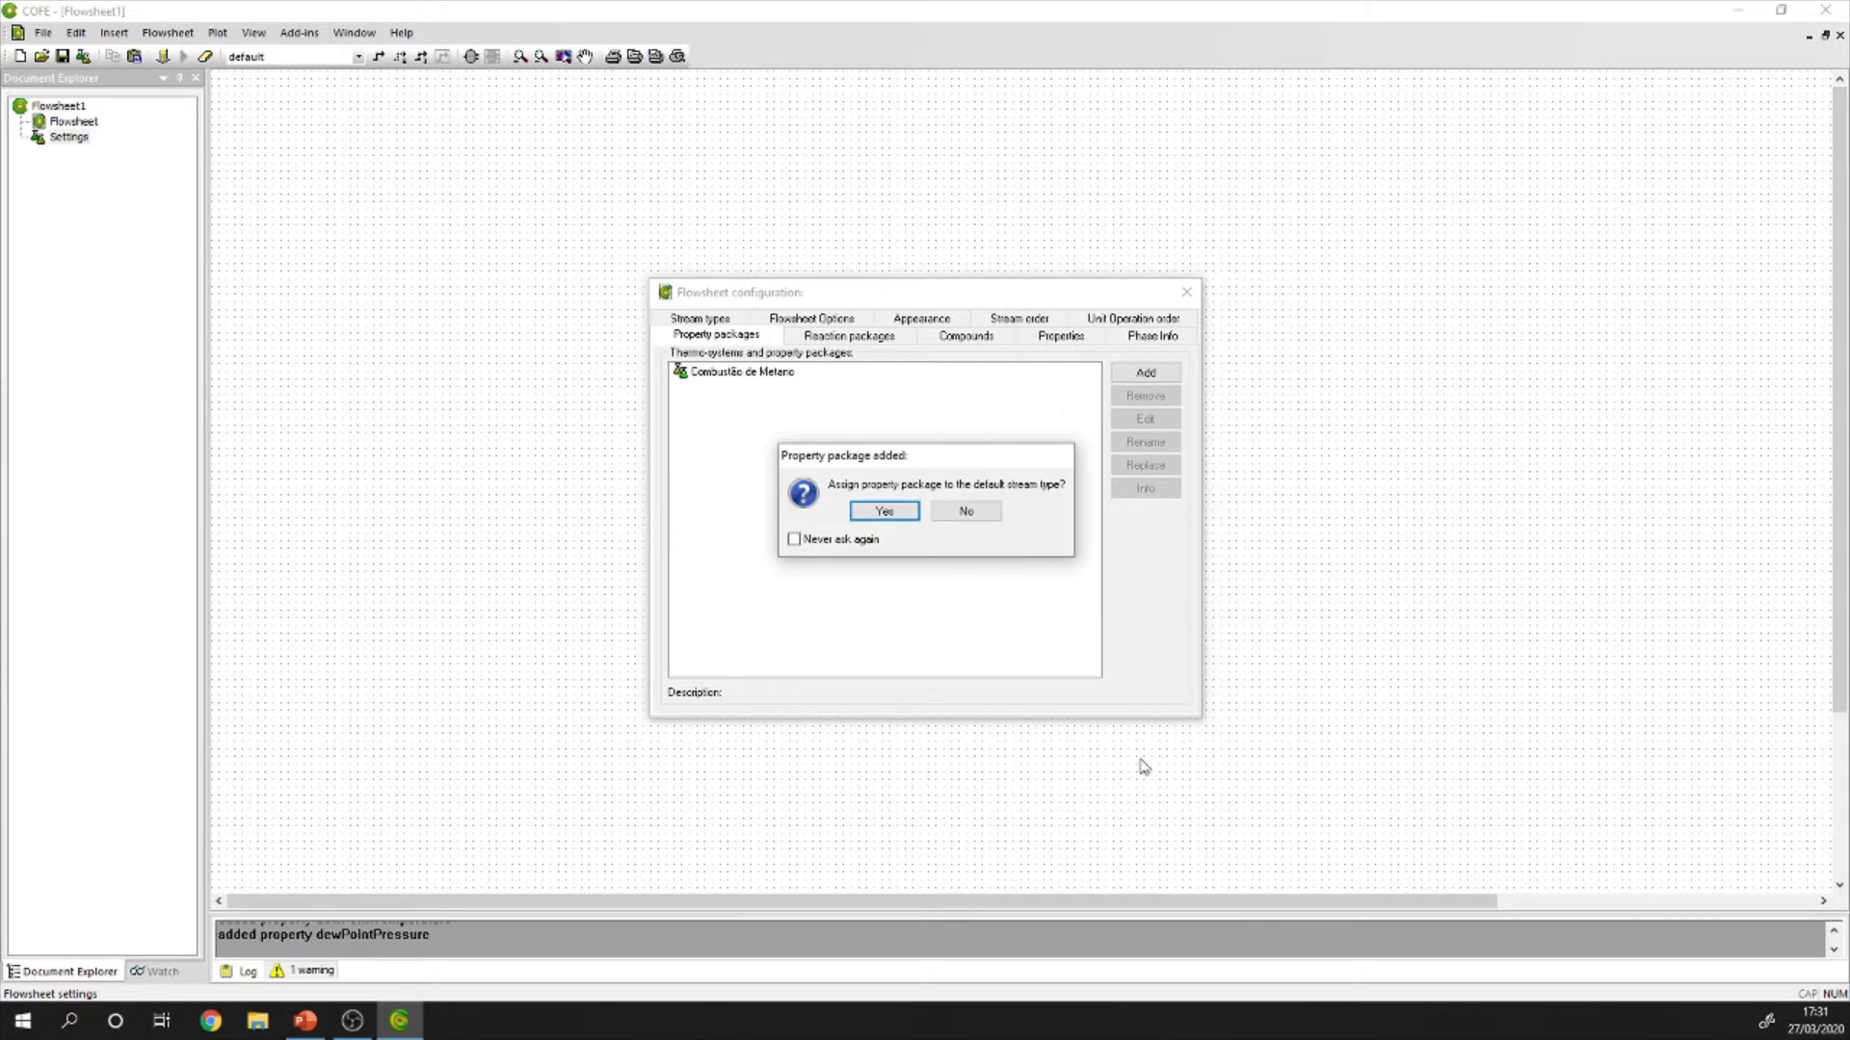
{"action": "left_click", "coordinate": [885, 510]}
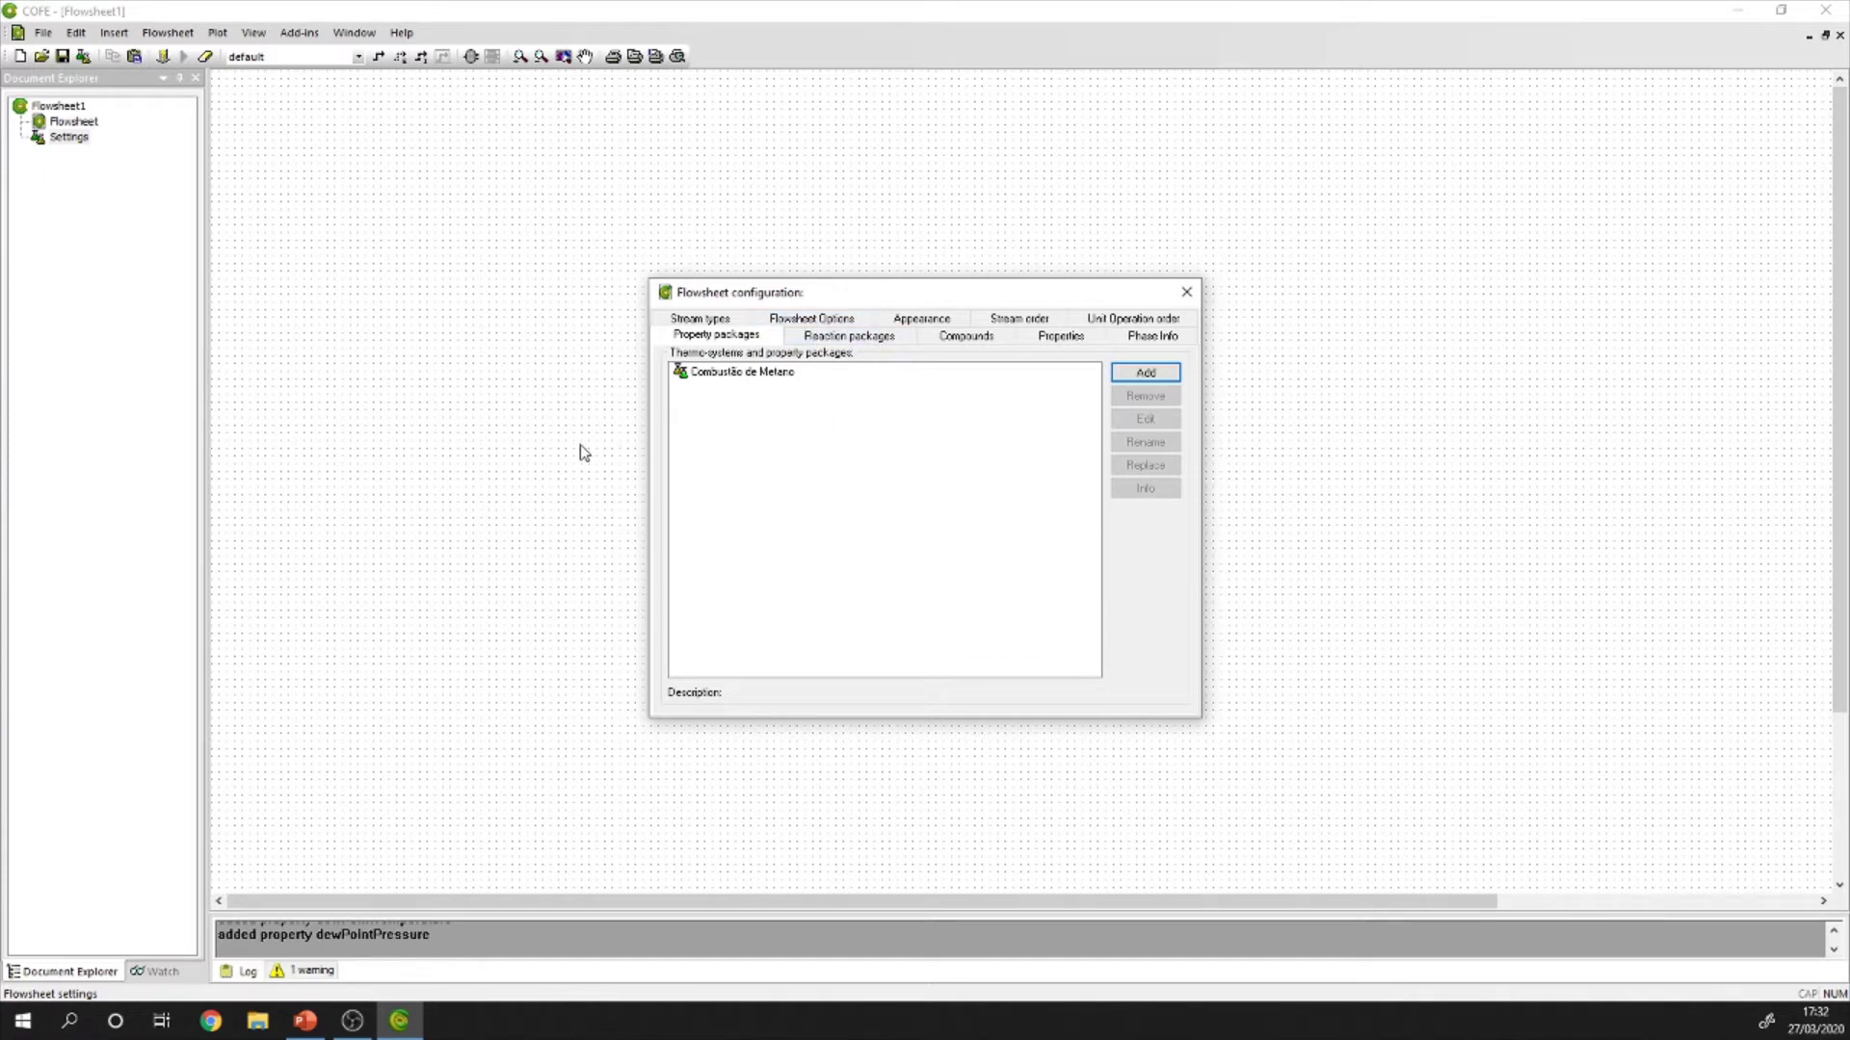
Add a new reaction package from the CORN Reaction Package Manager to the flowsheet.
{"action": "left_click", "coordinate": [836, 345]}
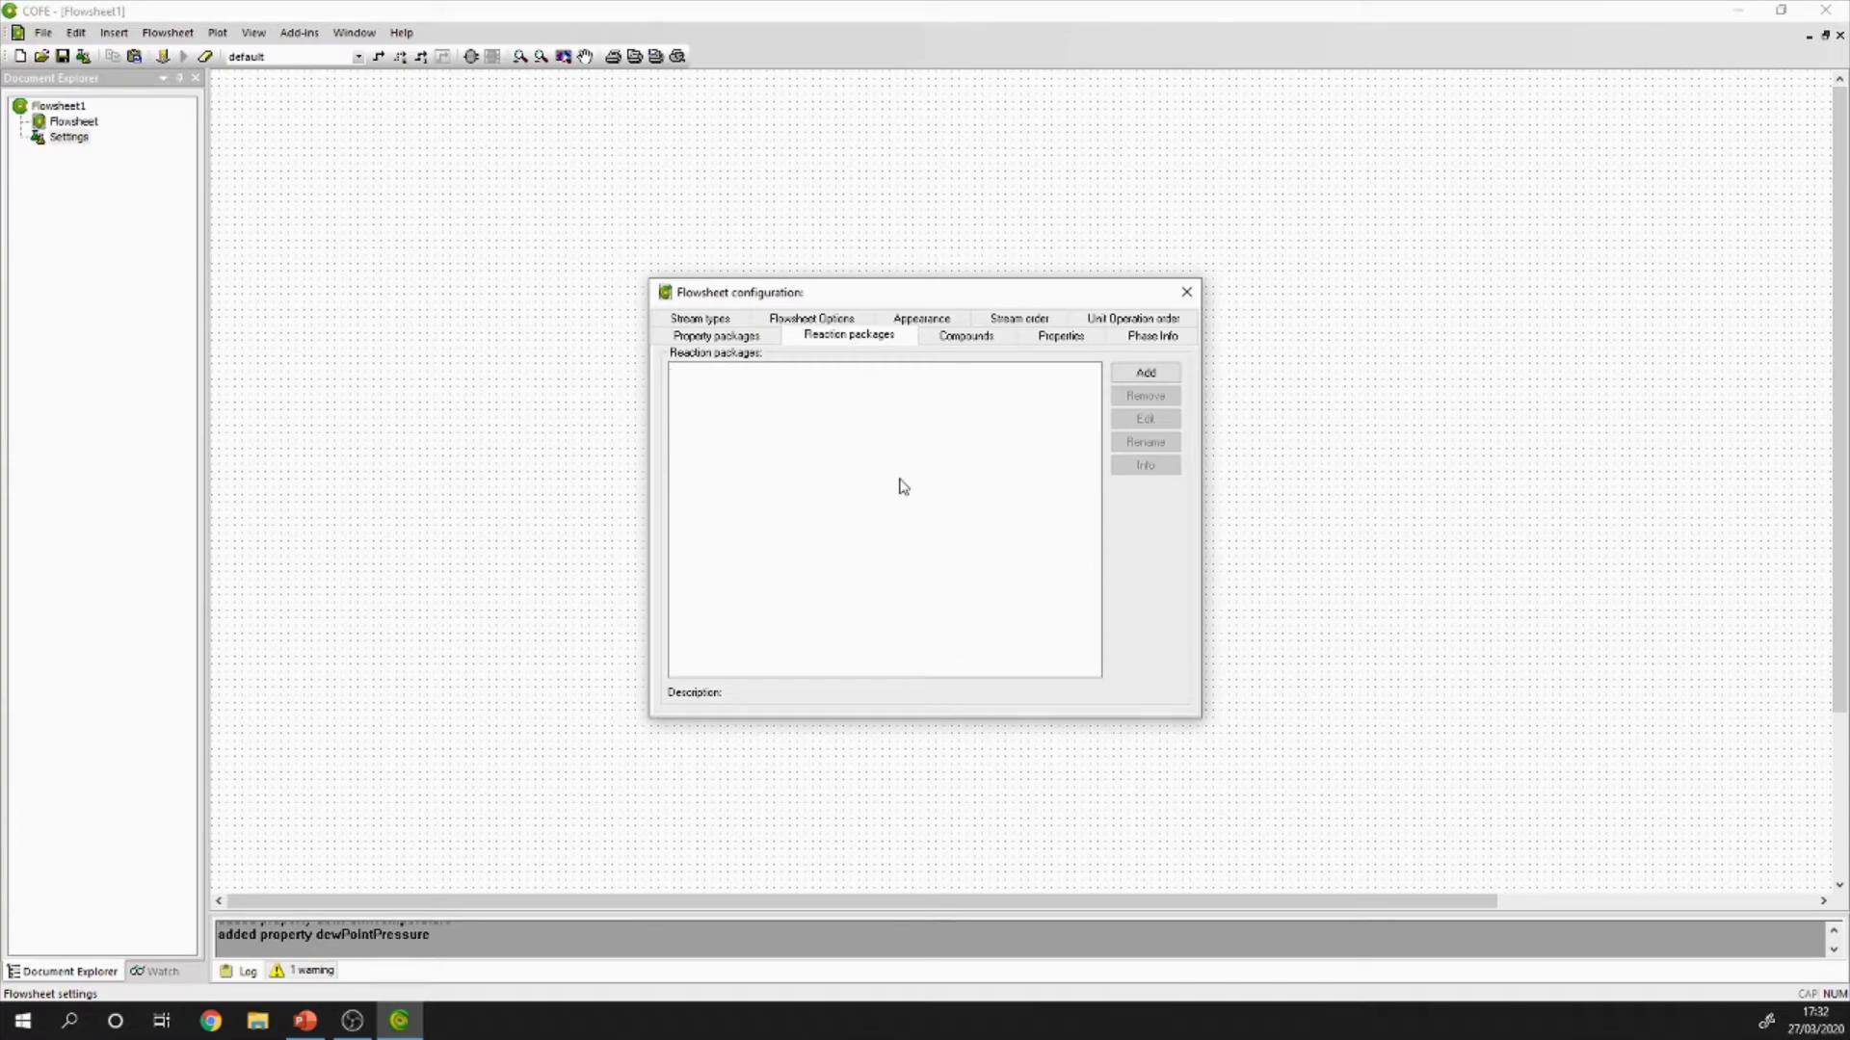
{"action": "left_click", "coordinate": [1146, 376]}
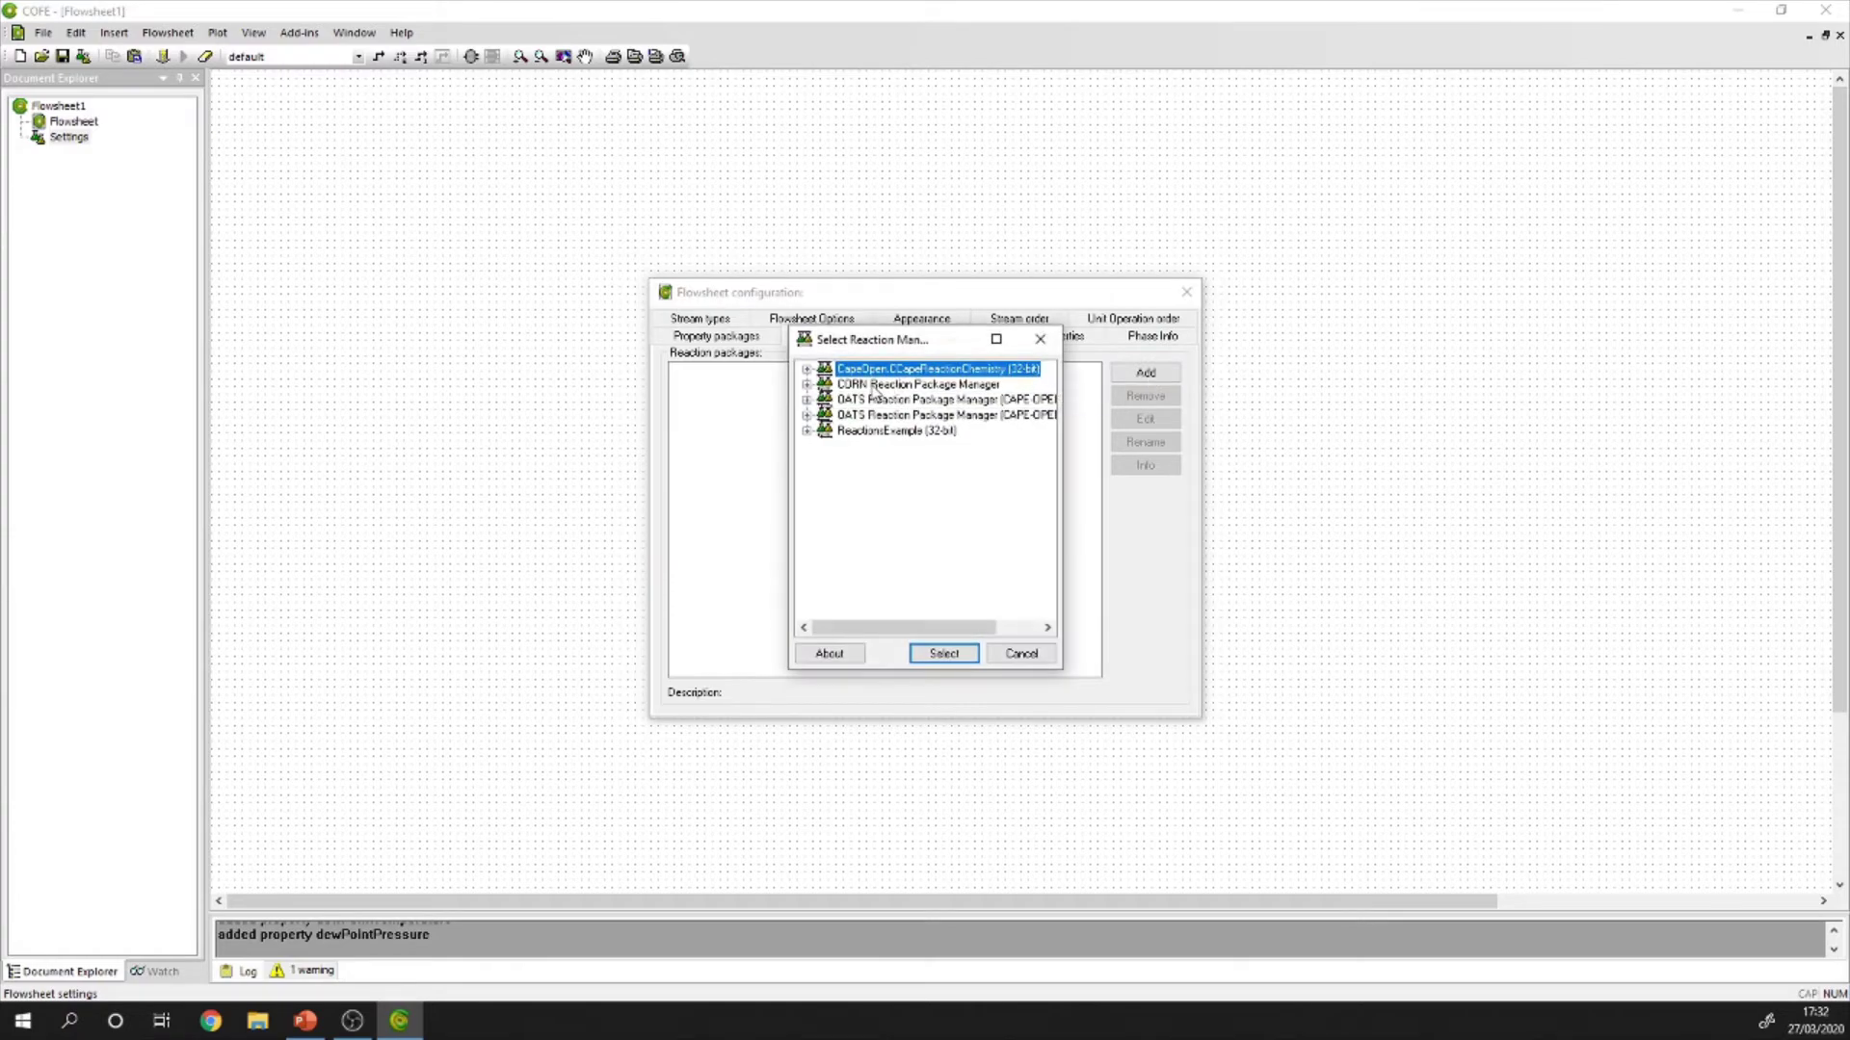
{"action": "left_click", "coordinate": [870, 385]}
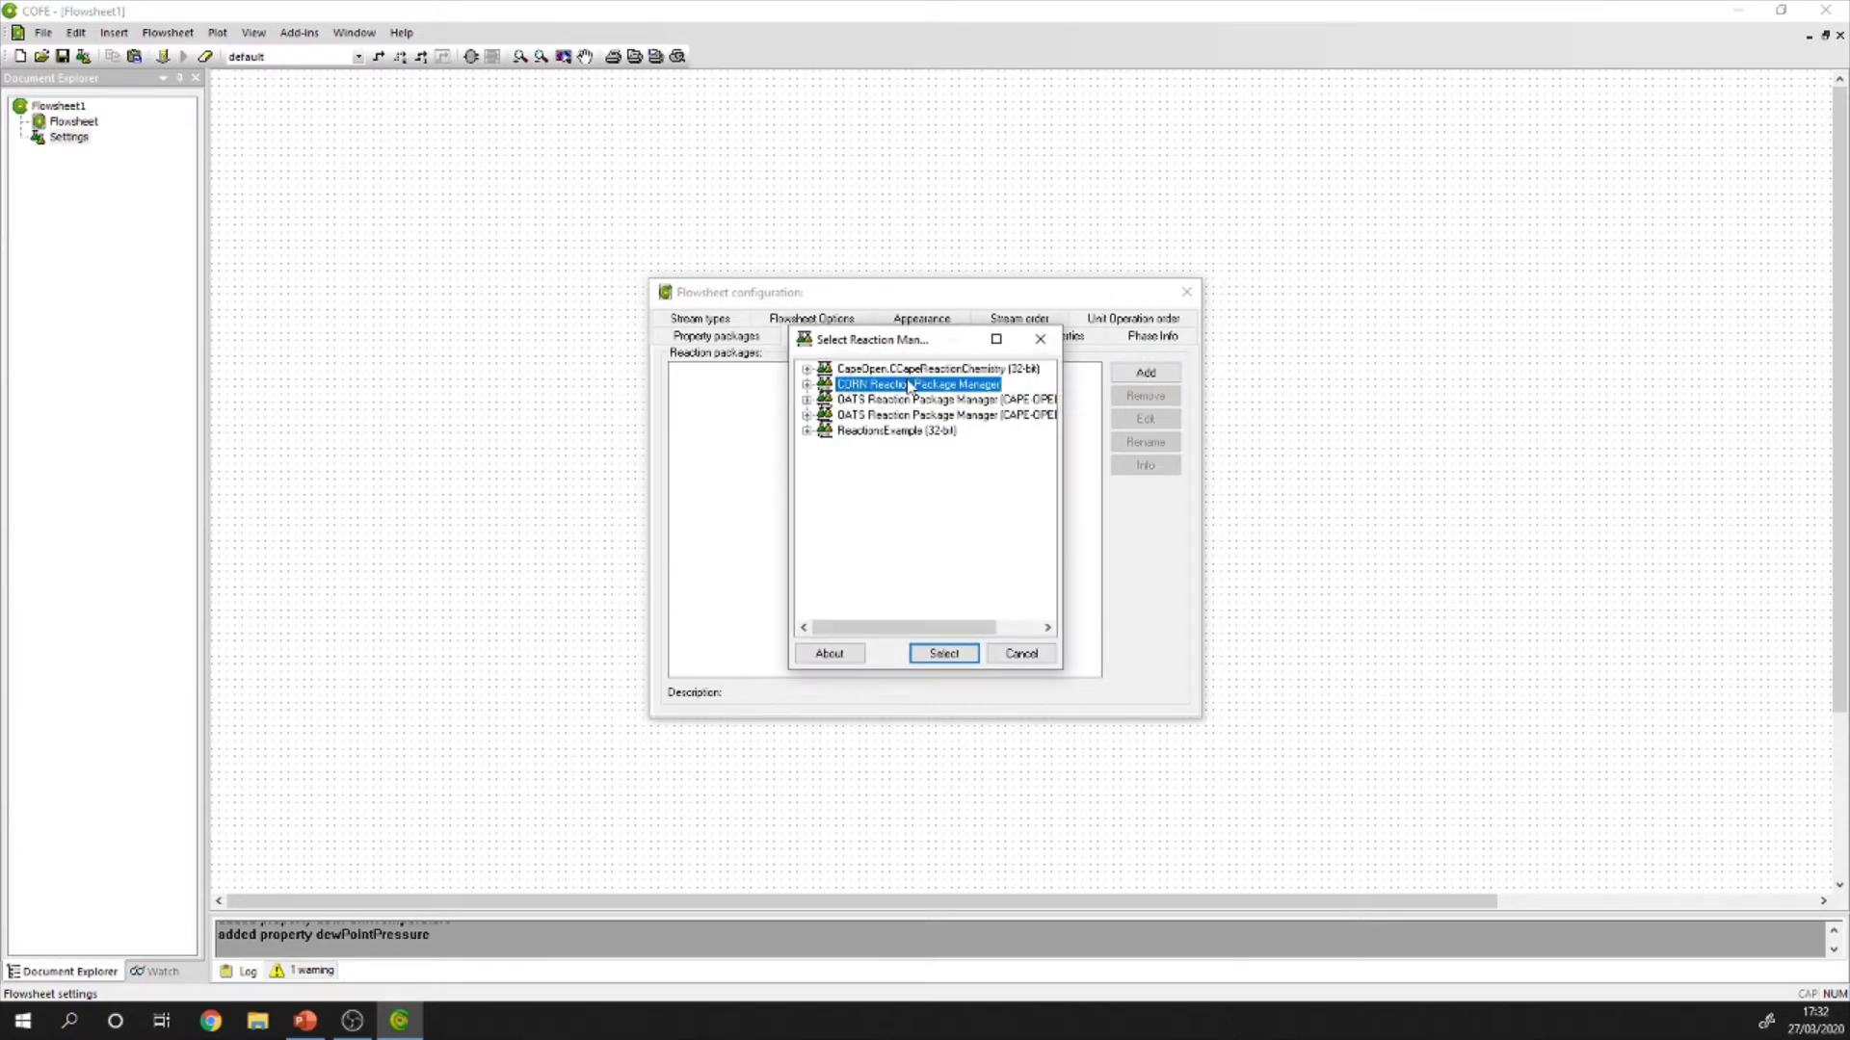
{"action": "left_click", "coordinate": [933, 655]}
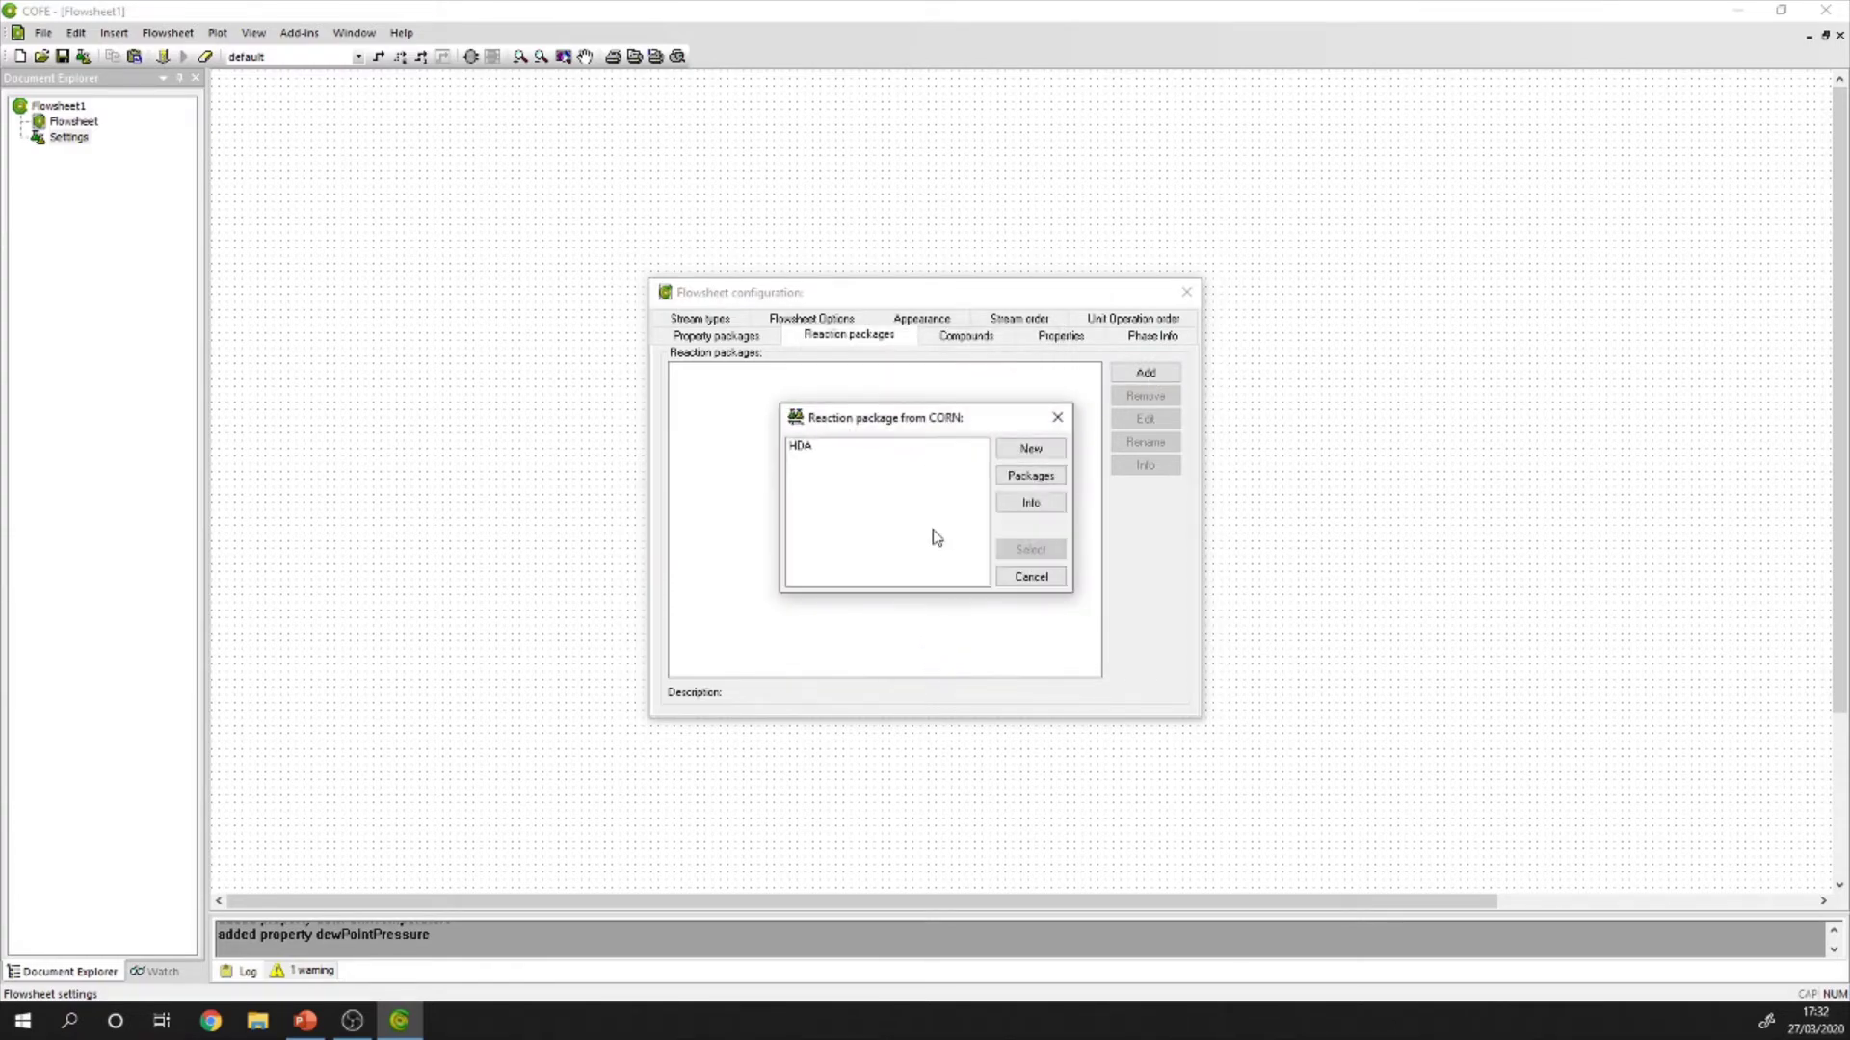
{"action": "left_click", "coordinate": [1027, 450]}
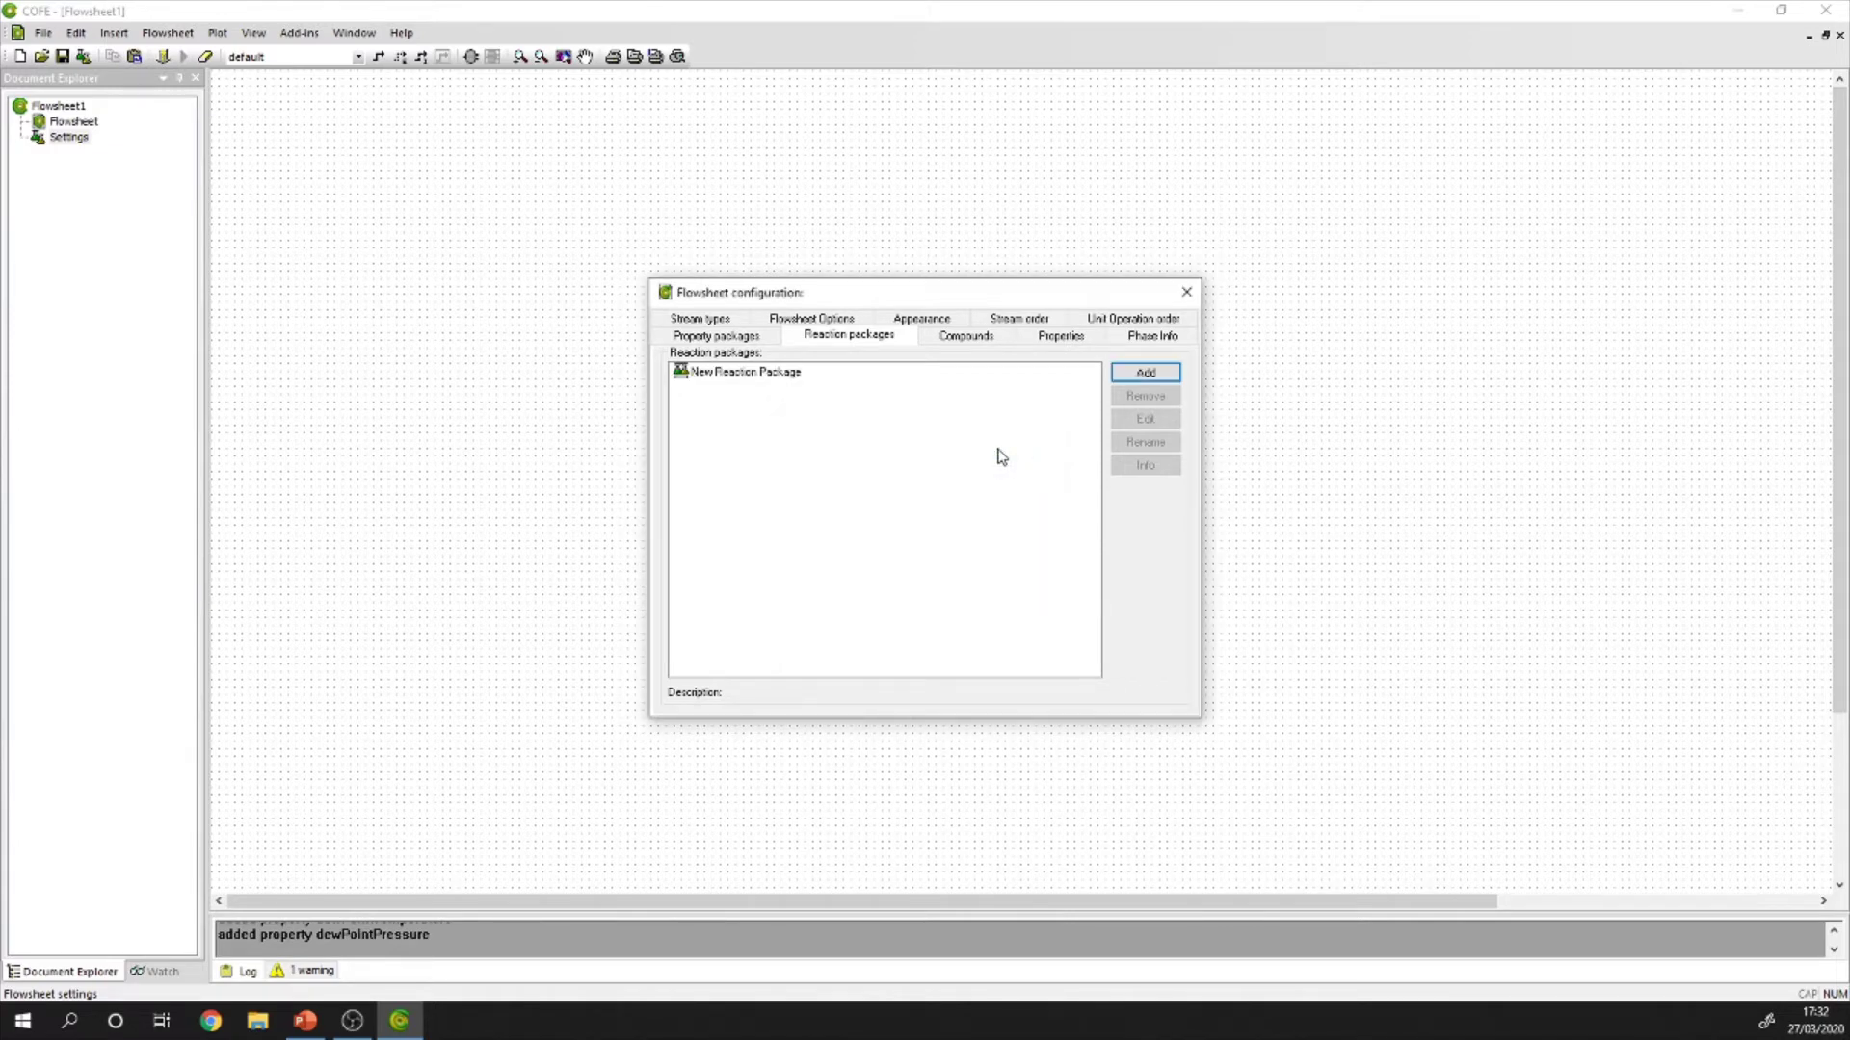
Set both the name and the description of the new reaction package to "Combustão de Metano".
{"action": "double_click", "coordinate": [744, 374]}
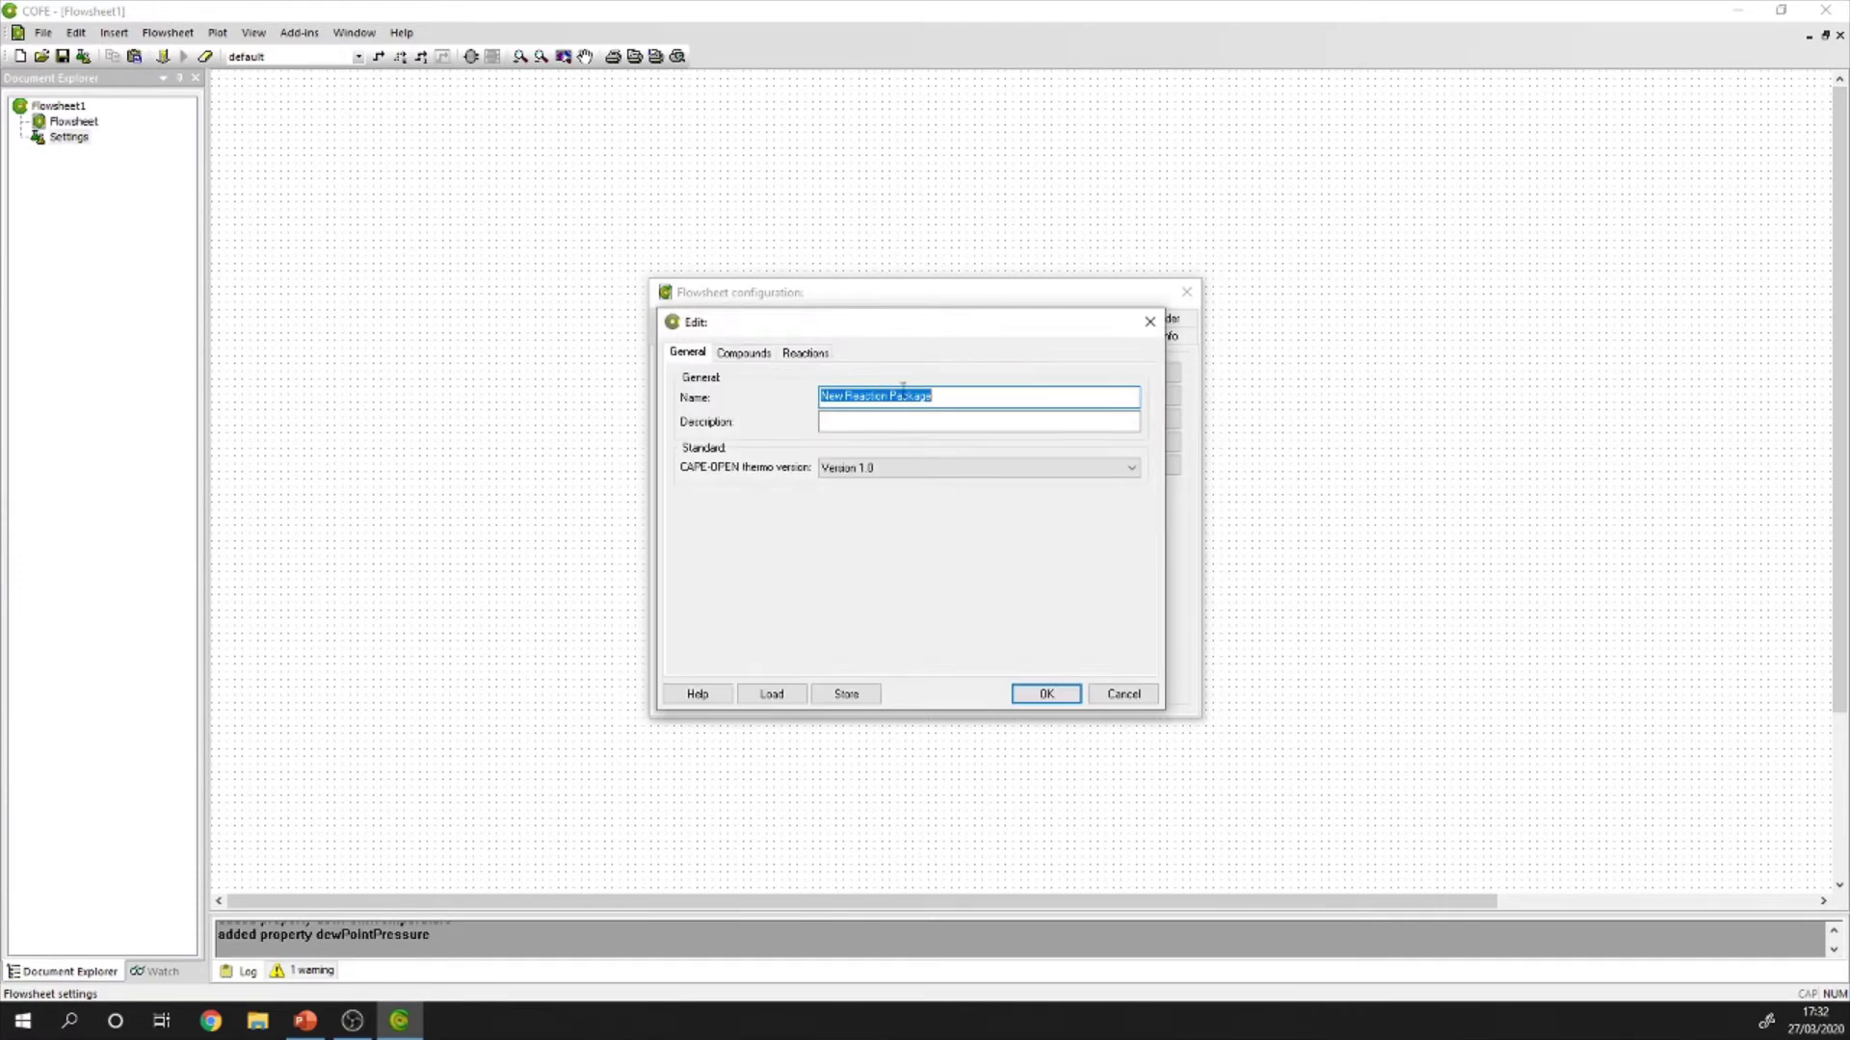
{"action": "type", "text": "Combustão de Metano"}
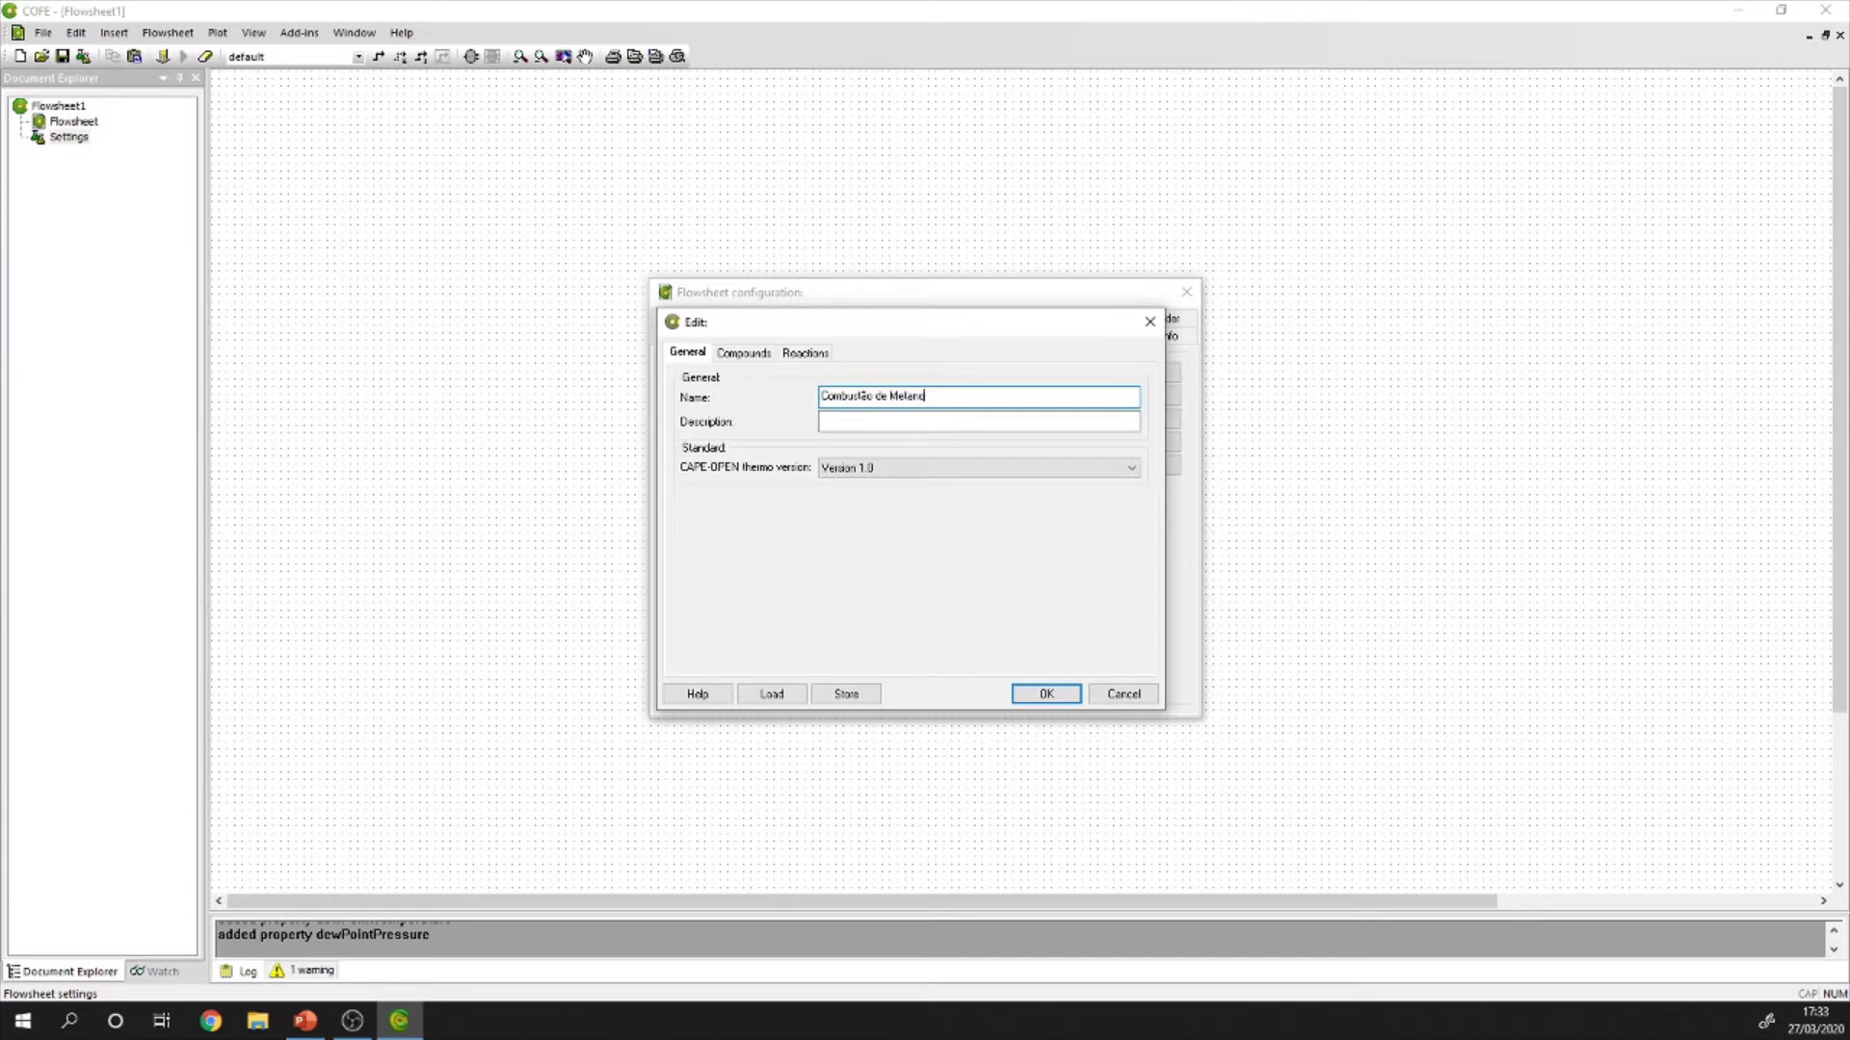
{"action": "key", "text": "Tab"}
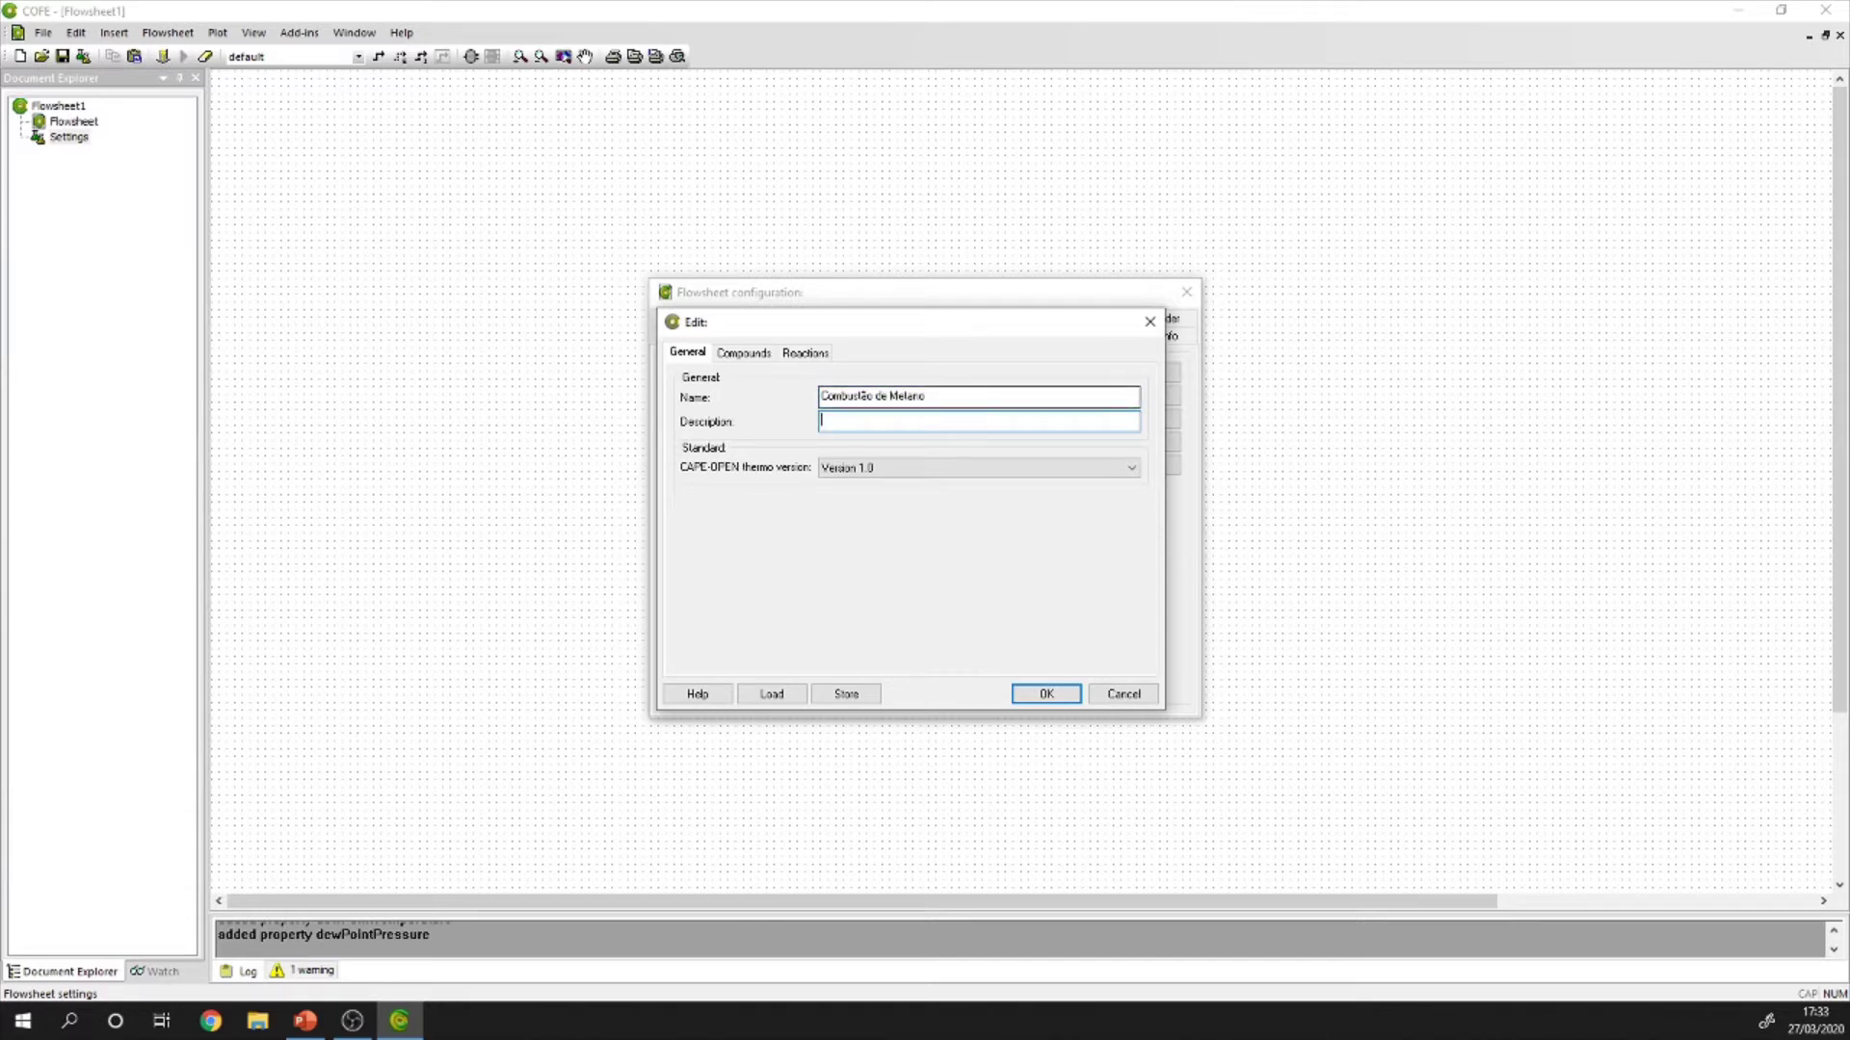
{"action": "type", "text": "Combustão de Metano"}
Add methane, oxygen, carbon dioxide and water from the material template to the reaction package, leaving out nitrogen.
{"action": "left_click", "coordinate": [756, 354]}
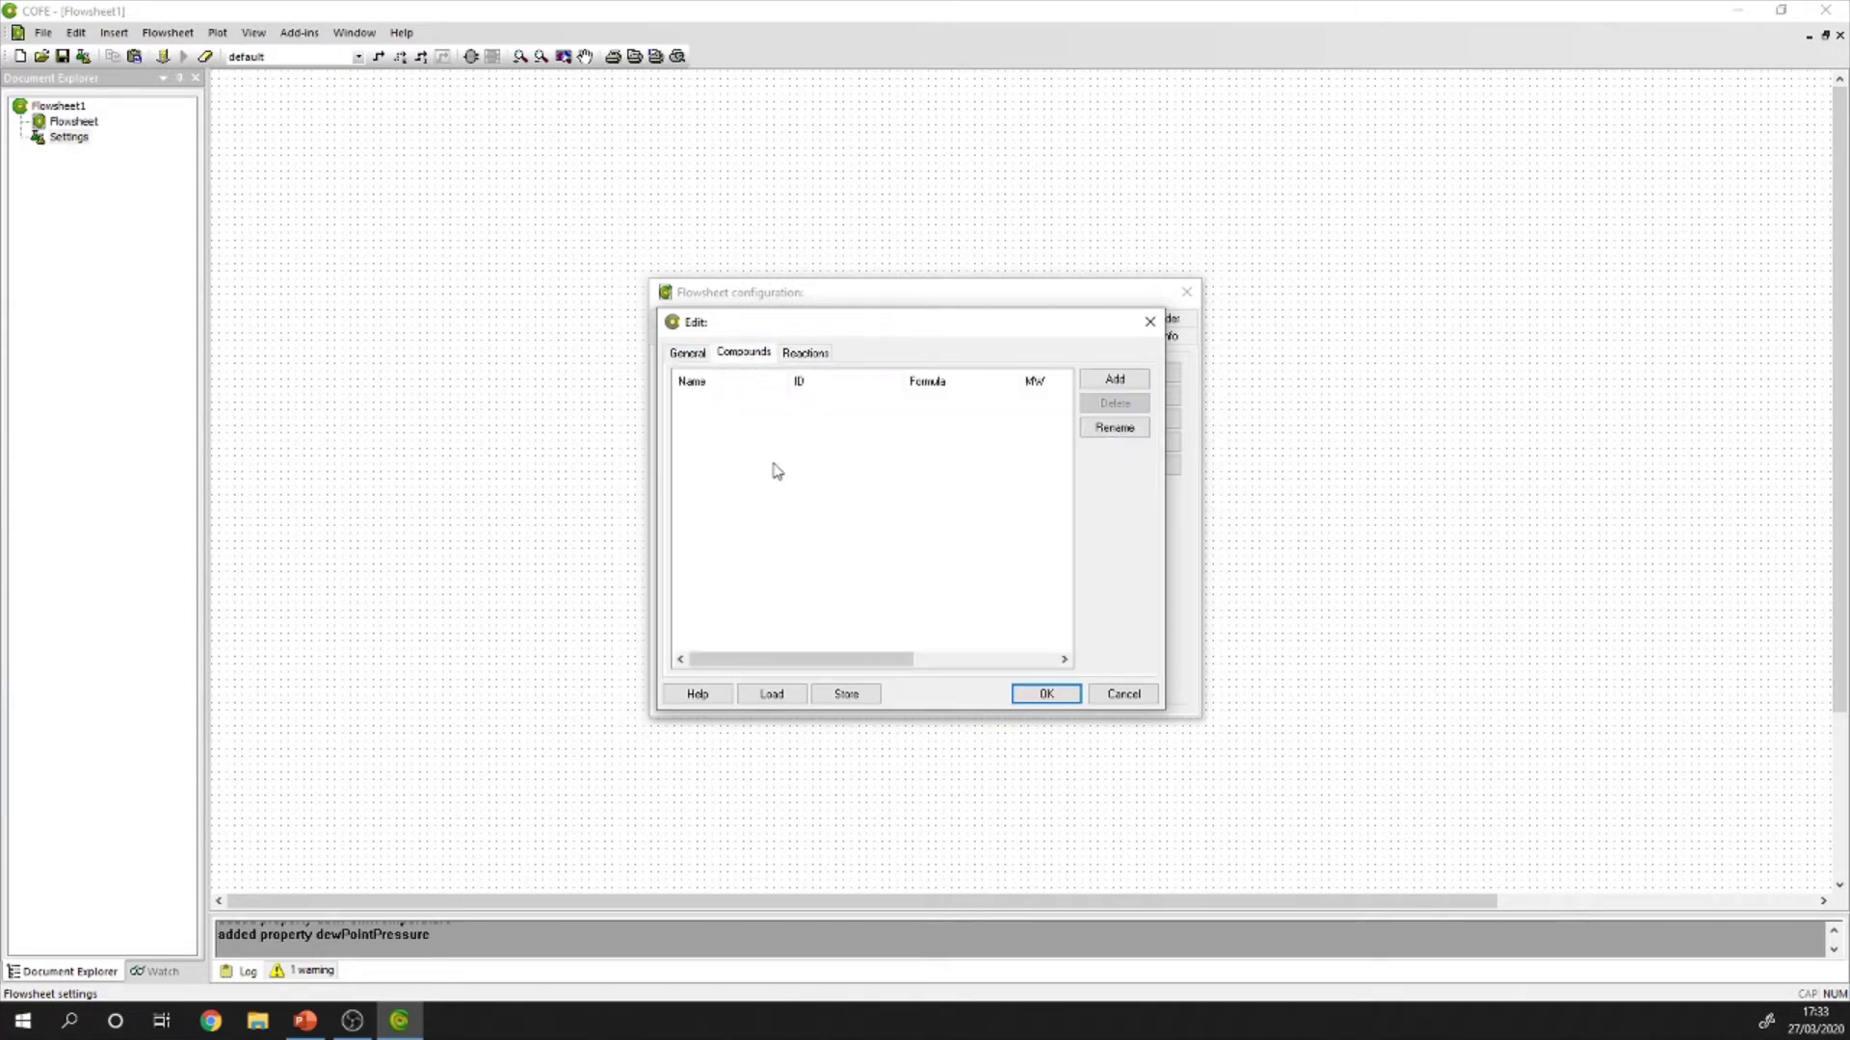
{"action": "left_click", "coordinate": [1132, 385]}
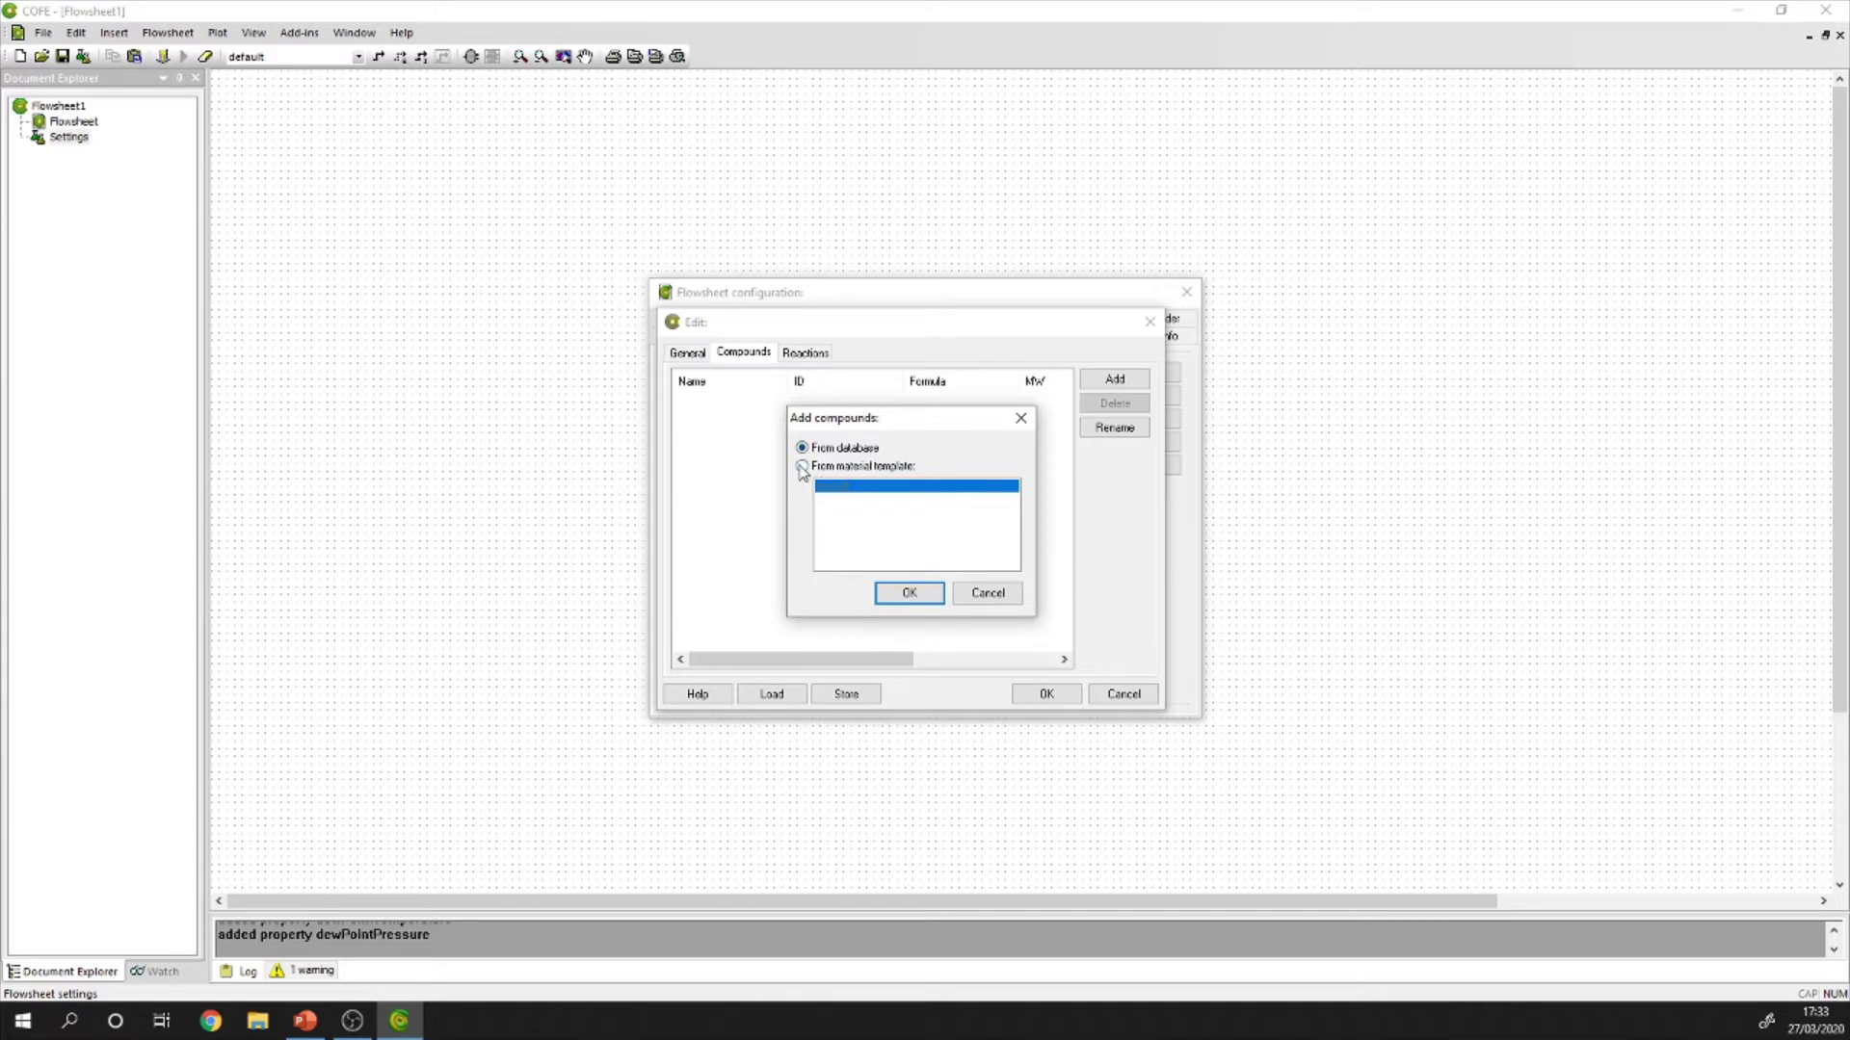
{"action": "left_click", "coordinate": [801, 468]}
{"action": "left_click", "coordinate": [901, 593]}
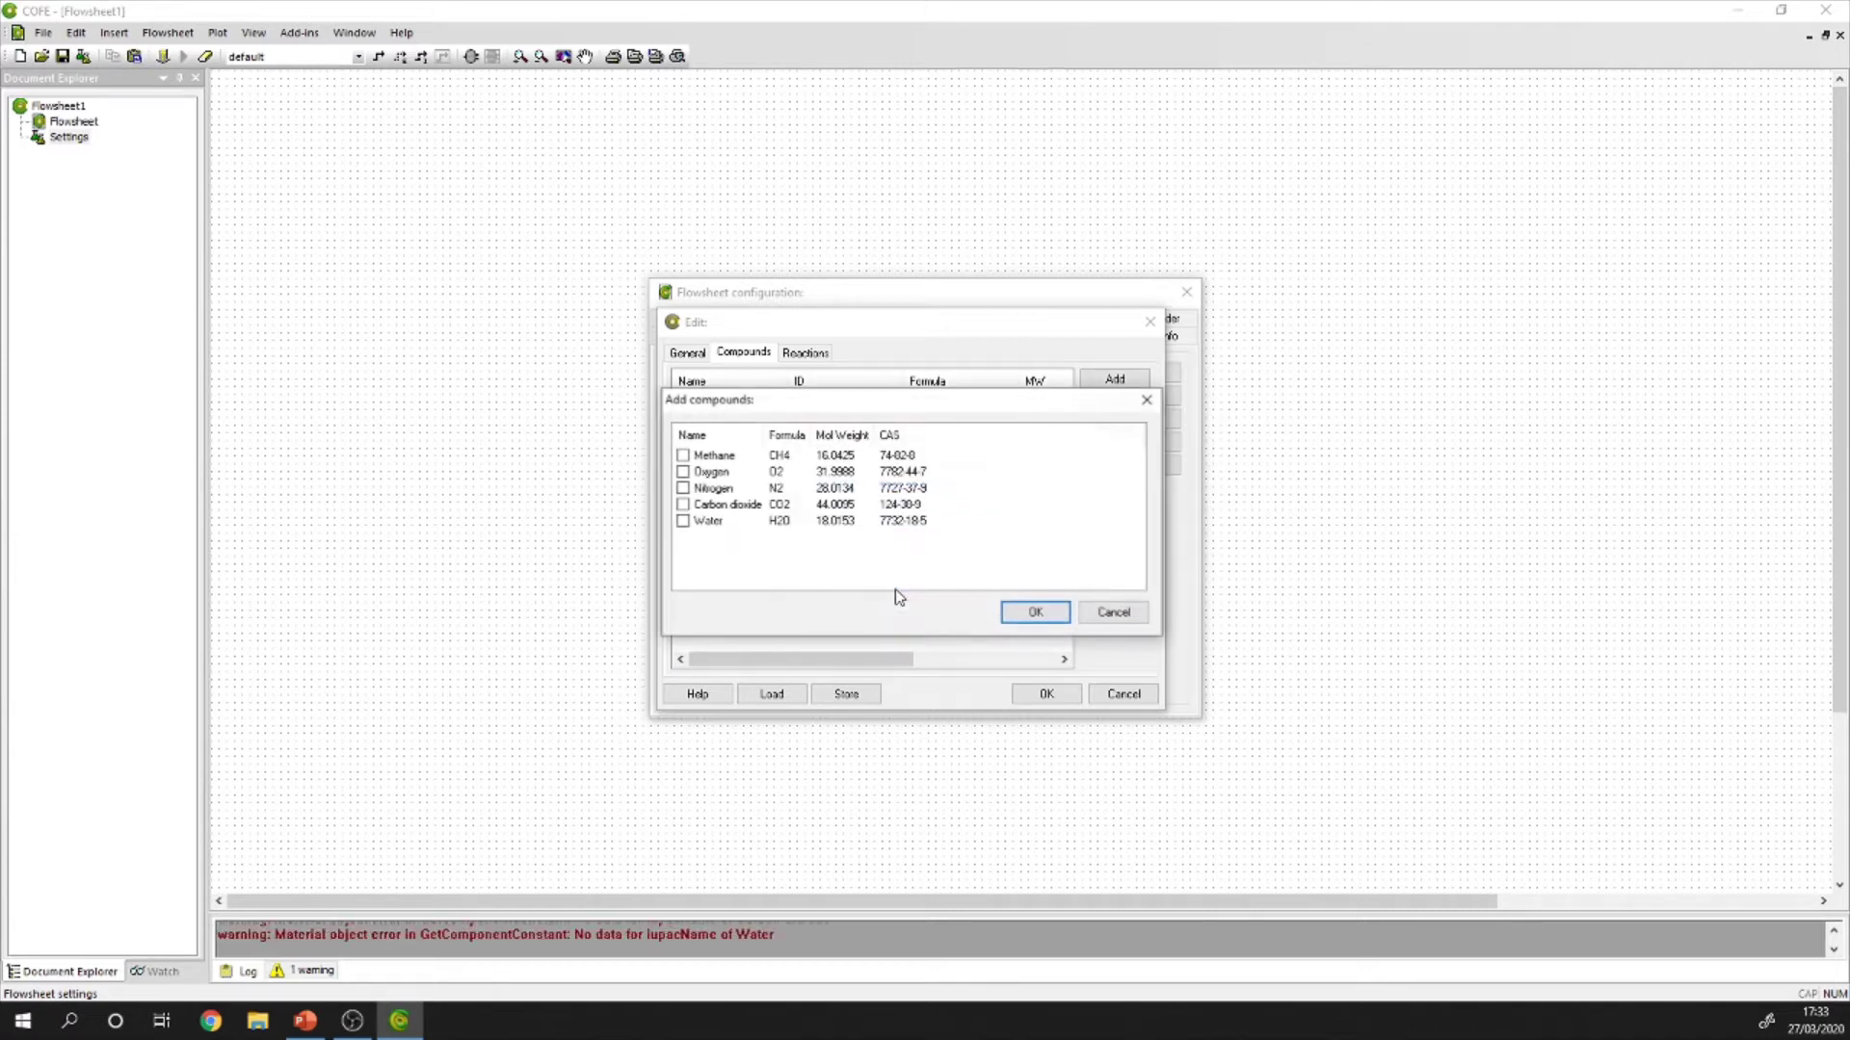
{"action": "left_click", "coordinate": [684, 456]}
{"action": "left_click", "coordinate": [683, 505]}
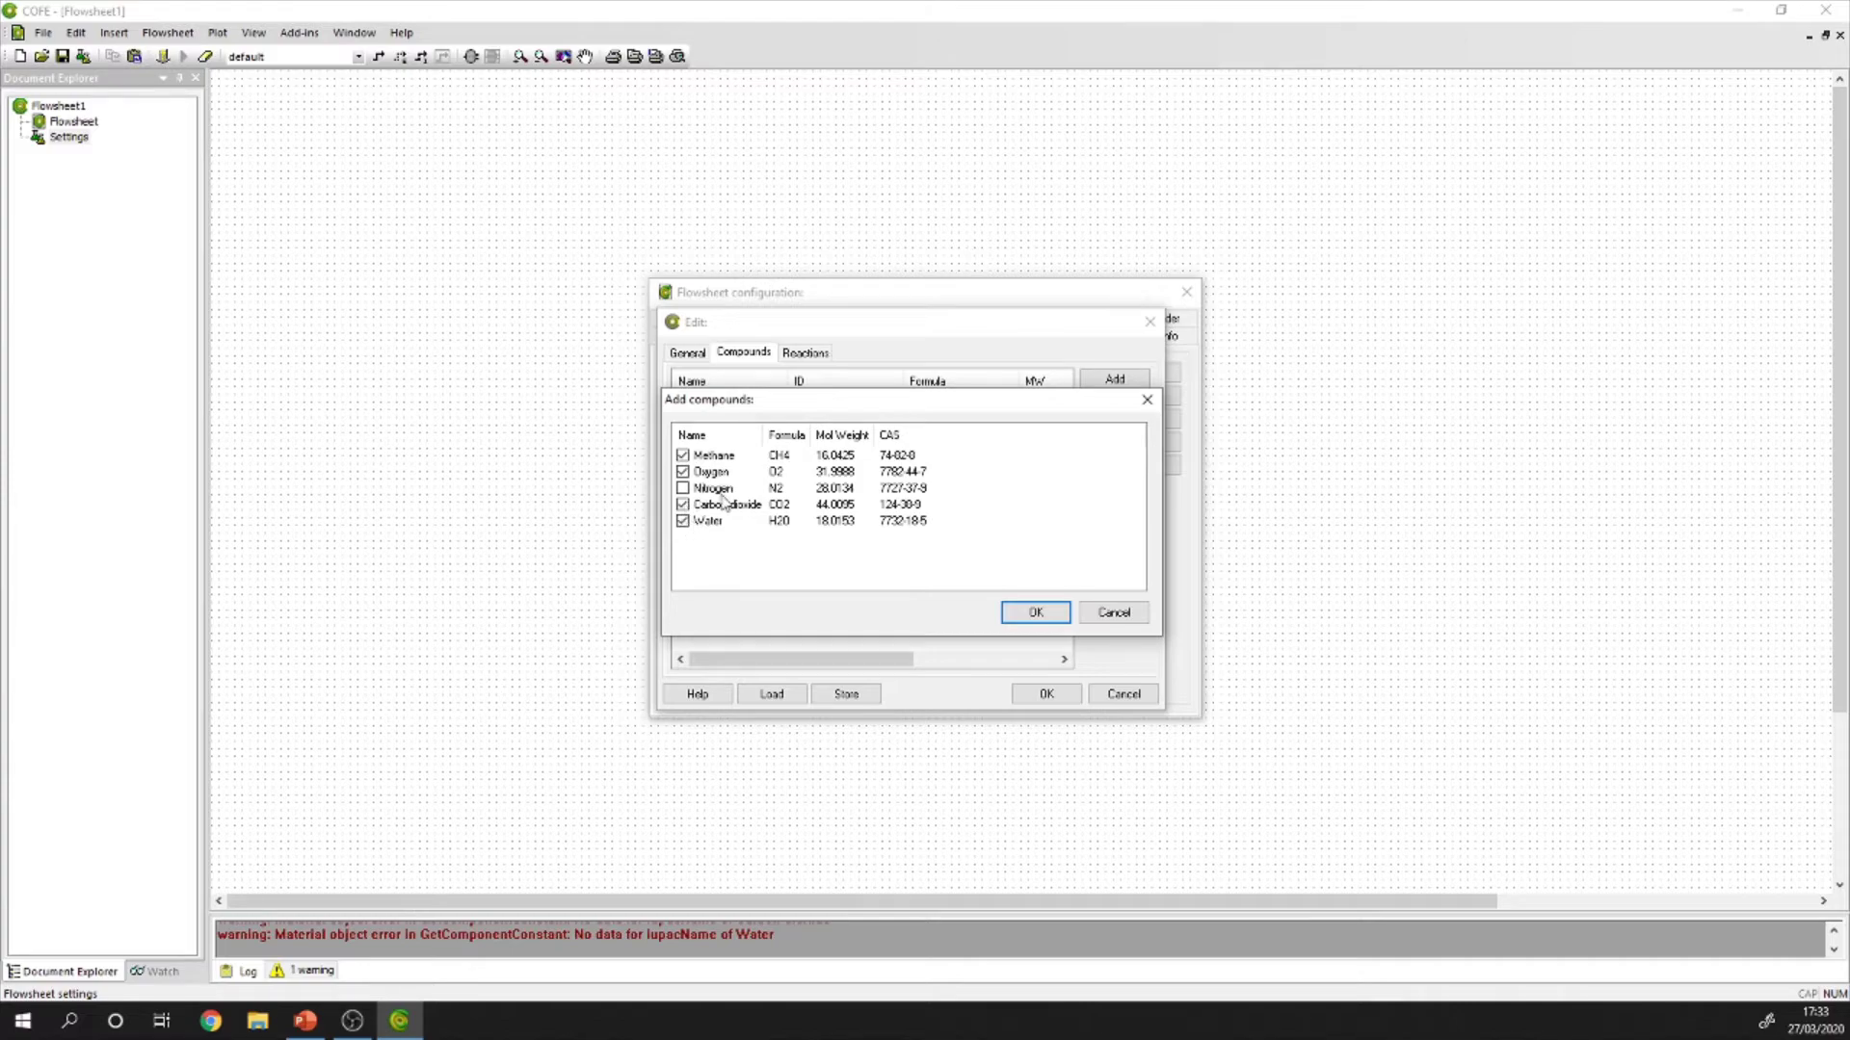
{"action": "left_click", "coordinate": [1025, 619]}
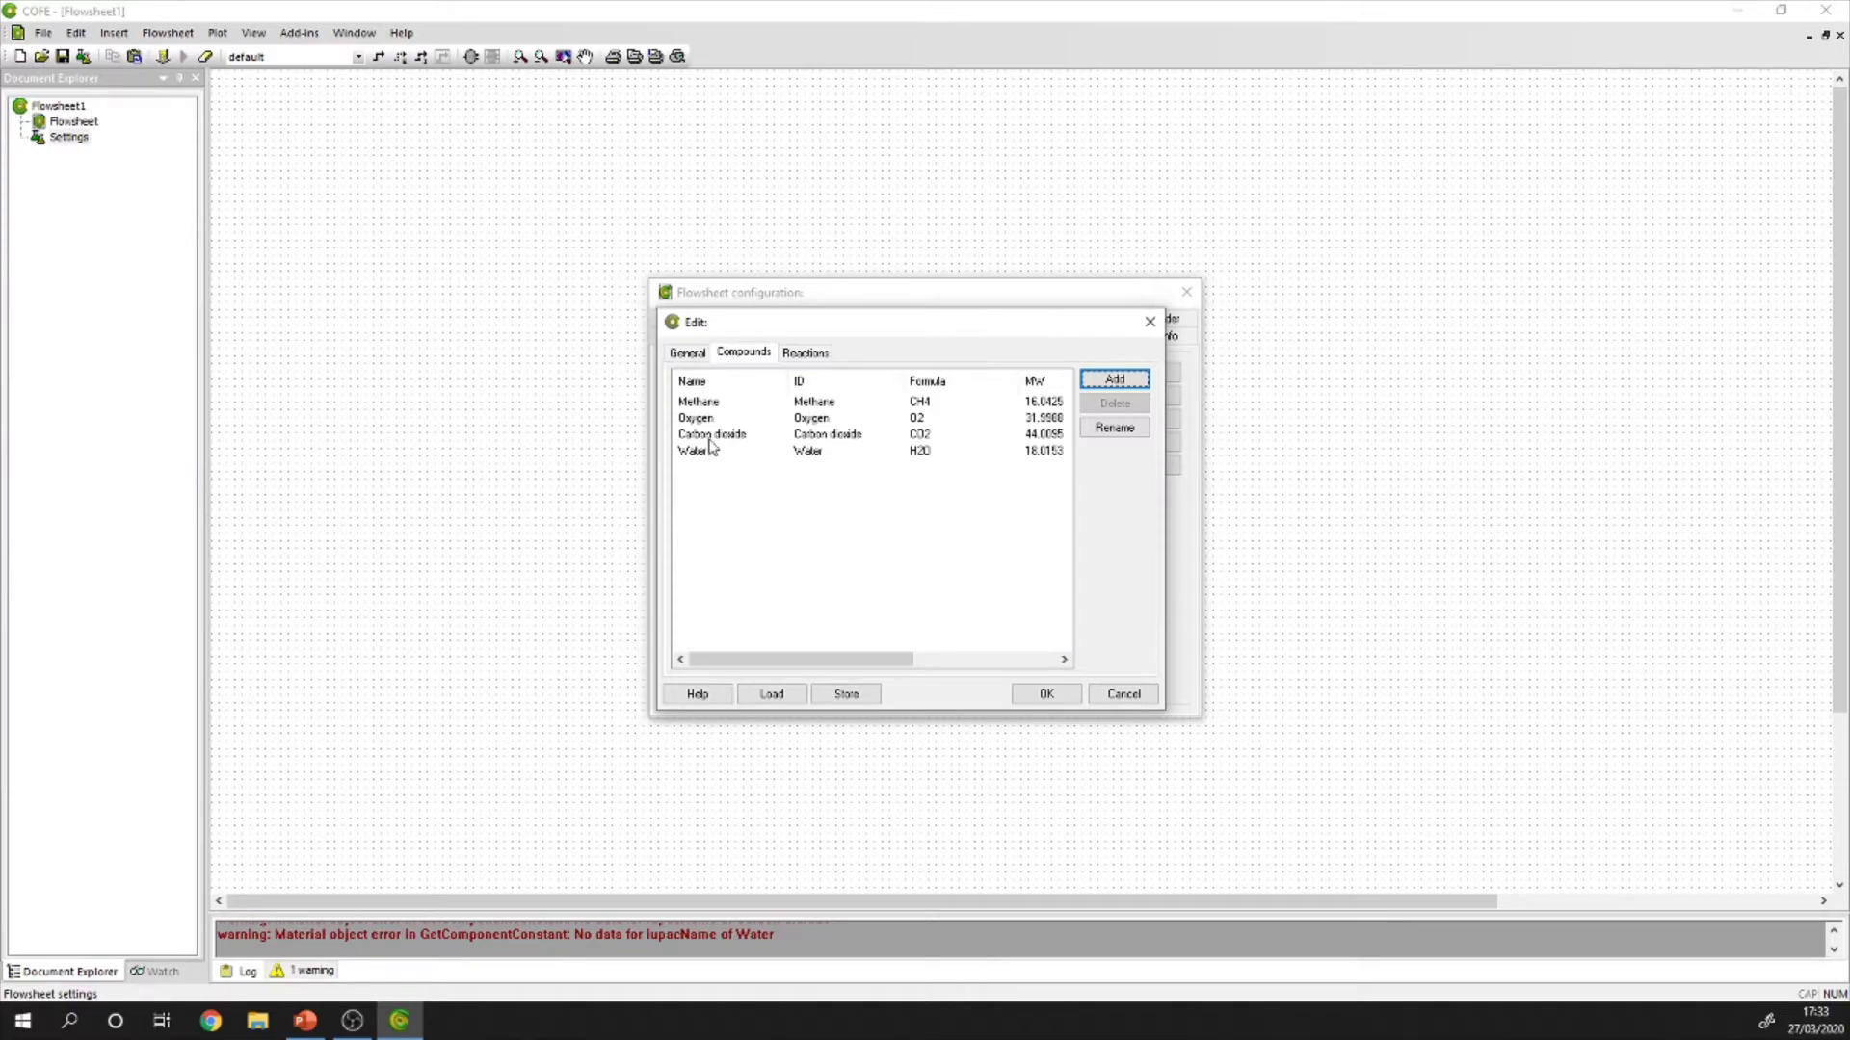
Create a reaction with the ID rxn1 in the reaction package.
{"action": "left_click", "coordinate": [808, 354]}
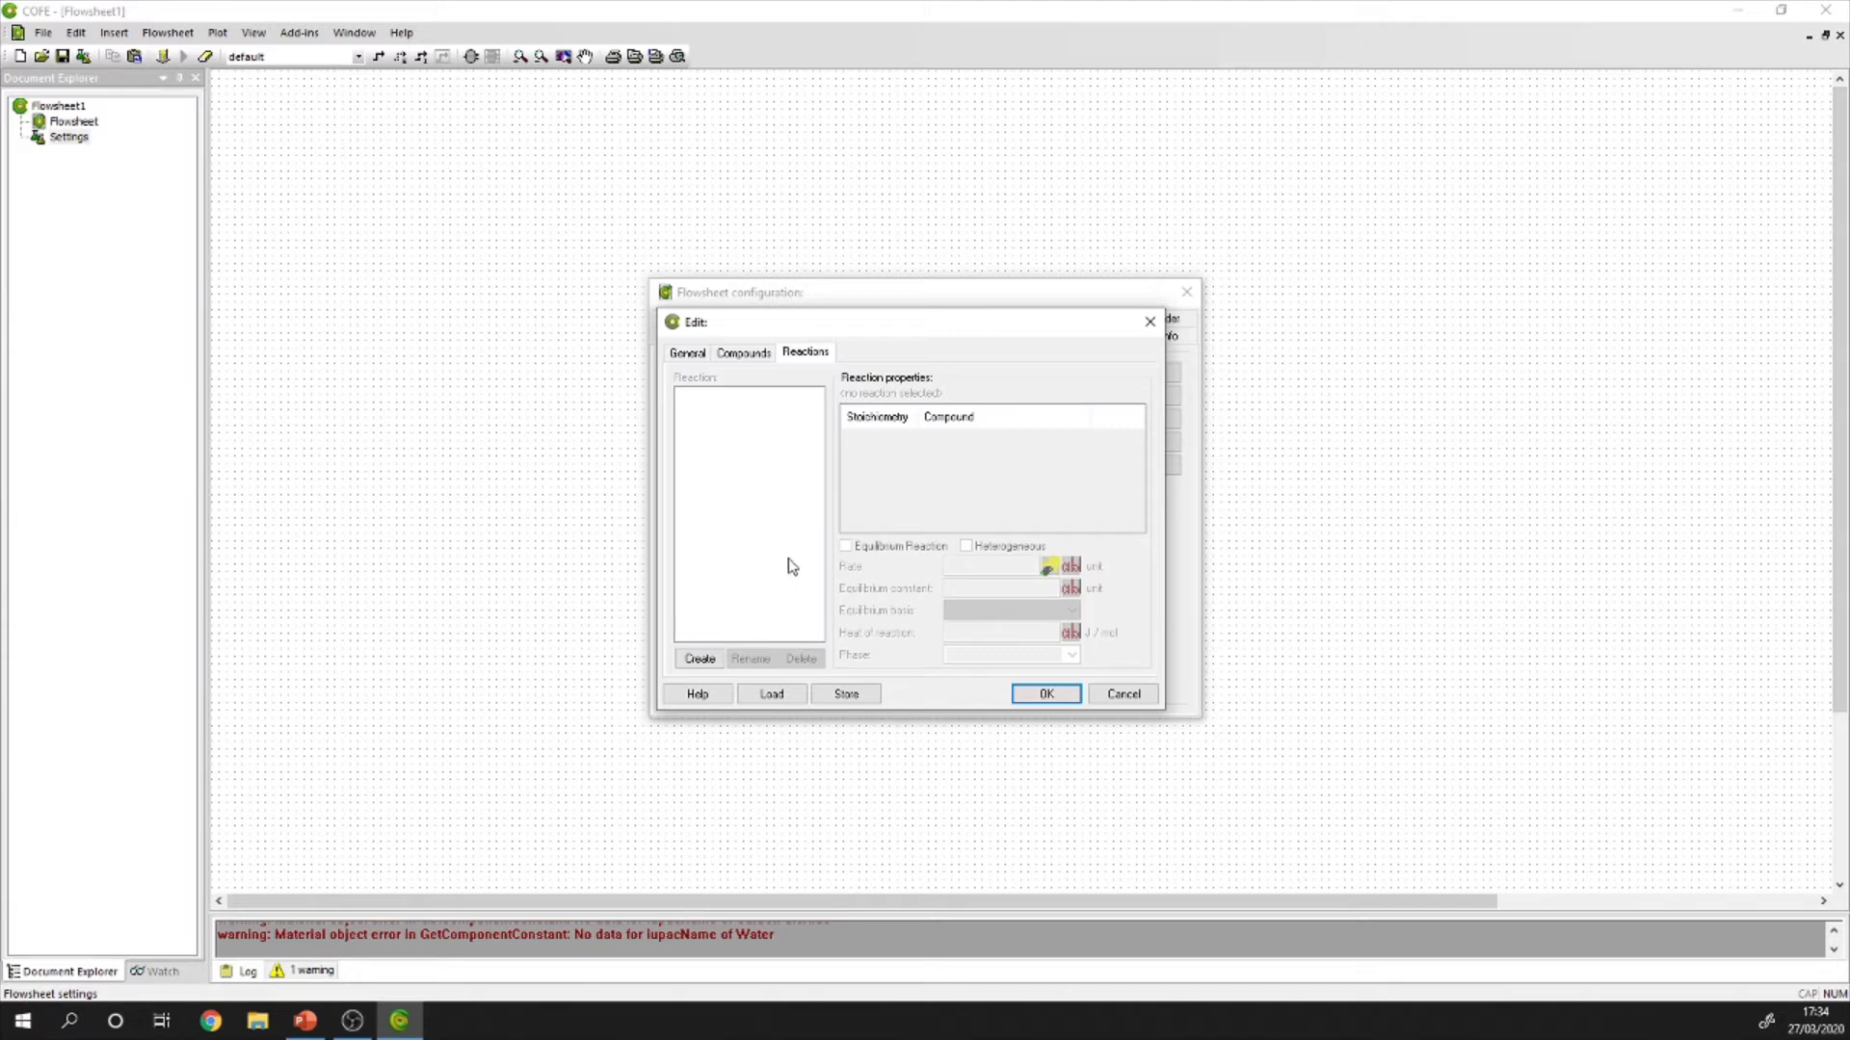
{"action": "left_click", "coordinate": [694, 663]}
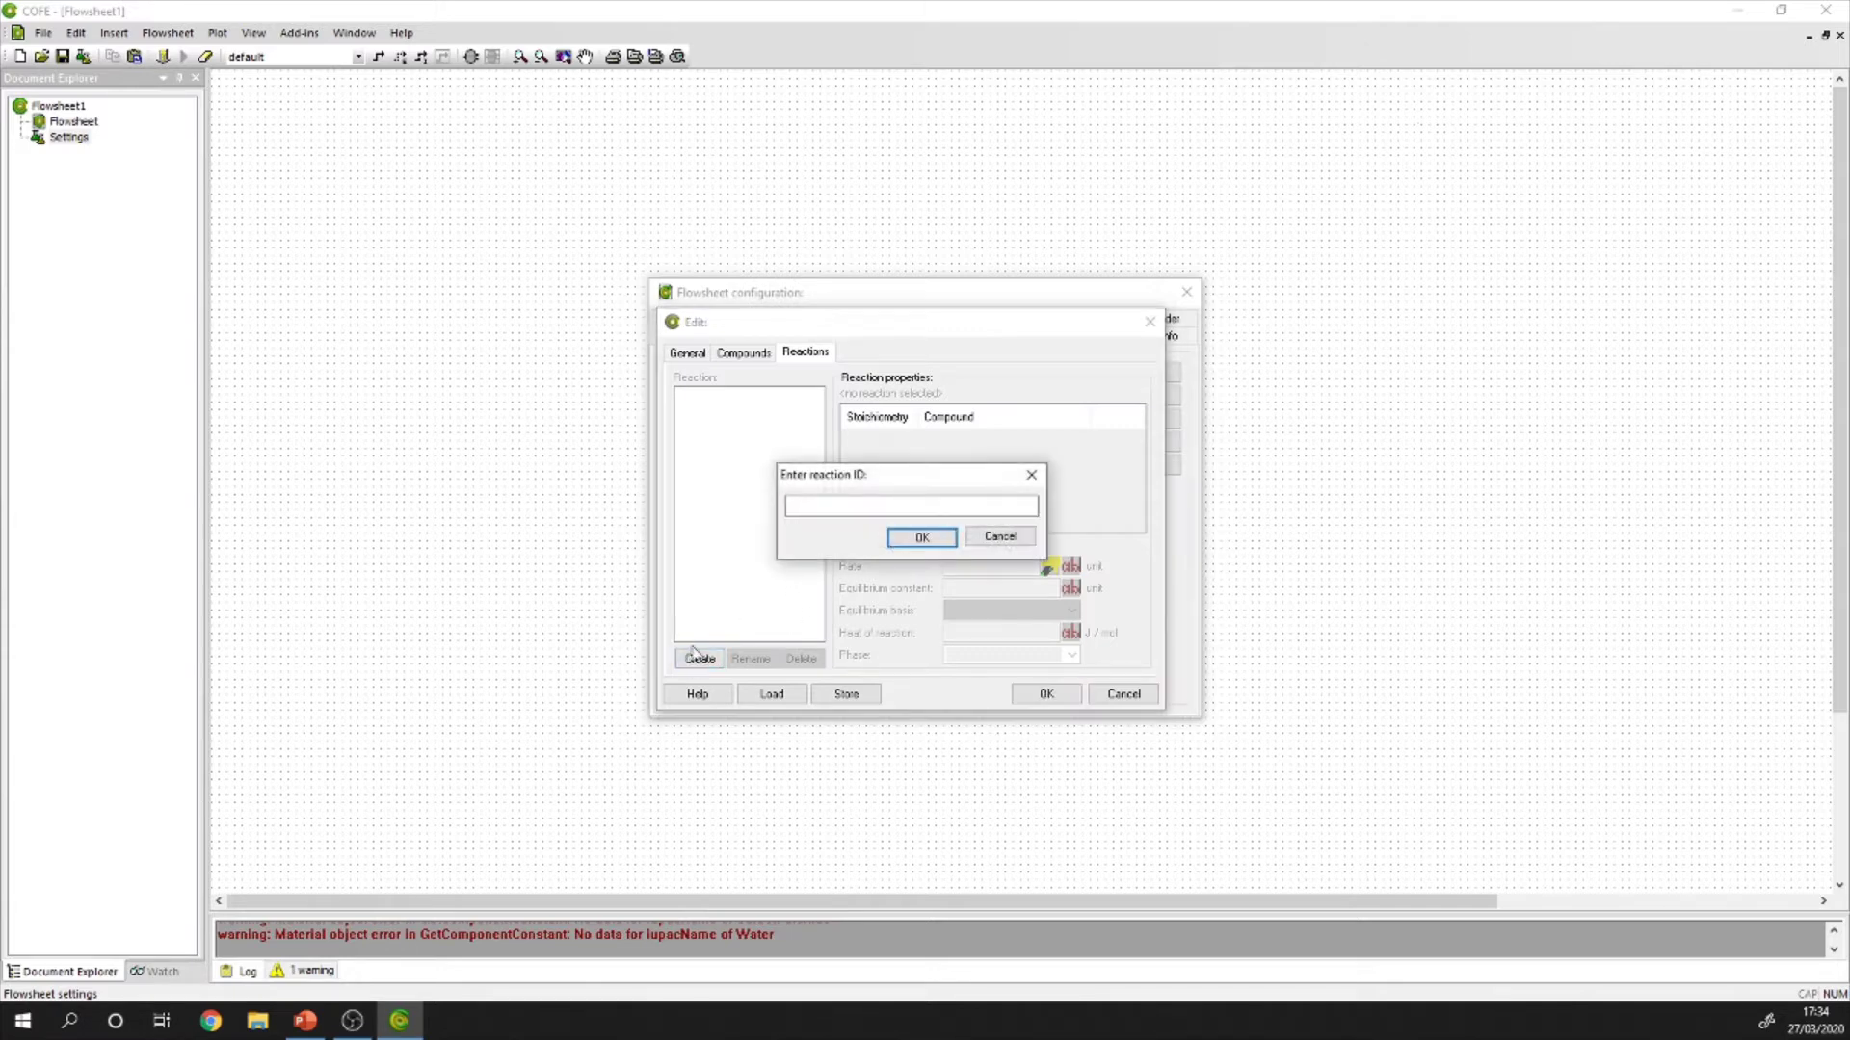
{"action": "left_click", "coordinate": [807, 507]}
{"action": "type", "text": "rxn1"}
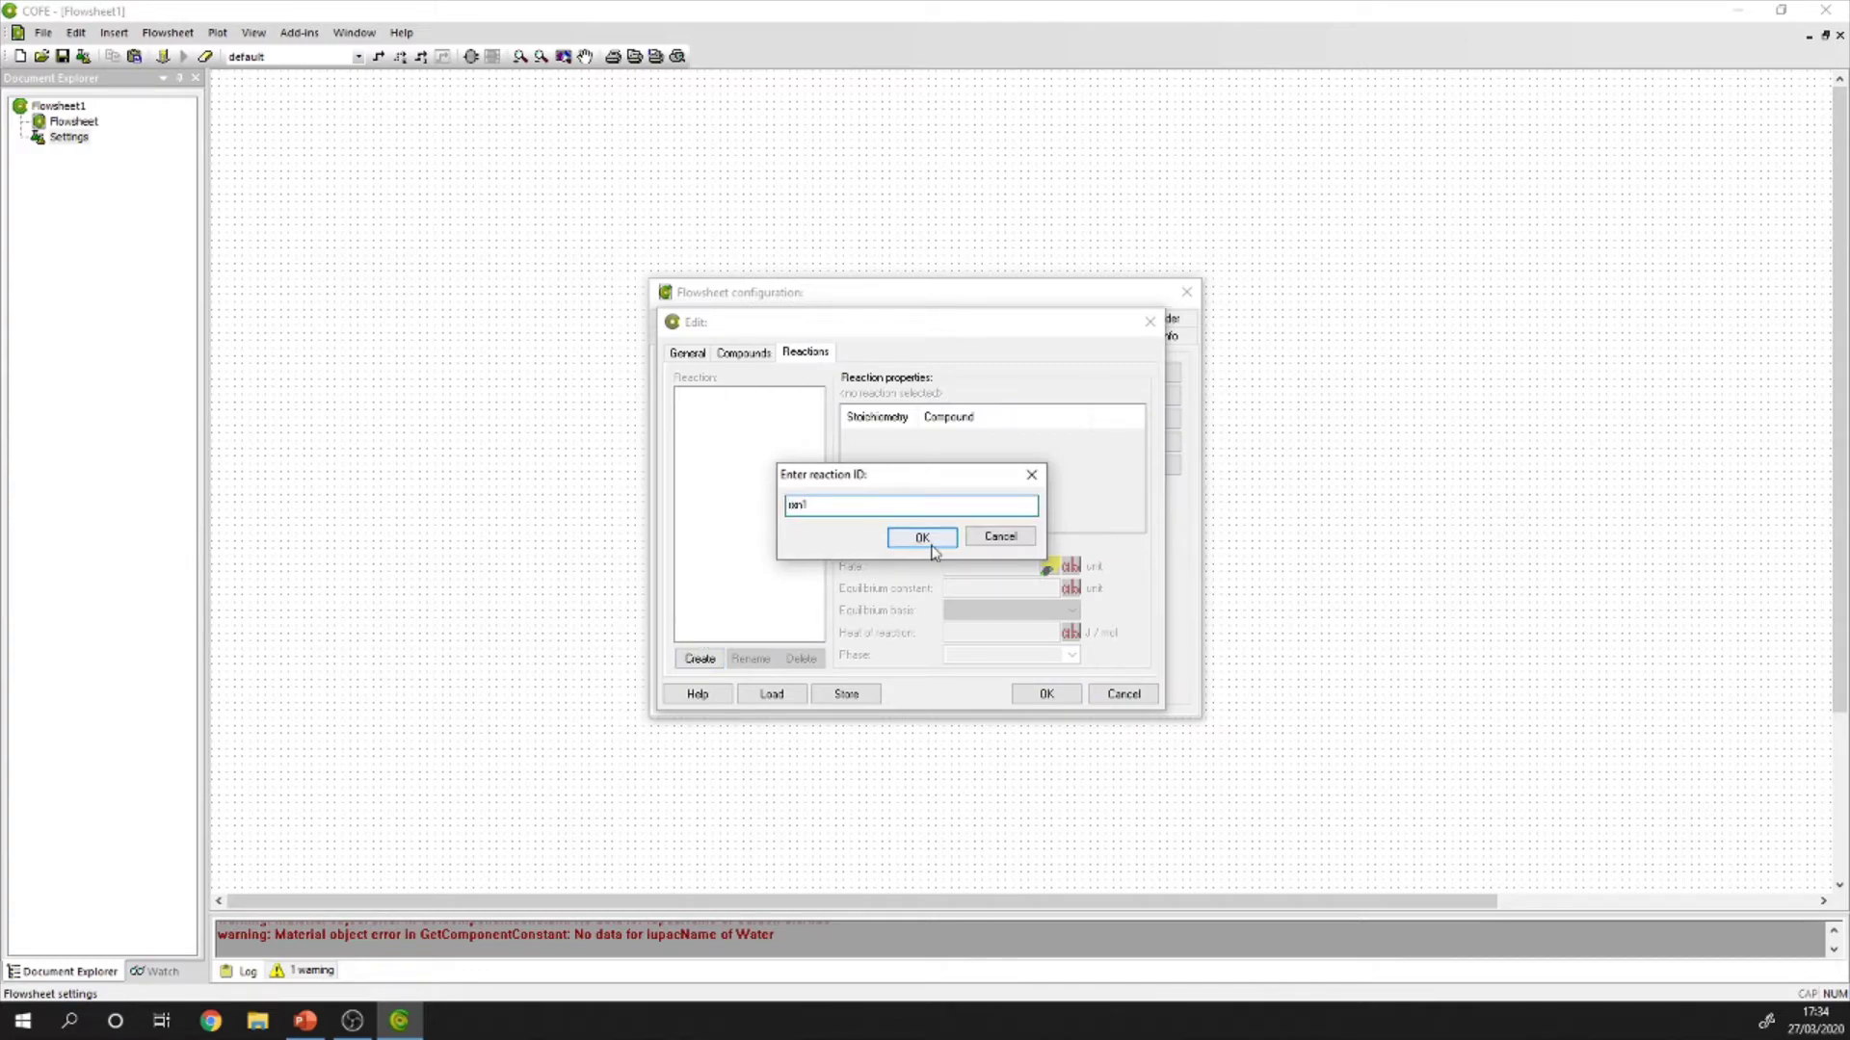
{"action": "left_click", "coordinate": [922, 536]}
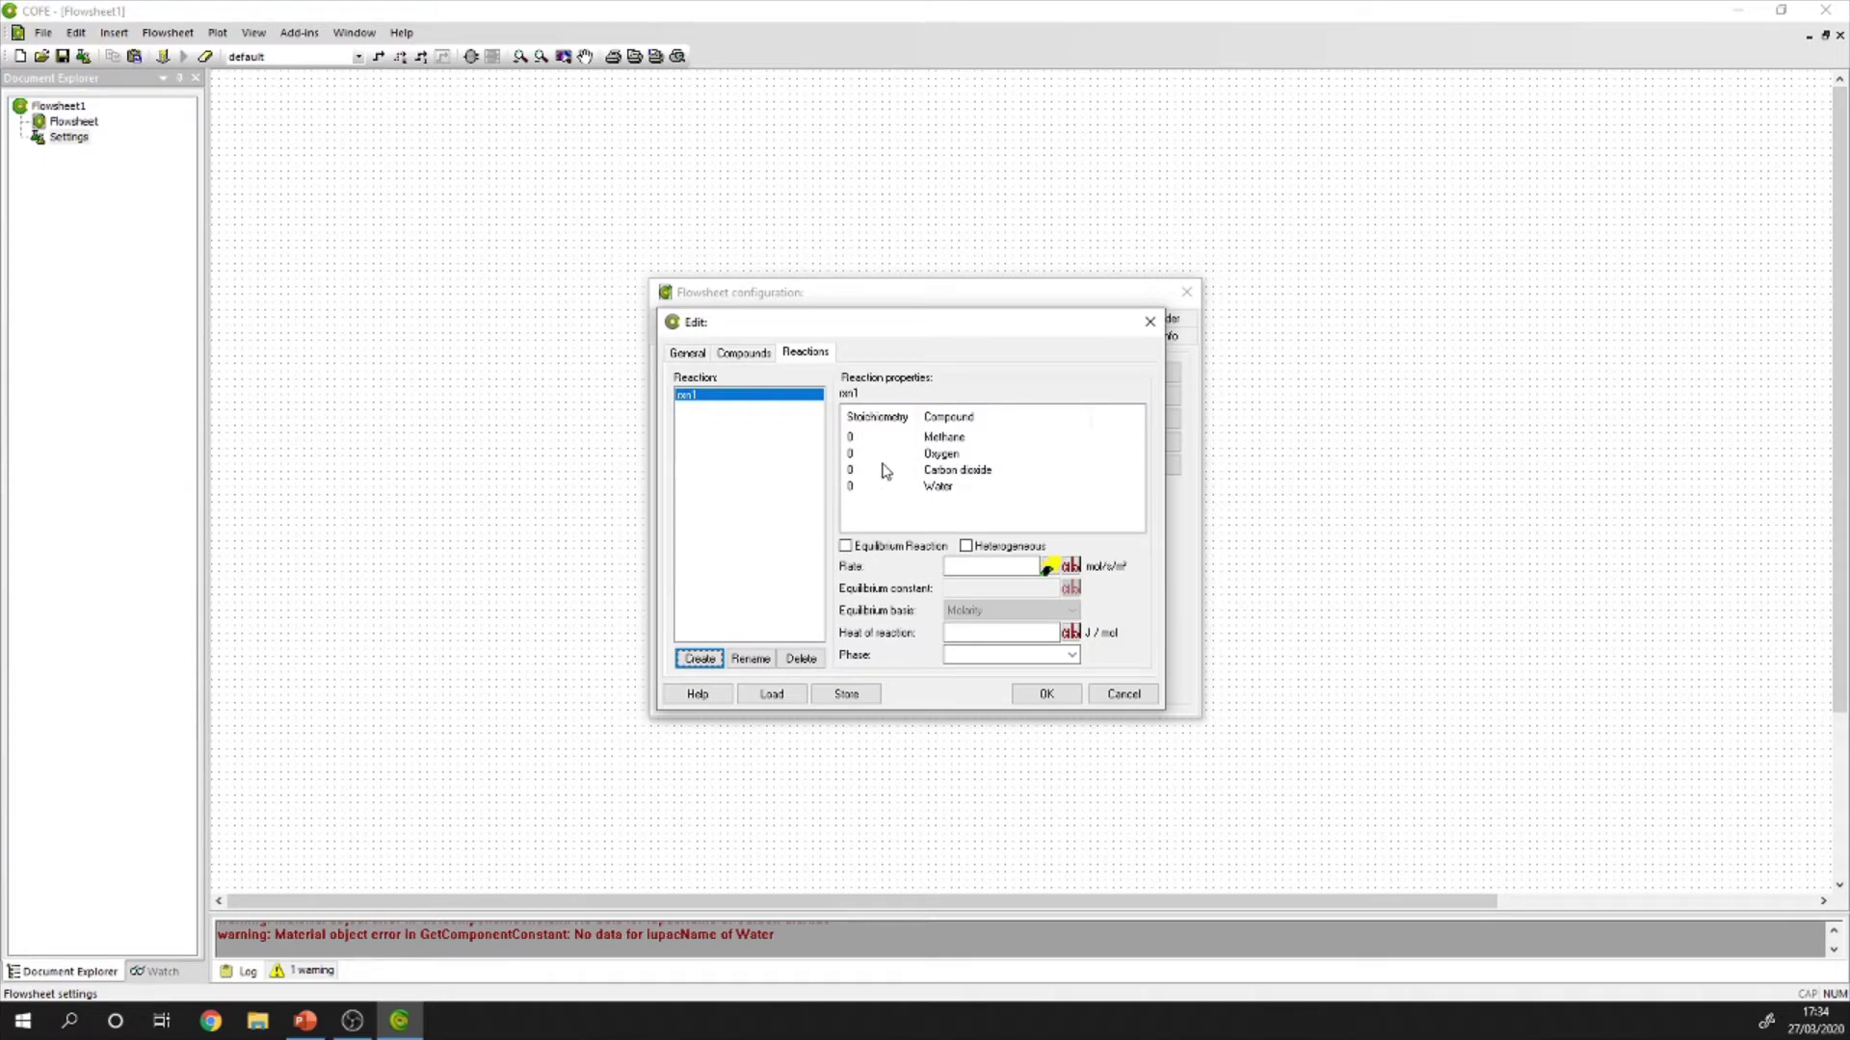
Set rxn1's stoichiometric coefficients to -1 for methane, -2 for oxygen, 1 for carbon dioxide and 2 for water.
{"action": "left_click", "coordinate": [862, 439]}
{"action": "type", "text": "1"}
{"action": "key", "text": "Return"}
{"action": "left_click", "coordinate": [852, 472]}
{"action": "type", "text": "1"}
{"action": "key", "text": "Return"}
{"action": "left_click", "coordinate": [854, 487]}
{"action": "type", "text": "2"}
{"action": "key", "text": "Return"}
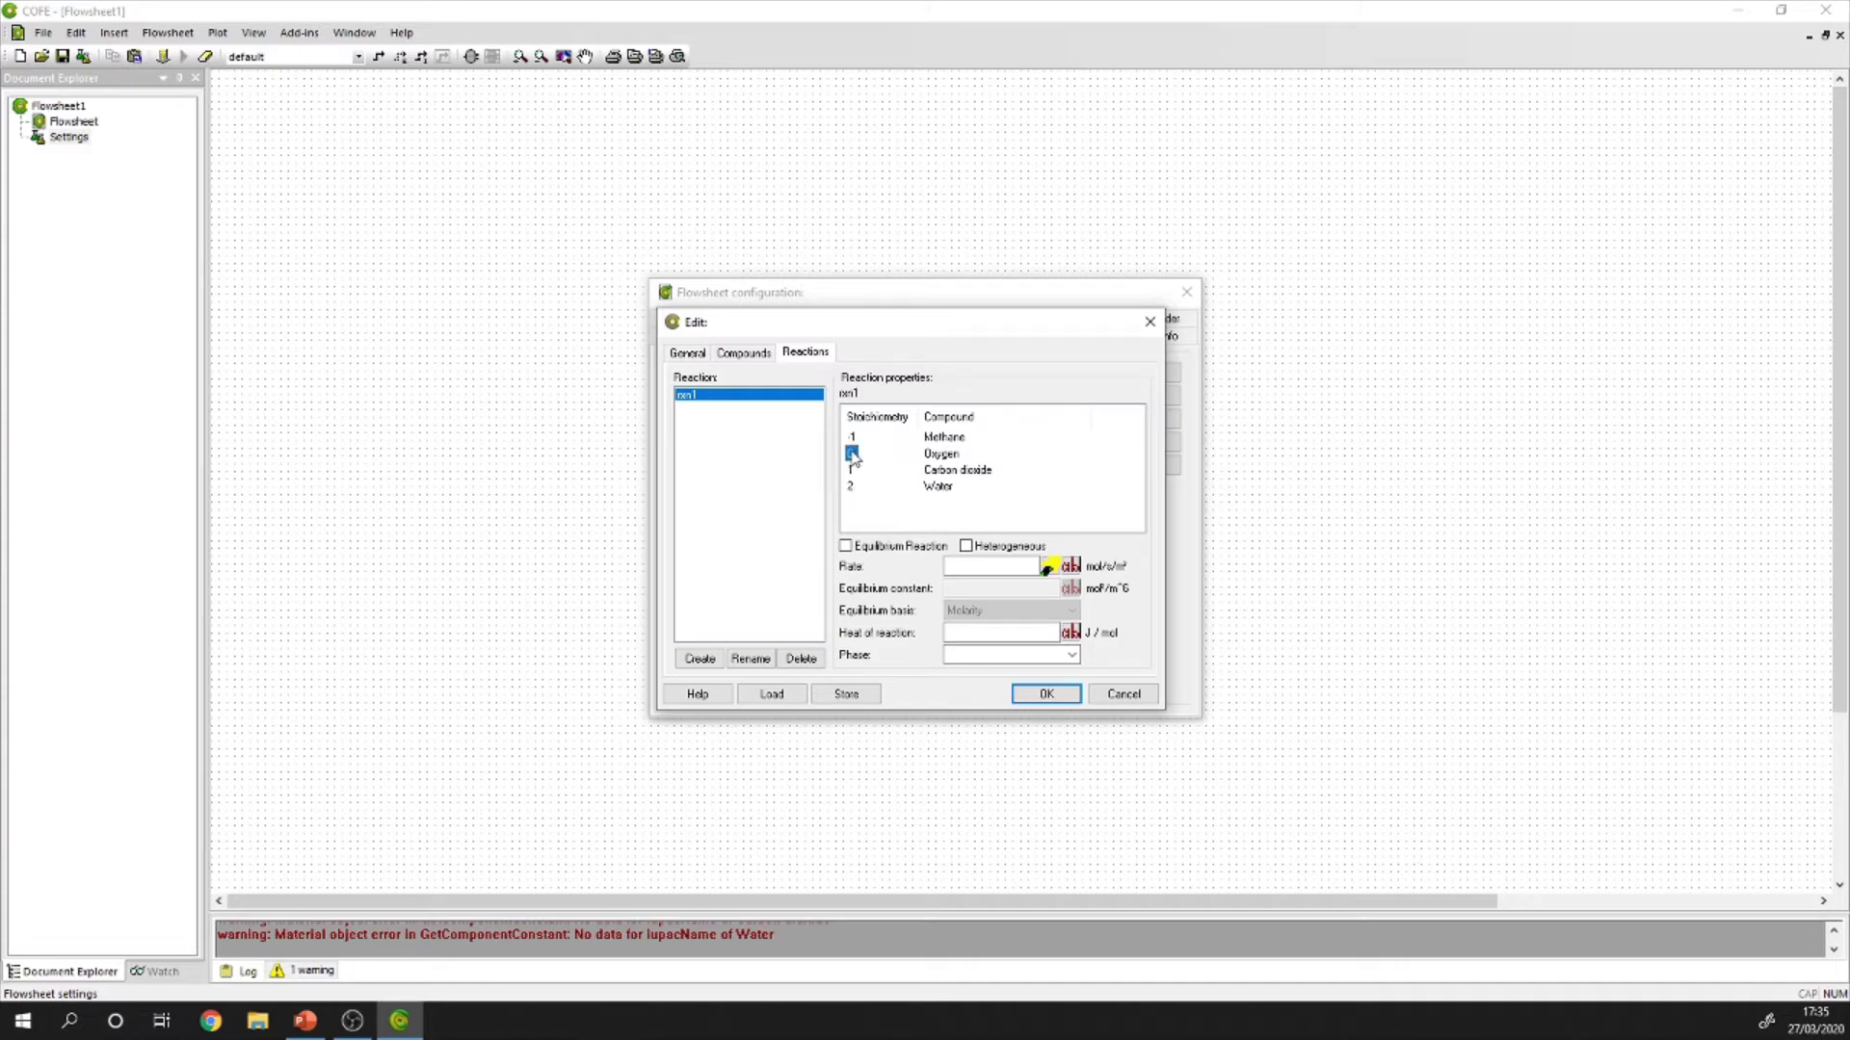
{"action": "left_click", "coordinate": [852, 454]}
{"action": "type", "text": "-"}
{"action": "key", "text": "Return"}
Set the phase of rxn1 to Vapor, then accept the reaction package and close the flowsheet configuration.
{"action": "left_click", "coordinate": [1072, 656]}
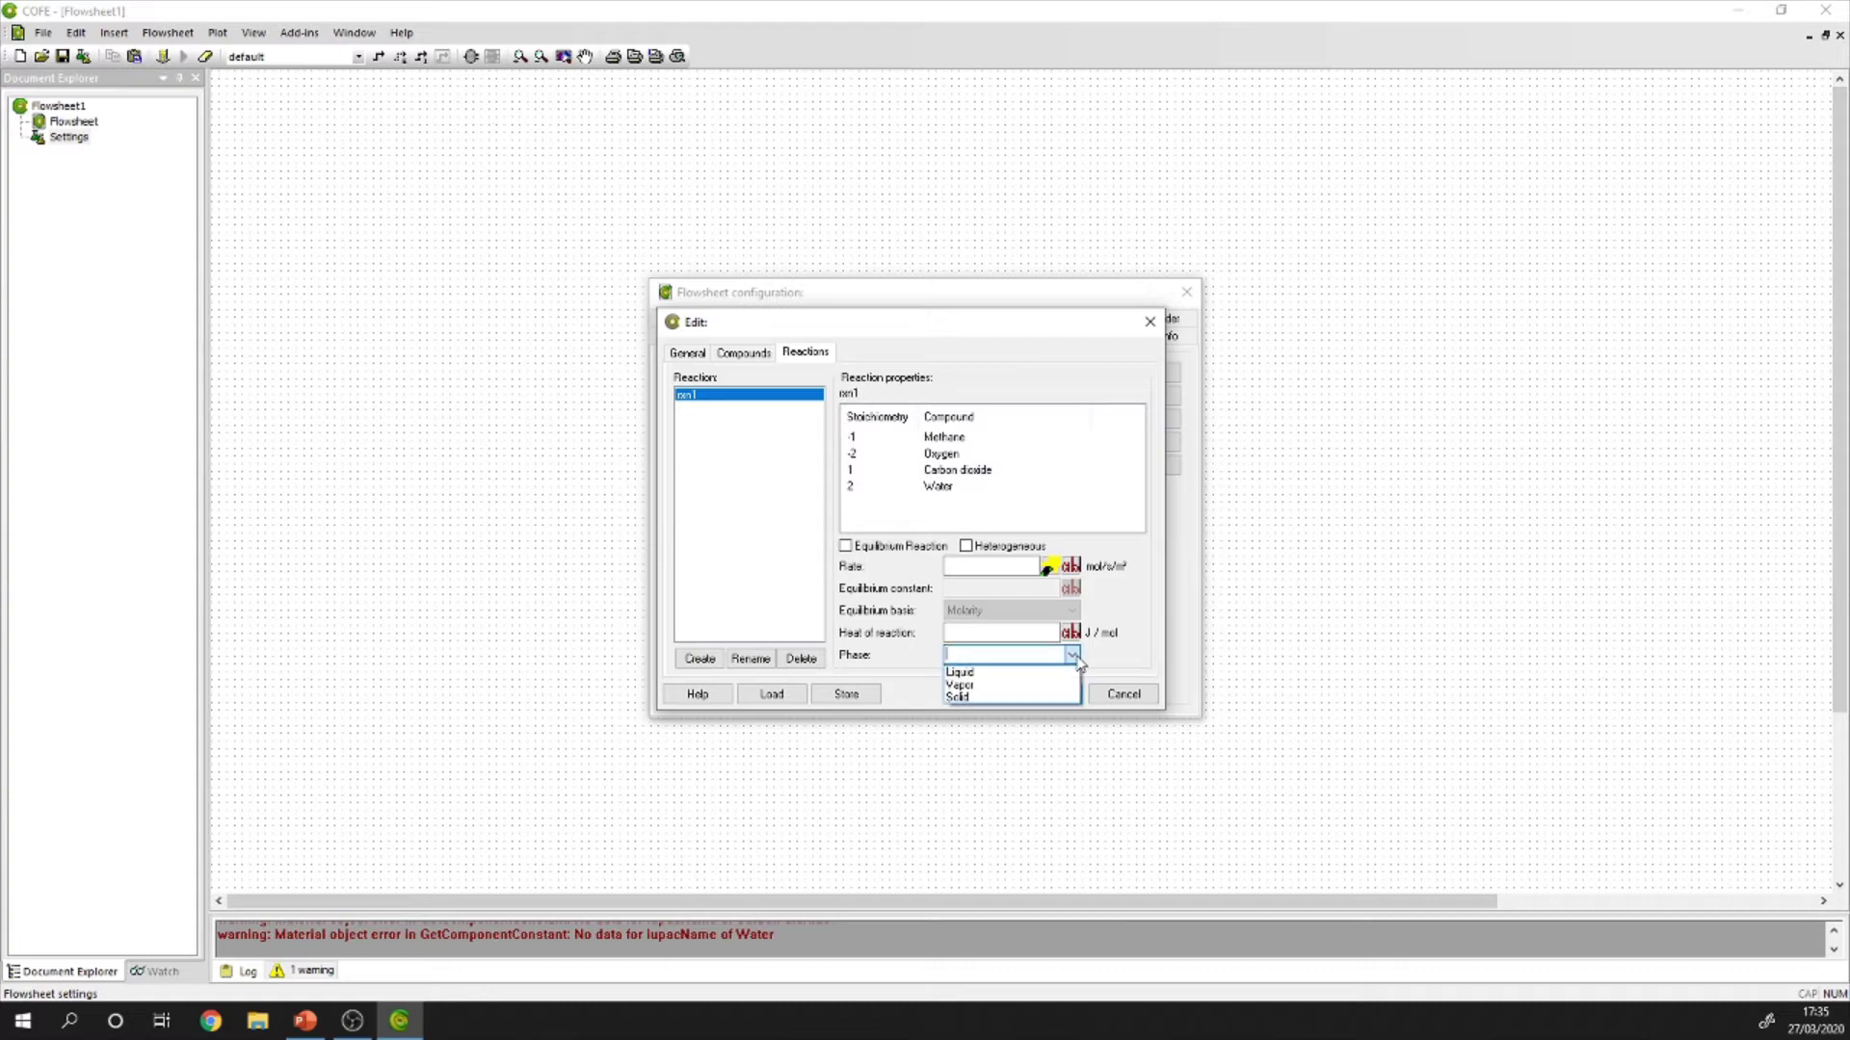
{"action": "left_click", "coordinate": [956, 687]}
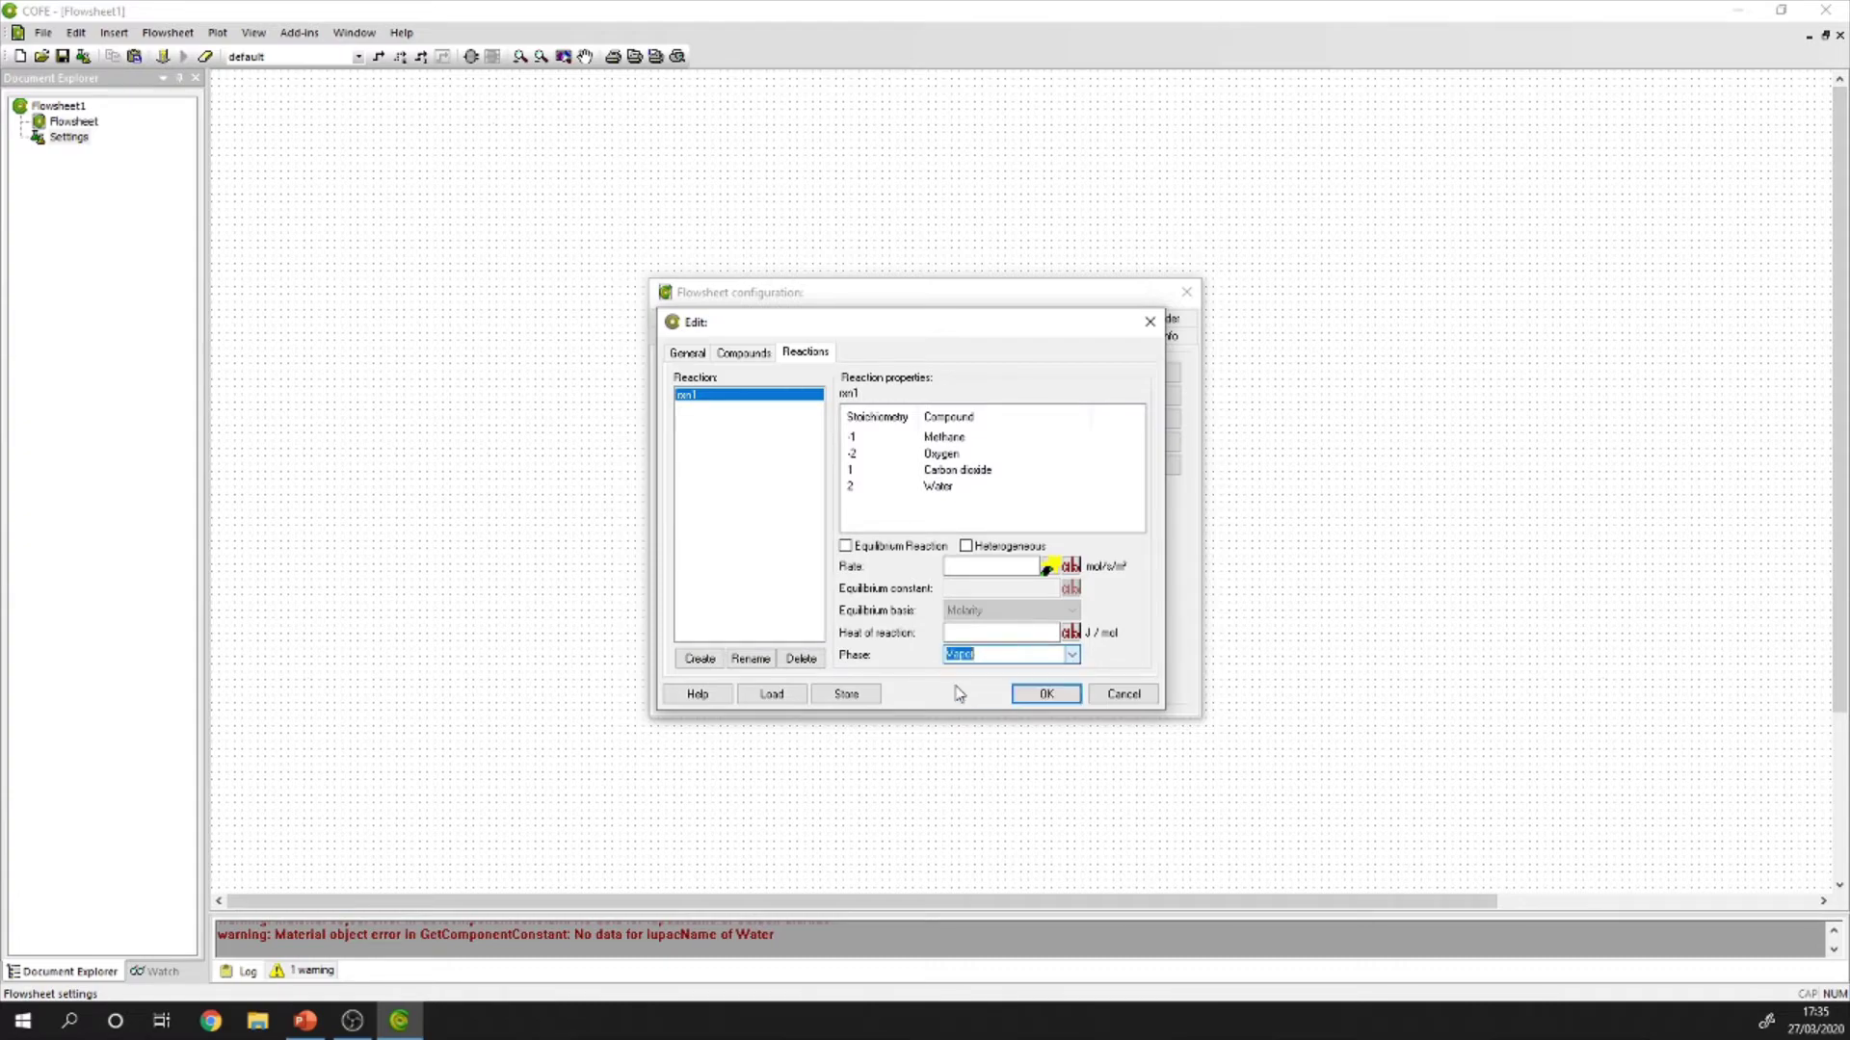
{"action": "left_click", "coordinate": [1032, 698]}
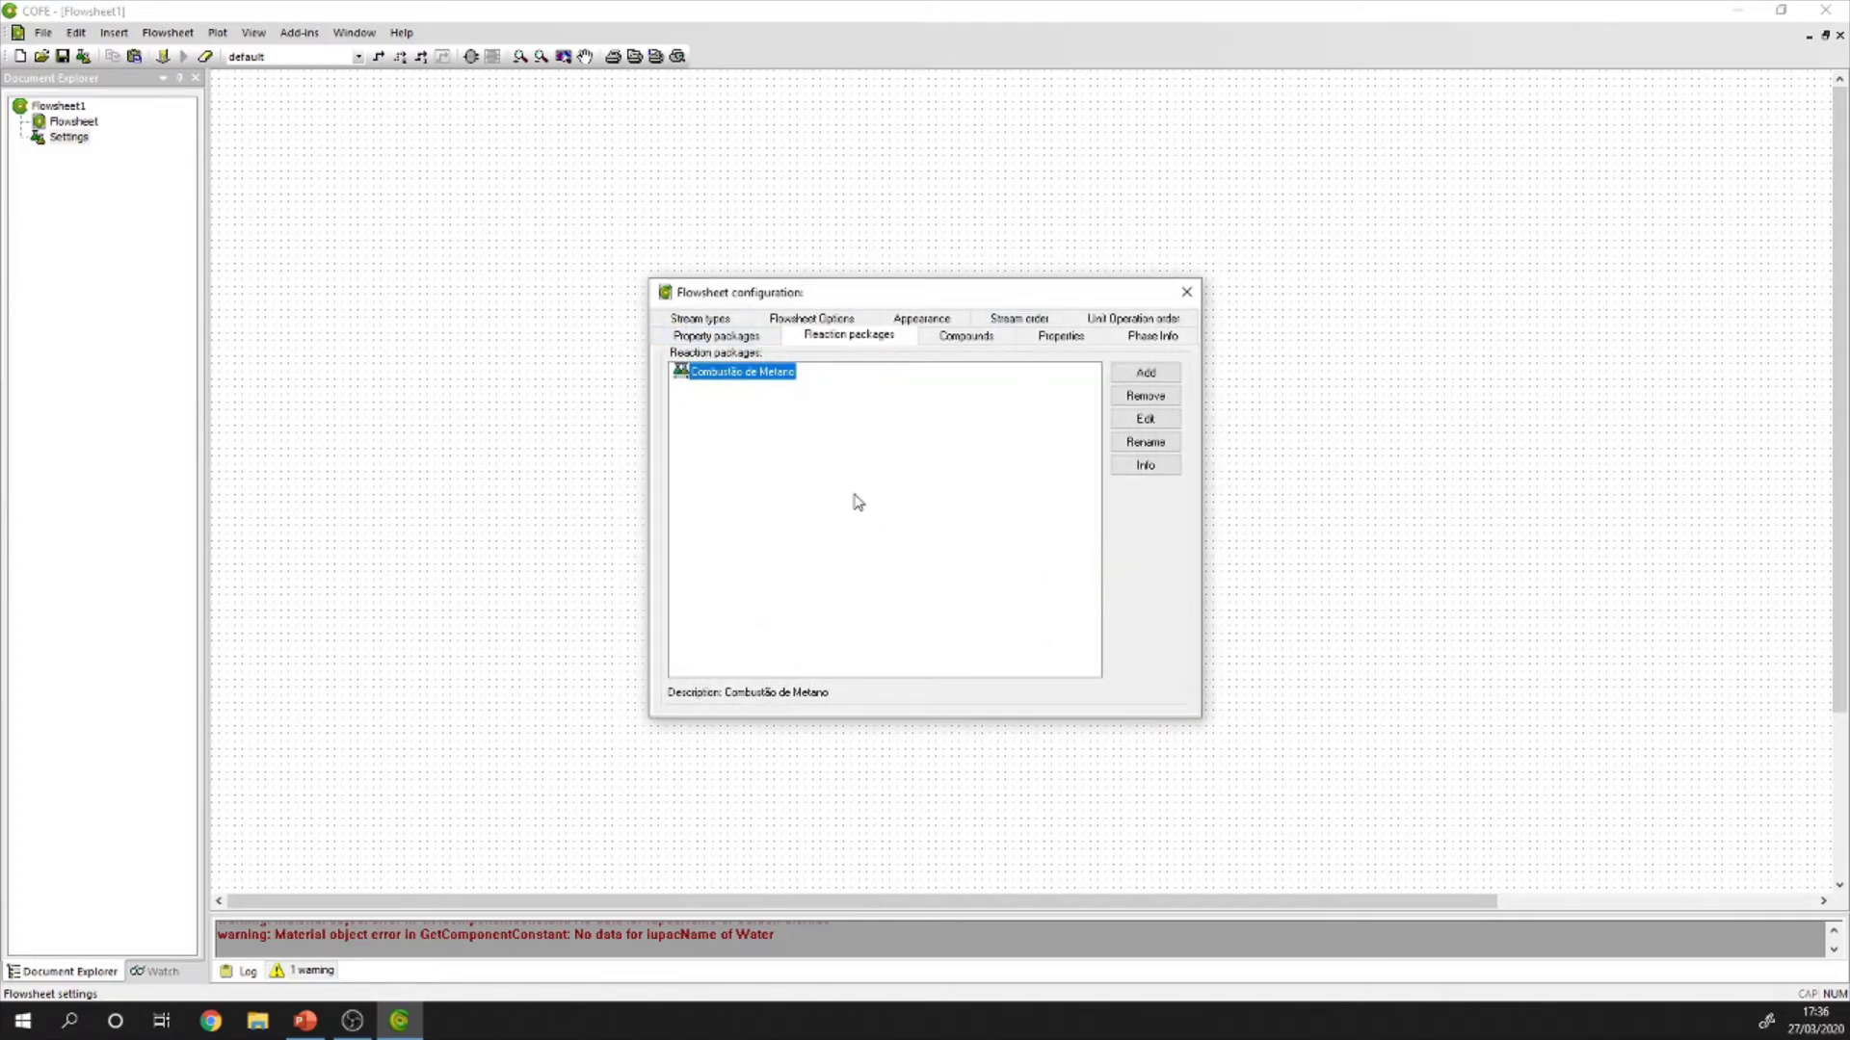
{"action": "left_click", "coordinate": [1186, 292]}
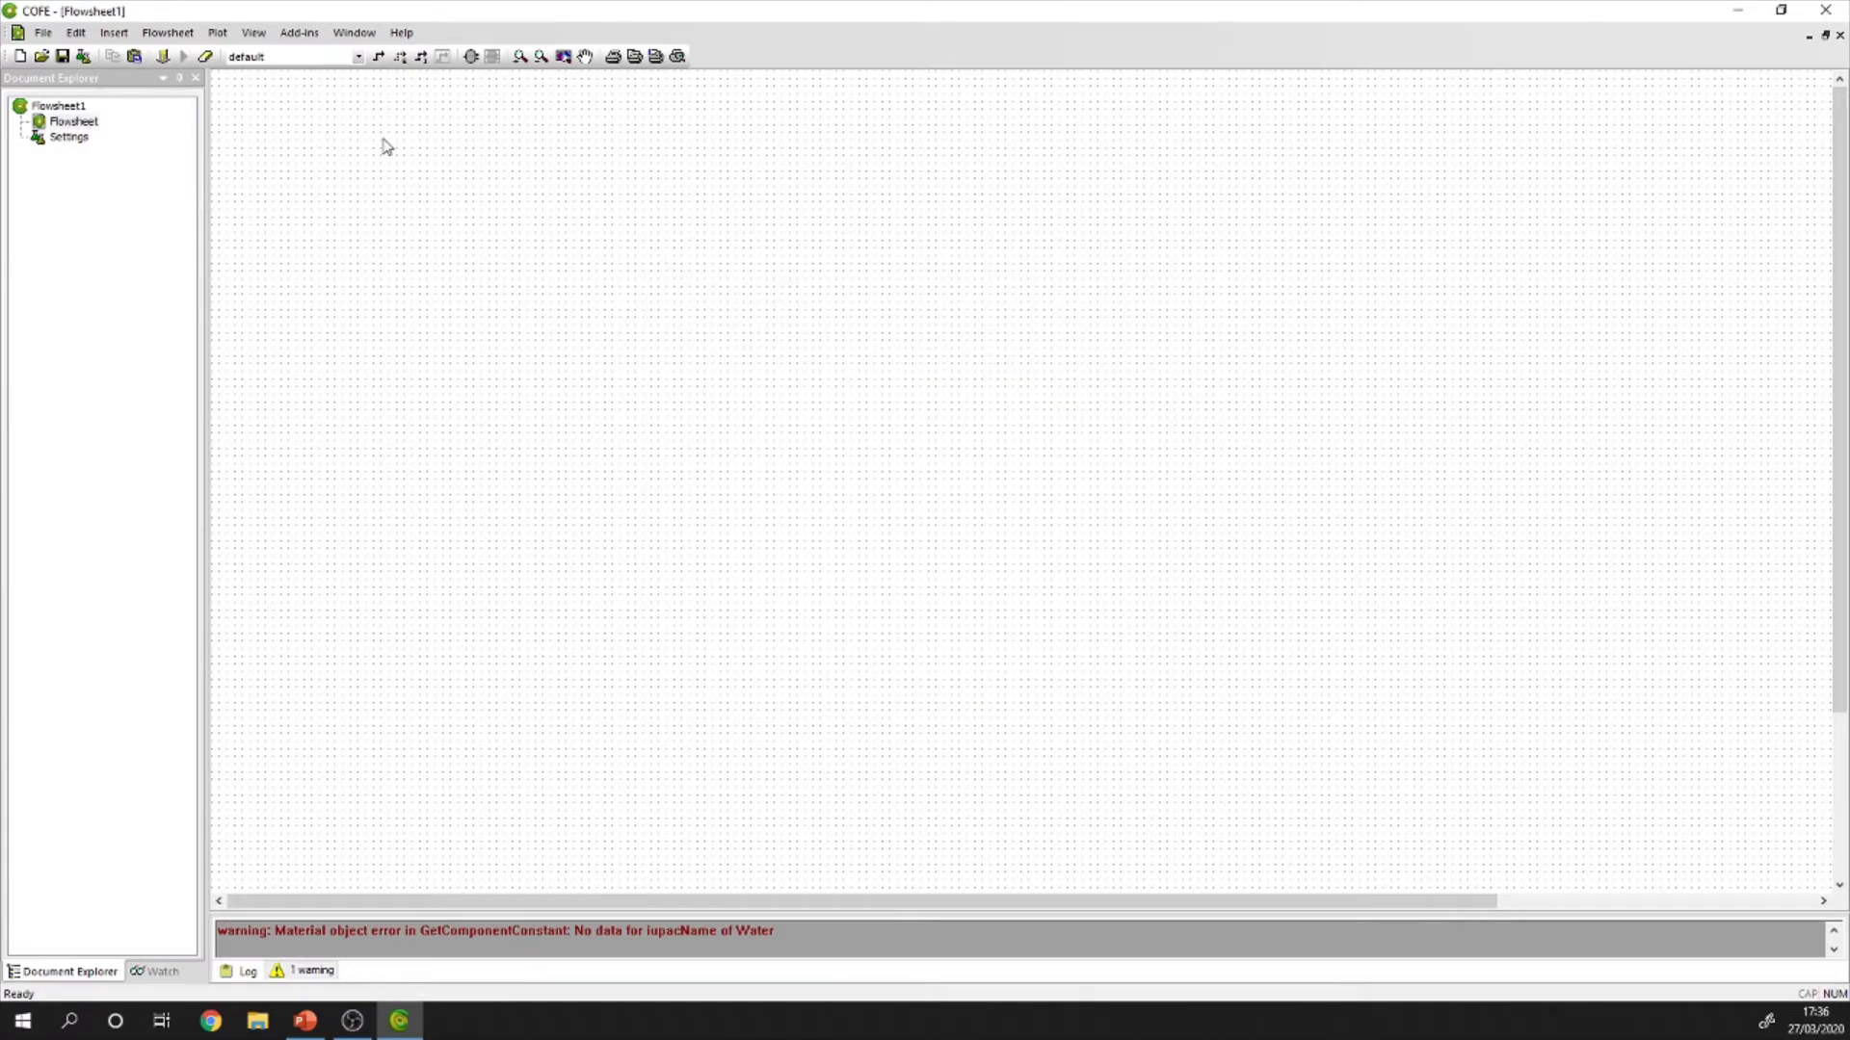
Insert a short horizontal material stream near the flowsheet's upper-left corner and name it METANO.
{"action": "left_click", "coordinate": [378, 57]}
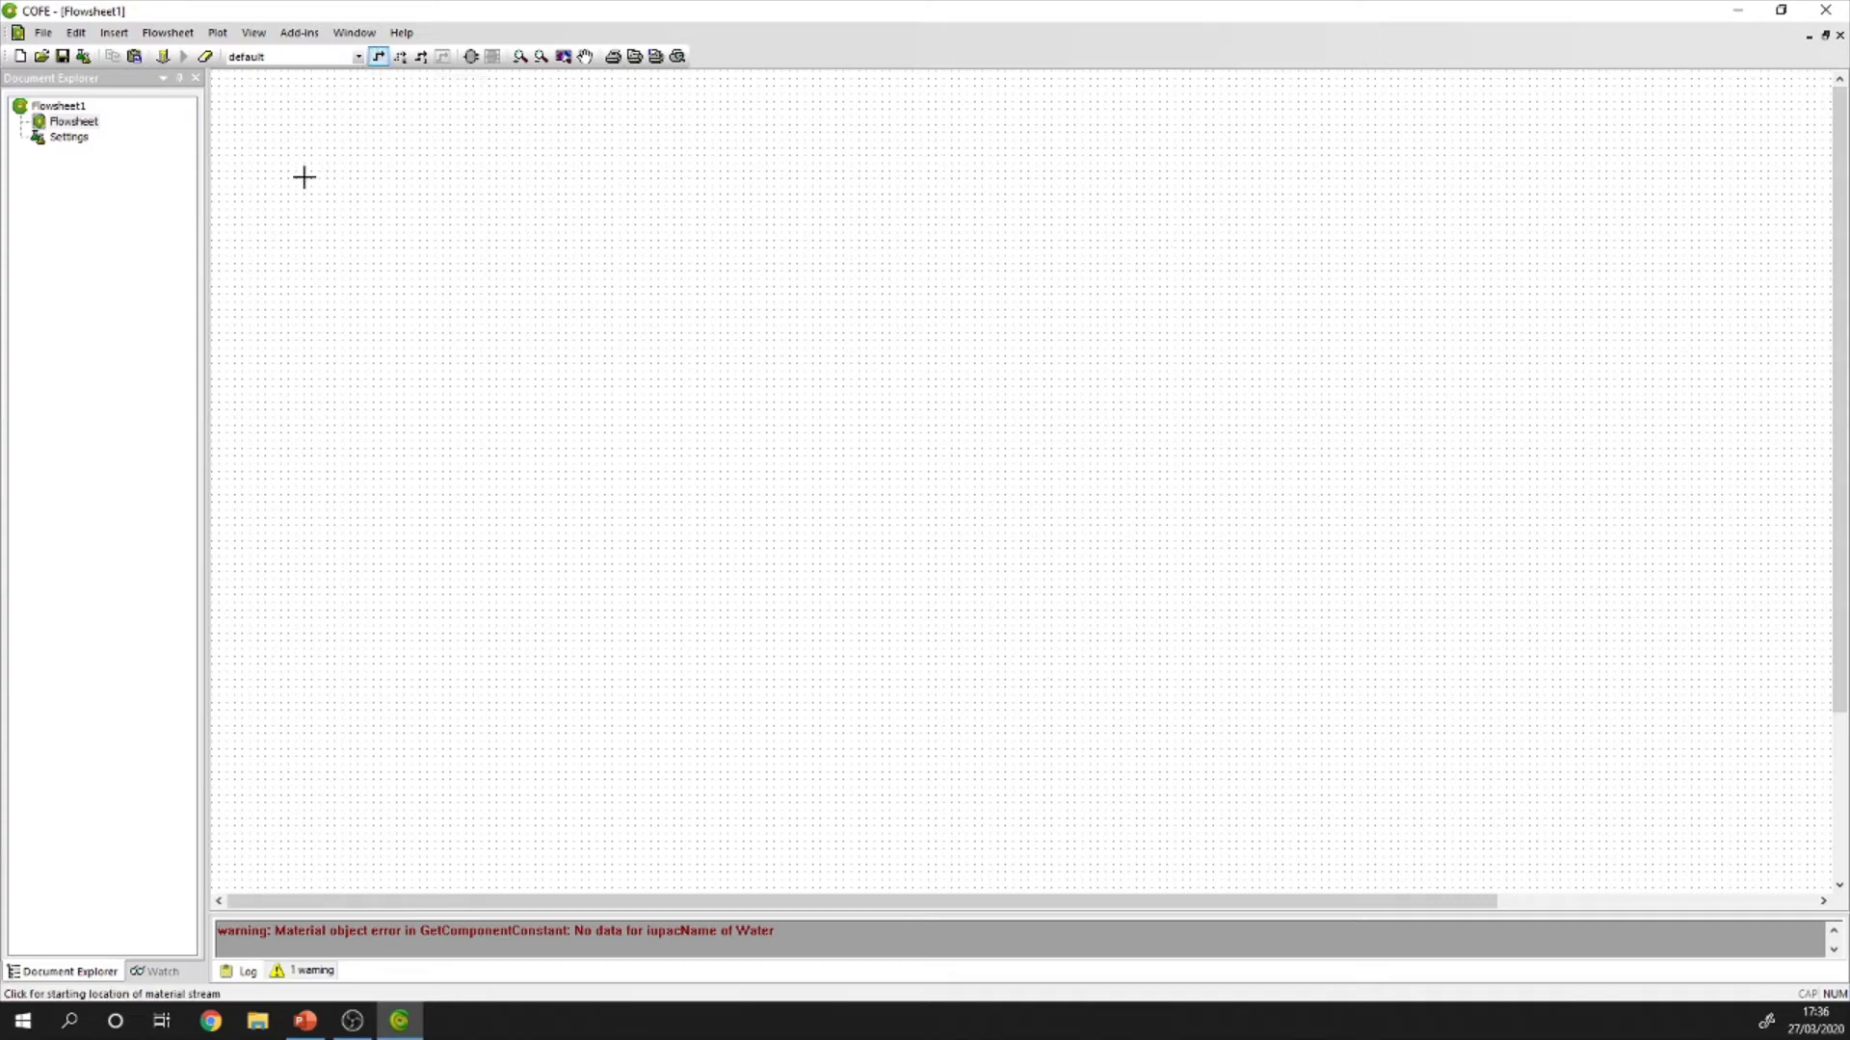
{"action": "left_click", "coordinate": [257, 178]}
{"action": "left_click", "coordinate": [349, 178]}
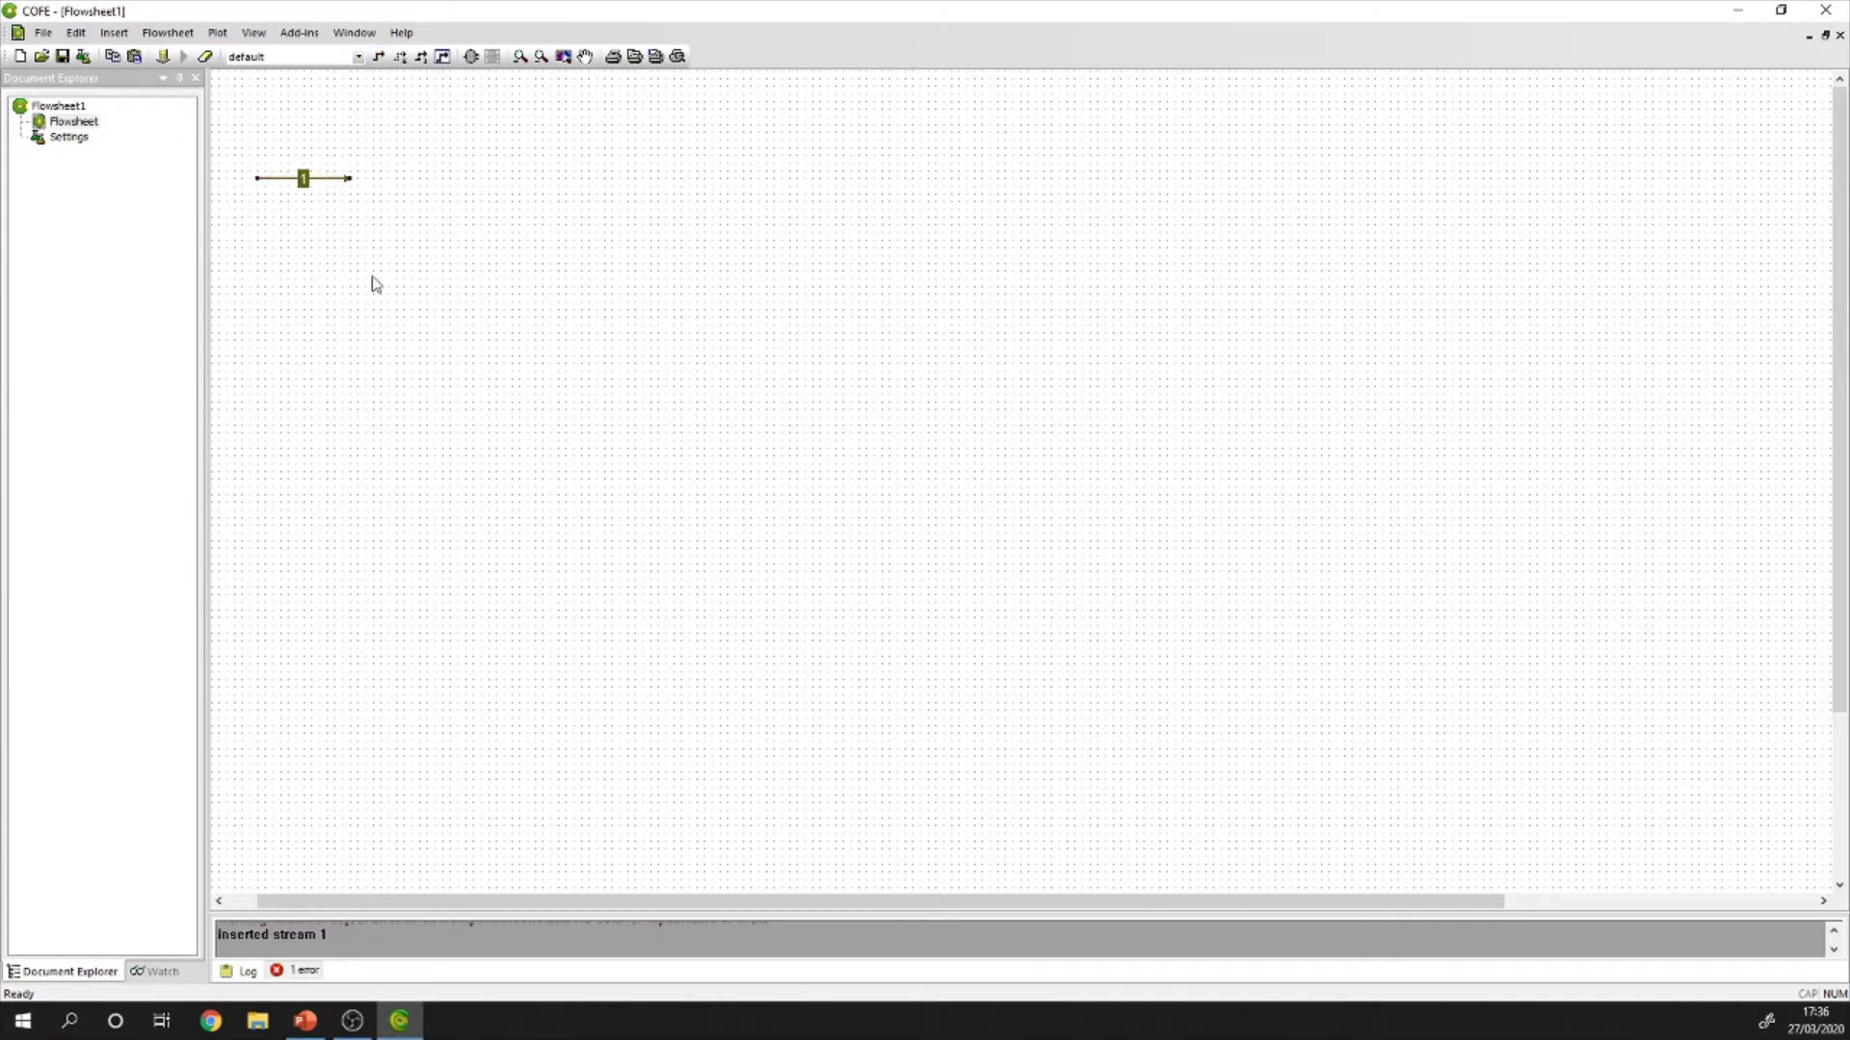
{"action": "left_click", "coordinate": [305, 183]}
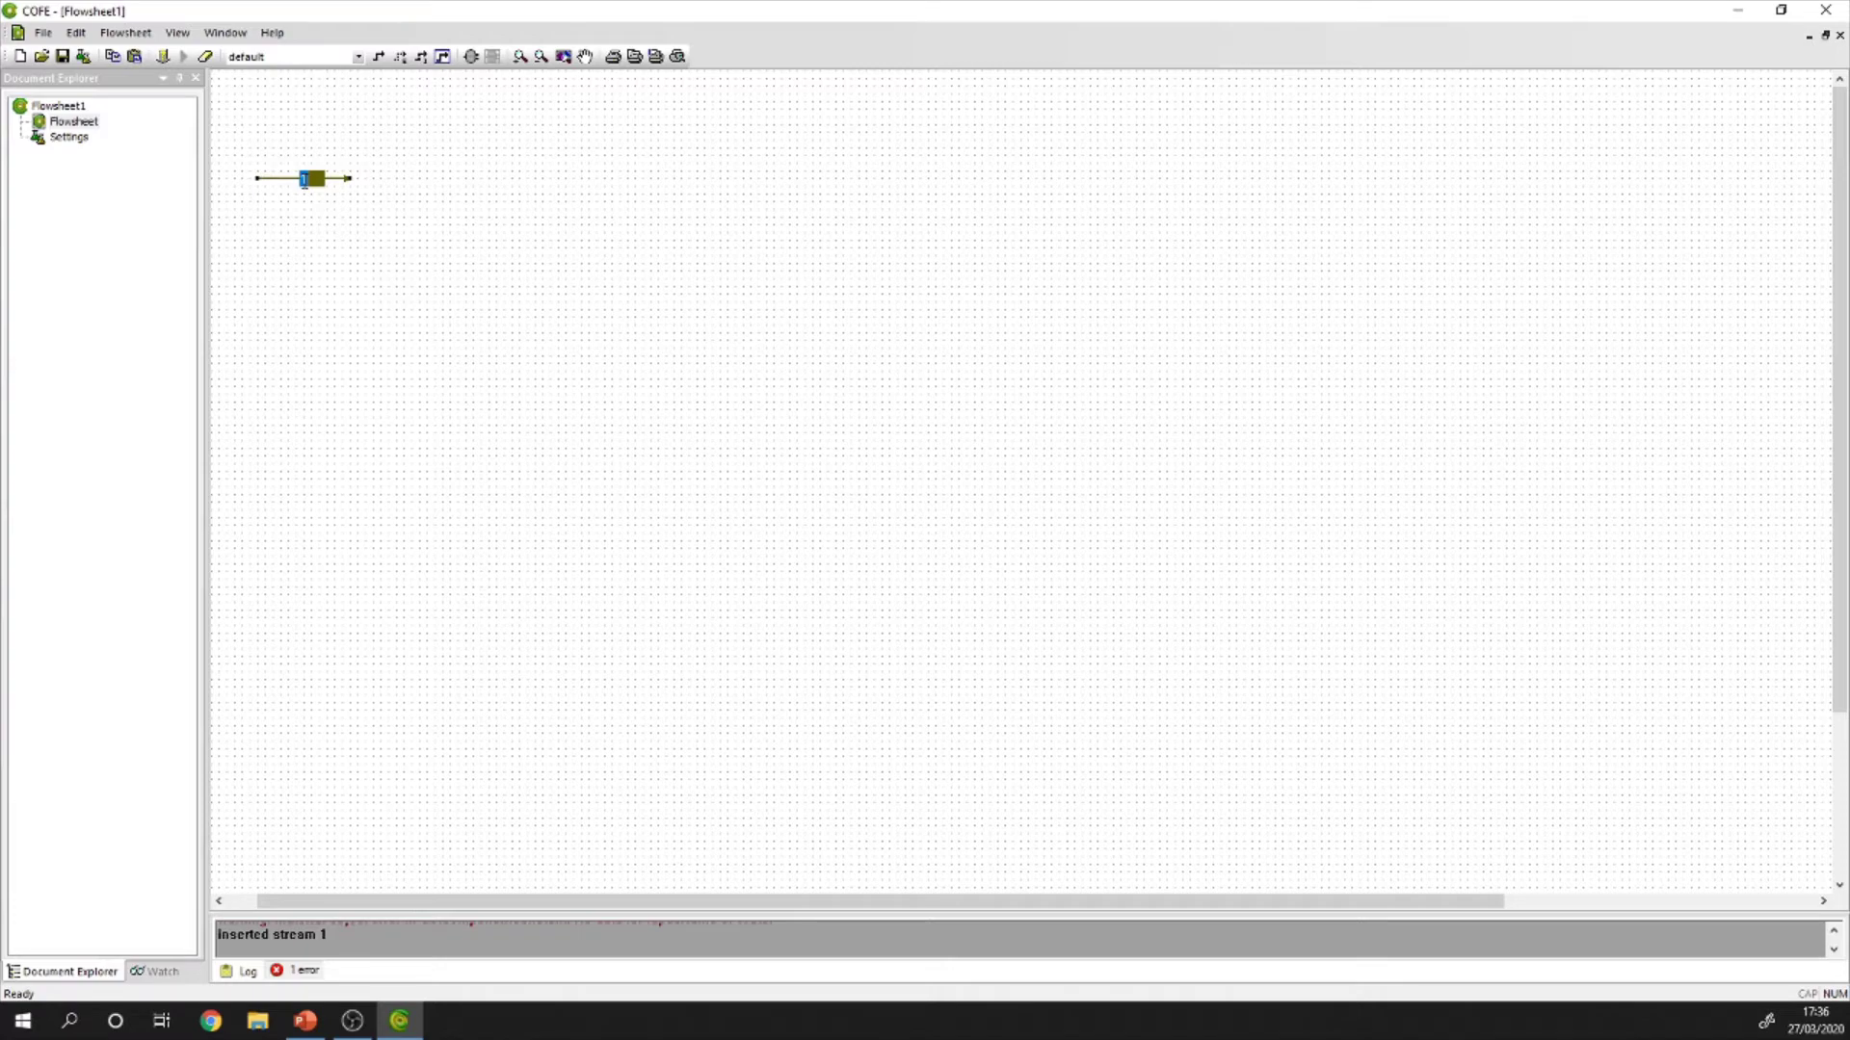
{"action": "type", "text": "METANO"}
{"action": "key", "text": "Return"}
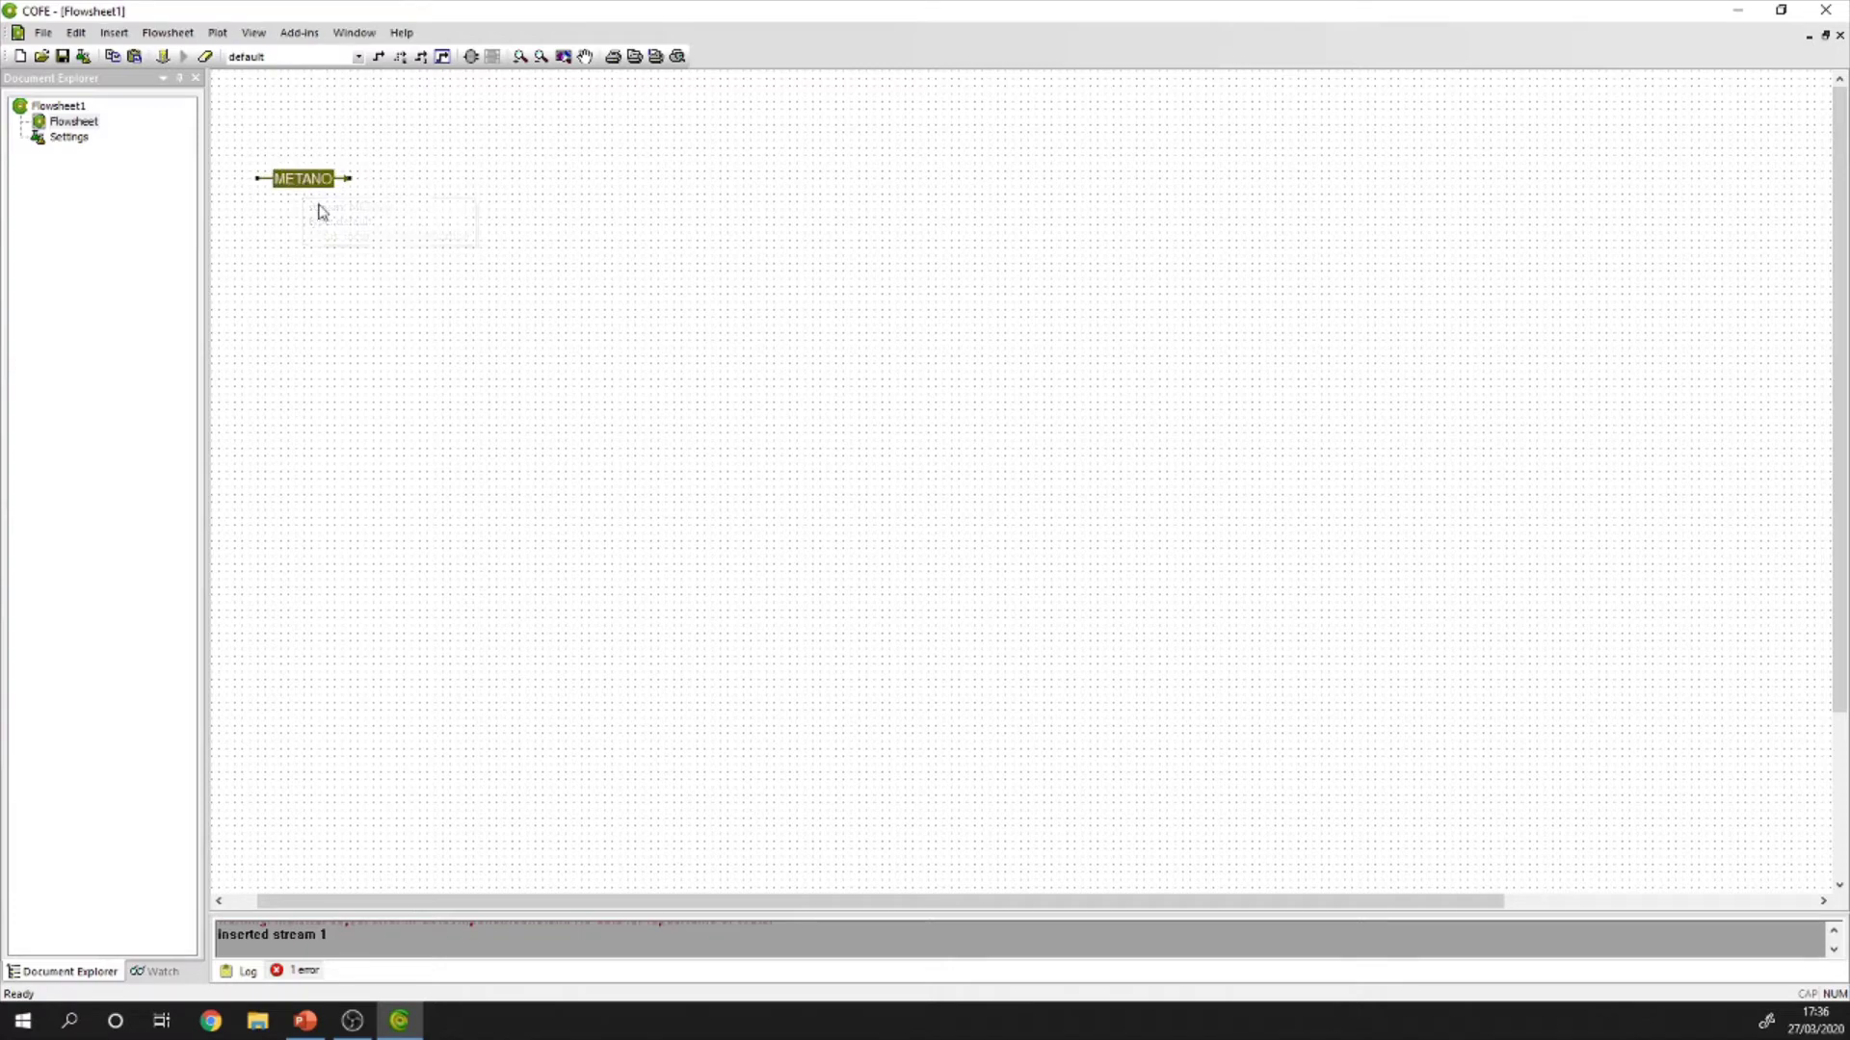
{"action": "left_click", "coordinate": [323, 212]}
Open the METANO stream's data and change its units to atm for pressure and °C for temperature.
{"action": "double_click", "coordinate": [346, 184]}
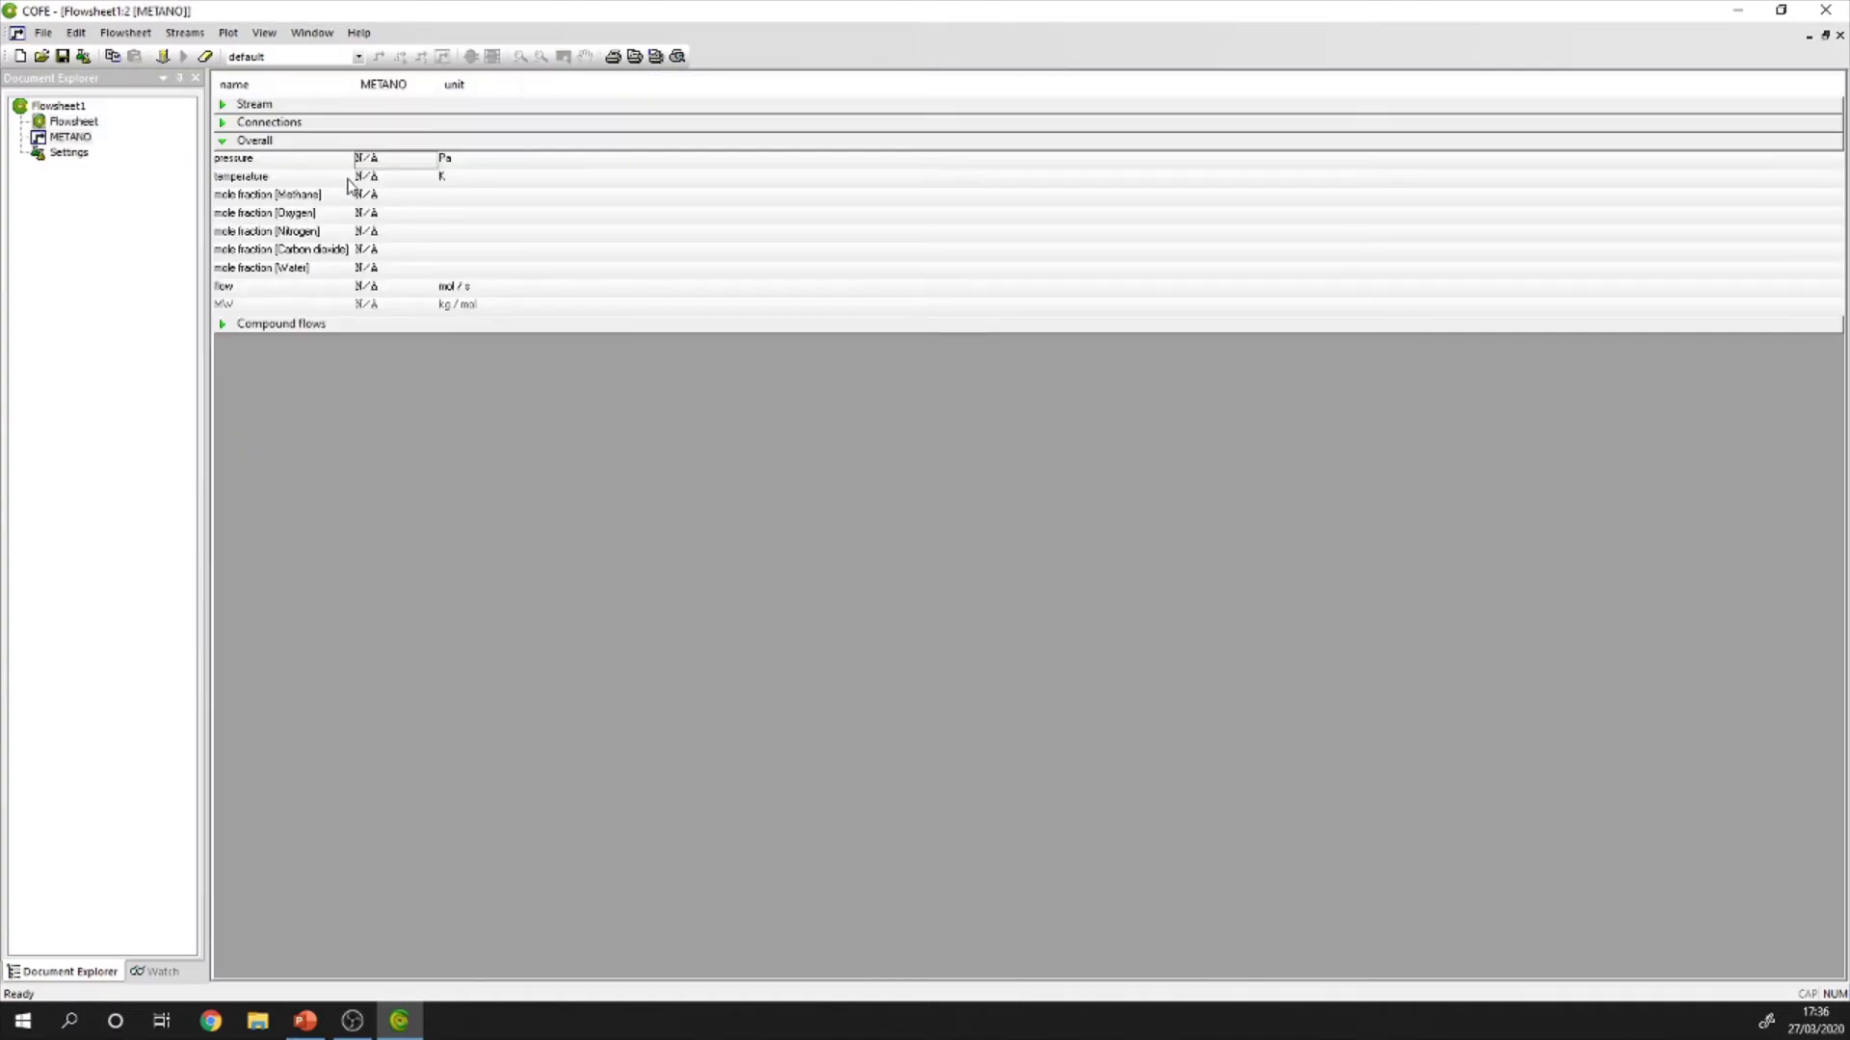
{"action": "left_click", "coordinate": [452, 164]}
{"action": "left_click", "coordinate": [452, 163]}
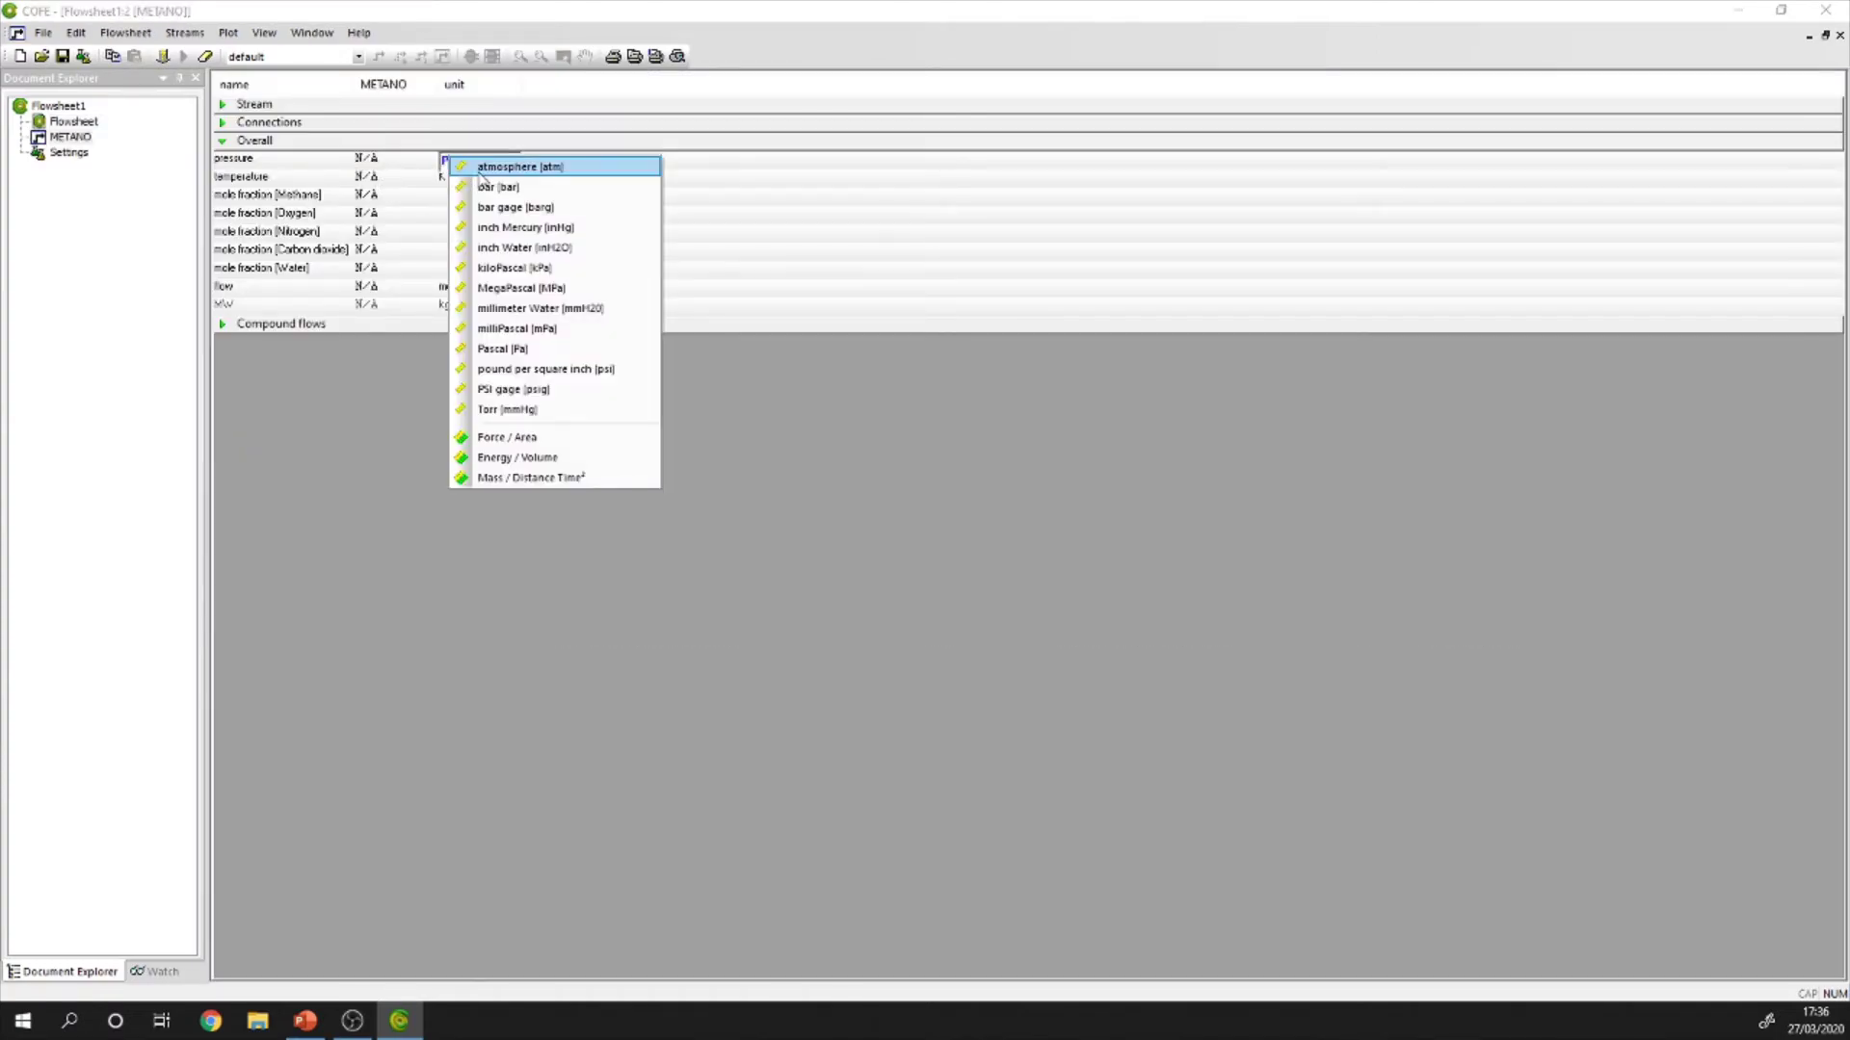
{"action": "left_click", "coordinate": [457, 165]}
{"action": "left_click", "coordinate": [452, 183]}
{"action": "left_click", "coordinate": [452, 183]}
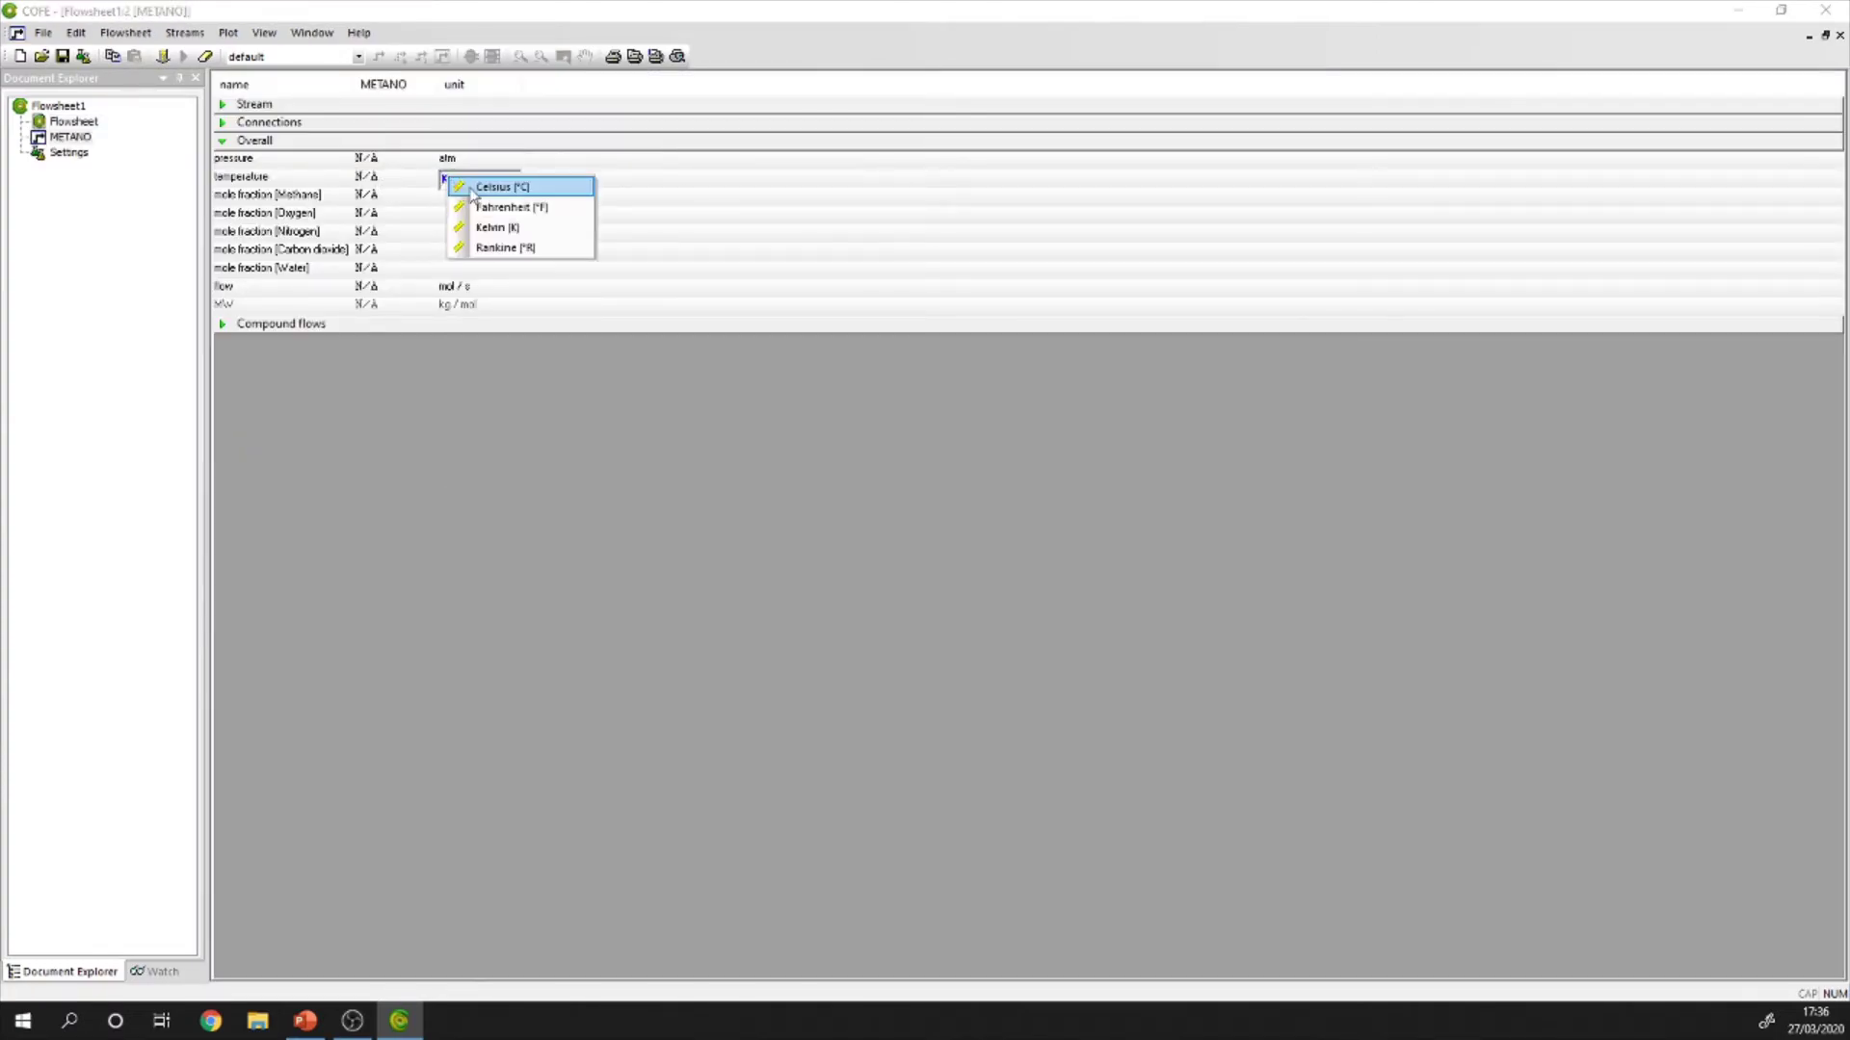
{"action": "left_click", "coordinate": [452, 183]}
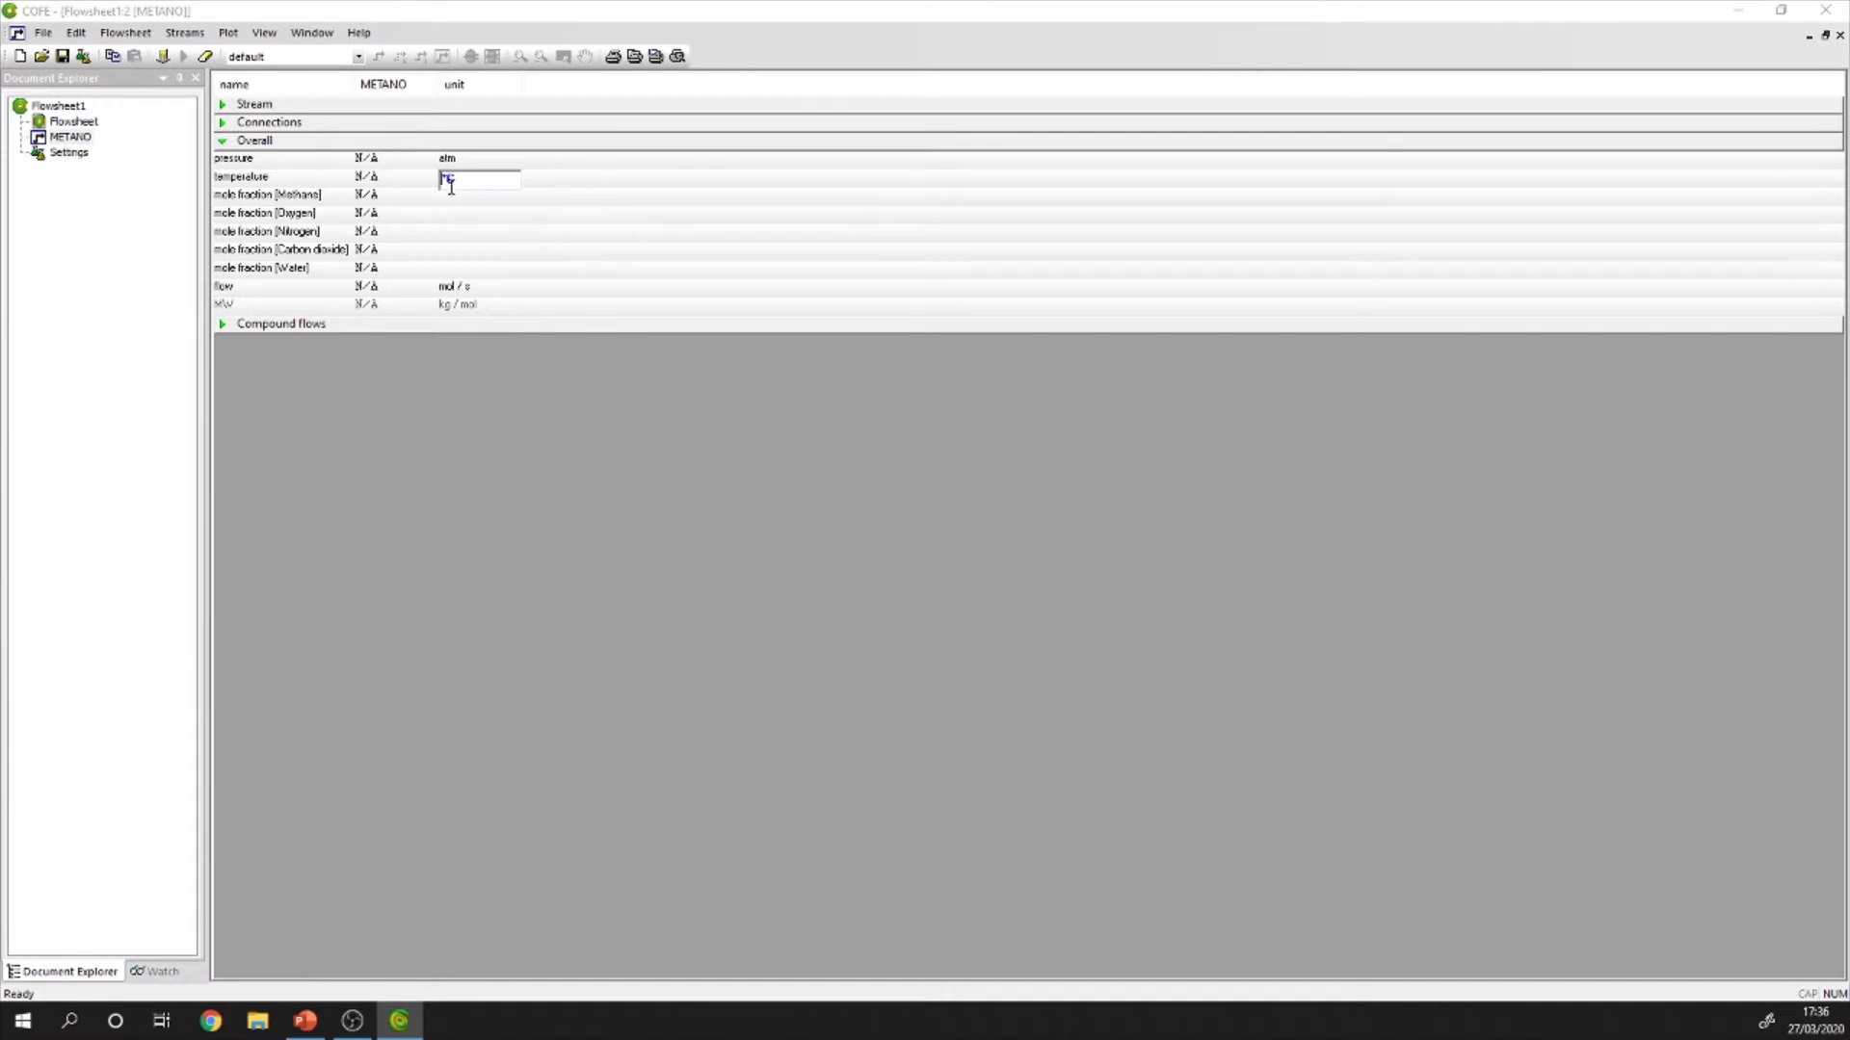
Set the METANO stream's pressure to 1 atm and its temperature to 25 °C.
{"action": "left_click", "coordinate": [364, 160]}
{"action": "type", "text": "1"}
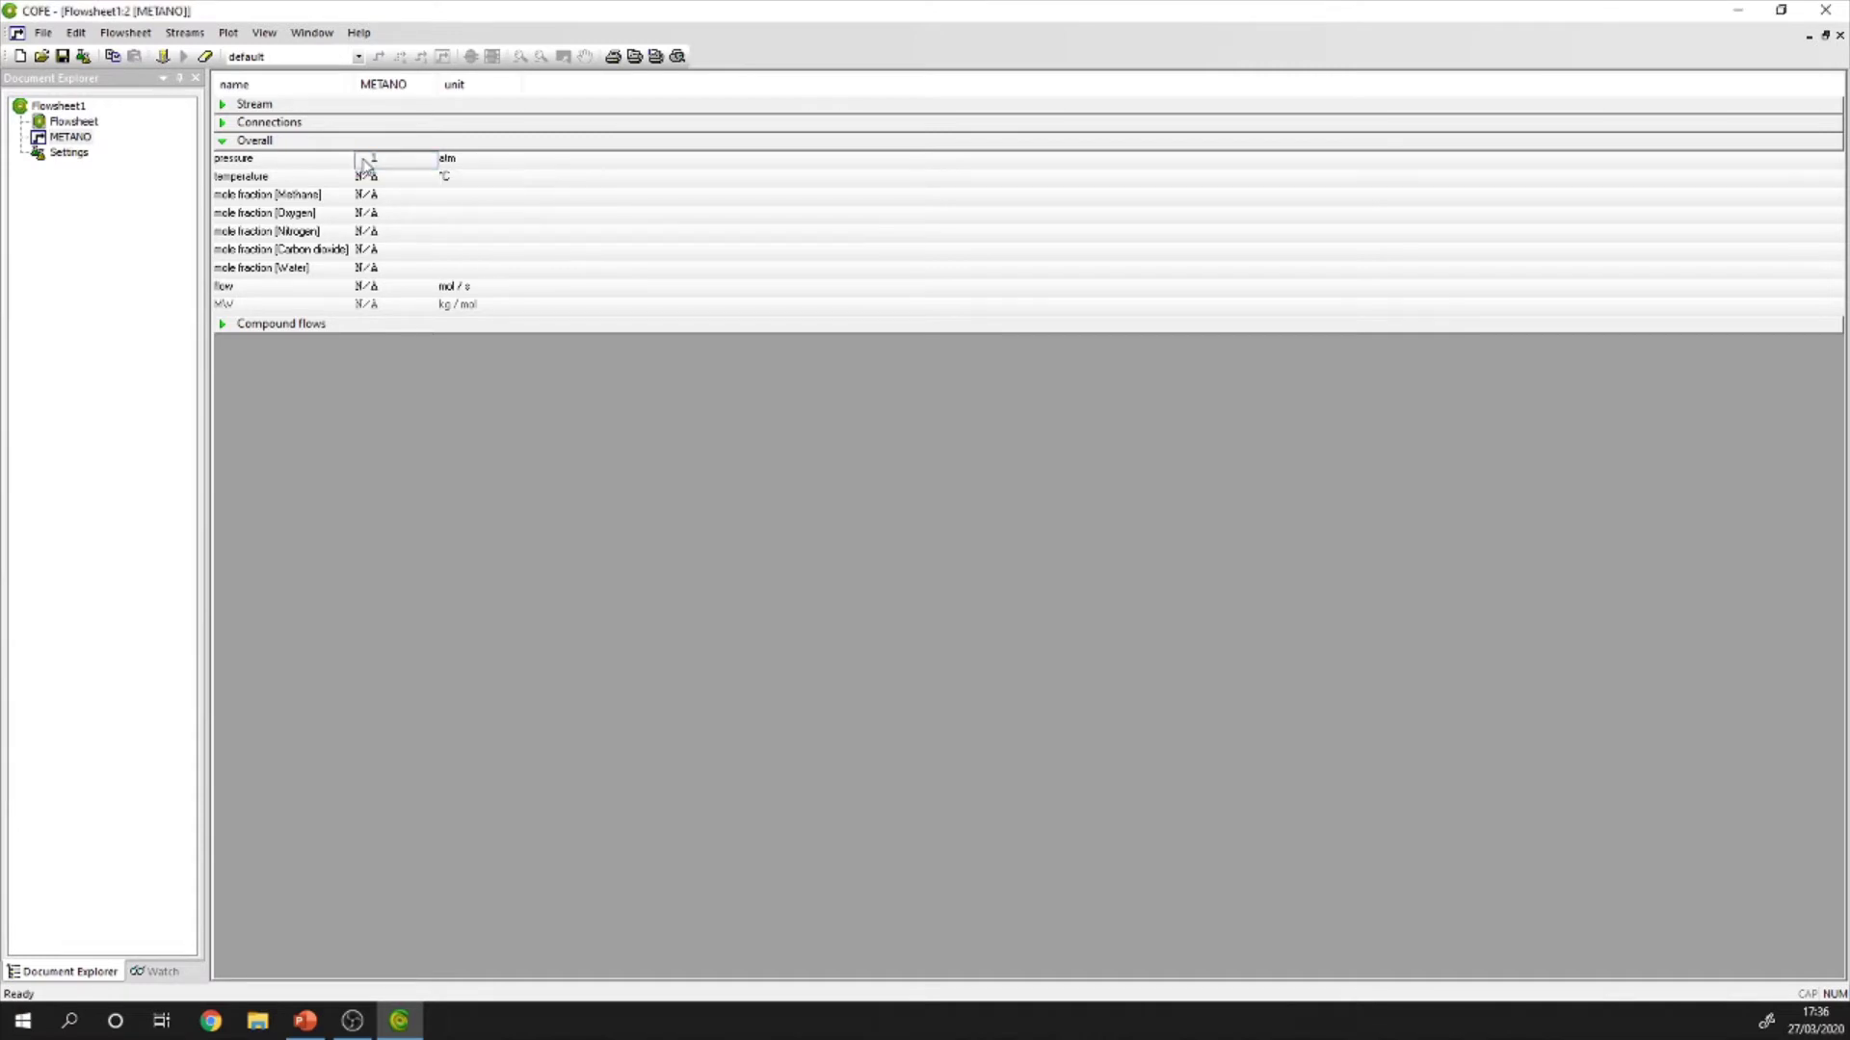
{"action": "left_click", "coordinate": [364, 182]}
{"action": "type", "text": "25"}
Set METANO's mole fractions to 1 for methane and 0 for oxygen, nitrogen, carbon dioxide and water.
{"action": "left_click", "coordinate": [366, 197]}
{"action": "type", "text": "1"}
{"action": "left_click", "coordinate": [367, 212]}
{"action": "type", "text": "0"}
{"action": "left_click", "coordinate": [369, 234]}
{"action": "type", "text": "0"}
{"action": "left_click", "coordinate": [374, 252]}
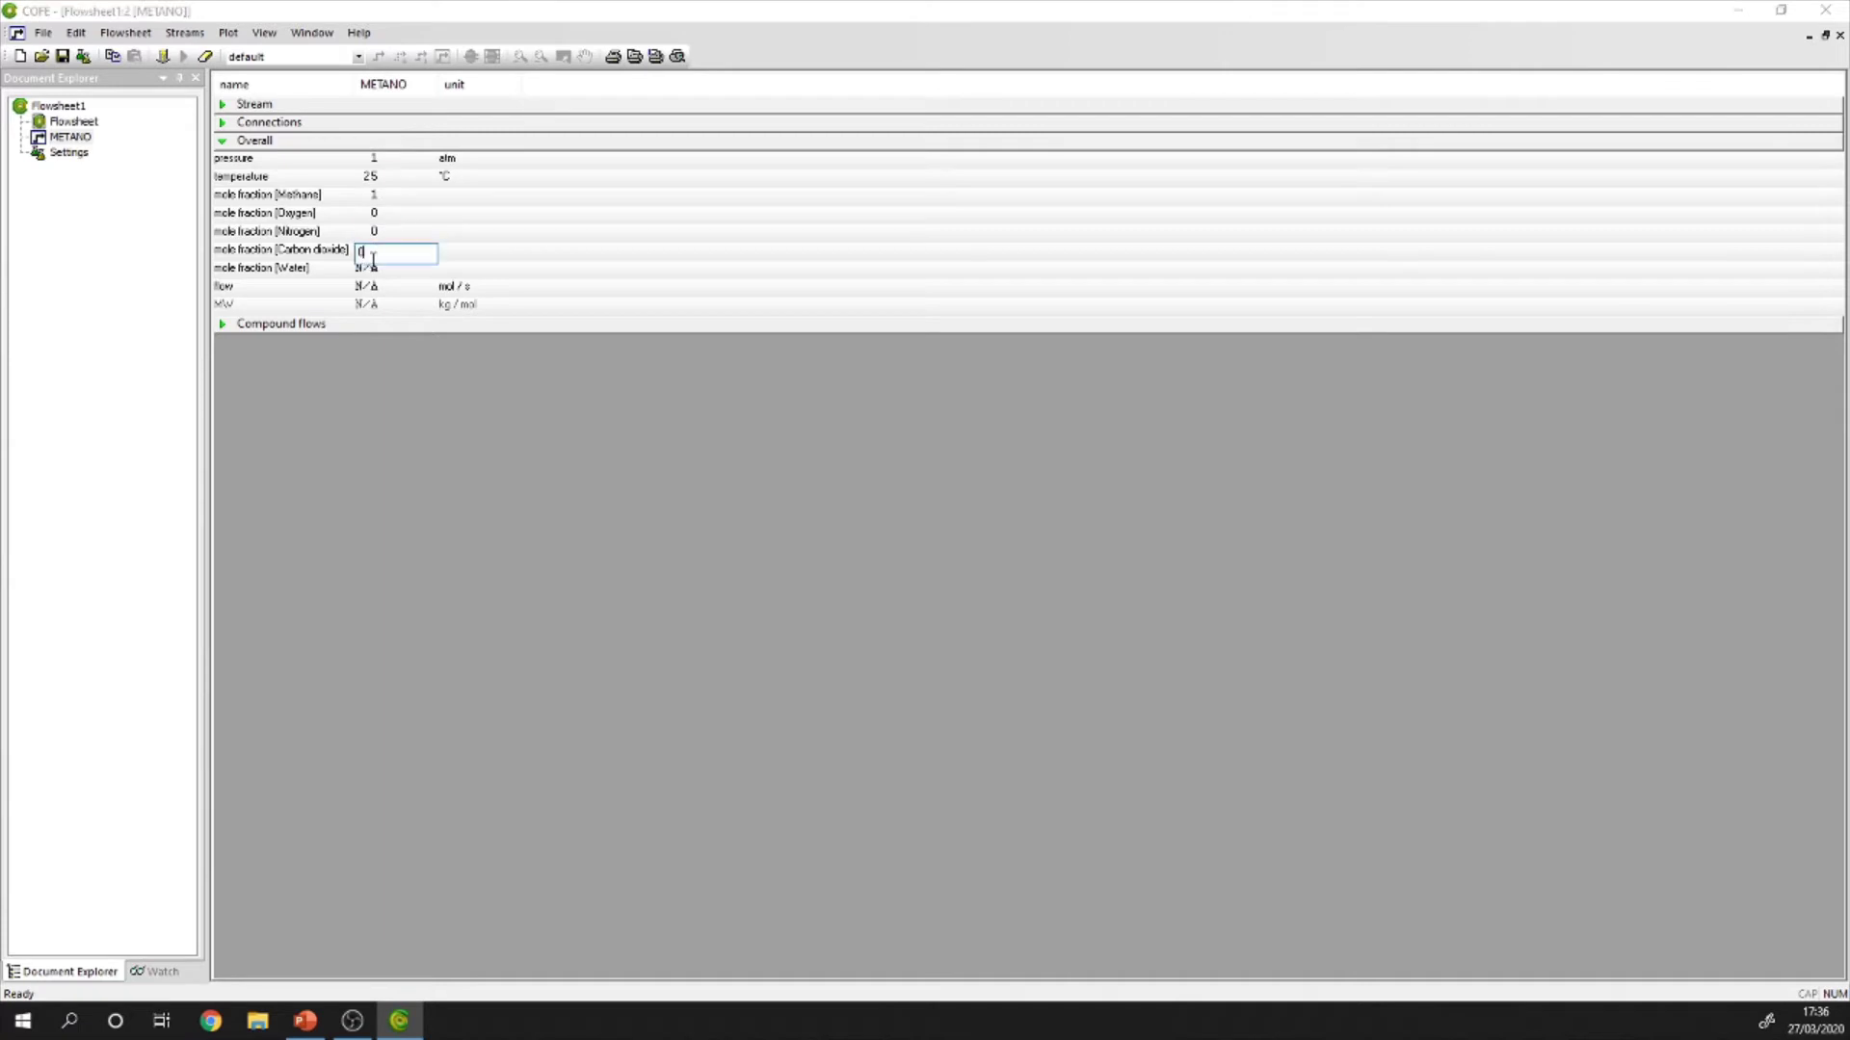
{"action": "type", "text": "0"}
{"action": "key", "text": "Return"}
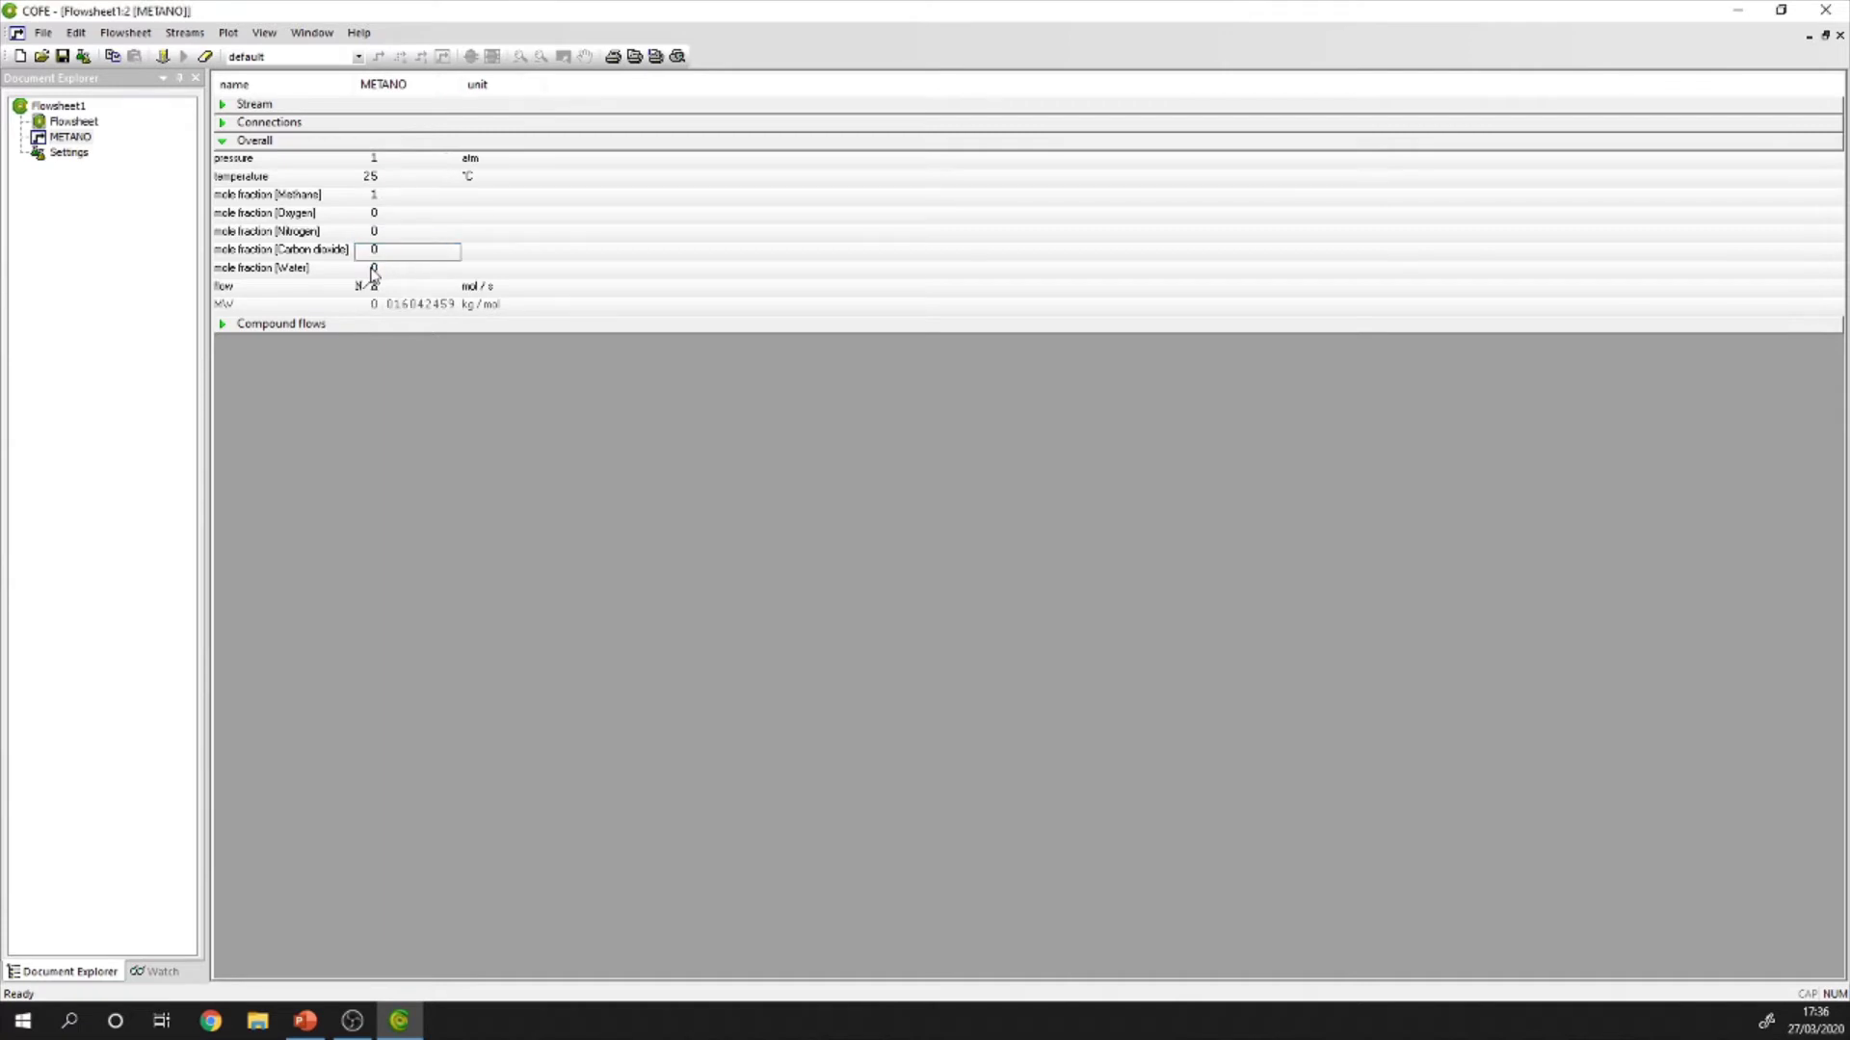
Set the METANO stream's flow to 100 mol/s and solve the flowsheet from its diagram view.
{"action": "left_click", "coordinate": [368, 288]}
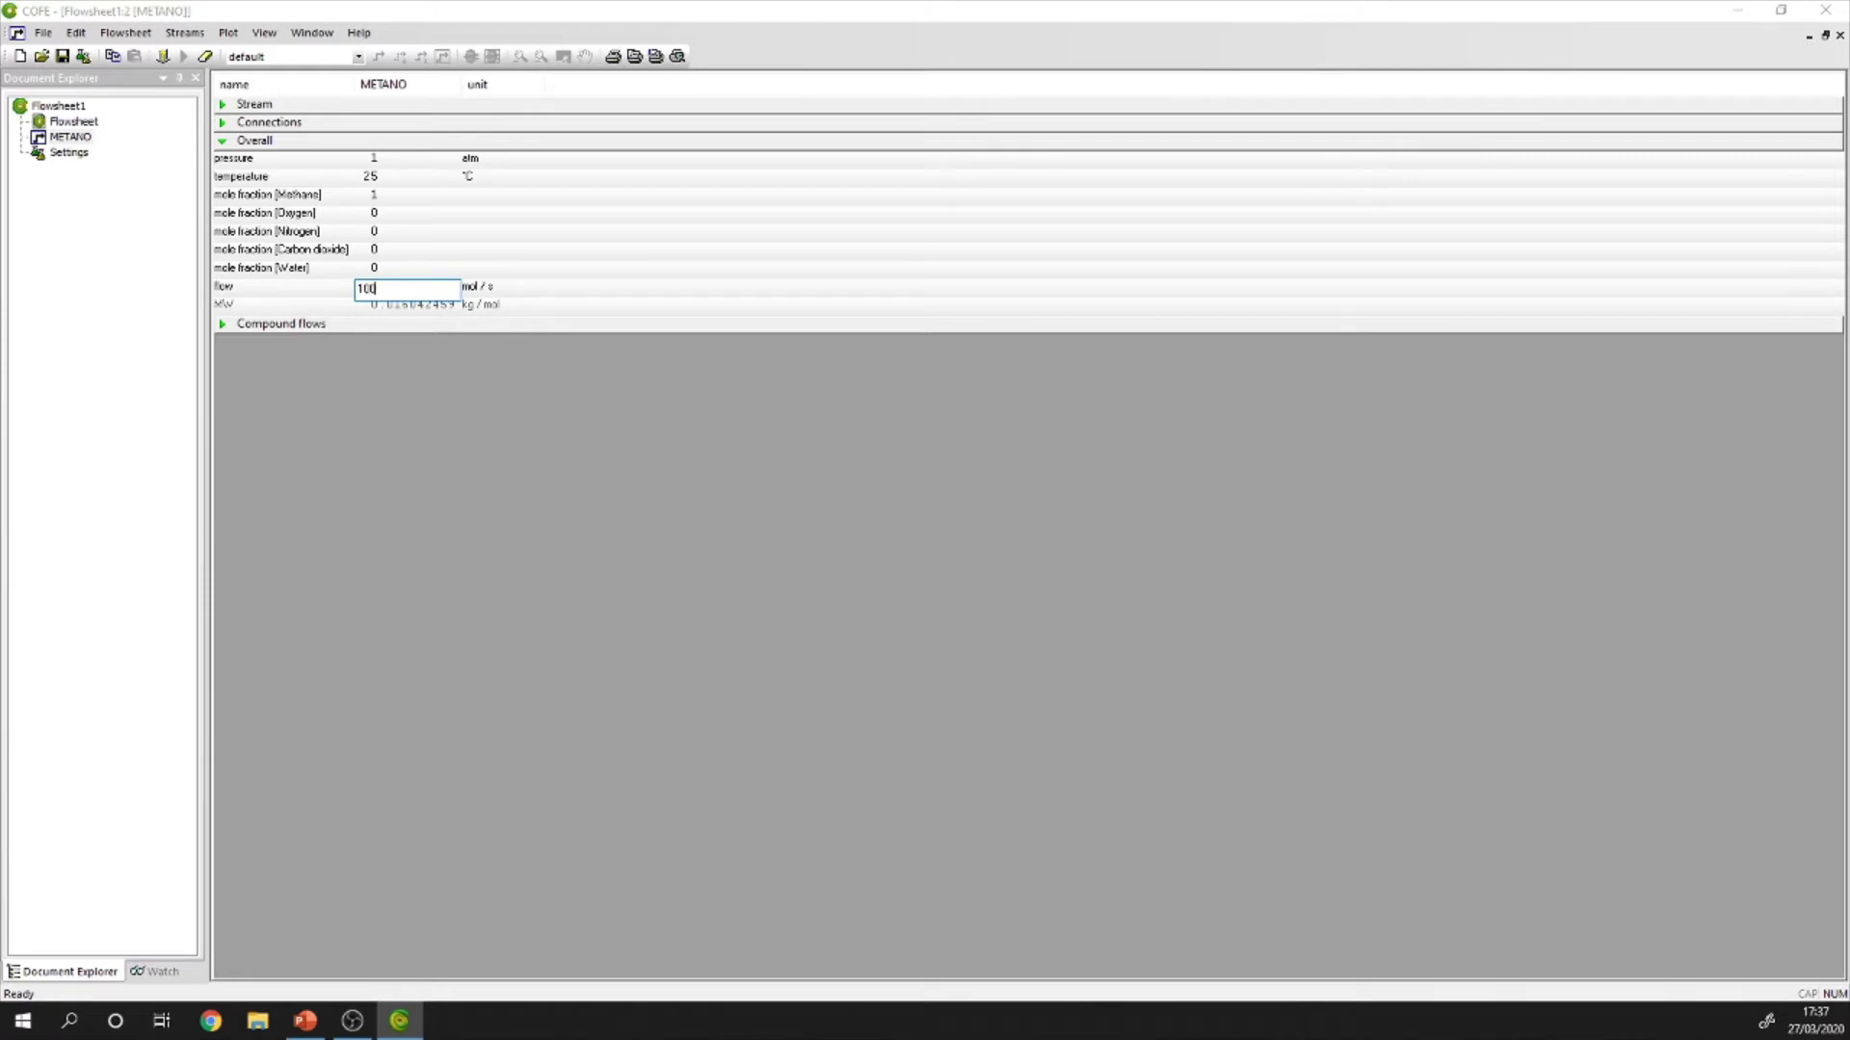
{"action": "key", "text": "Return"}
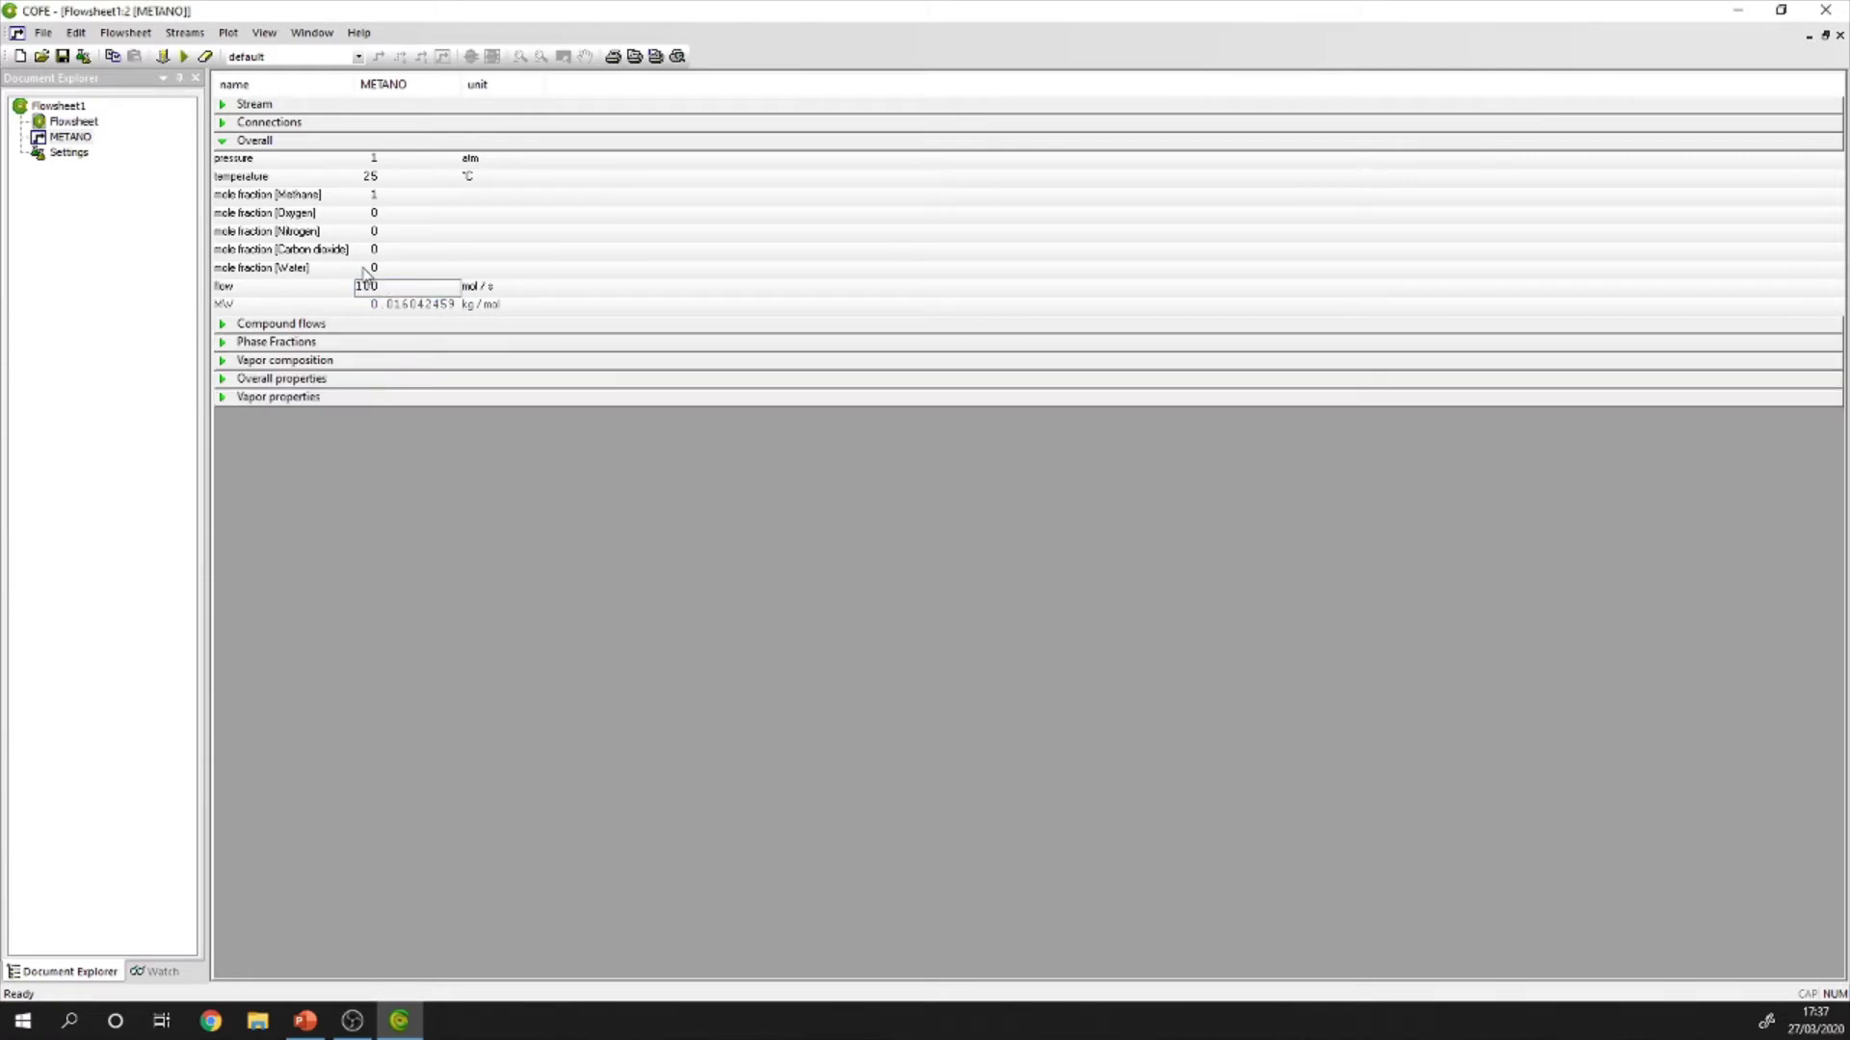
{"action": "double_click", "coordinate": [73, 122]}
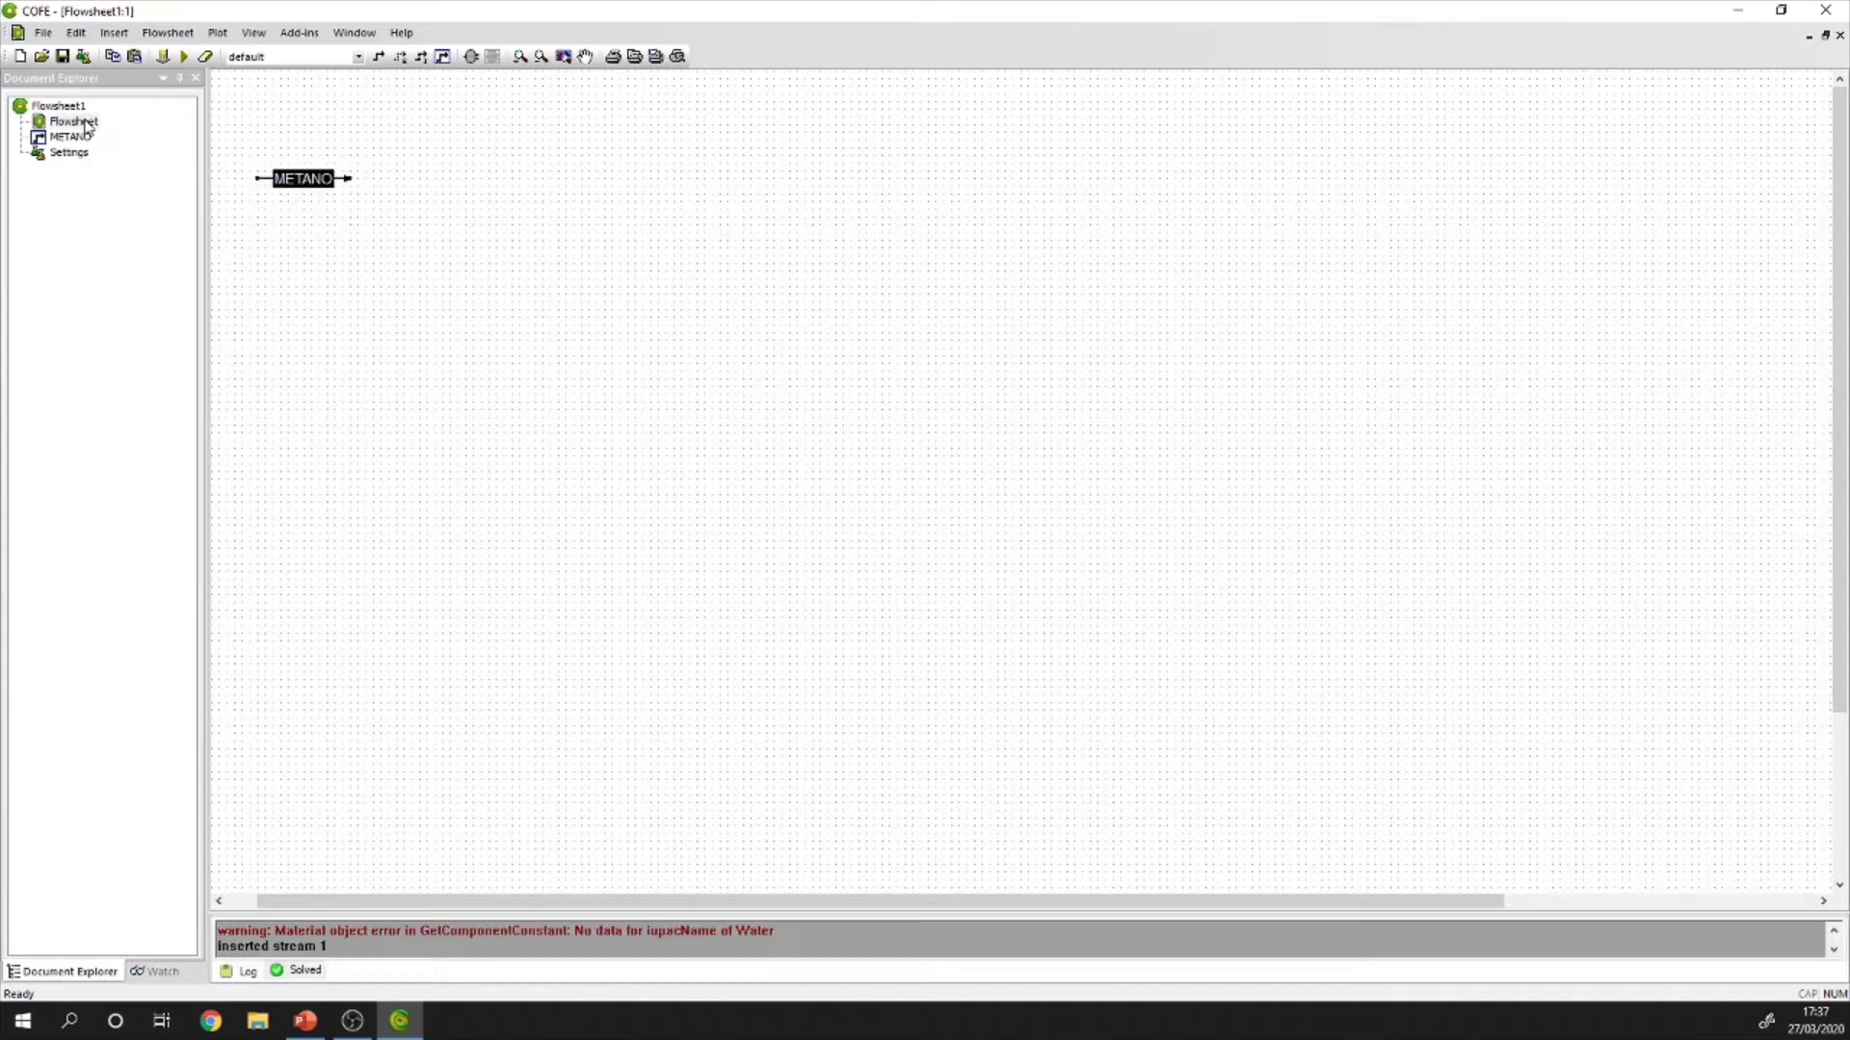
{"action": "left_click", "coordinate": [184, 60]}
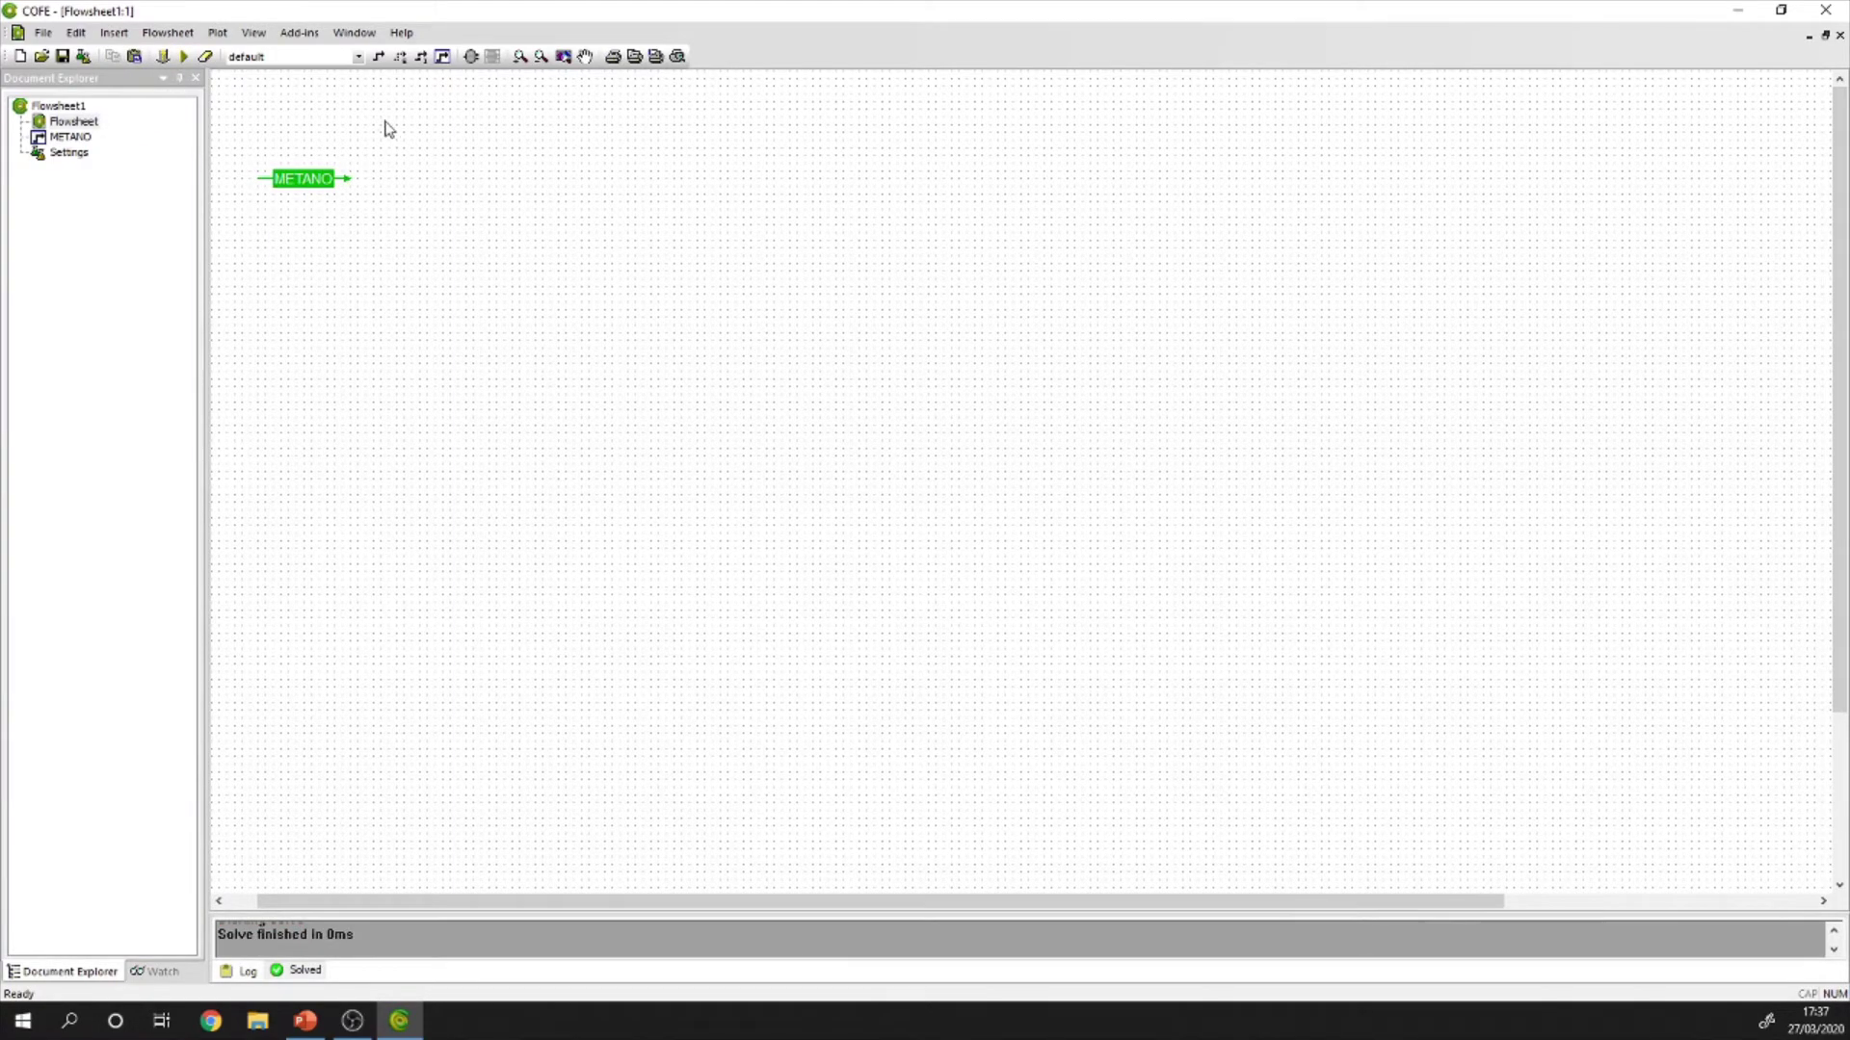
Insert a second horizontal material stream below METANO and name it Ar.
{"action": "left_click", "coordinate": [378, 56]}
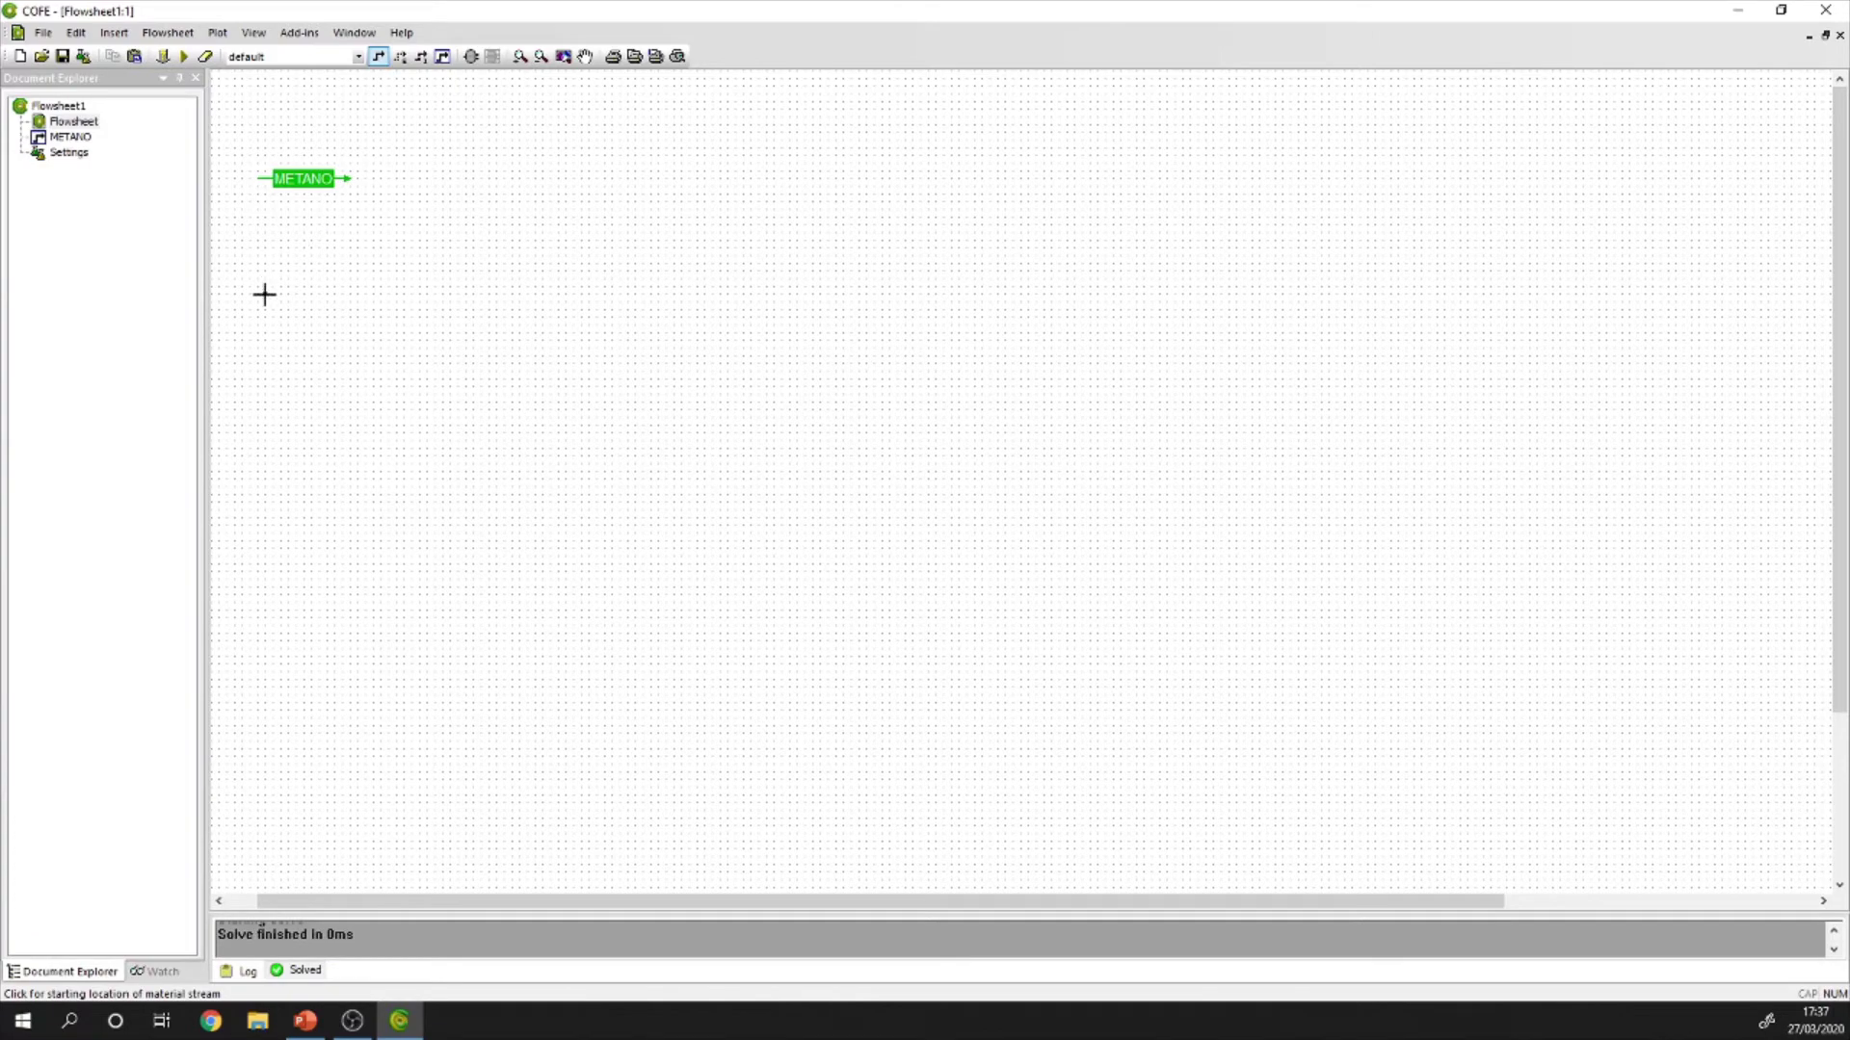
{"action": "left_click", "coordinate": [264, 294]}
{"action": "left_click", "coordinate": [351, 295]}
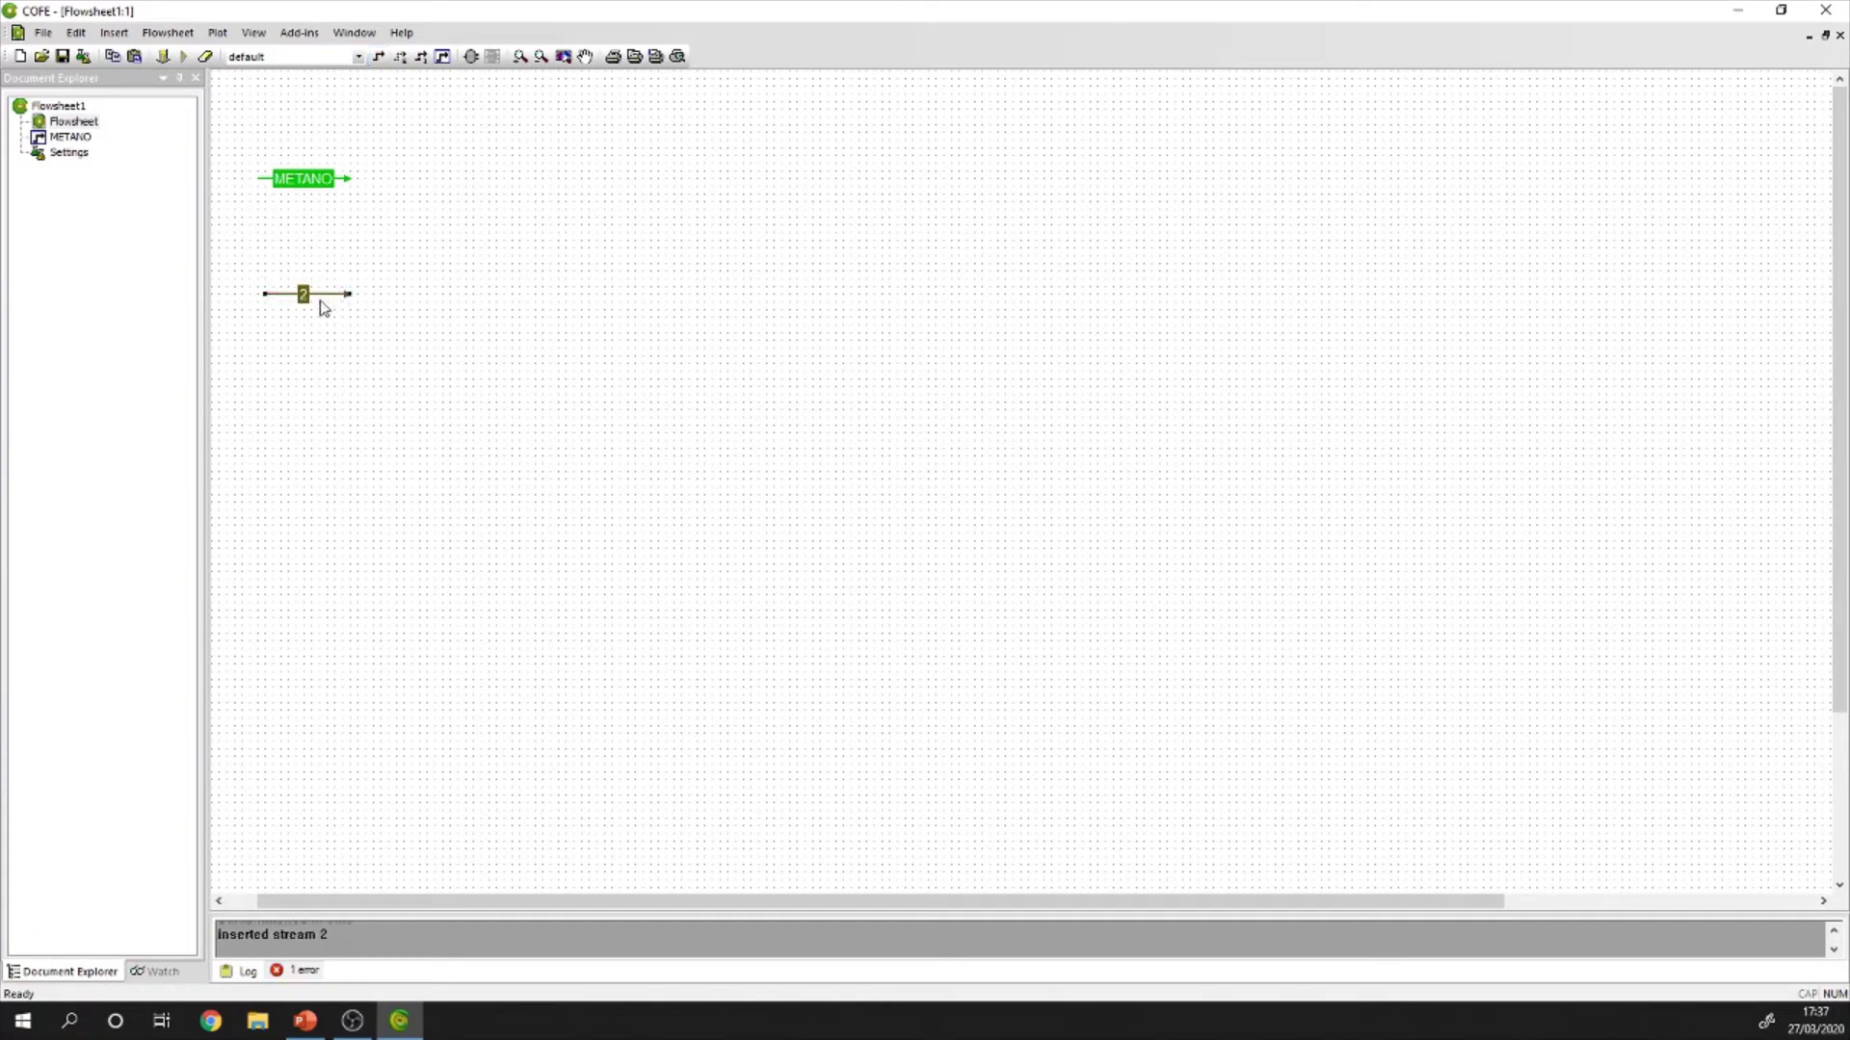
{"action": "left_click", "coordinate": [304, 295]}
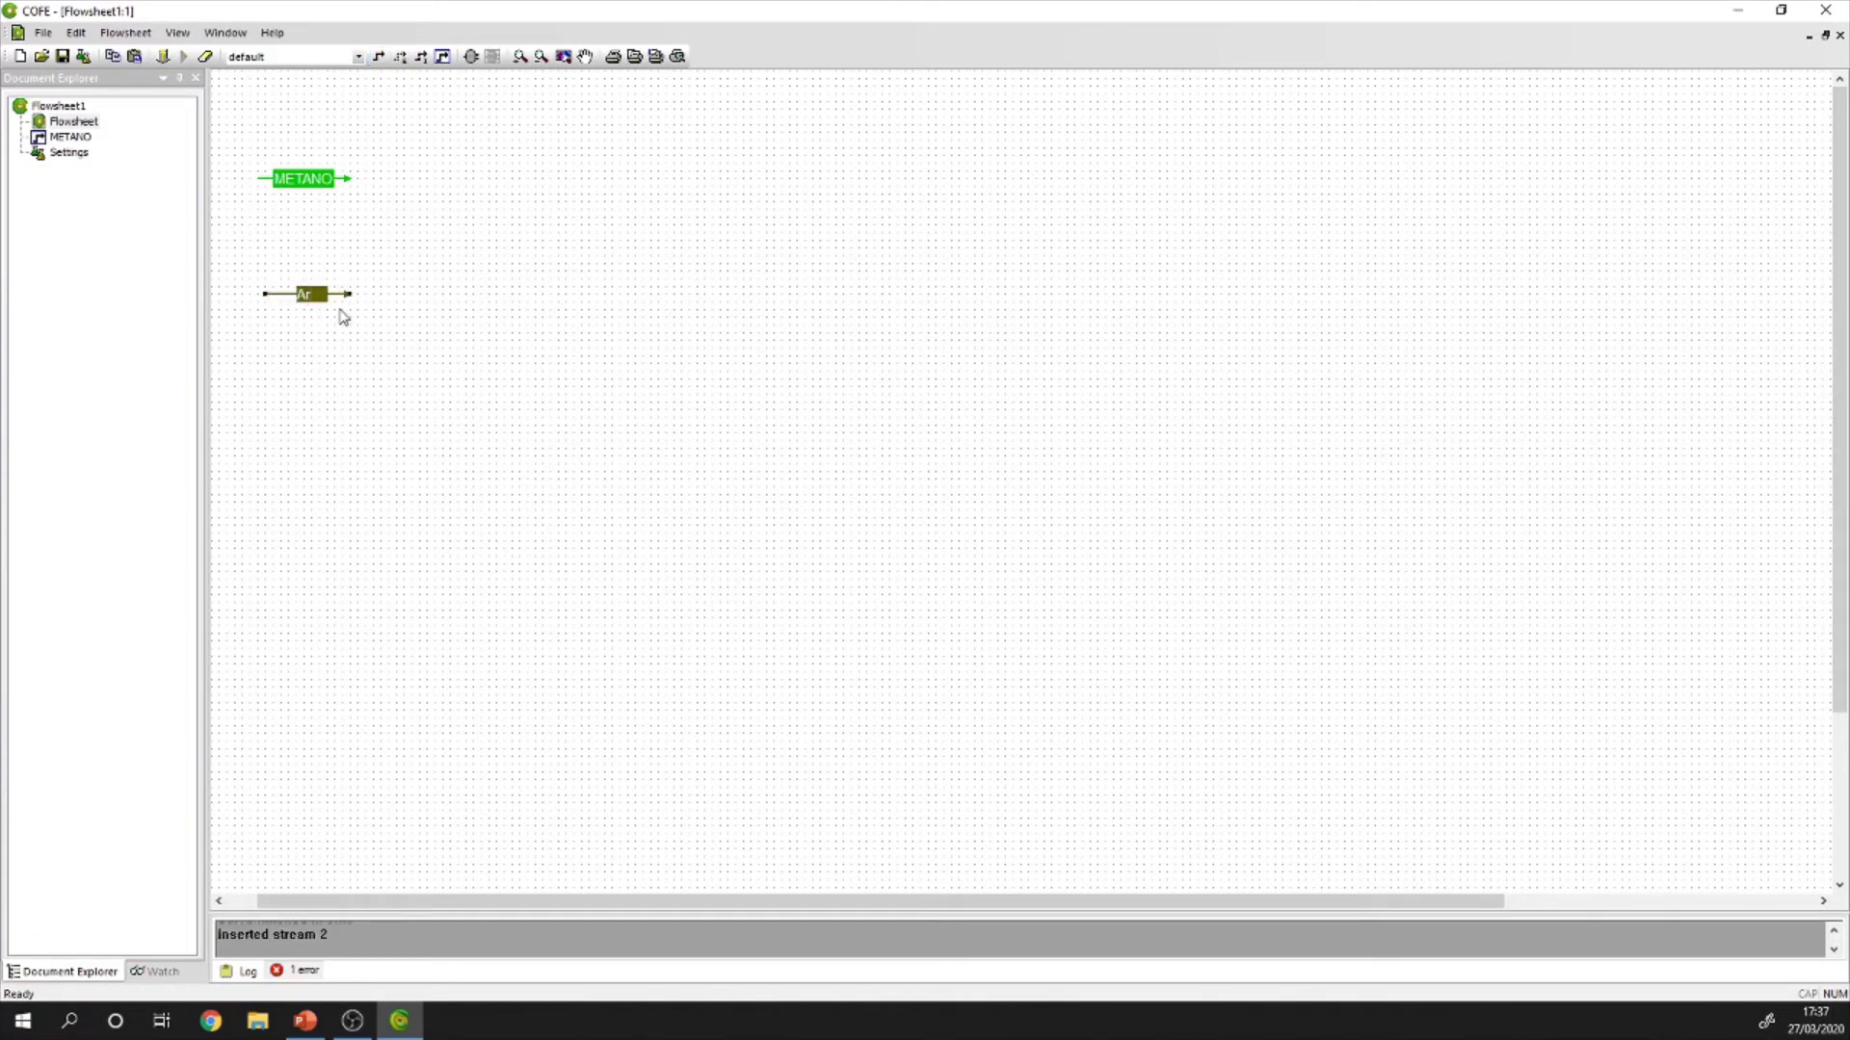
{"action": "key", "text": "Return"}
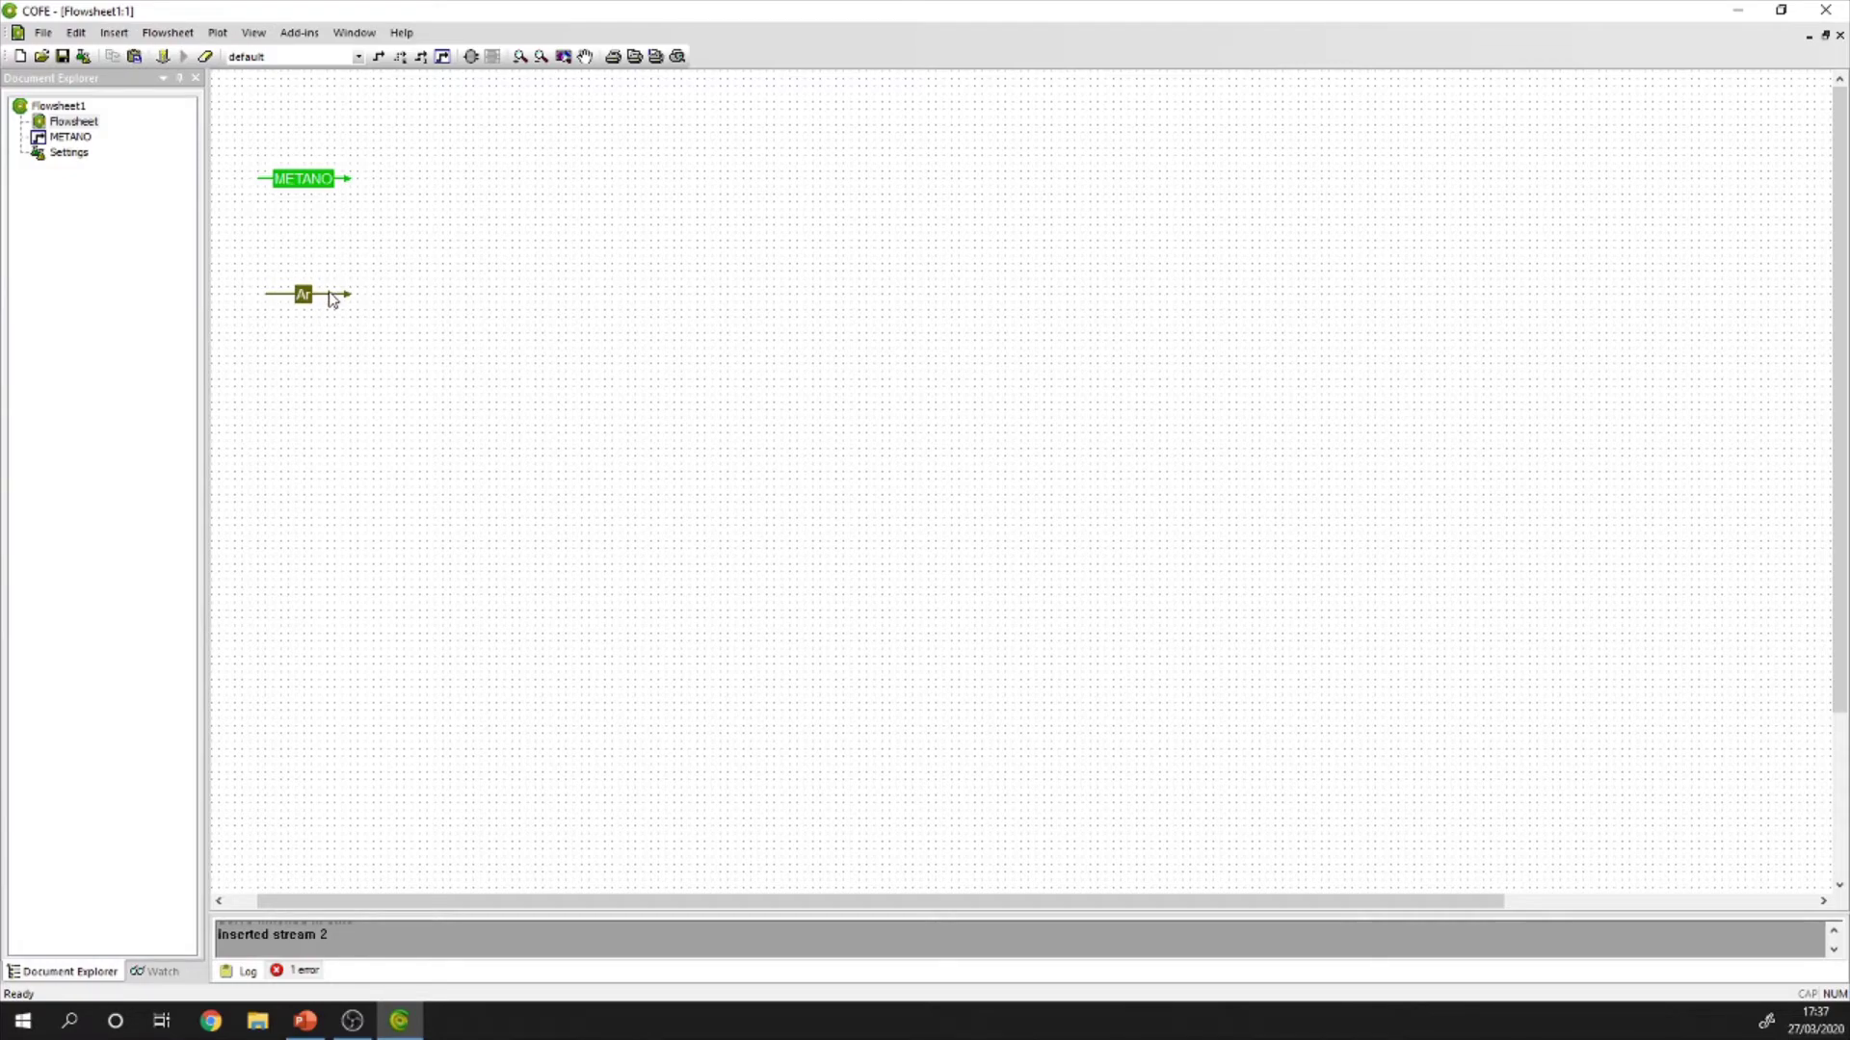
Open the Ar stream's data and set its pressure to 1 atm and temperature to 25 °C.
{"action": "double_click", "coordinate": [332, 298]}
{"action": "left_click", "coordinate": [379, 159]}
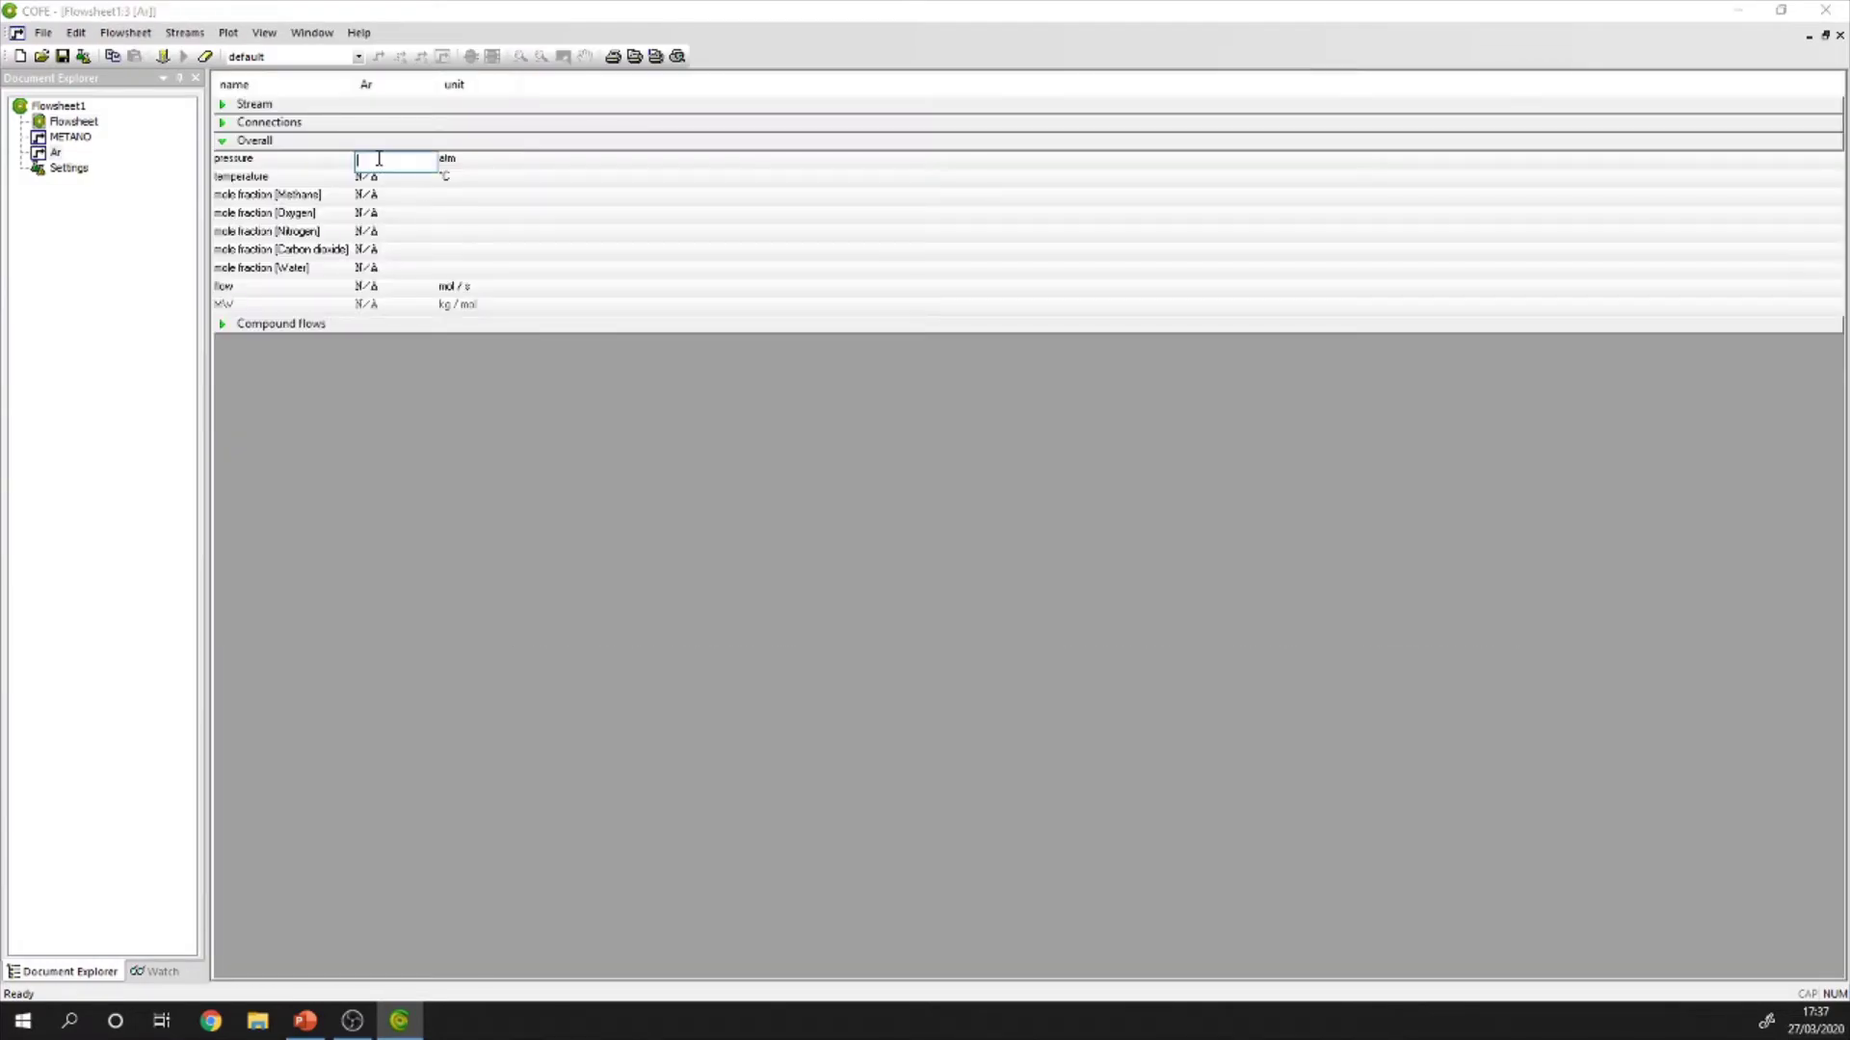
{"action": "type", "text": "1"}
{"action": "left_click", "coordinate": [374, 178]}
{"action": "type", "text": "25"}
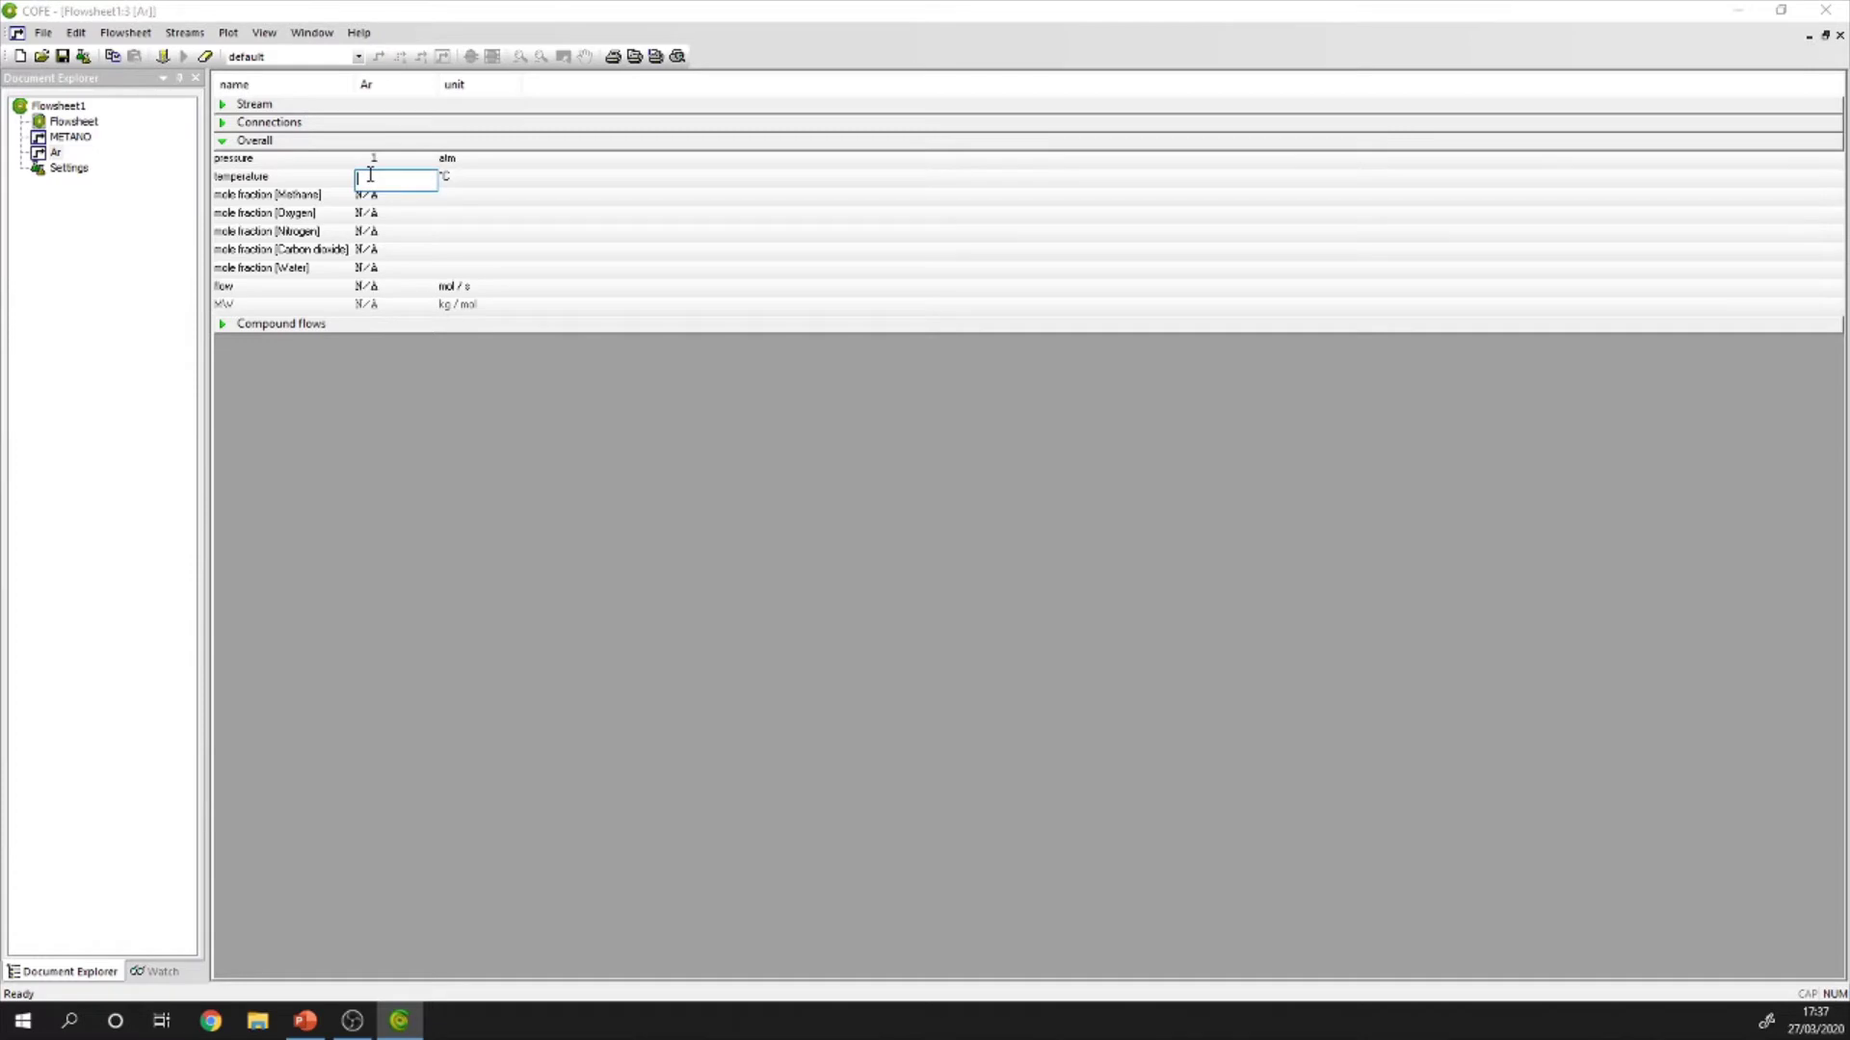
Set Ar's mole fractions to 0.21 for oxygen, 0.79 for nitrogen, and 0 for methane, carbon dioxide and water.
{"action": "left_click", "coordinate": [375, 196]}
{"action": "type", "text": "0"}
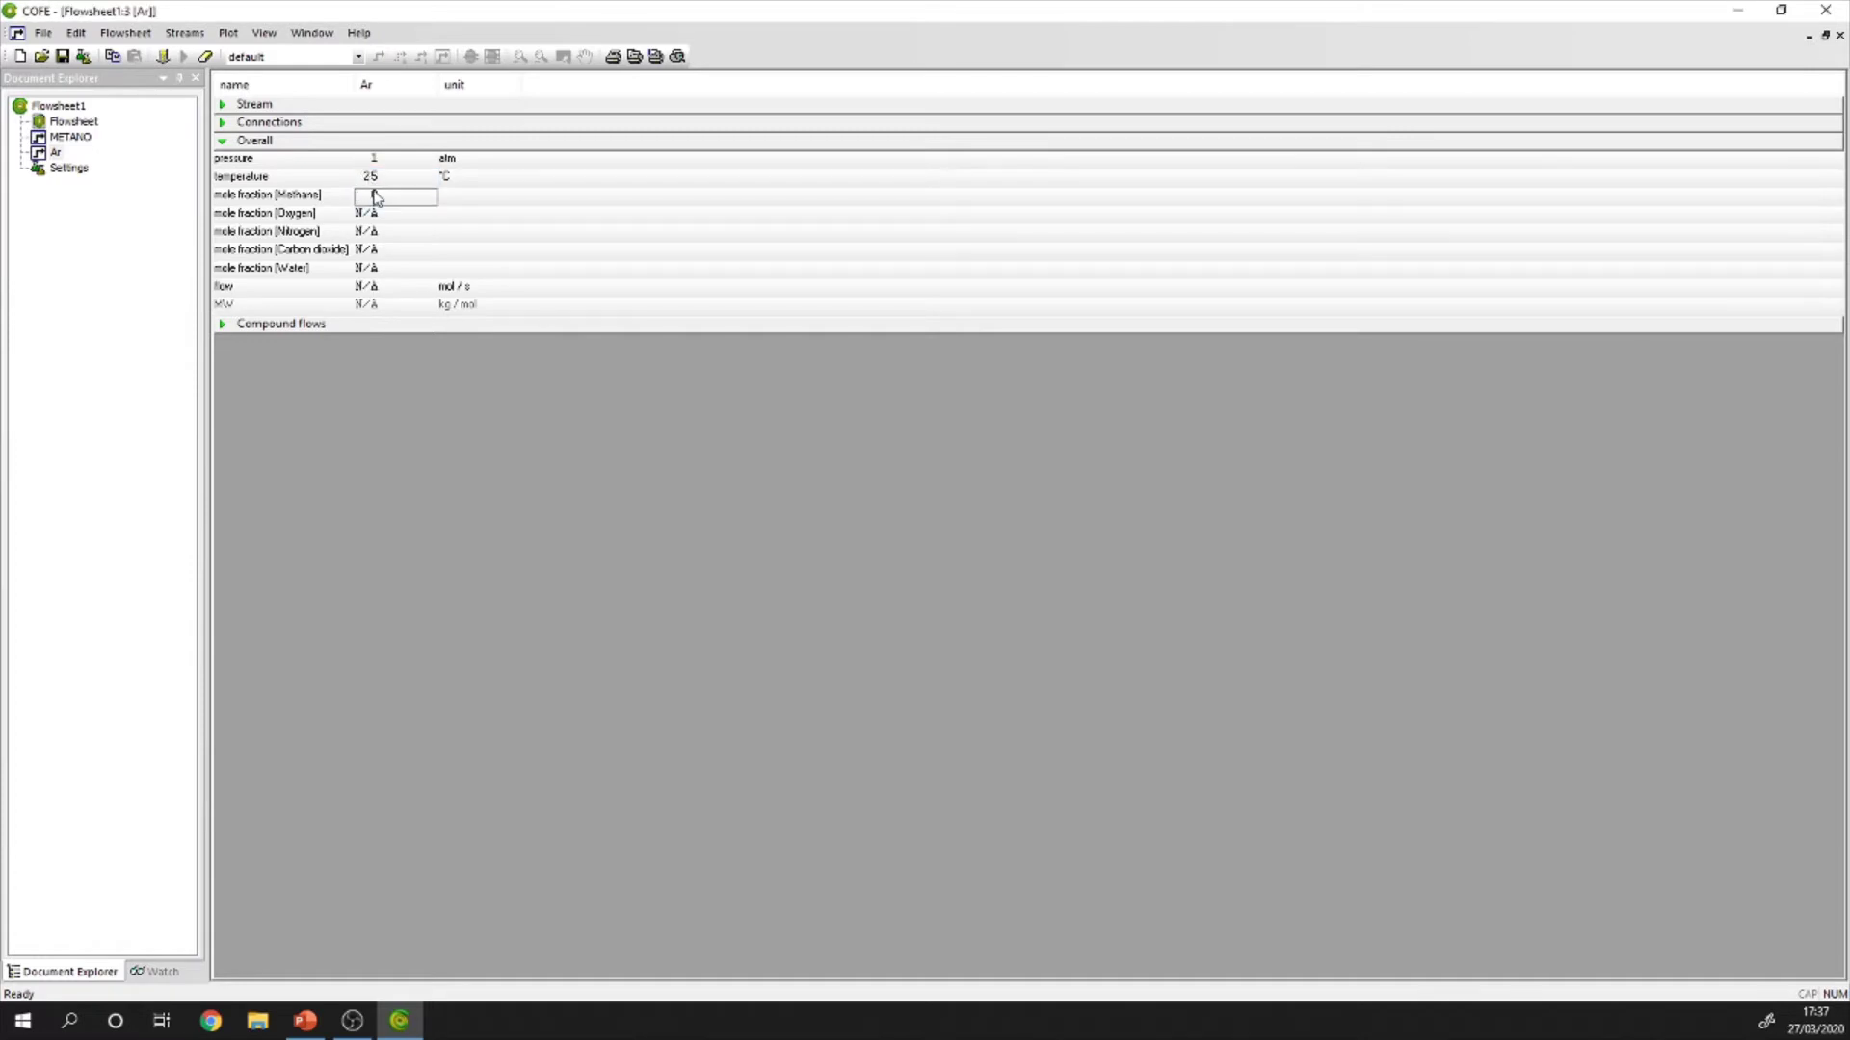
{"action": "left_click", "coordinate": [366, 214]}
{"action": "type", "text": "0"}
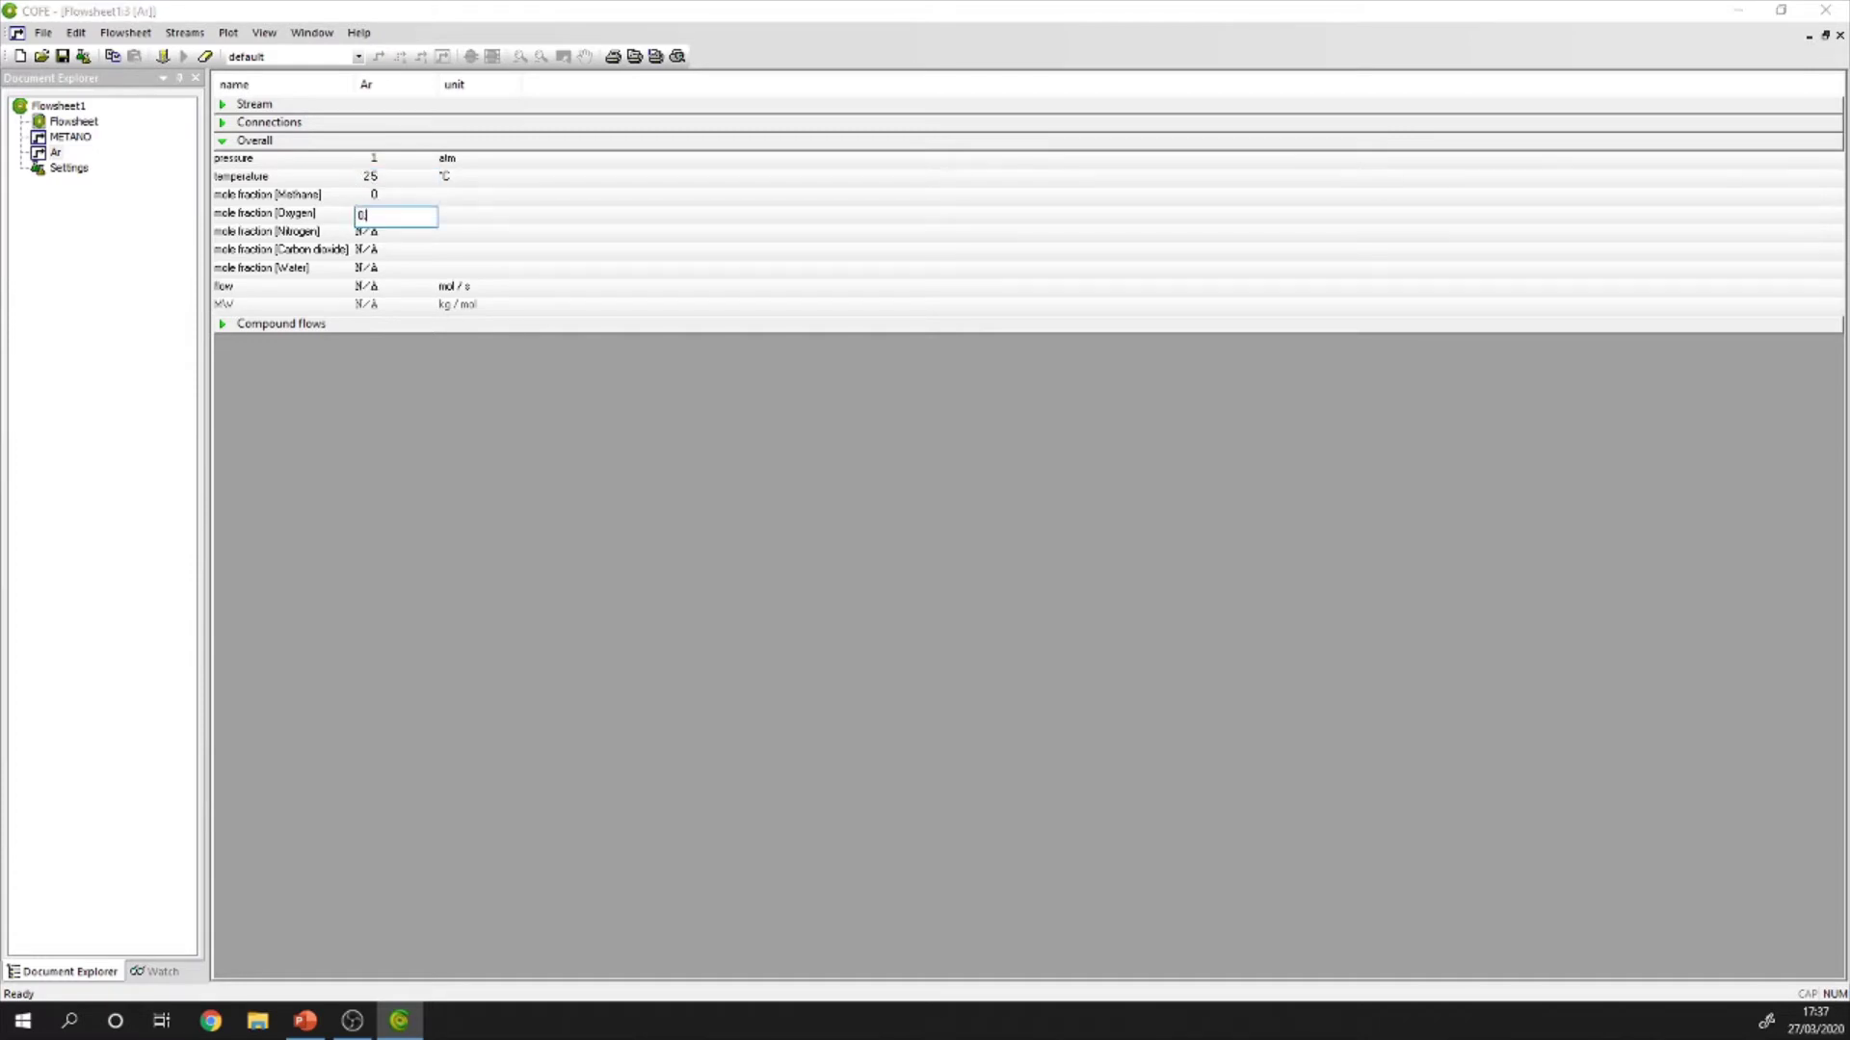
{"action": "type", "text": ".21"}
{"action": "left_click", "coordinate": [369, 233]}
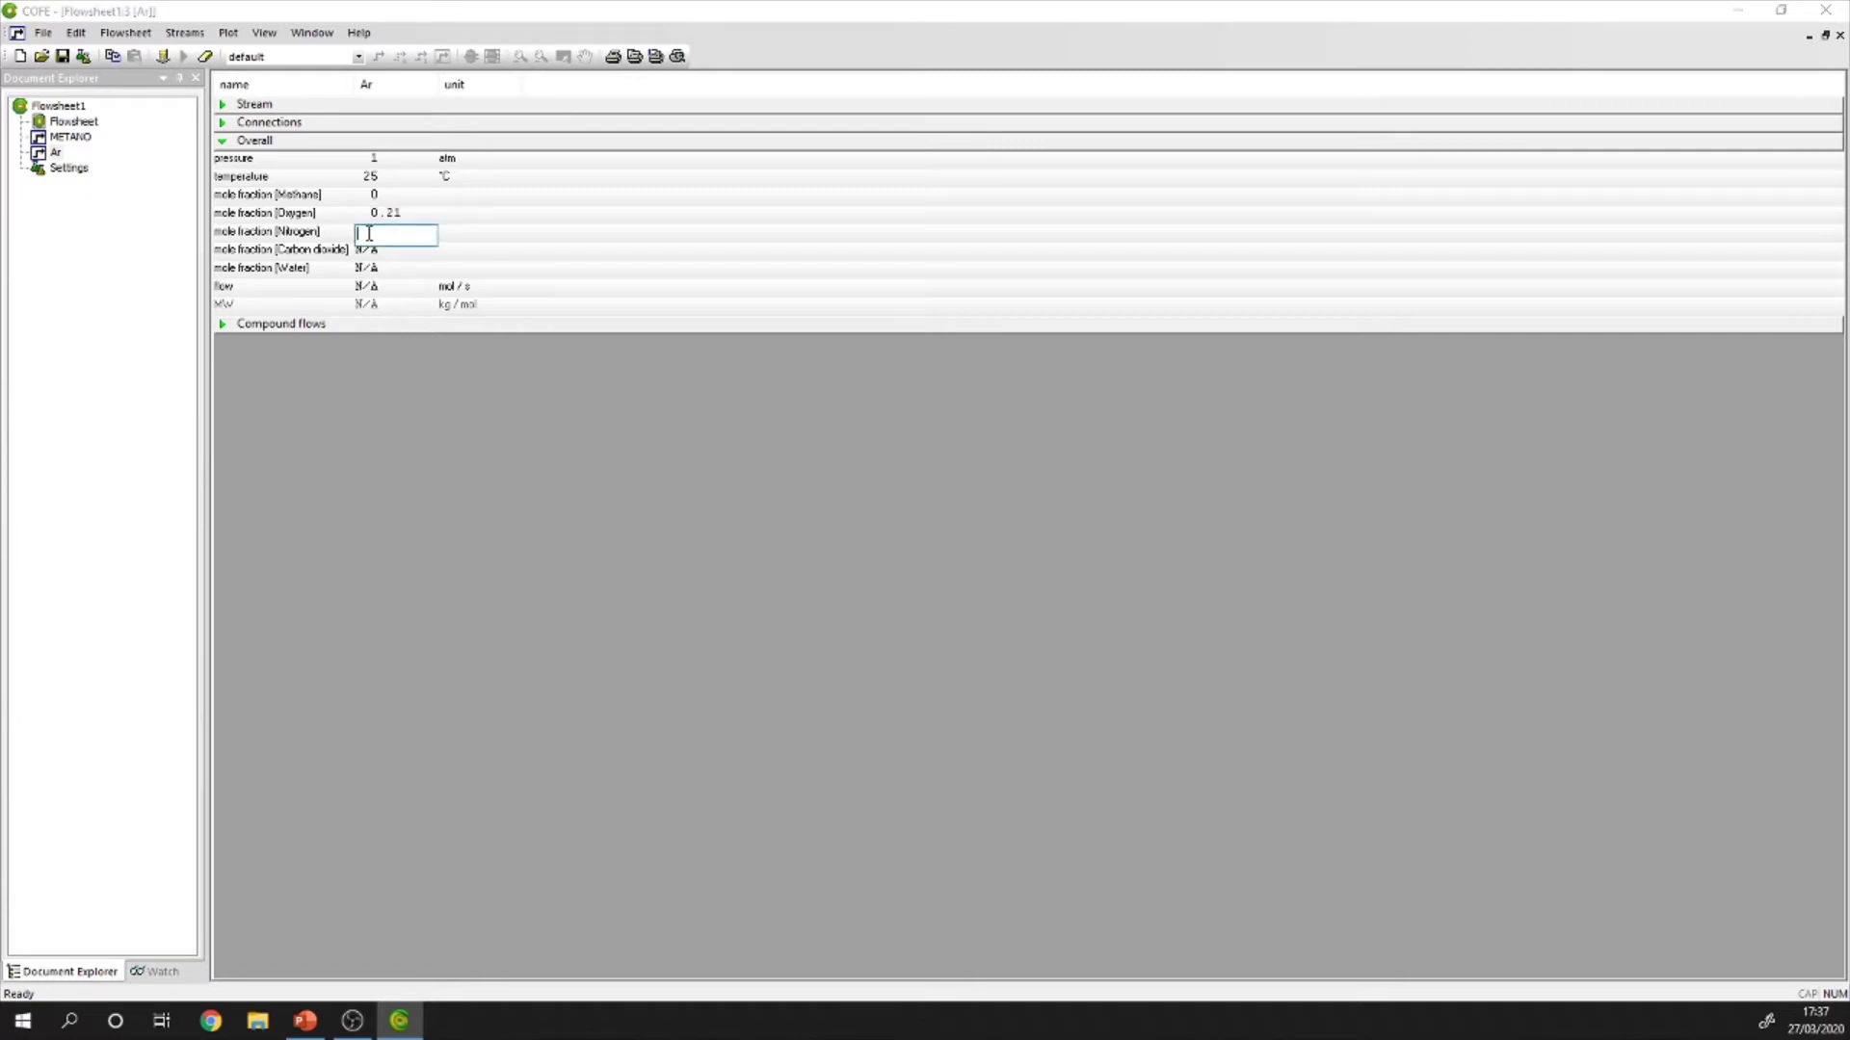
{"action": "type", "text": "0.79"}
{"action": "left_click", "coordinate": [369, 252]}
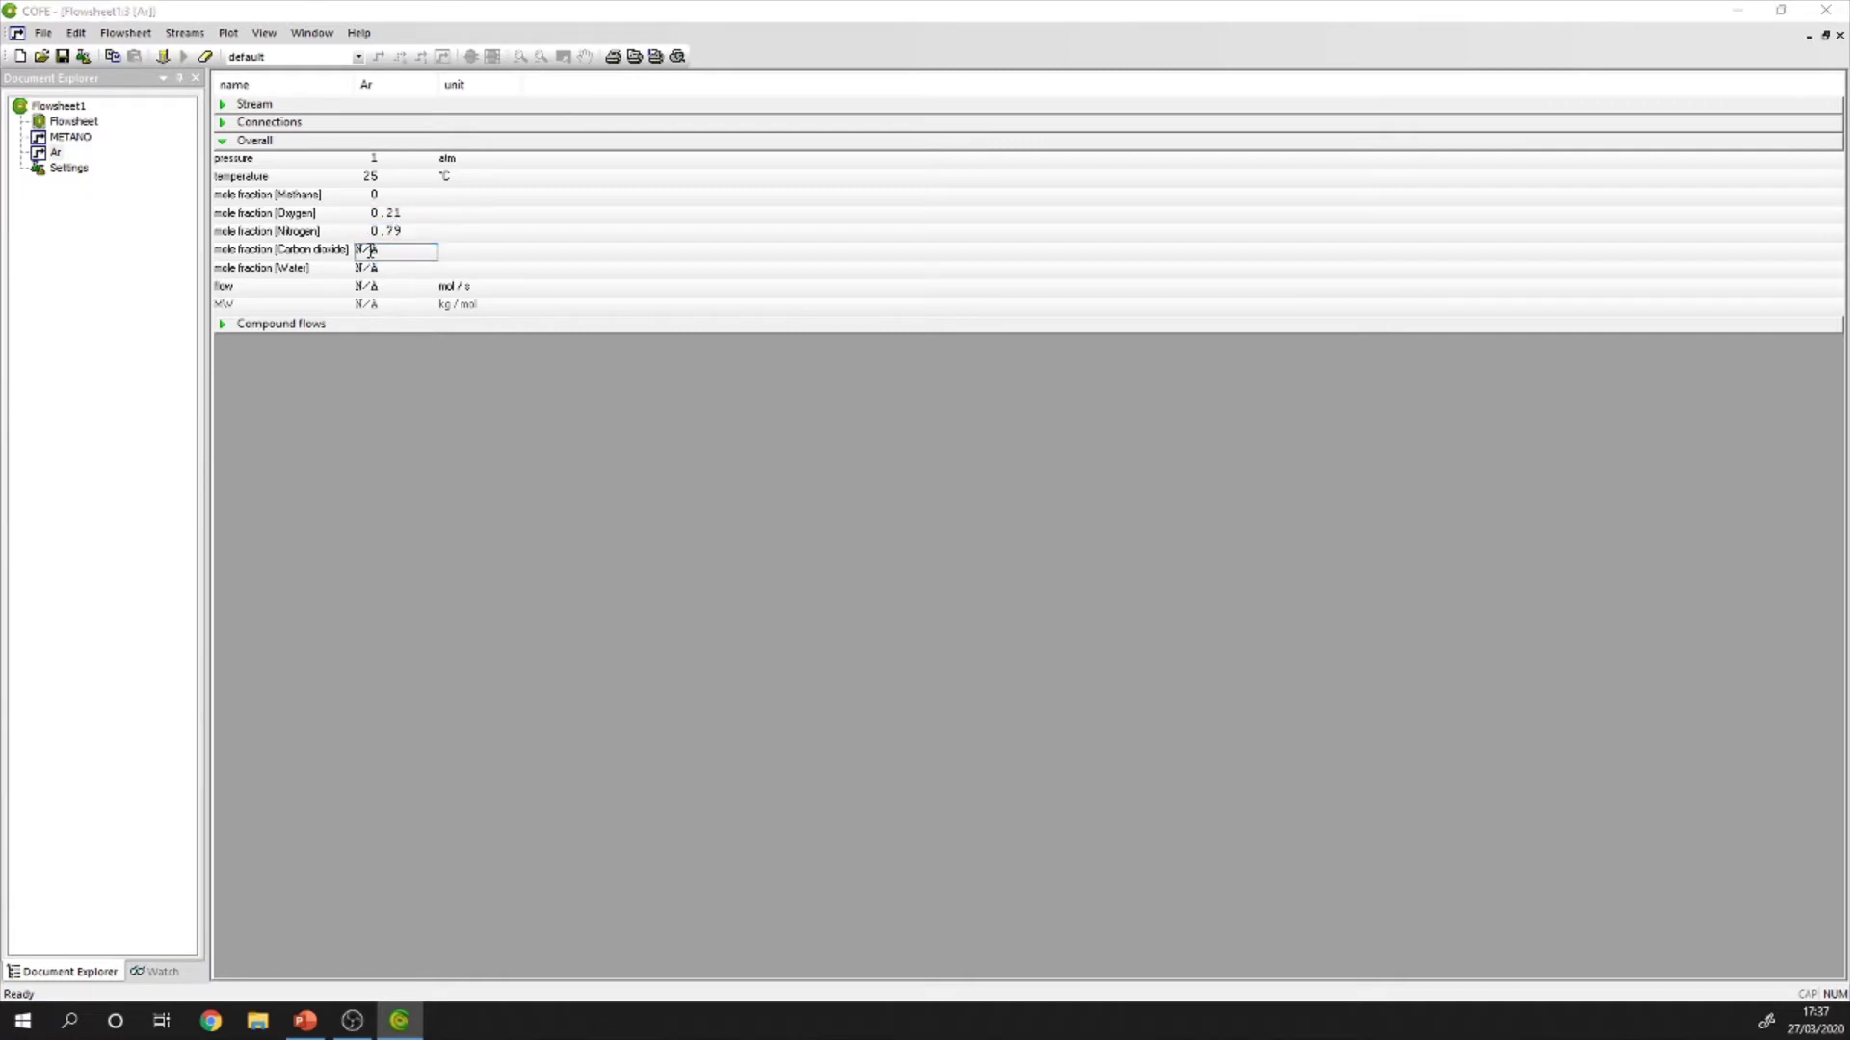
{"action": "type", "text": "0"}
{"action": "key", "text": "Return"}
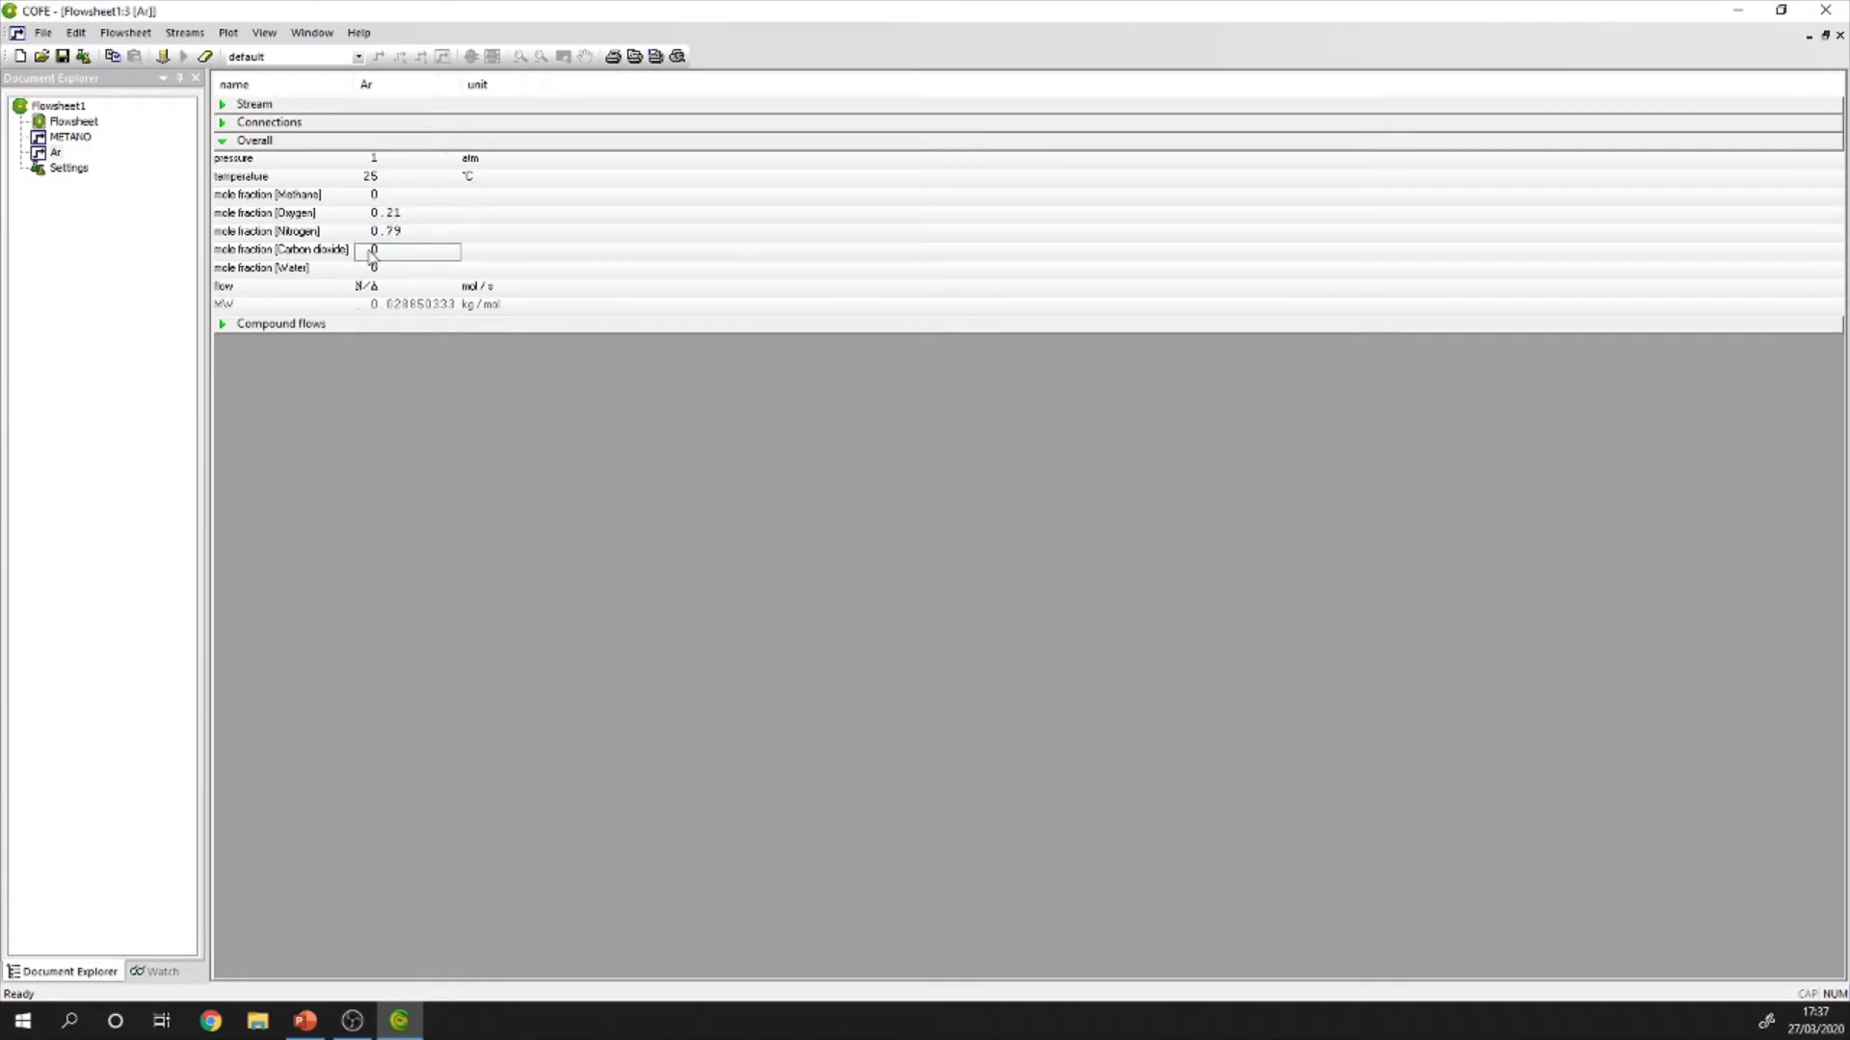
Set the Ar stream's flow to 100 mol/s and solve the flowsheet from its diagram view.
{"action": "left_click", "coordinate": [364, 288]}
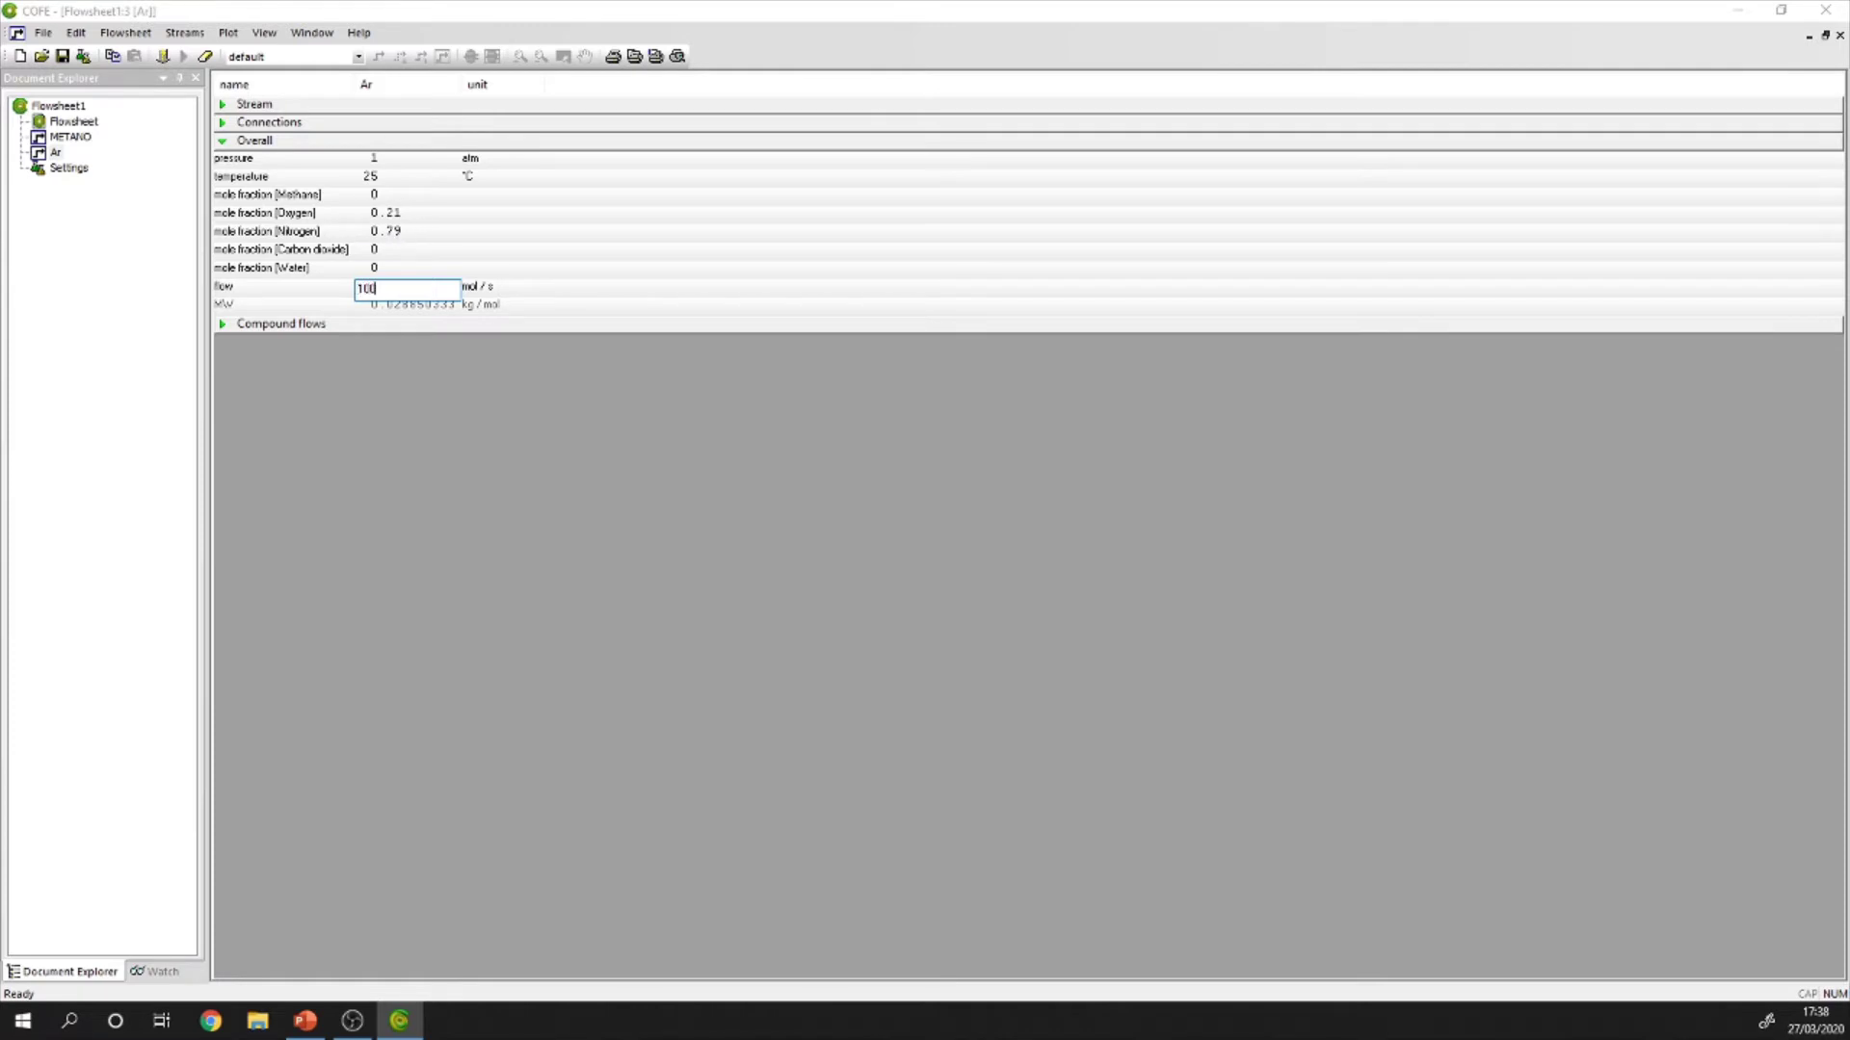
{"action": "key", "text": "Return"}
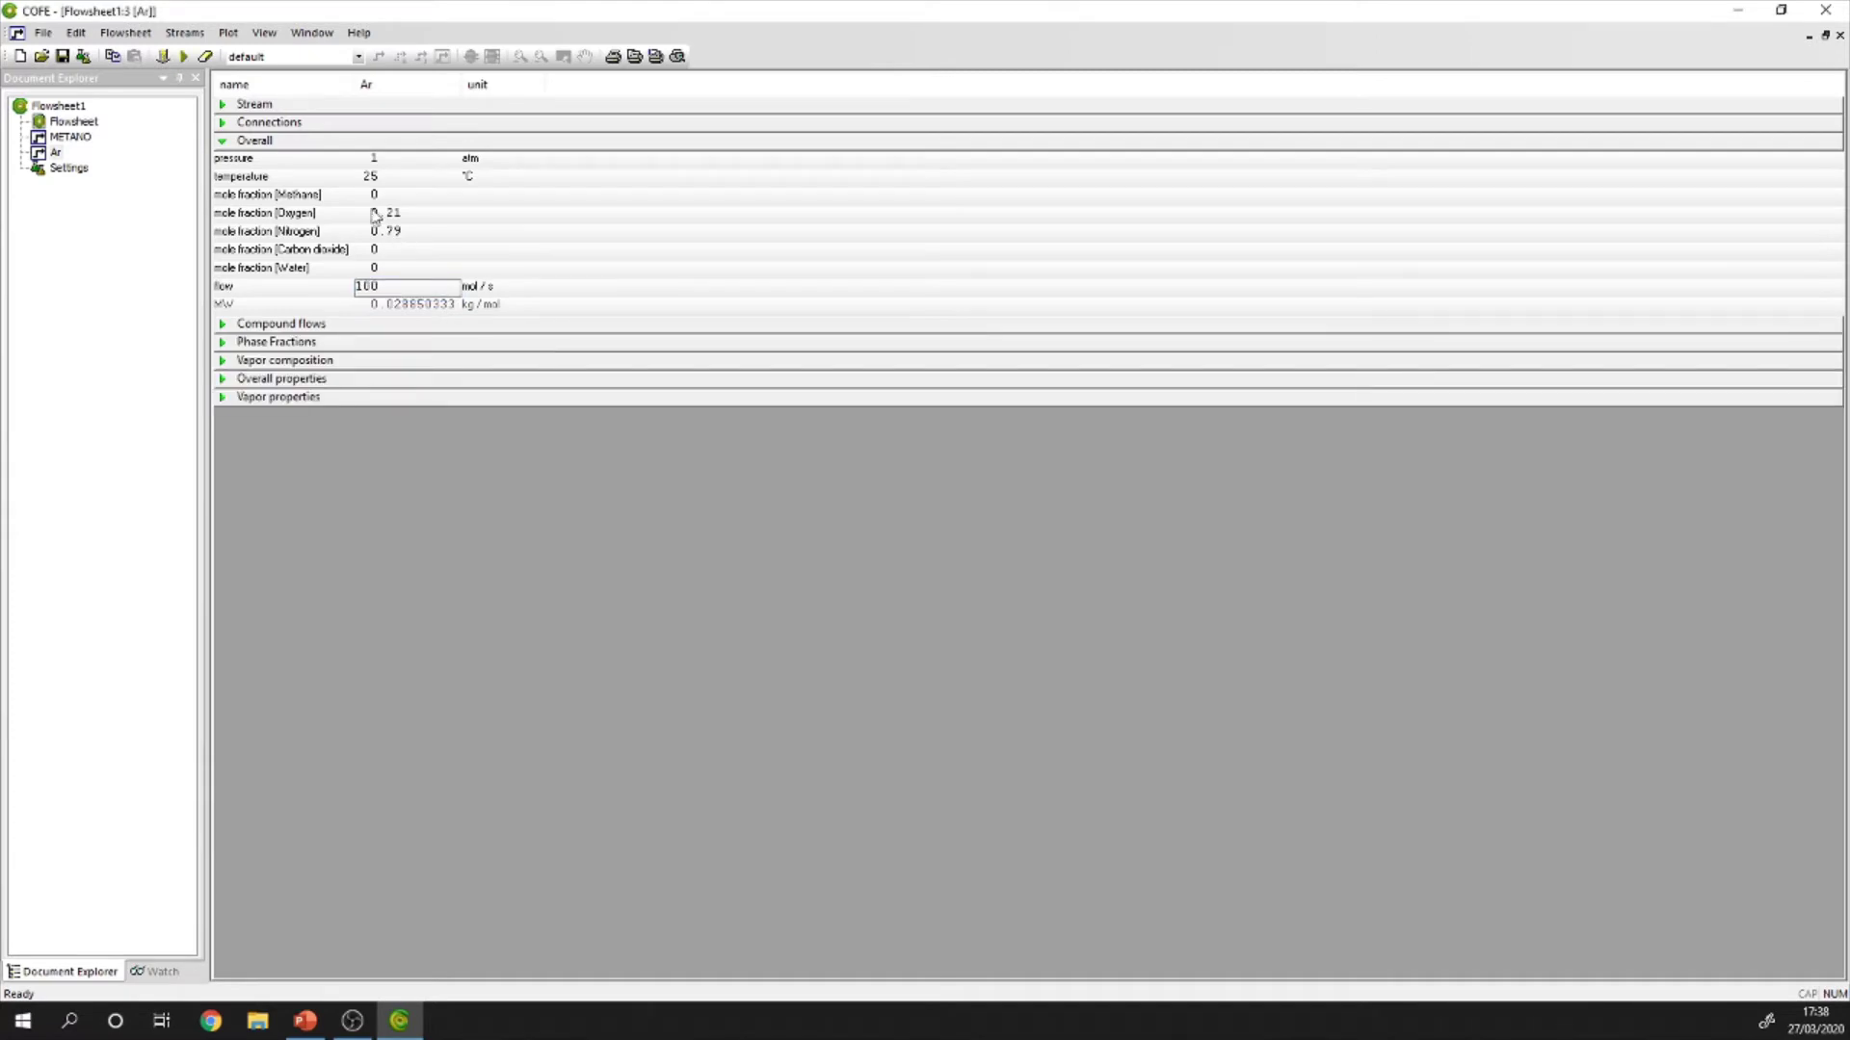
{"action": "double_click", "coordinate": [81, 122]}
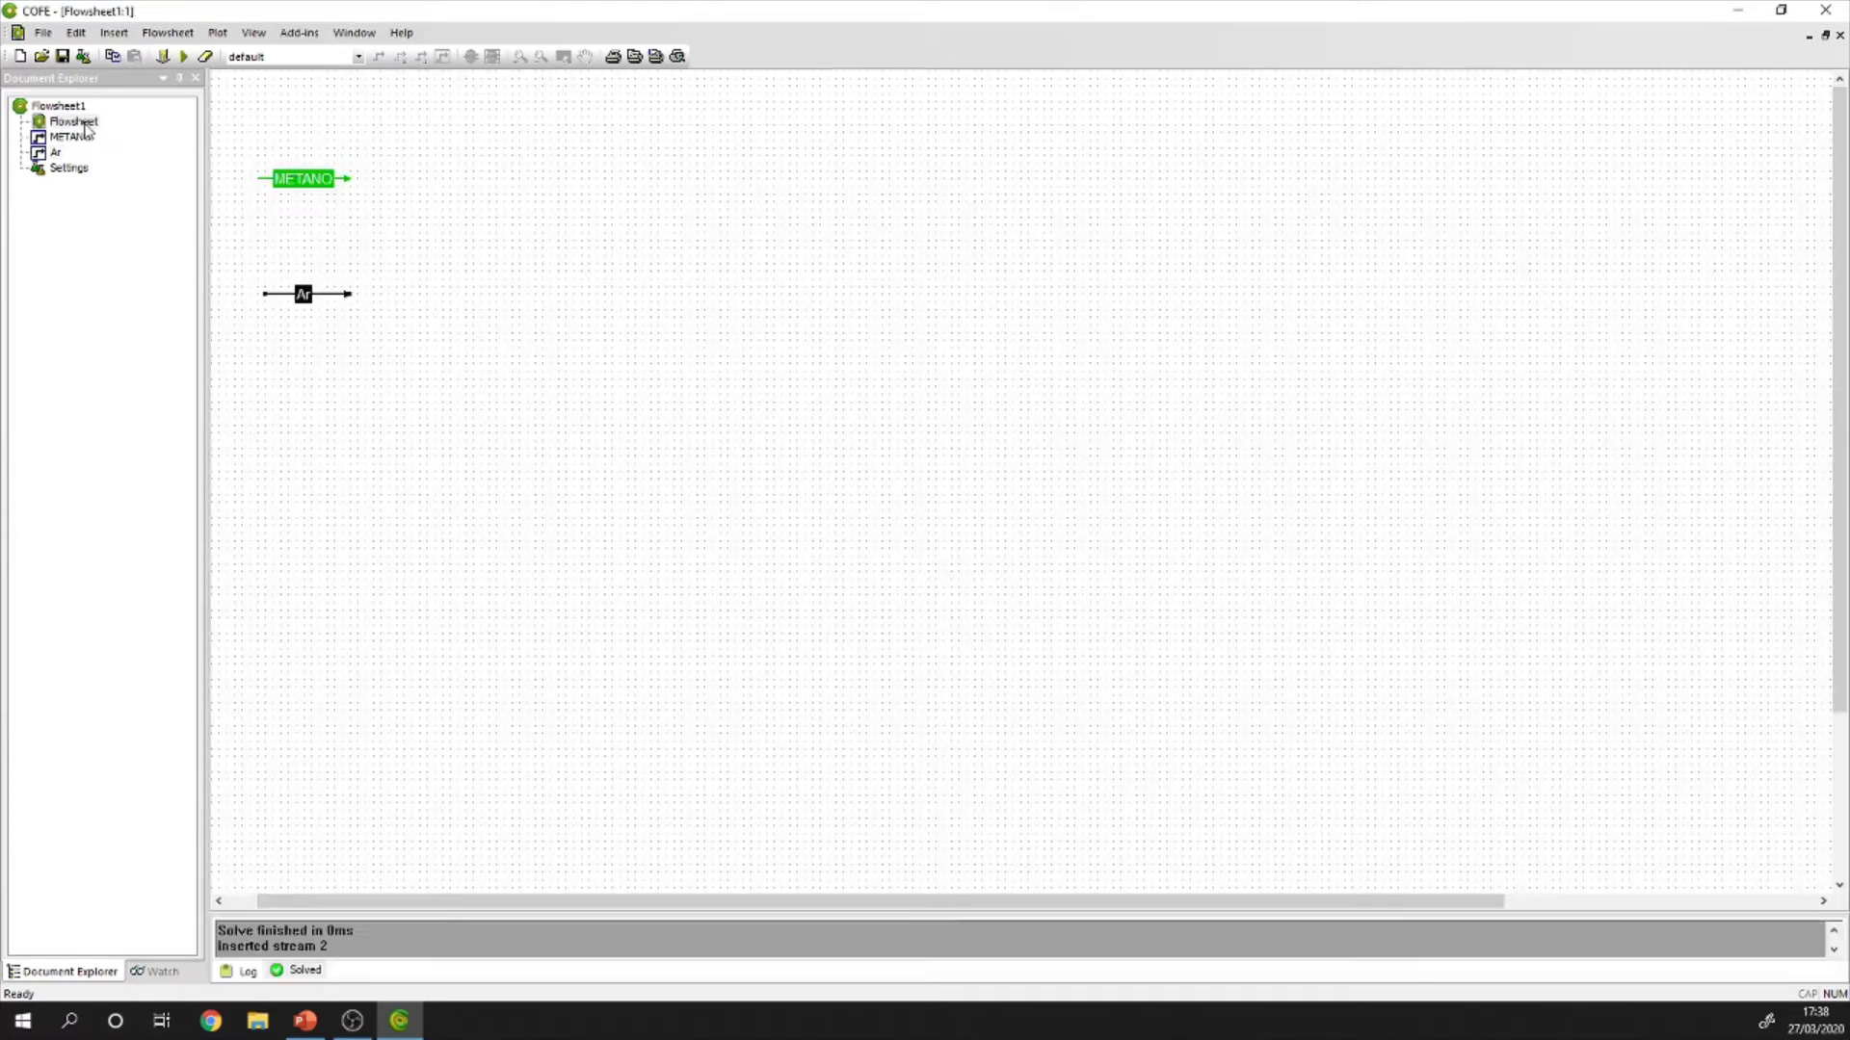
{"action": "left_click", "coordinate": [203, 58]}
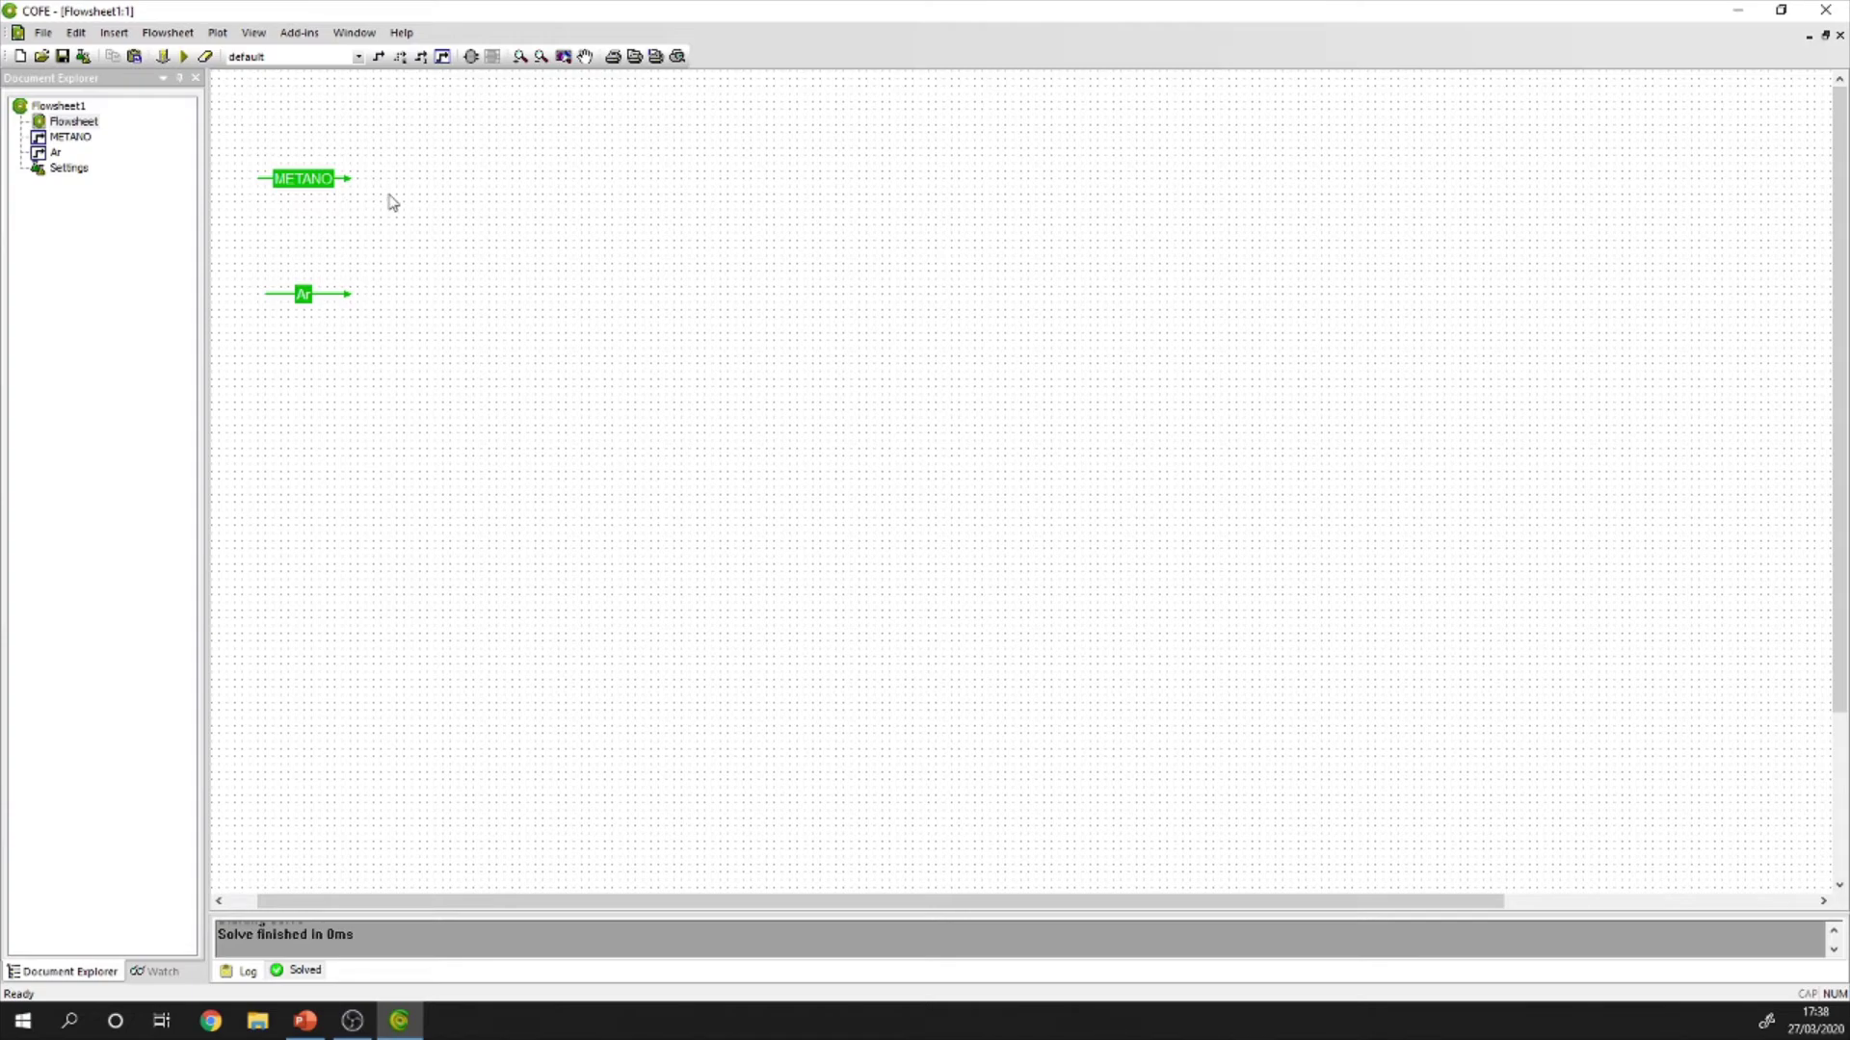
Insert a MeasureUnit at the arrow end of the METANO stream and name it Medidor de vazão.
{"action": "left_click", "coordinate": [470, 56]}
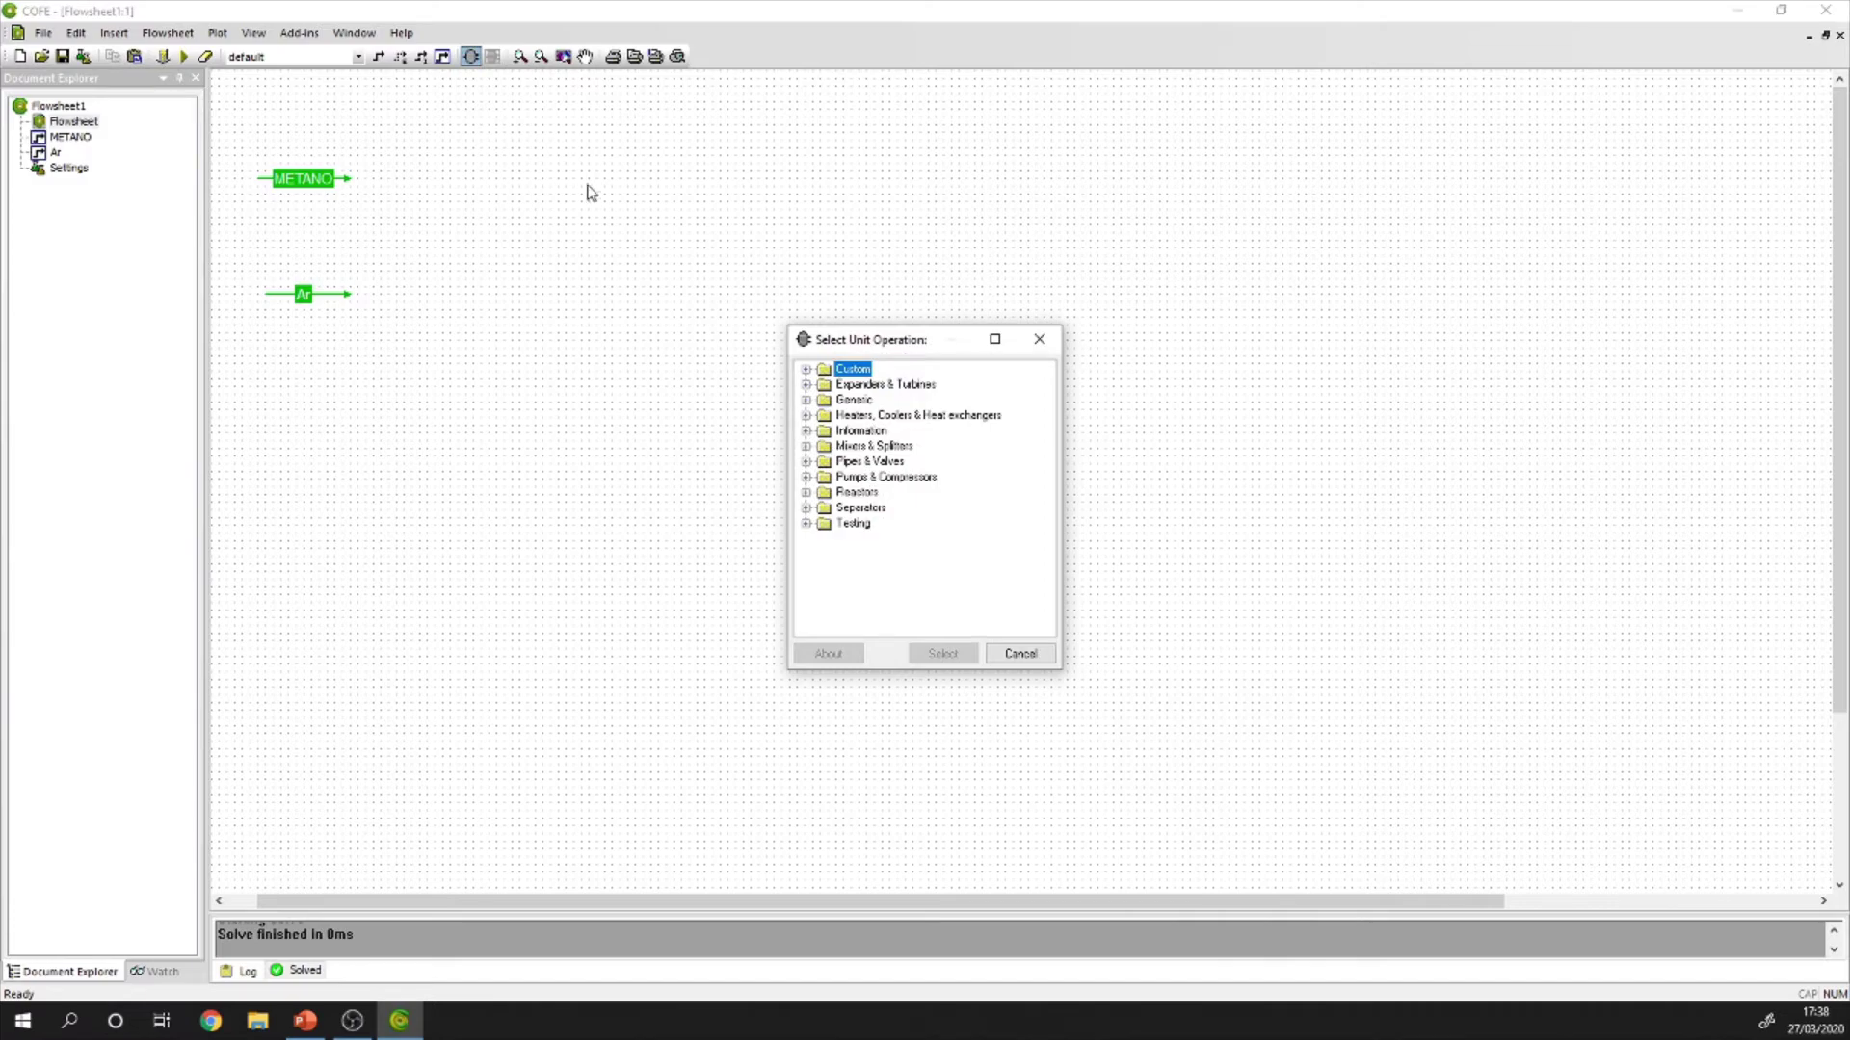
{"action": "left_click", "coordinate": [808, 431]}
{"action": "left_click", "coordinate": [884, 492]}
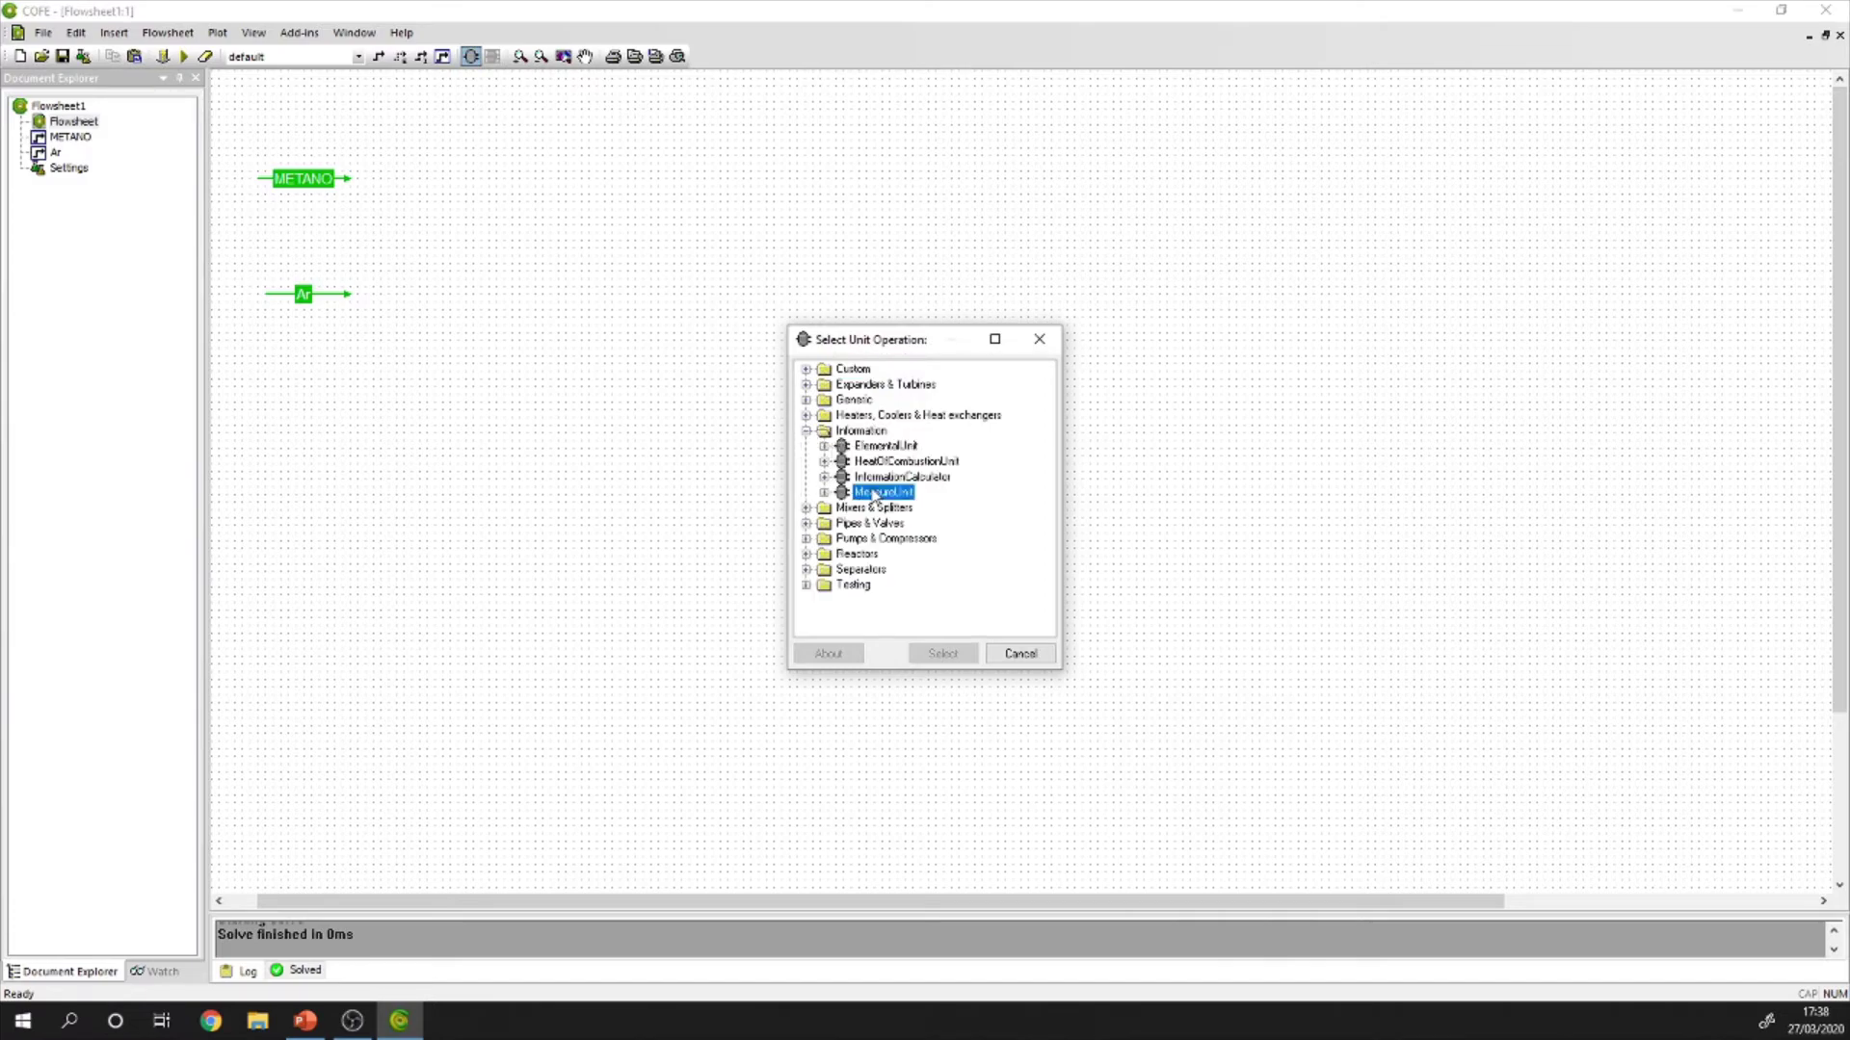
{"action": "left_click", "coordinate": [939, 651]}
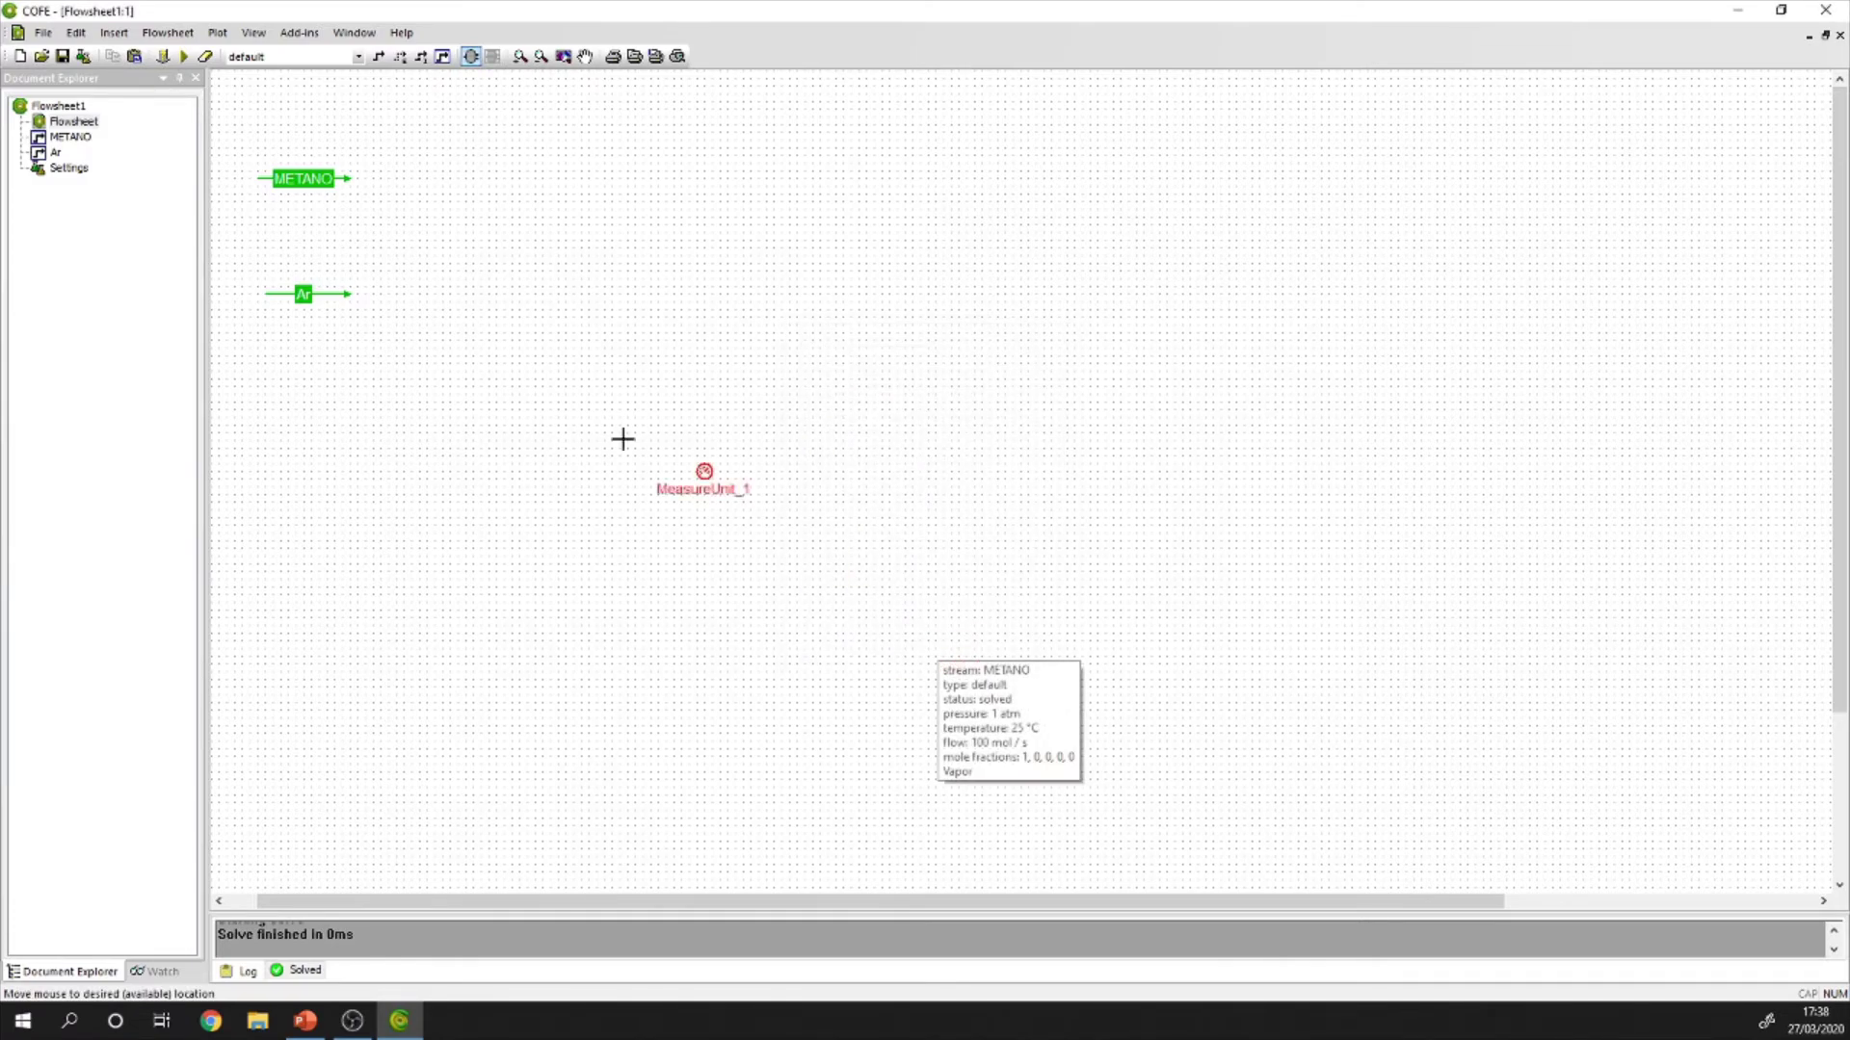
{"action": "left_click", "coordinate": [364, 179]}
{"action": "left_click", "coordinate": [373, 197]}
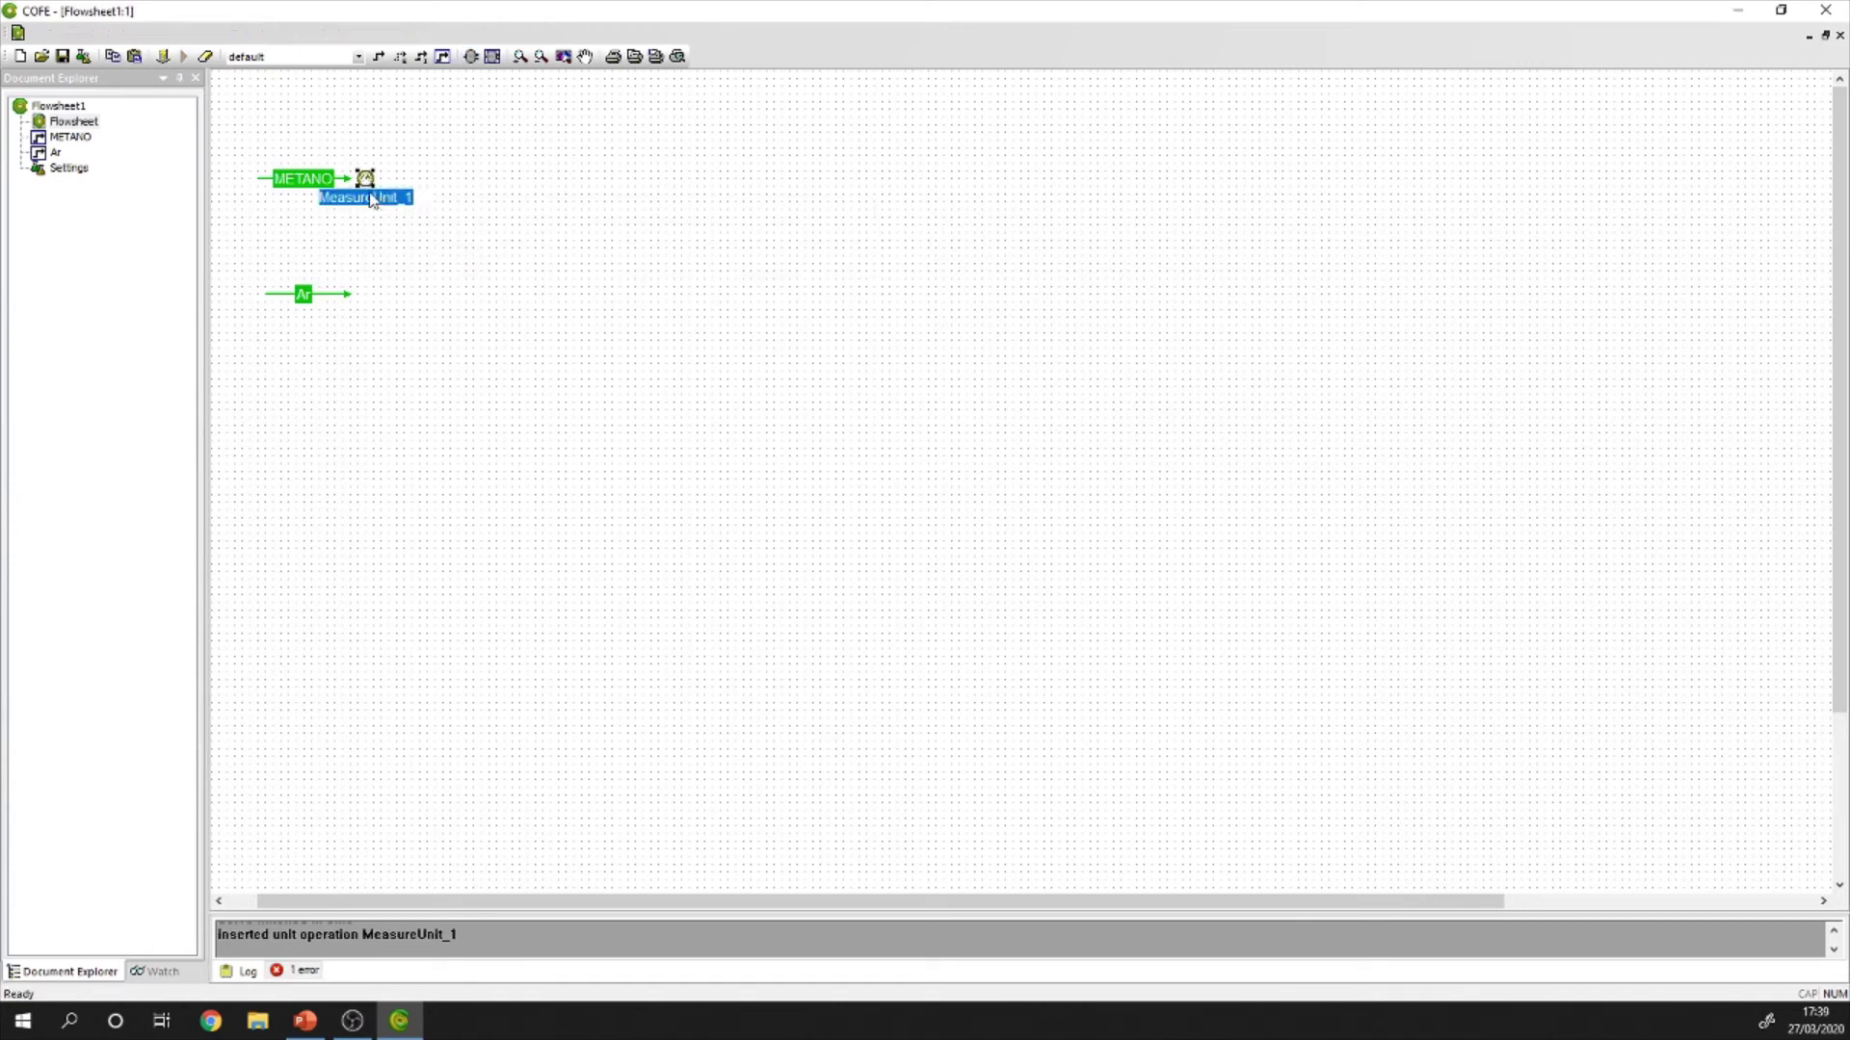
{"action": "type", "text": "Medidor"}
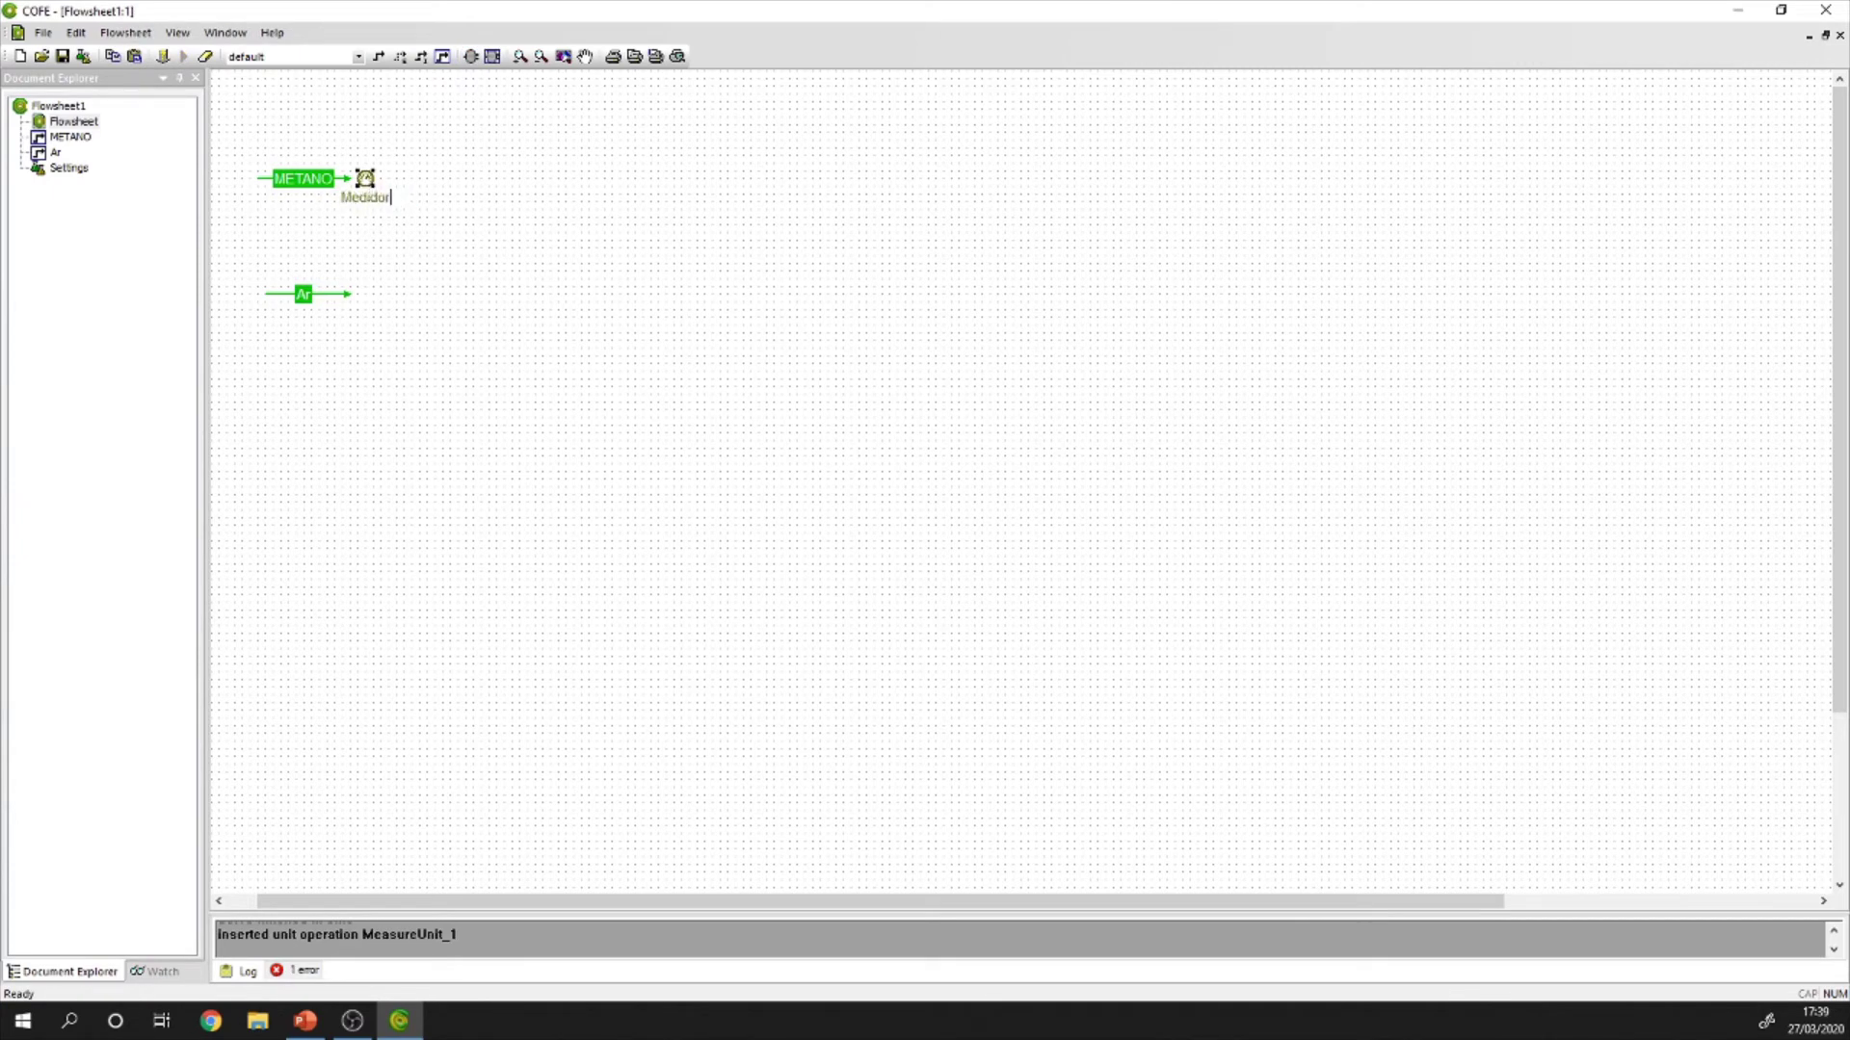
{"action": "type", "text": " de vazão"}
{"action": "key", "text": "Return"}
{"action": "left_click", "coordinate": [374, 229]}
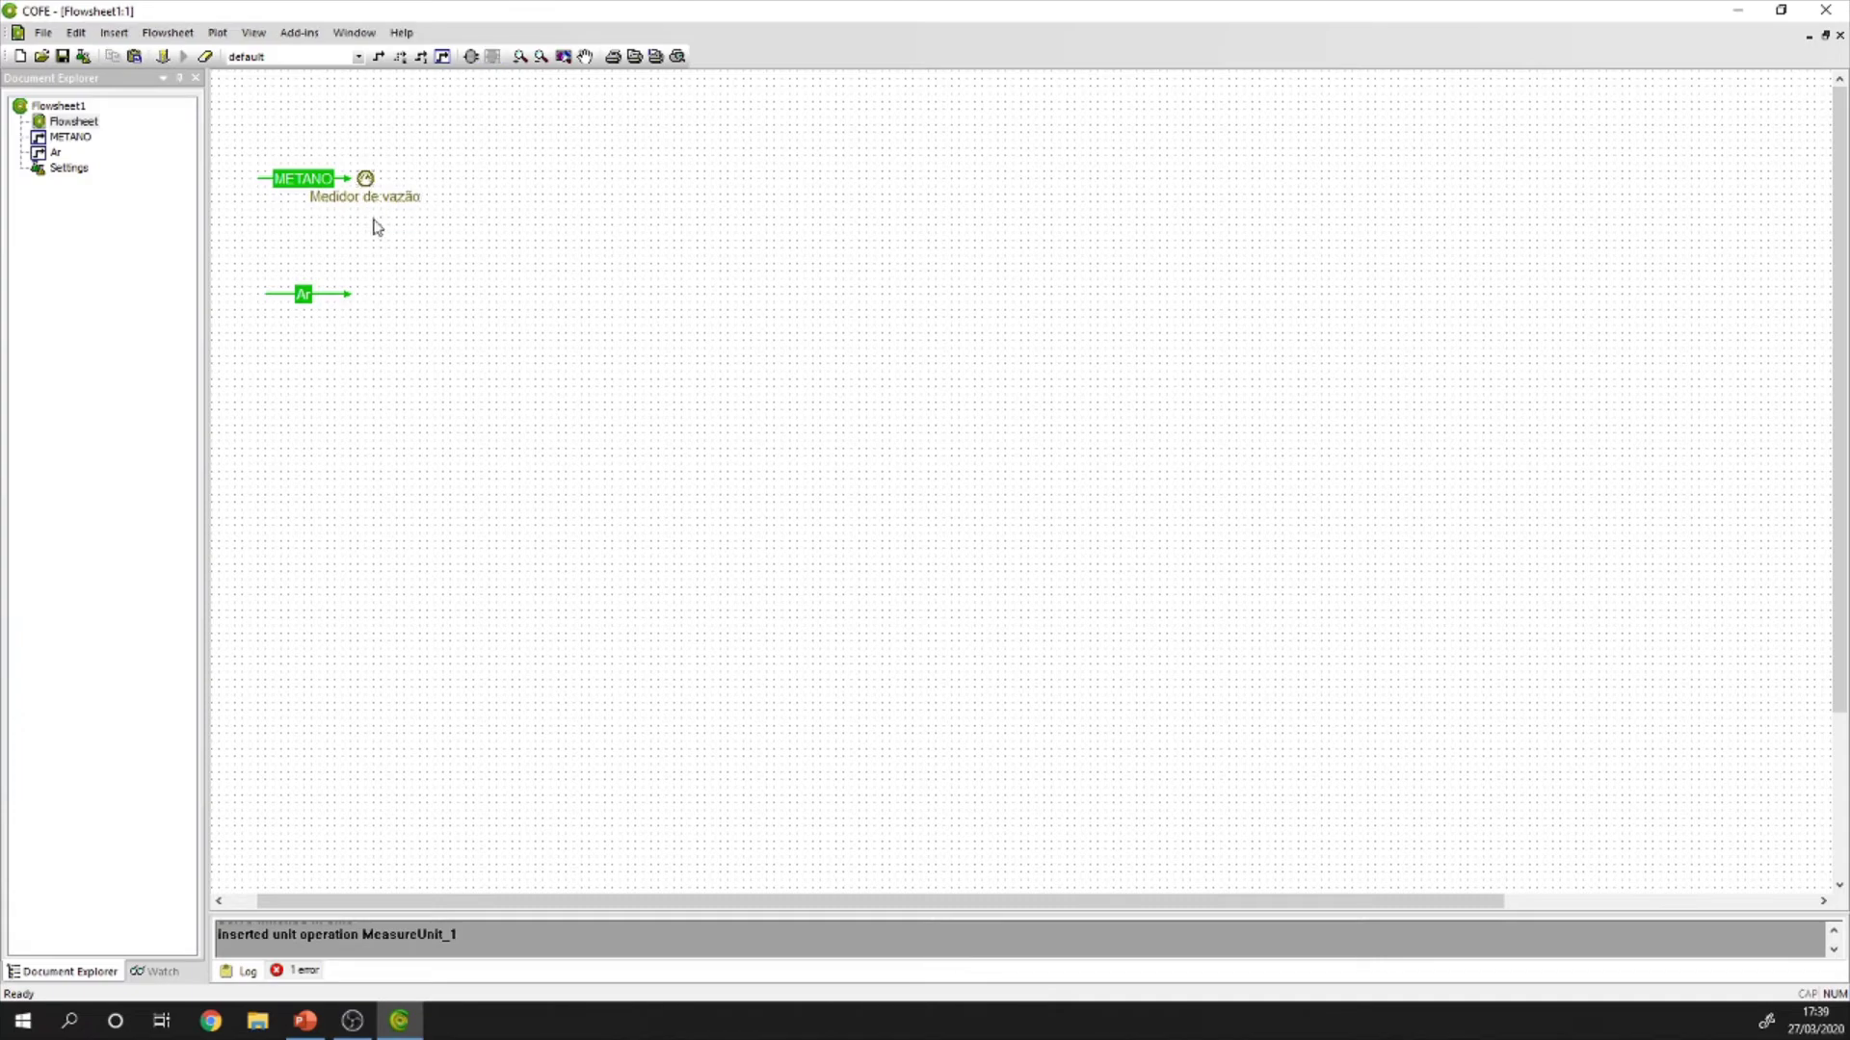
Connect METANO to the inlet of Medidor de vazão and draw a horizontal outlet material stream named METANO 2.
{"action": "left_click_drag", "start_coordinate": [349, 179], "coordinate": [364, 178]}
{"action": "left_click", "coordinate": [379, 56]}
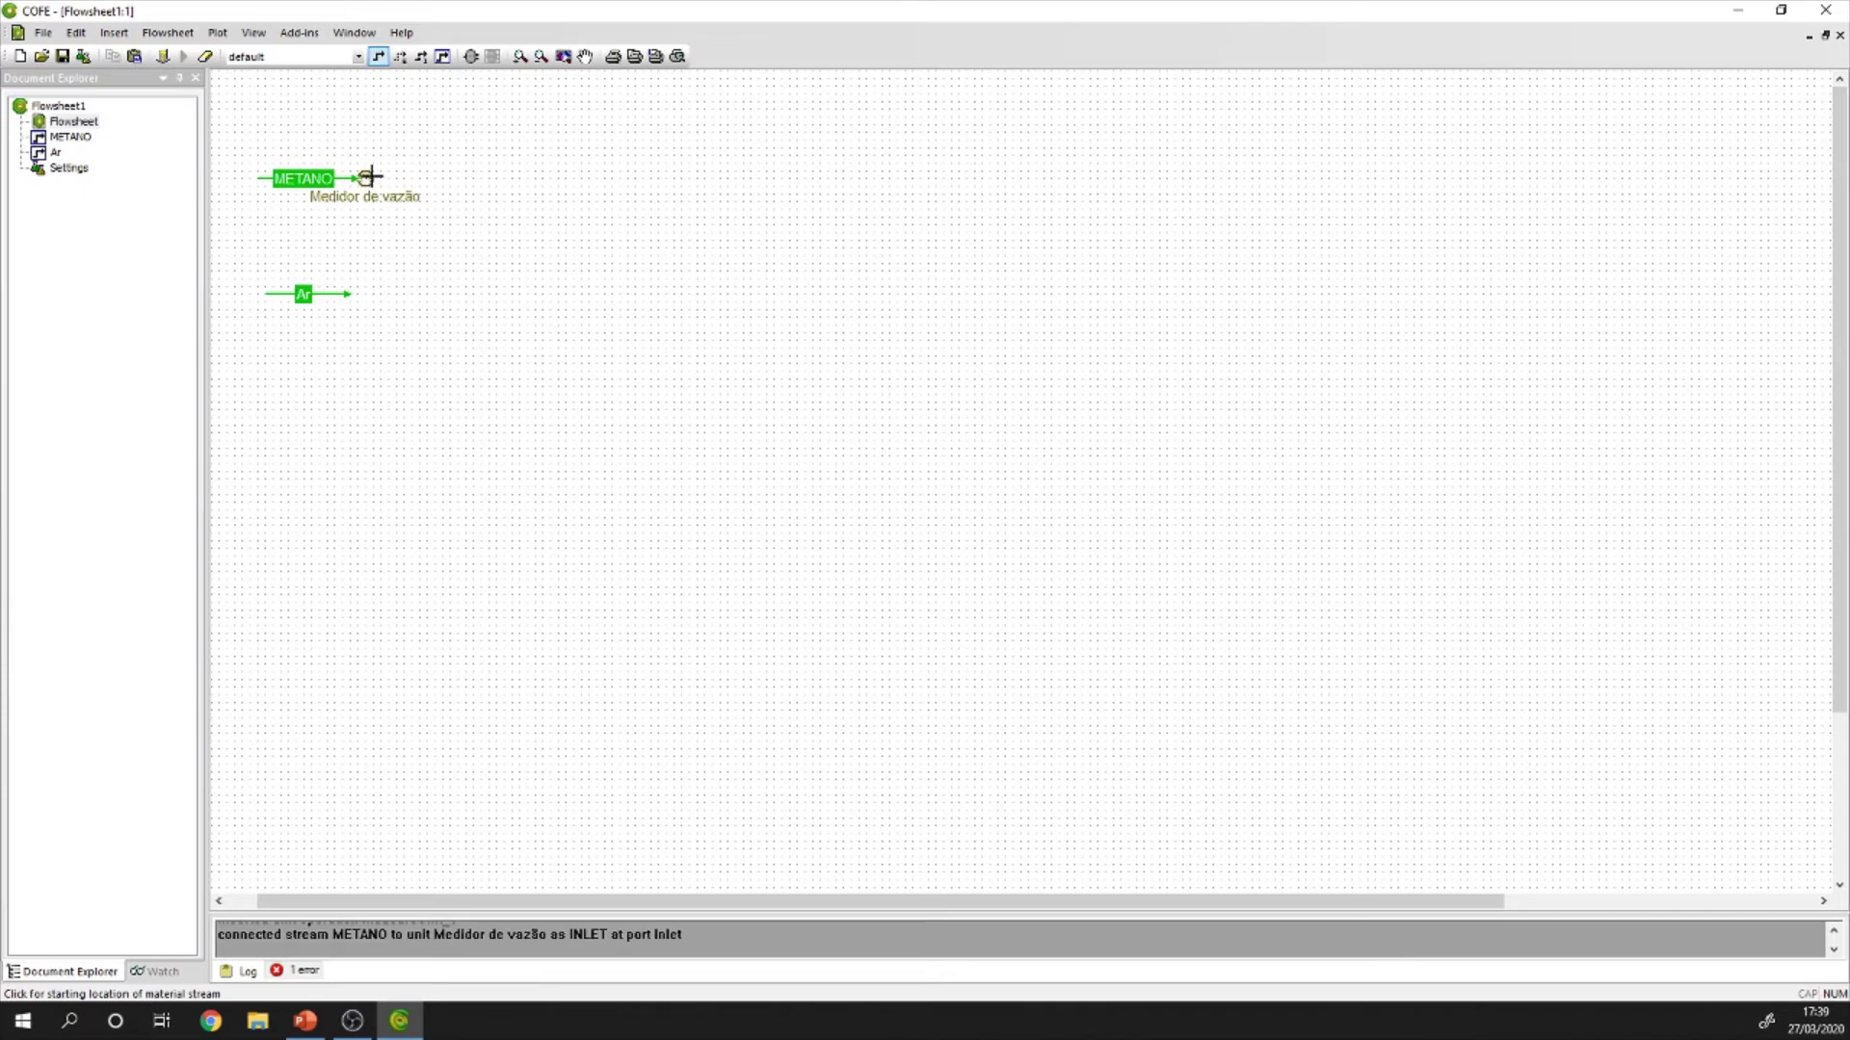
{"action": "left_click", "coordinate": [380, 178]}
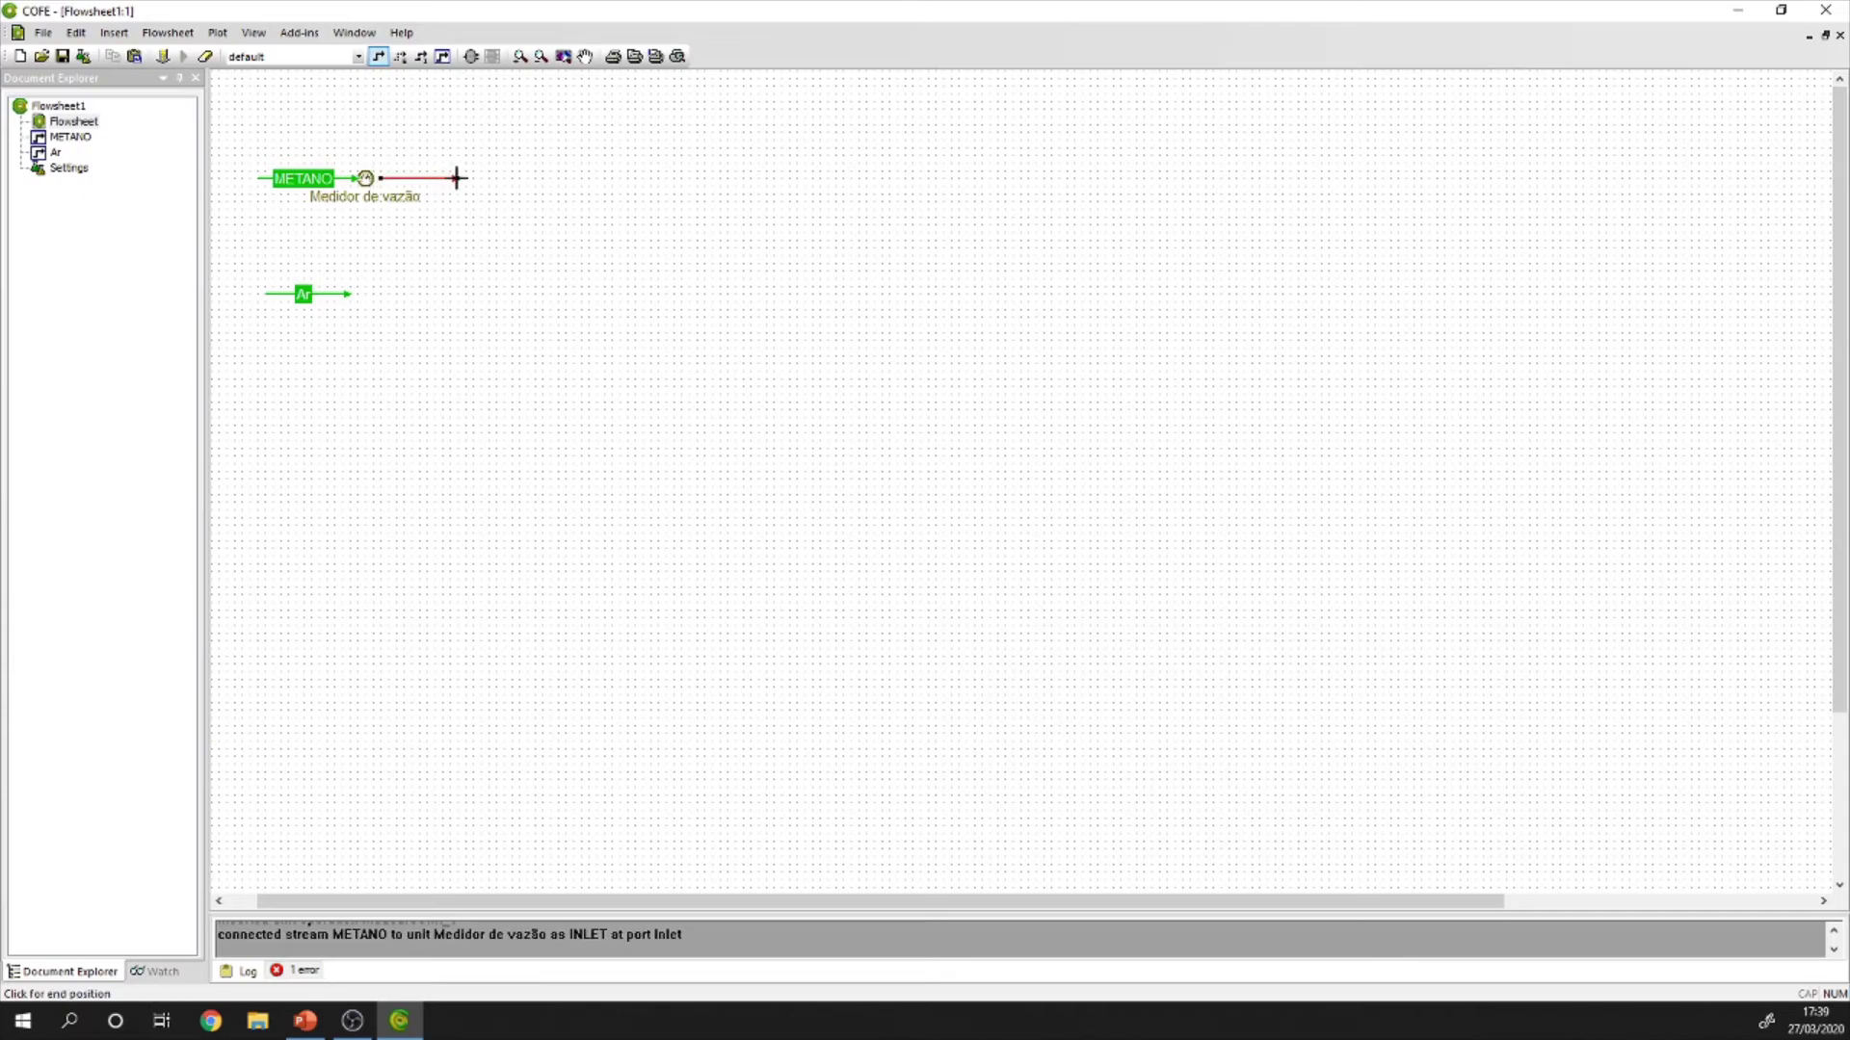
{"action": "left_click", "coordinate": [457, 178]}
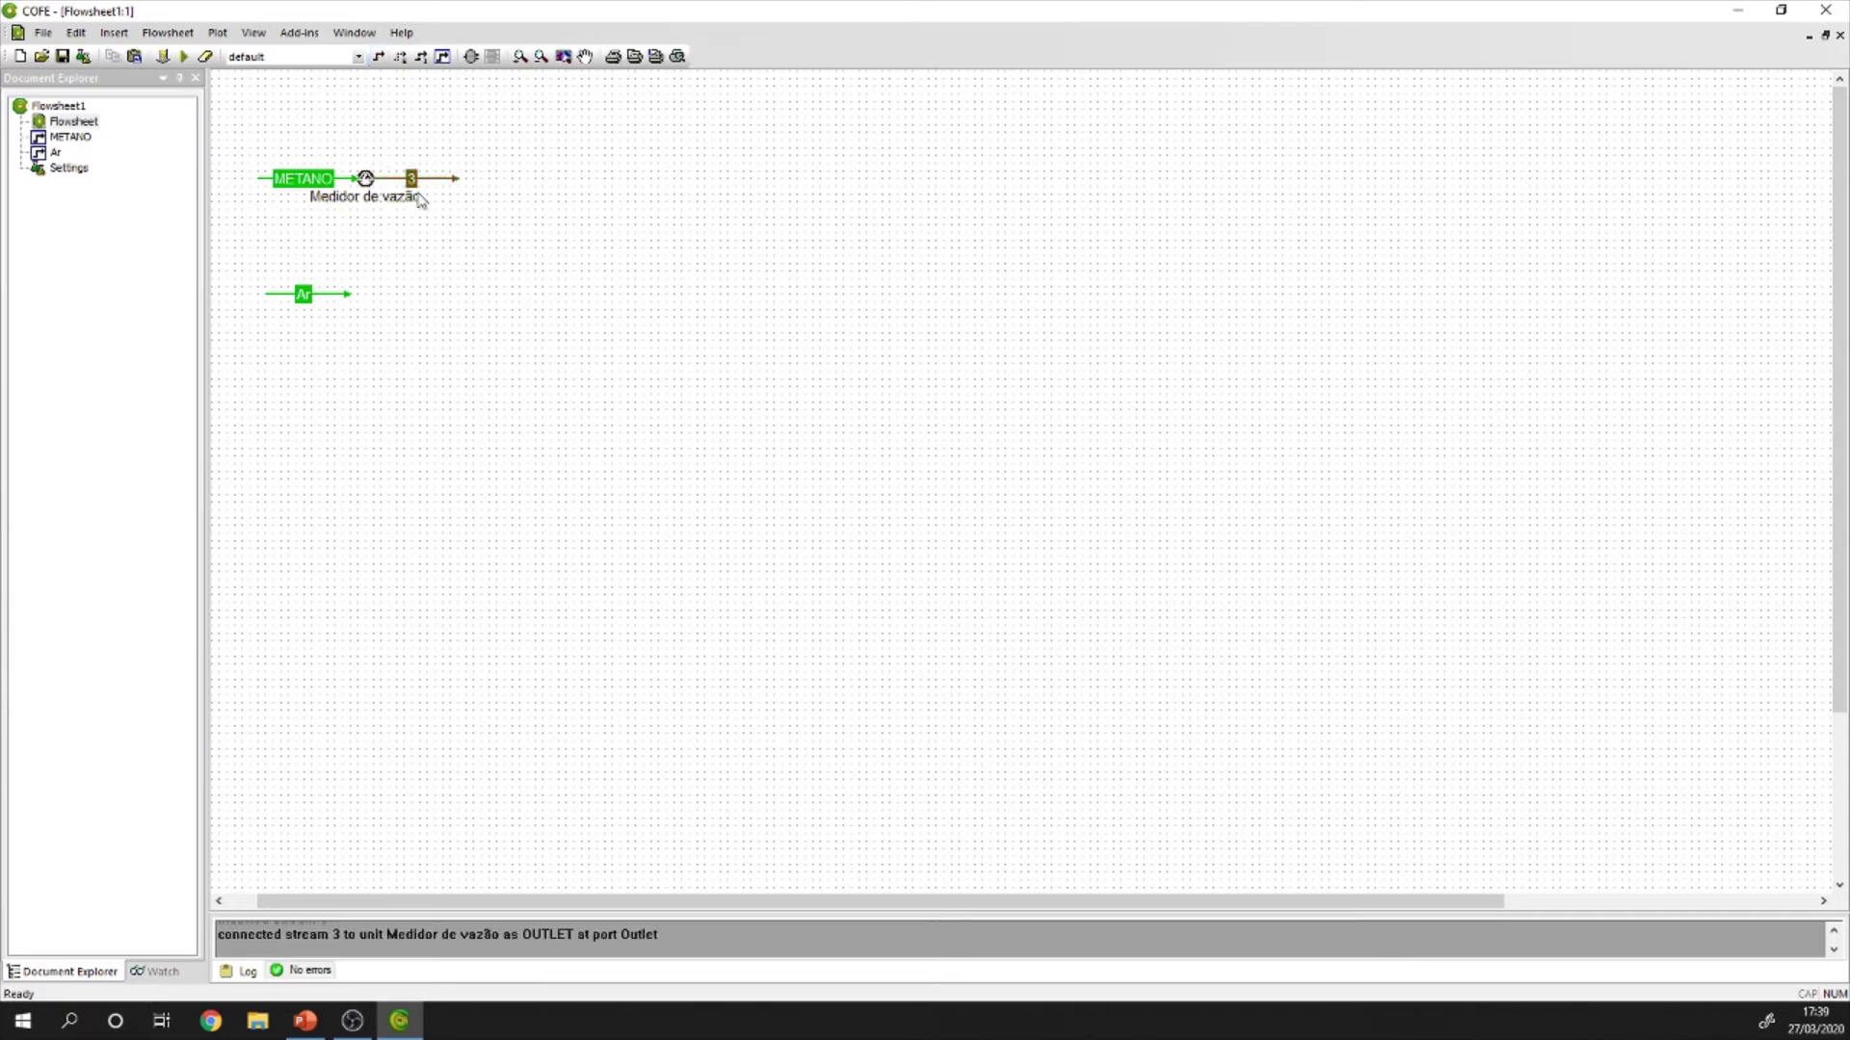
{"action": "double_click", "coordinate": [412, 178]}
{"action": "type", "text": "METAN"}
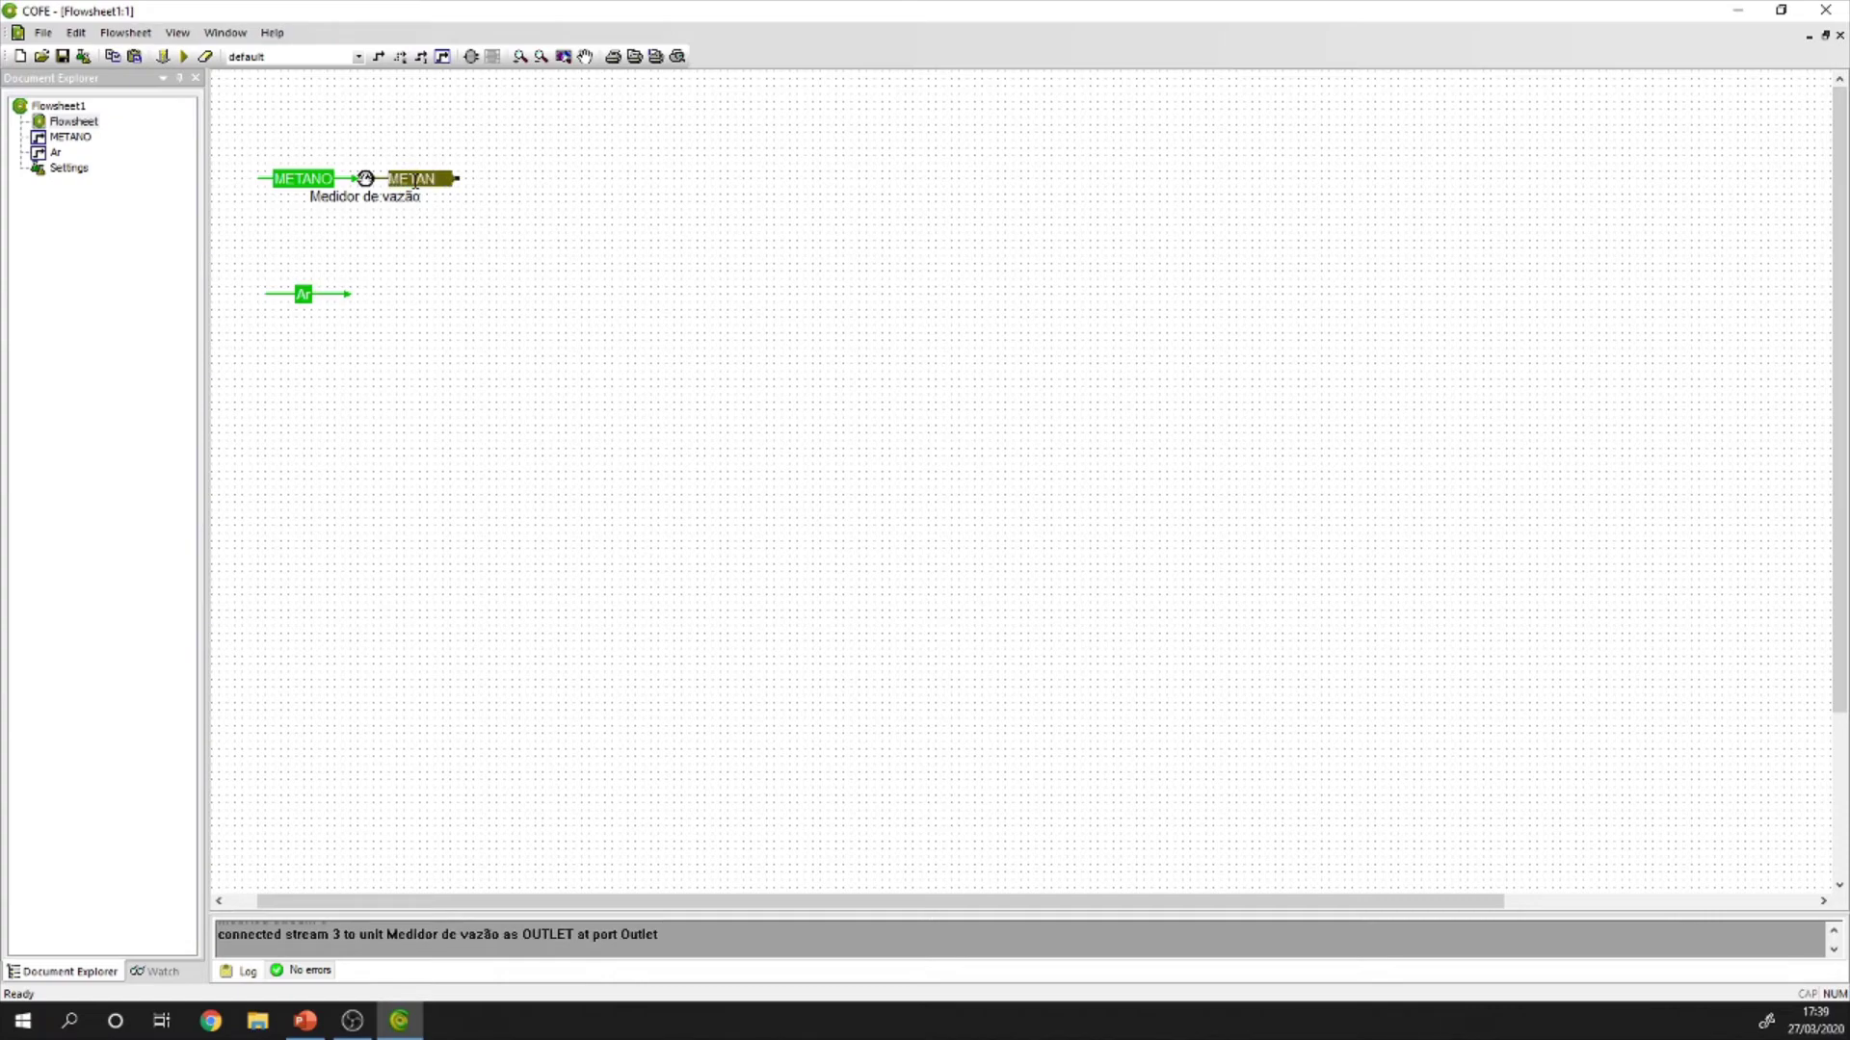
{"action": "type", "text": "O 2"}
{"action": "key", "text": "Return"}
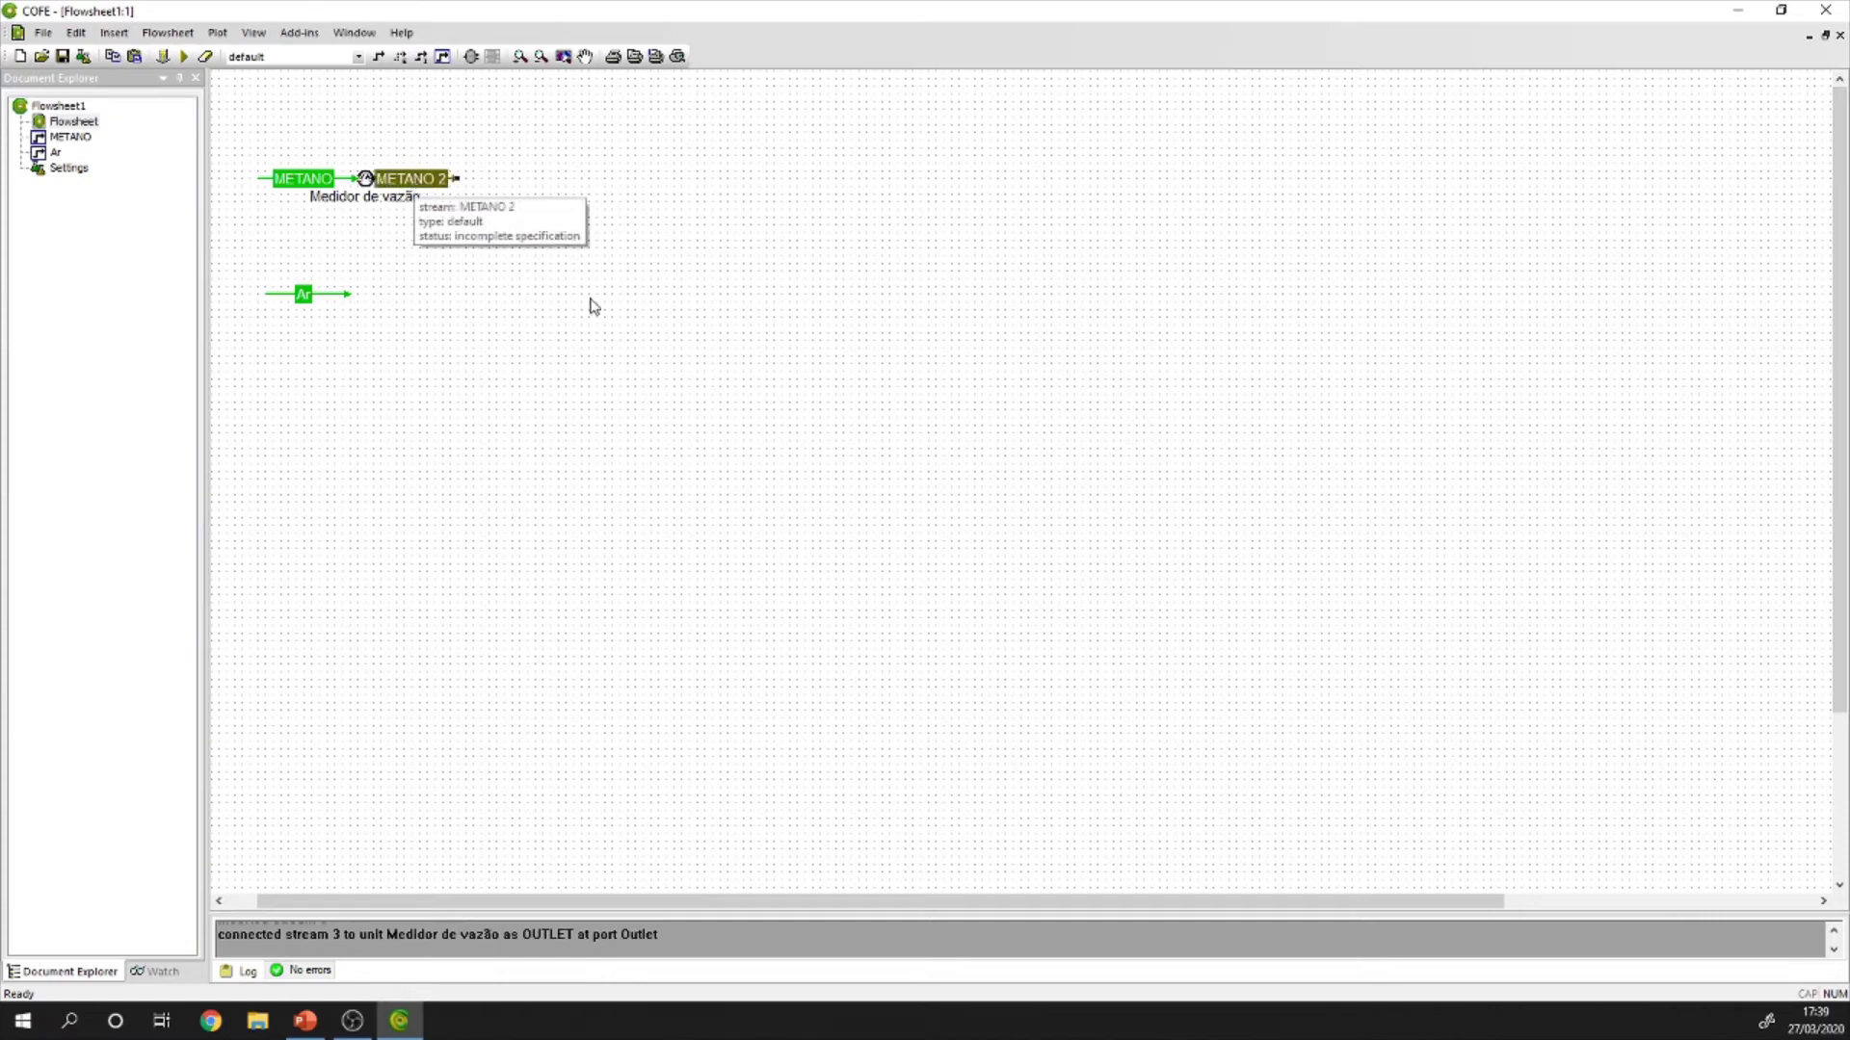
Add the component mole flow of methane as a measured variable of the Medidor de vazão unit.
{"action": "double_click", "coordinate": [366, 179]}
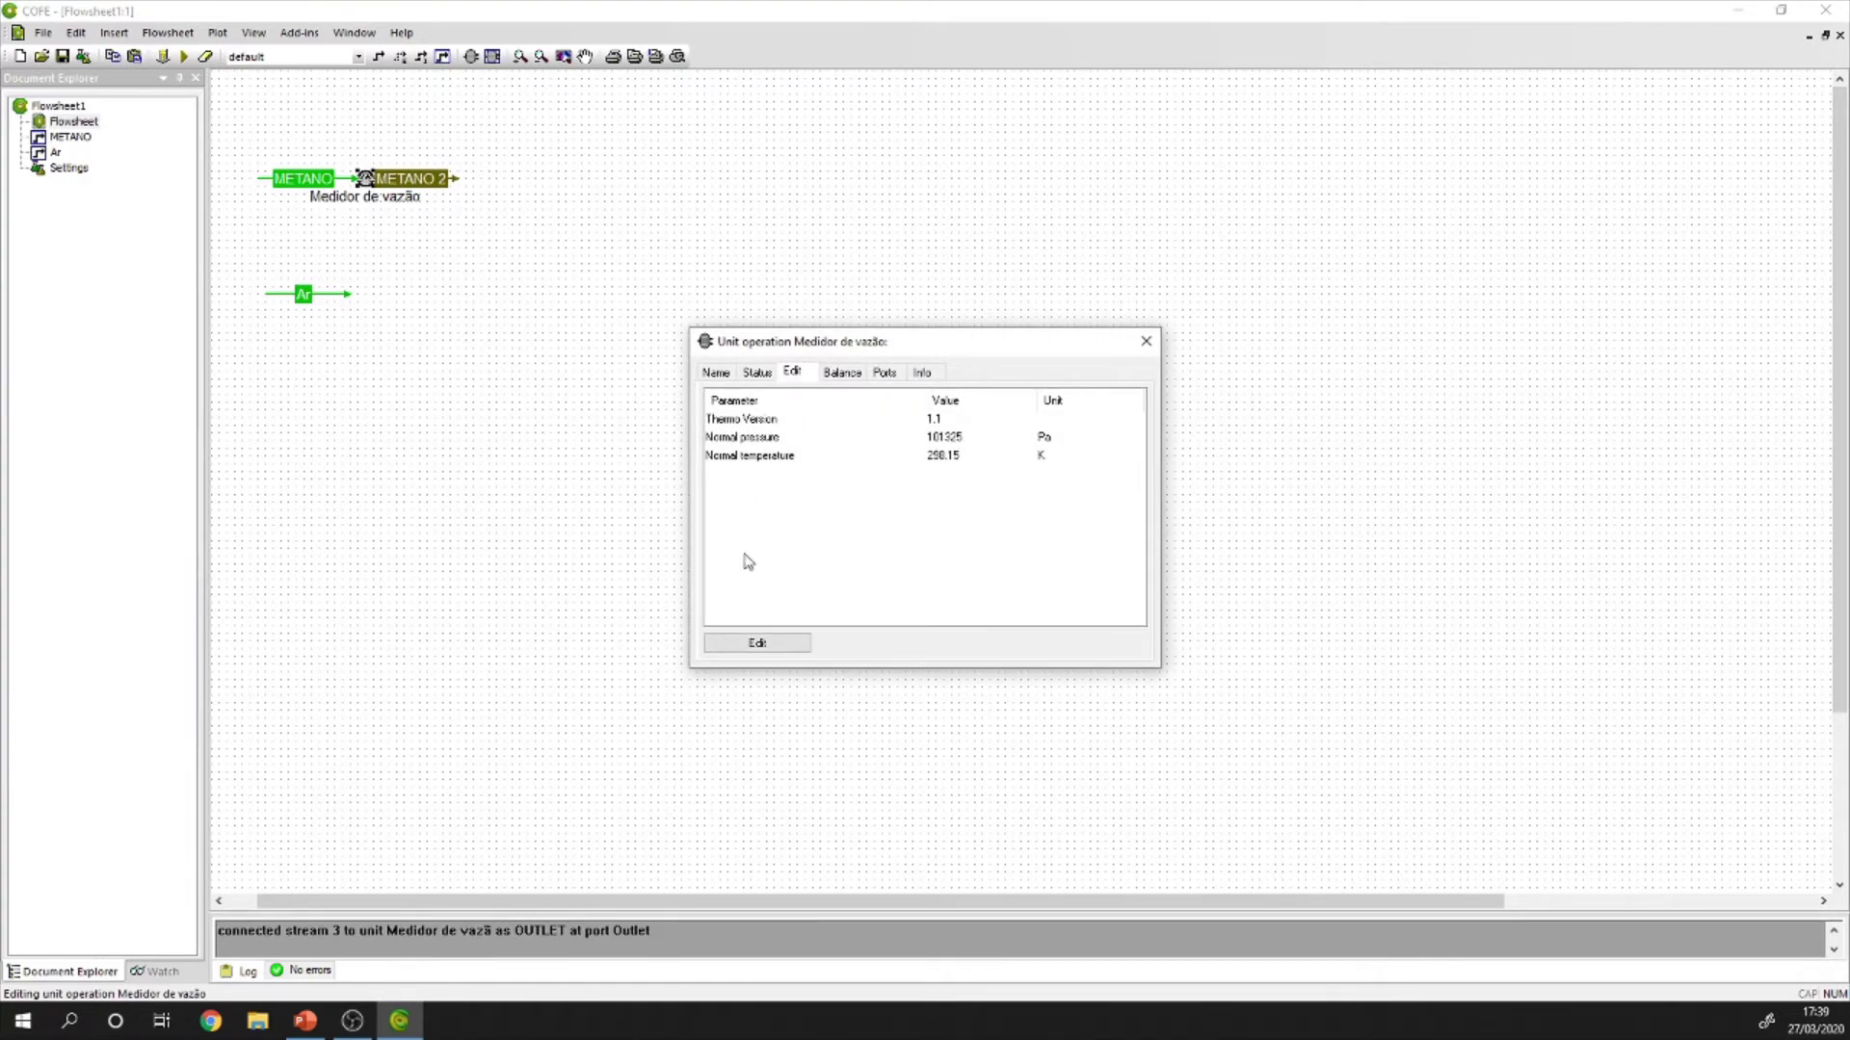
{"action": "left_click", "coordinate": [759, 644]}
{"action": "left_click", "coordinate": [781, 599]}
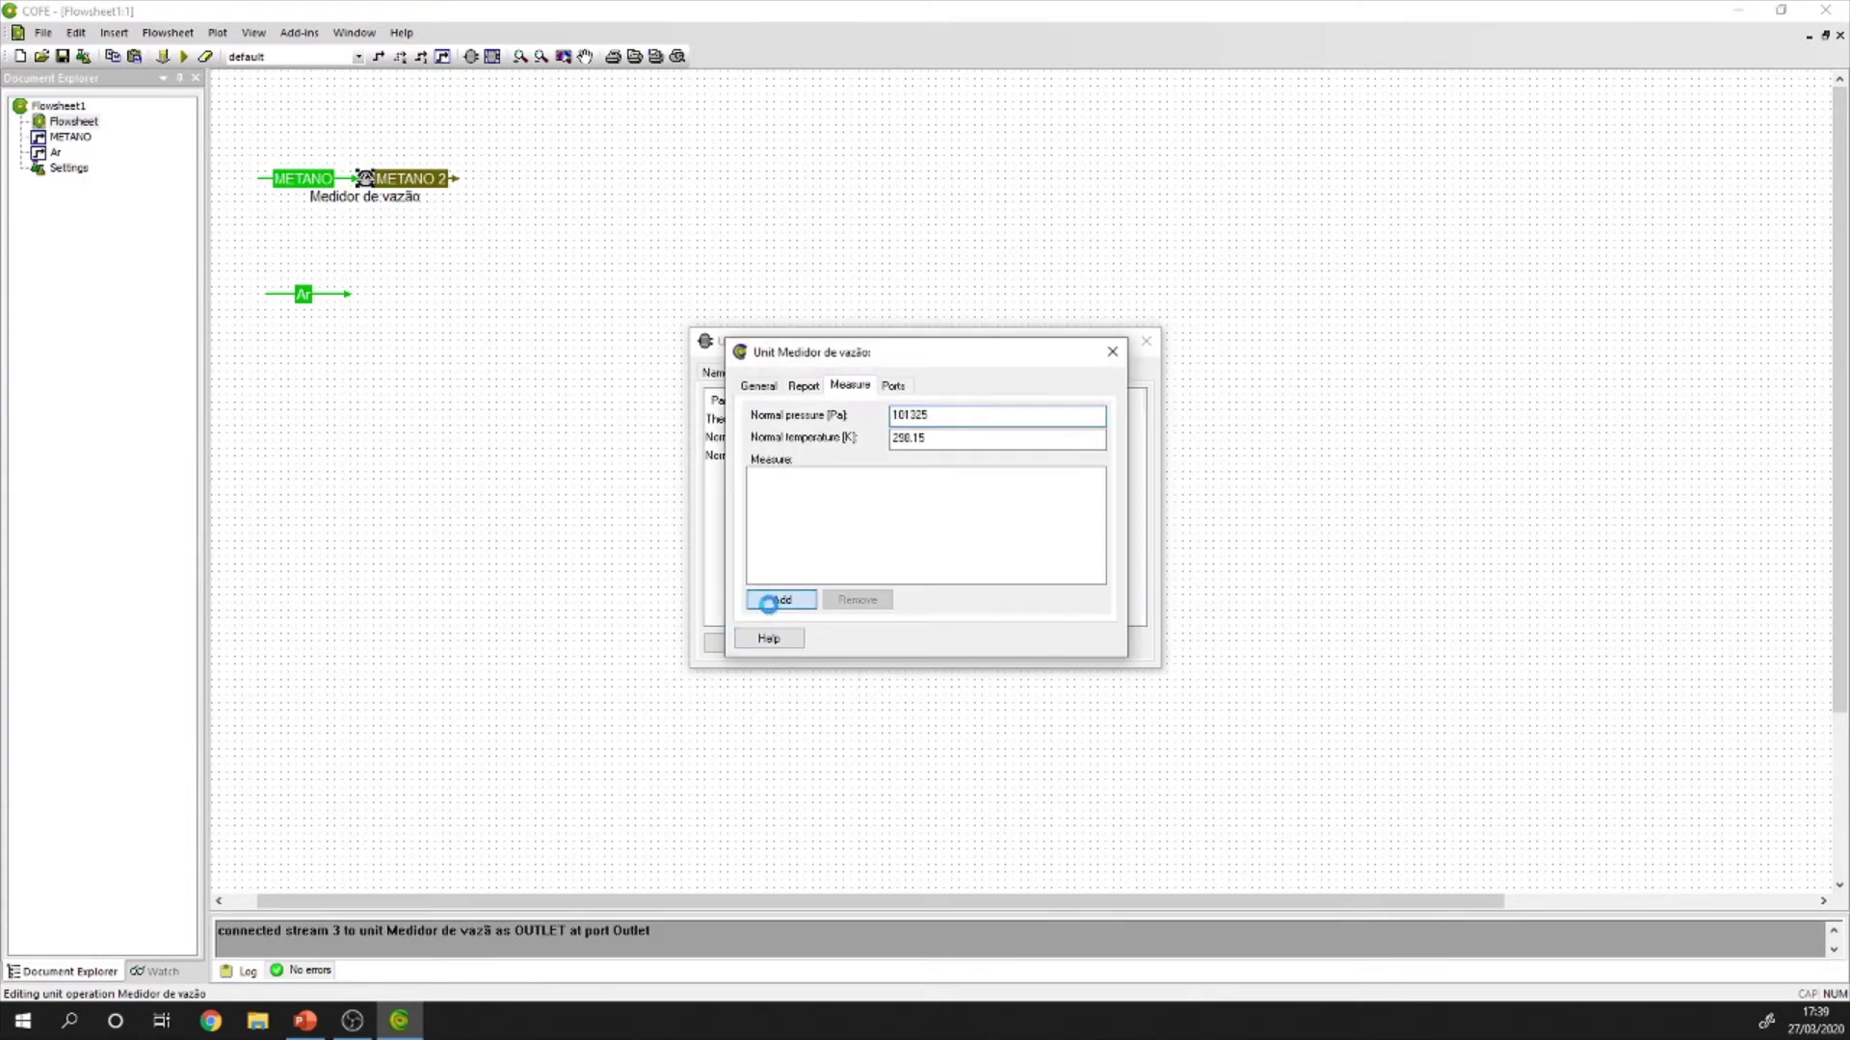
{"action": "left_click", "coordinate": [870, 489]}
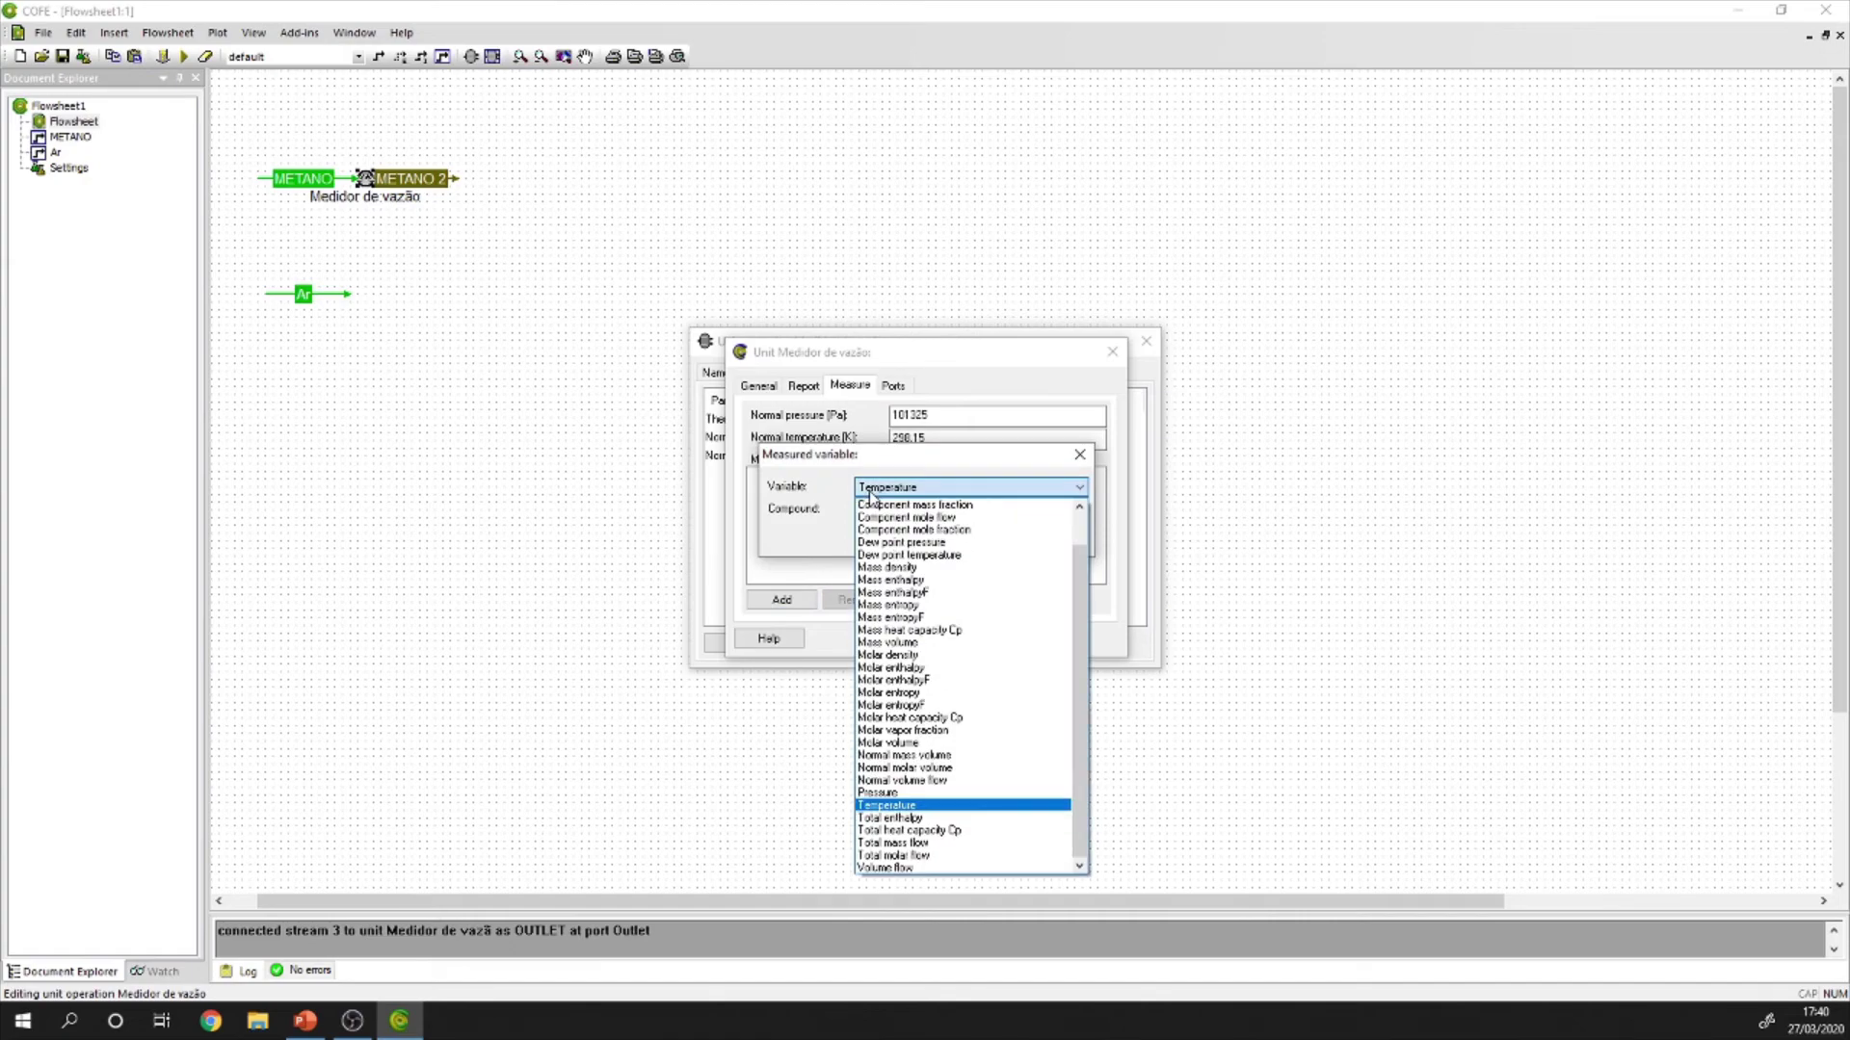
{"action": "scroll", "coordinate": [885, 554], "scroll_direction": "up", "scroll_amount": 1}
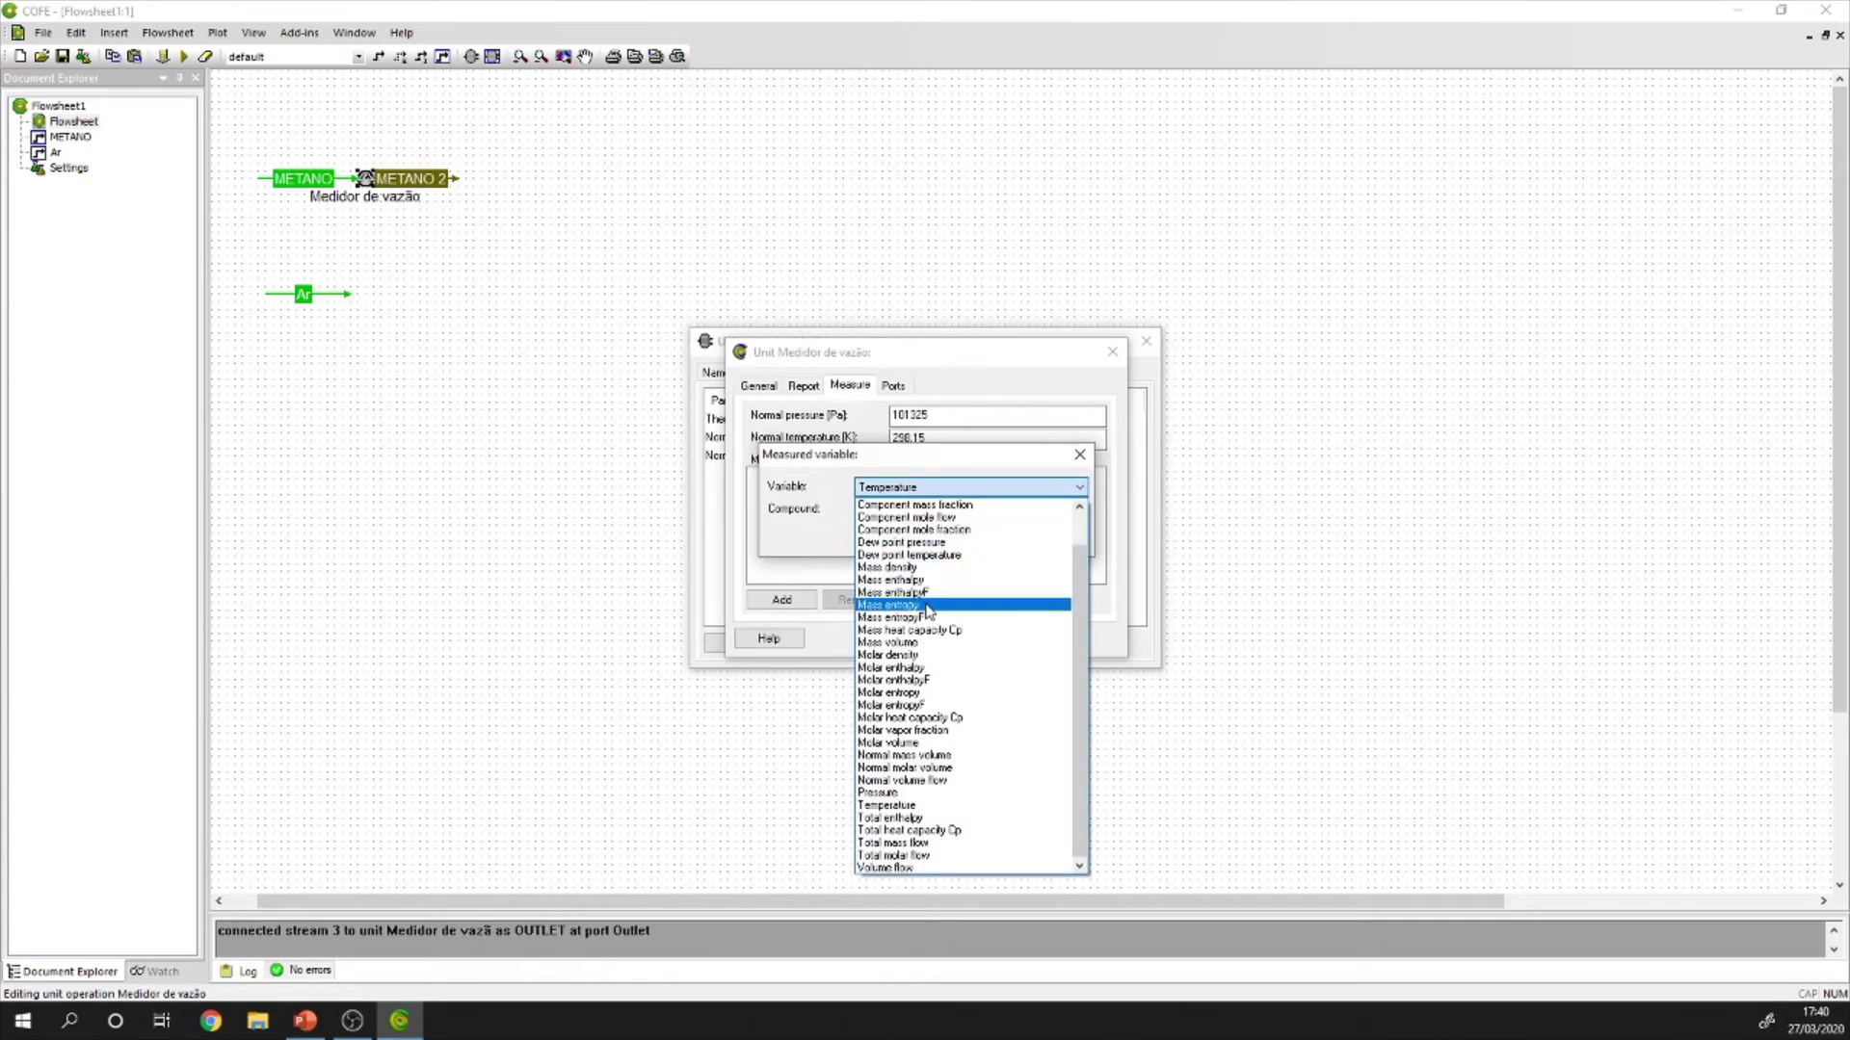
{"action": "scroll", "coordinate": [933, 568], "scroll_direction": "up", "scroll_amount": 1}
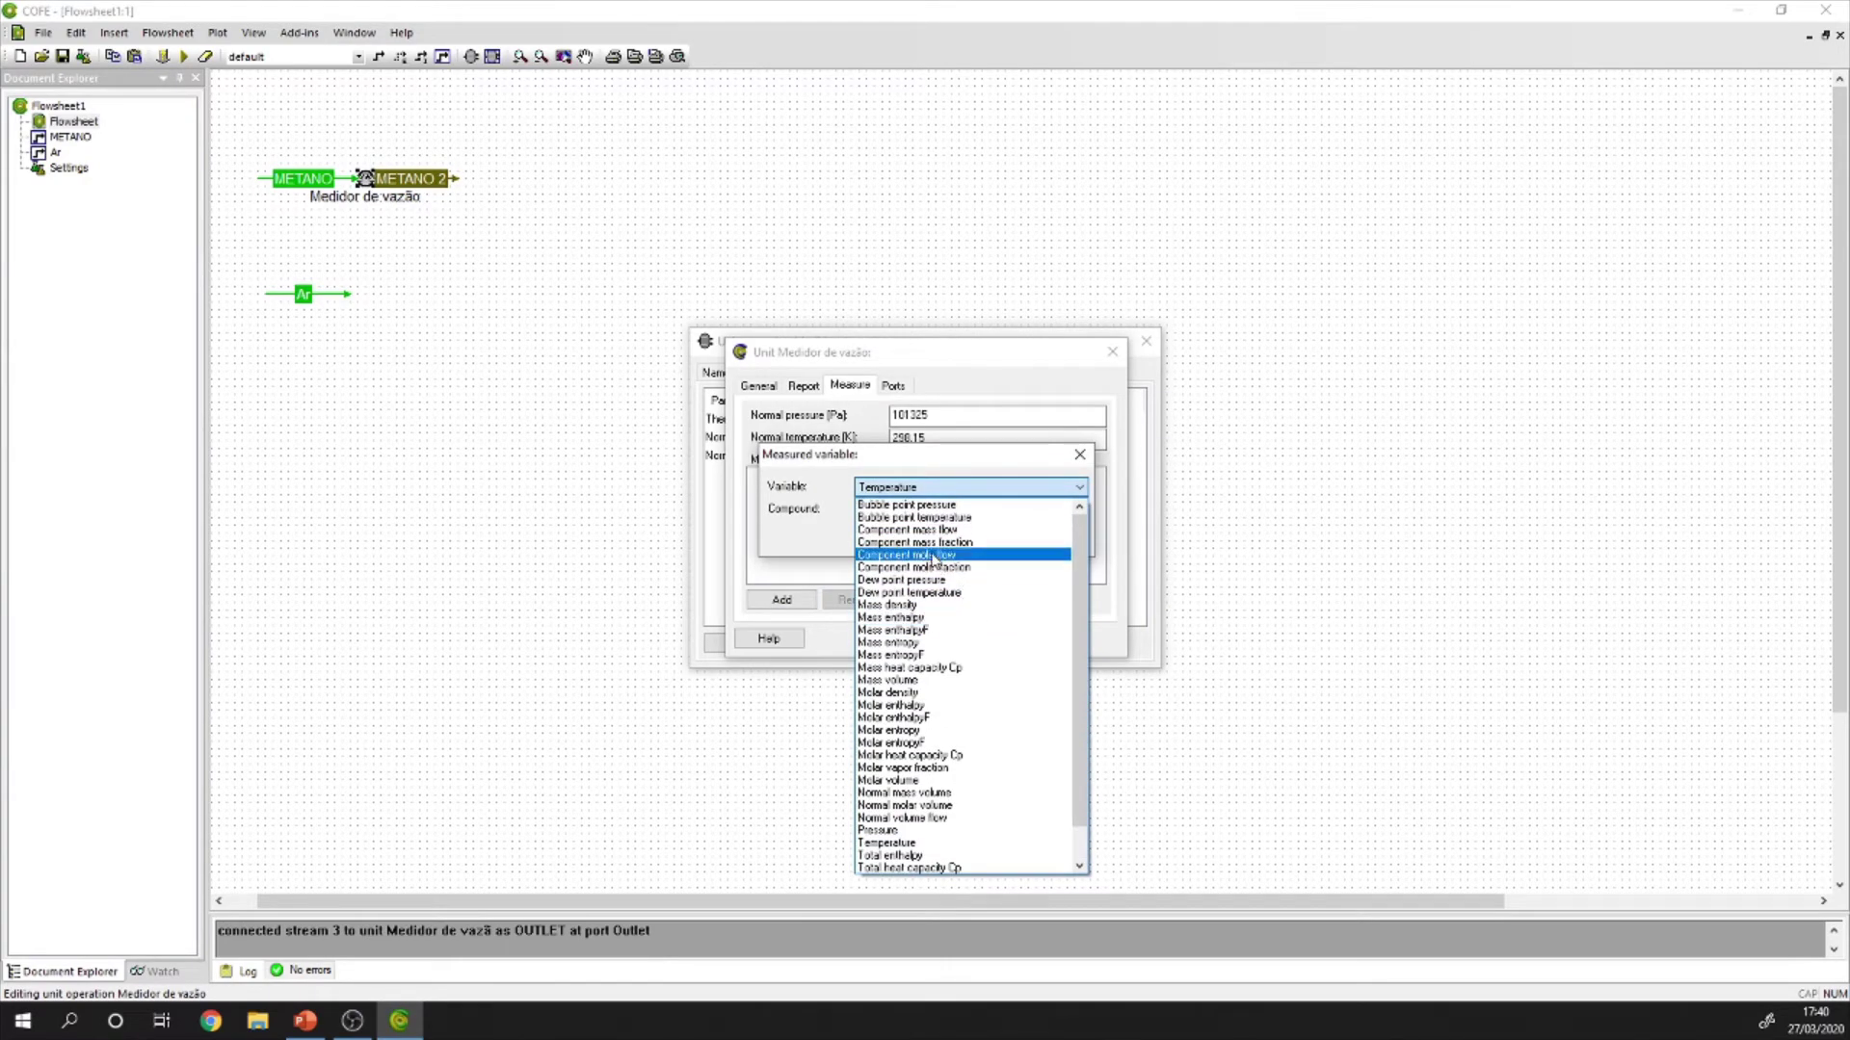
{"action": "left_click", "coordinate": [928, 557]}
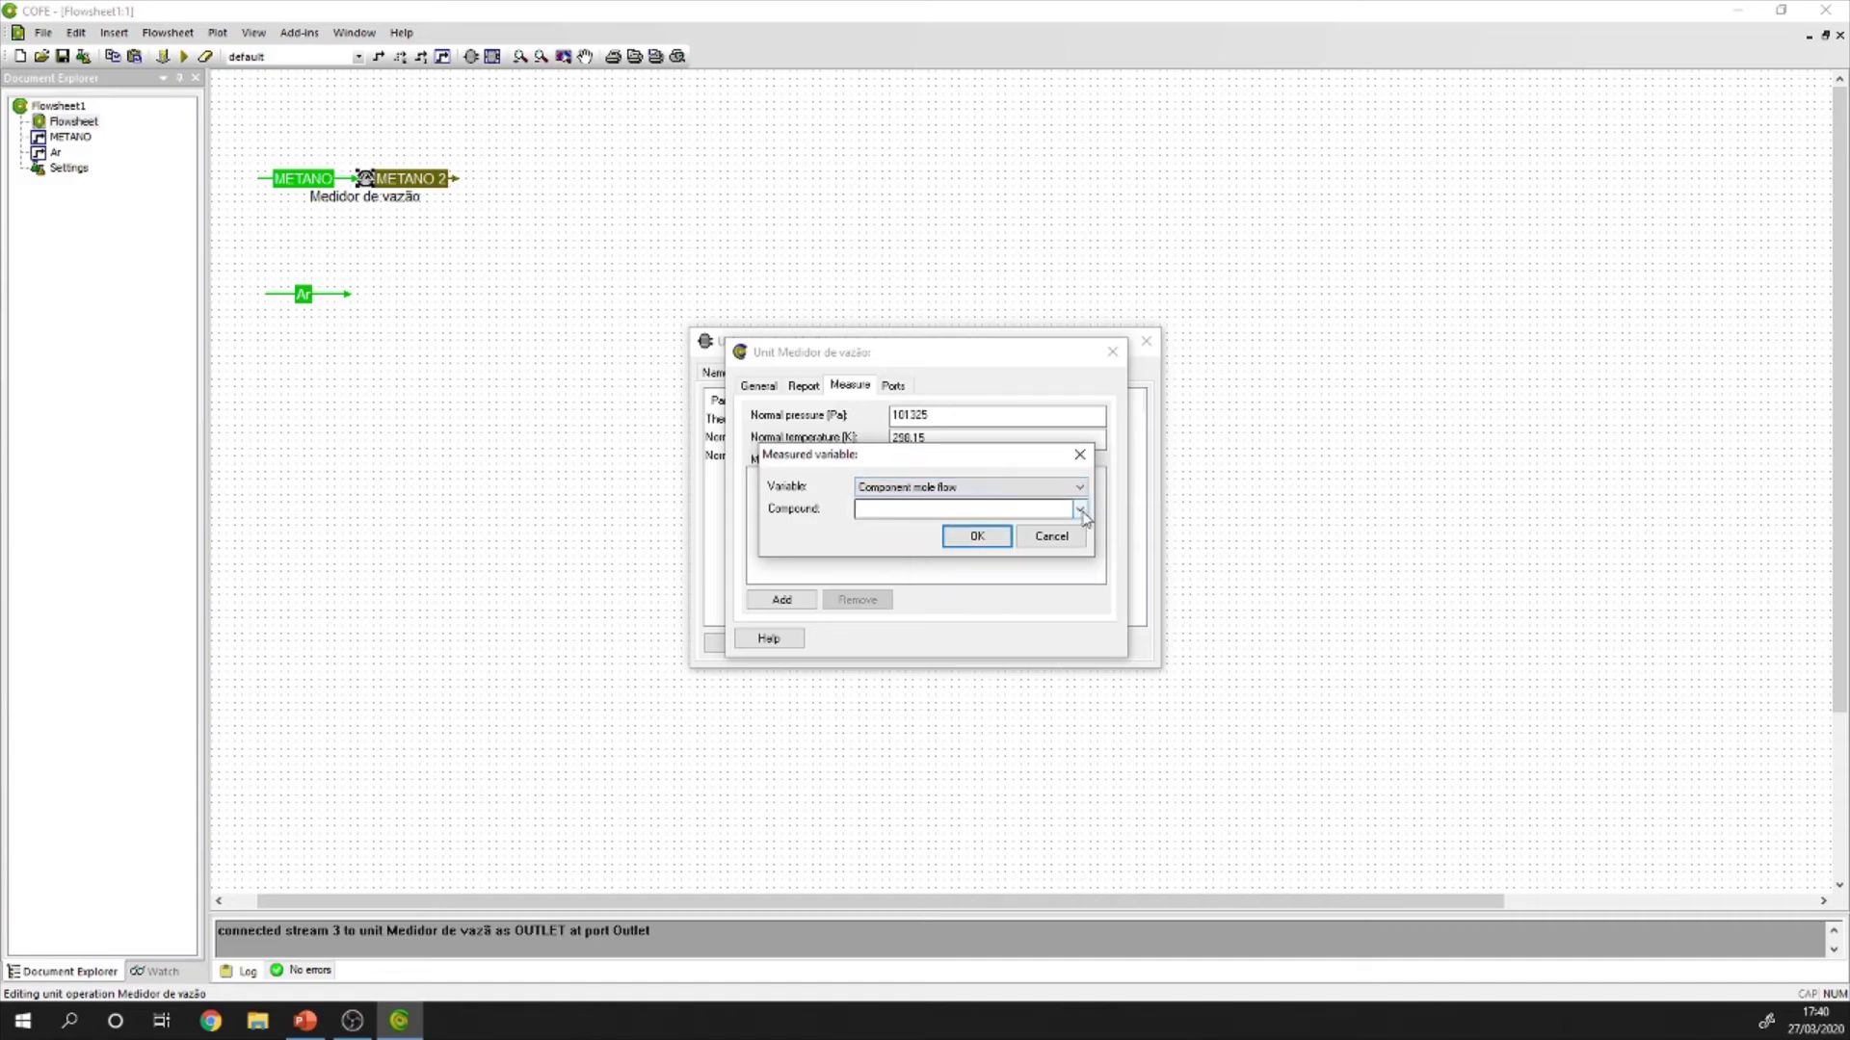
{"action": "left_click", "coordinate": [1079, 509]}
{"action": "left_click", "coordinate": [921, 528]}
{"action": "left_click", "coordinate": [976, 537]}
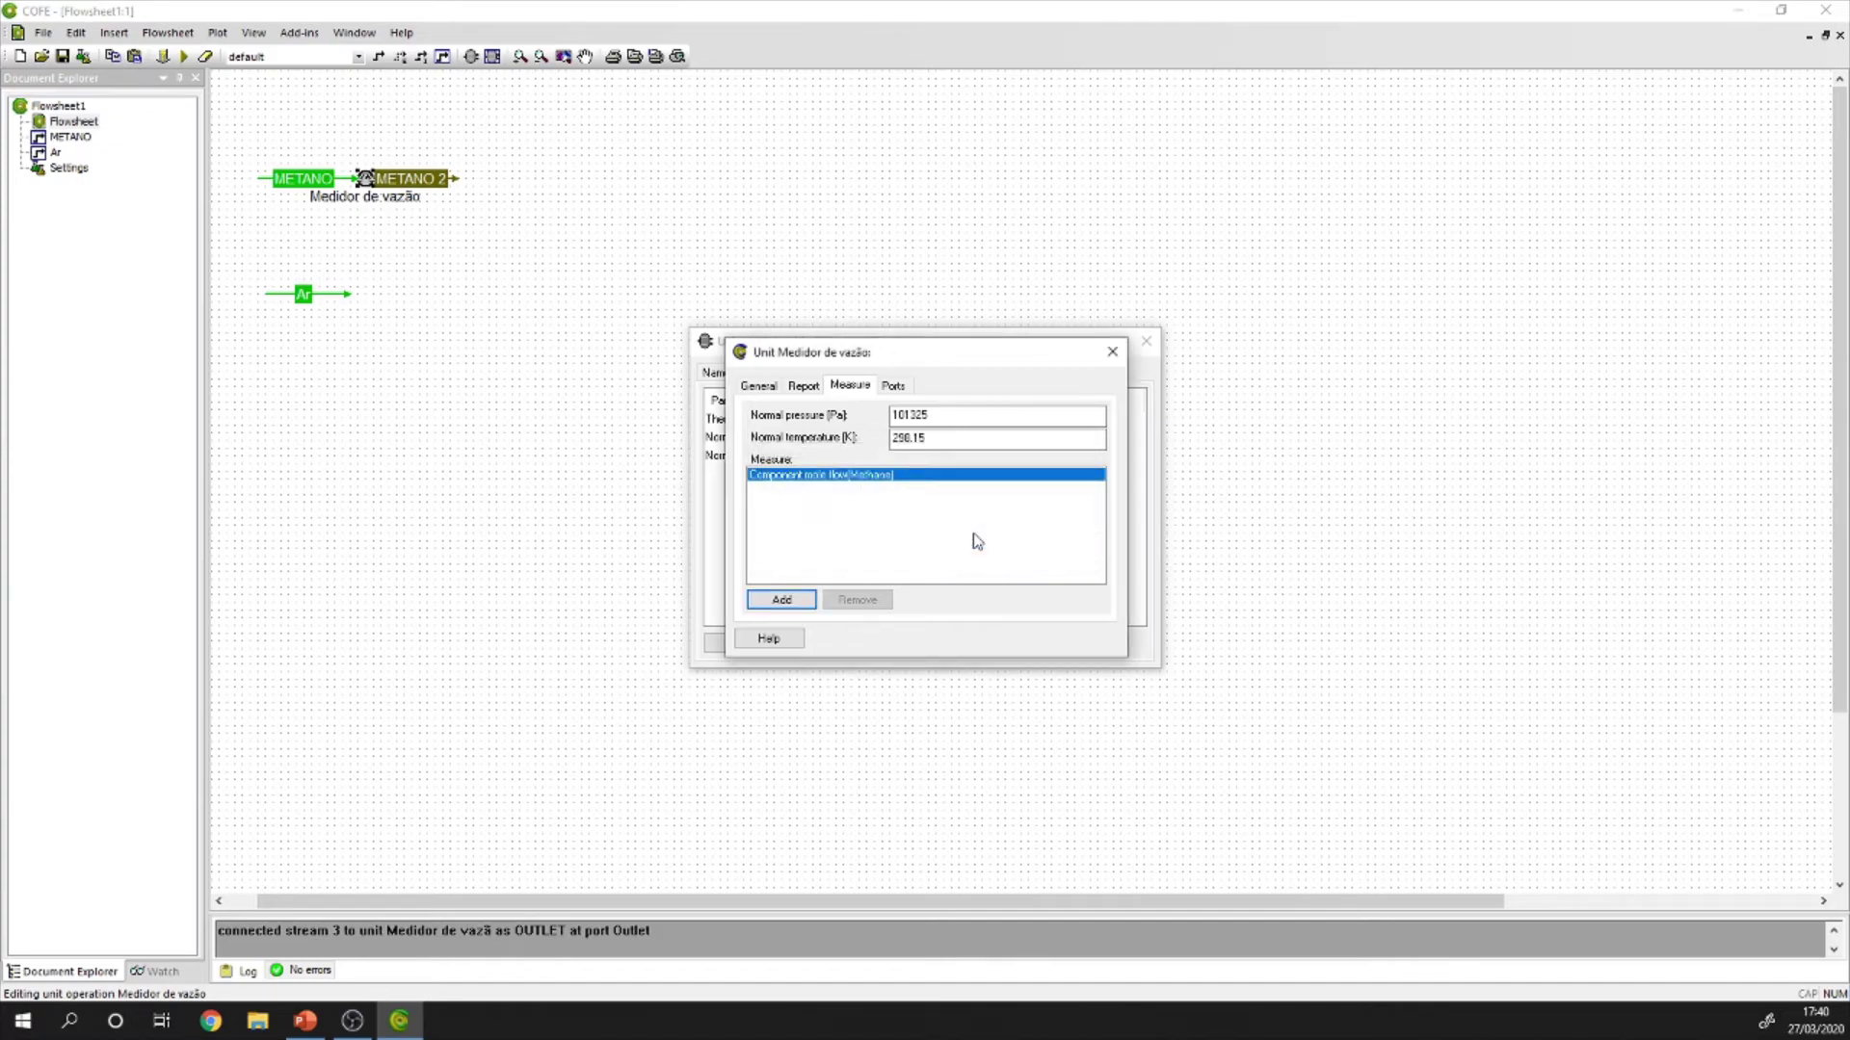
{"action": "left_click", "coordinate": [1112, 351]}
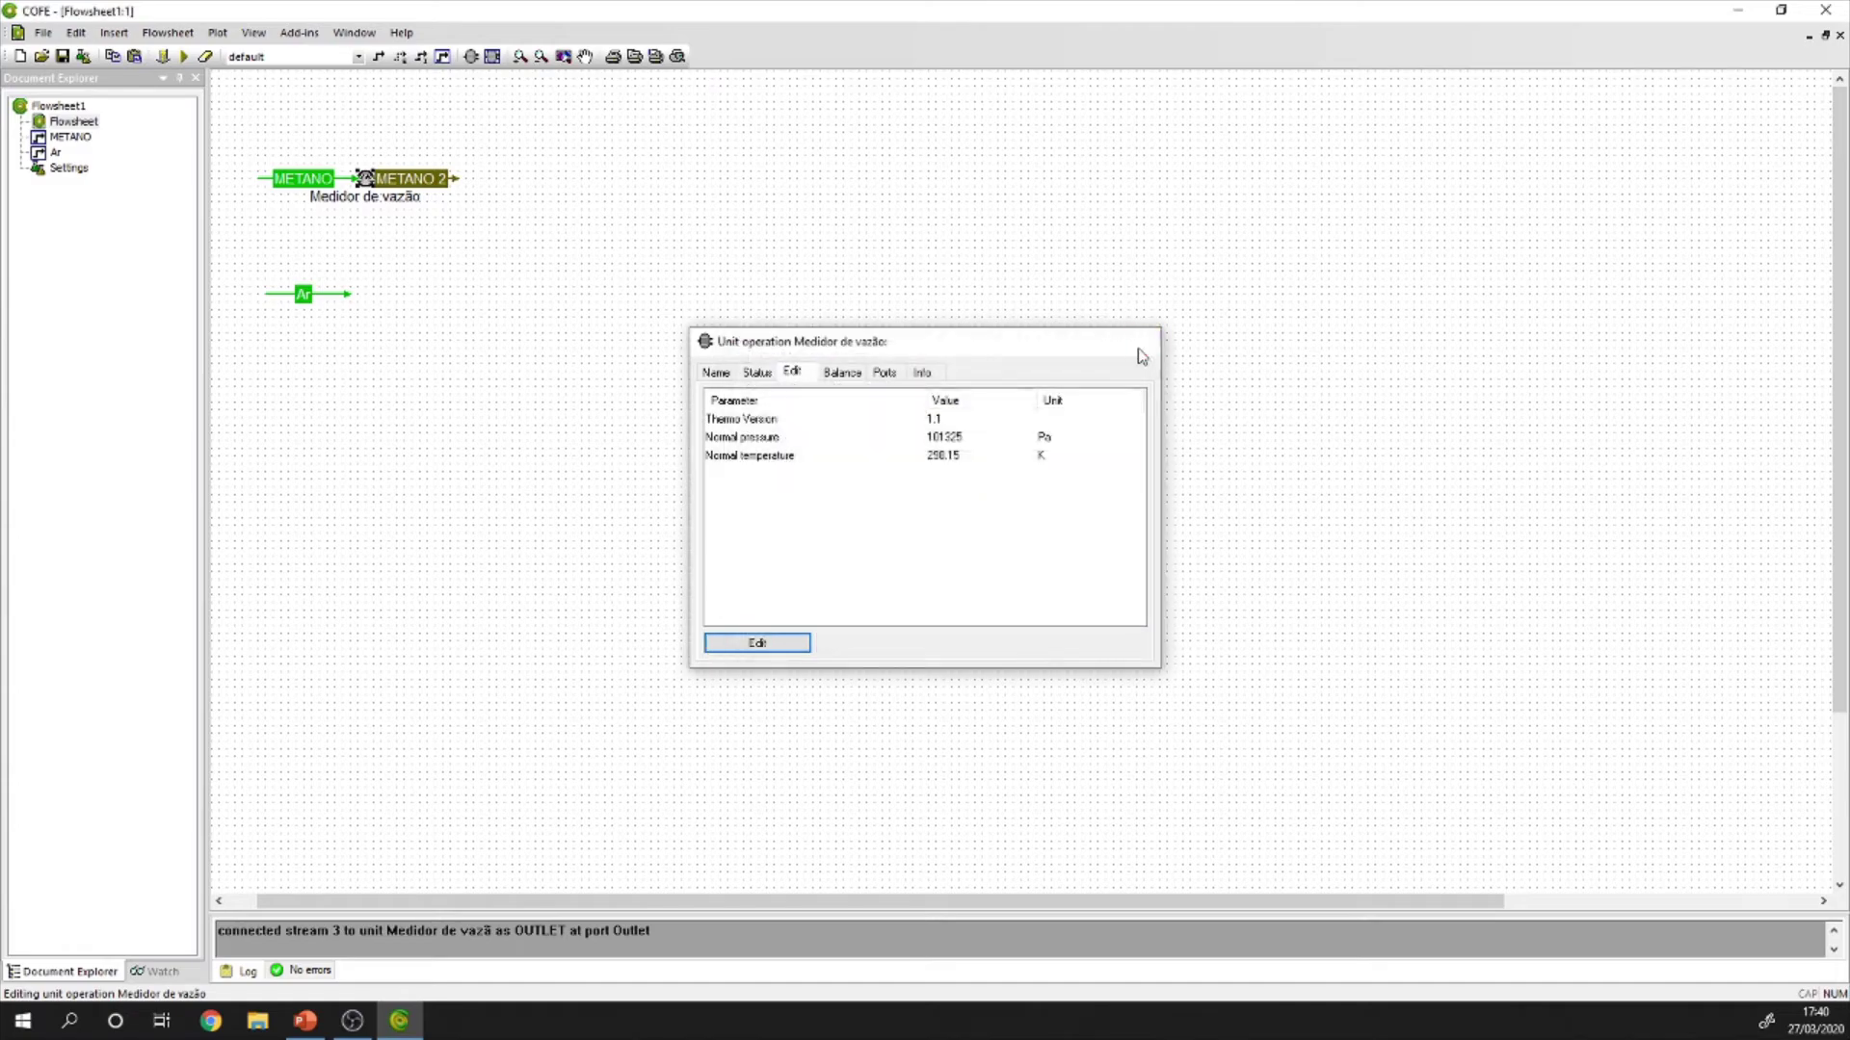
{"action": "left_click", "coordinate": [1138, 352]}
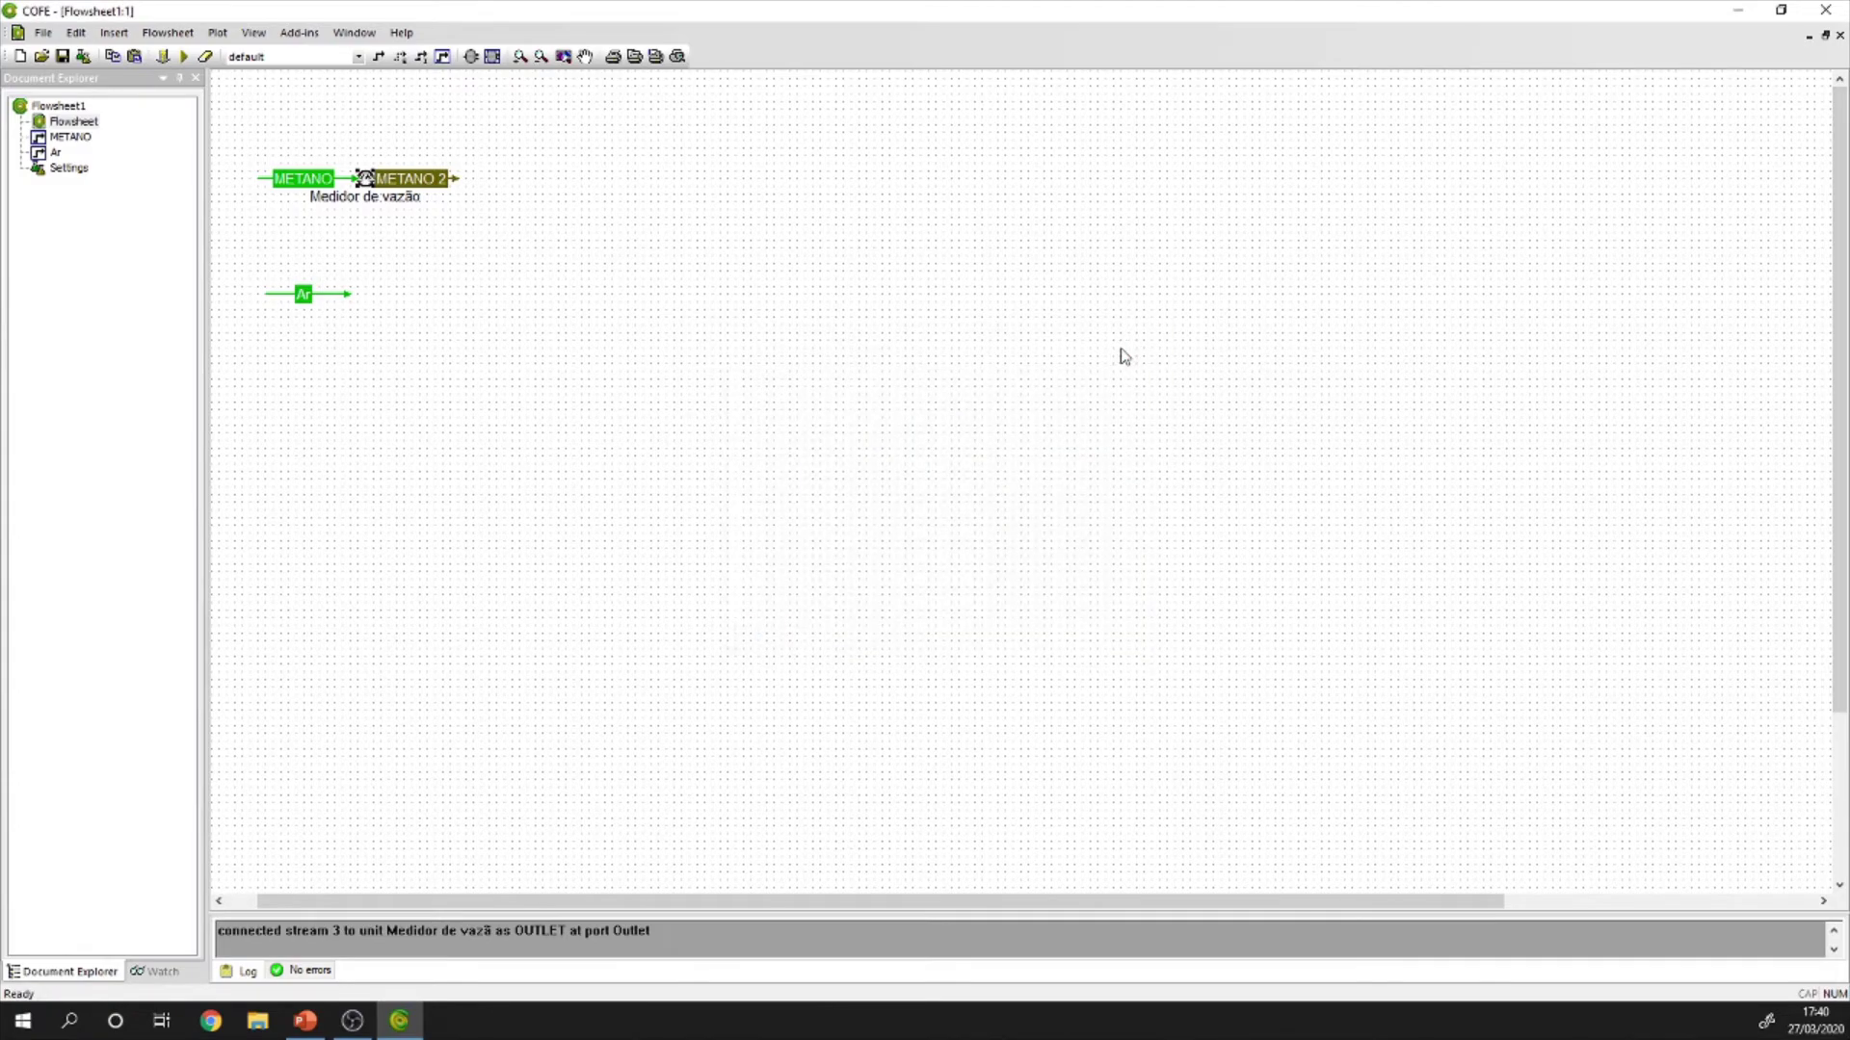
Draw an information stream downward from Medidor de vazão and name it n_metano.
{"action": "left_click", "coordinate": [421, 56]}
{"action": "left_click", "coordinate": [365, 180]}
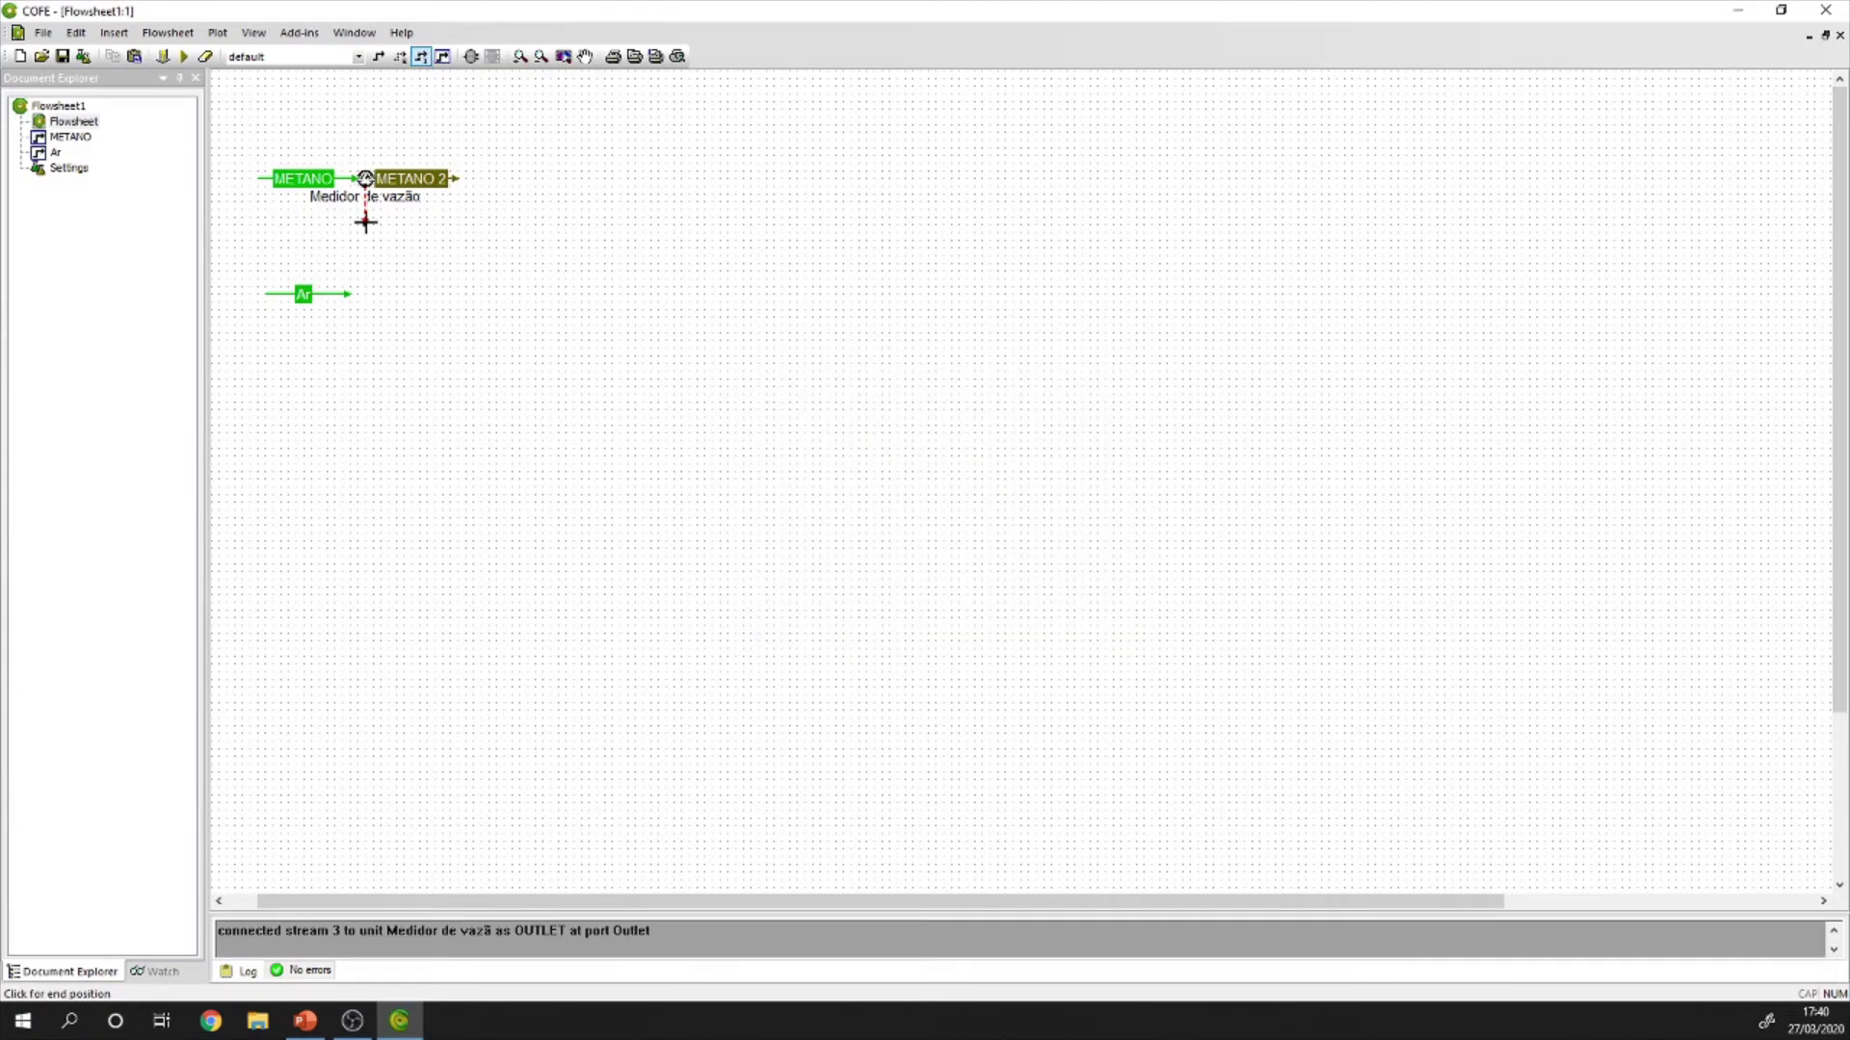
{"action": "left_click", "coordinate": [363, 228]}
{"action": "left_click", "coordinate": [366, 211]}
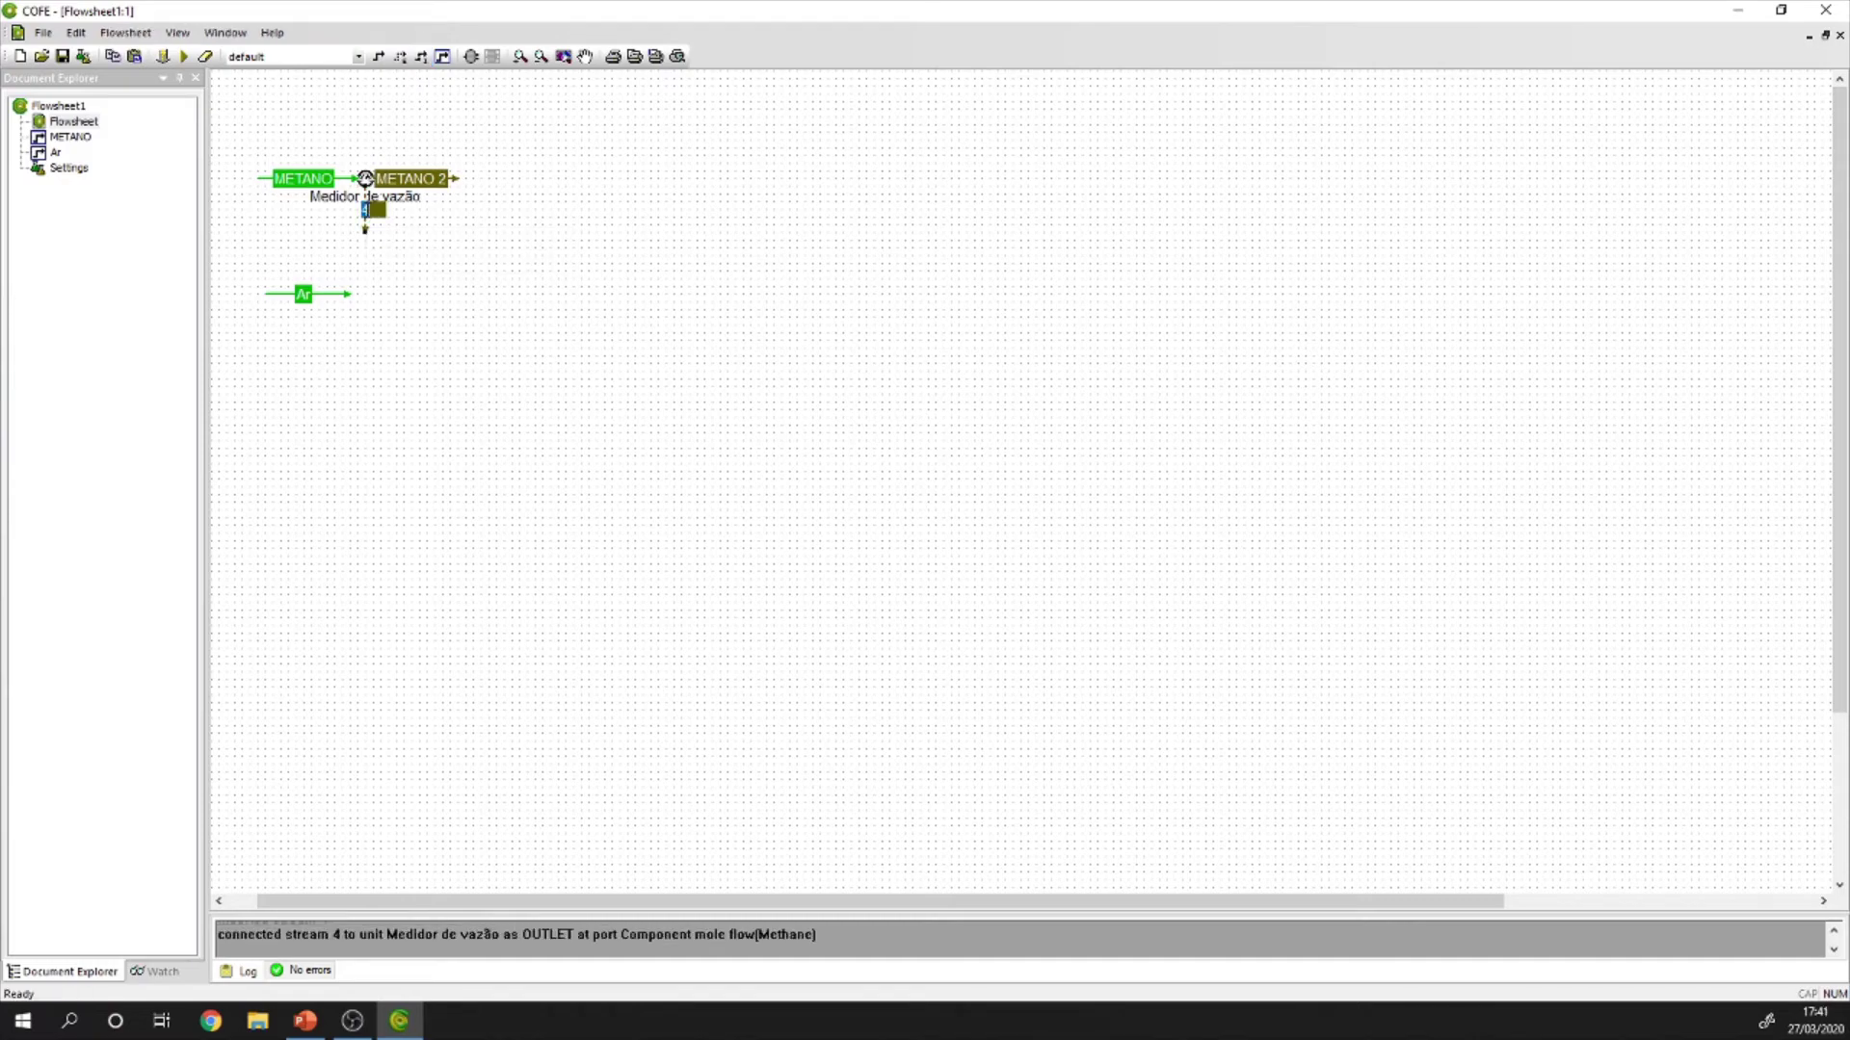
{"action": "type", "text": "n_metano"}
{"action": "key", "text": "Return"}
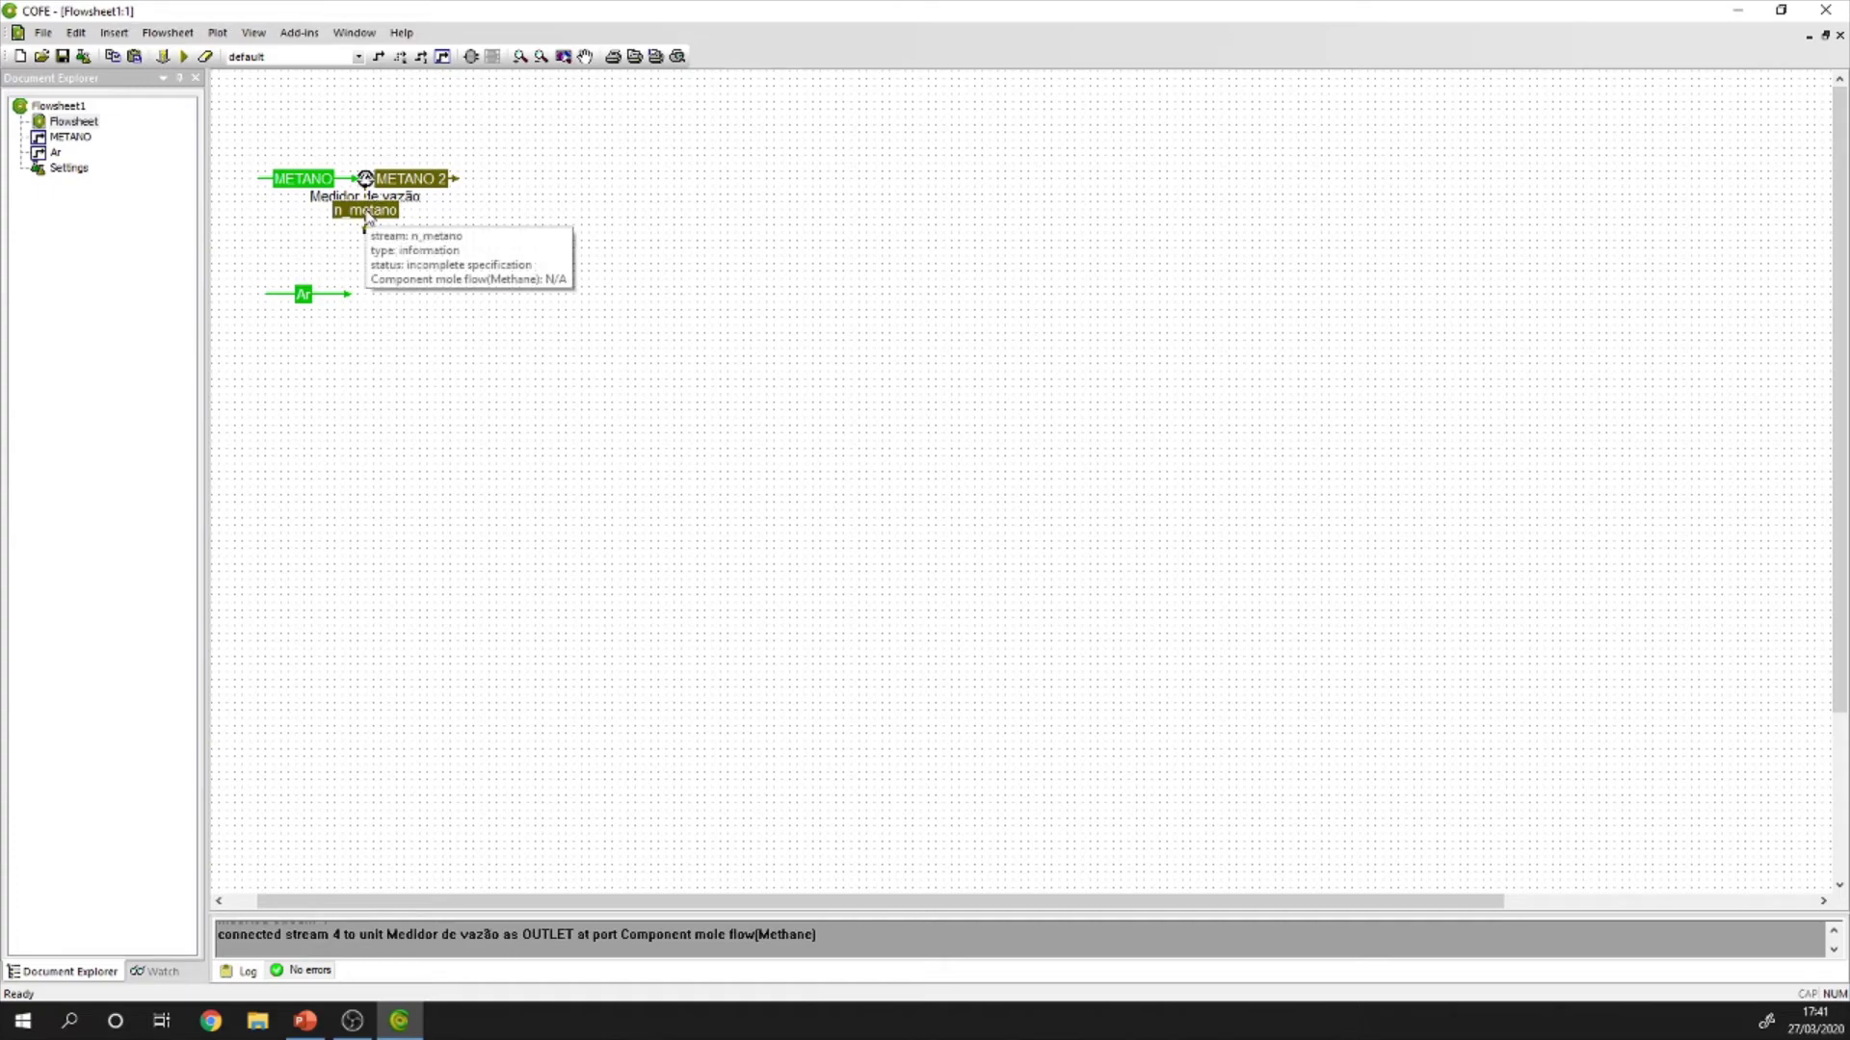
Move the Medidor de vazão label above its unit icon and solve the flowsheet.
{"action": "right_click", "coordinate": [412, 201]}
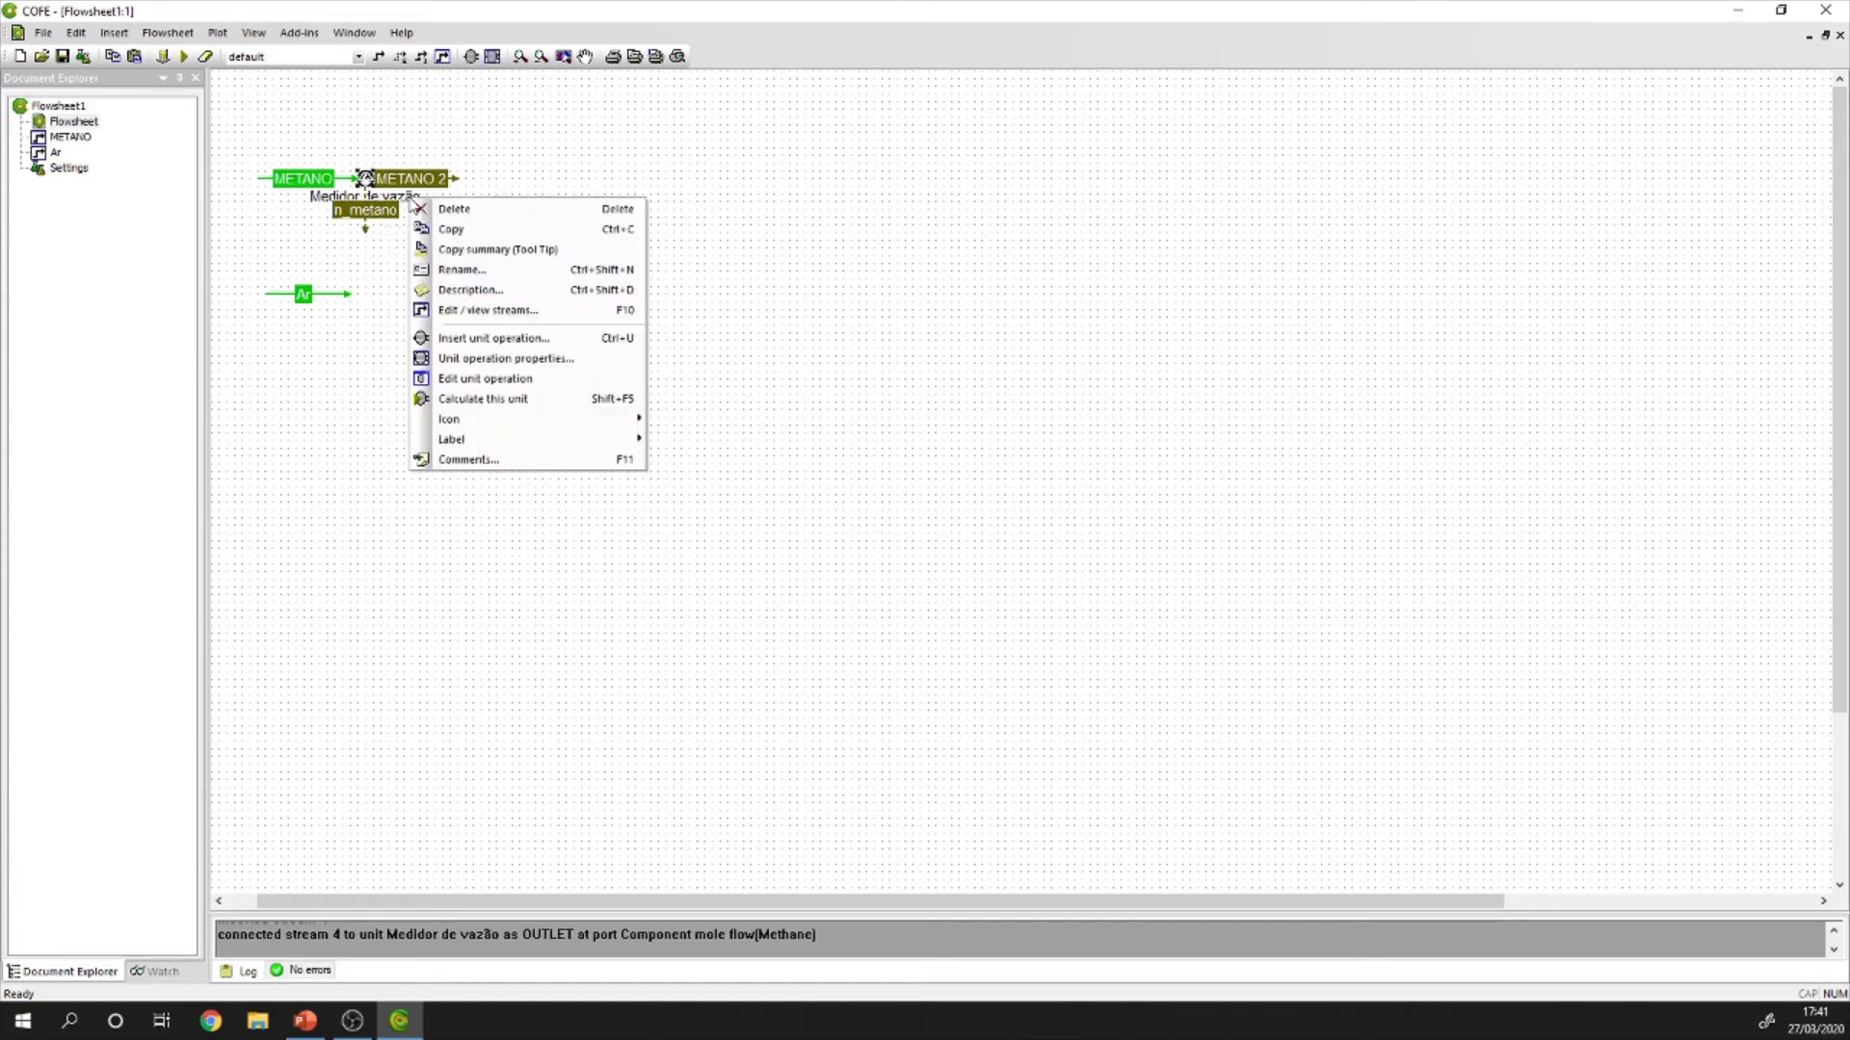
{"action": "mouse_move", "coordinate": [547, 449]}
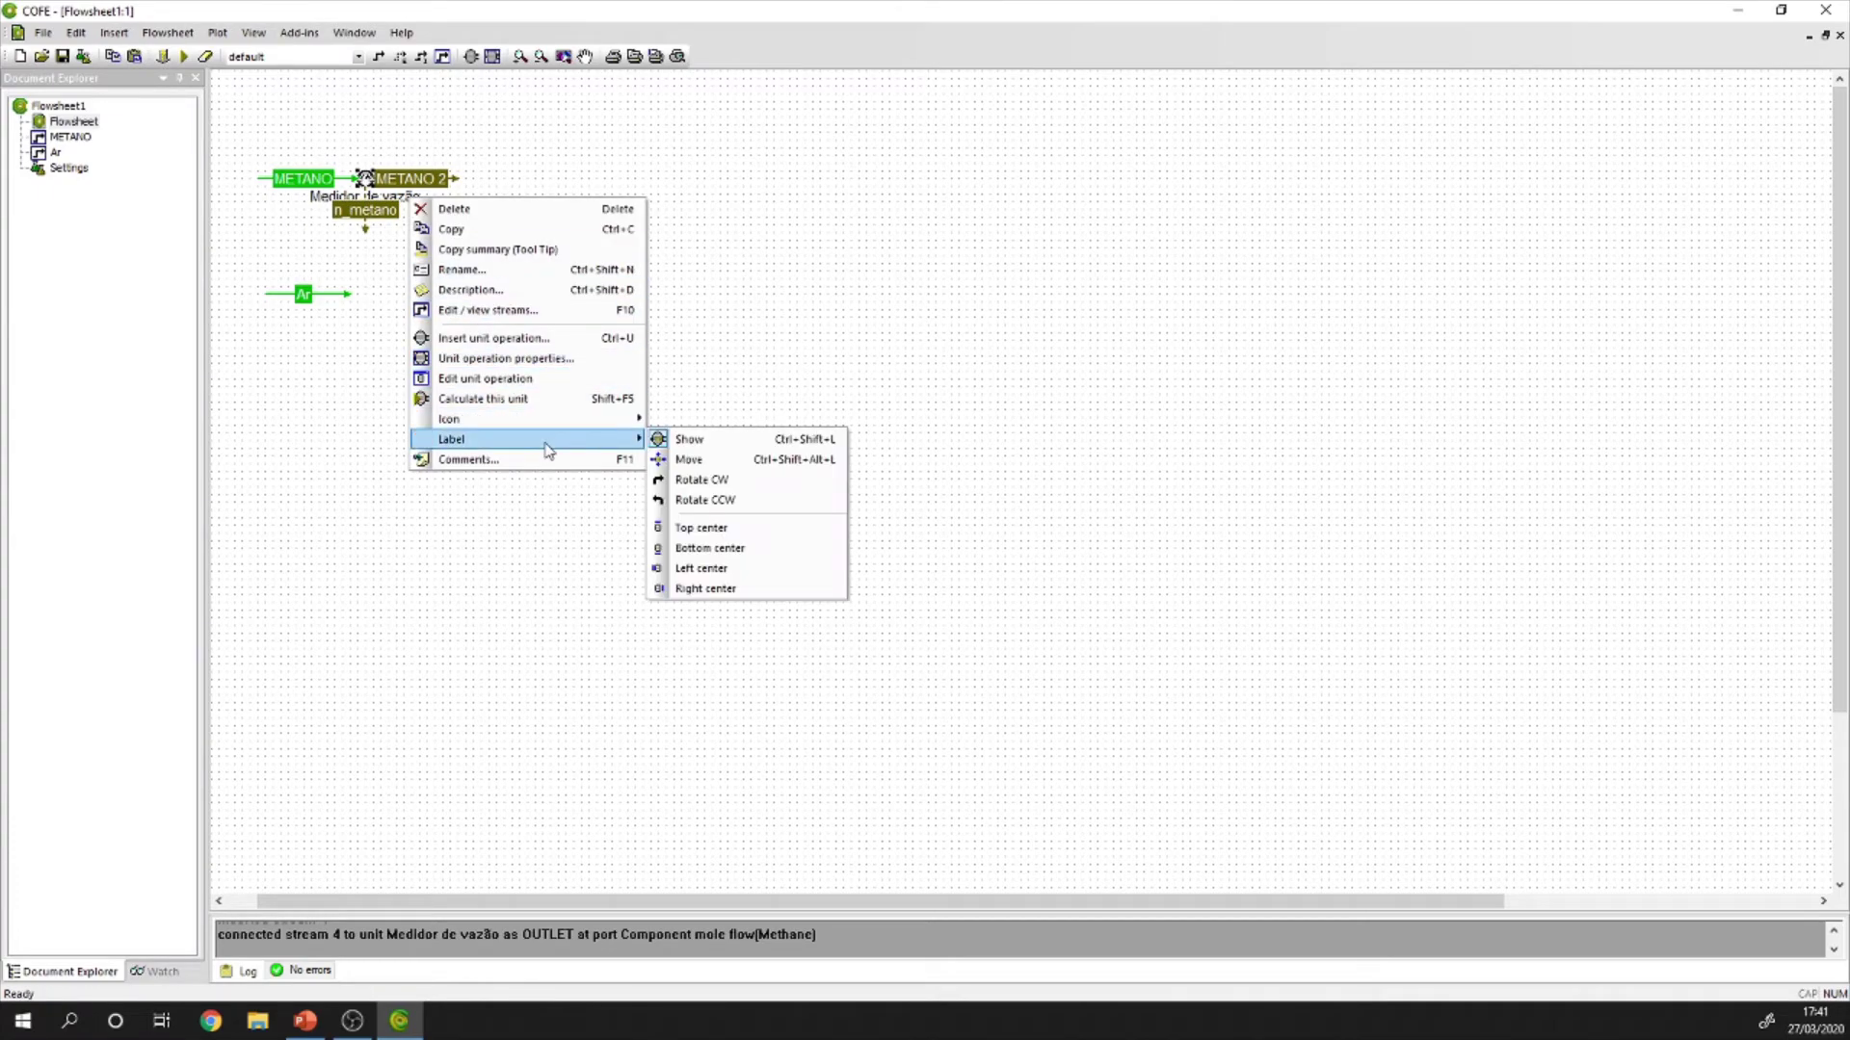
{"action": "left_click", "coordinate": [707, 459]}
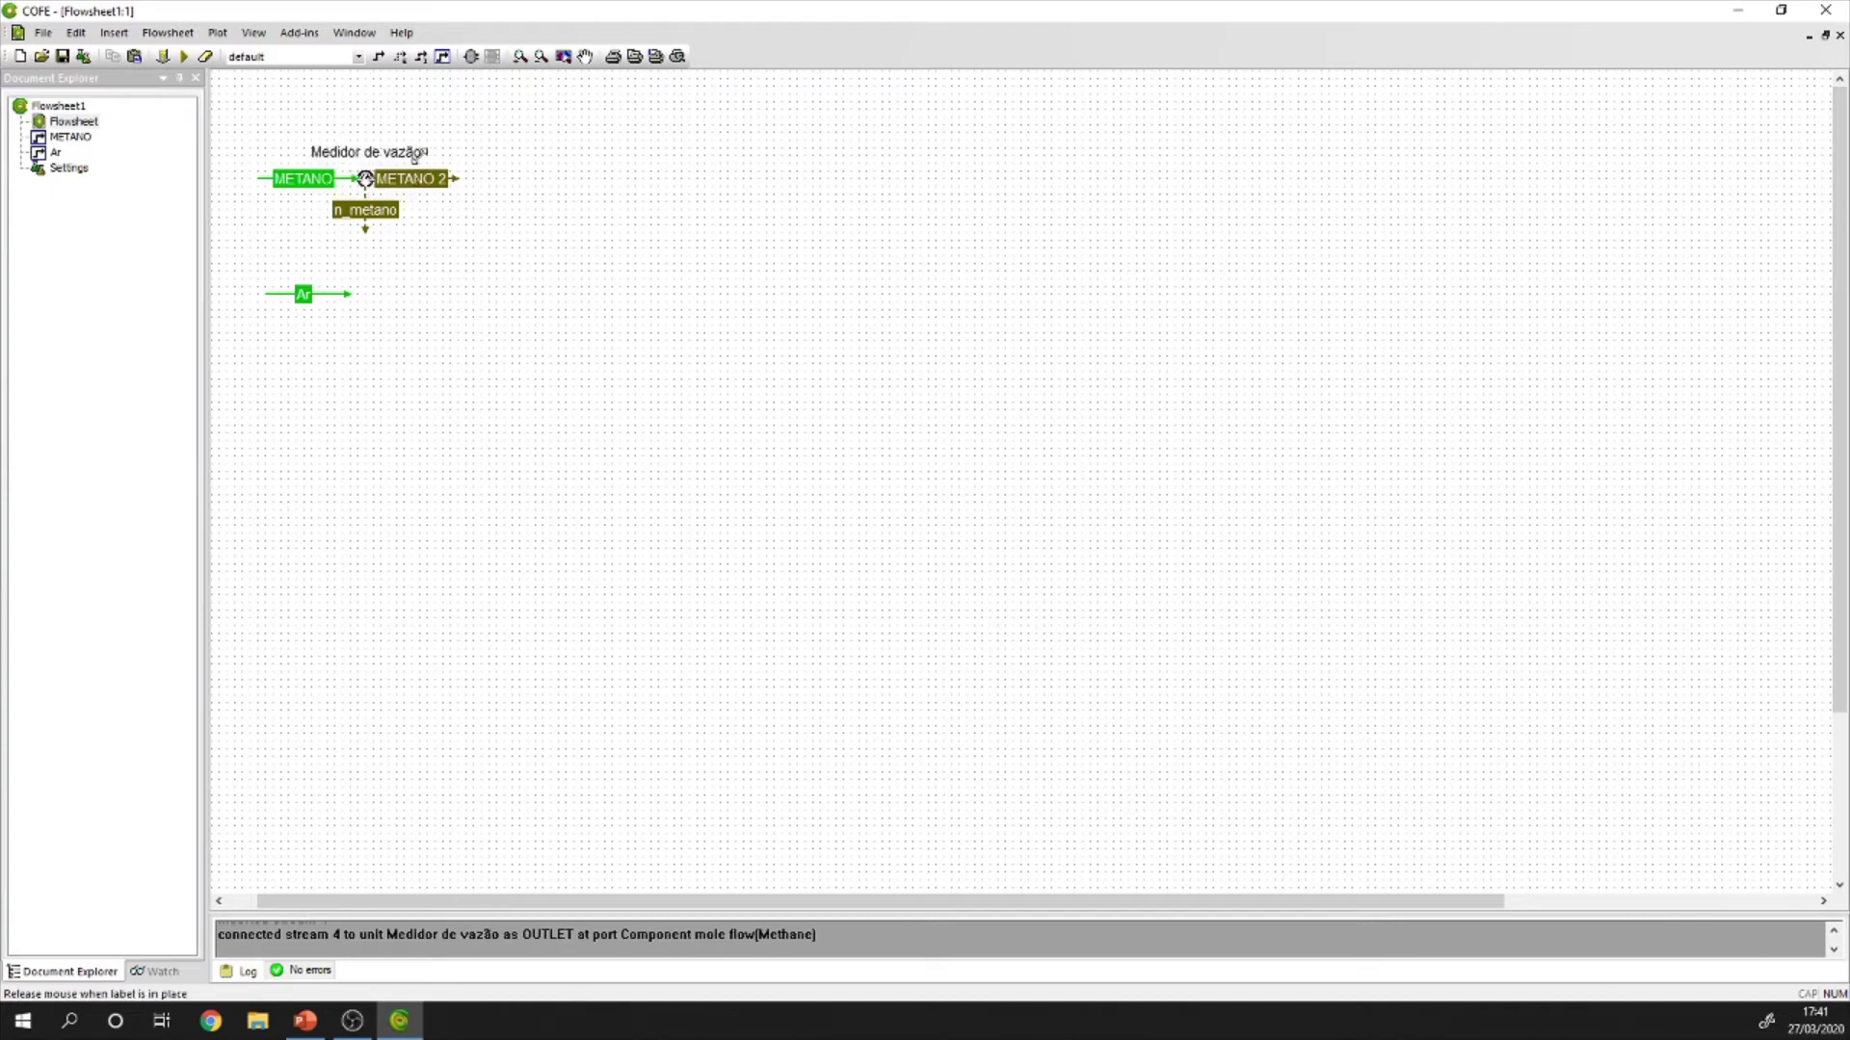
{"action": "left_click", "coordinate": [412, 158]}
{"action": "left_click", "coordinate": [183, 55]}
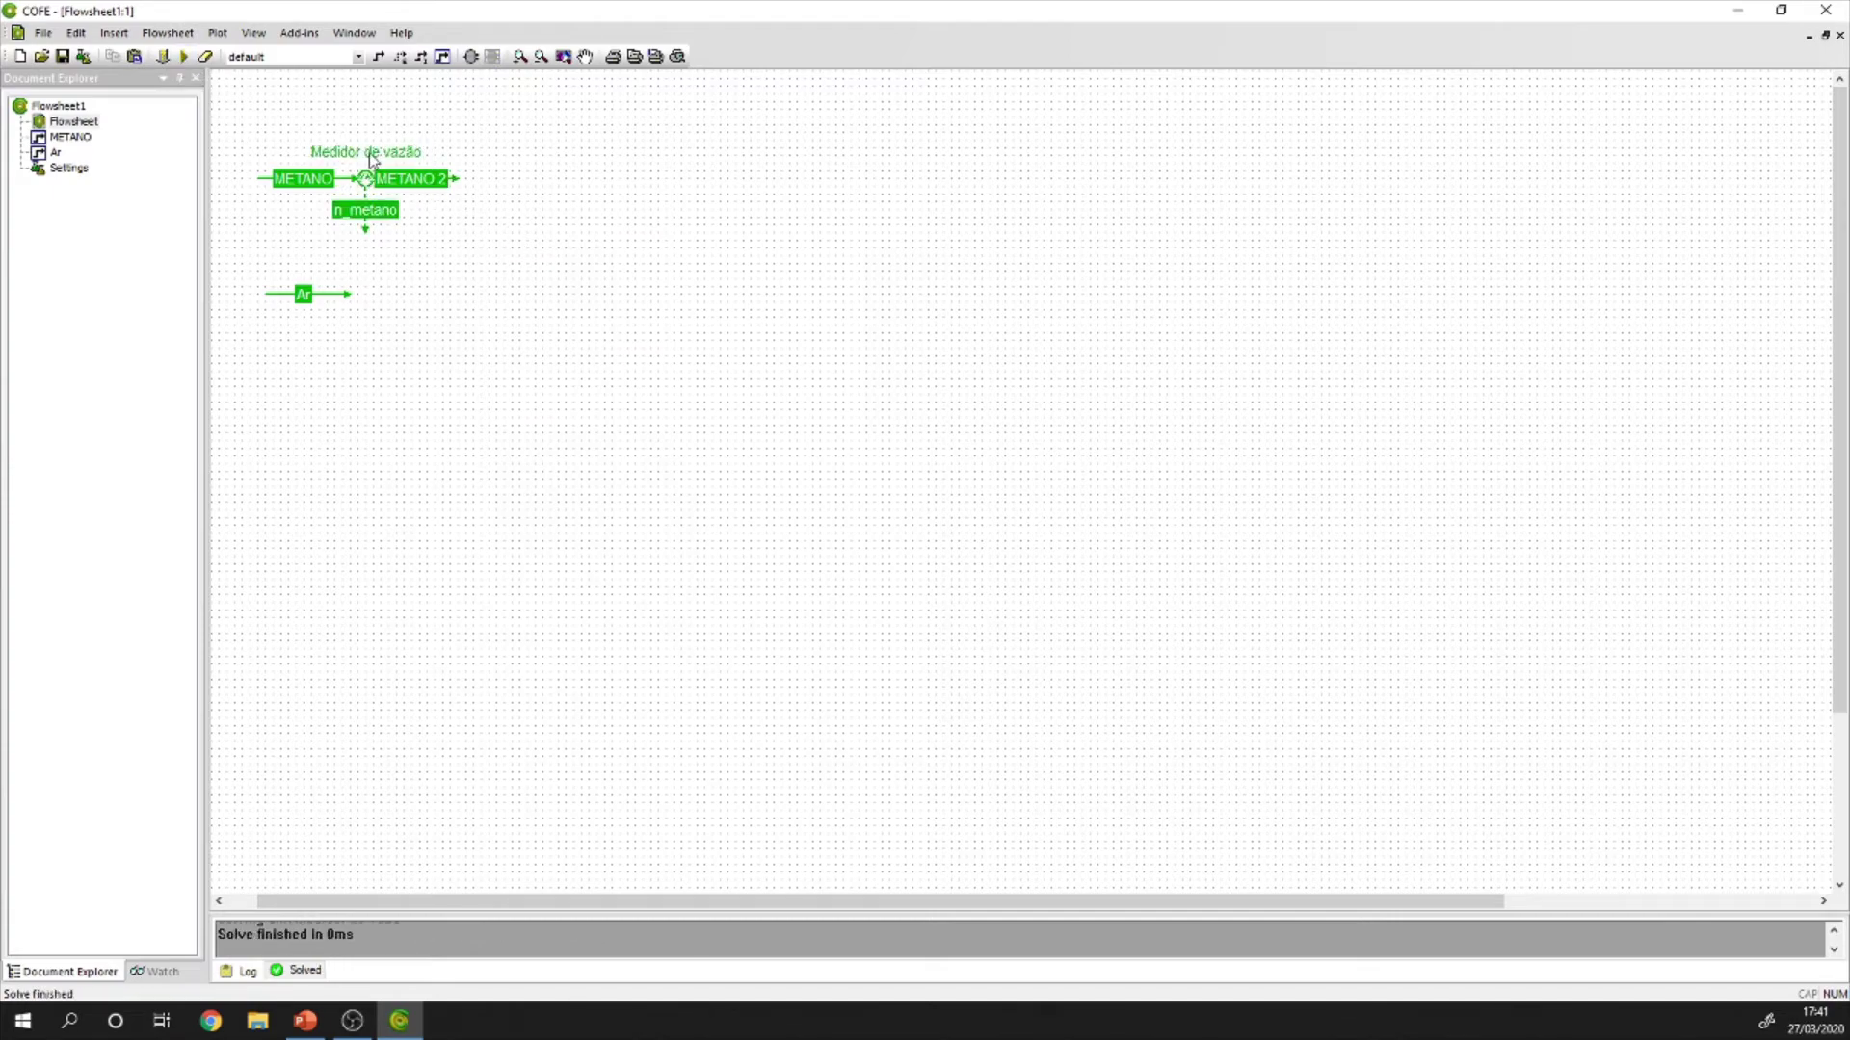
{"action": "mouse_move", "coordinate": [366, 215]}
Insert an InformationCalculator unit just below the n_metano stream and name it Cálculo da vazão.
{"action": "left_click", "coordinate": [469, 56]}
{"action": "left_click", "coordinate": [372, 227]}
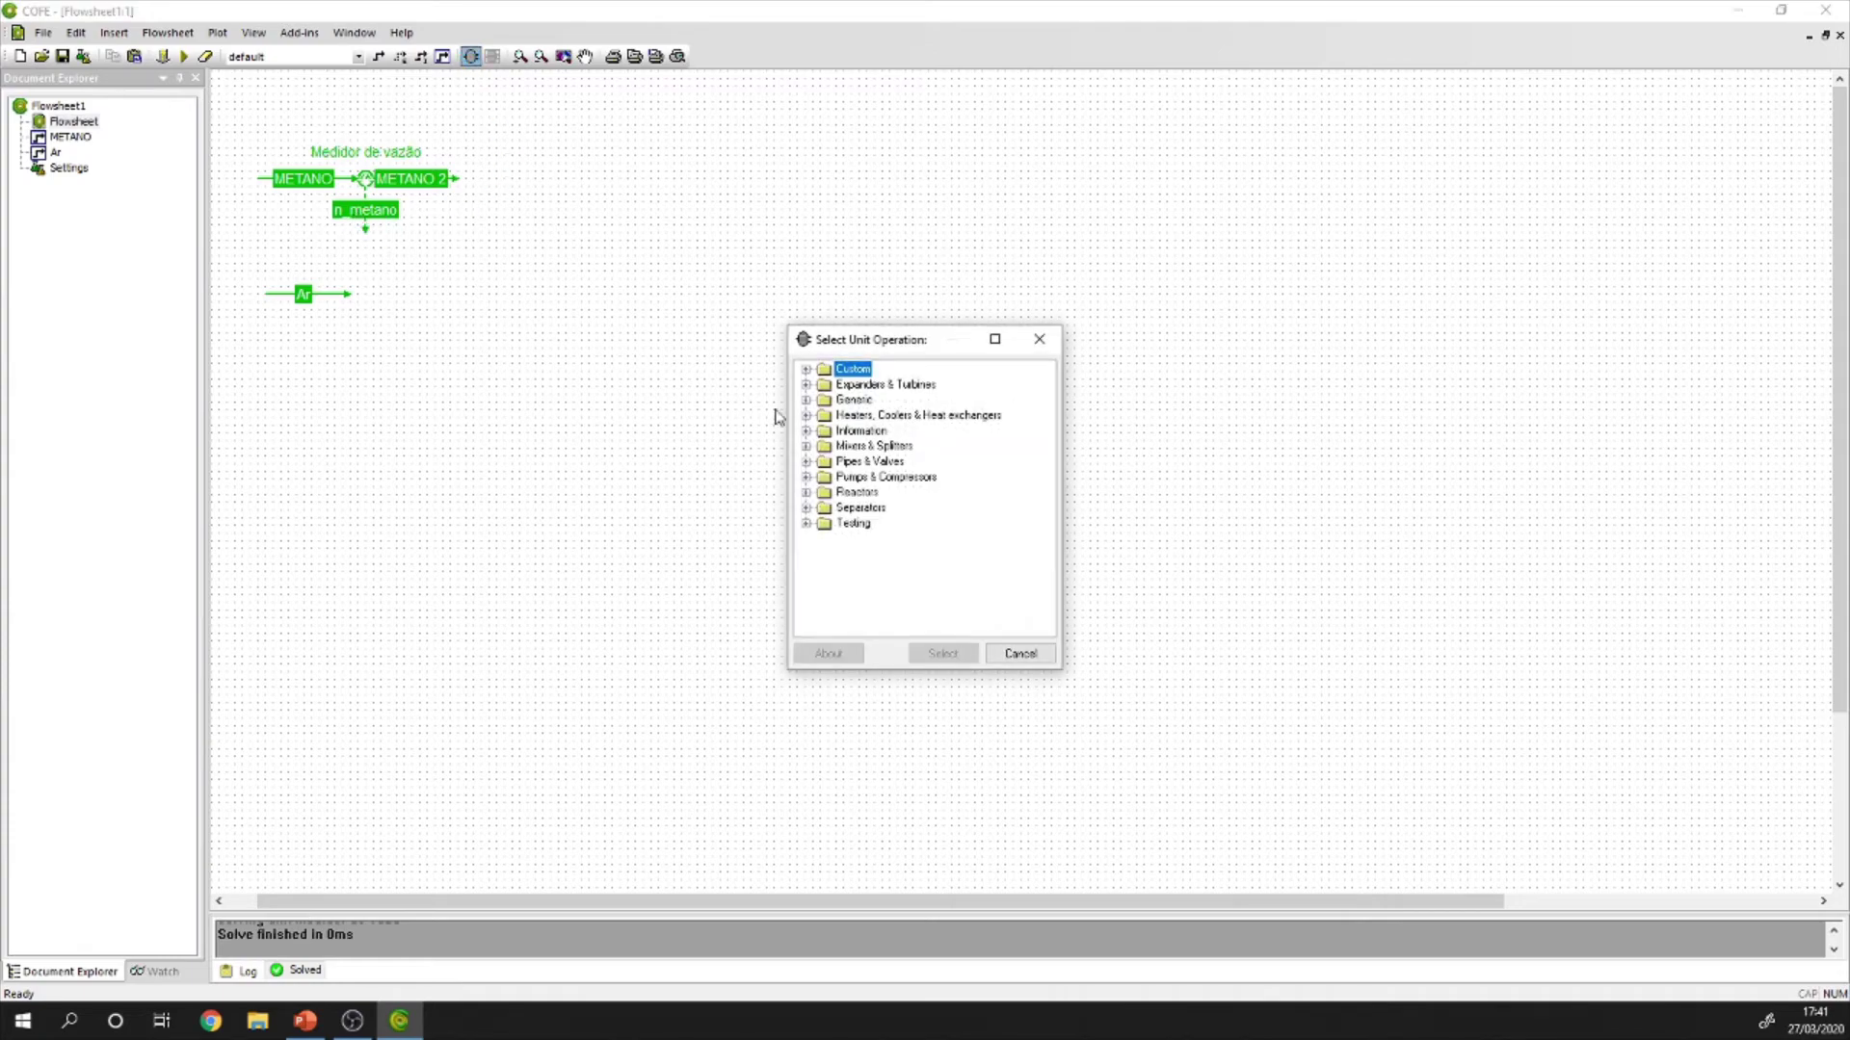
{"action": "left_click", "coordinate": [806, 431]}
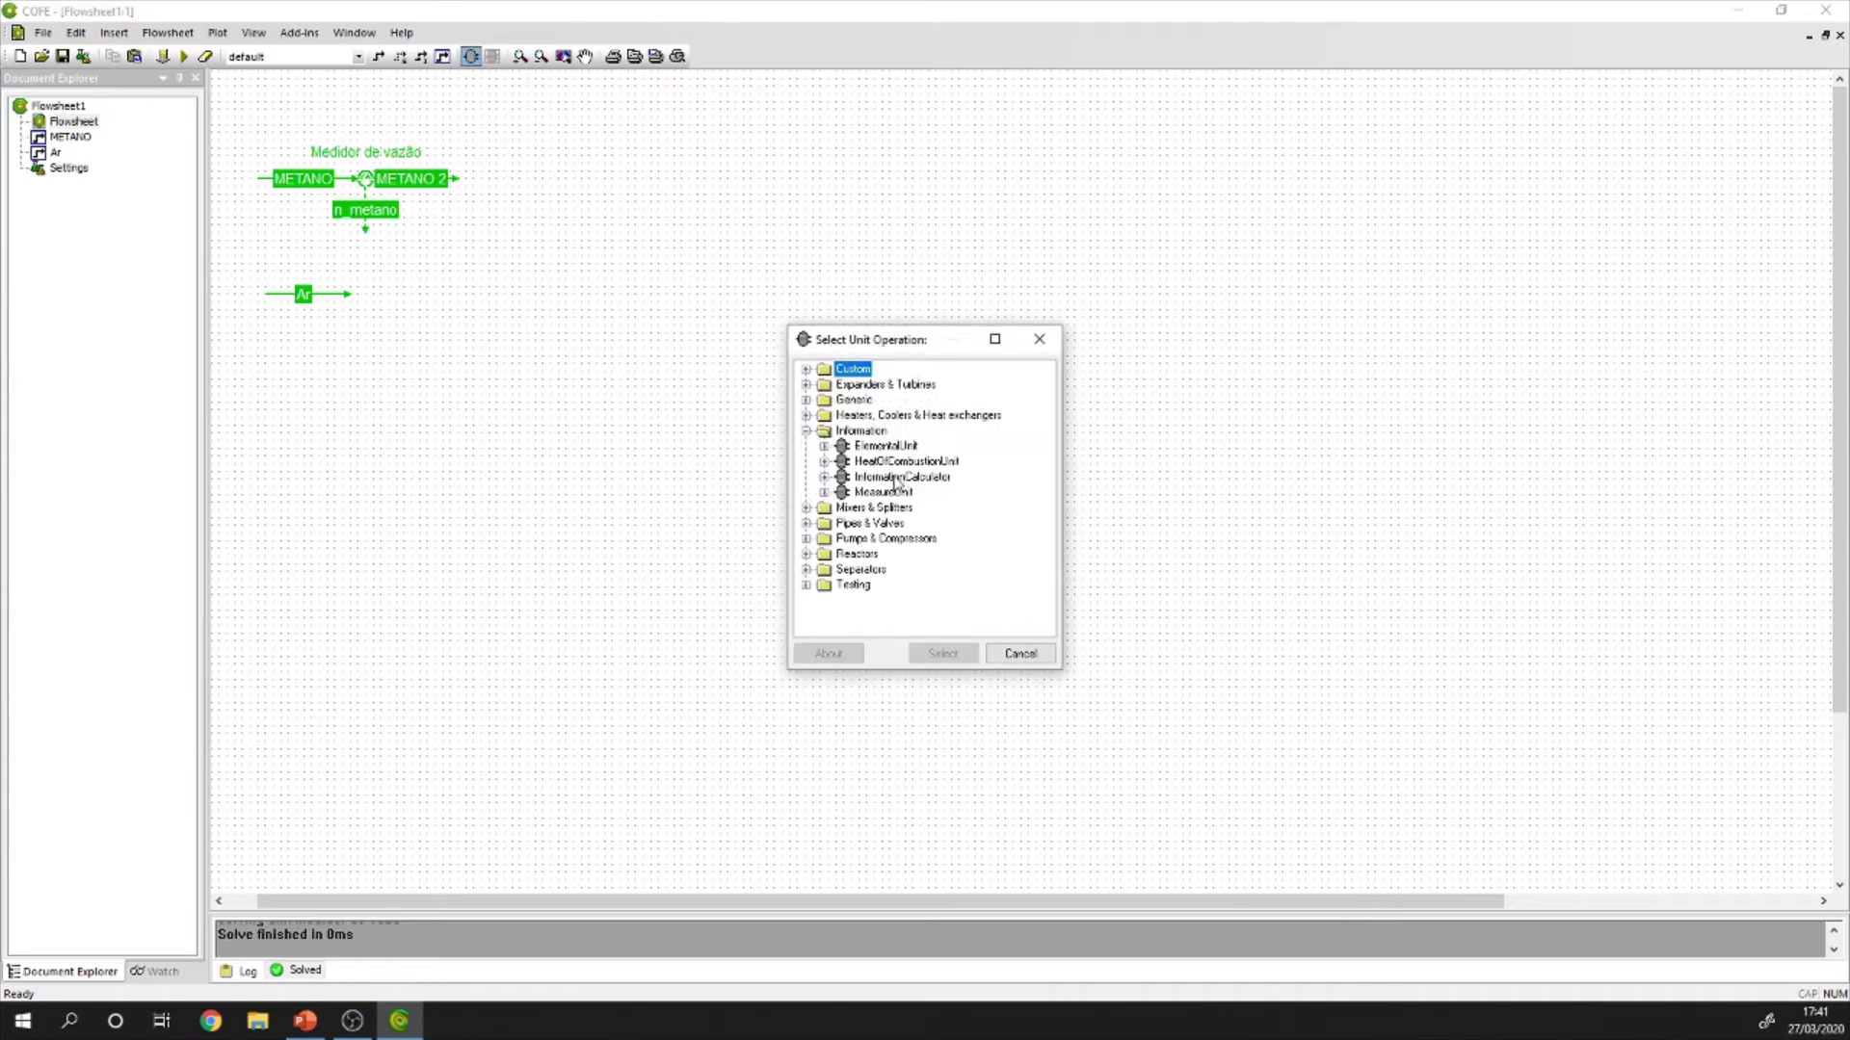
{"action": "left_click", "coordinate": [947, 479]}
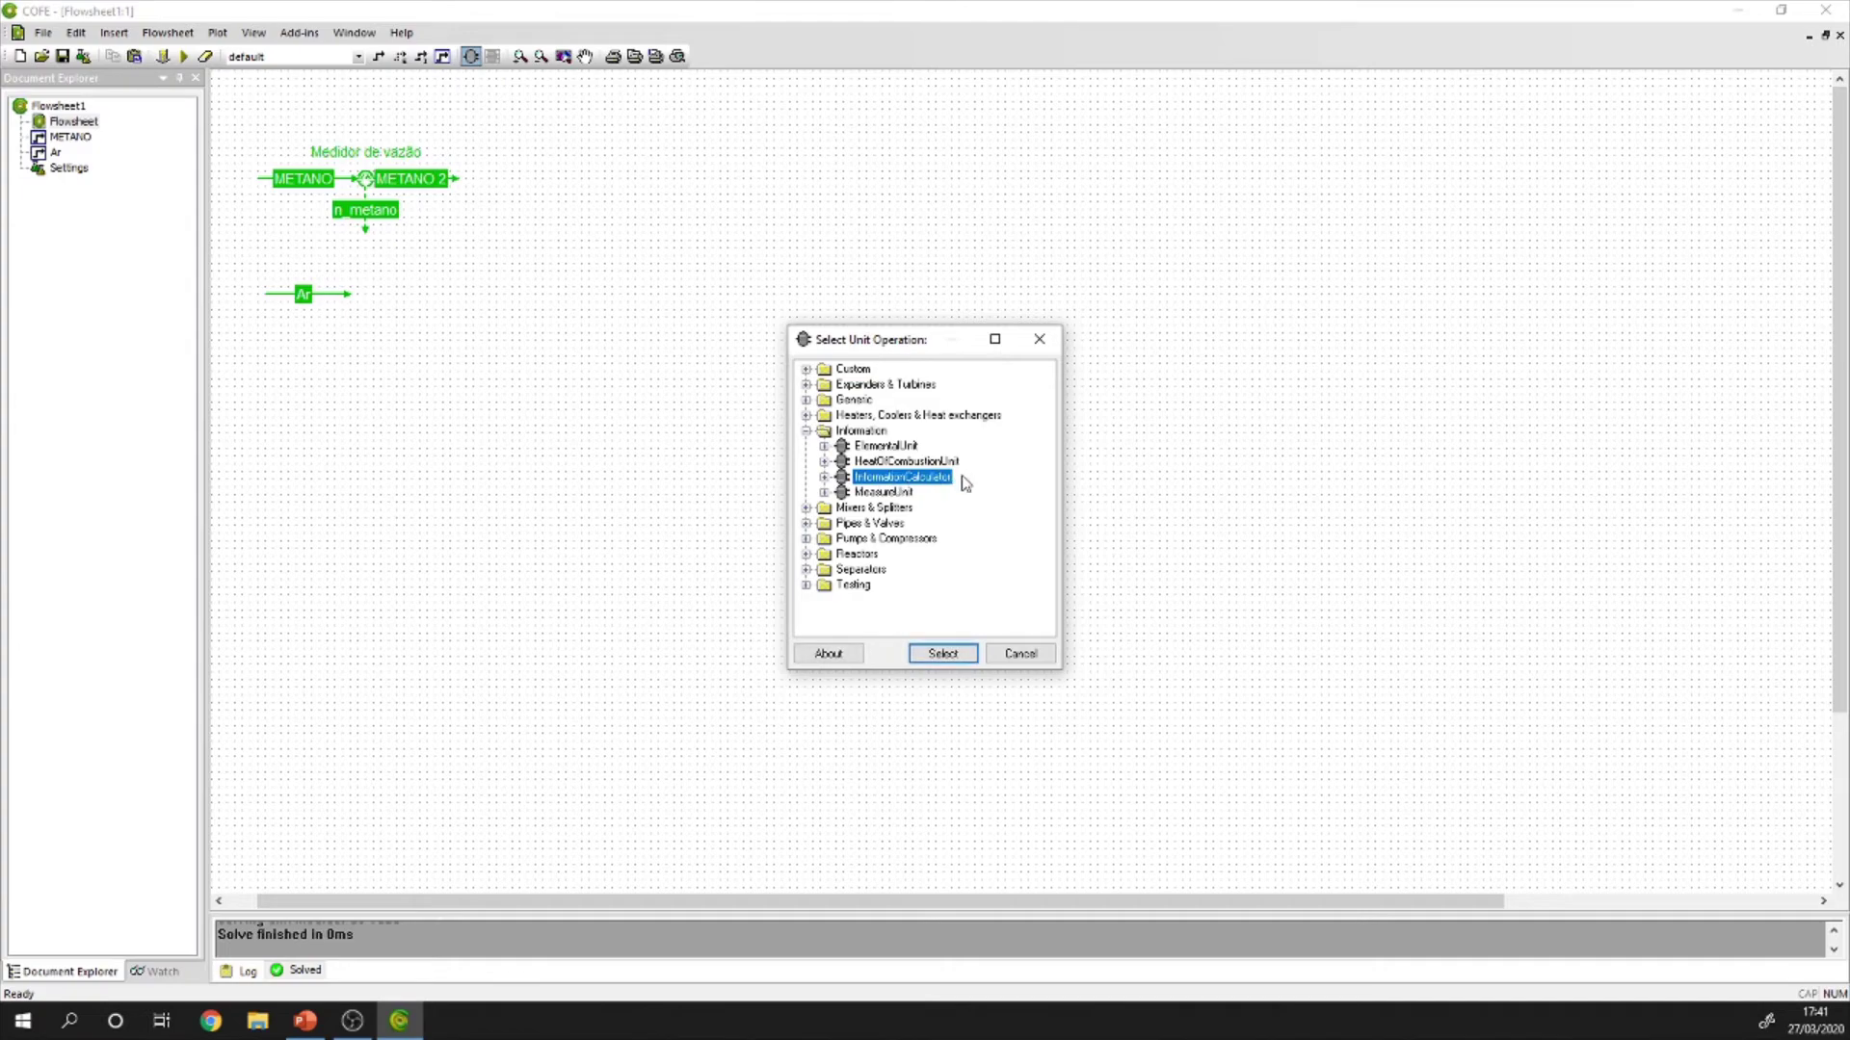
{"action": "left_click", "coordinate": [961, 655]}
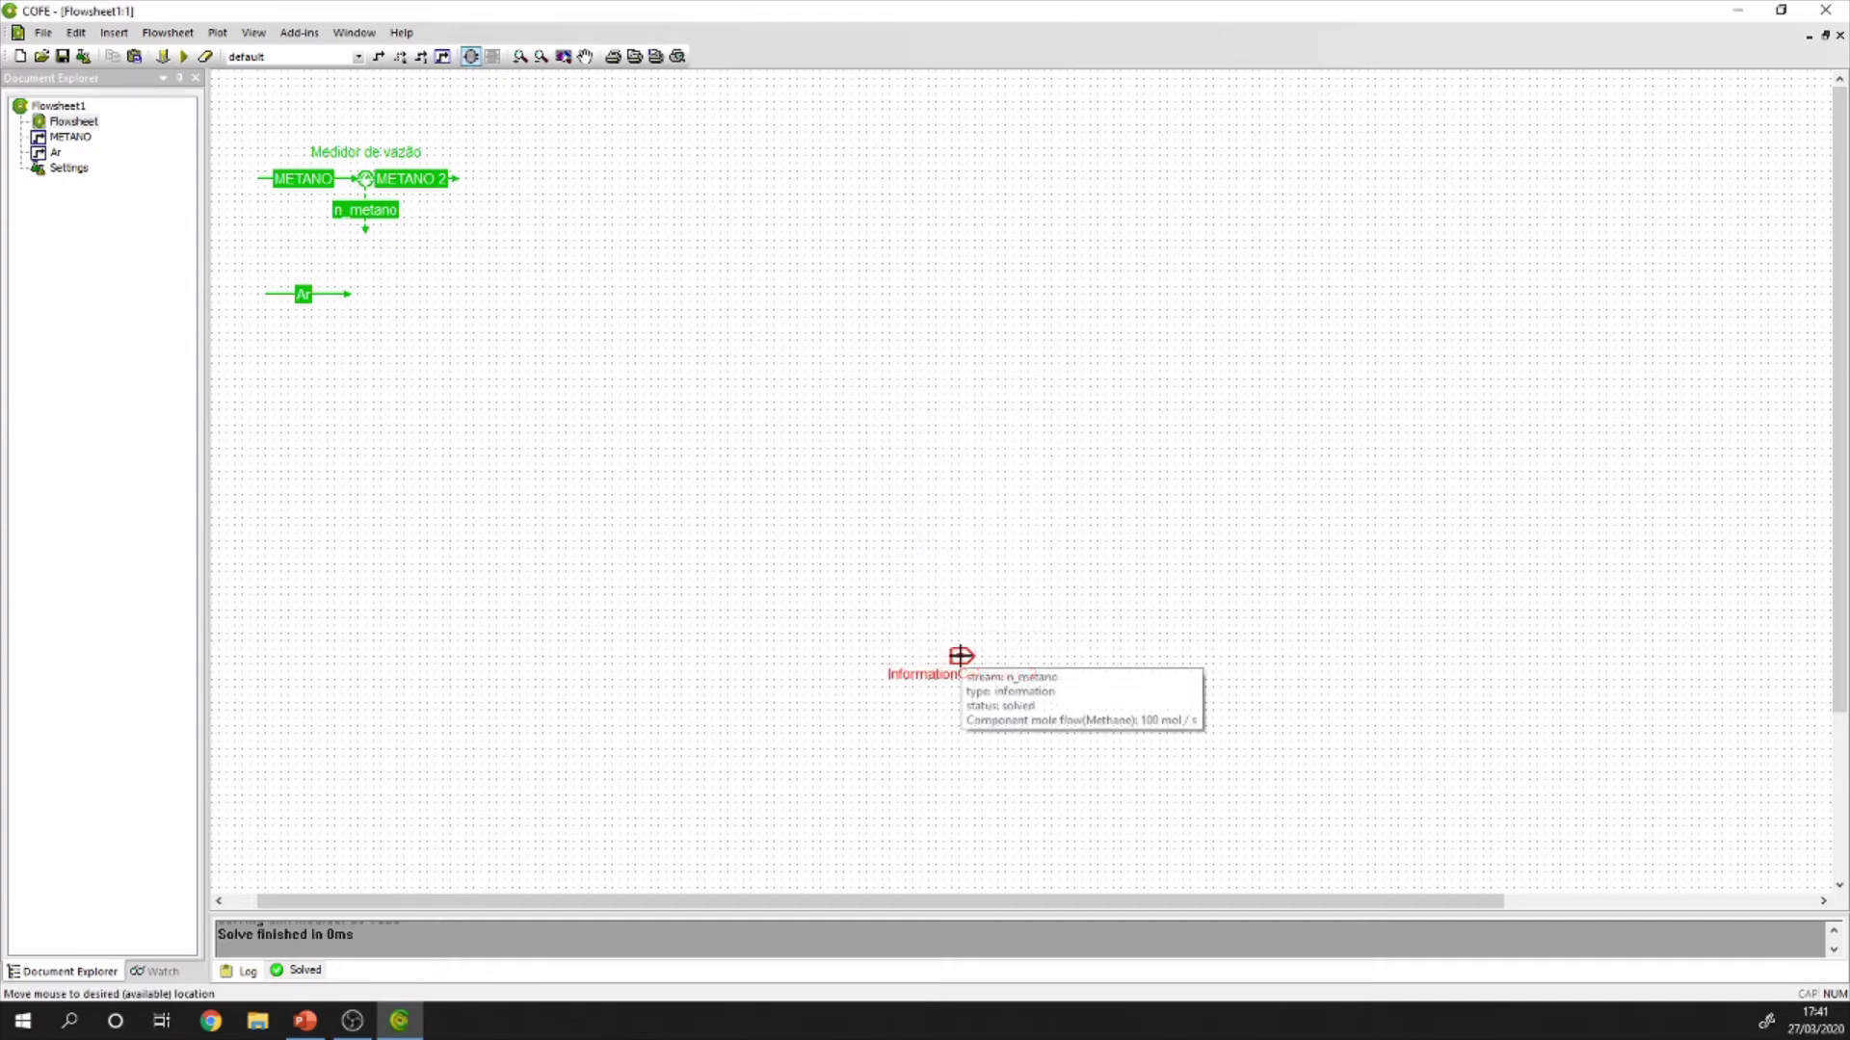
{"action": "left_click", "coordinate": [369, 249]}
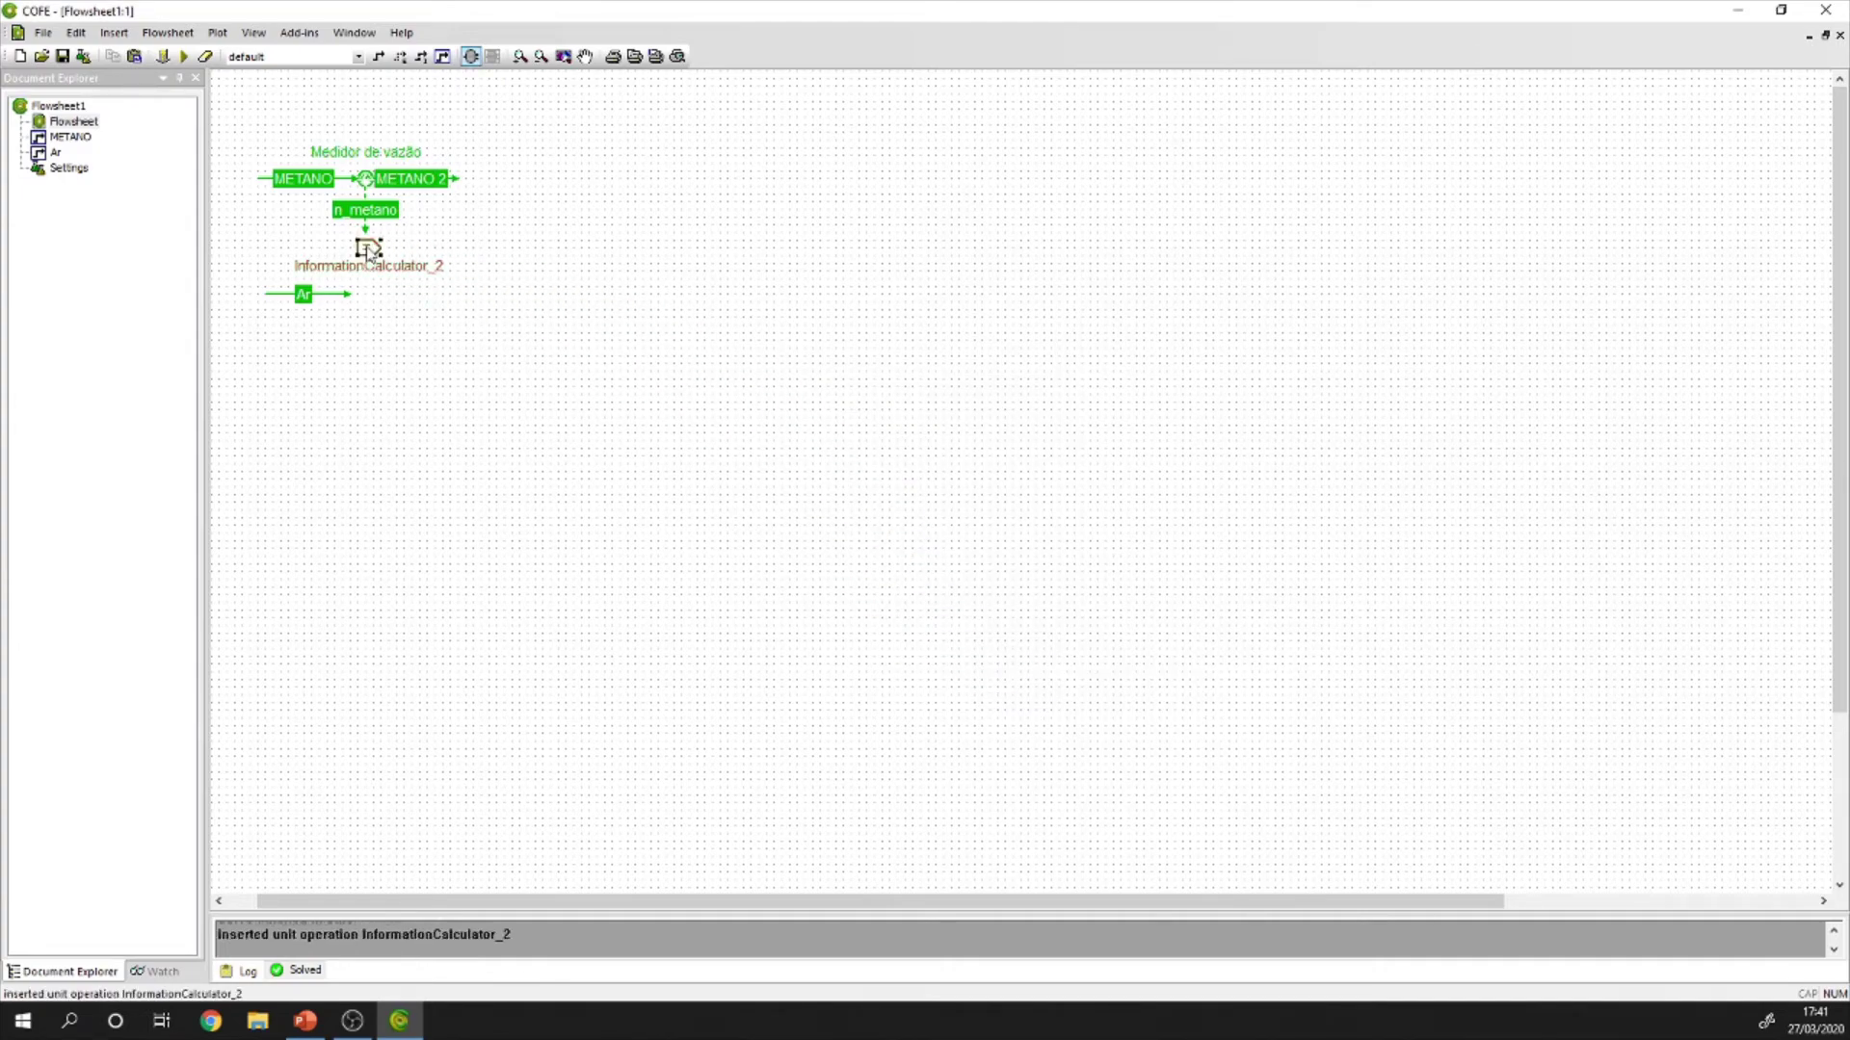
{"action": "left_click", "coordinate": [376, 267]}
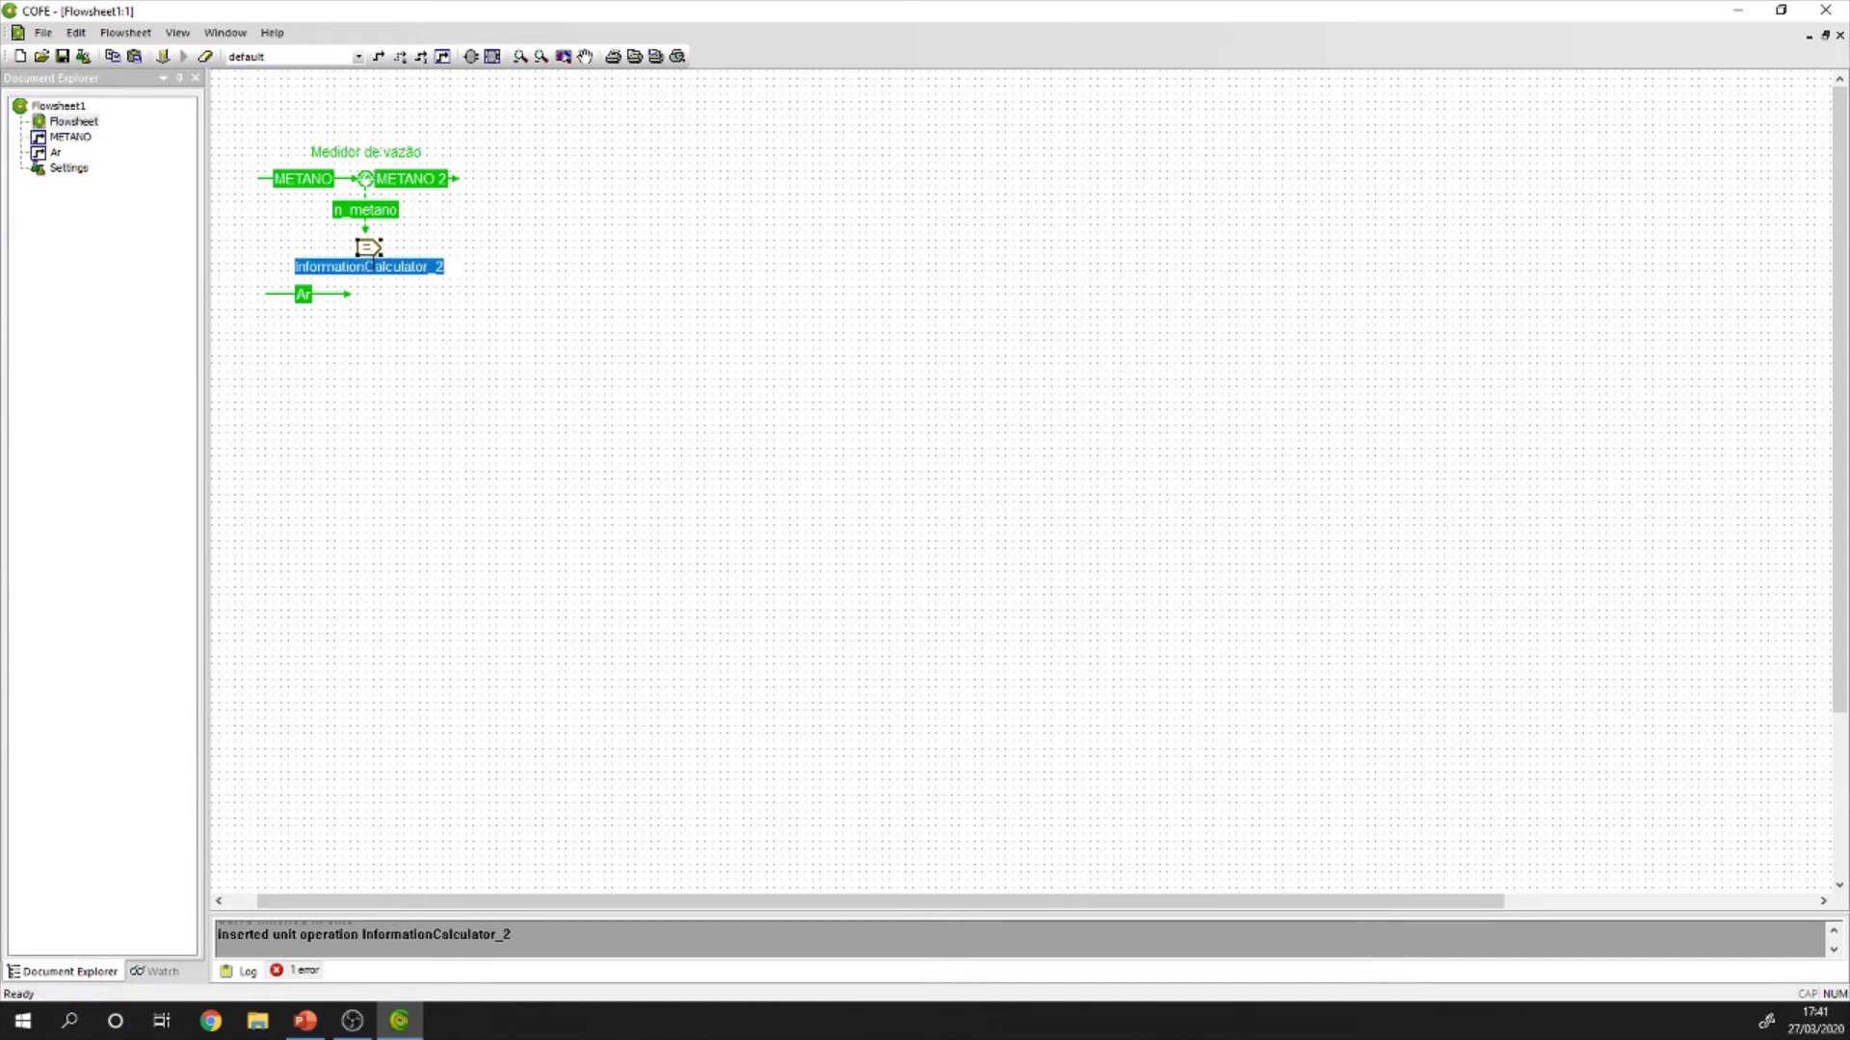
{"action": "type", "text": "Cálculo da v"}
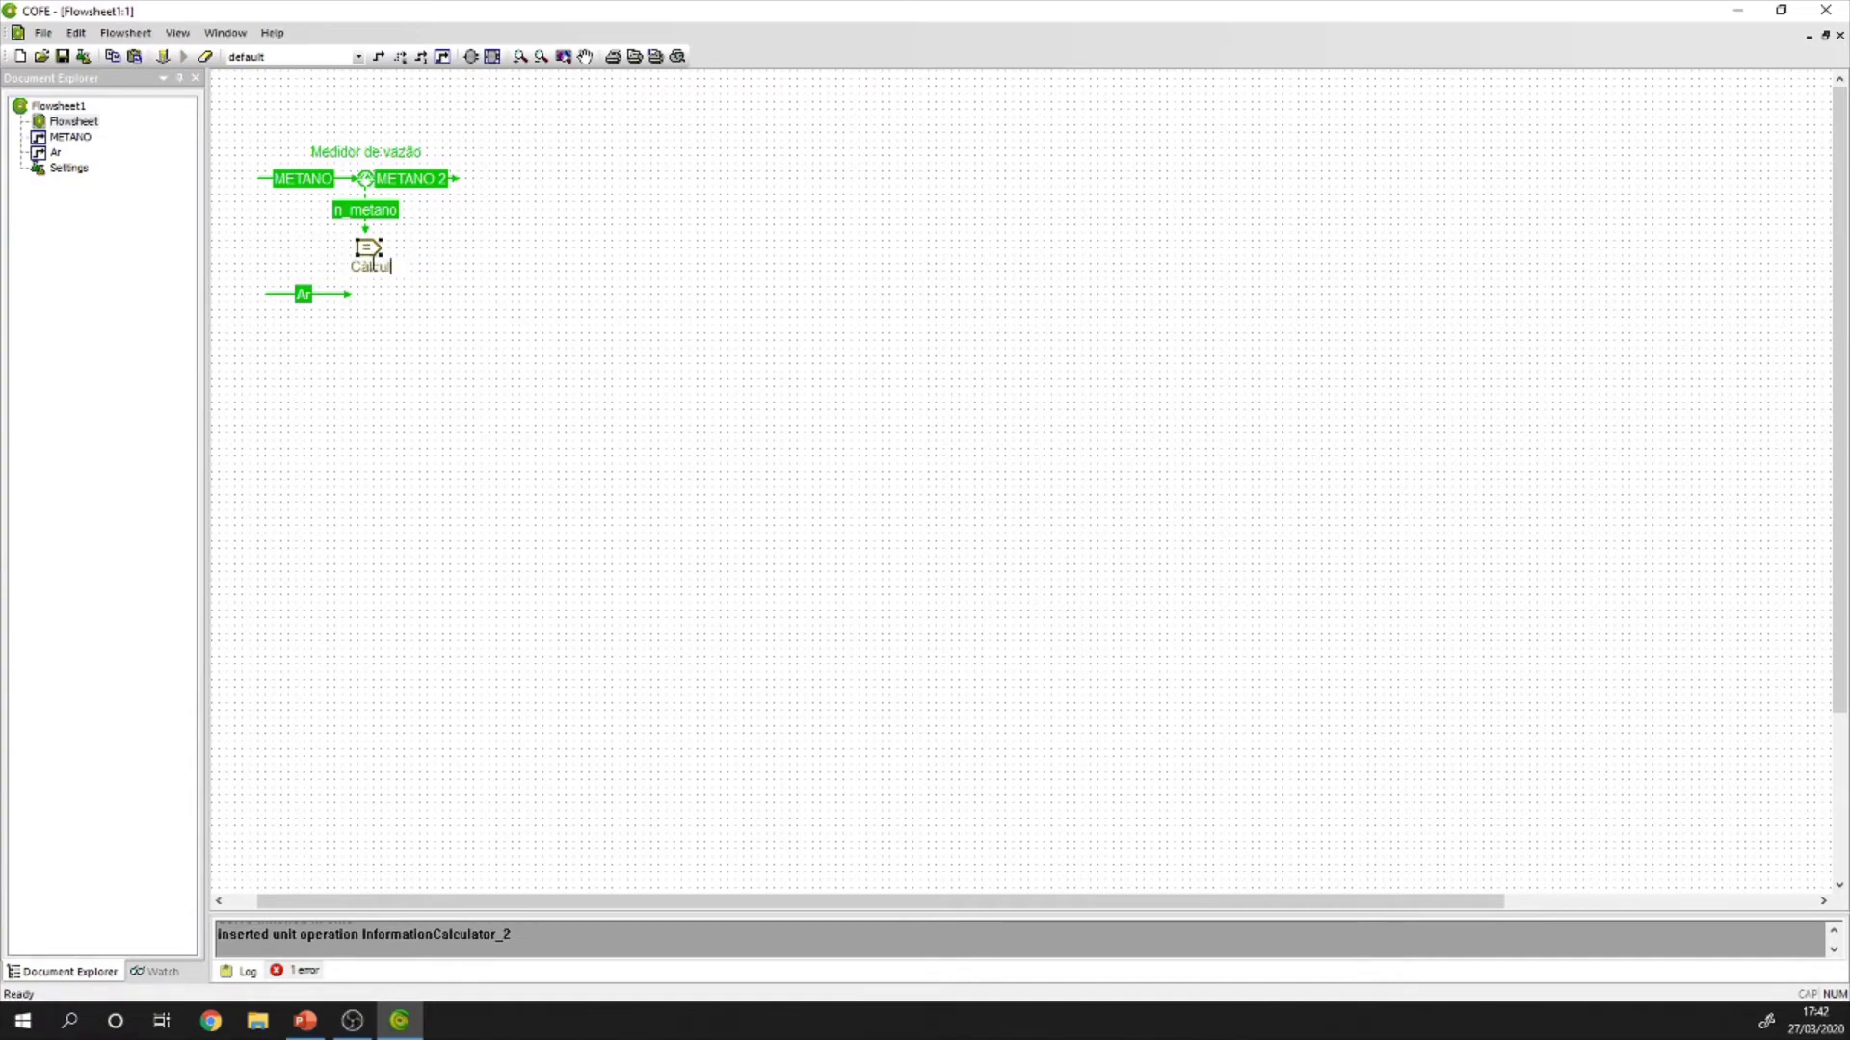
{"action": "type", "text": "ão"}
{"action": "key", "text": "Return"}
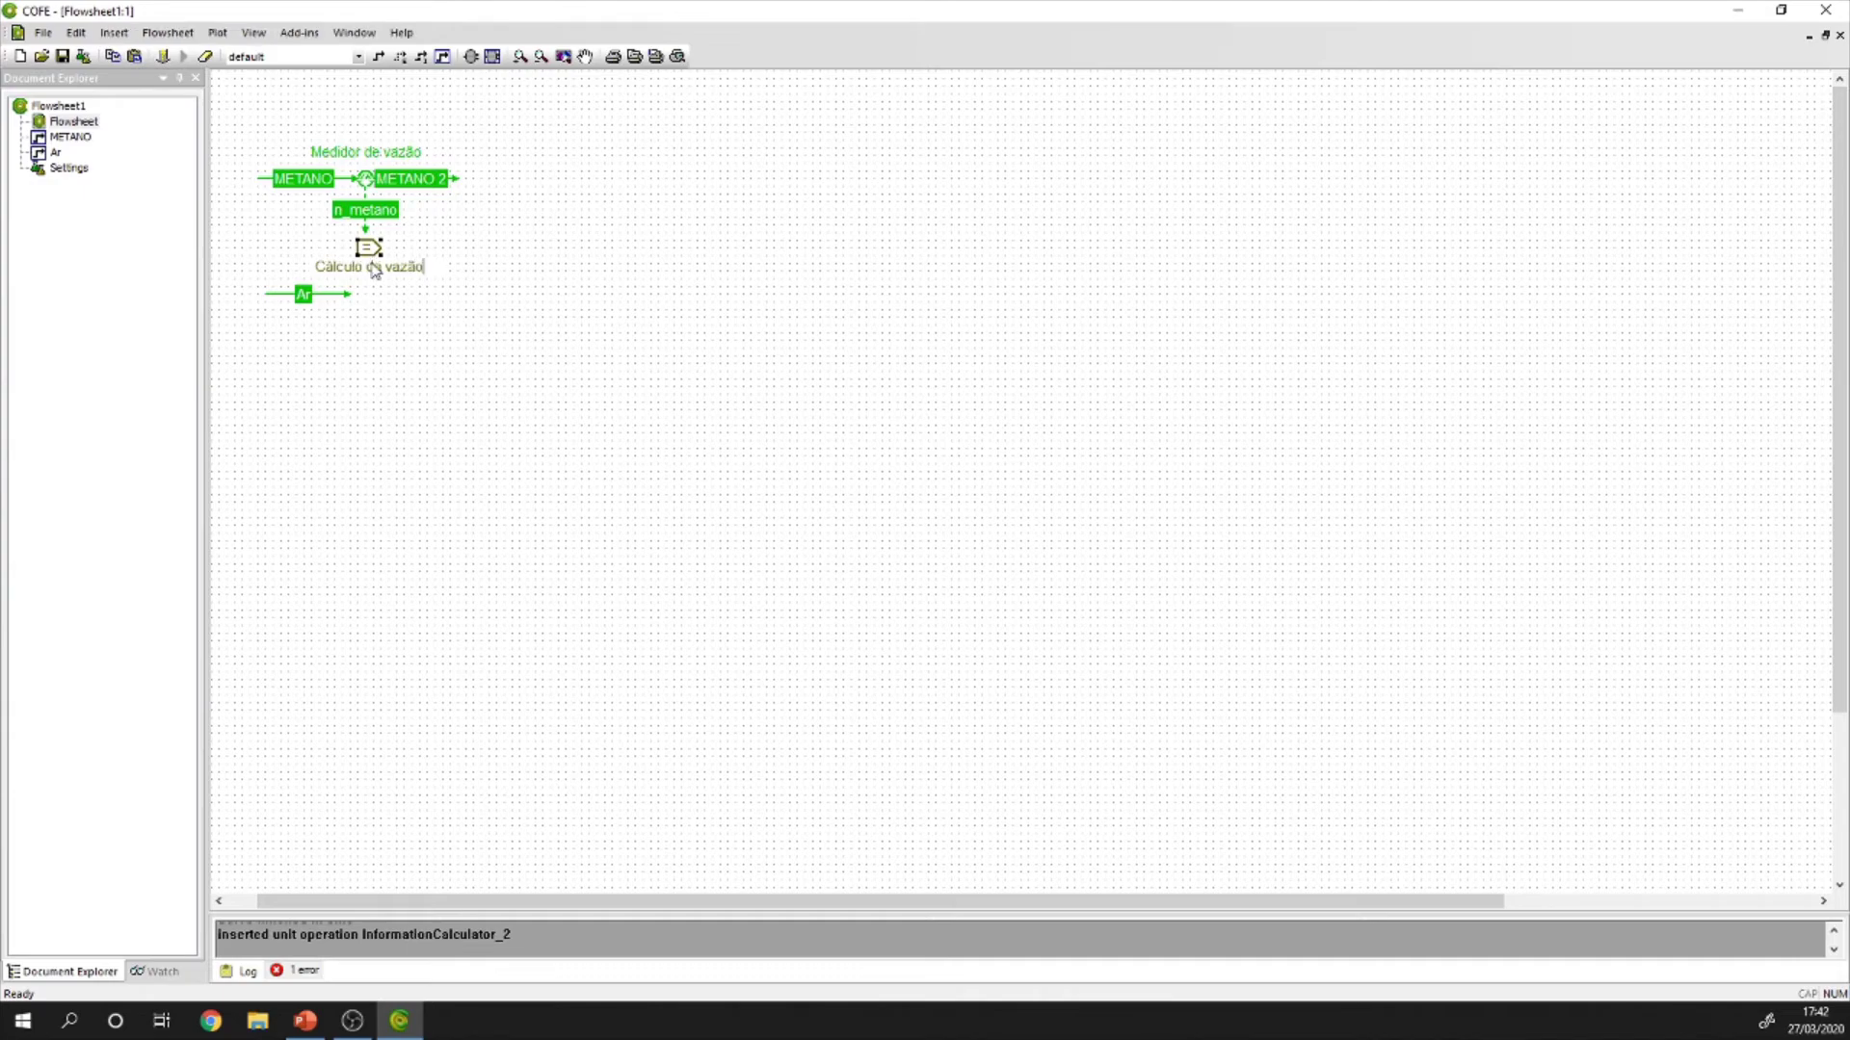
Add an input variable named n_metano with the unit mol / s to the Cálculo da vazão calculator.
{"action": "double_click", "coordinate": [367, 249]}
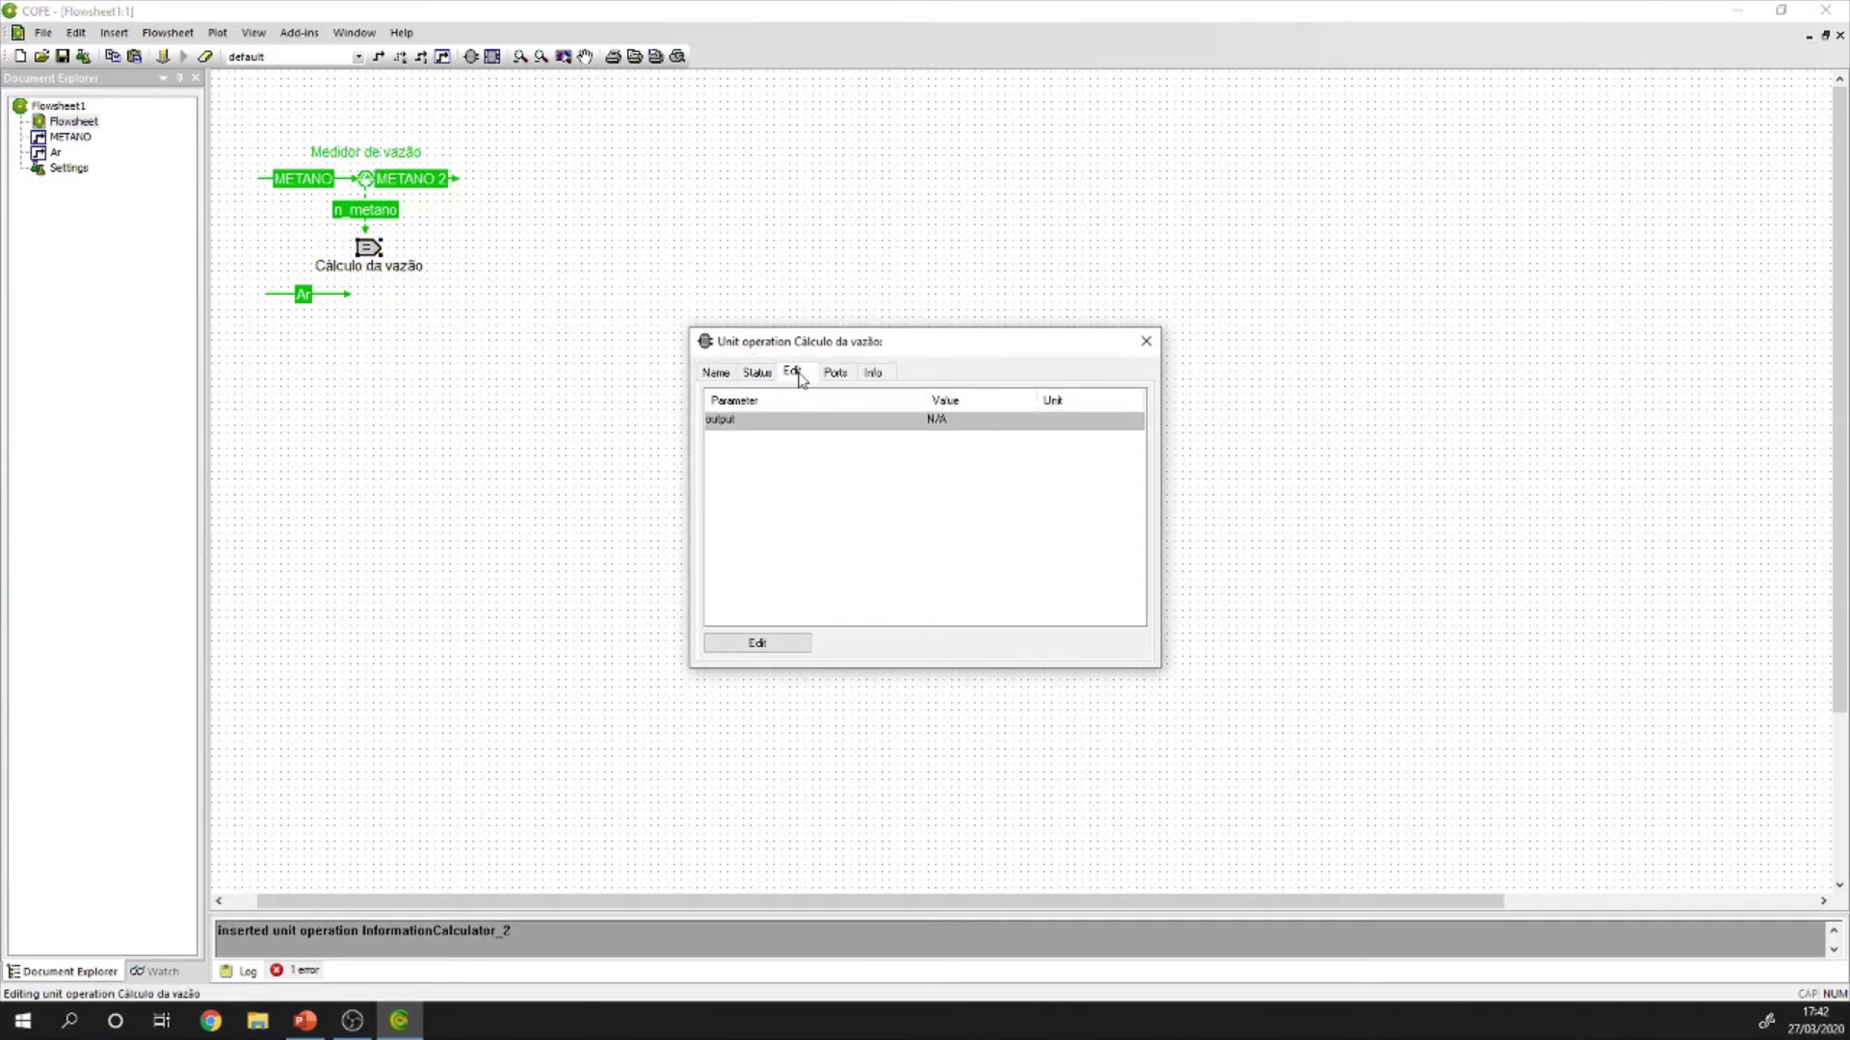
{"action": "left_click", "coordinate": [776, 652]}
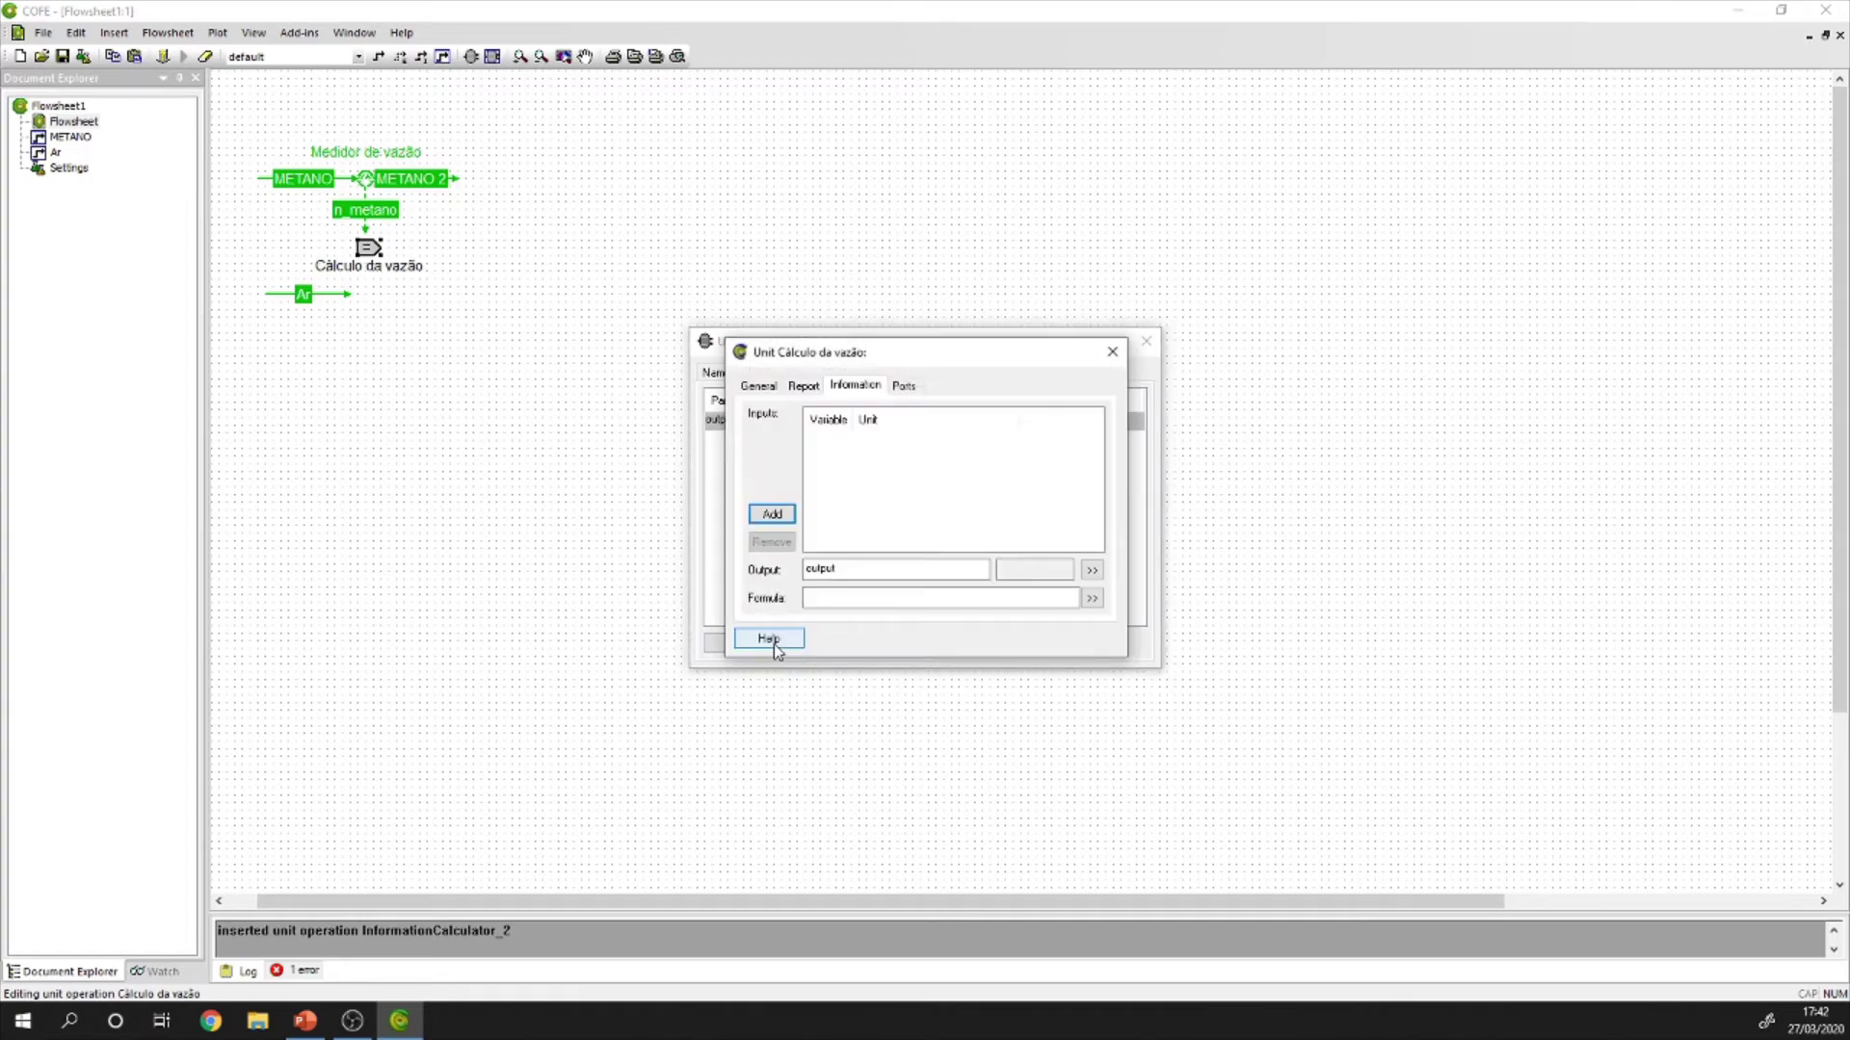
{"action": "left_click", "coordinate": [774, 515]}
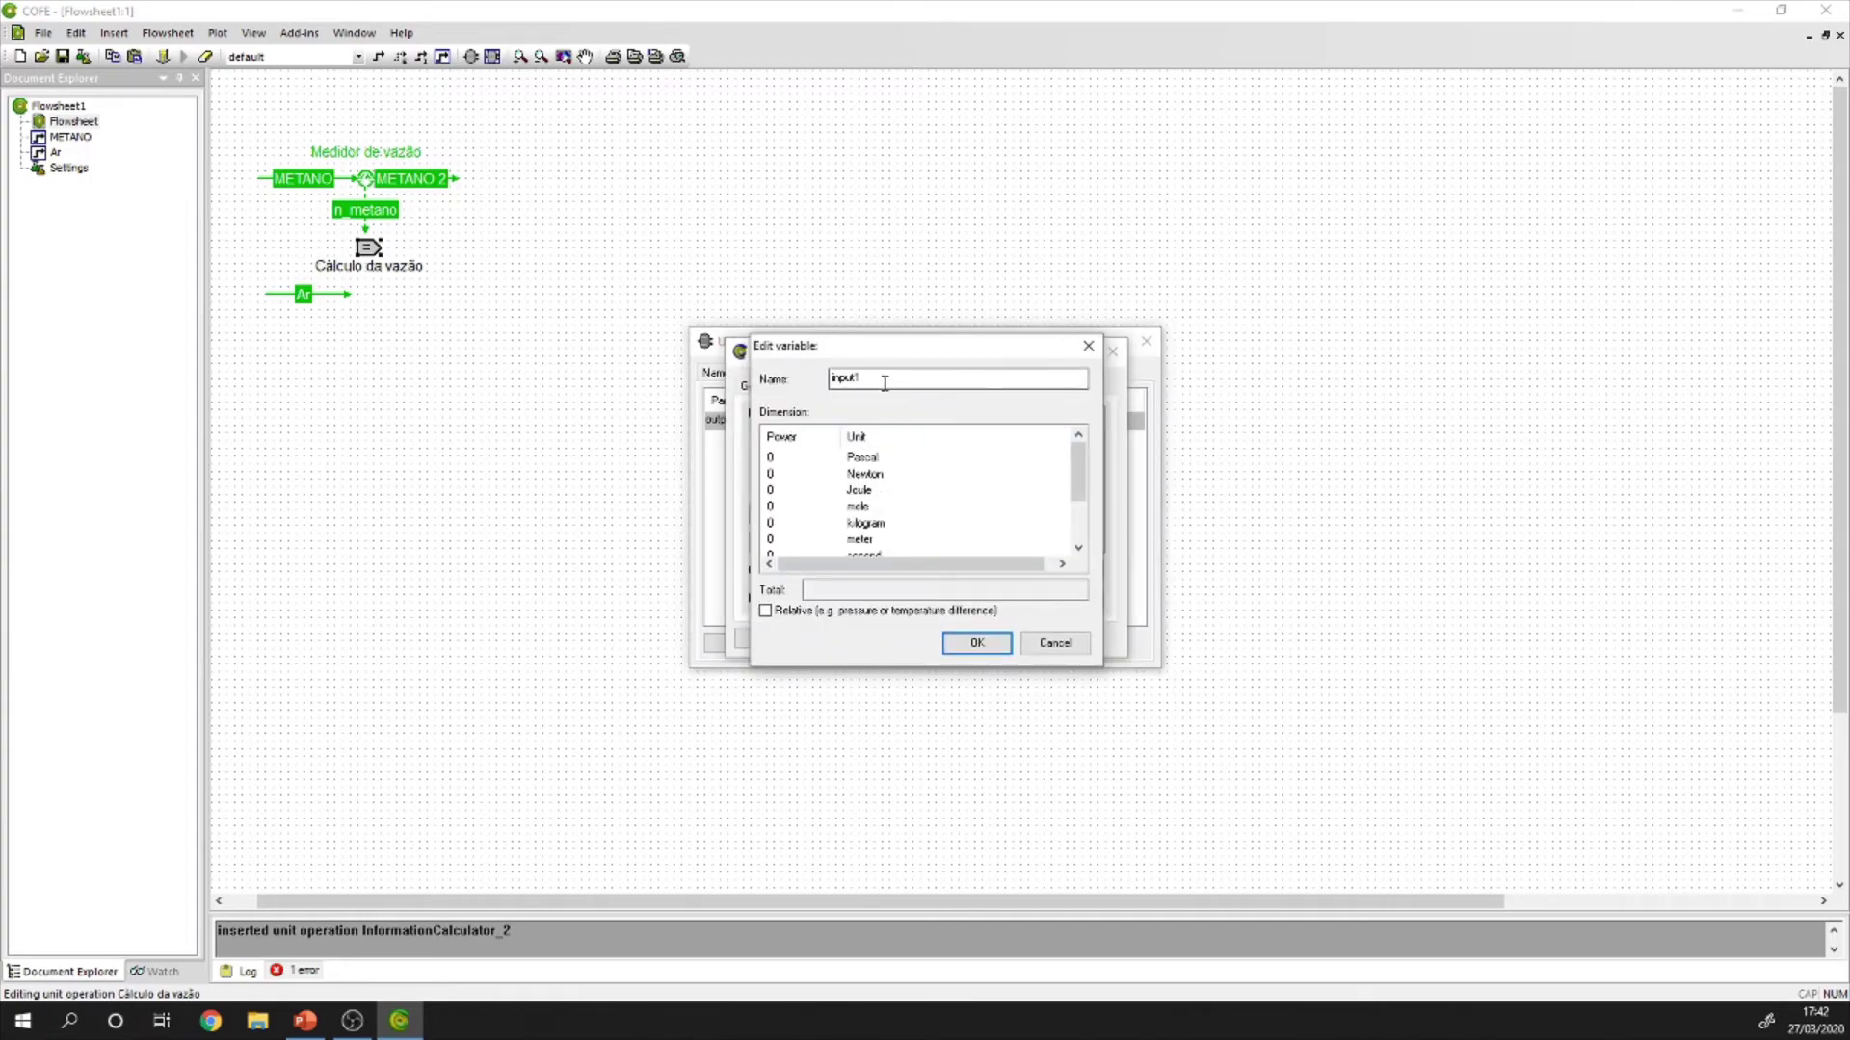
{"action": "left_click_drag", "start_coordinate": [884, 383], "coordinate": [826, 377]}
{"action": "type", "text": "n_metano"}
{"action": "left_click", "coordinate": [771, 507]}
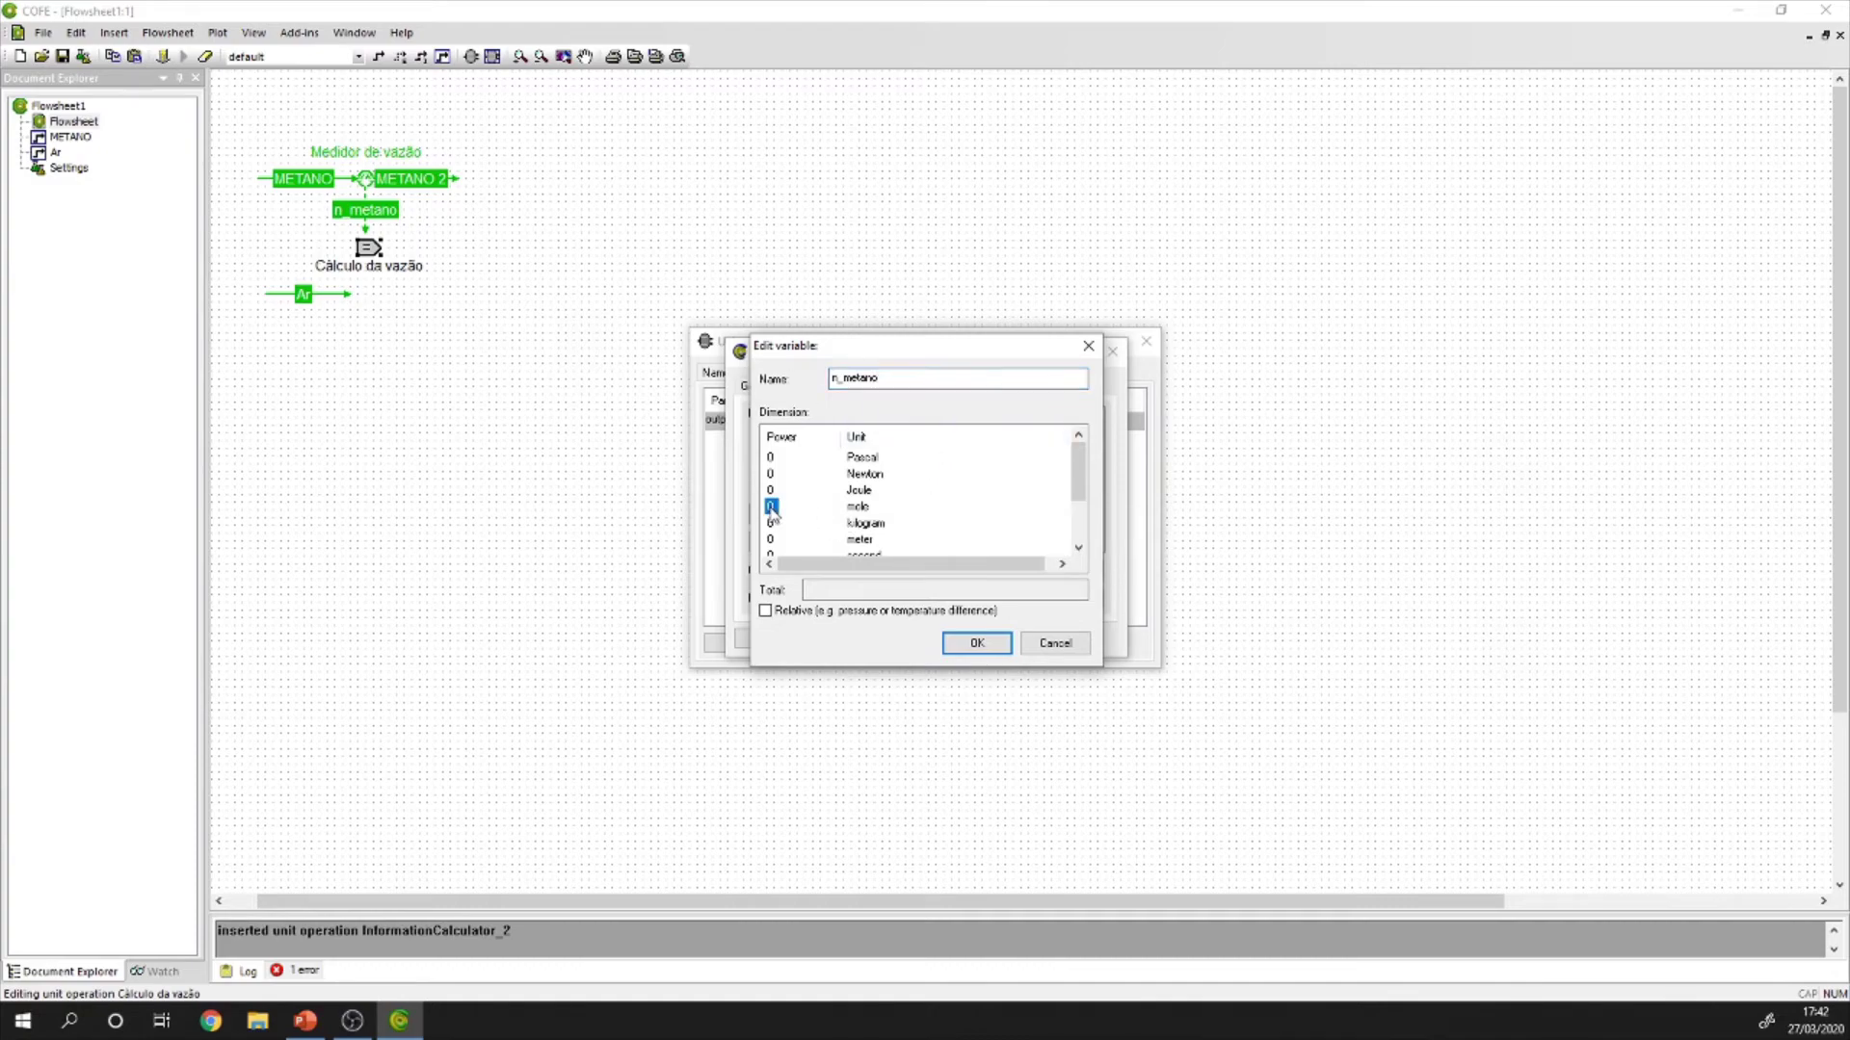
{"action": "type", "text": "1"}
{"action": "key", "text": "Return"}
{"action": "scroll", "coordinate": [776, 511], "scroll_direction": "down", "scroll_amount": 1}
{"action": "left_click", "coordinate": [772, 491]}
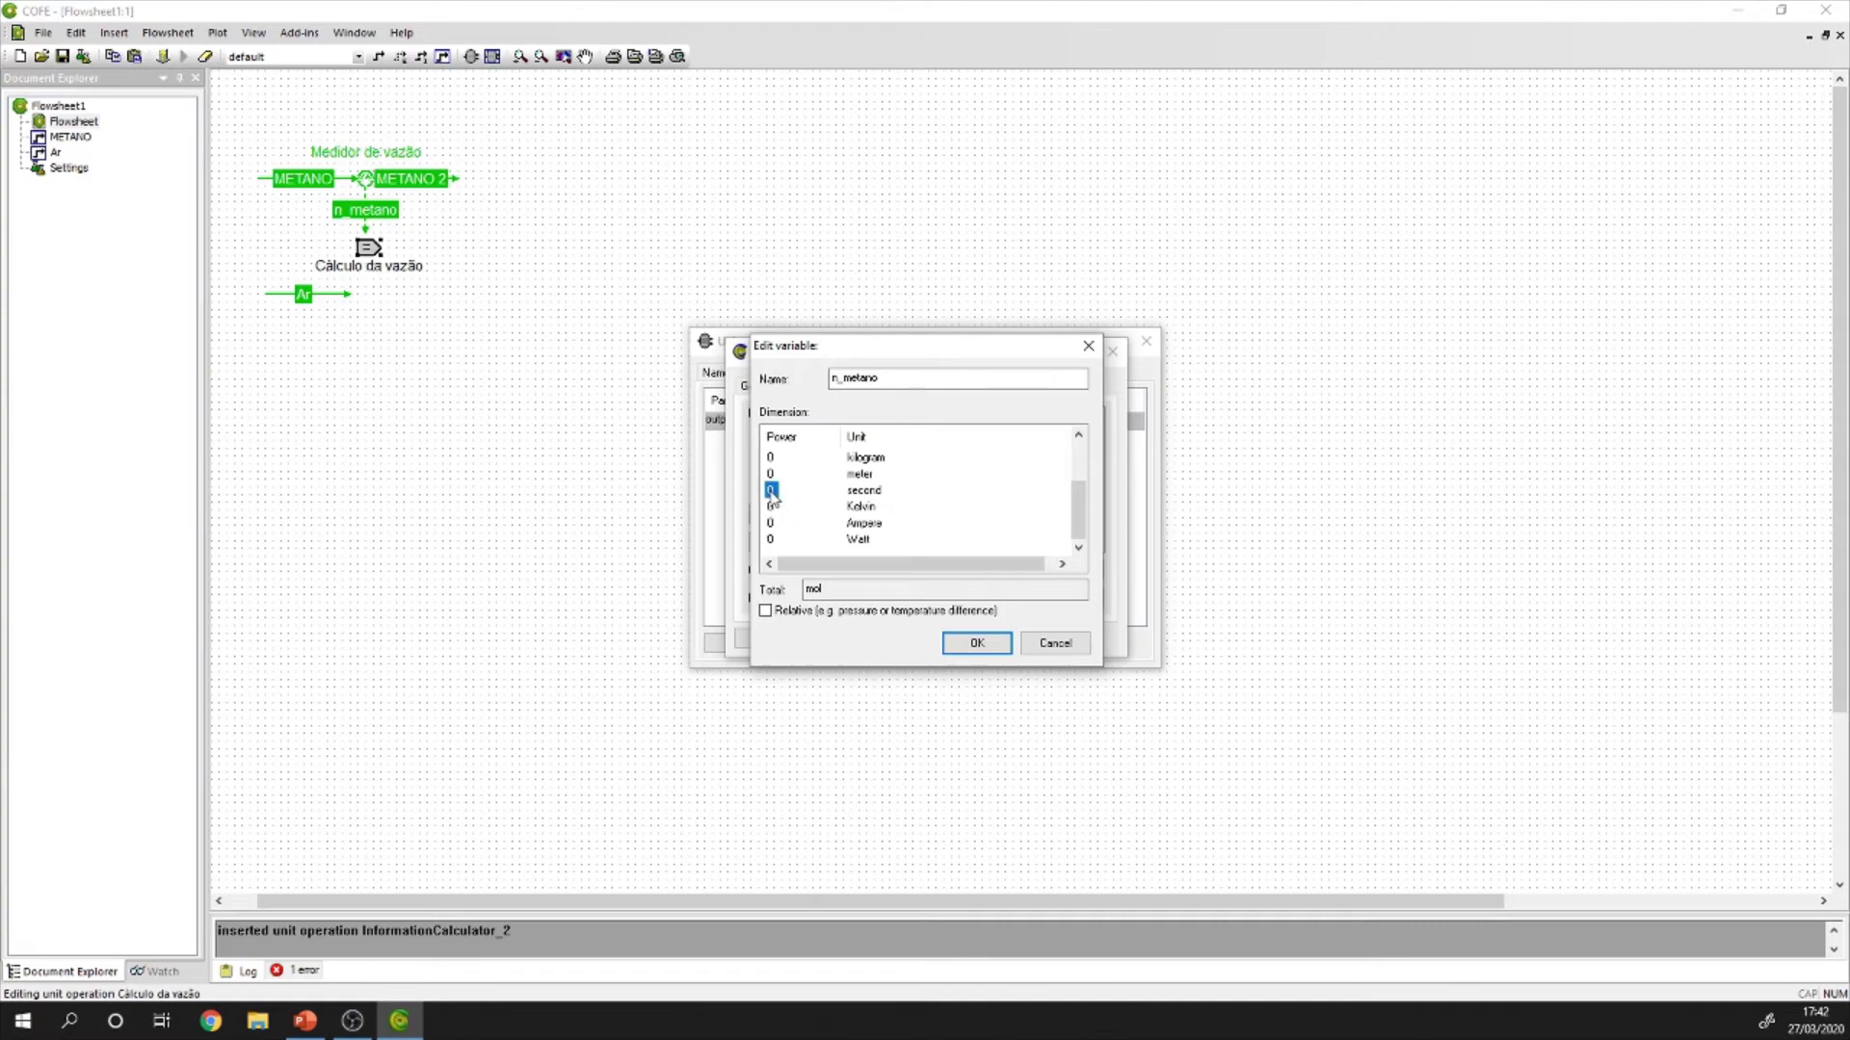
{"action": "key", "text": "Return"}
{"action": "left_click", "coordinate": [976, 643]}
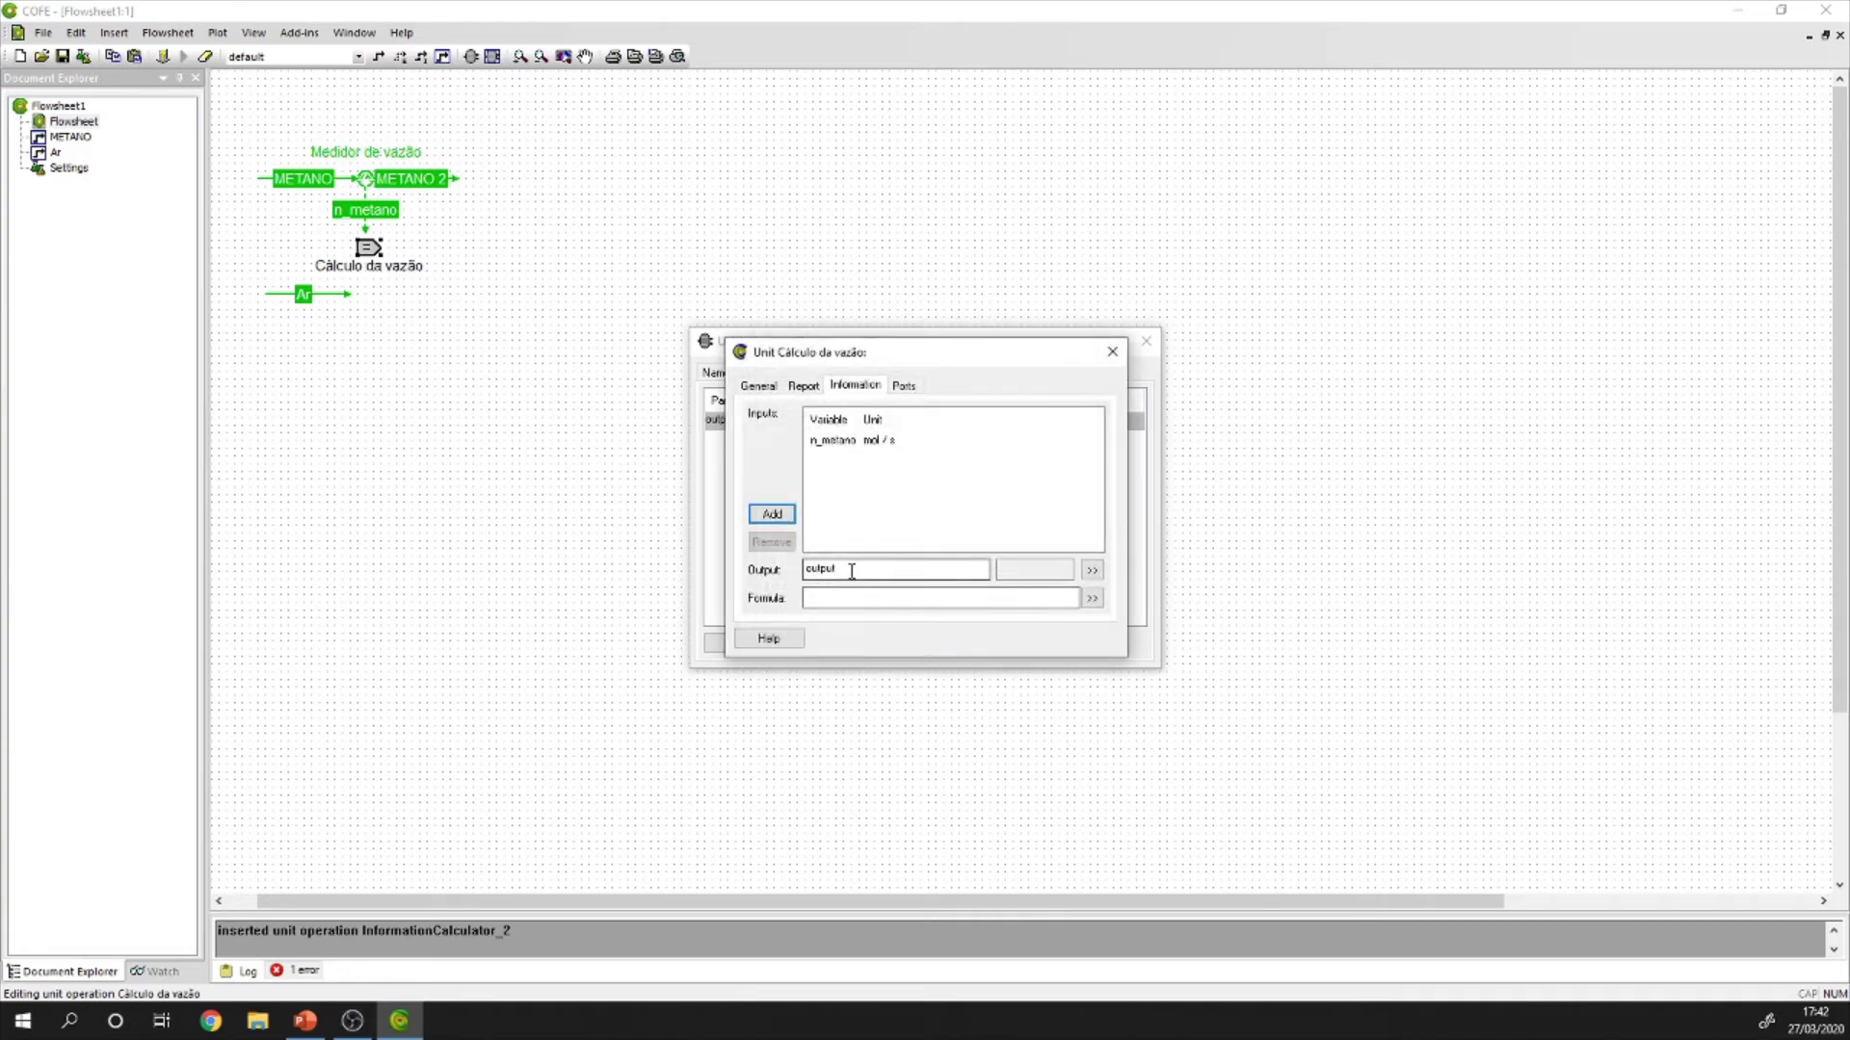
Name the calculator's output n_ar and set its formula to n_metano*2/0.21.
{"action": "double_click", "coordinate": [819, 568]}
{"action": "type", "text": "n_ar"}
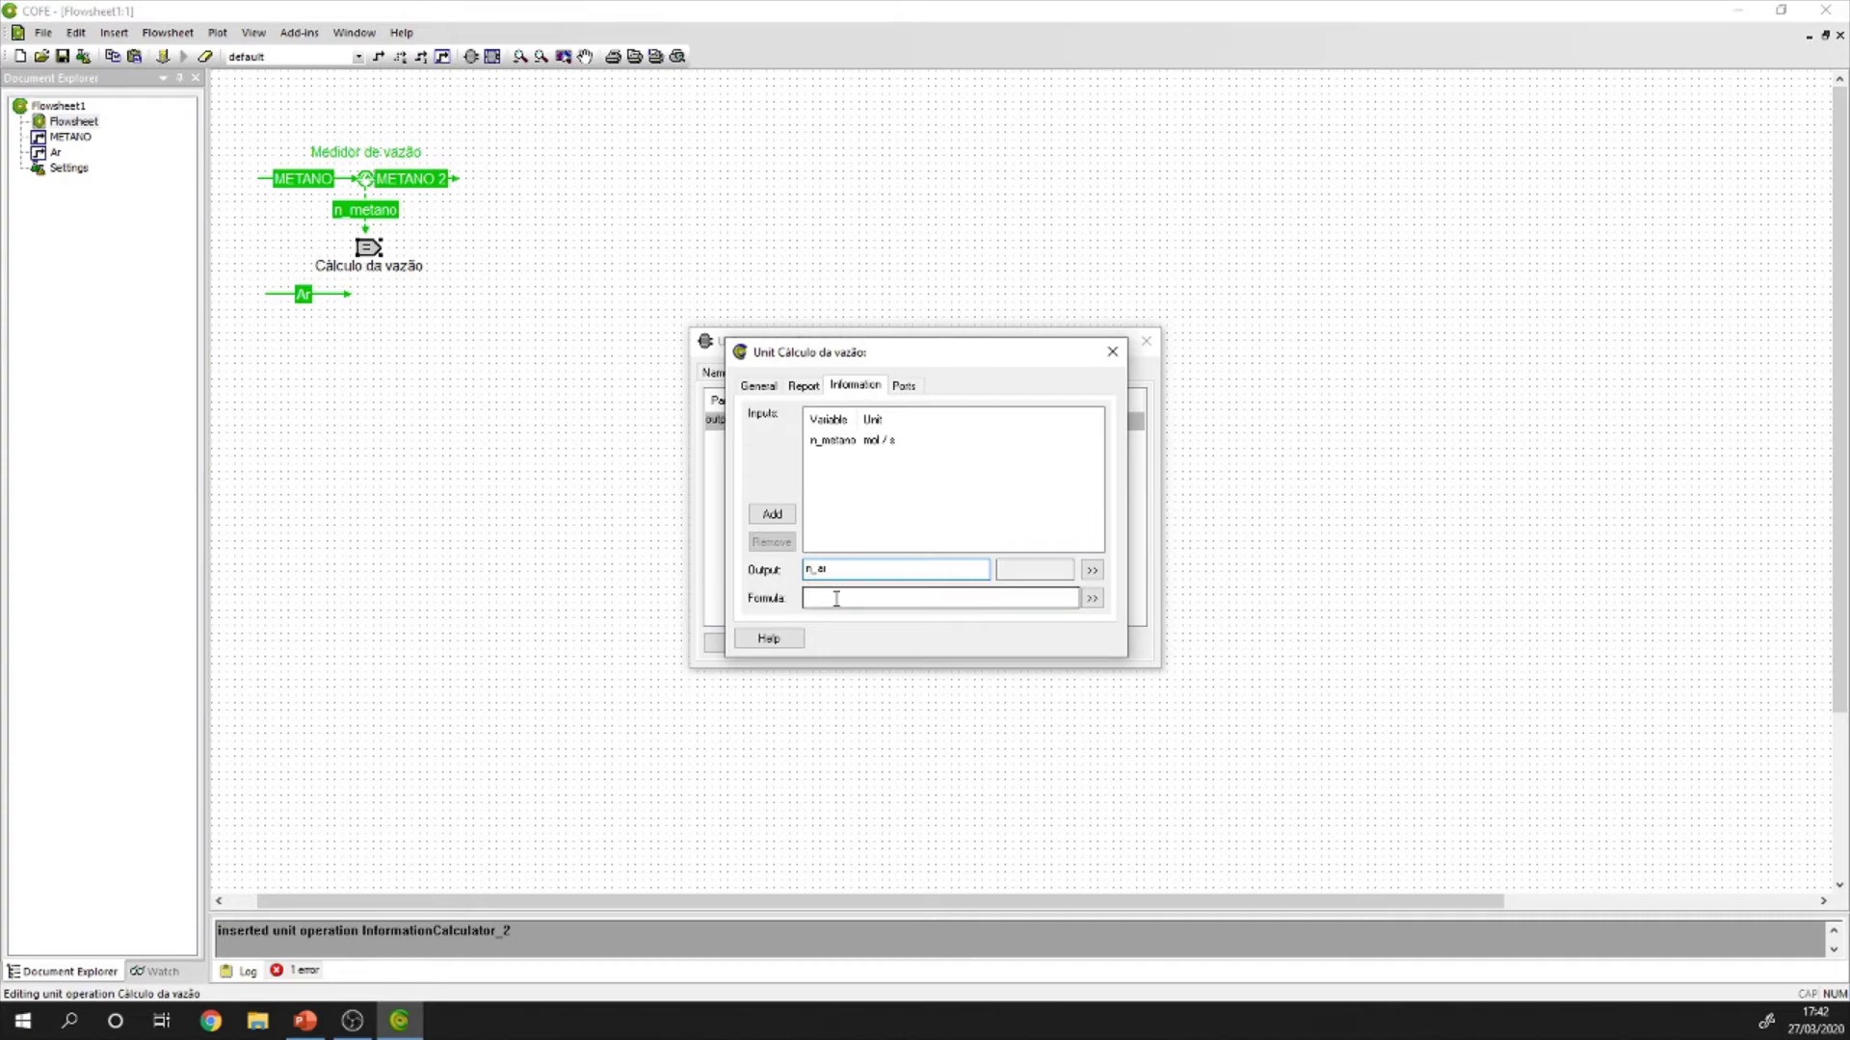
{"action": "left_click", "coordinate": [836, 599]}
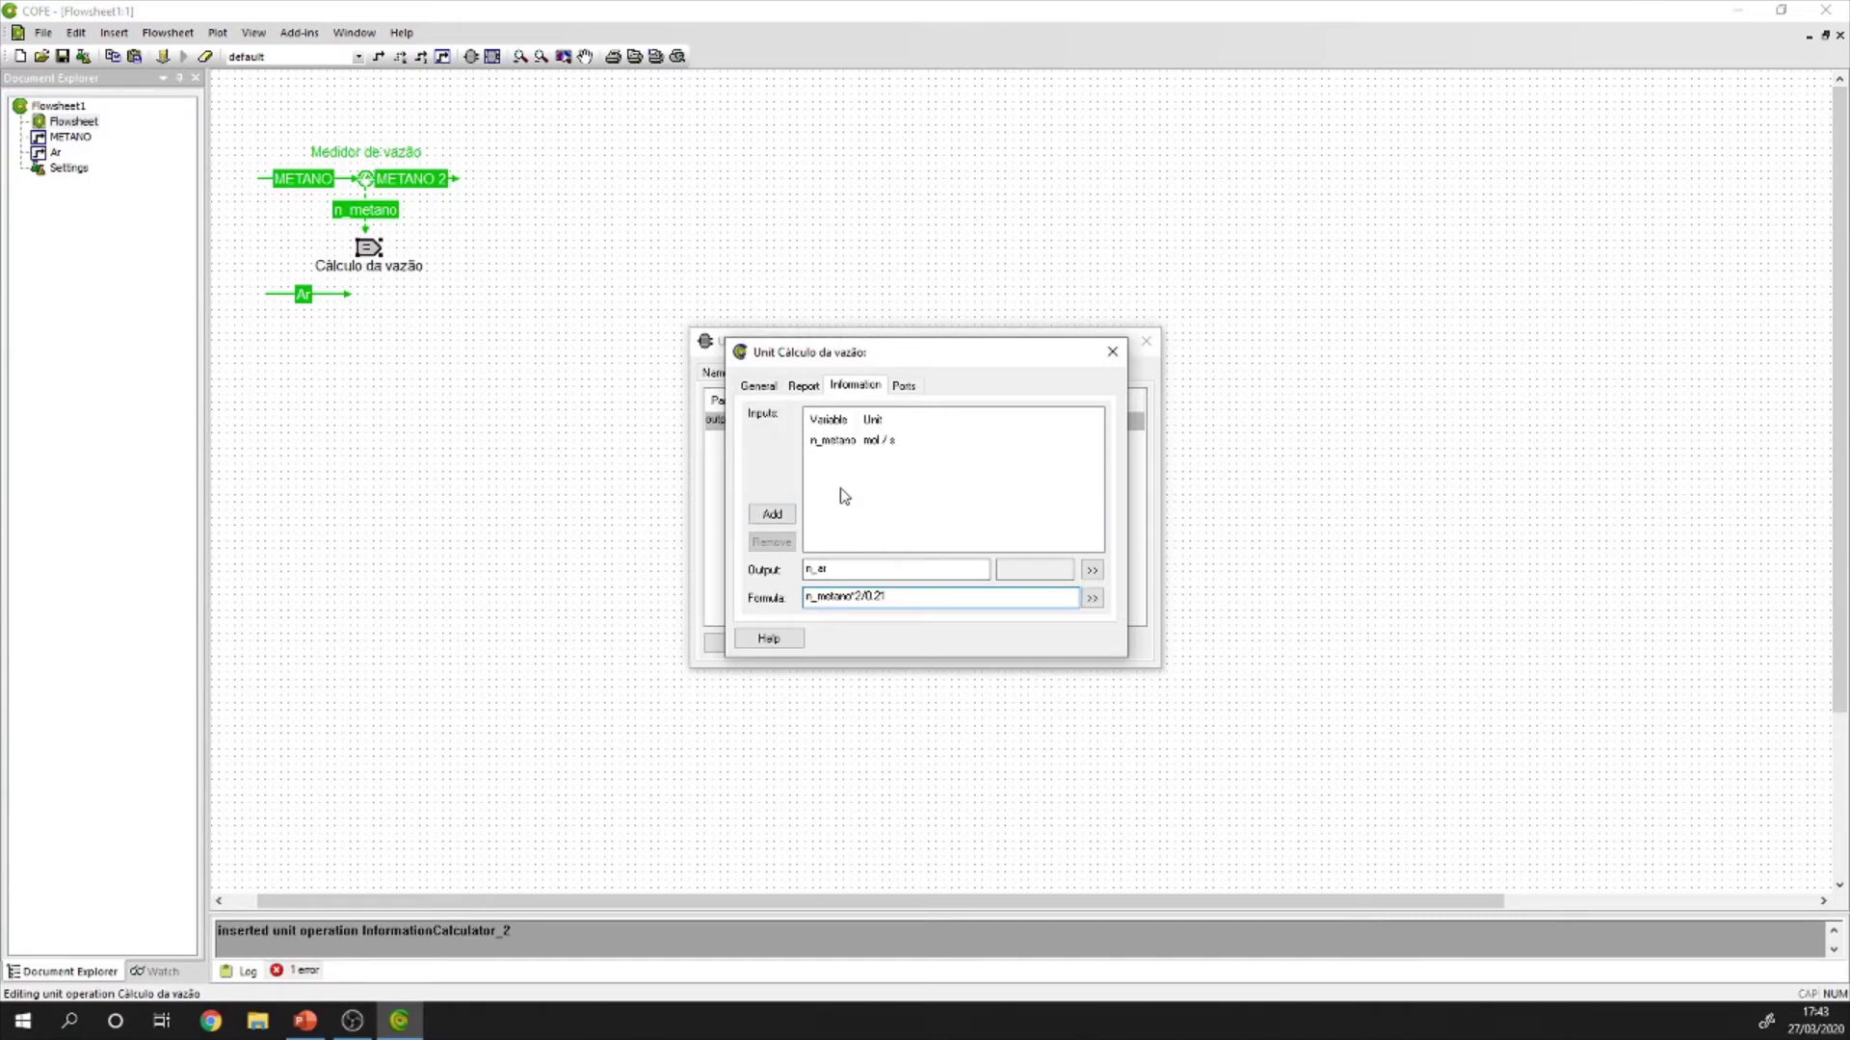
{"action": "left_click", "coordinate": [858, 598]}
Set the unit of the calculator's n_ar output to mol / s and close the unit's settings.
{"action": "left_click", "coordinate": [1092, 572]}
{"action": "left_click", "coordinate": [1093, 573]}
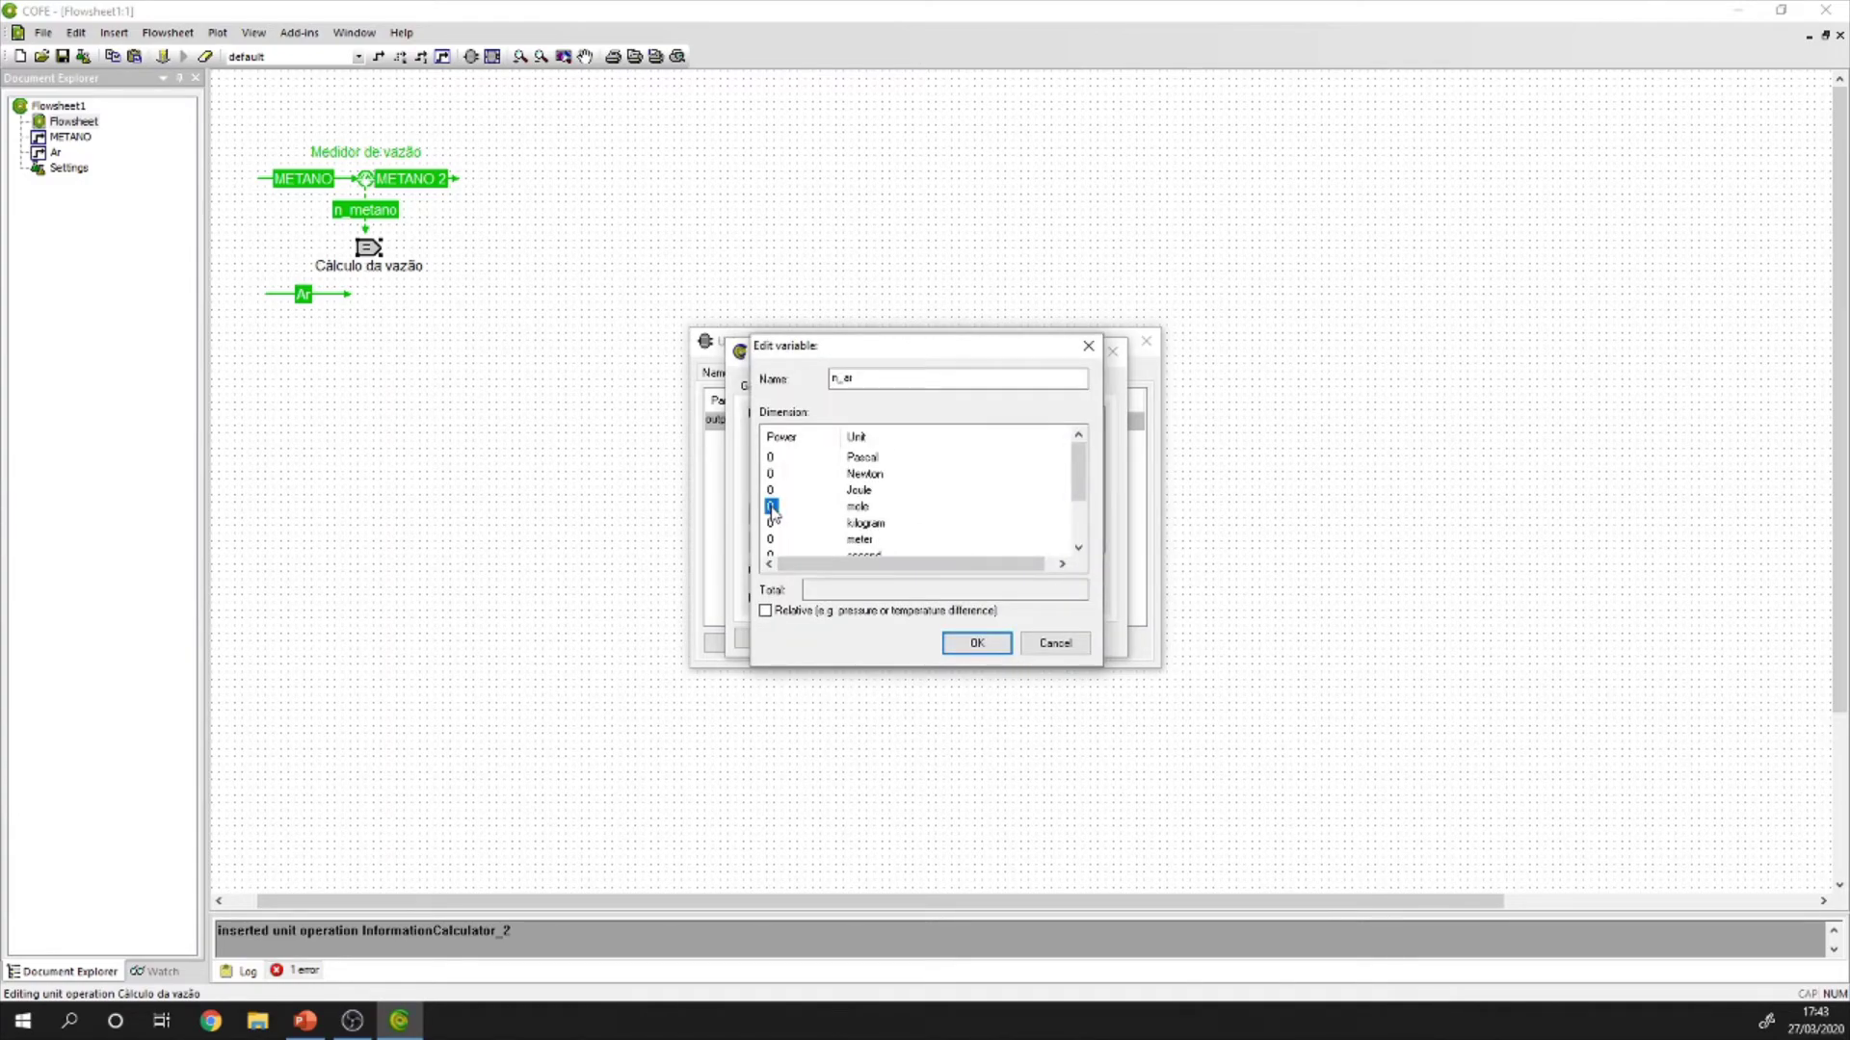
{"action": "type", "text": "1"}
{"action": "scroll", "coordinate": [772, 509], "scroll_direction": "down", "scroll_amount": 2}
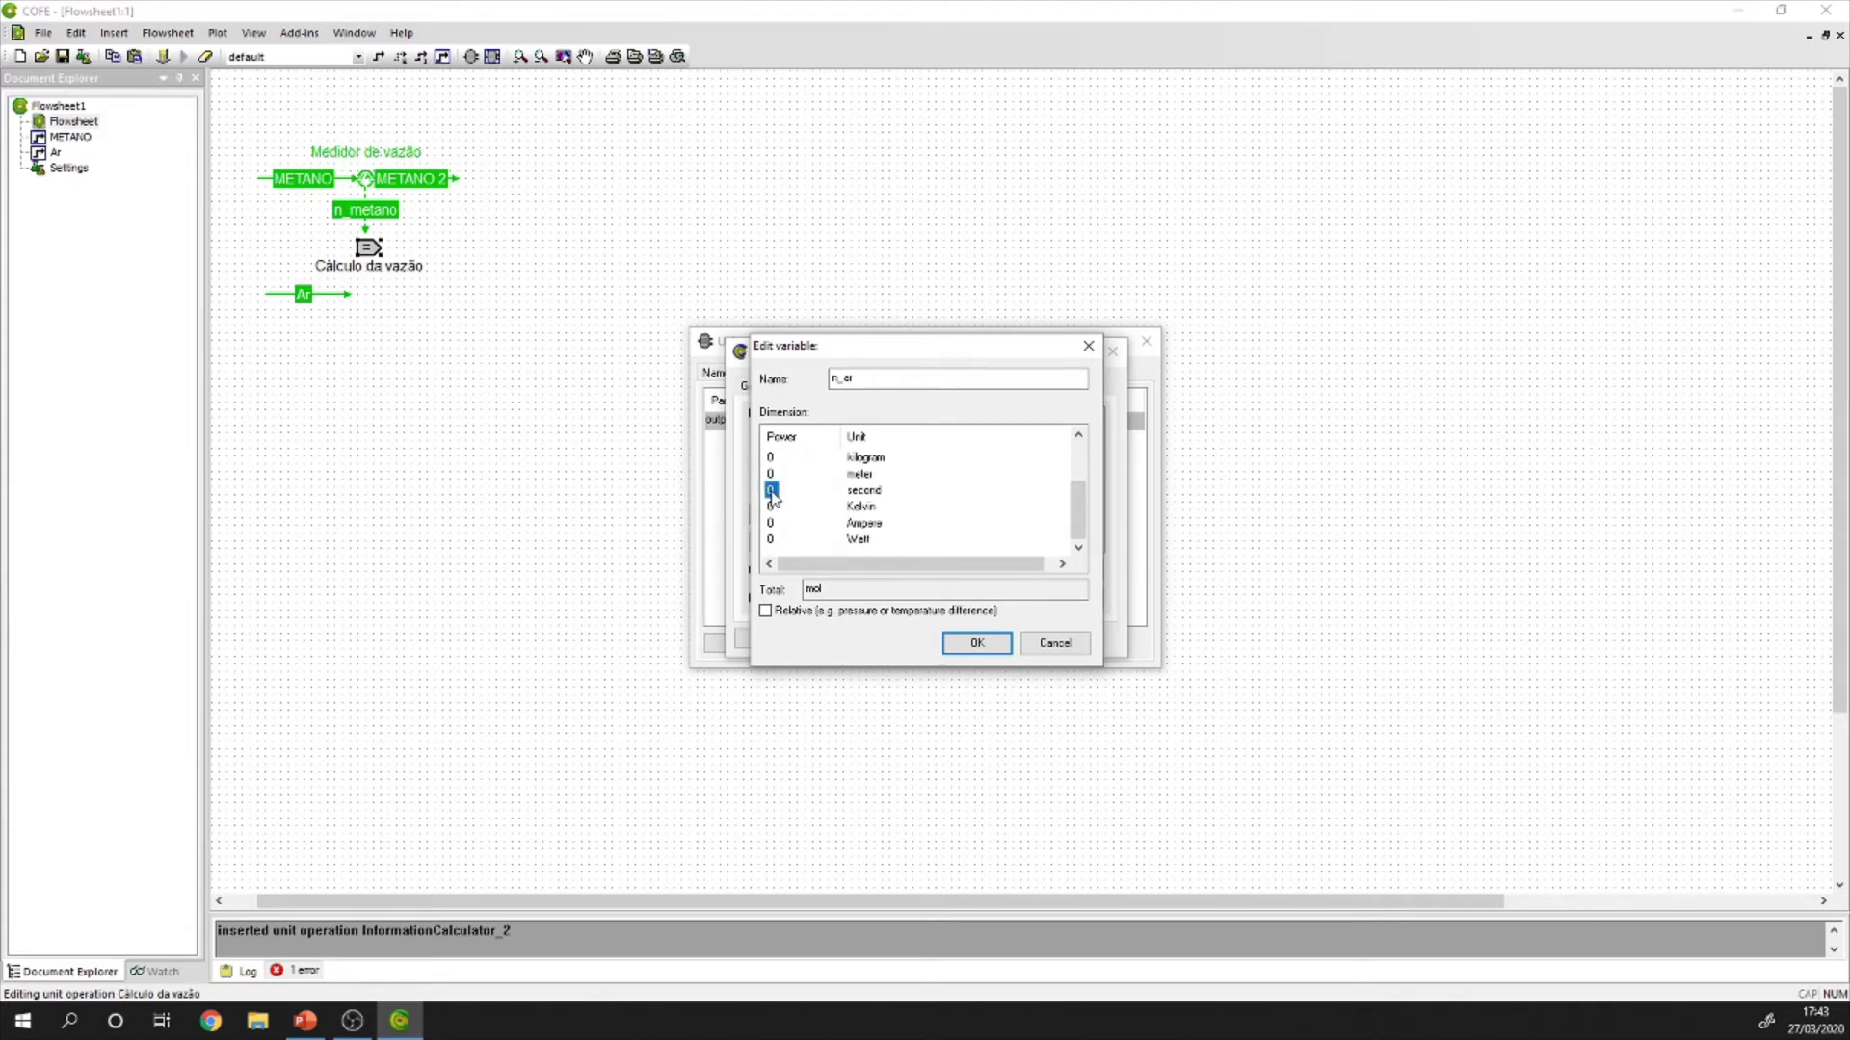
{"action": "left_click", "coordinate": [772, 492]}
{"action": "type", "text": "-1"}
{"action": "key", "text": "Return"}
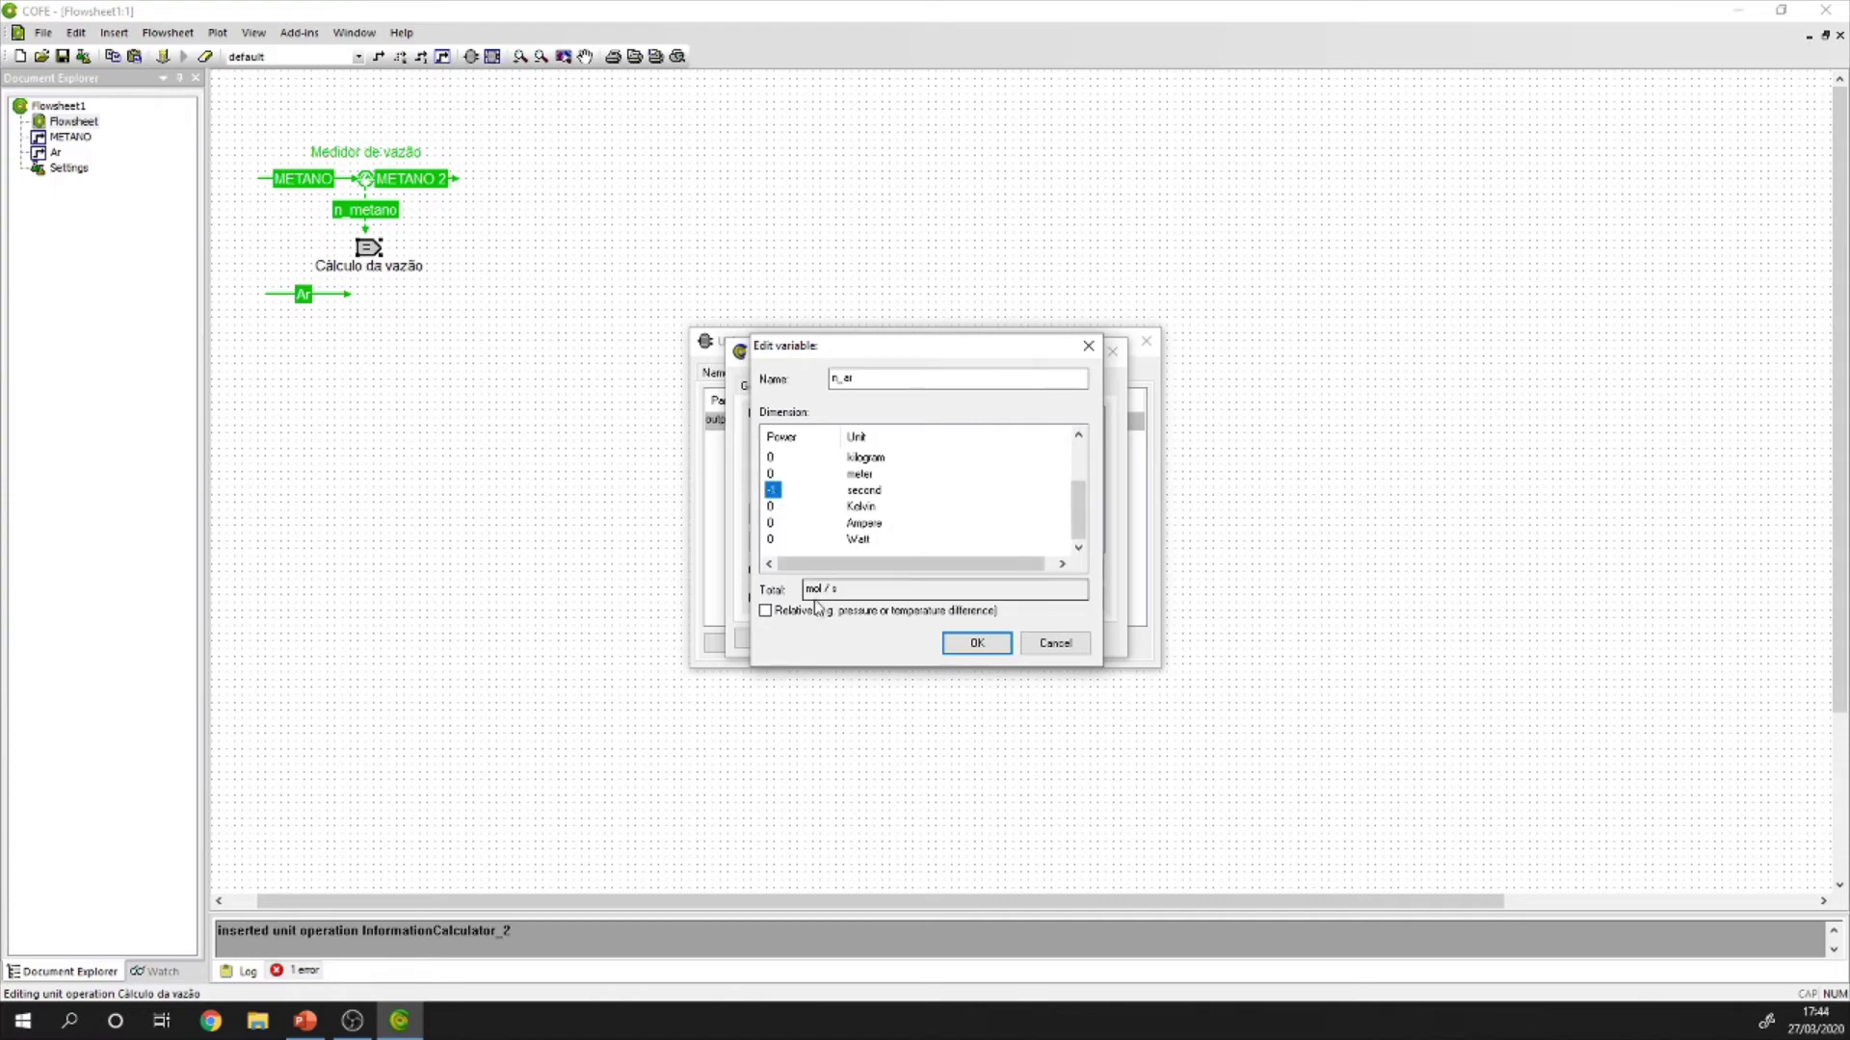
{"action": "left_click", "coordinate": [952, 642]}
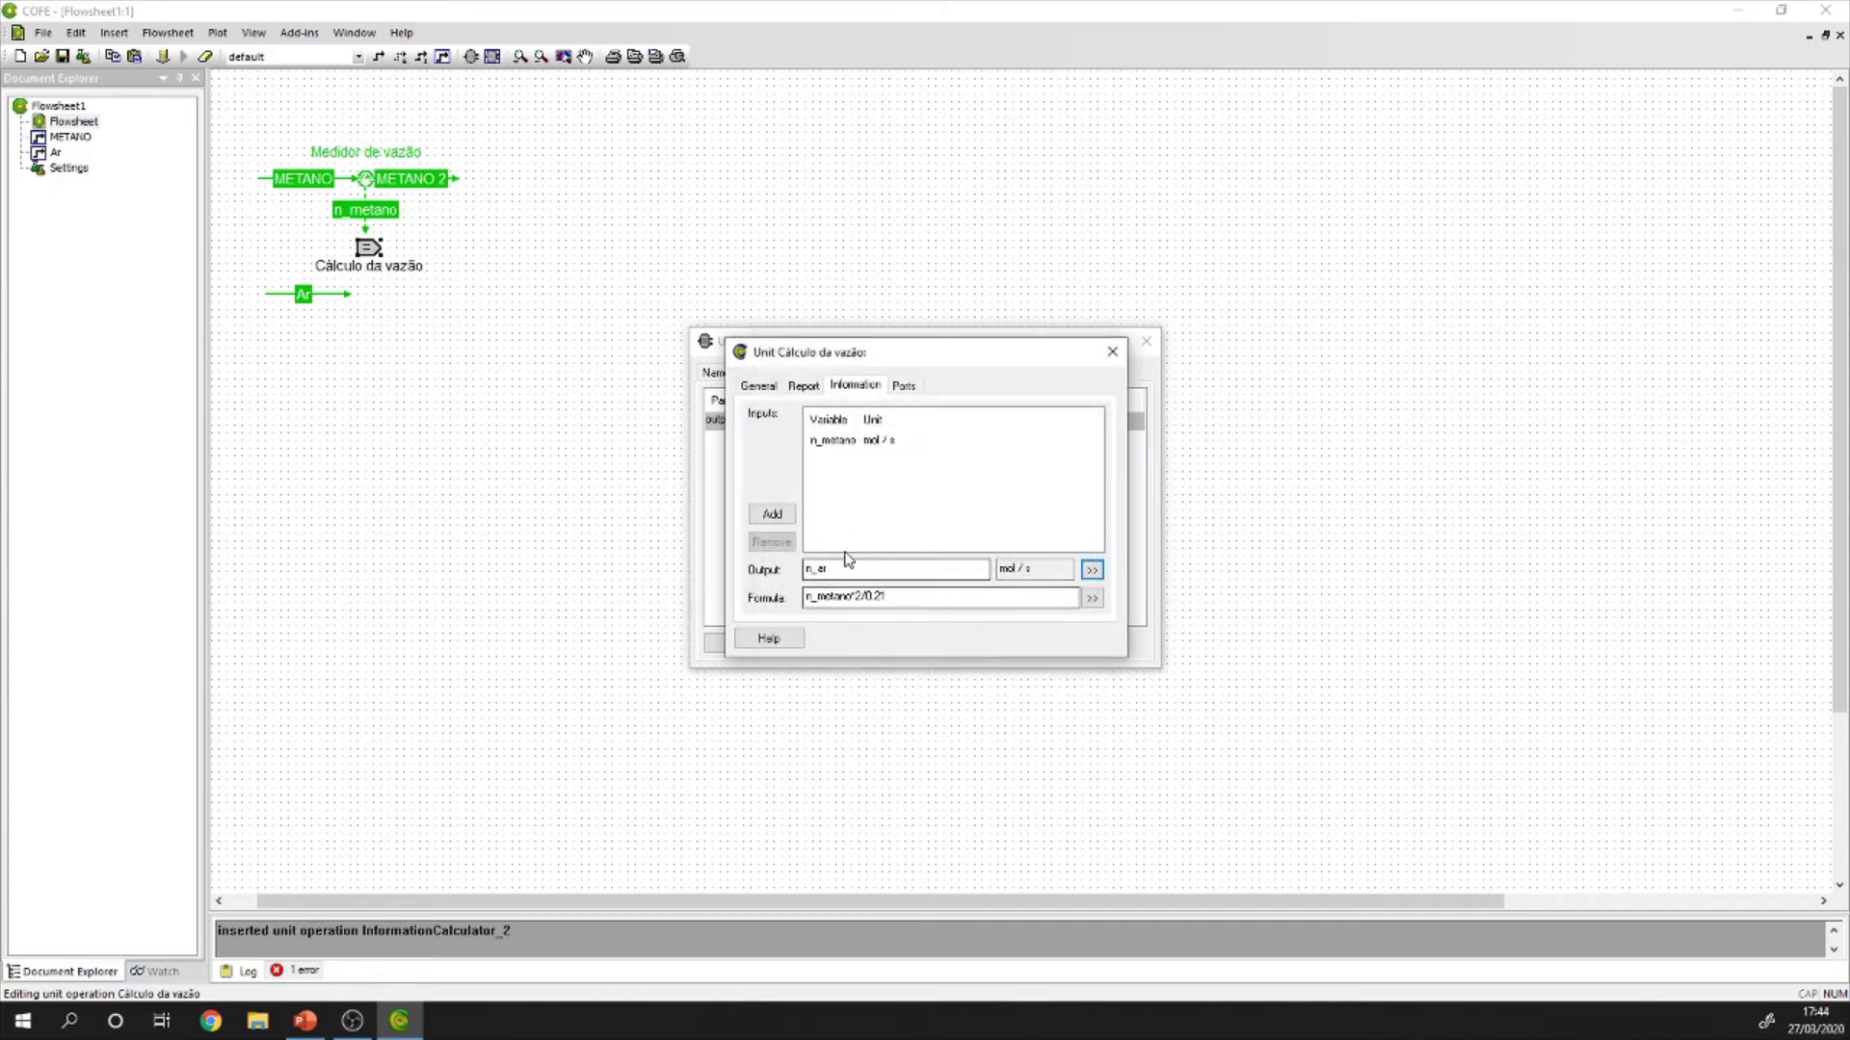
{"action": "left_click", "coordinate": [1112, 351]}
{"action": "left_click", "coordinate": [1146, 342]}
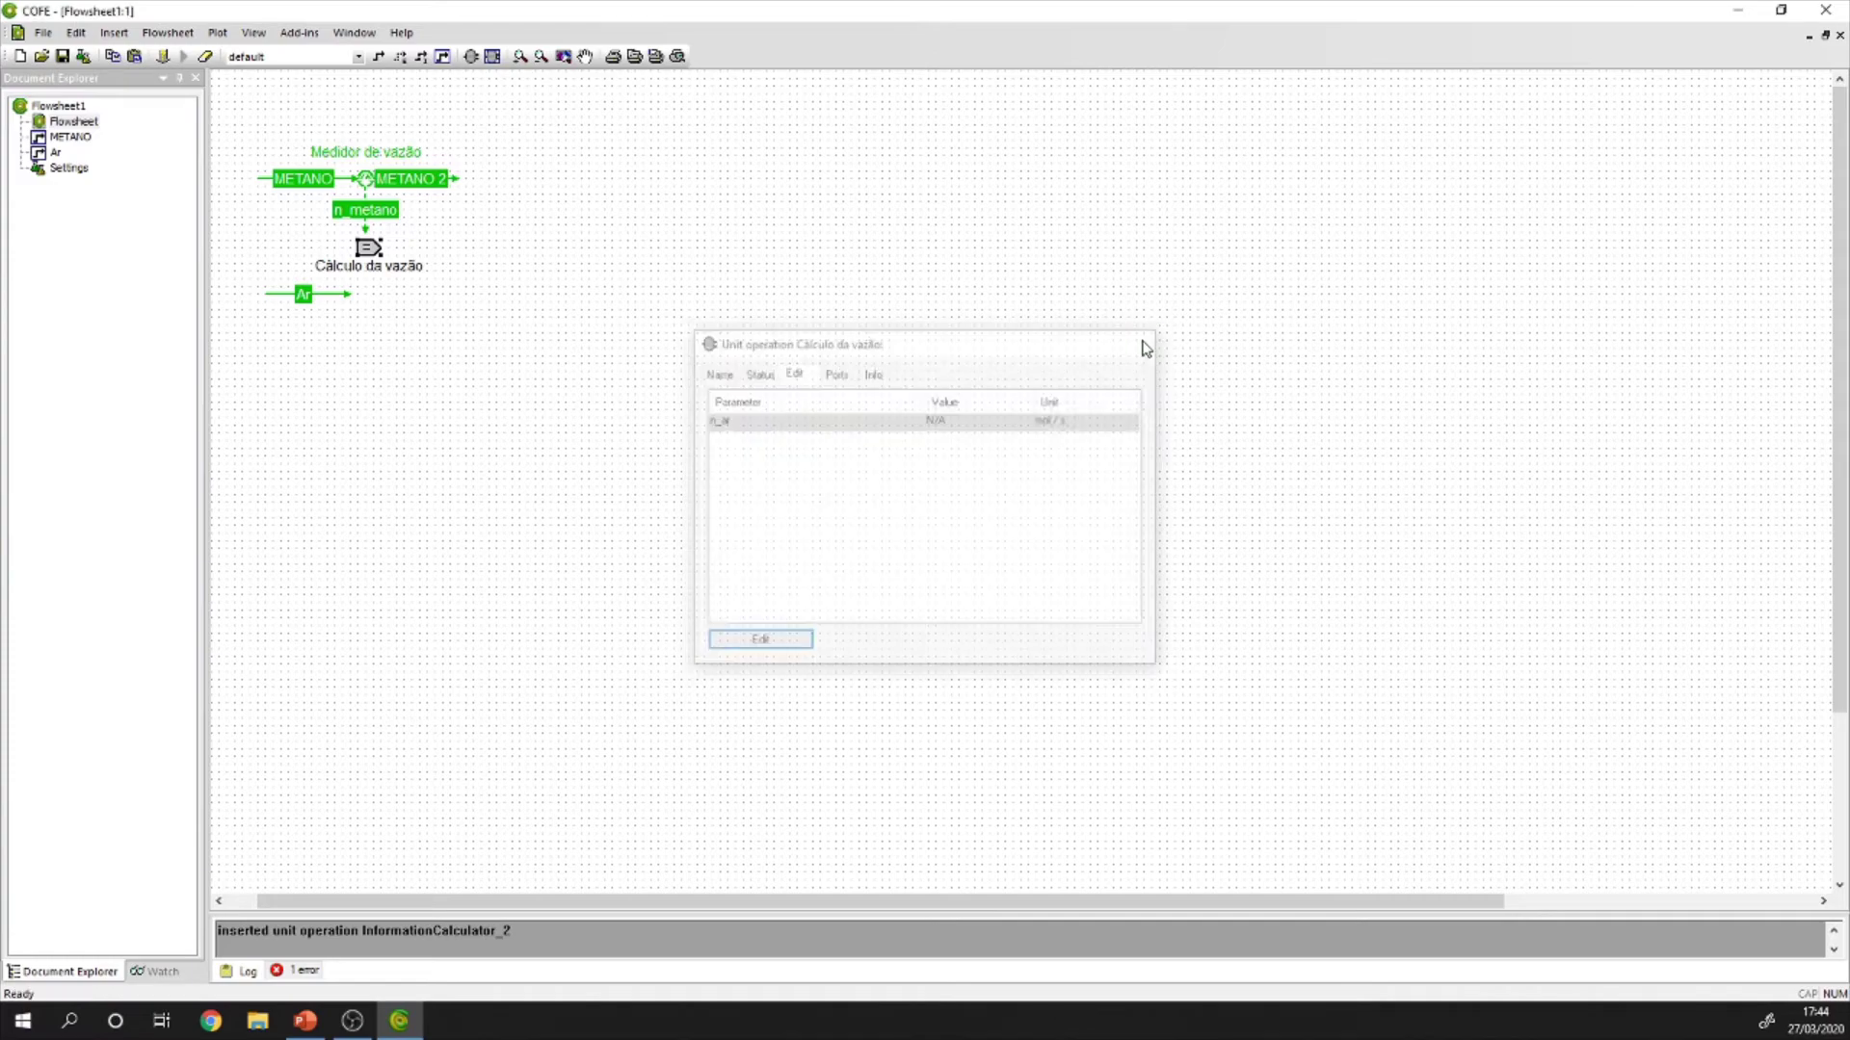
Connect the n_metano stream to Cálculo da vazão and draw an outgoing information stream from it named n_ar.
{"action": "left_click_drag", "start_coordinate": [366, 229], "coordinate": [364, 238]}
{"action": "left_click", "coordinate": [421, 56]}
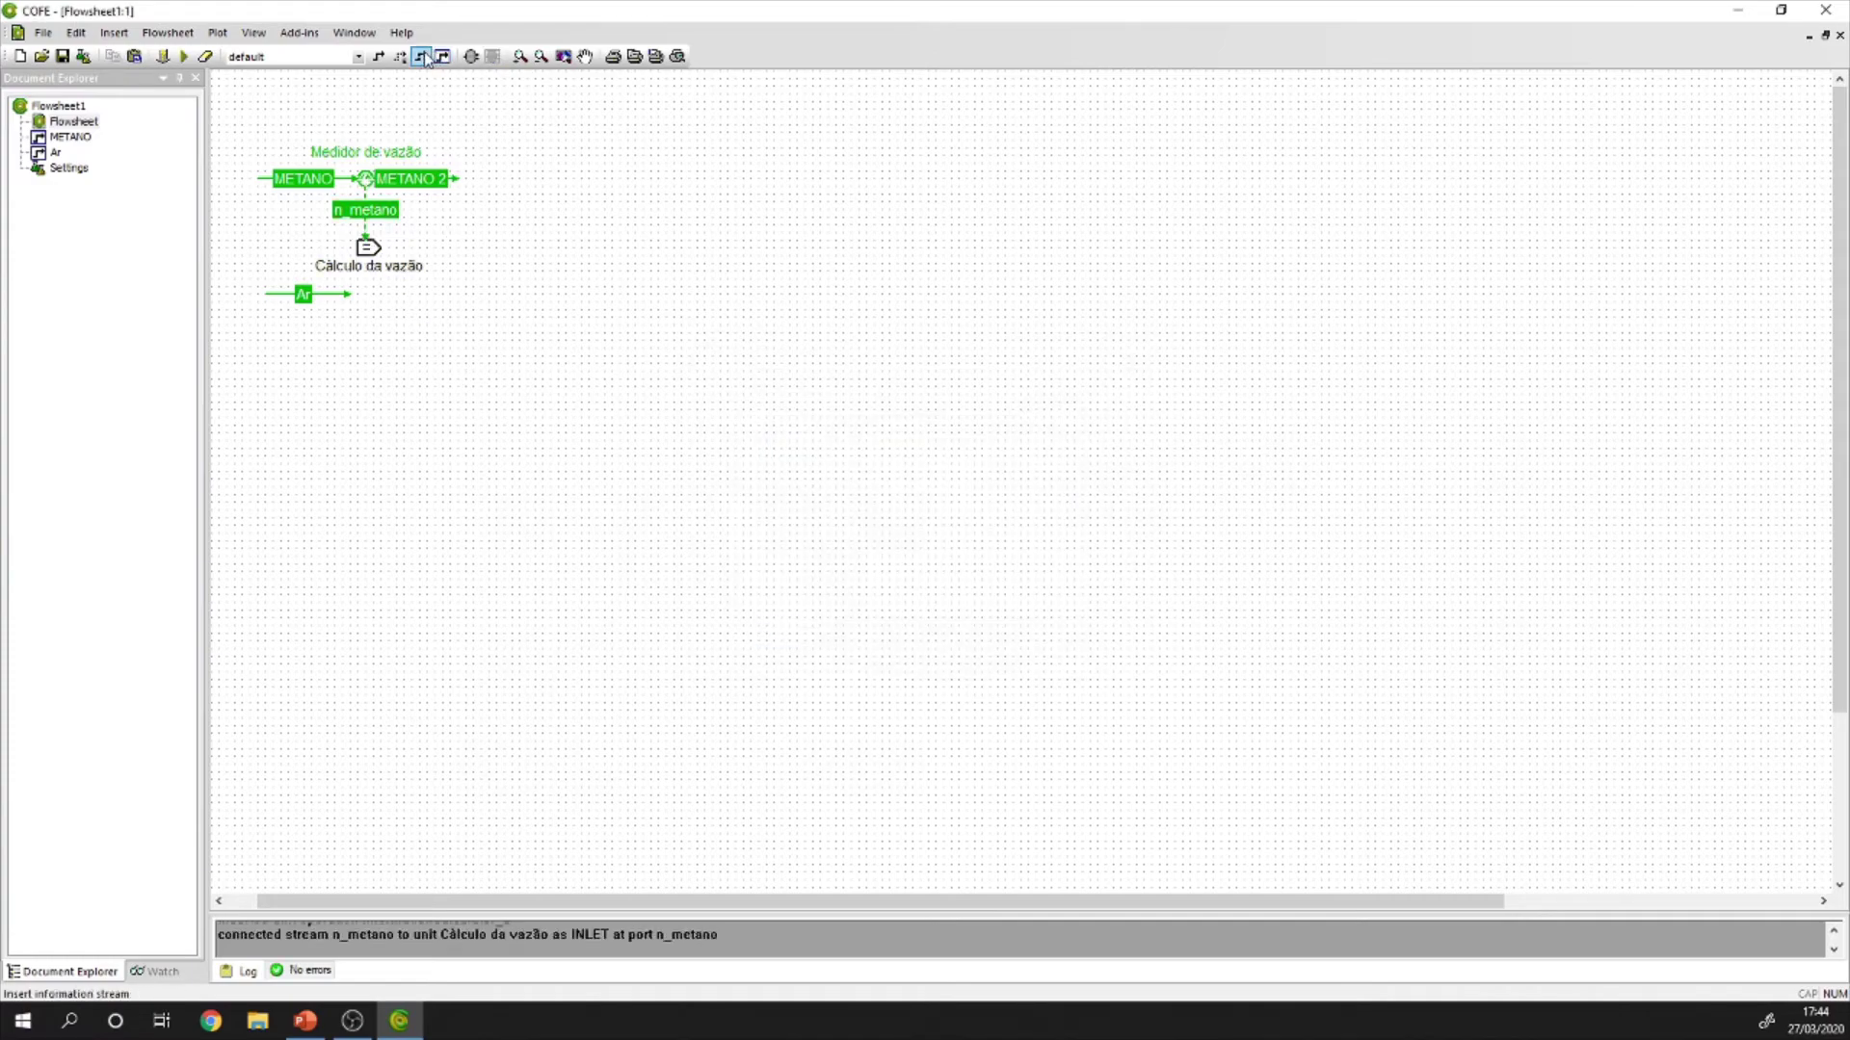
{"action": "left_click", "coordinate": [384, 247]}
{"action": "left_click", "coordinate": [426, 249]}
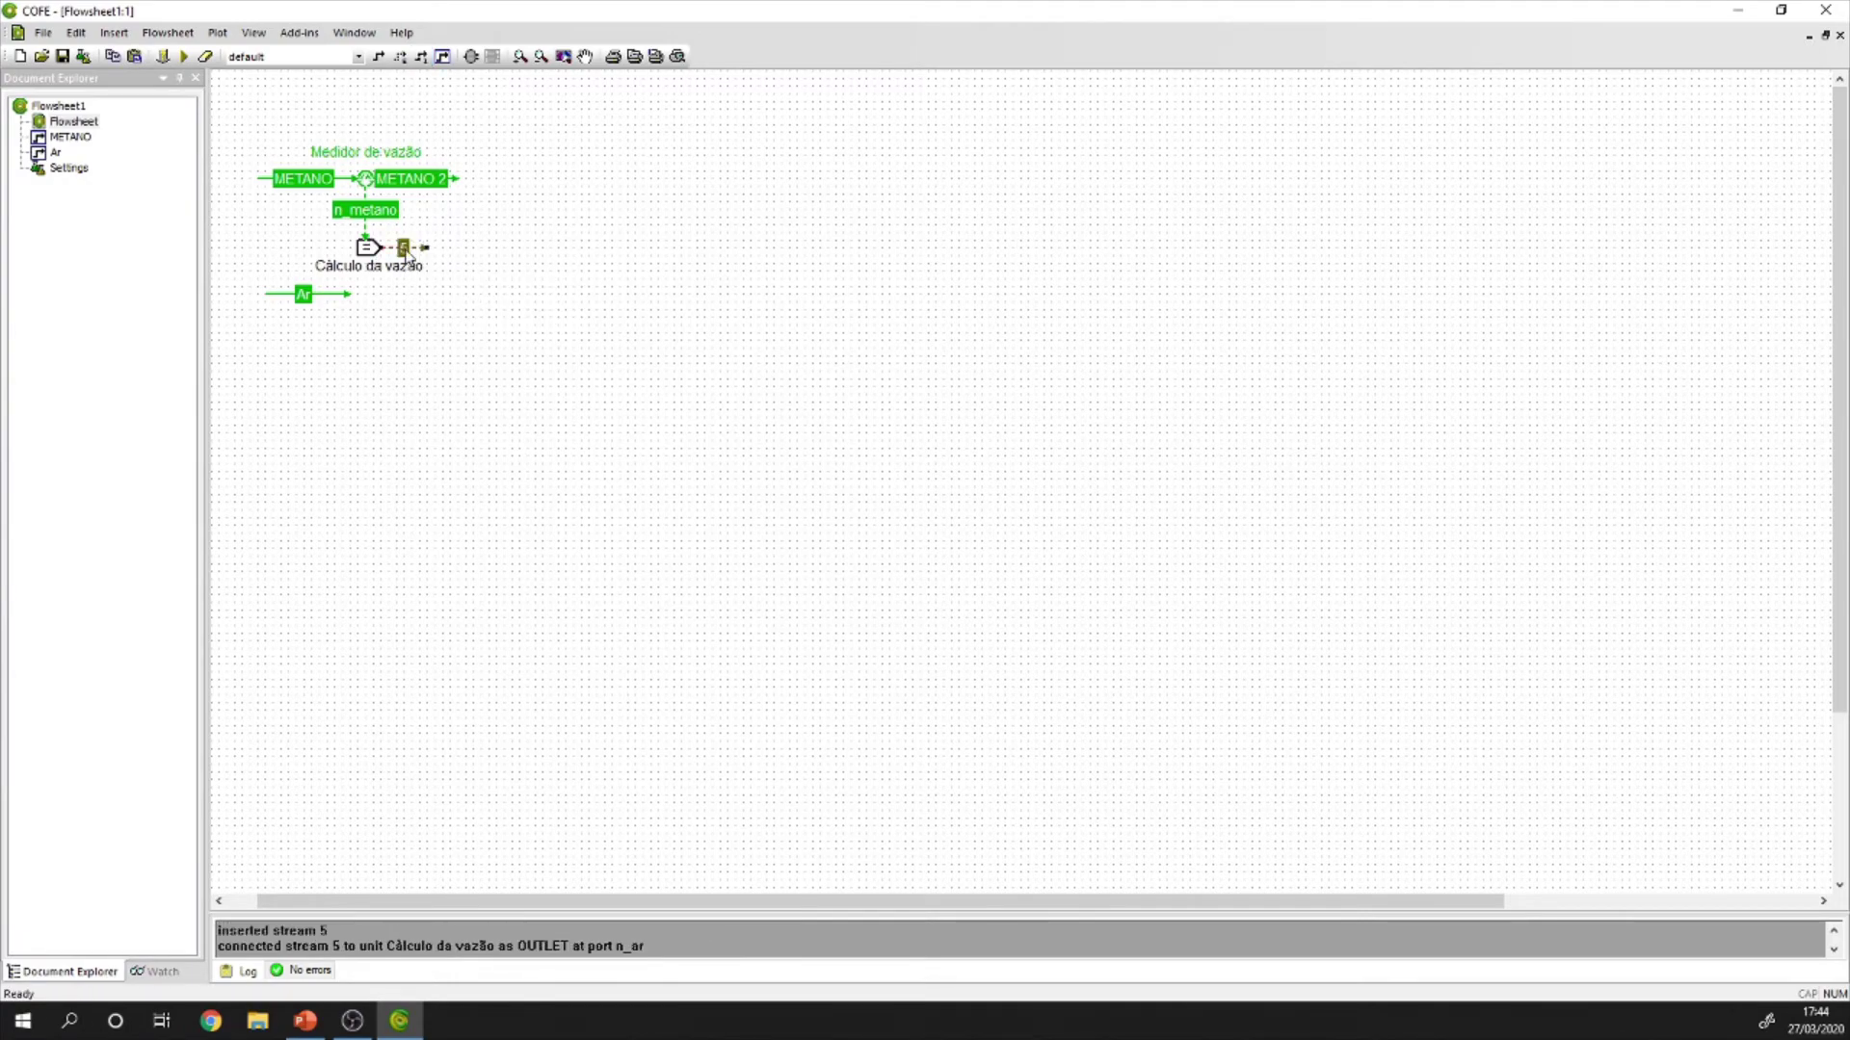
{"action": "left_click", "coordinate": [419, 248]}
{"action": "left_click", "coordinate": [405, 248]}
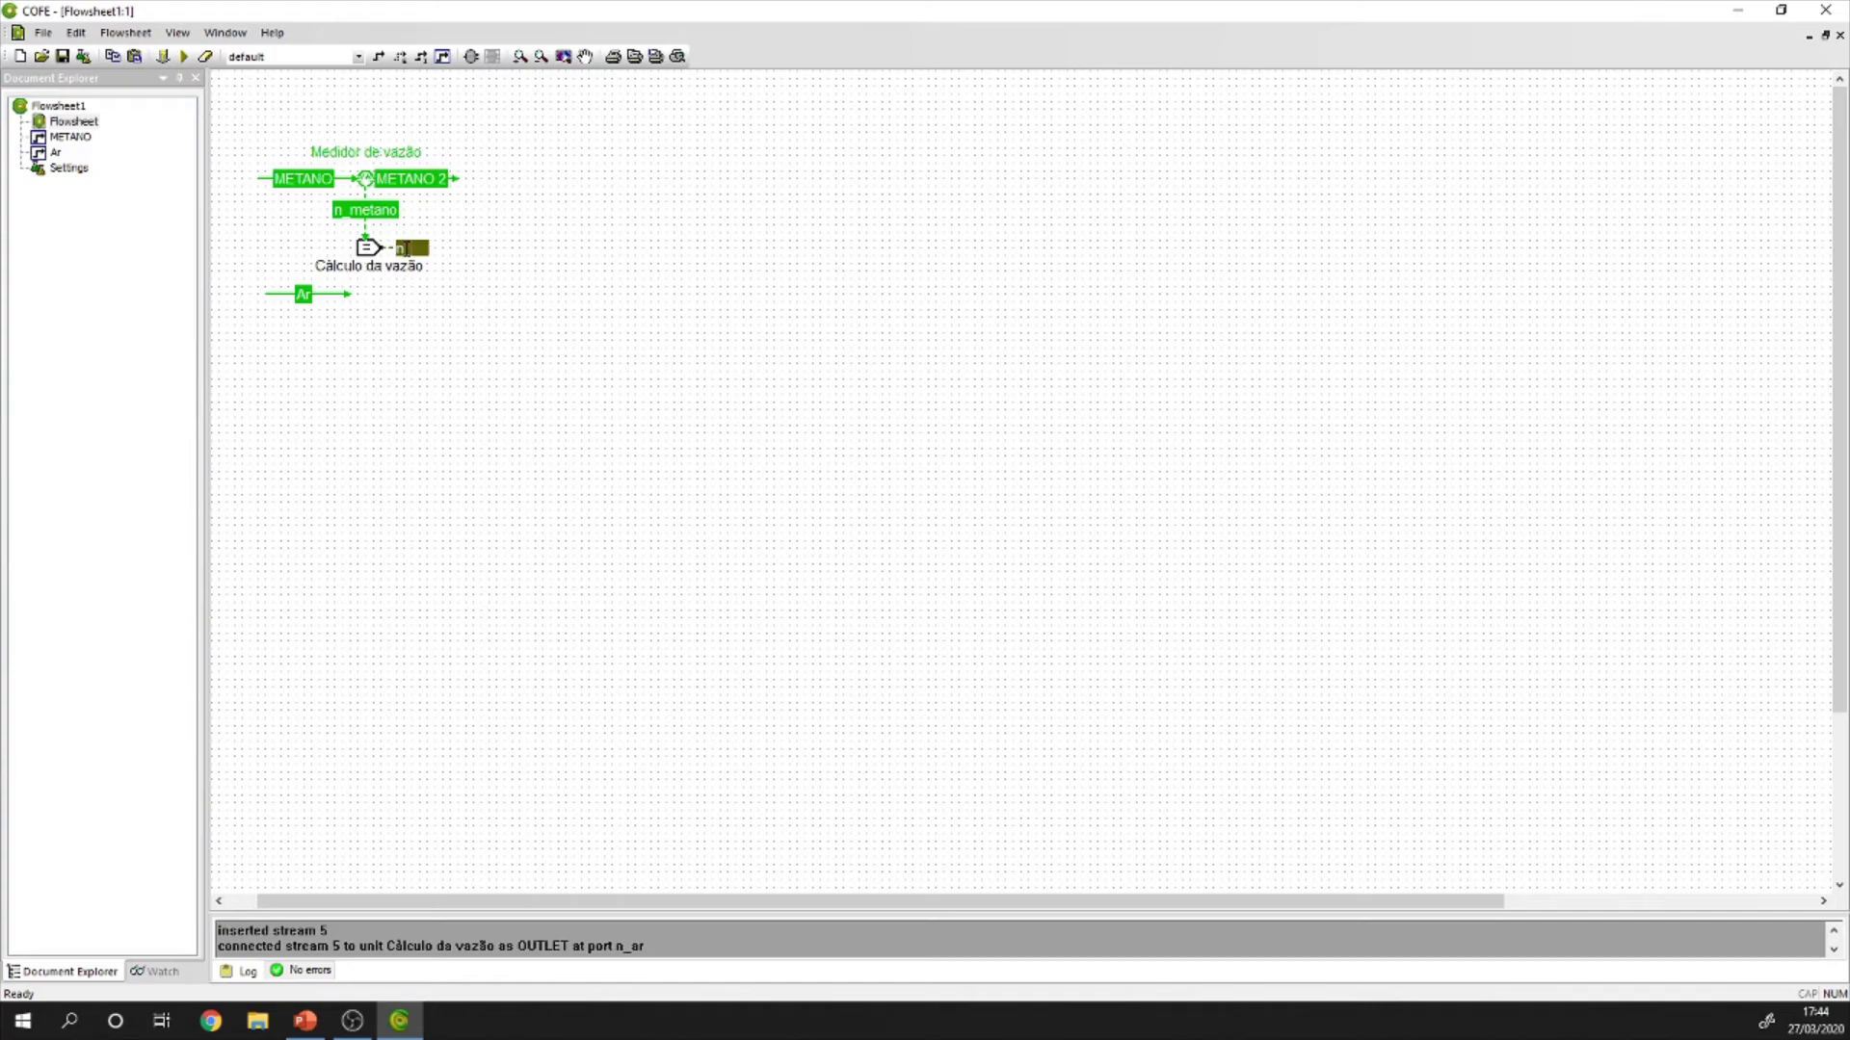
{"action": "type", "text": "n_ar"}
{"action": "key", "text": "Return"}
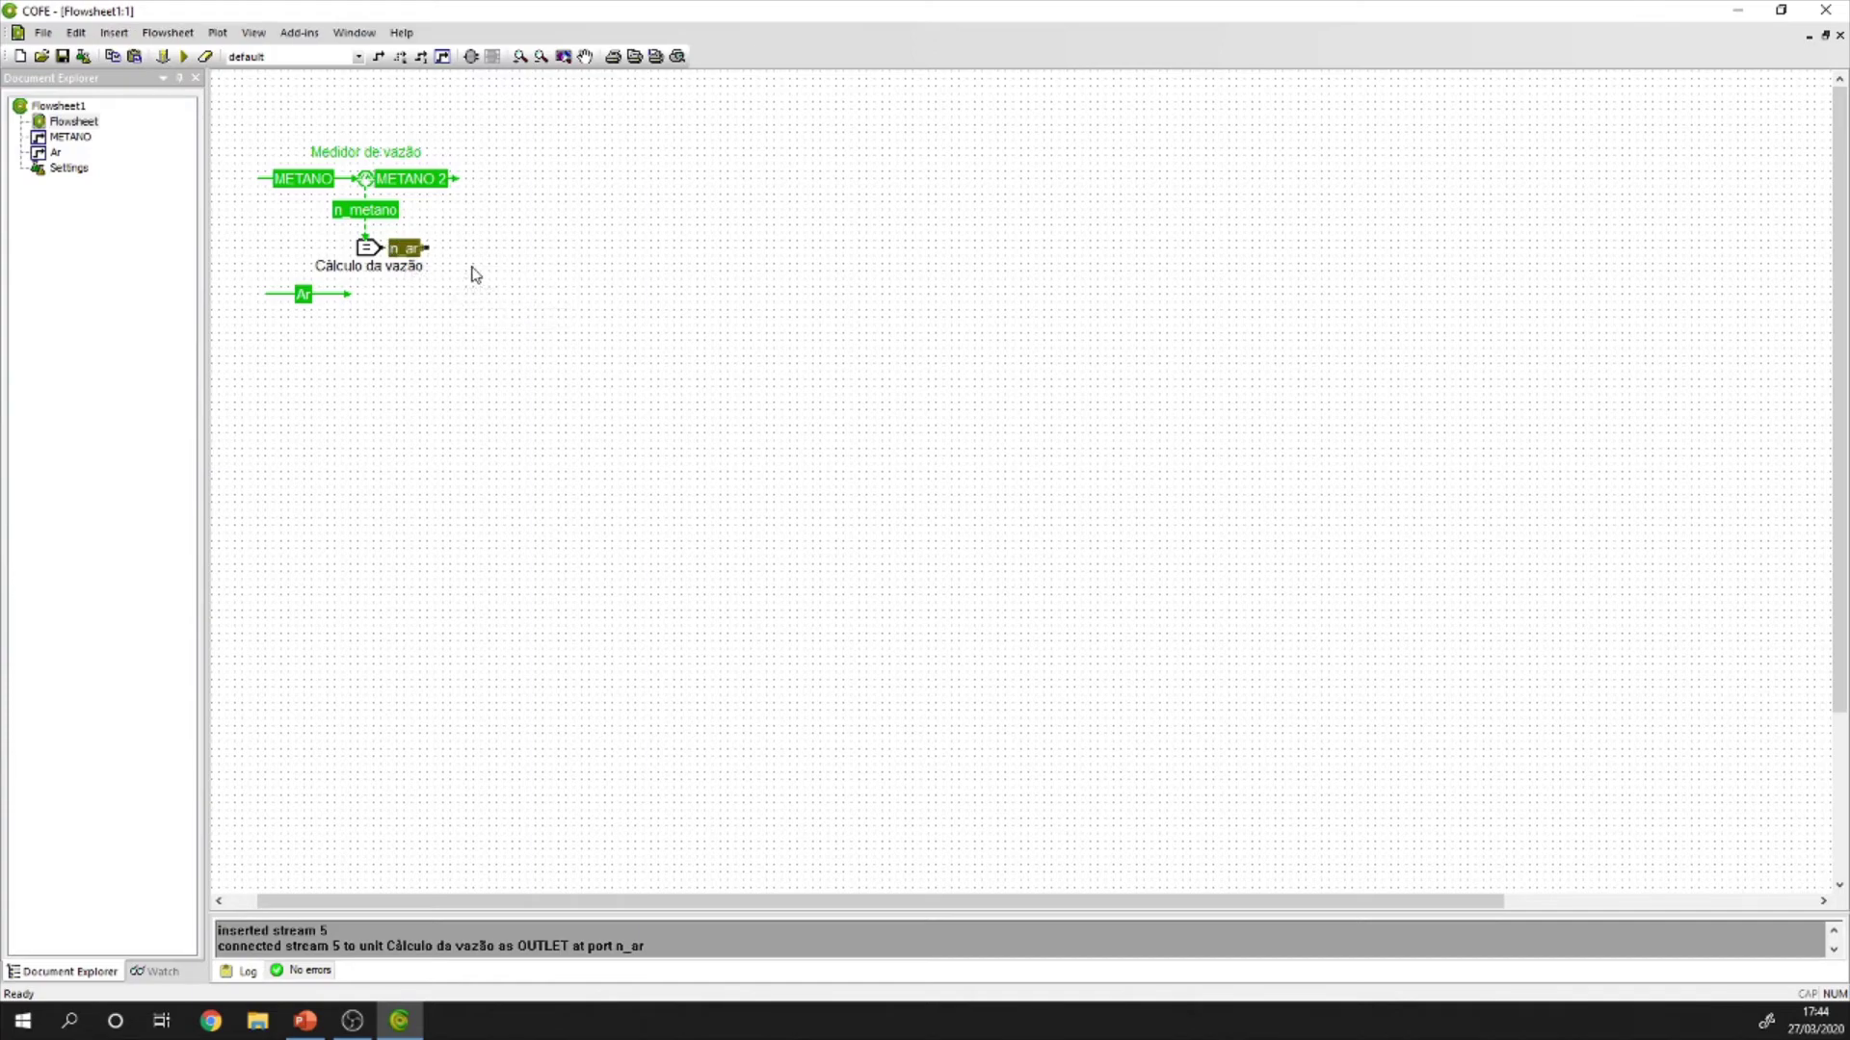
Solve the flowsheet and check the values carried by the n_metano and n_ar information streams.
{"action": "left_click", "coordinate": [183, 56]}
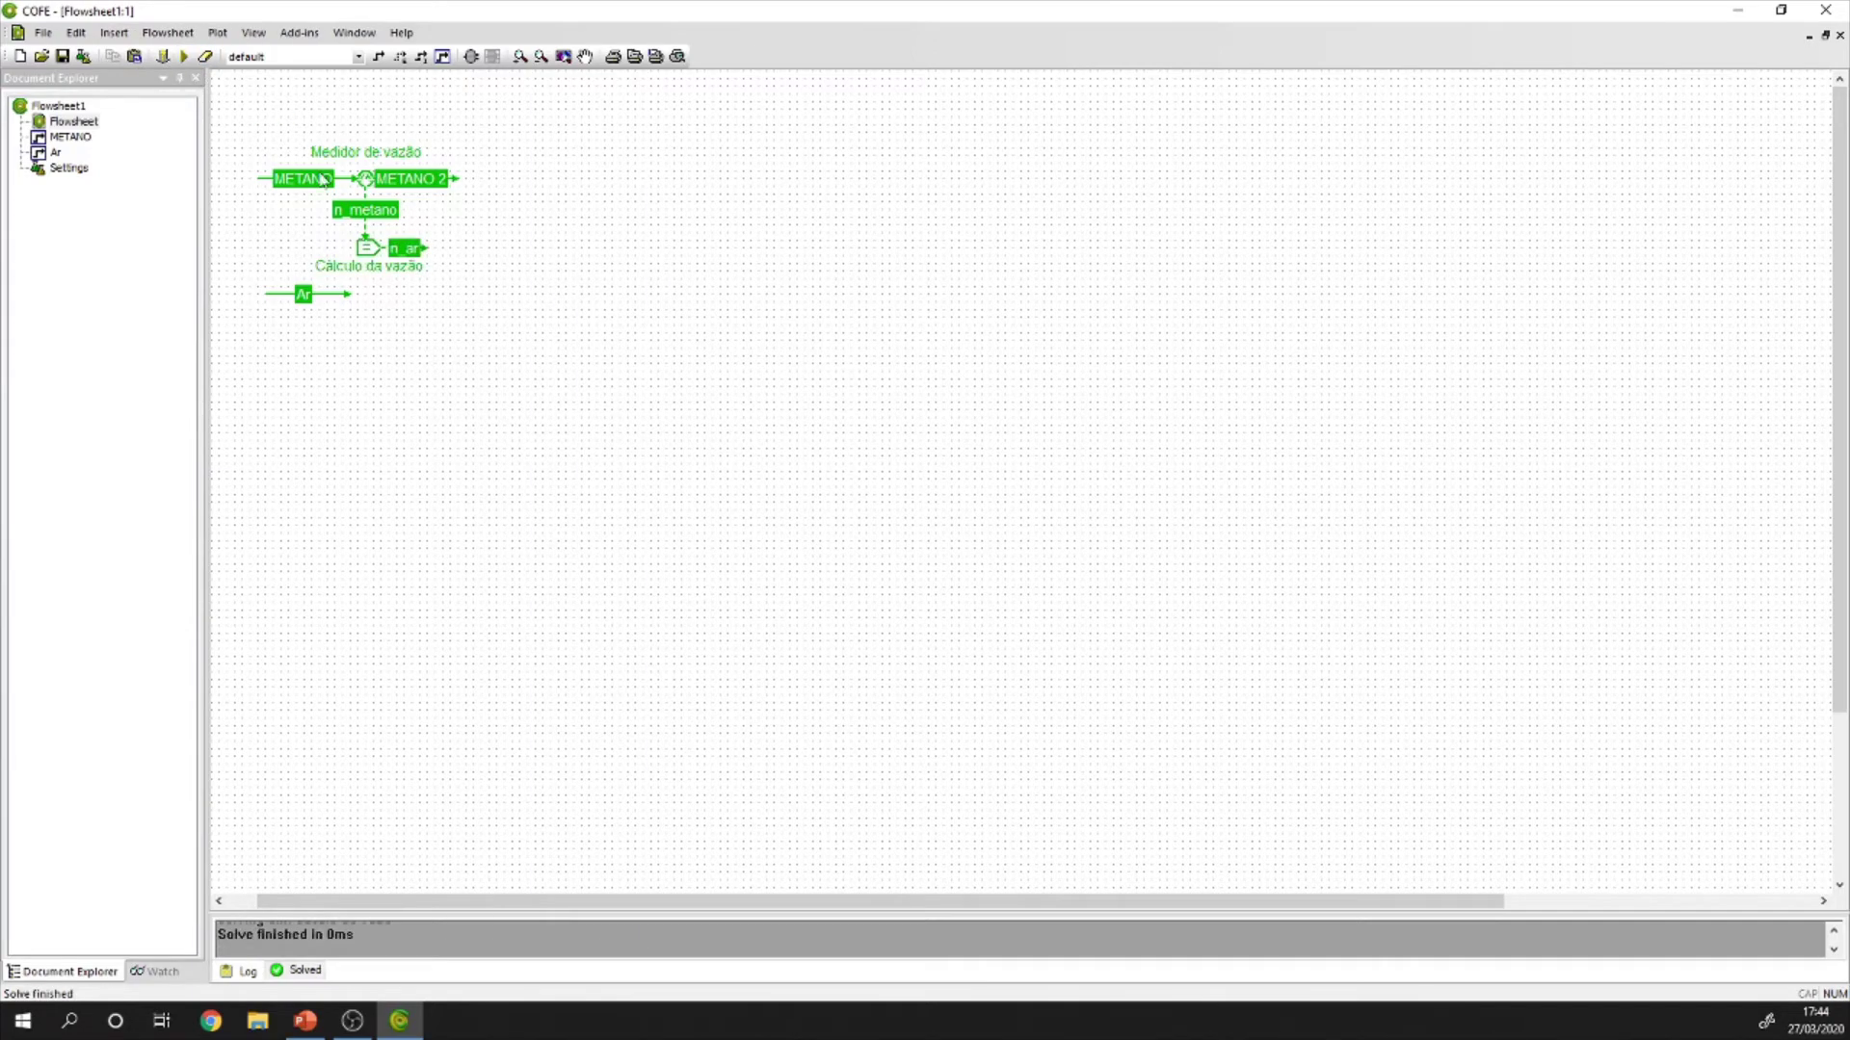
{"action": "mouse_move", "coordinate": [368, 220]}
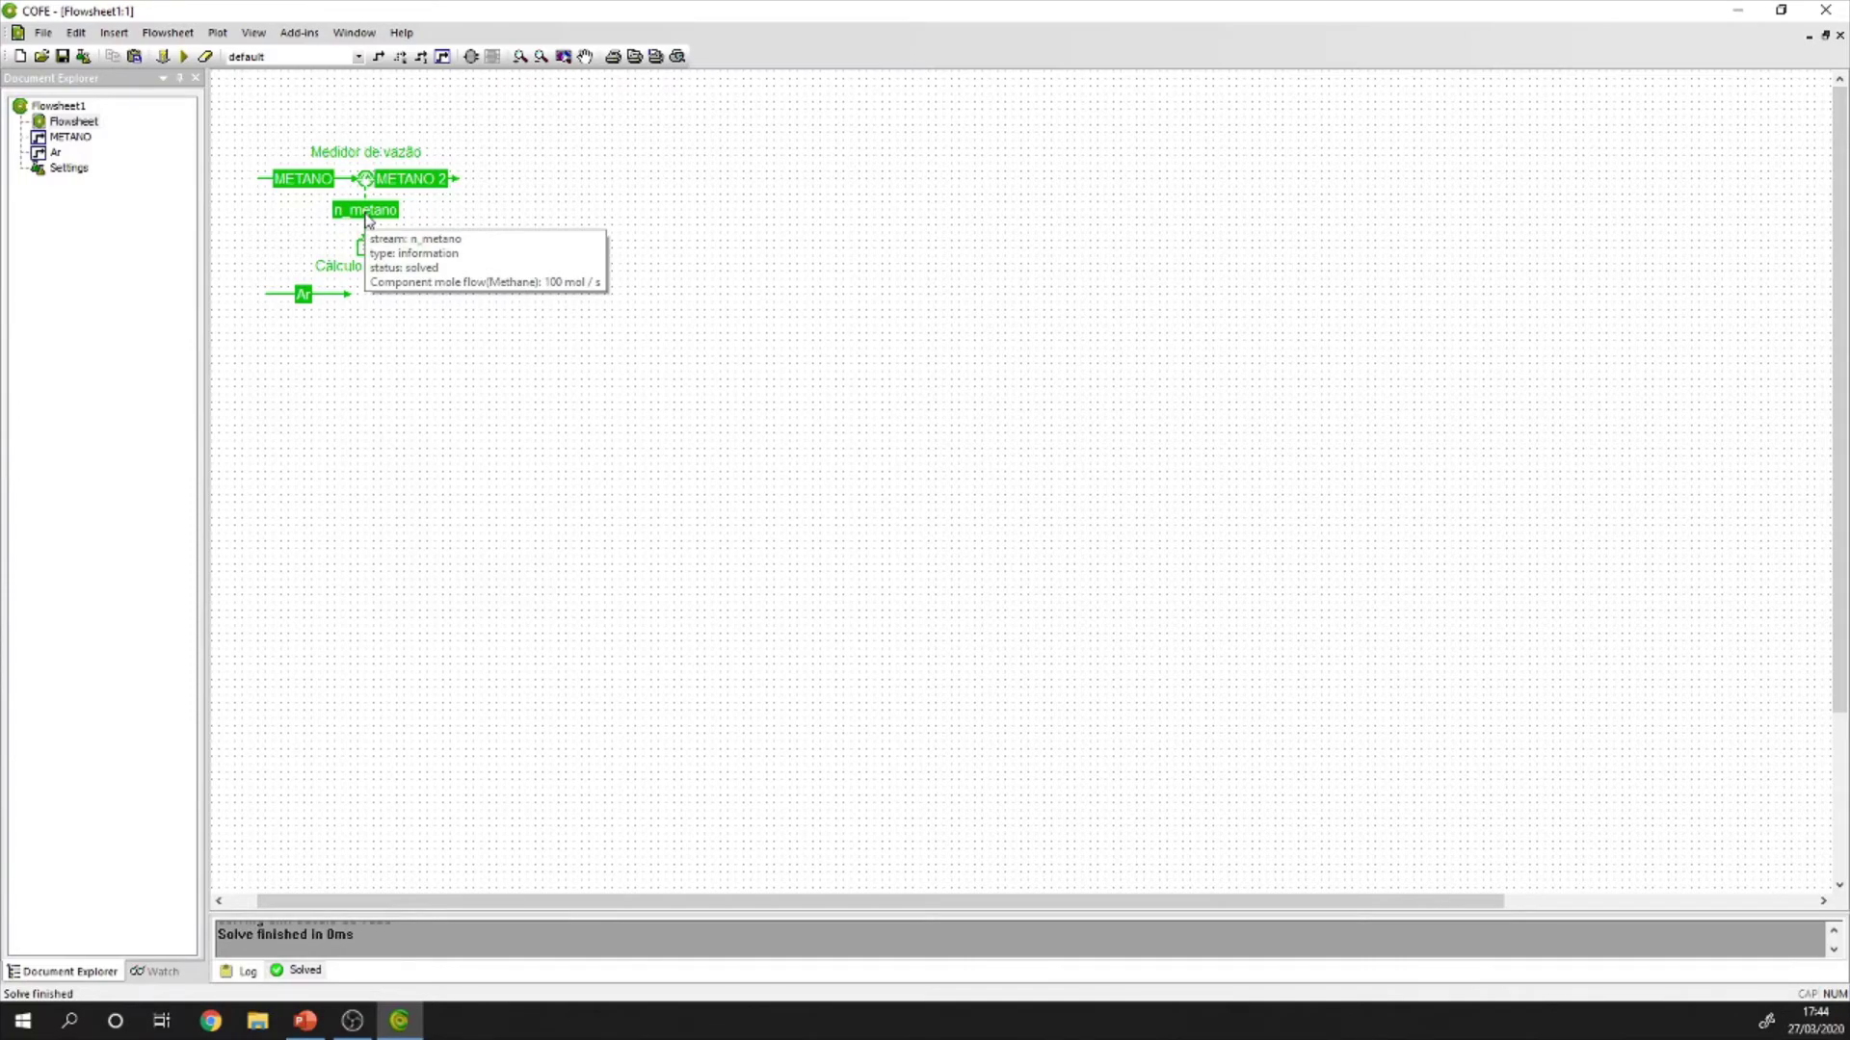
{"action": "mouse_move", "coordinate": [411, 252]}
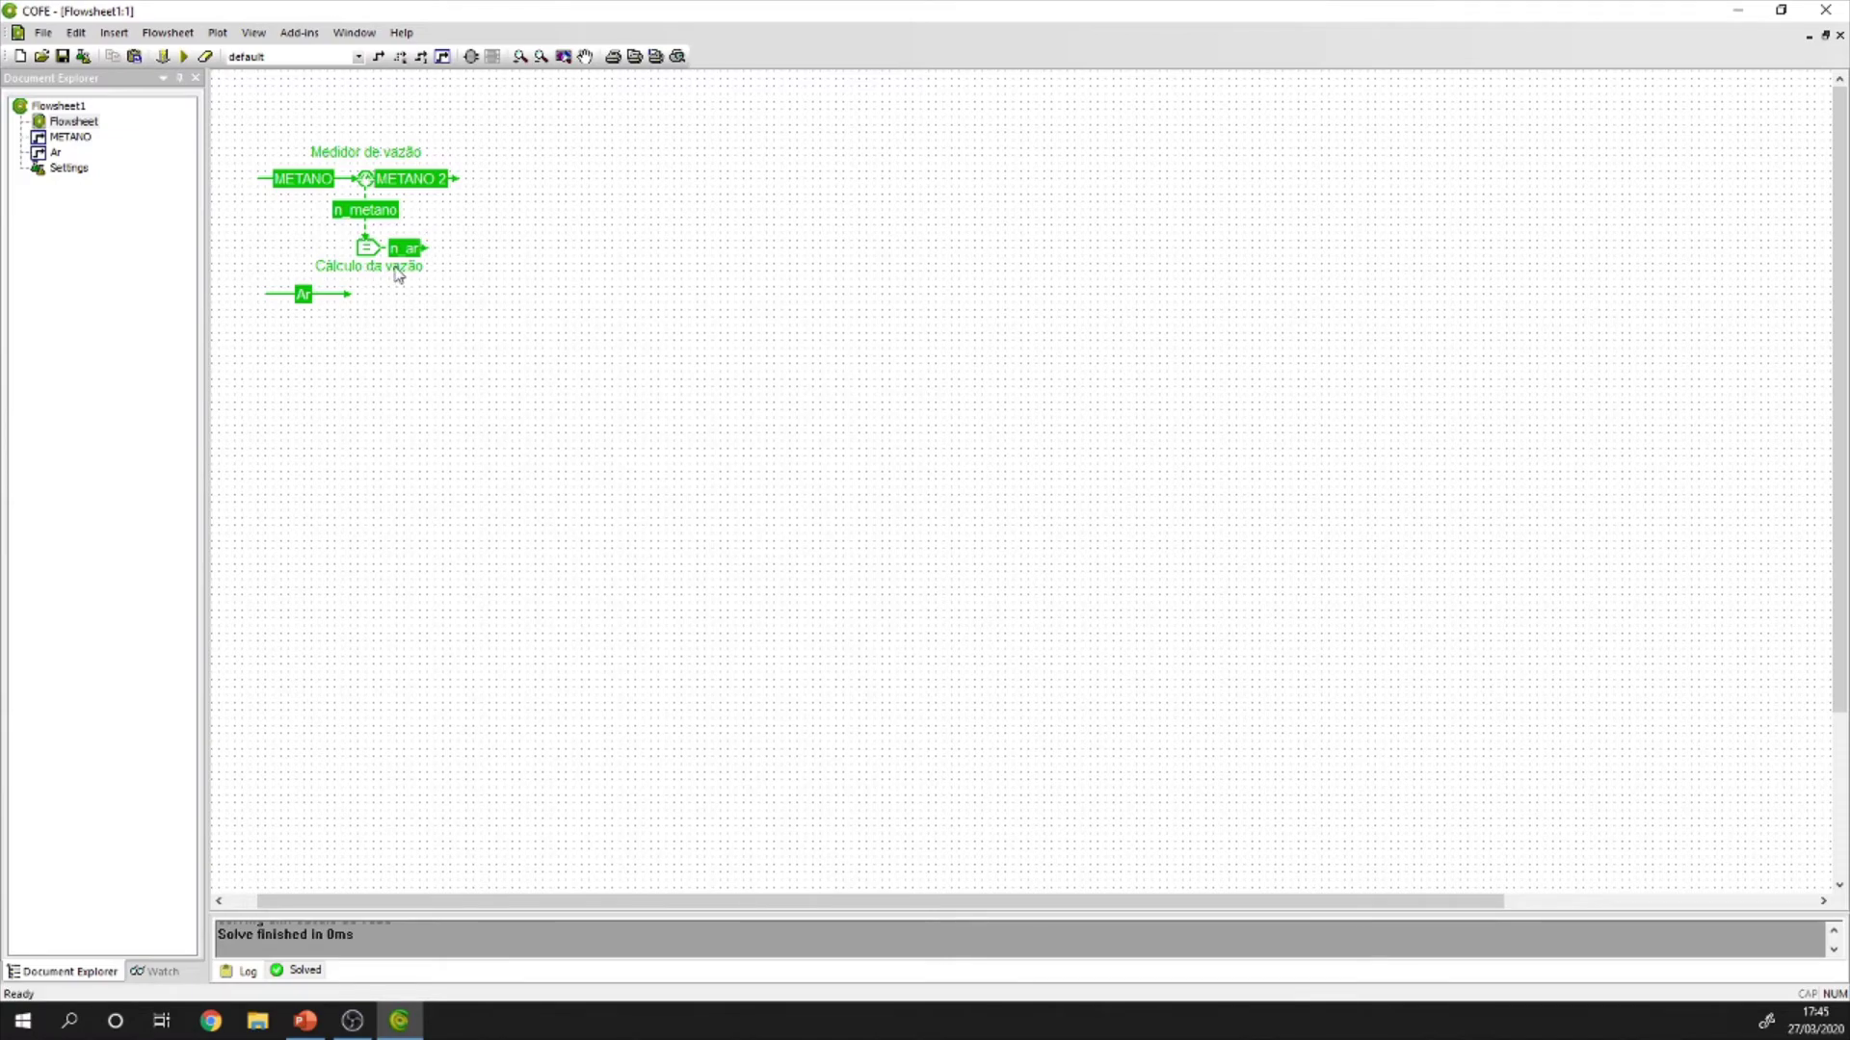
Insert a flow constraint unit just beyond the end of the Ar stream and name it Válvula.
{"action": "left_click", "coordinate": [114, 32]}
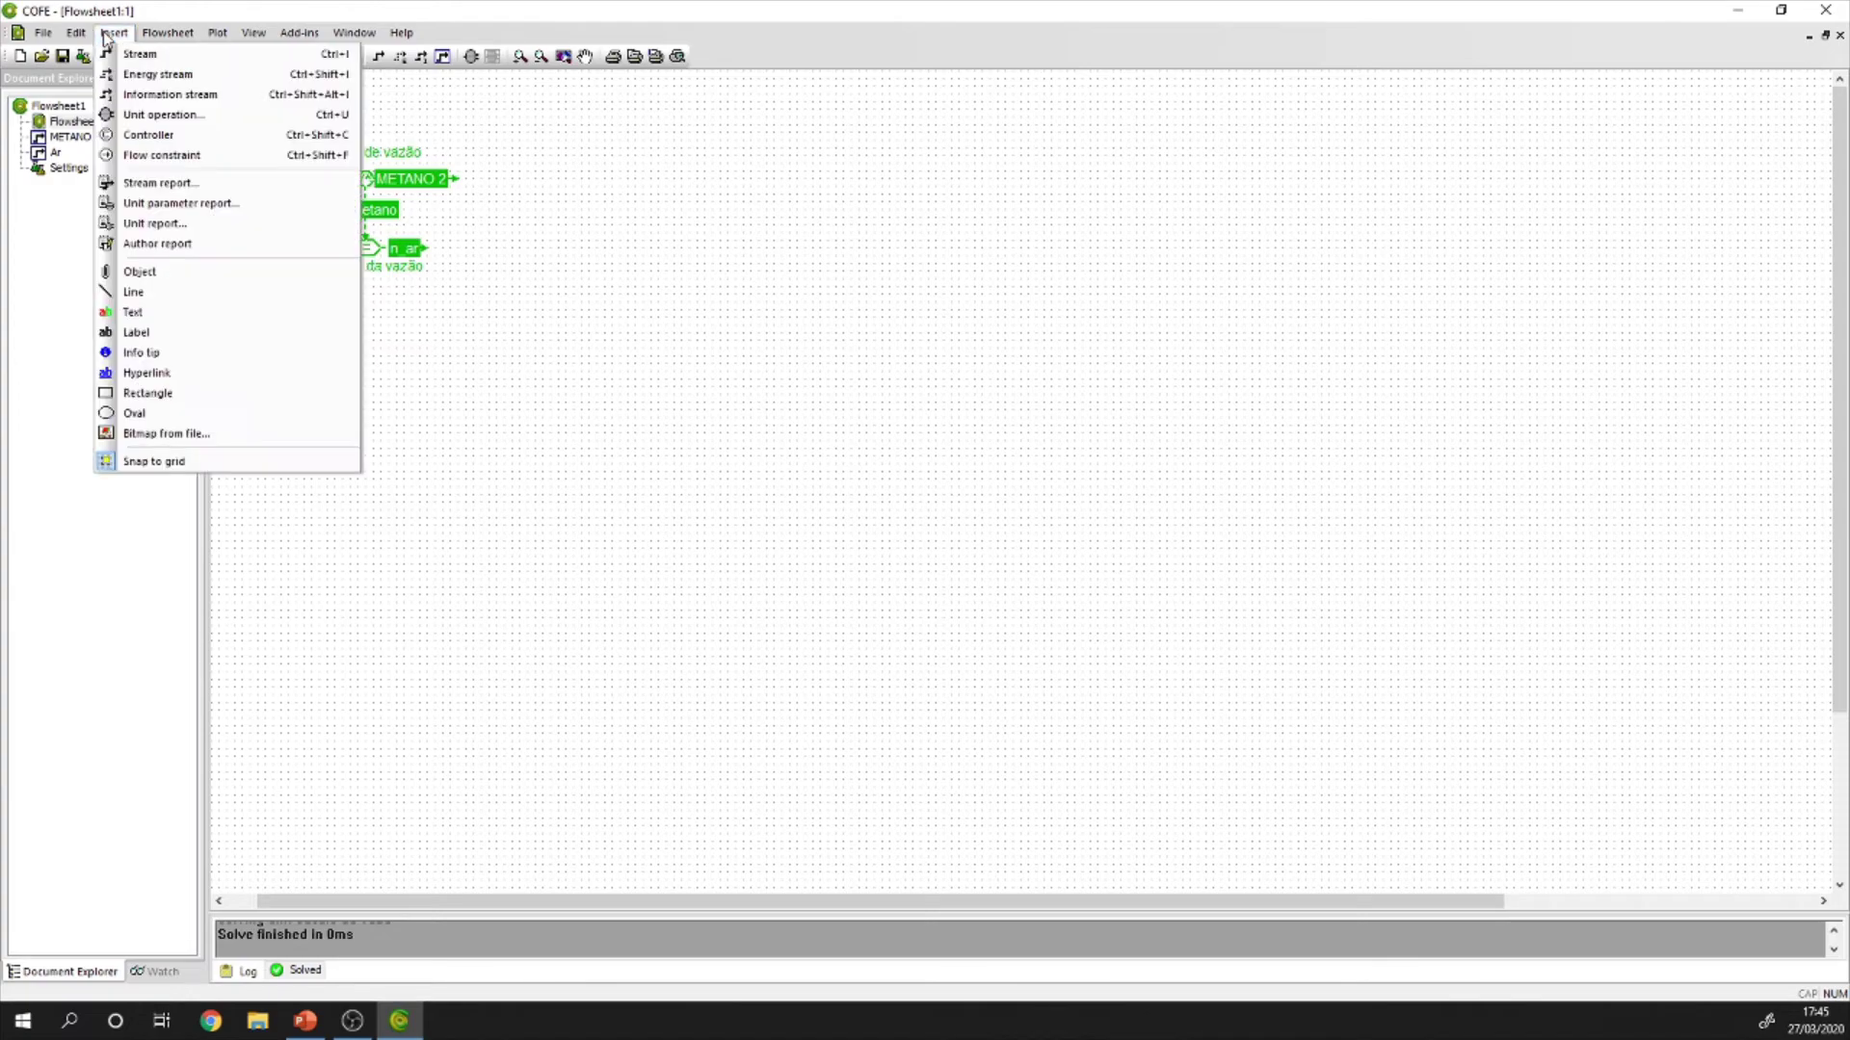
{"action": "left_click", "coordinate": [186, 156]}
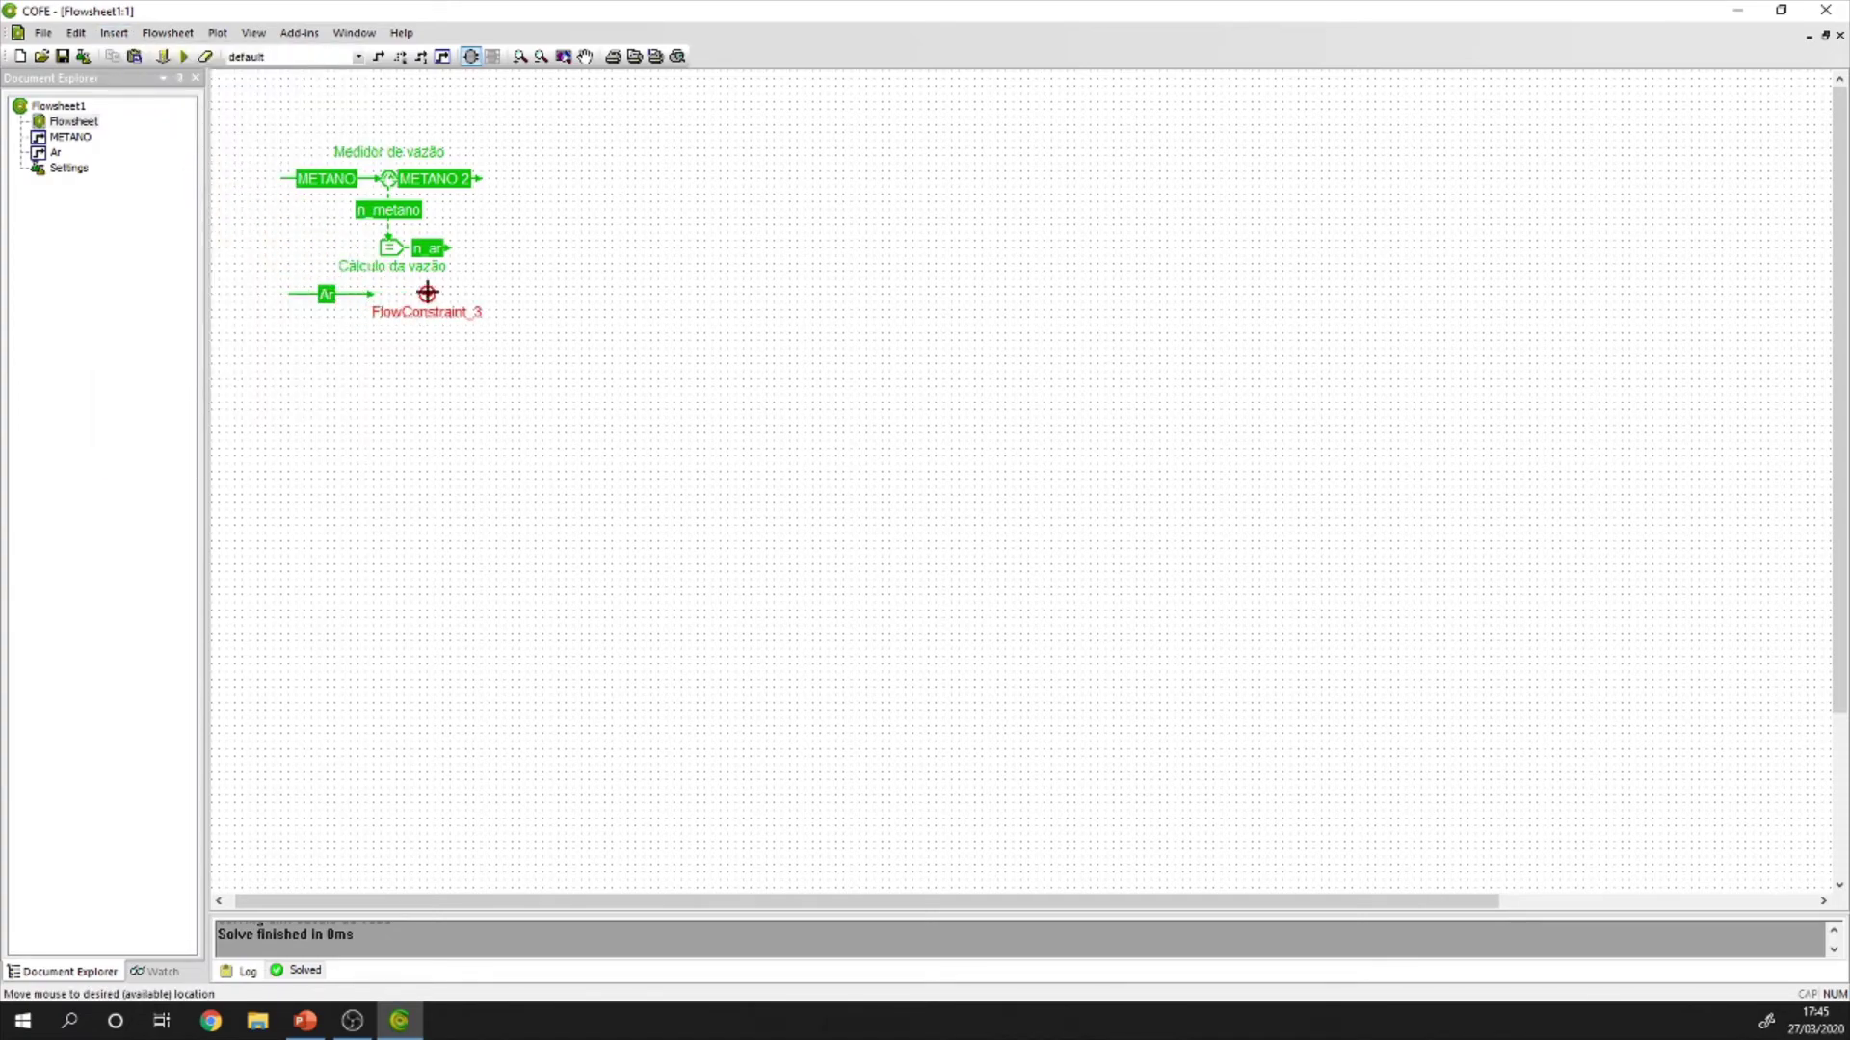
{"action": "left_click", "coordinate": [442, 294]}
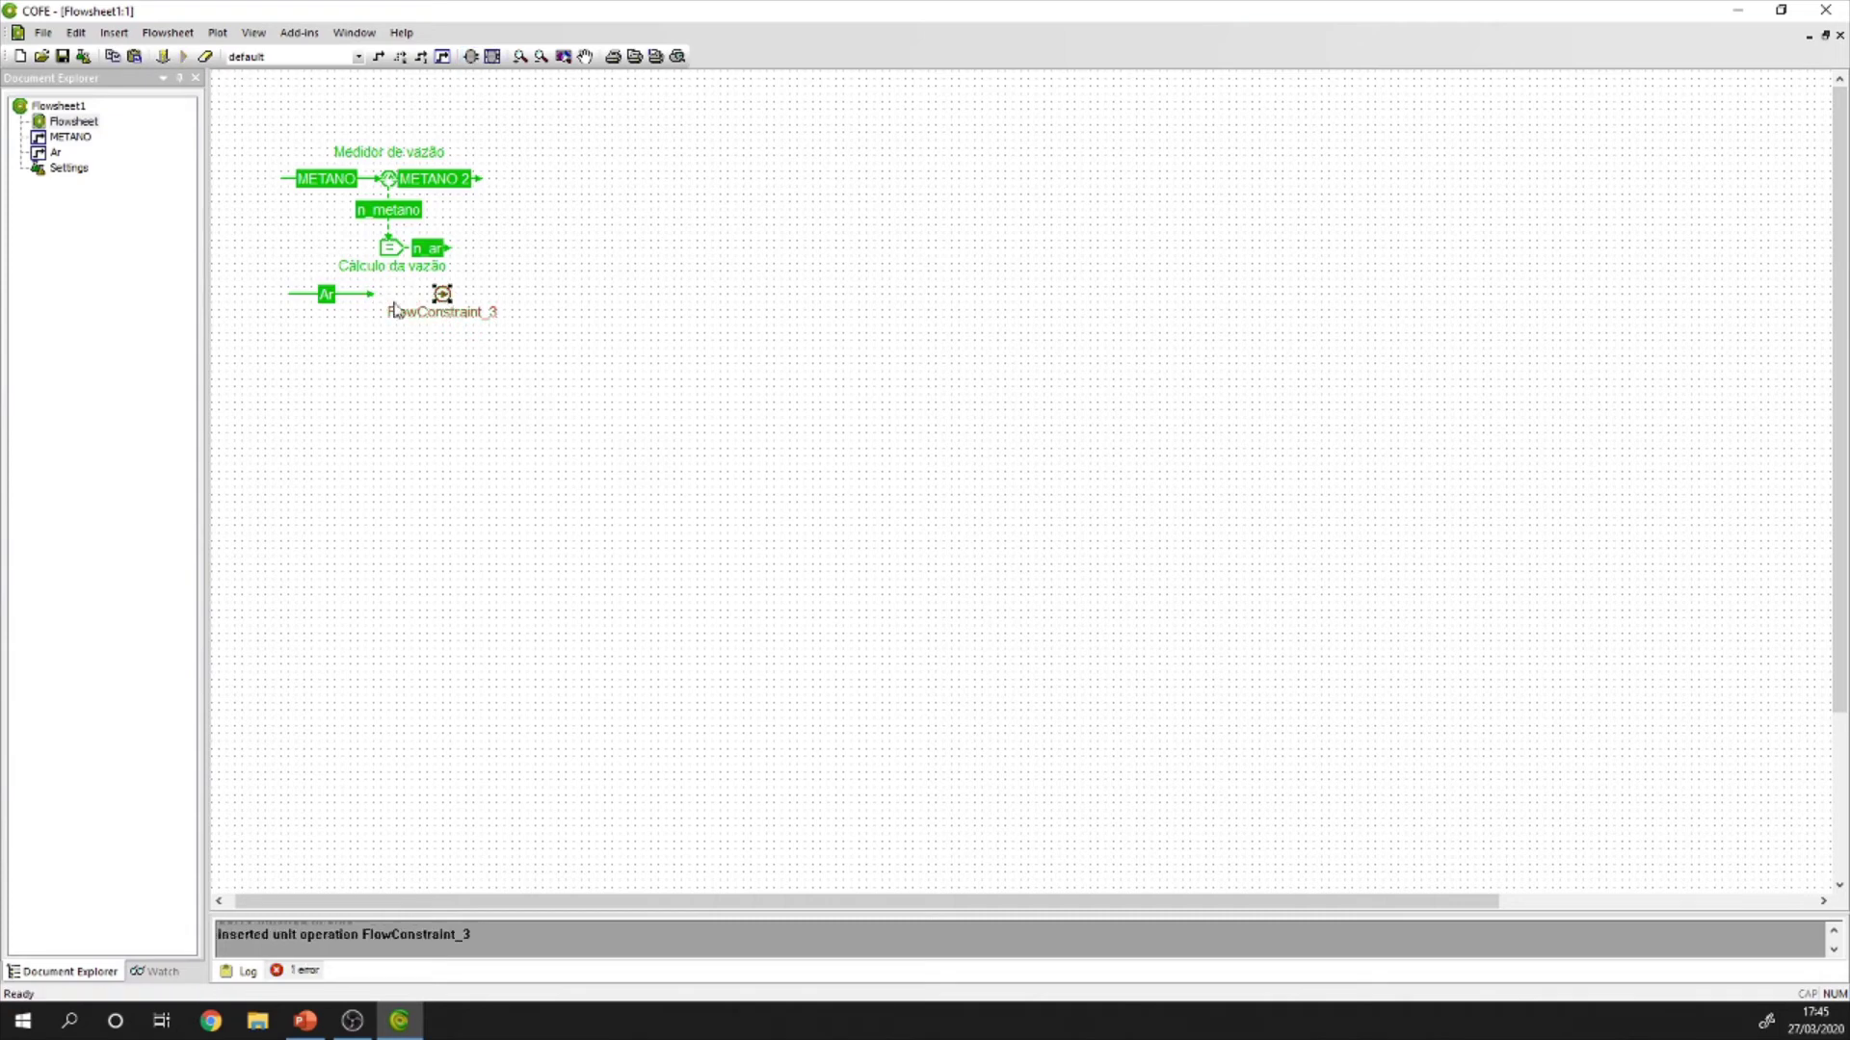
{"action": "left_click", "coordinate": [453, 312]}
{"action": "type", "text": "V"}
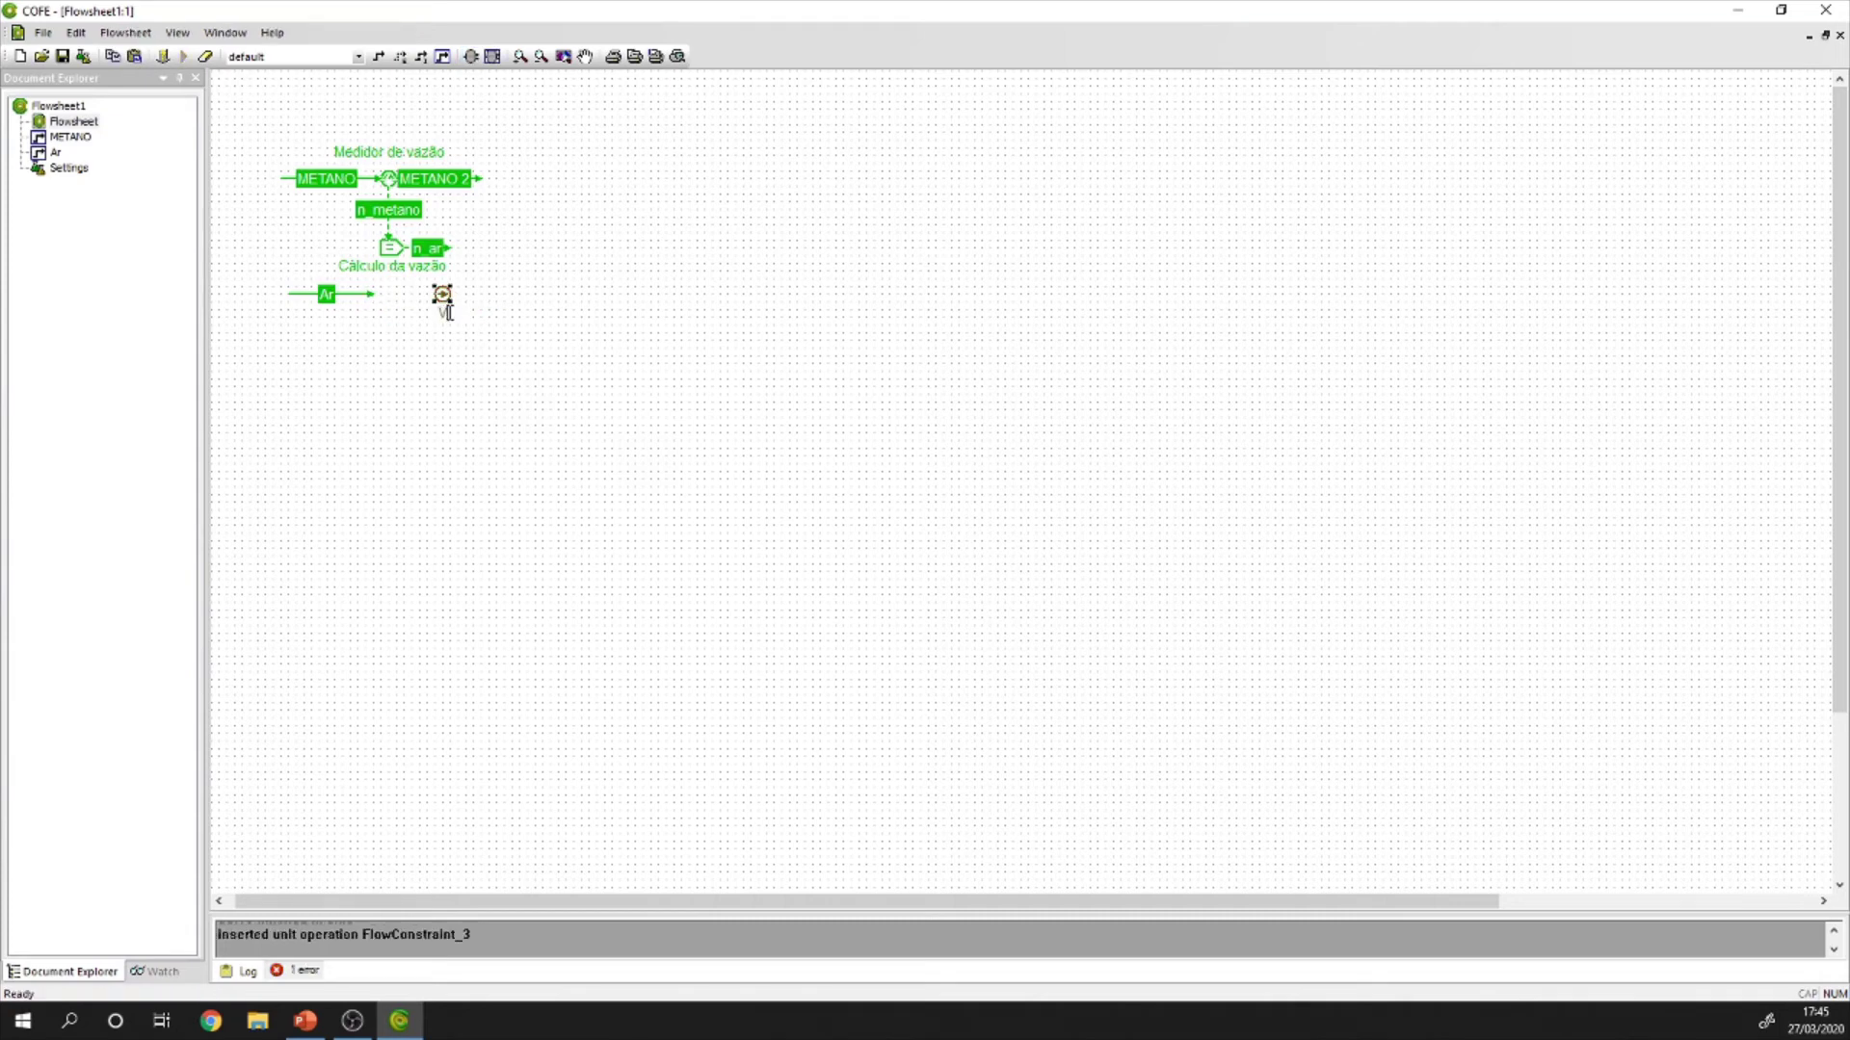
{"action": "type", "text": "álvula"}
{"action": "key", "text": "Return"}
Connect the Ar stream to Válvula's inlet and draw a material outlet stream named Ar estequiométrico.
{"action": "left_click_drag", "start_coordinate": [371, 293], "coordinate": [442, 294]}
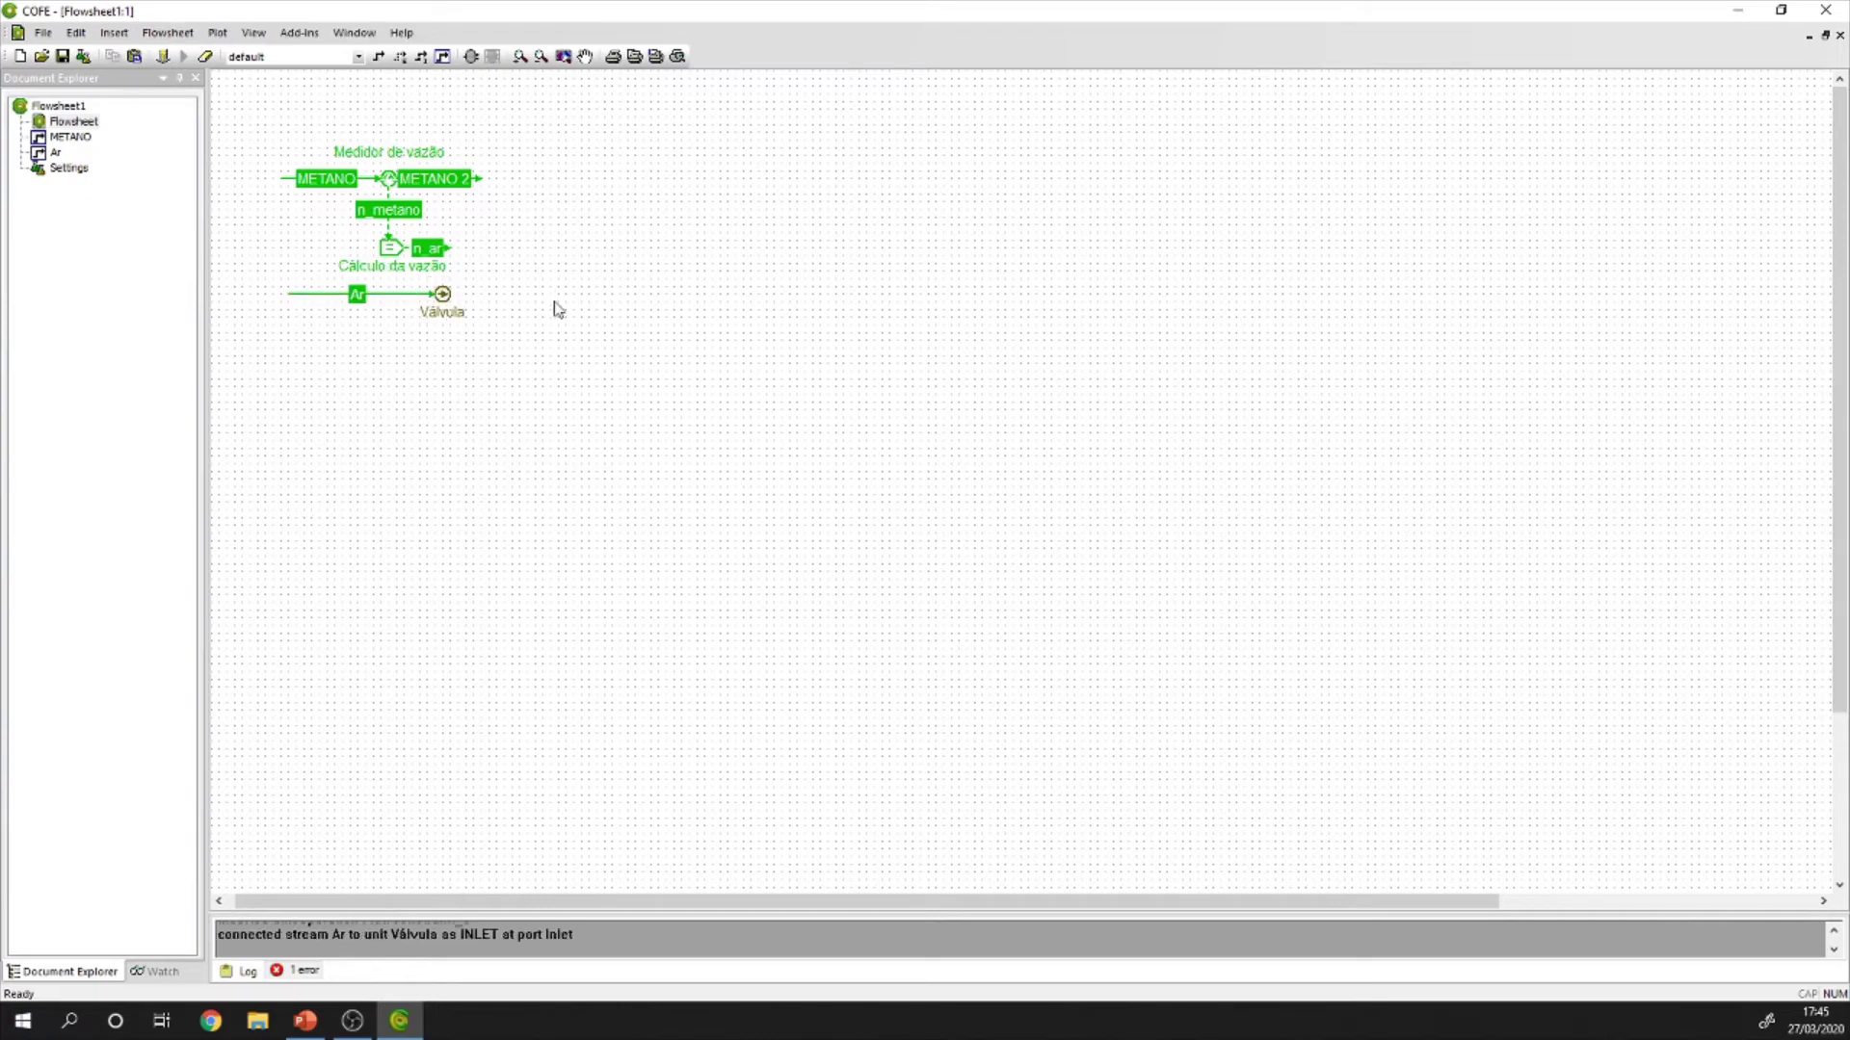
{"action": "left_click", "coordinate": [378, 56]}
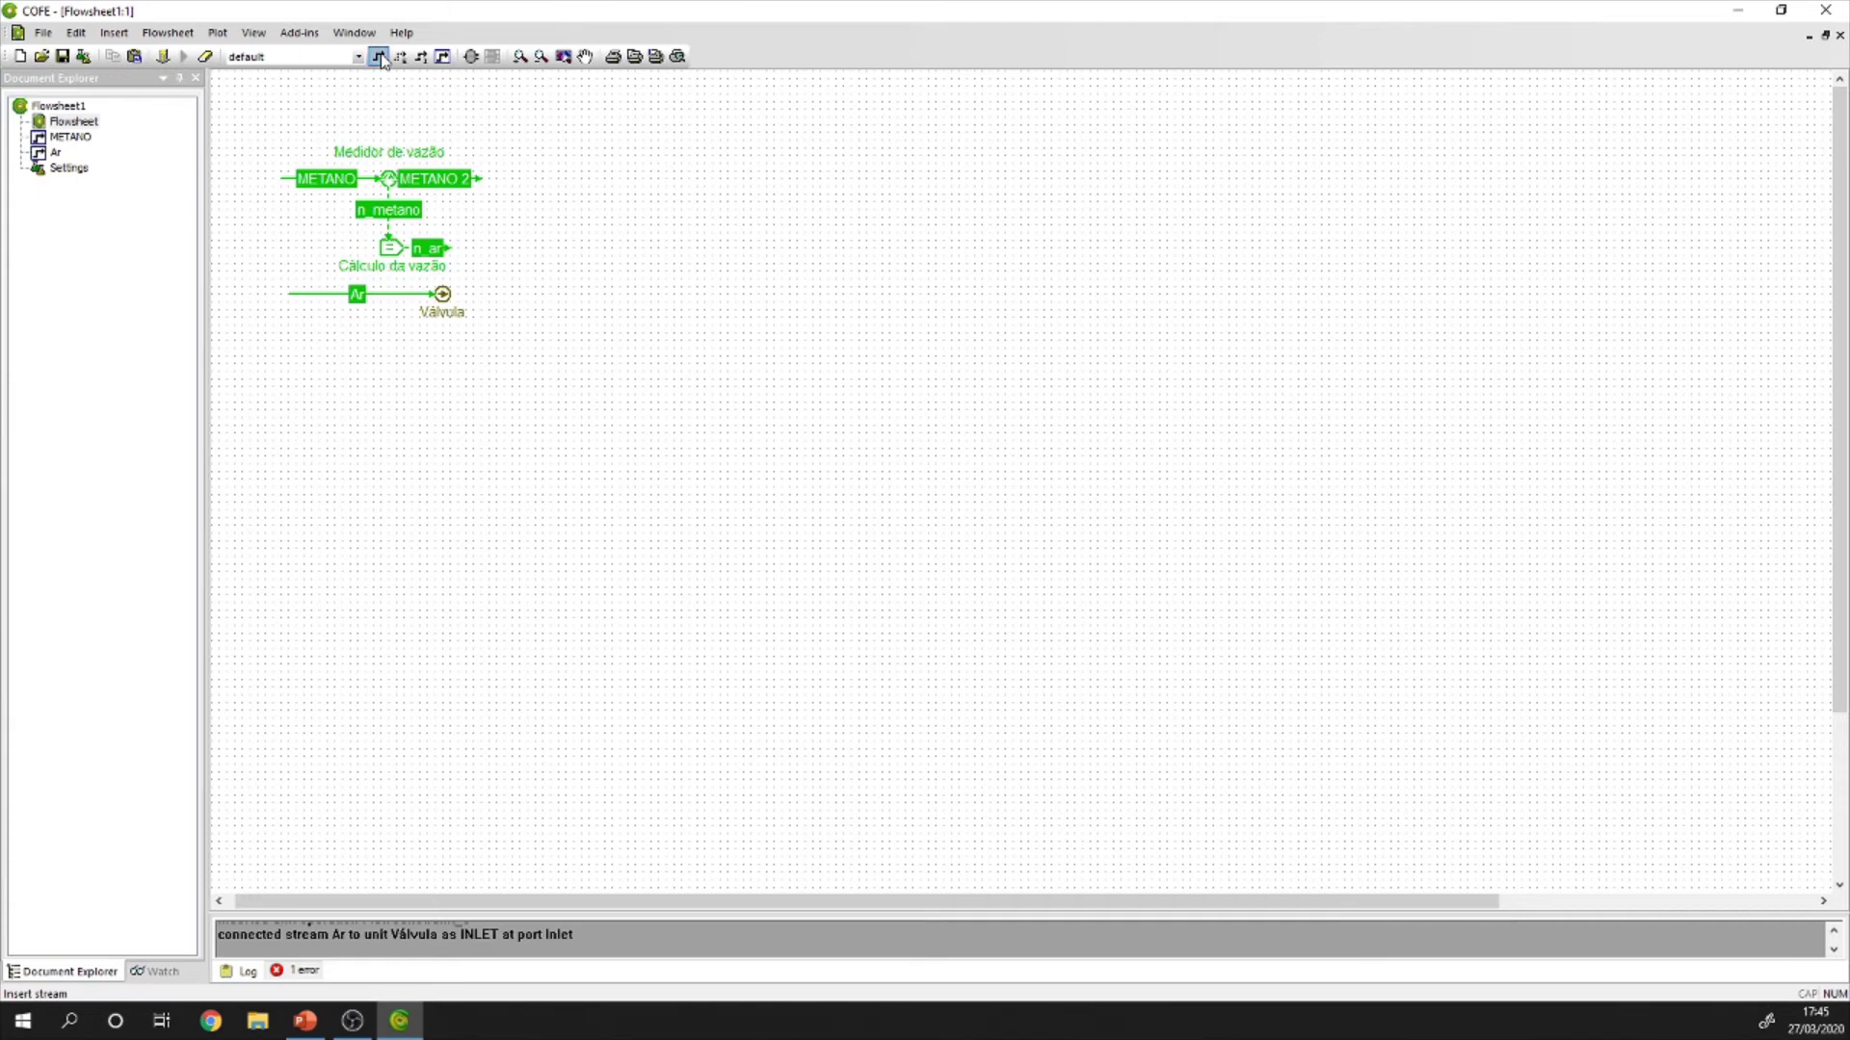
{"action": "left_click", "coordinate": [444, 294]}
{"action": "left_click", "coordinate": [604, 293]}
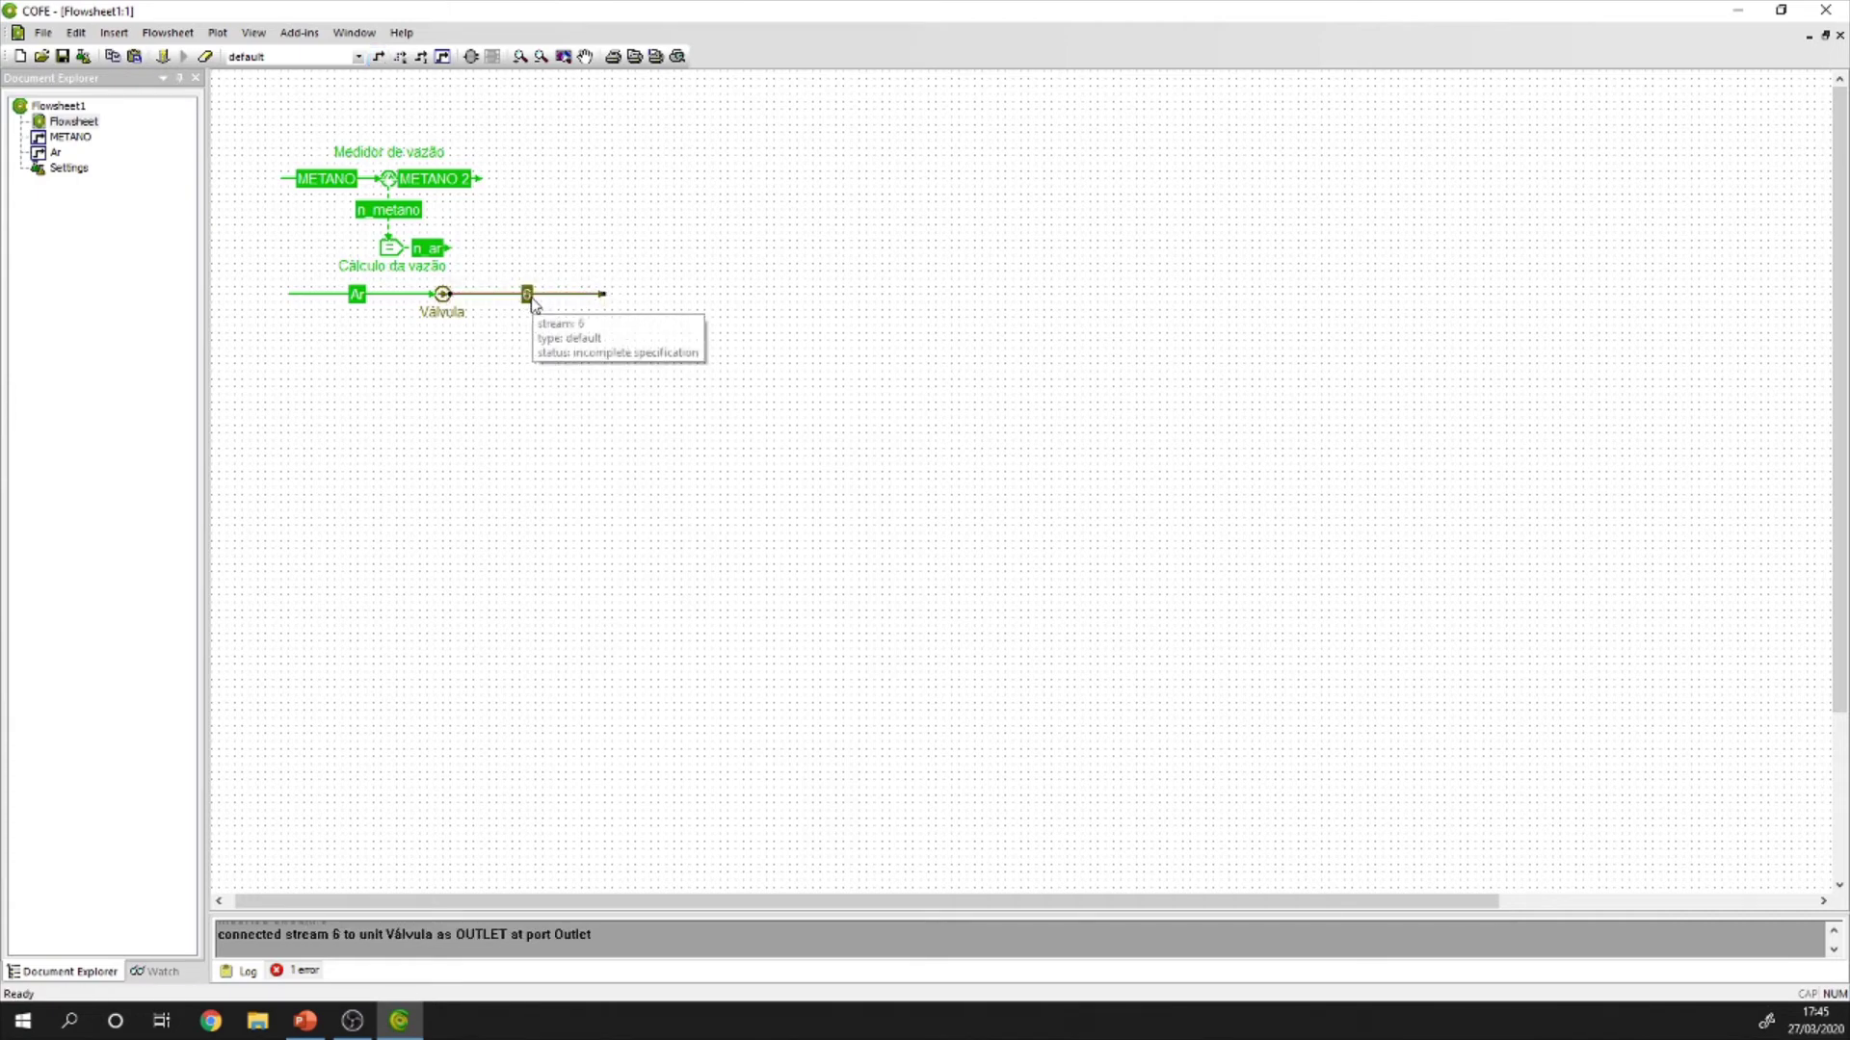
{"action": "double_click", "coordinate": [529, 297]}
{"action": "type", "text": "Ar_gas"}
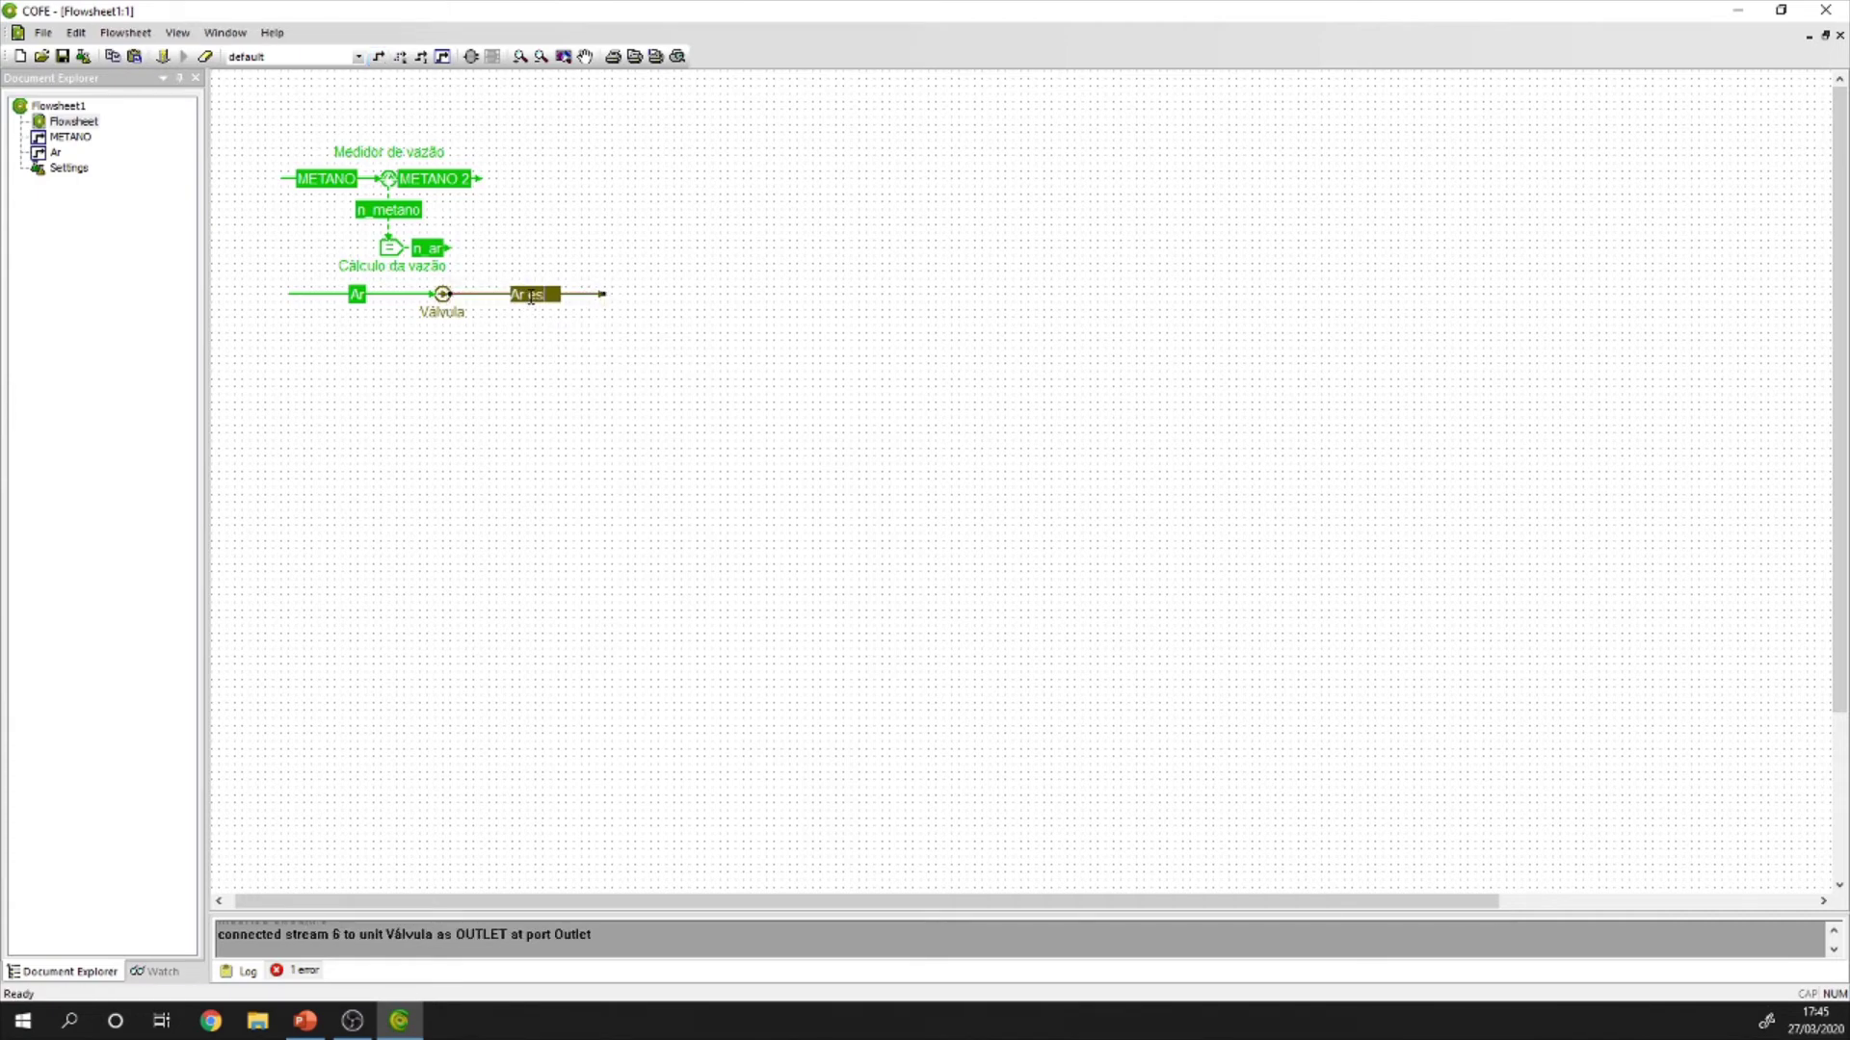
{"action": "type", "text": "tequiométrico"}
{"action": "key", "text": "Return"}
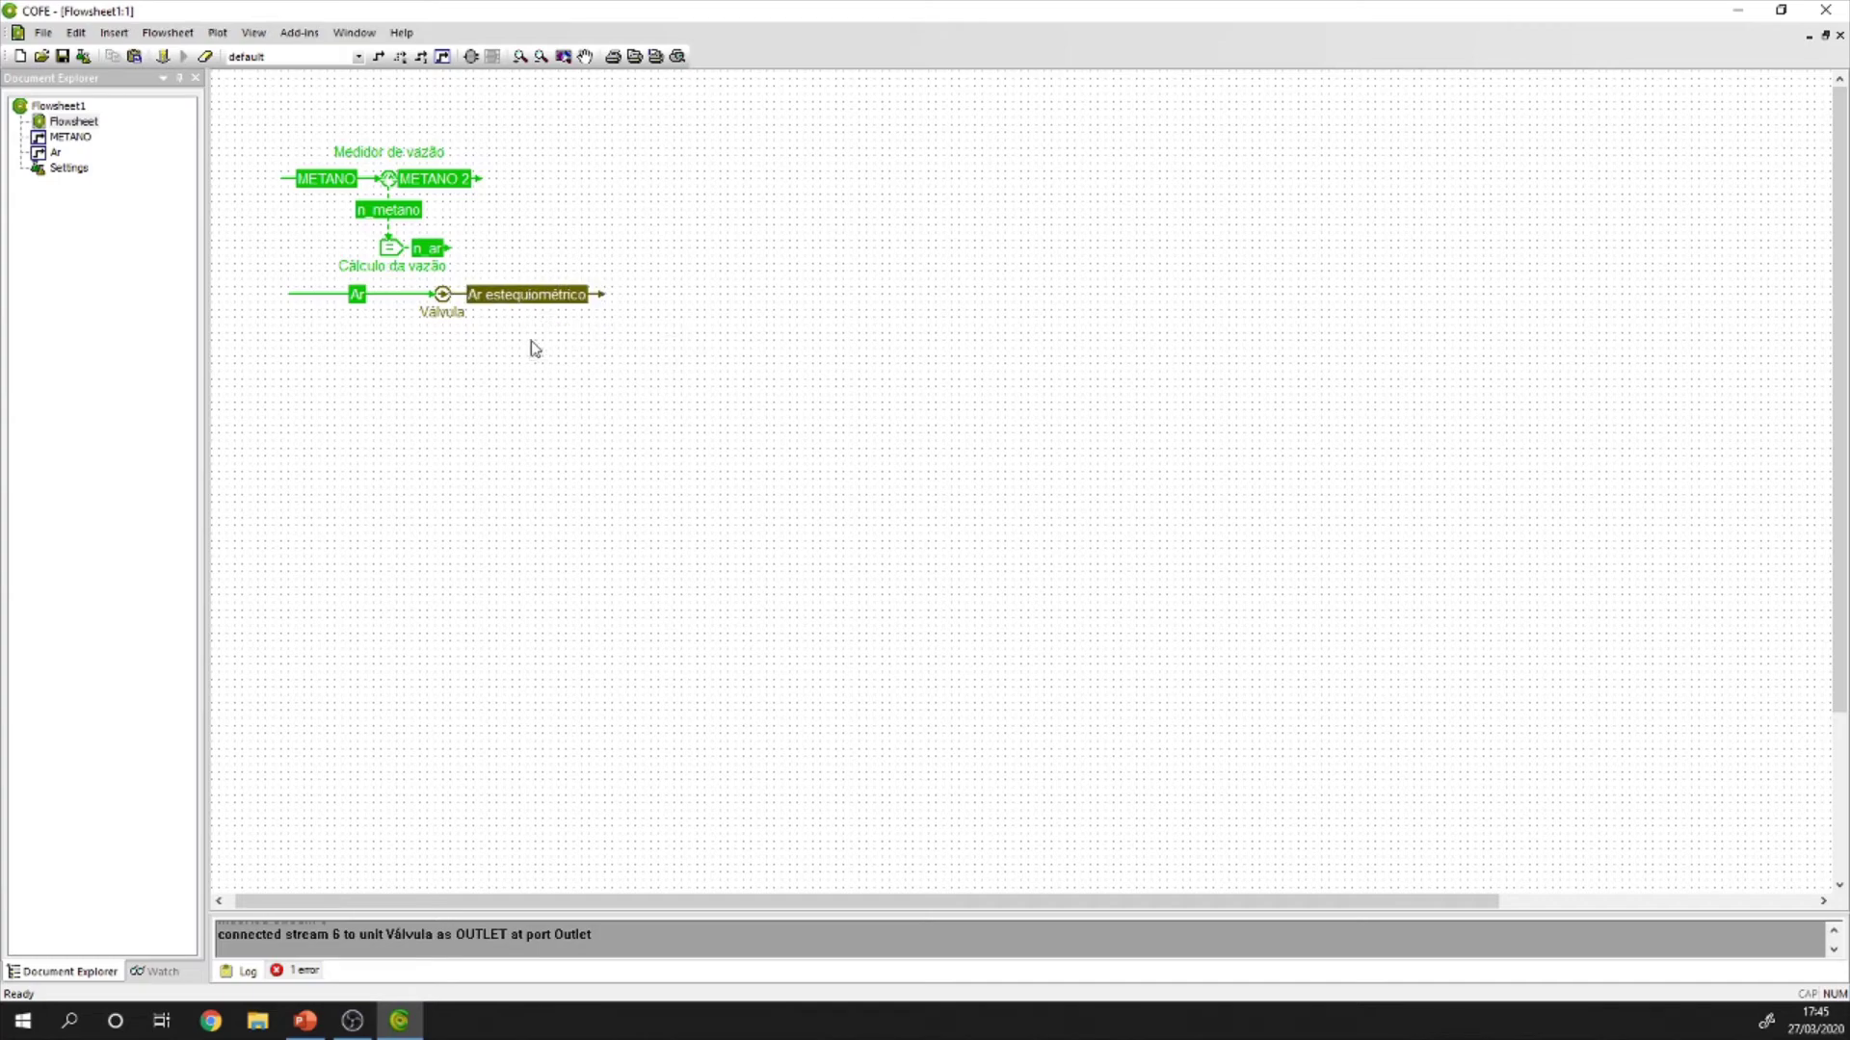
Set the mole flow of the Válvula unit to 100 mol / s.
{"action": "double_click", "coordinate": [442, 295]}
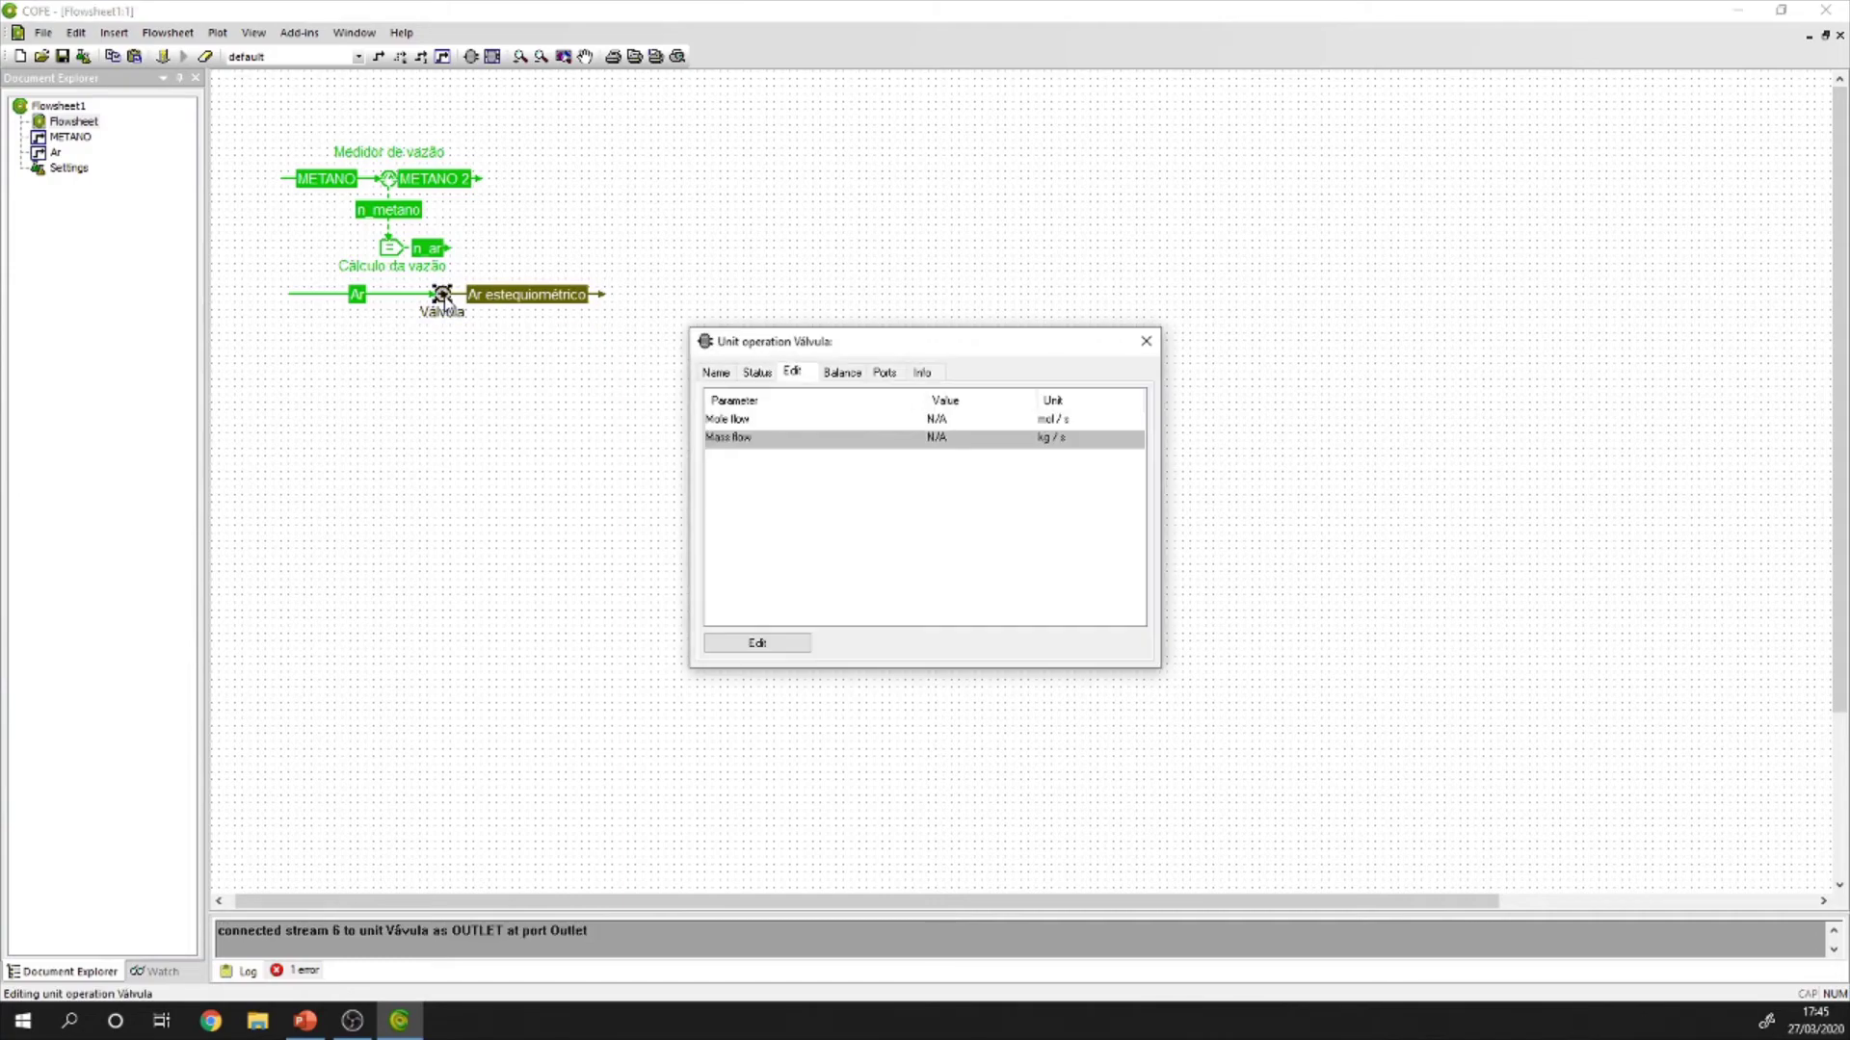
{"action": "left_click", "coordinate": [939, 418]}
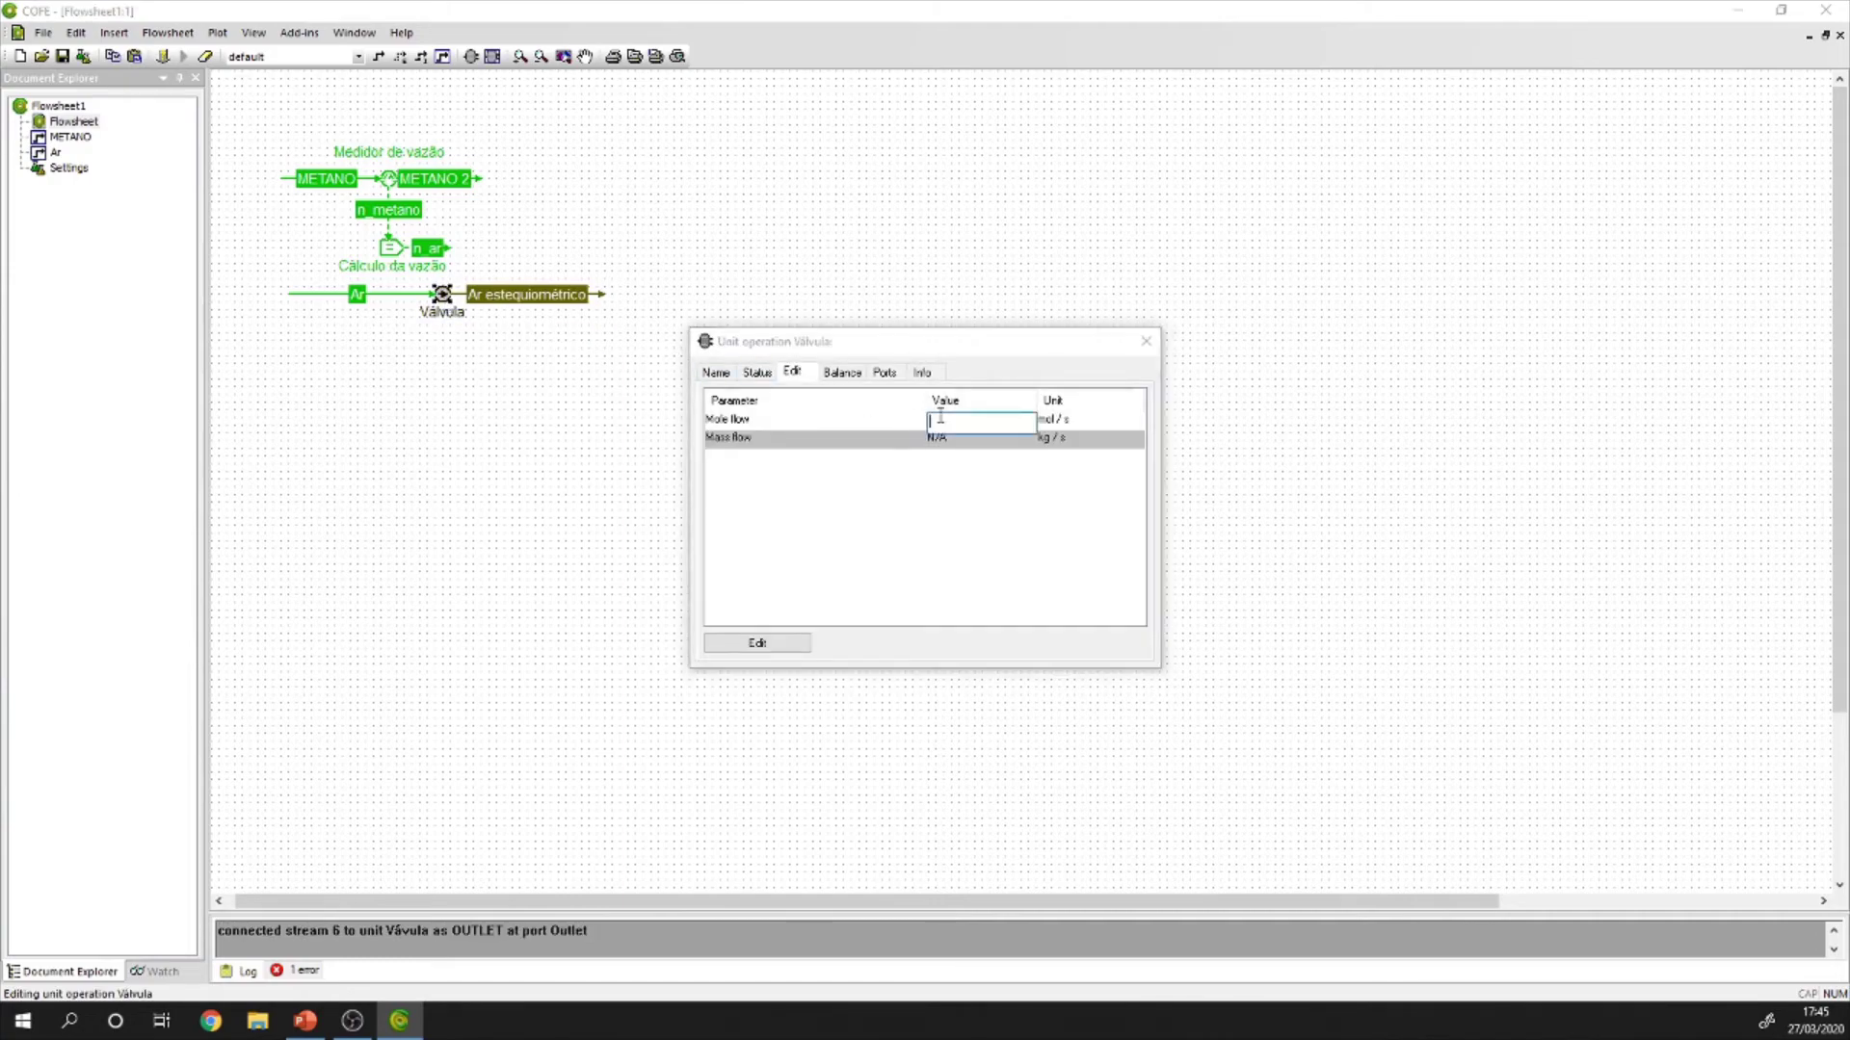
{"action": "key", "text": "Return"}
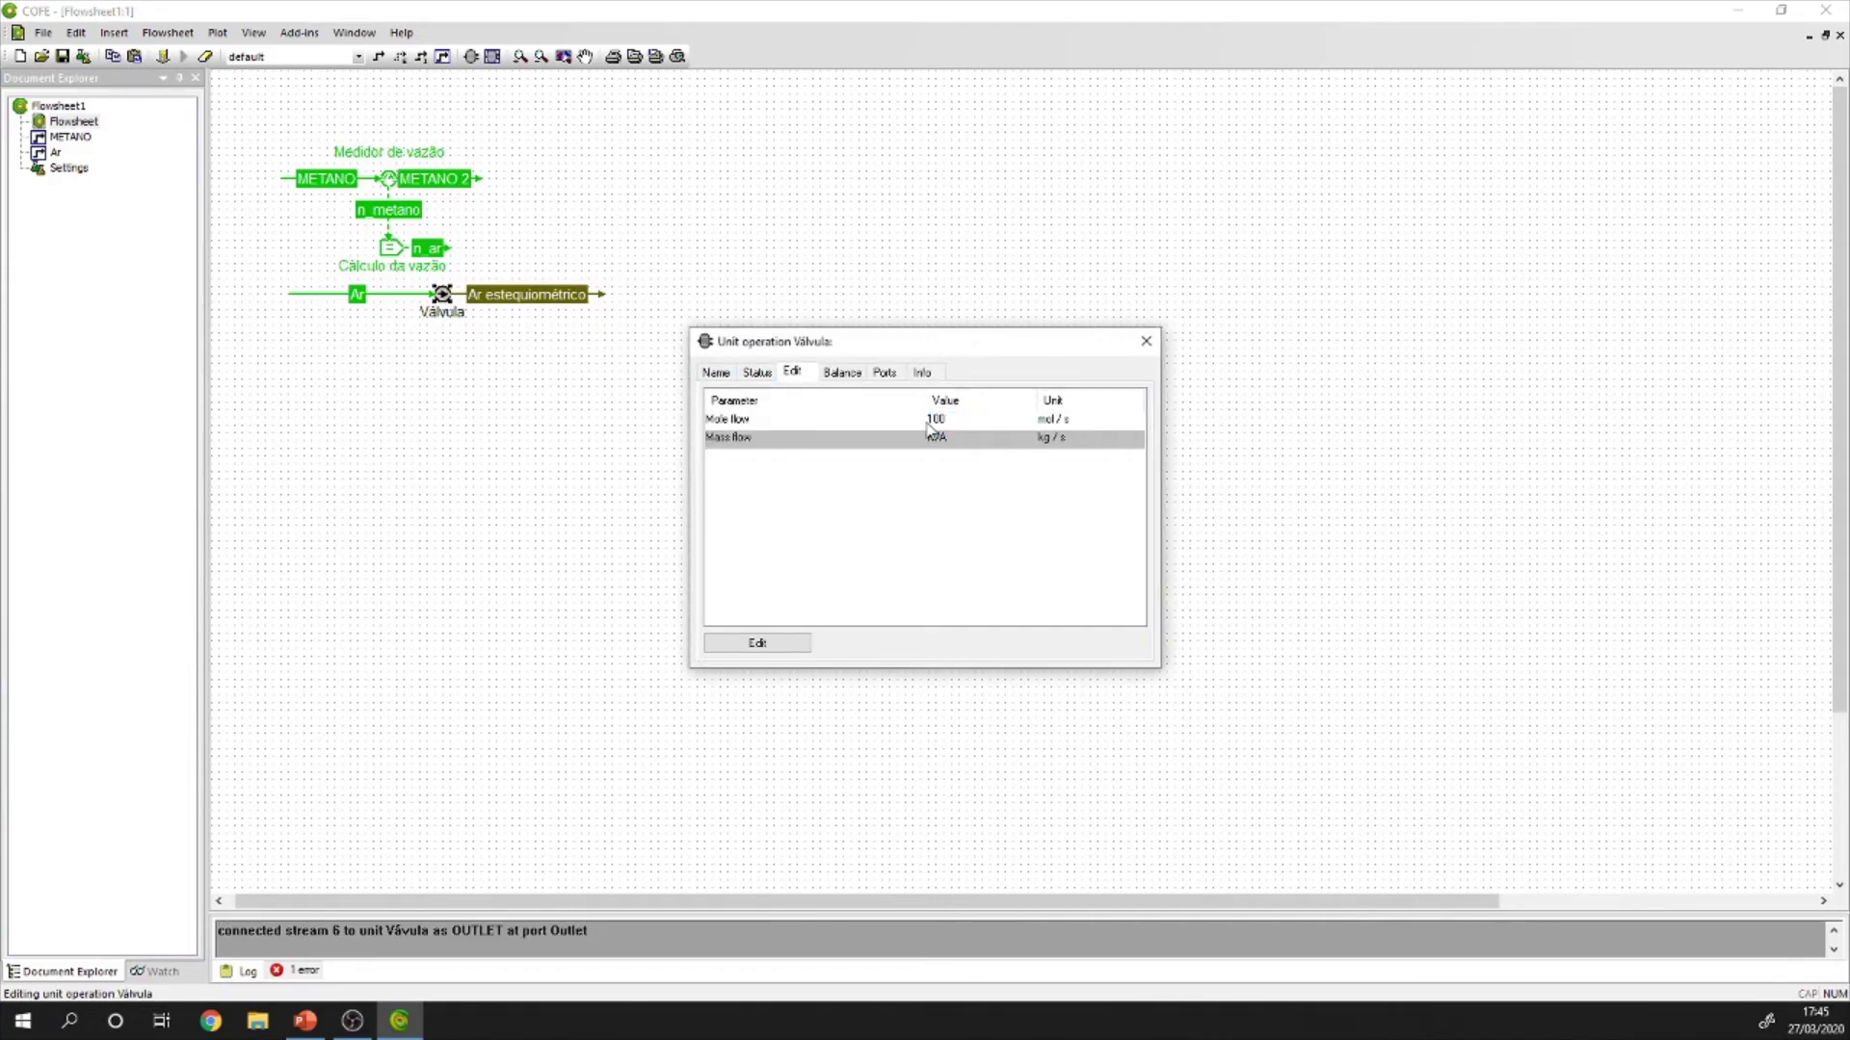
Add a virtual information input port coupled to the Mole flow parameter of the Válvula unit.
{"action": "left_click", "coordinate": [886, 374]}
{"action": "left_click", "coordinate": [853, 641]}
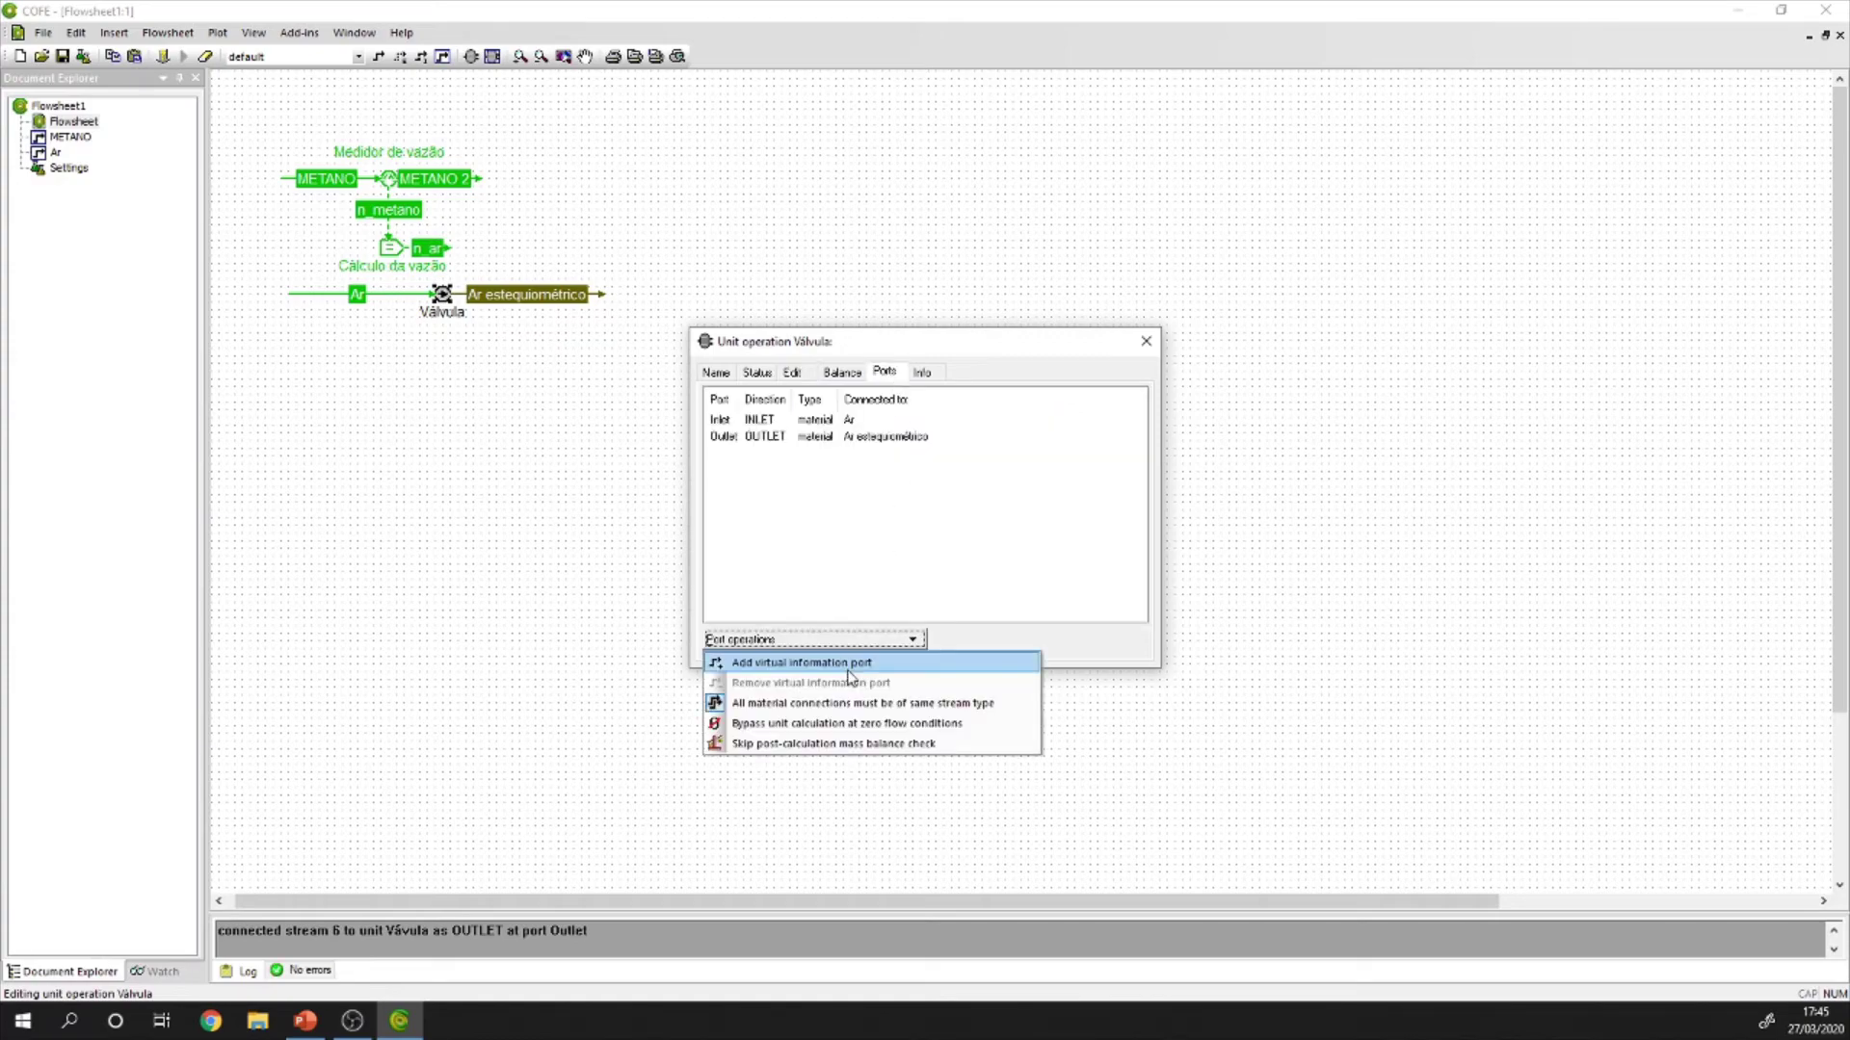
{"action": "left_click", "coordinate": [848, 672]}
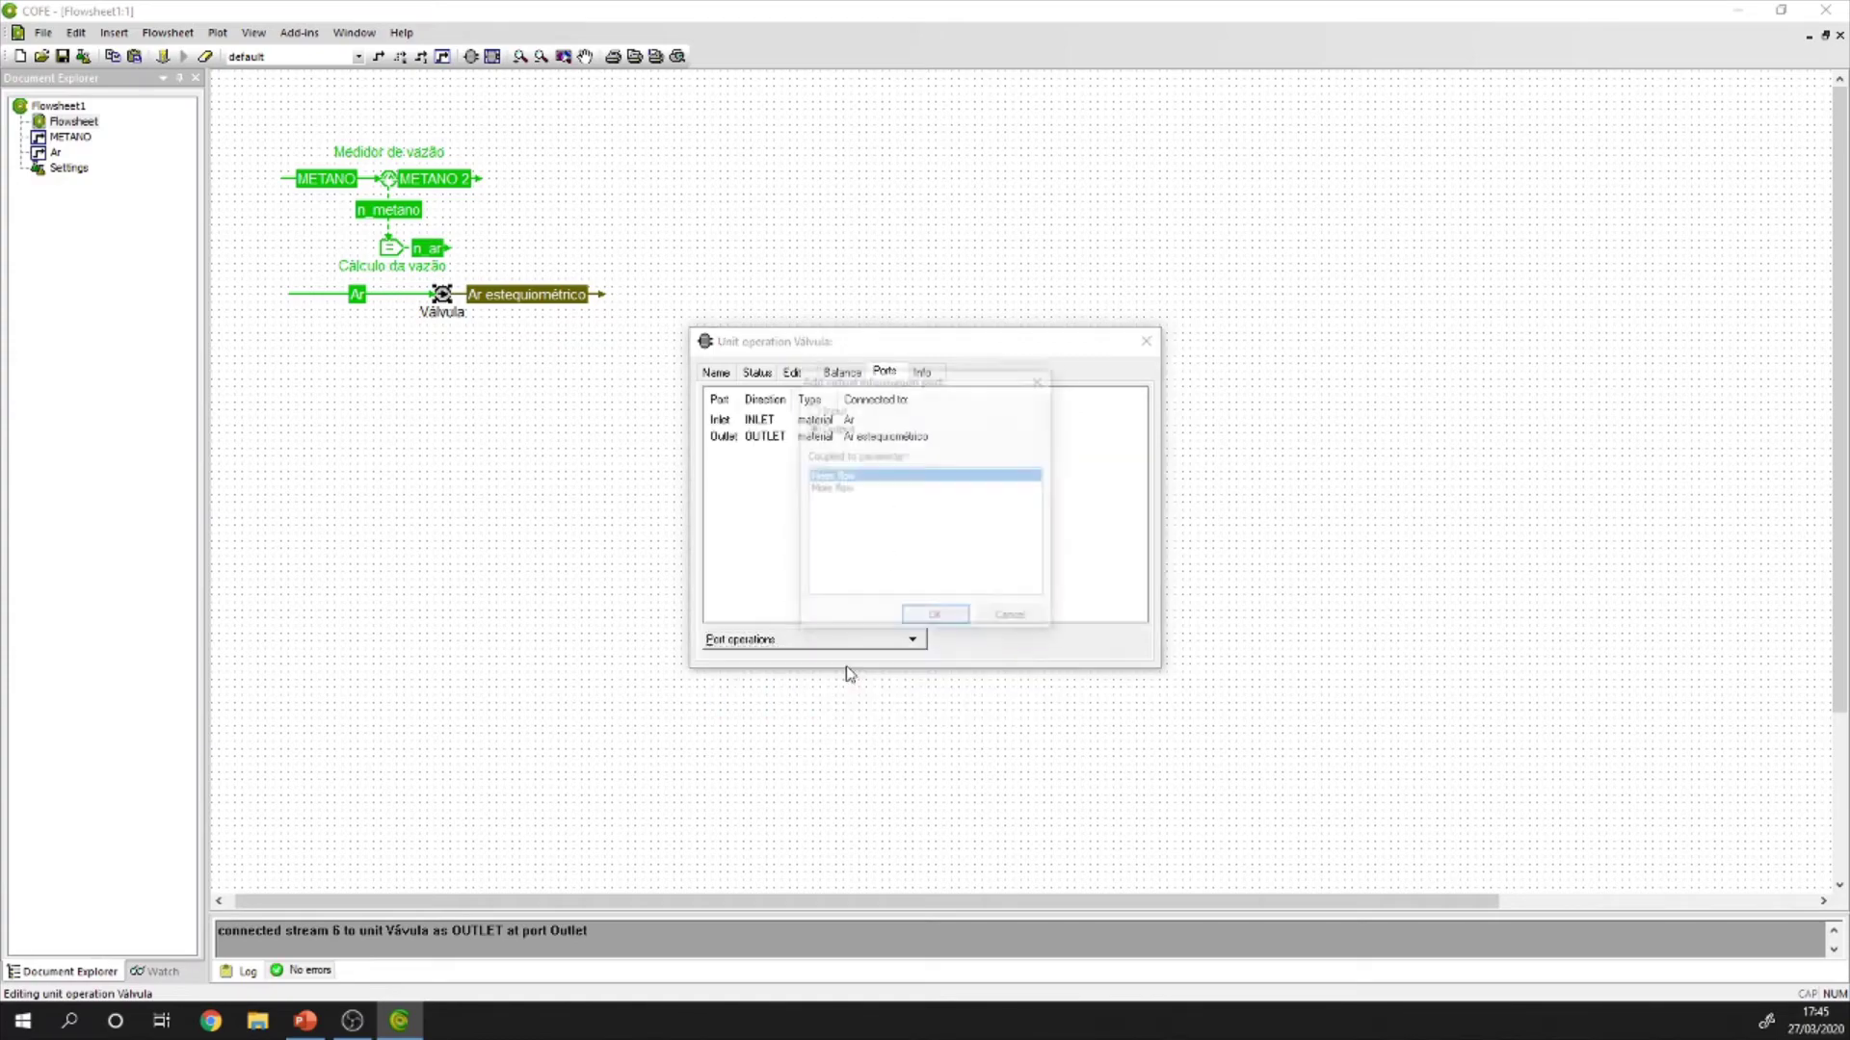
{"action": "left_click", "coordinate": [838, 412]}
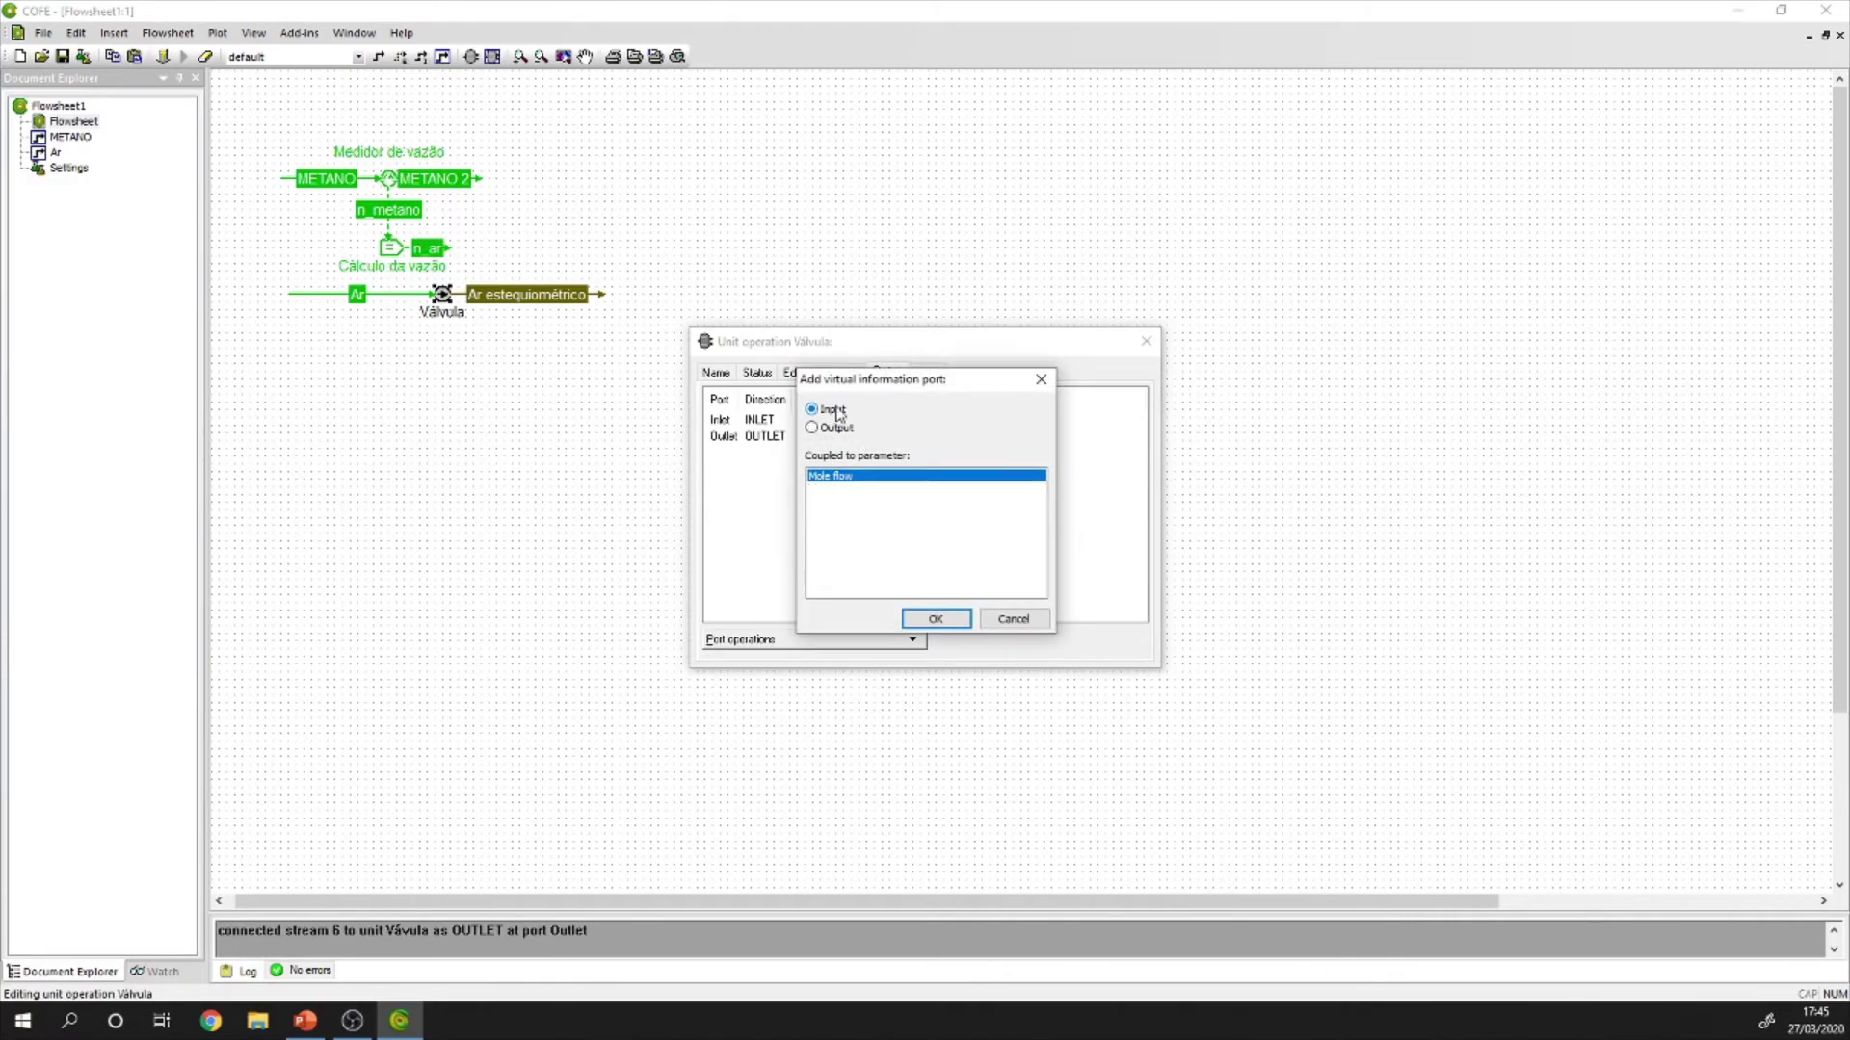
{"action": "left_click", "coordinate": [931, 619]}
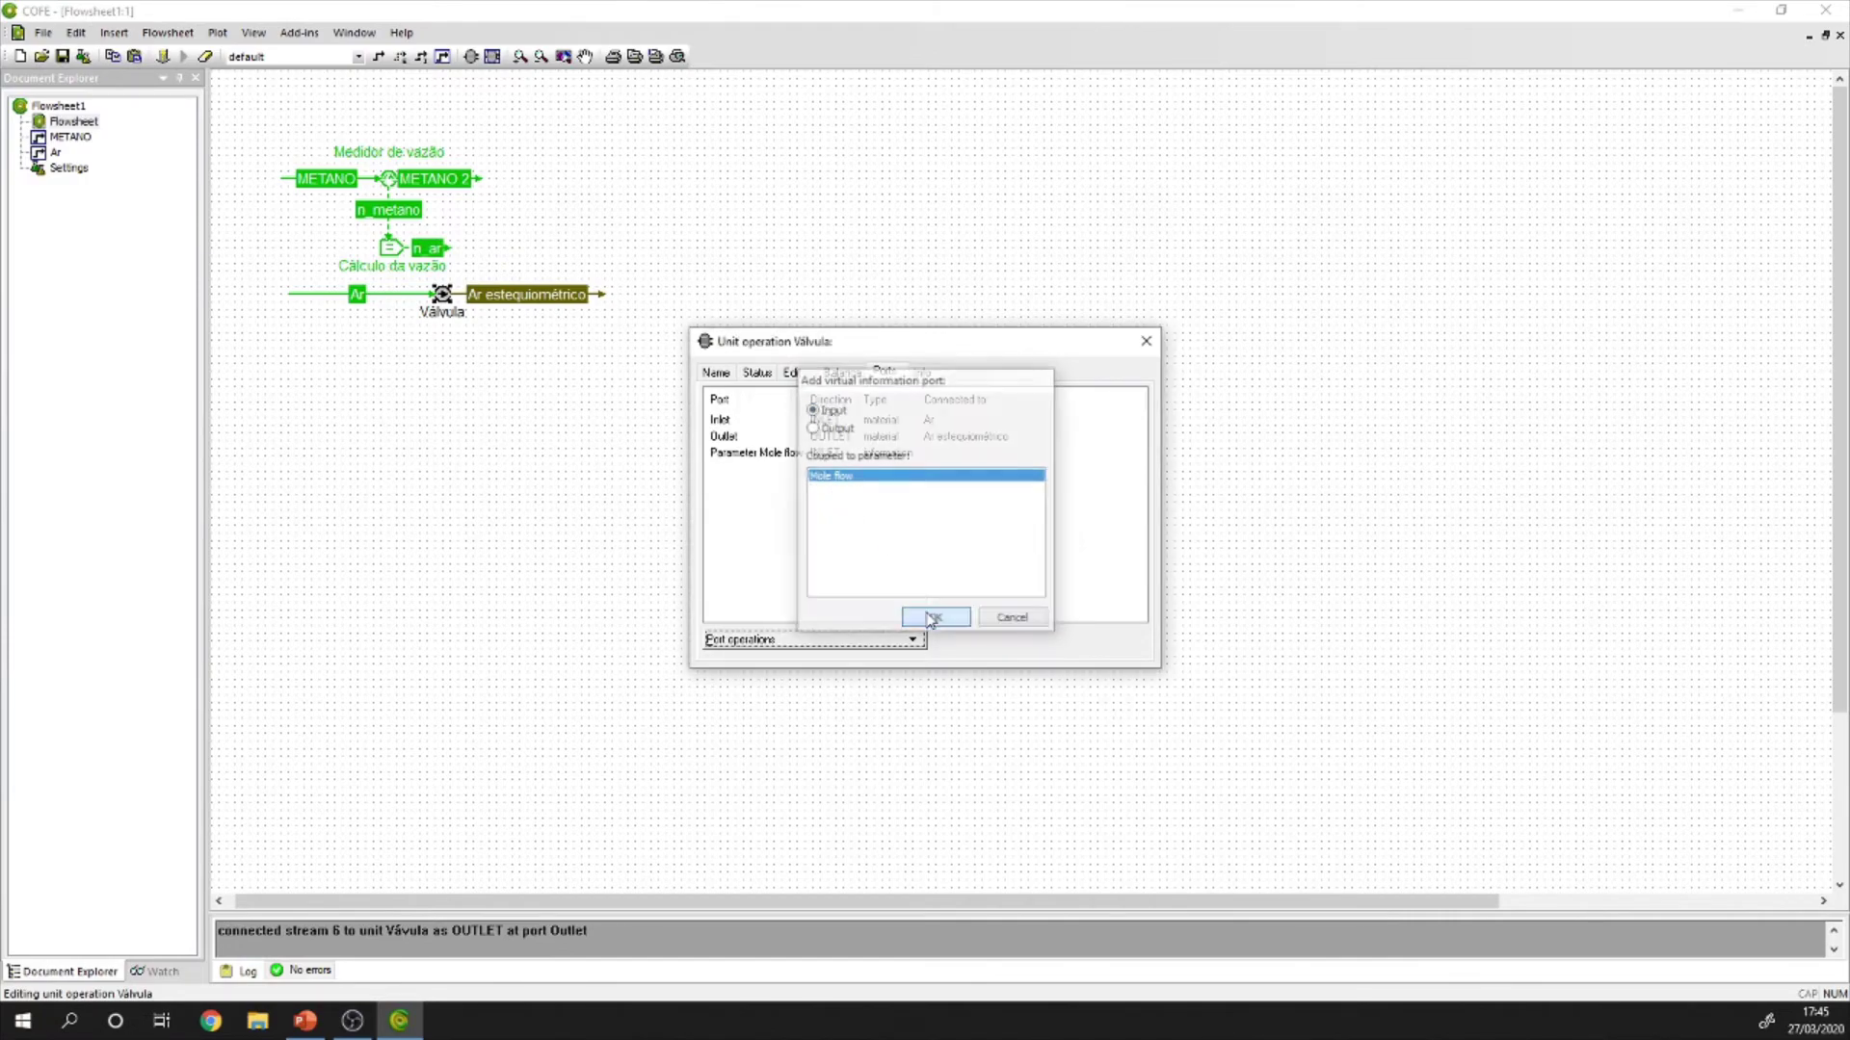
{"action": "left_click", "coordinate": [1144, 345]}
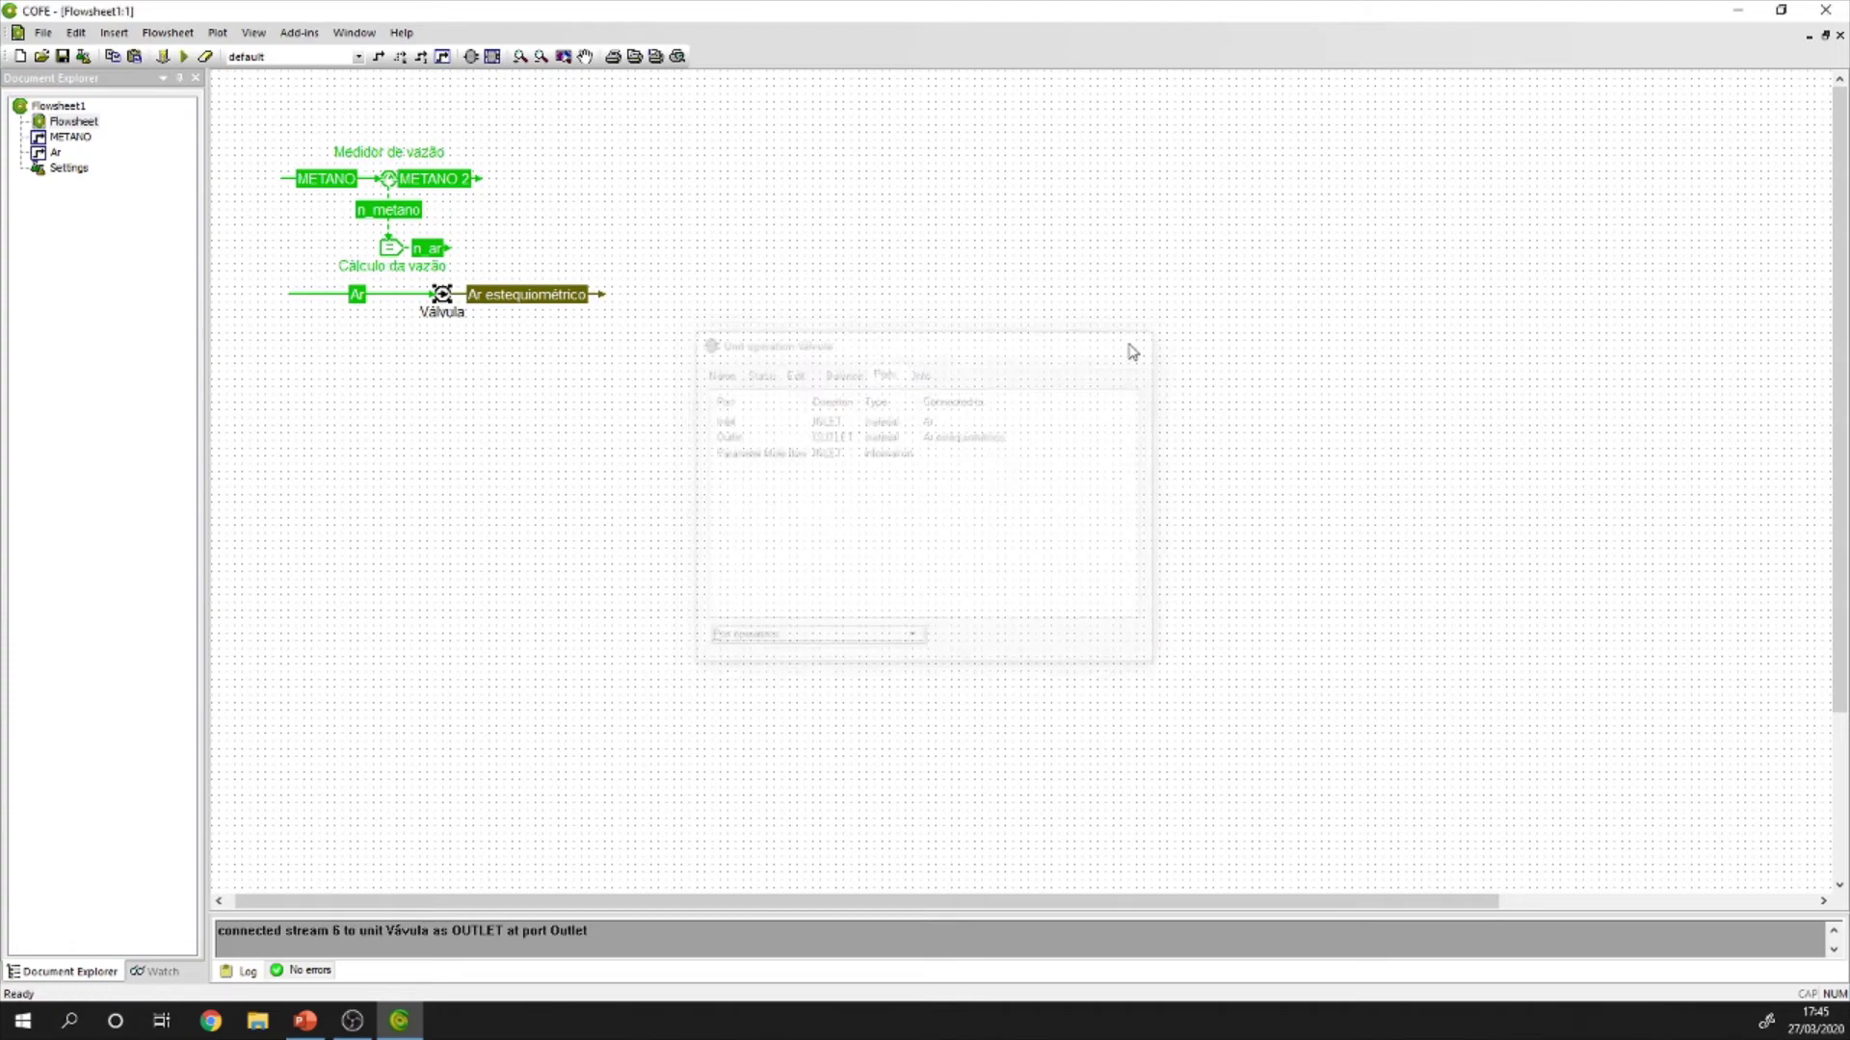
Connect the n_ar information stream to Válvula's mole flow port, then solve the flowsheet and check the Ar estequiométrico stream's conditions.
{"action": "left_click_drag", "start_coordinate": [447, 248], "coordinate": [457, 292]}
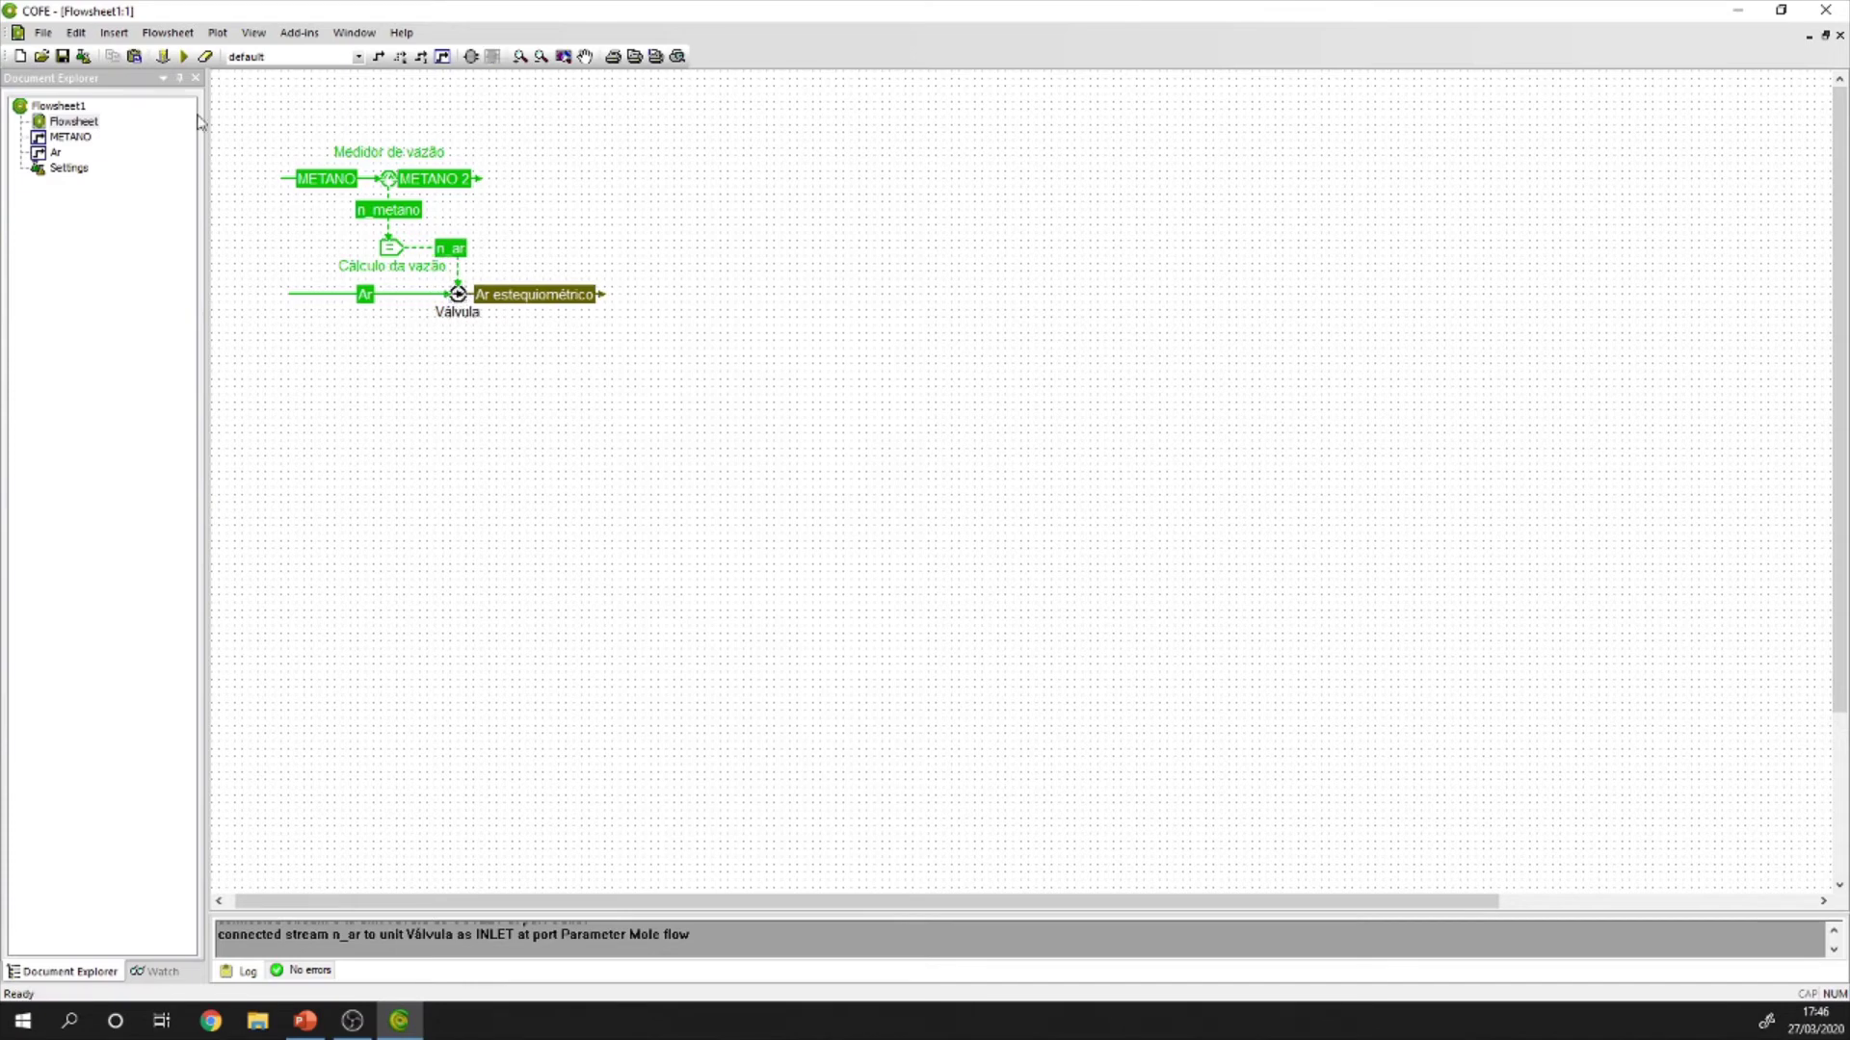
{"action": "left_click", "coordinate": [184, 57]}
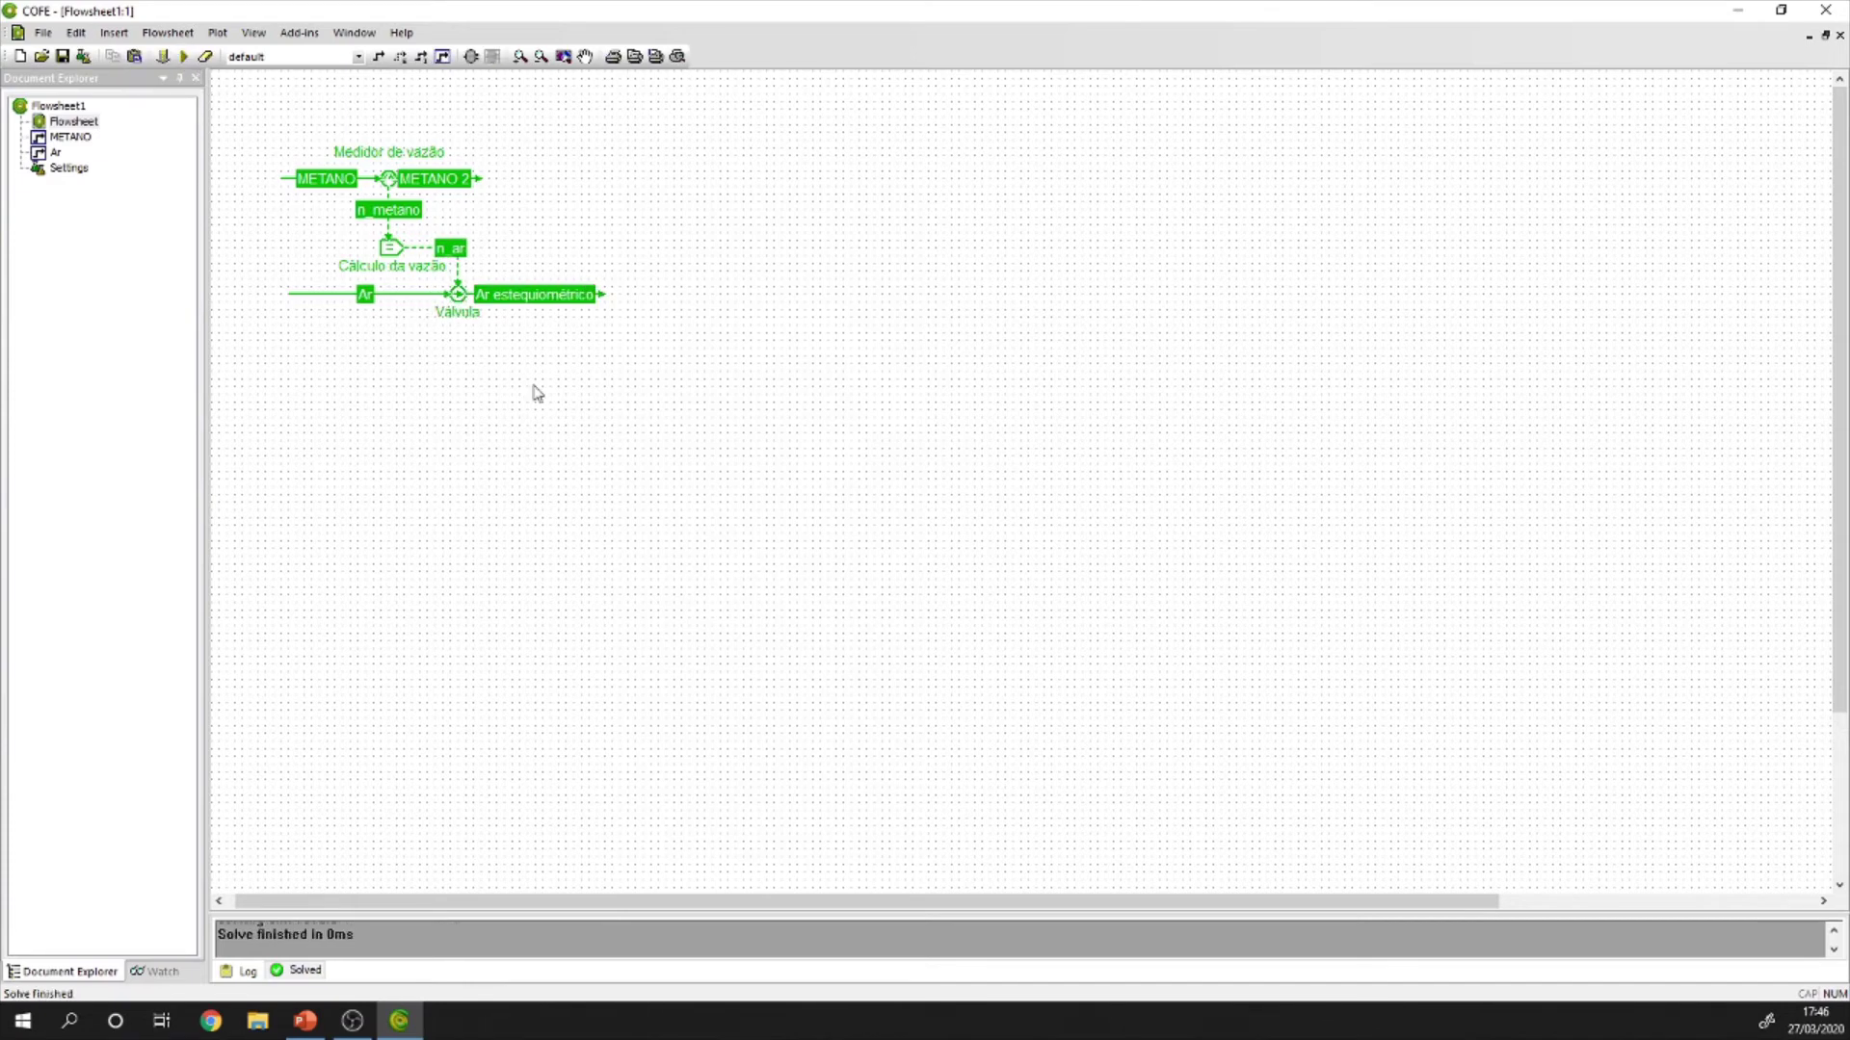
{"action": "mouse_move", "coordinate": [555, 303]}
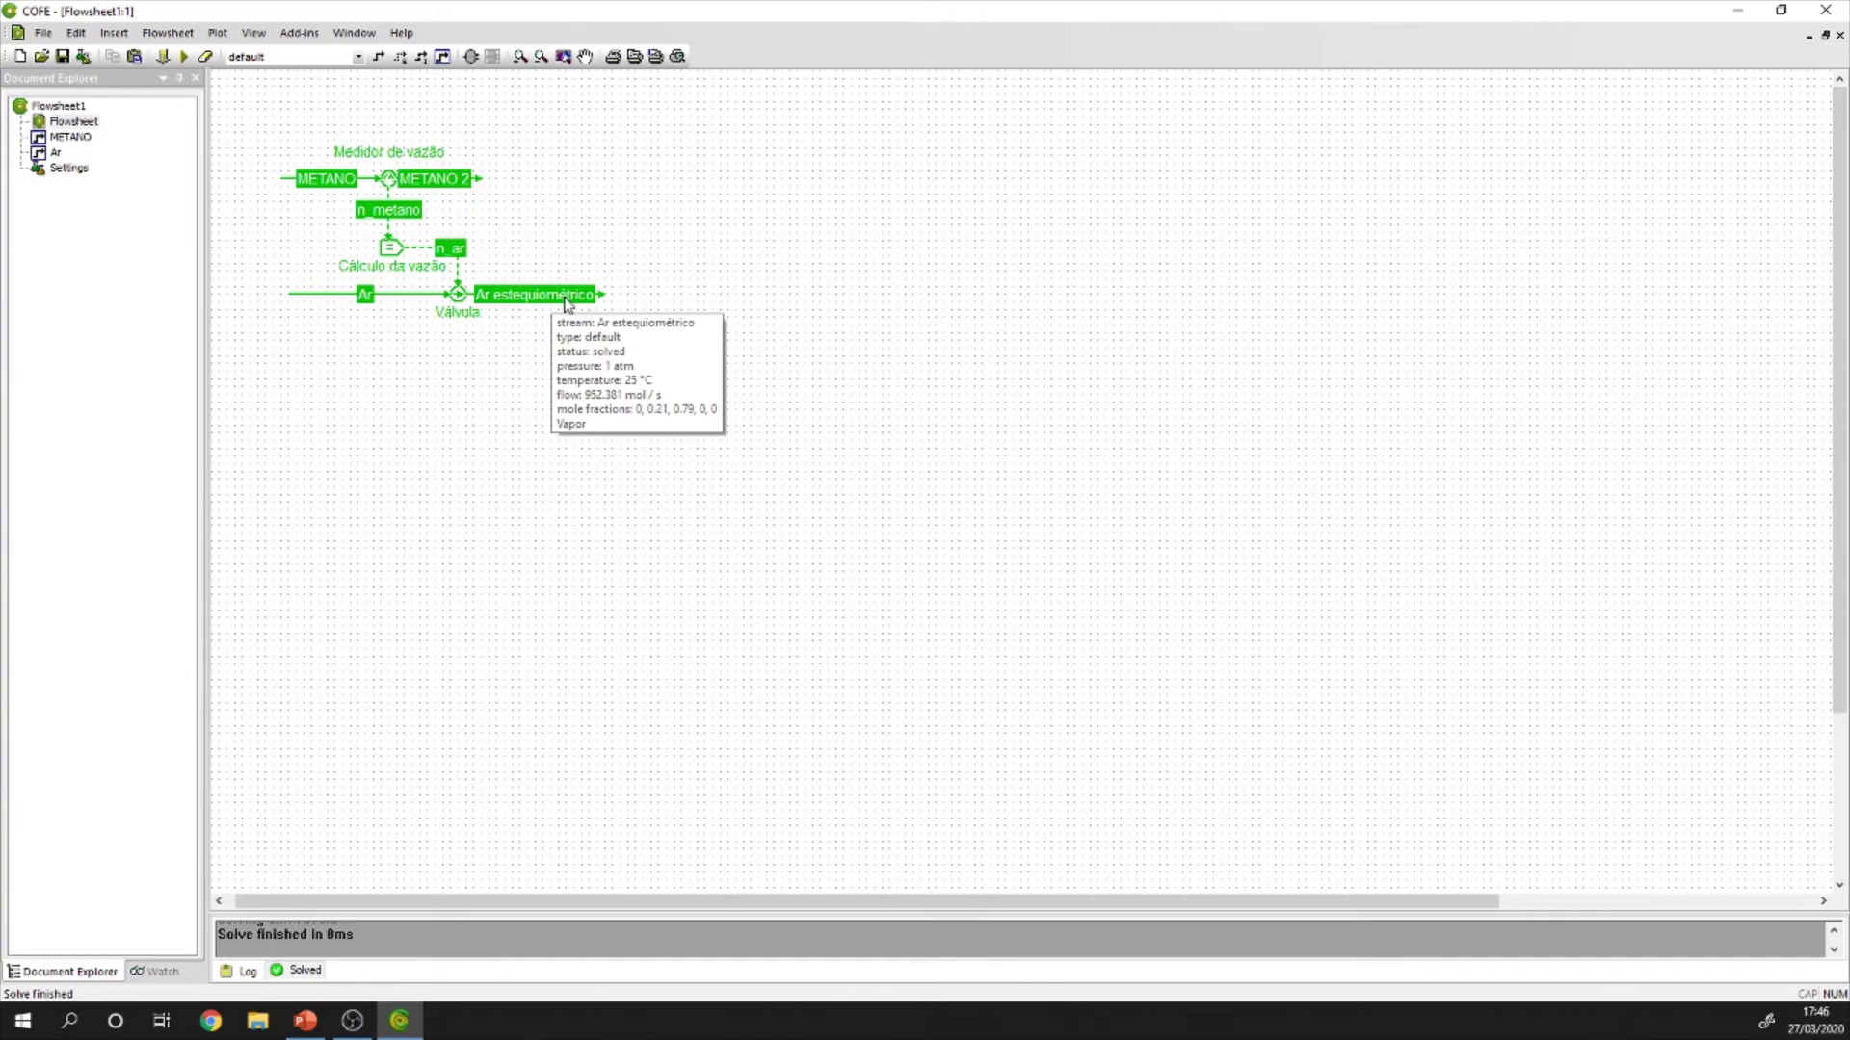
{"action": "mouse_move", "coordinate": [476, 205]}
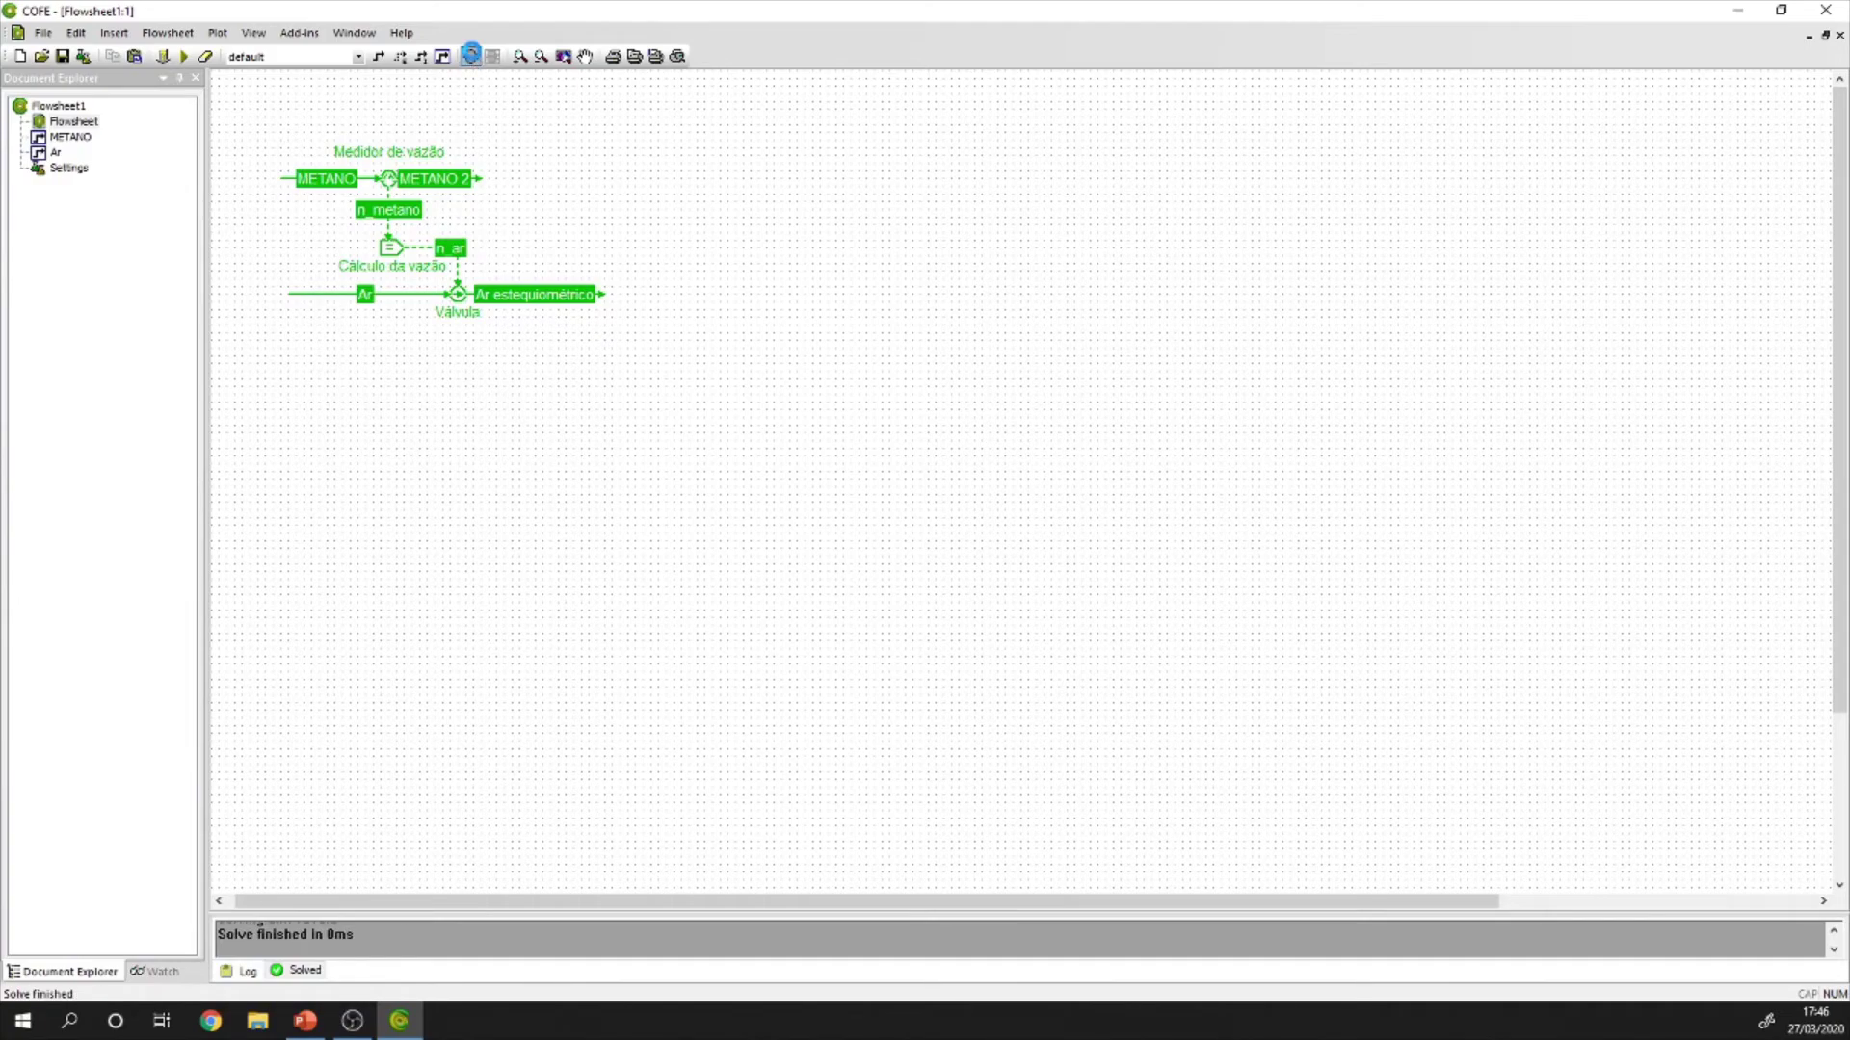
Insert a mixer unit just beyond the end of the Ar estequiométrico stream.
{"action": "left_click", "coordinate": [471, 56]}
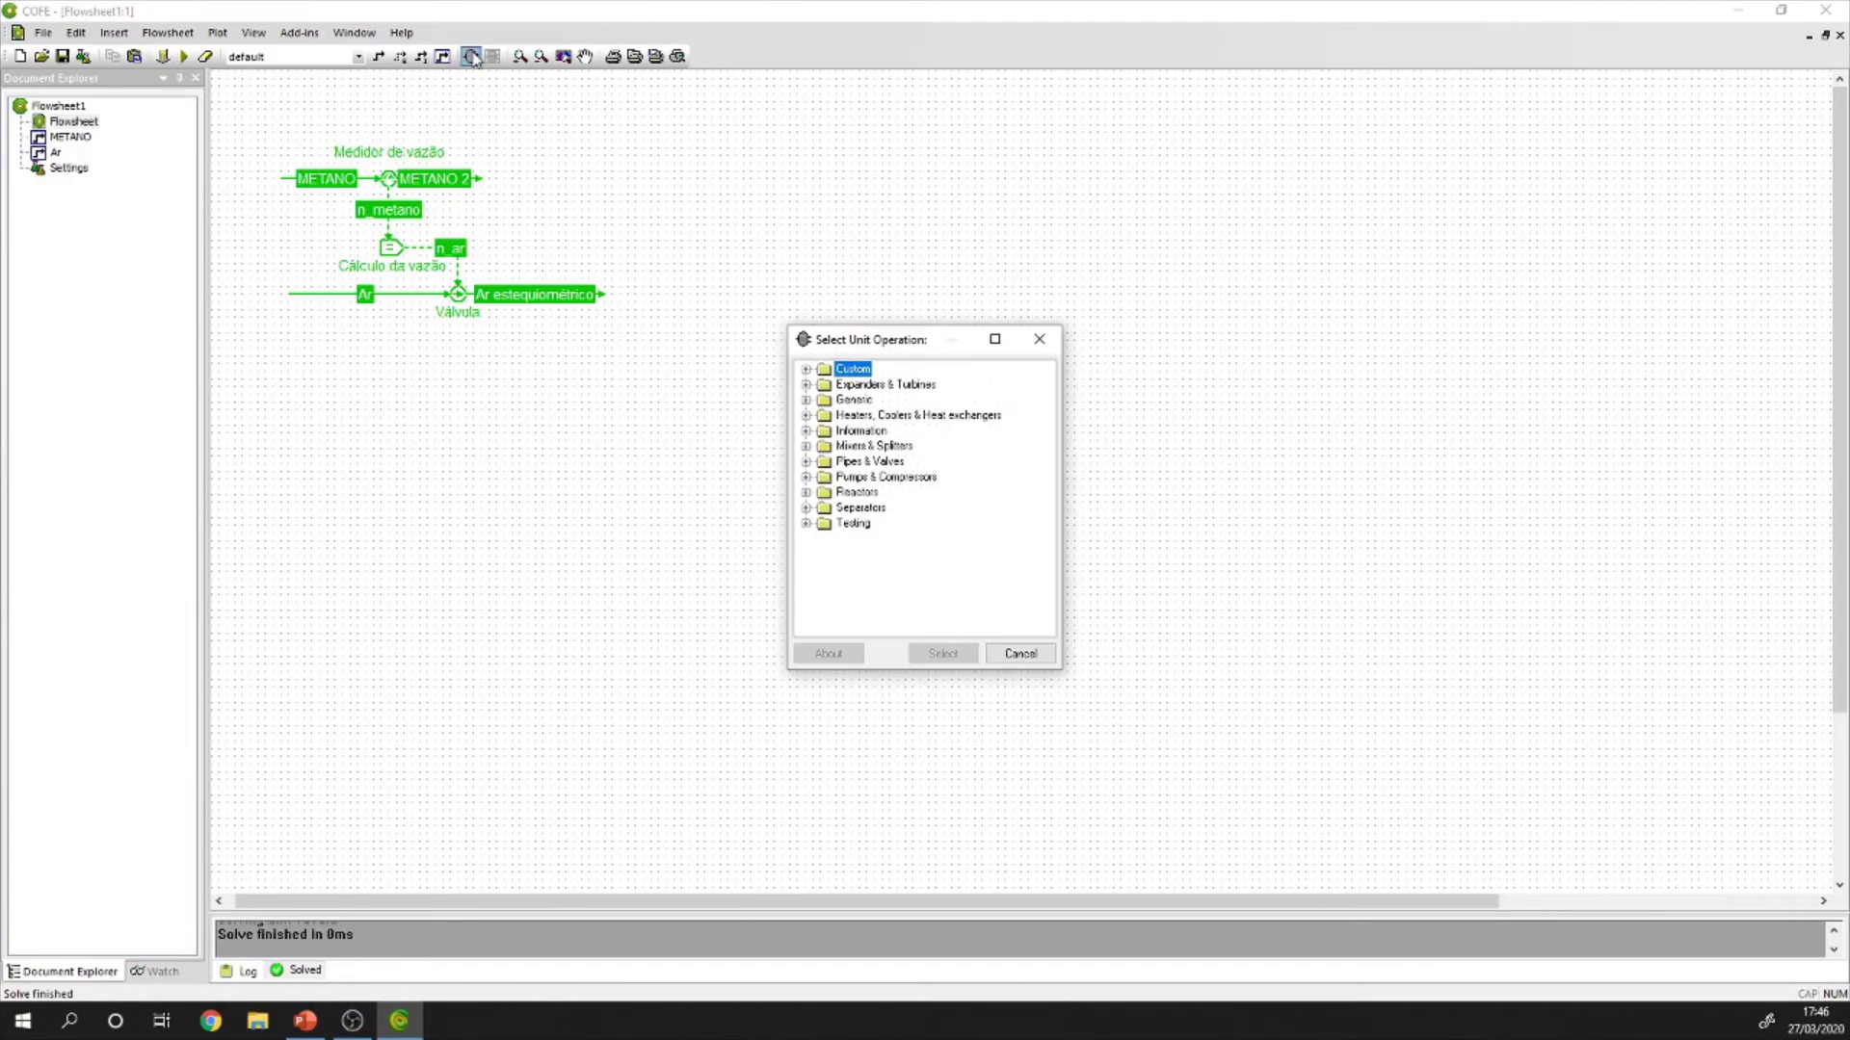
{"action": "left_click", "coordinate": [807, 446]}
{"action": "left_click", "coordinate": [866, 508]}
{"action": "left_click", "coordinate": [942, 653]}
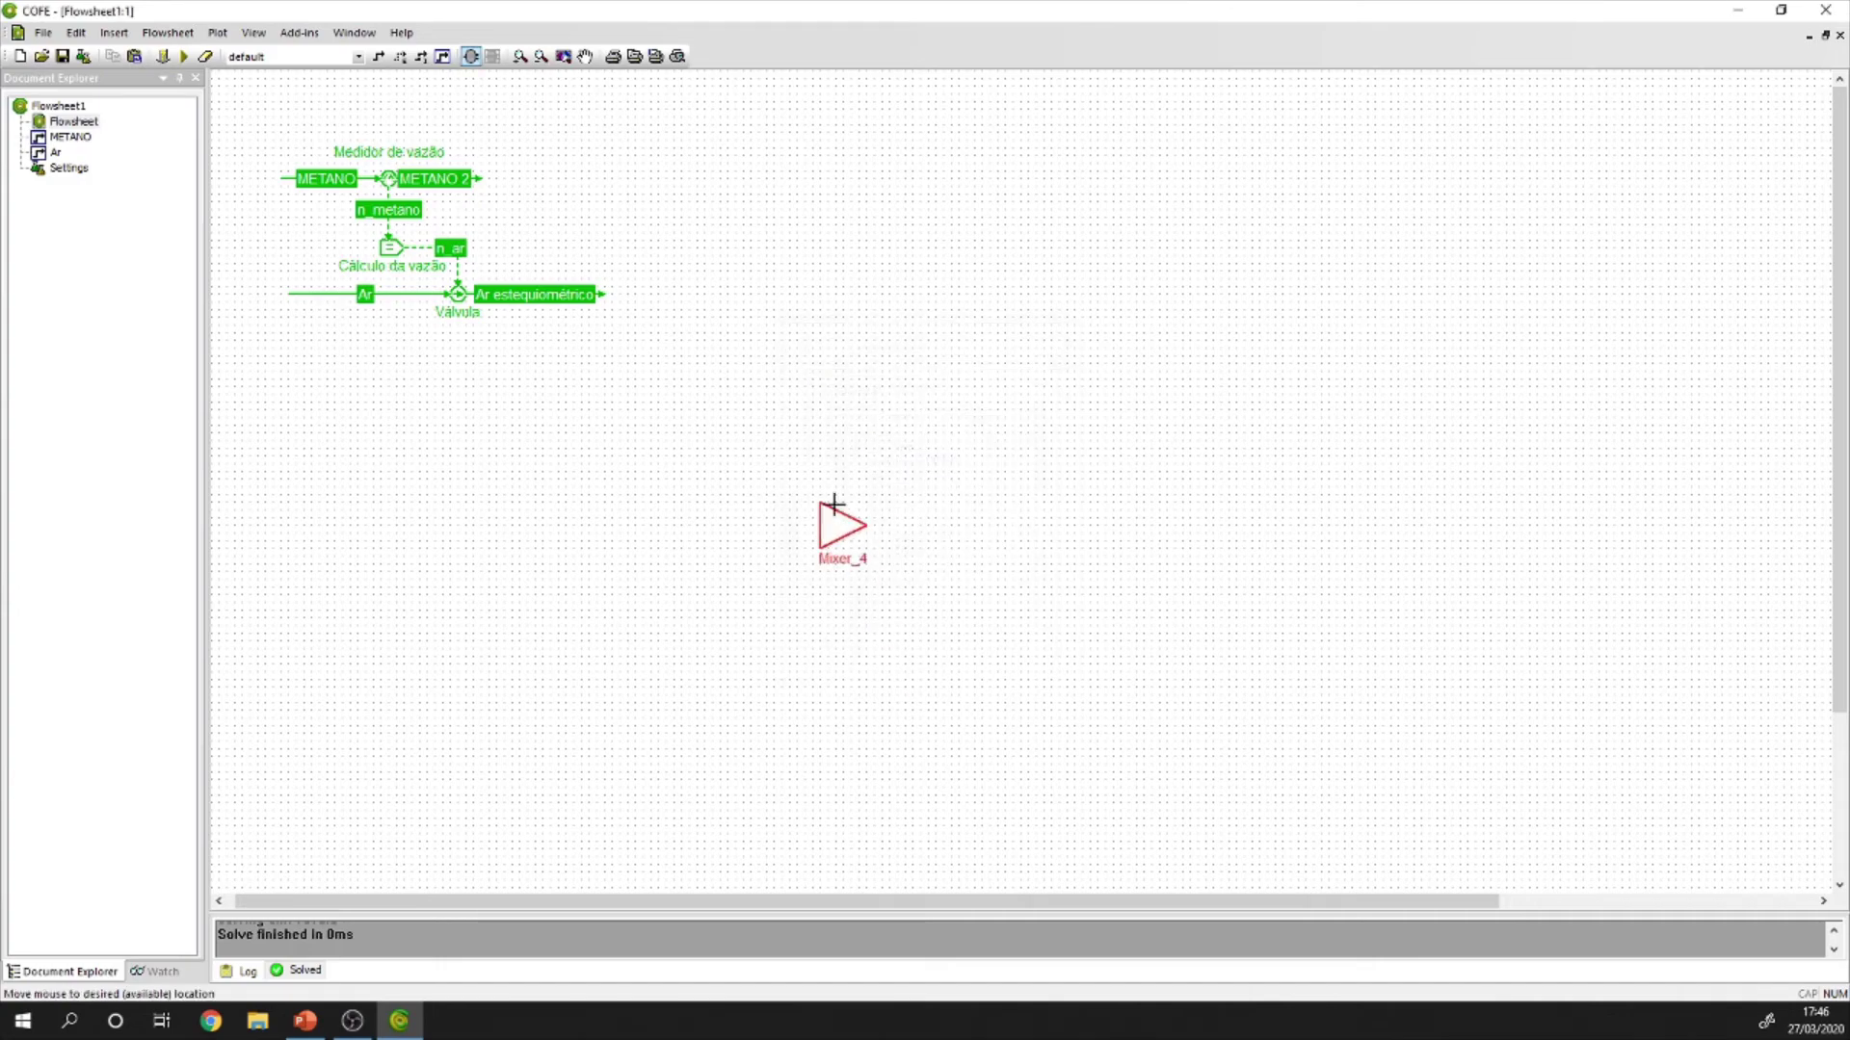
{"action": "left_click", "coordinate": [665, 278]}
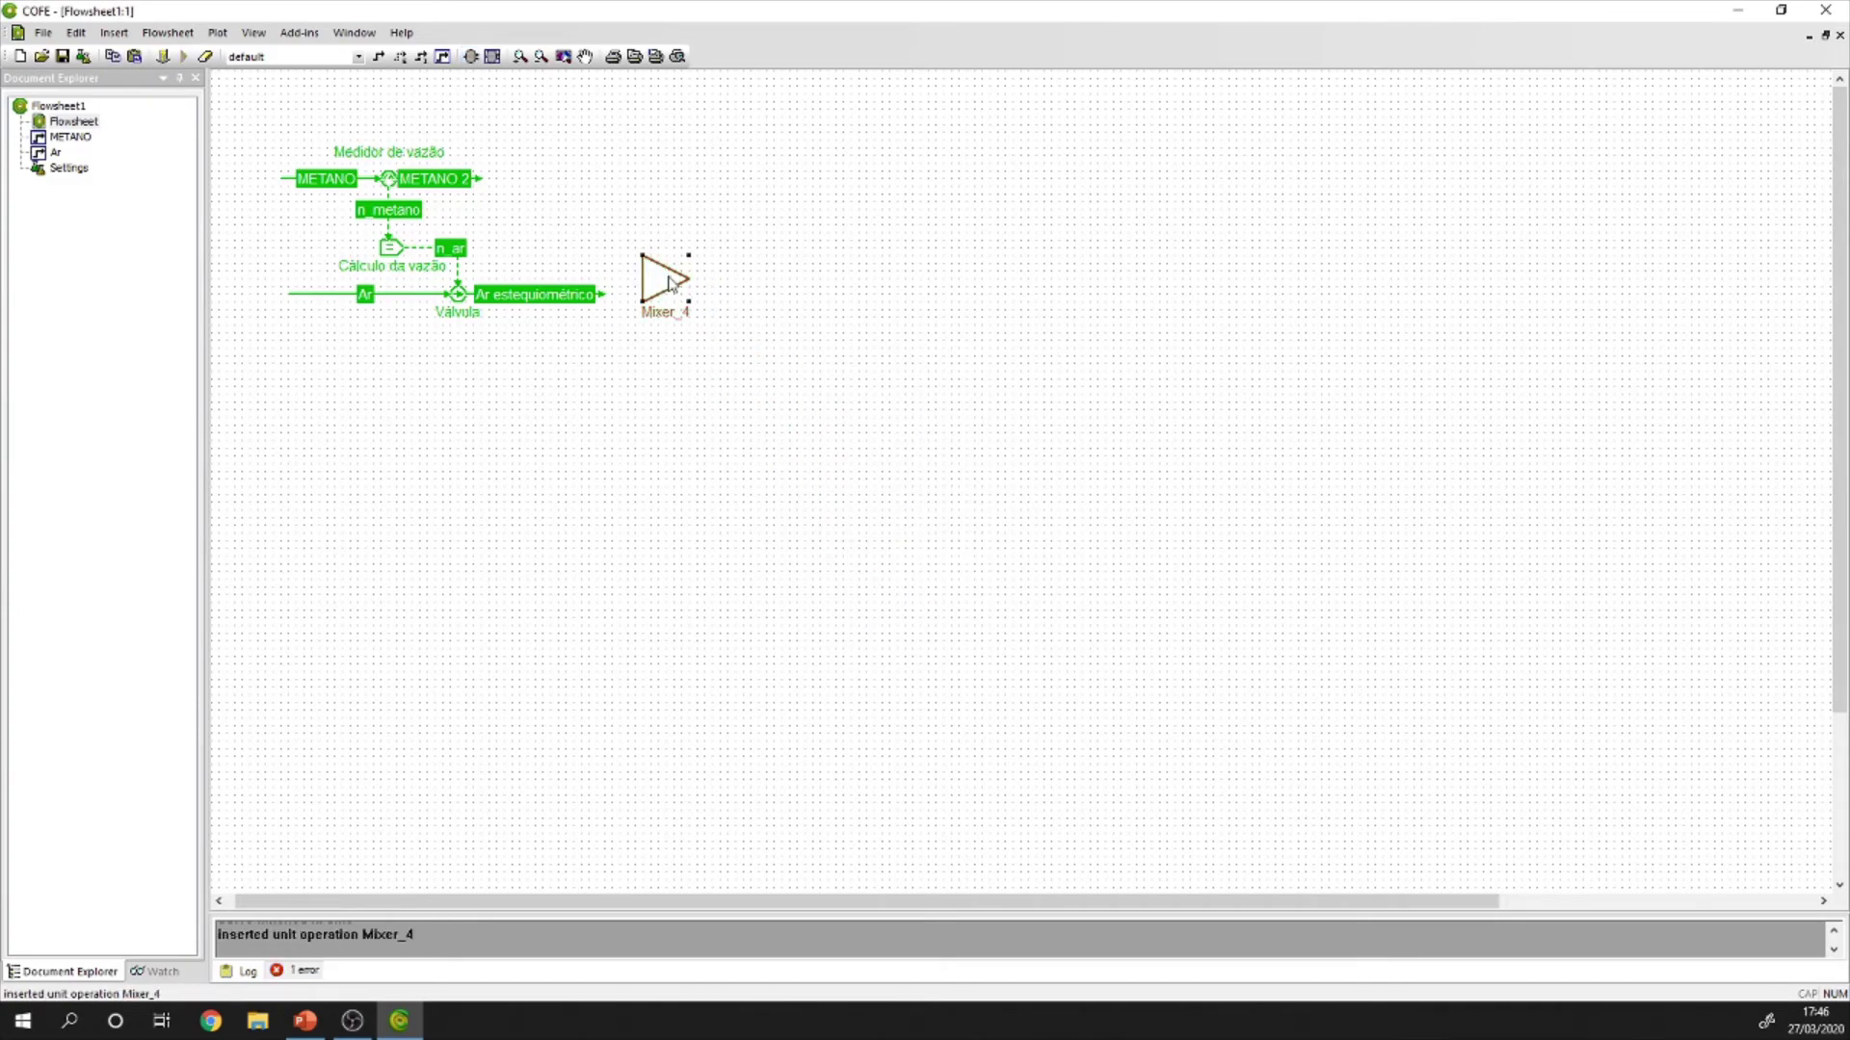
Connect the METANO 2 stream to the mixer's Inlet 1 and the Ar estequiométrico stream to Inlet 2.
{"action": "left_click_drag", "start_coordinate": [466, 183], "coordinate": [644, 262]}
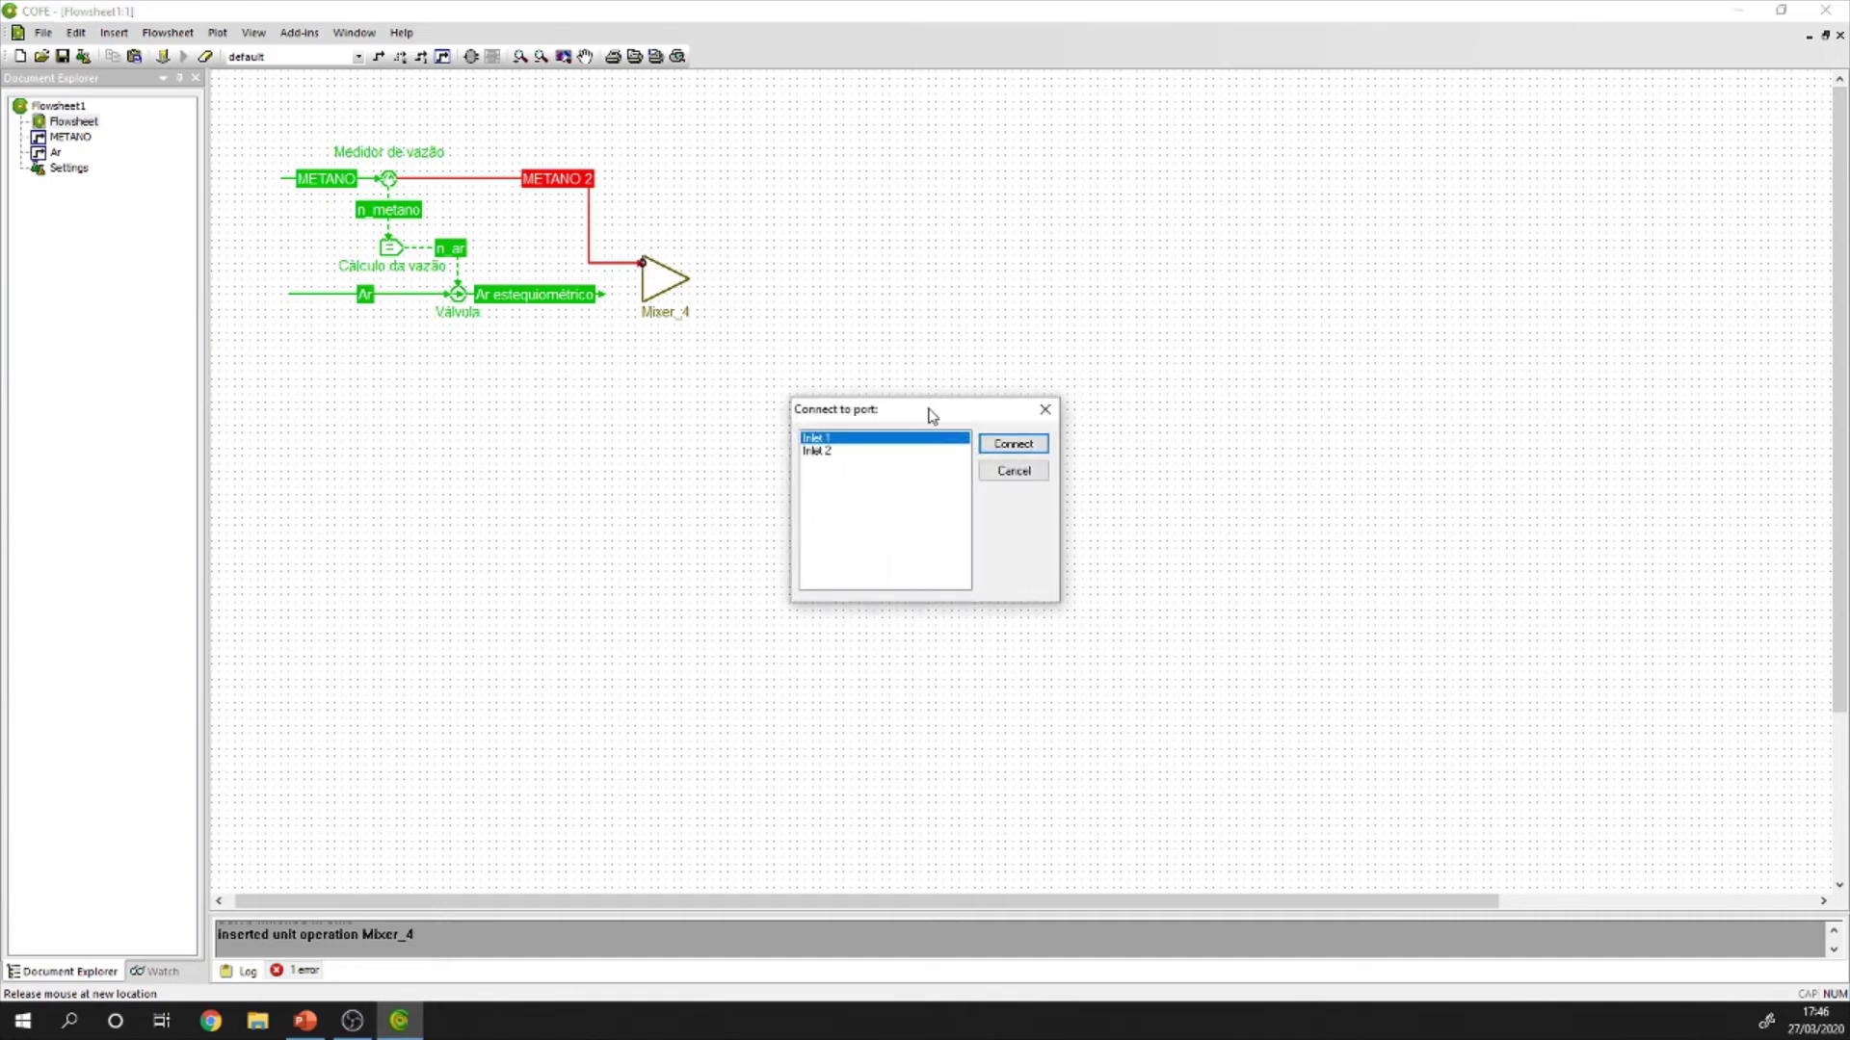
{"action": "left_click", "coordinate": [993, 443]}
{"action": "left_click_drag", "start_coordinate": [598, 295], "coordinate": [641, 294]}
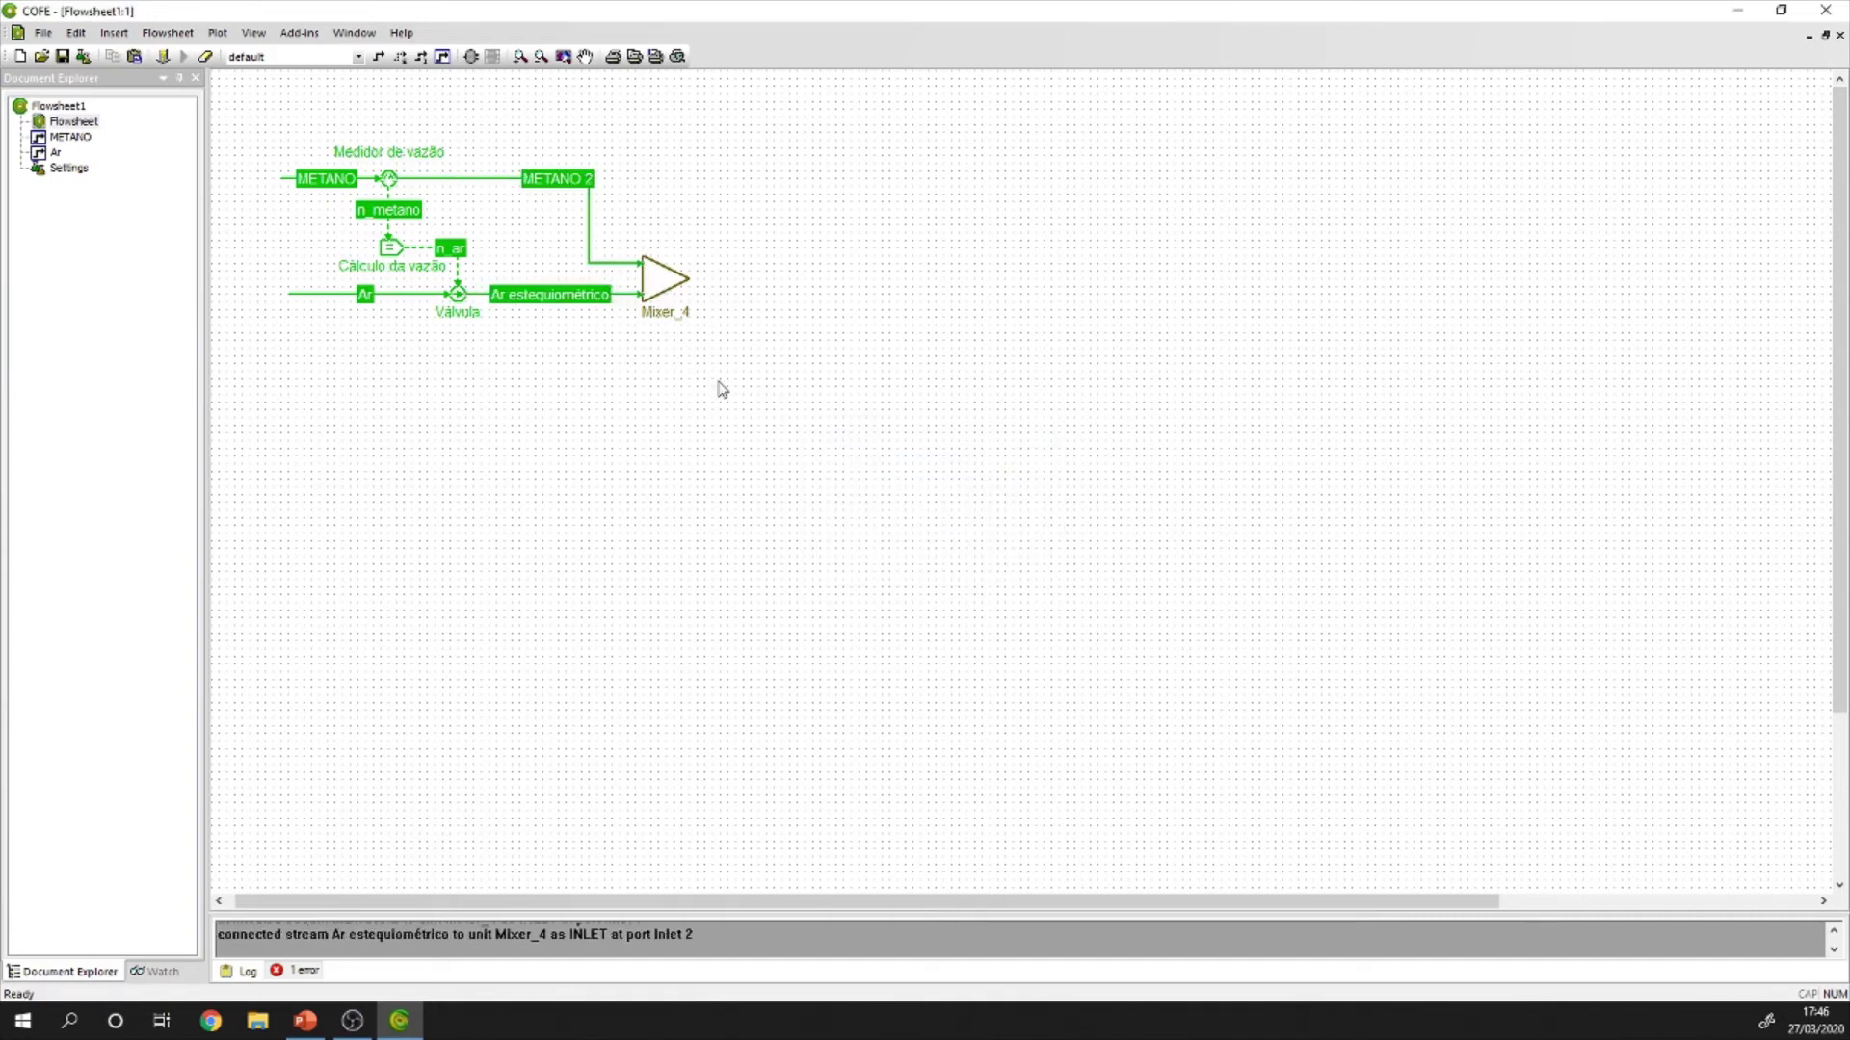
Rename the mixer unit as Misturador.
{"action": "left_click", "coordinate": [661, 310]}
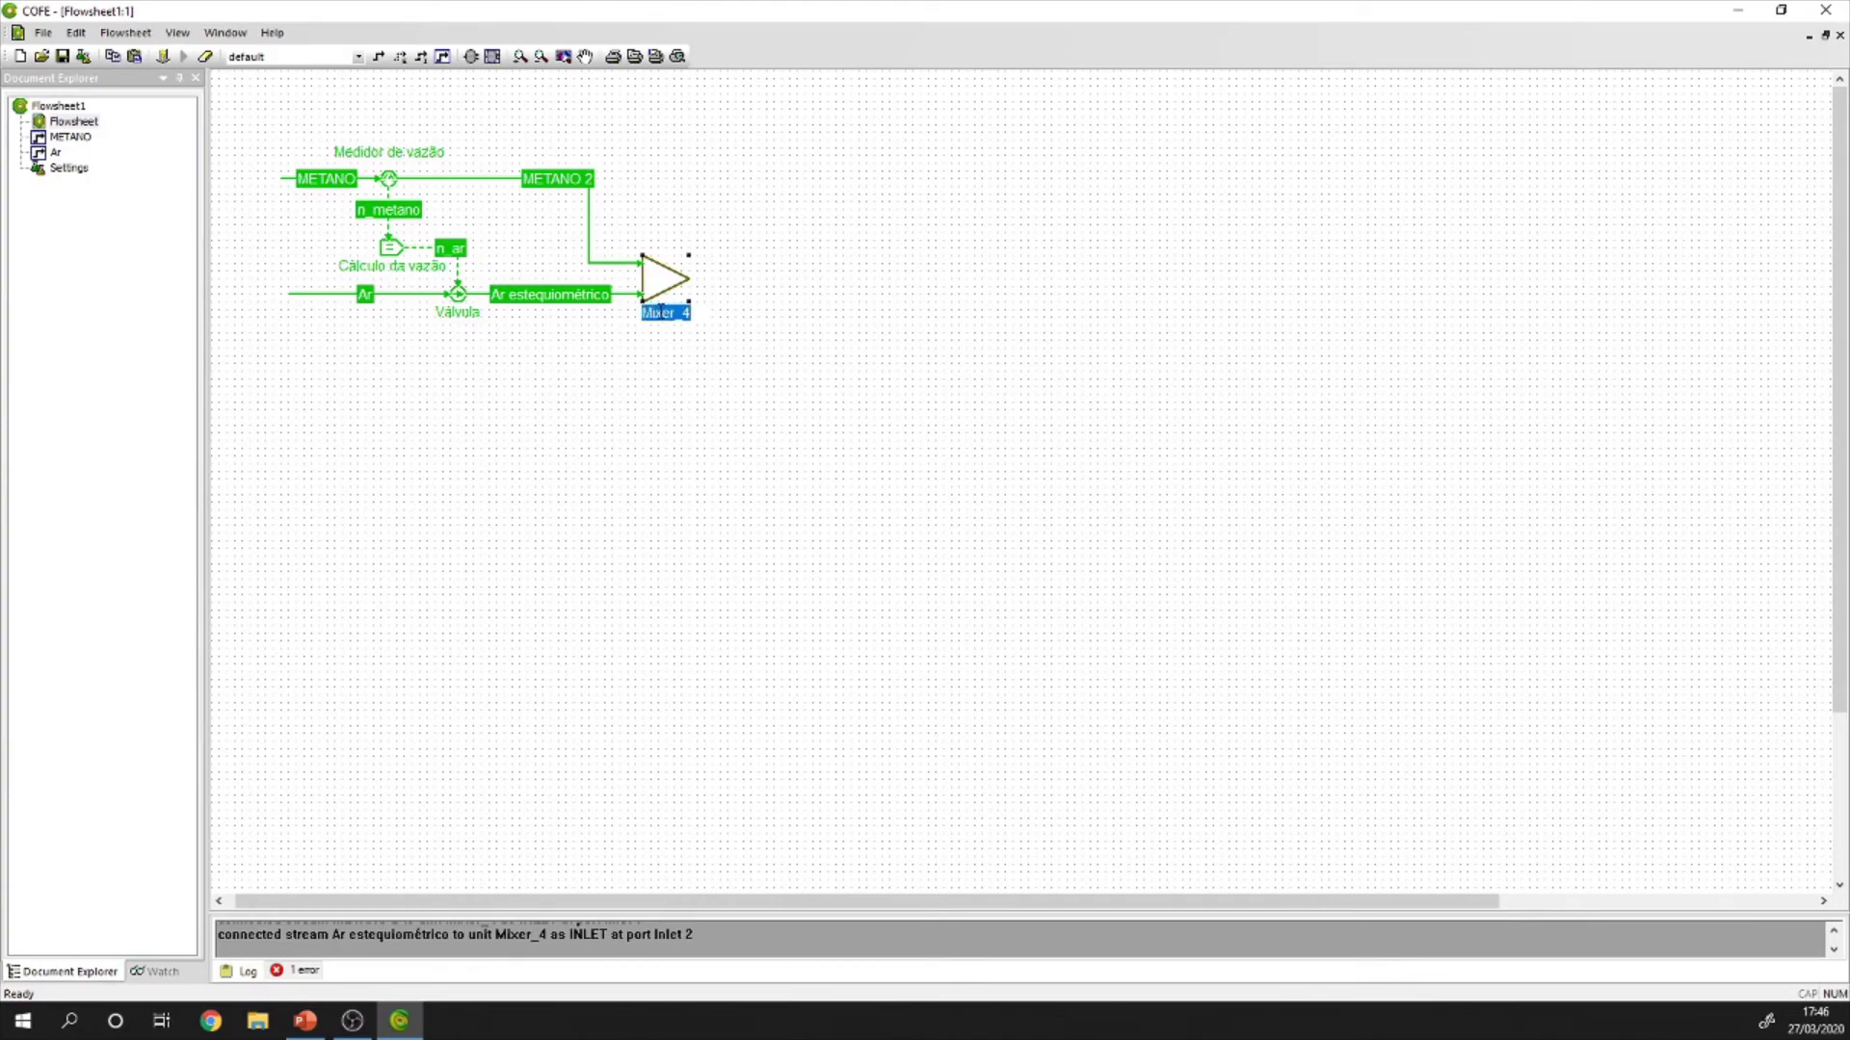
{"action": "type", "text": "Misturador"}
{"action": "key", "text": "Return"}
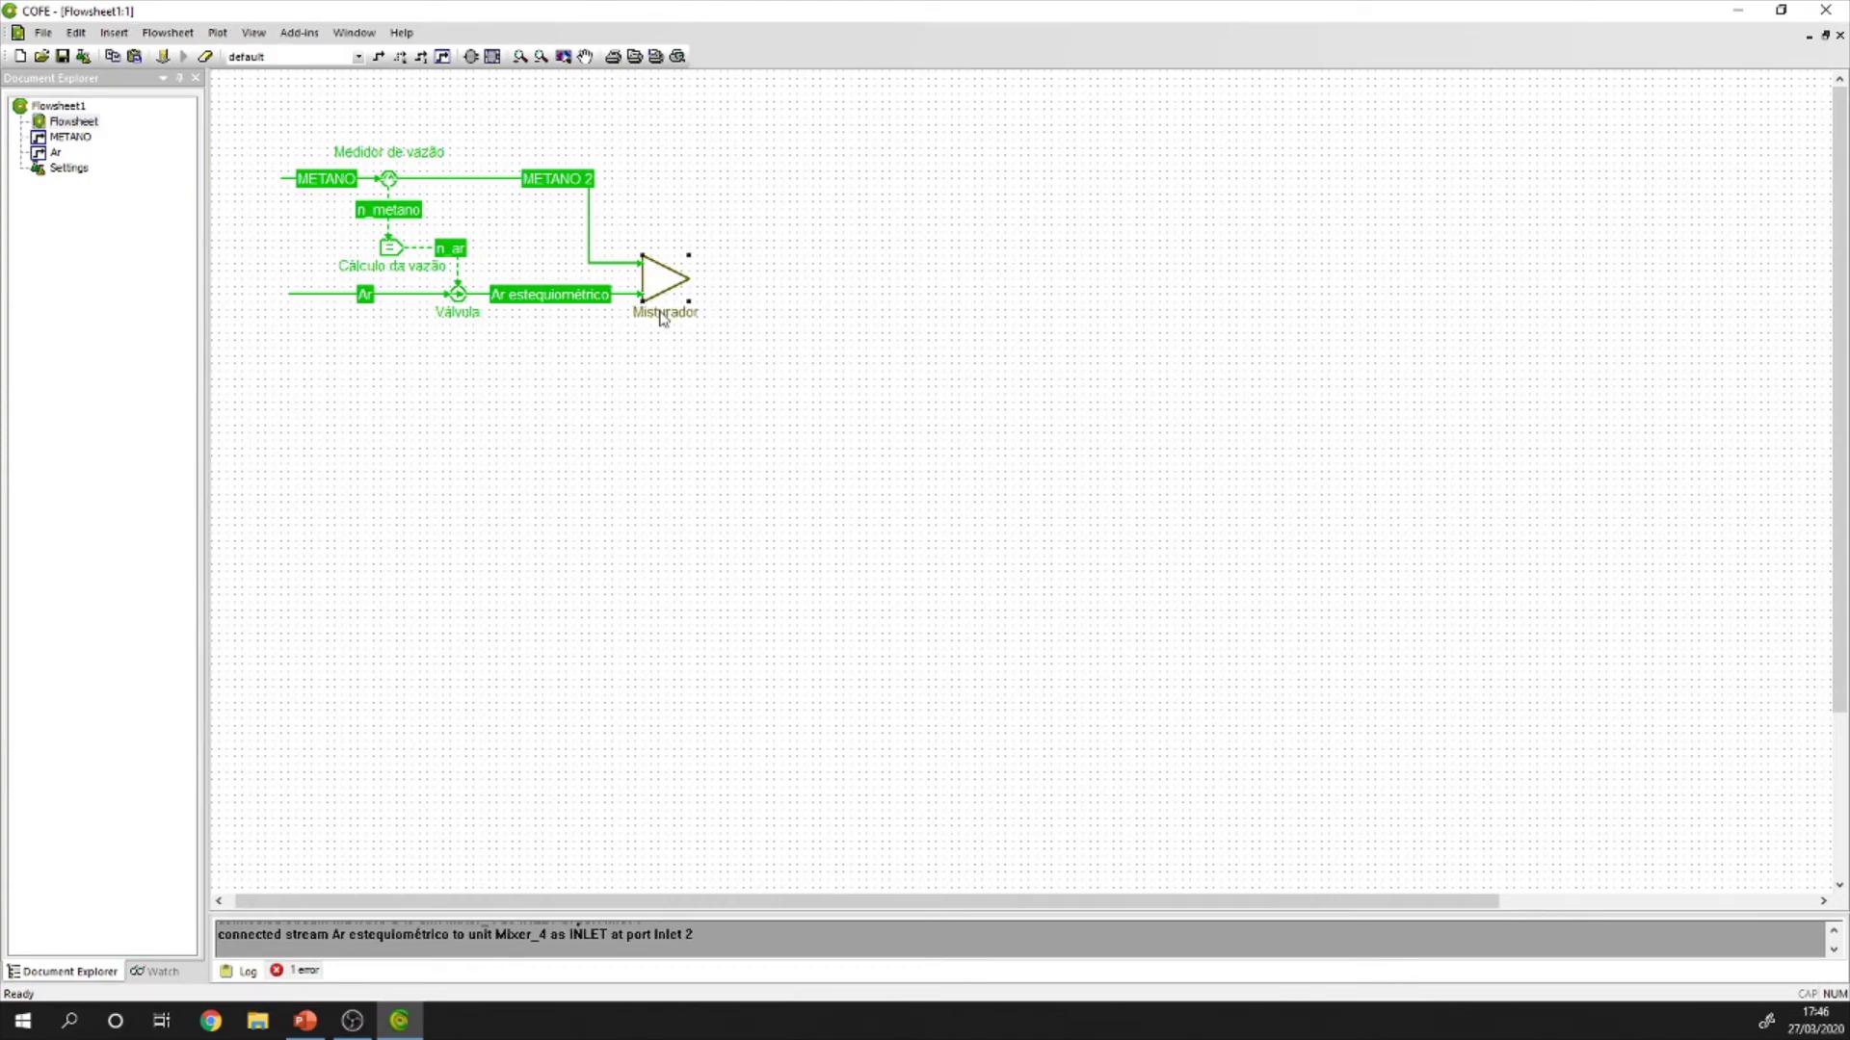
{"action": "left_click", "coordinate": [661, 223]}
Draw a material outlet stream from Misturador, name it Alimentação, and solve the flowsheet.
{"action": "left_click", "coordinate": [378, 56]}
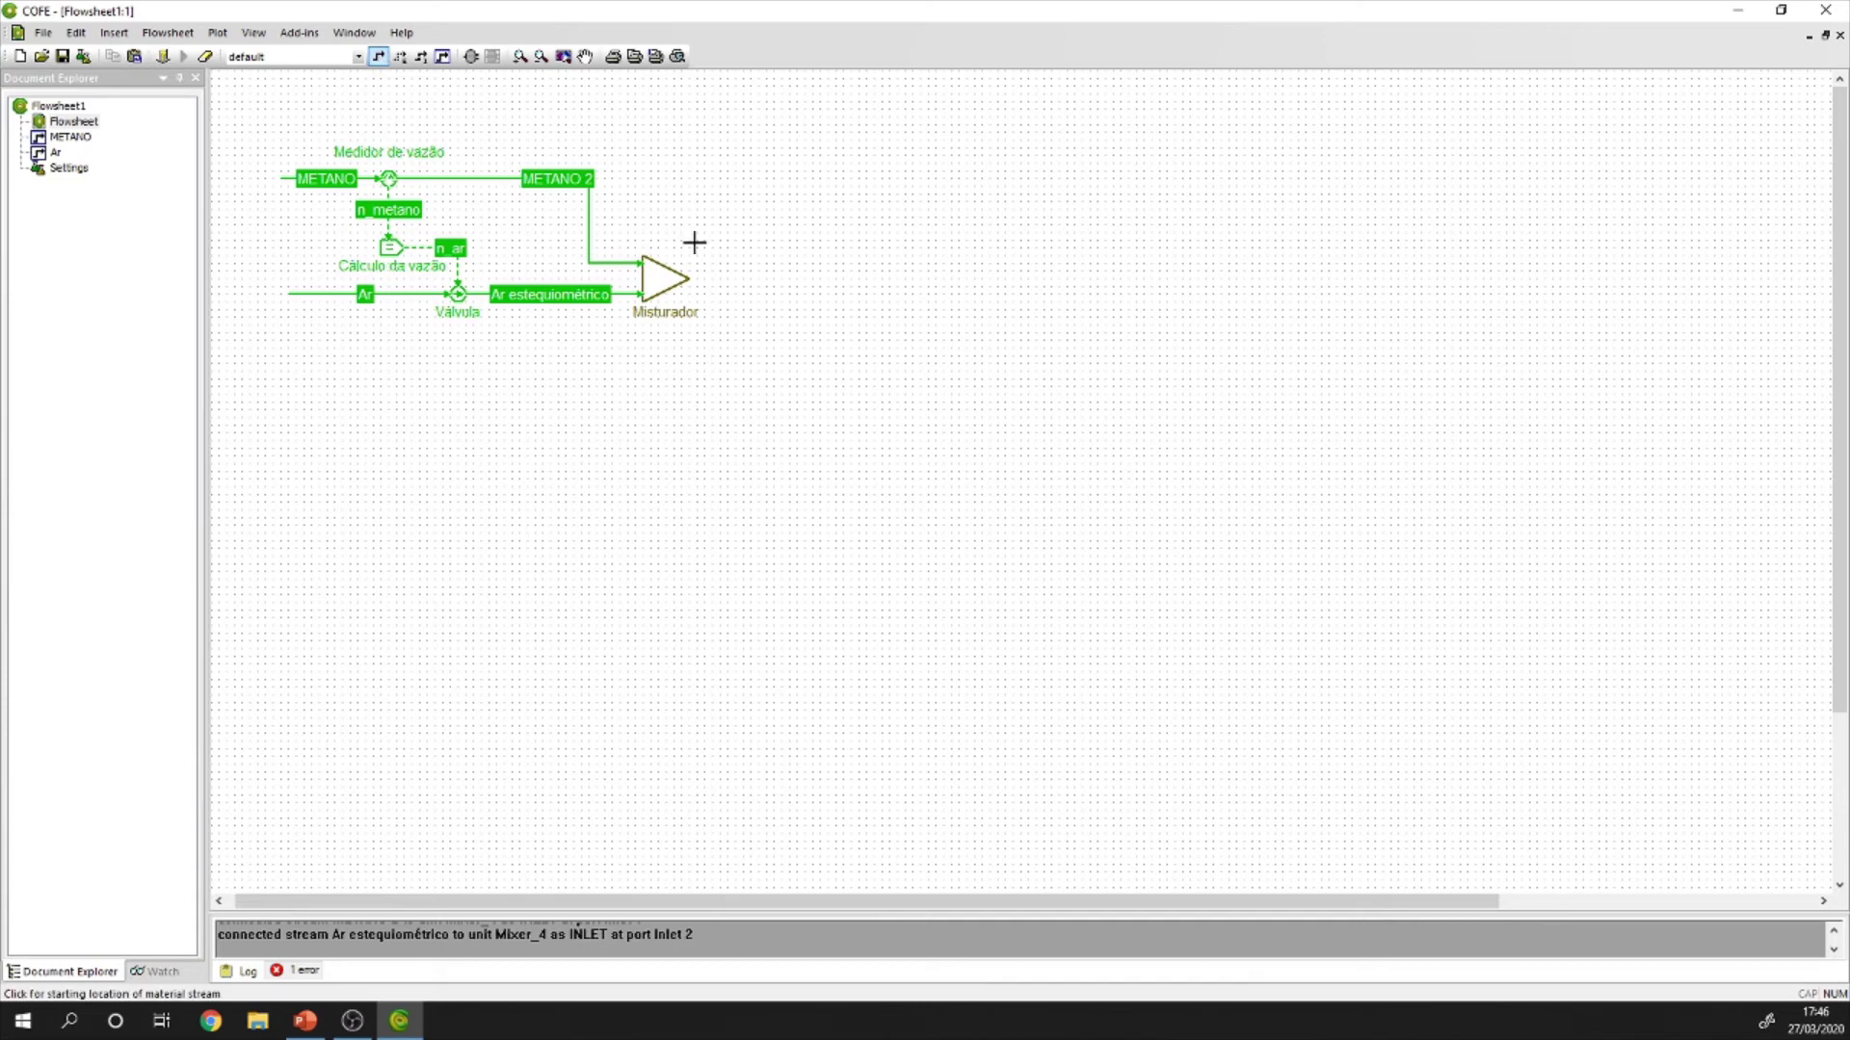
{"action": "left_click", "coordinate": [689, 278]}
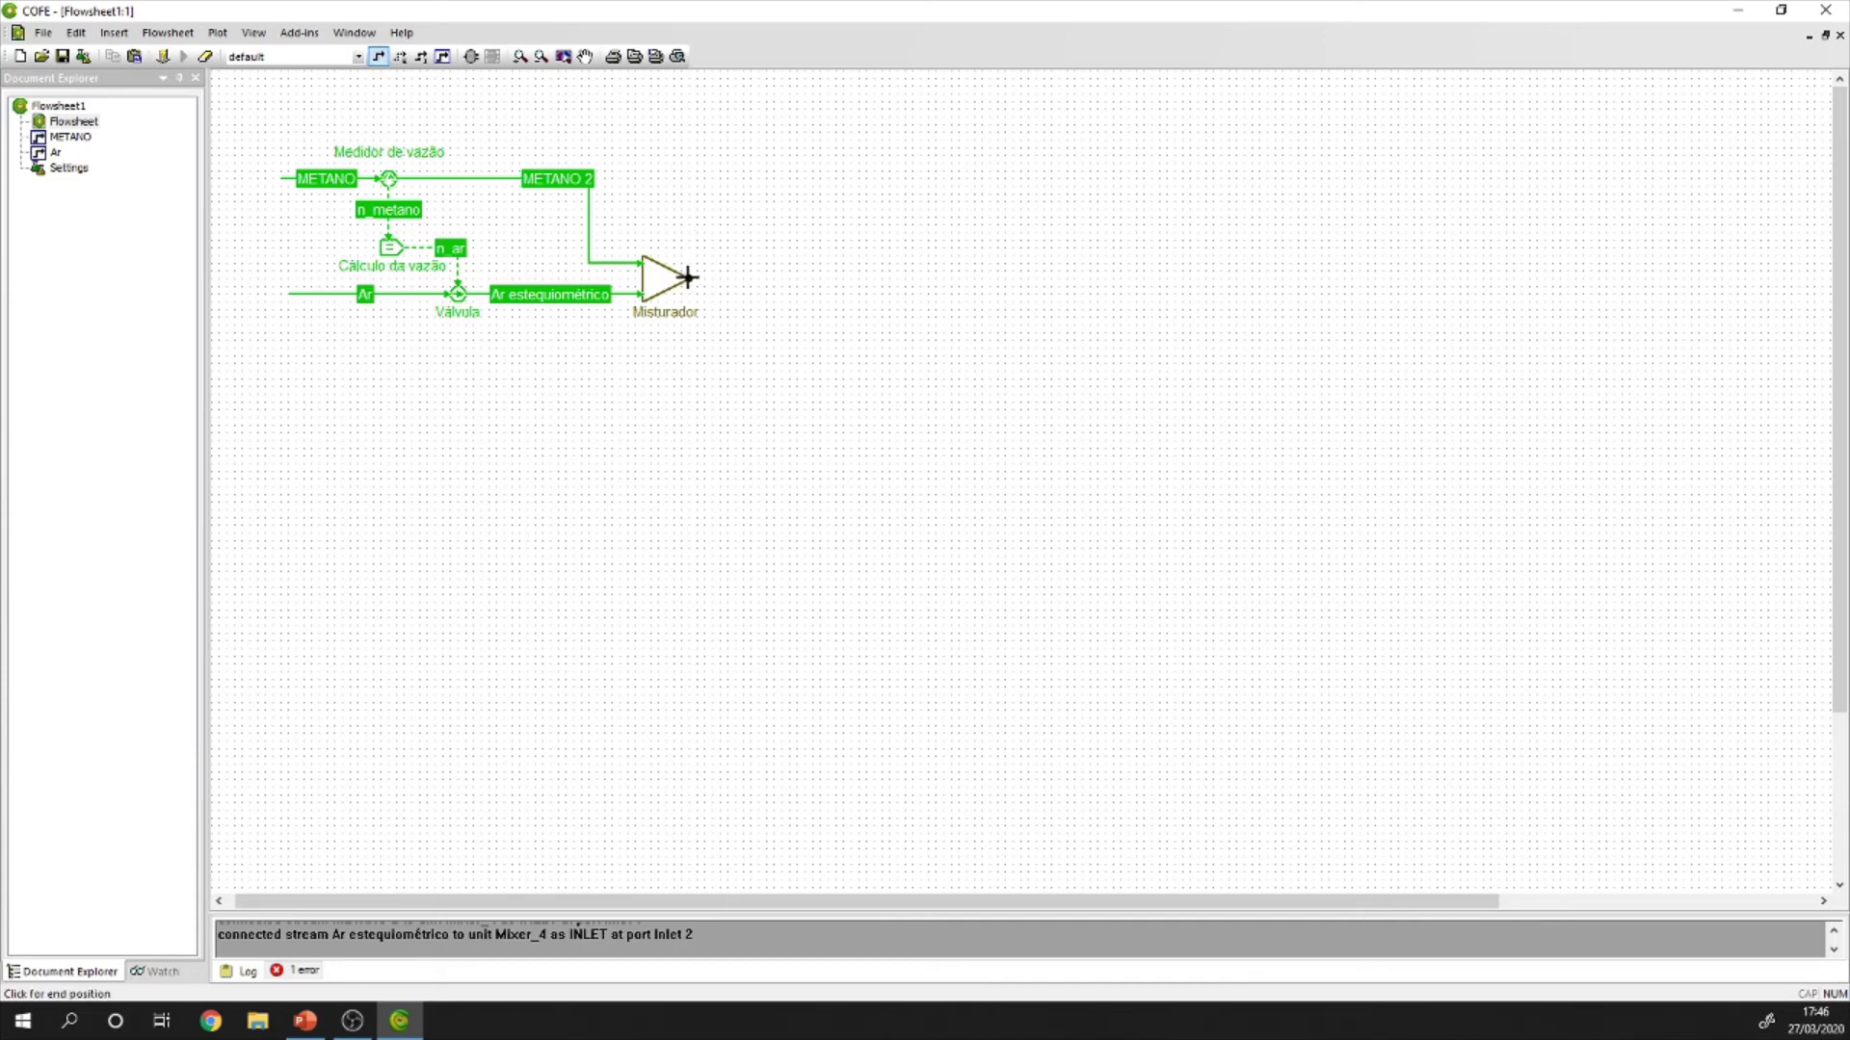
{"action": "left_click", "coordinate": [842, 278]}
{"action": "left_click", "coordinate": [767, 279]}
{"action": "type", "text": "Ali"}
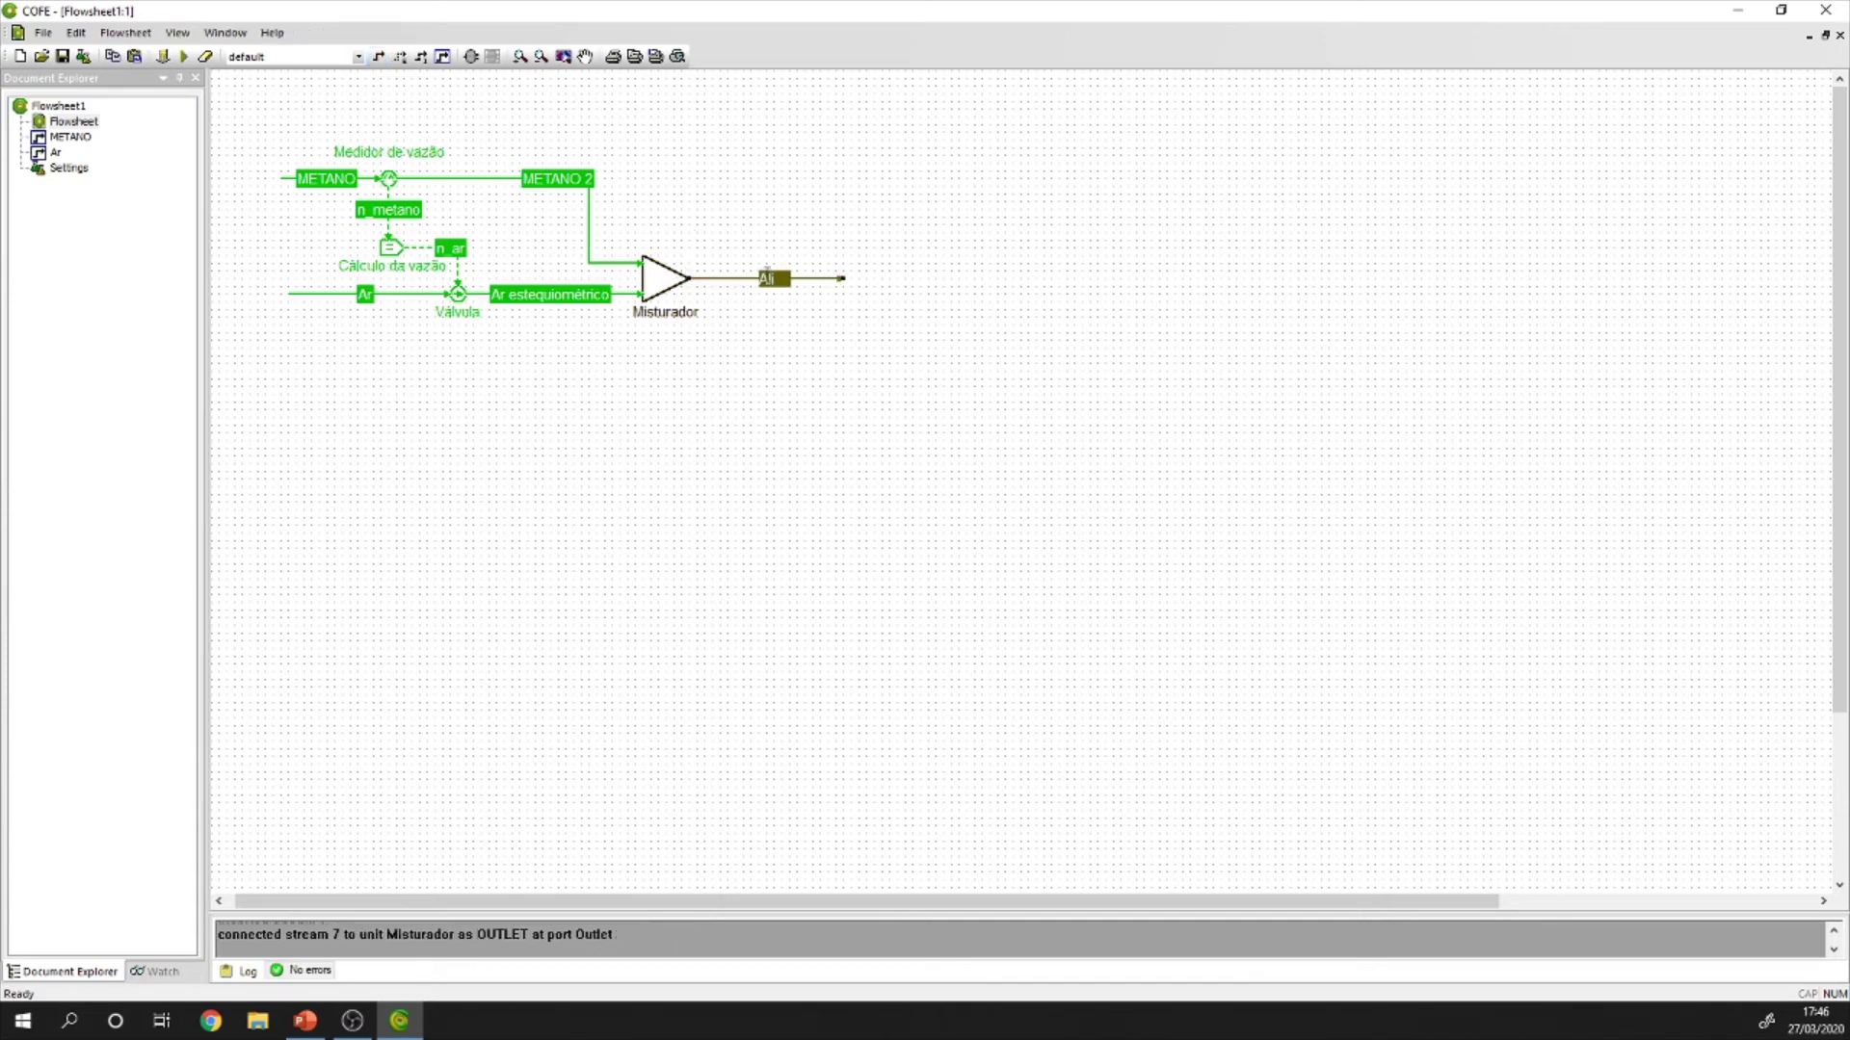
{"action": "type", "text": "mentação"}
{"action": "key", "text": "Return"}
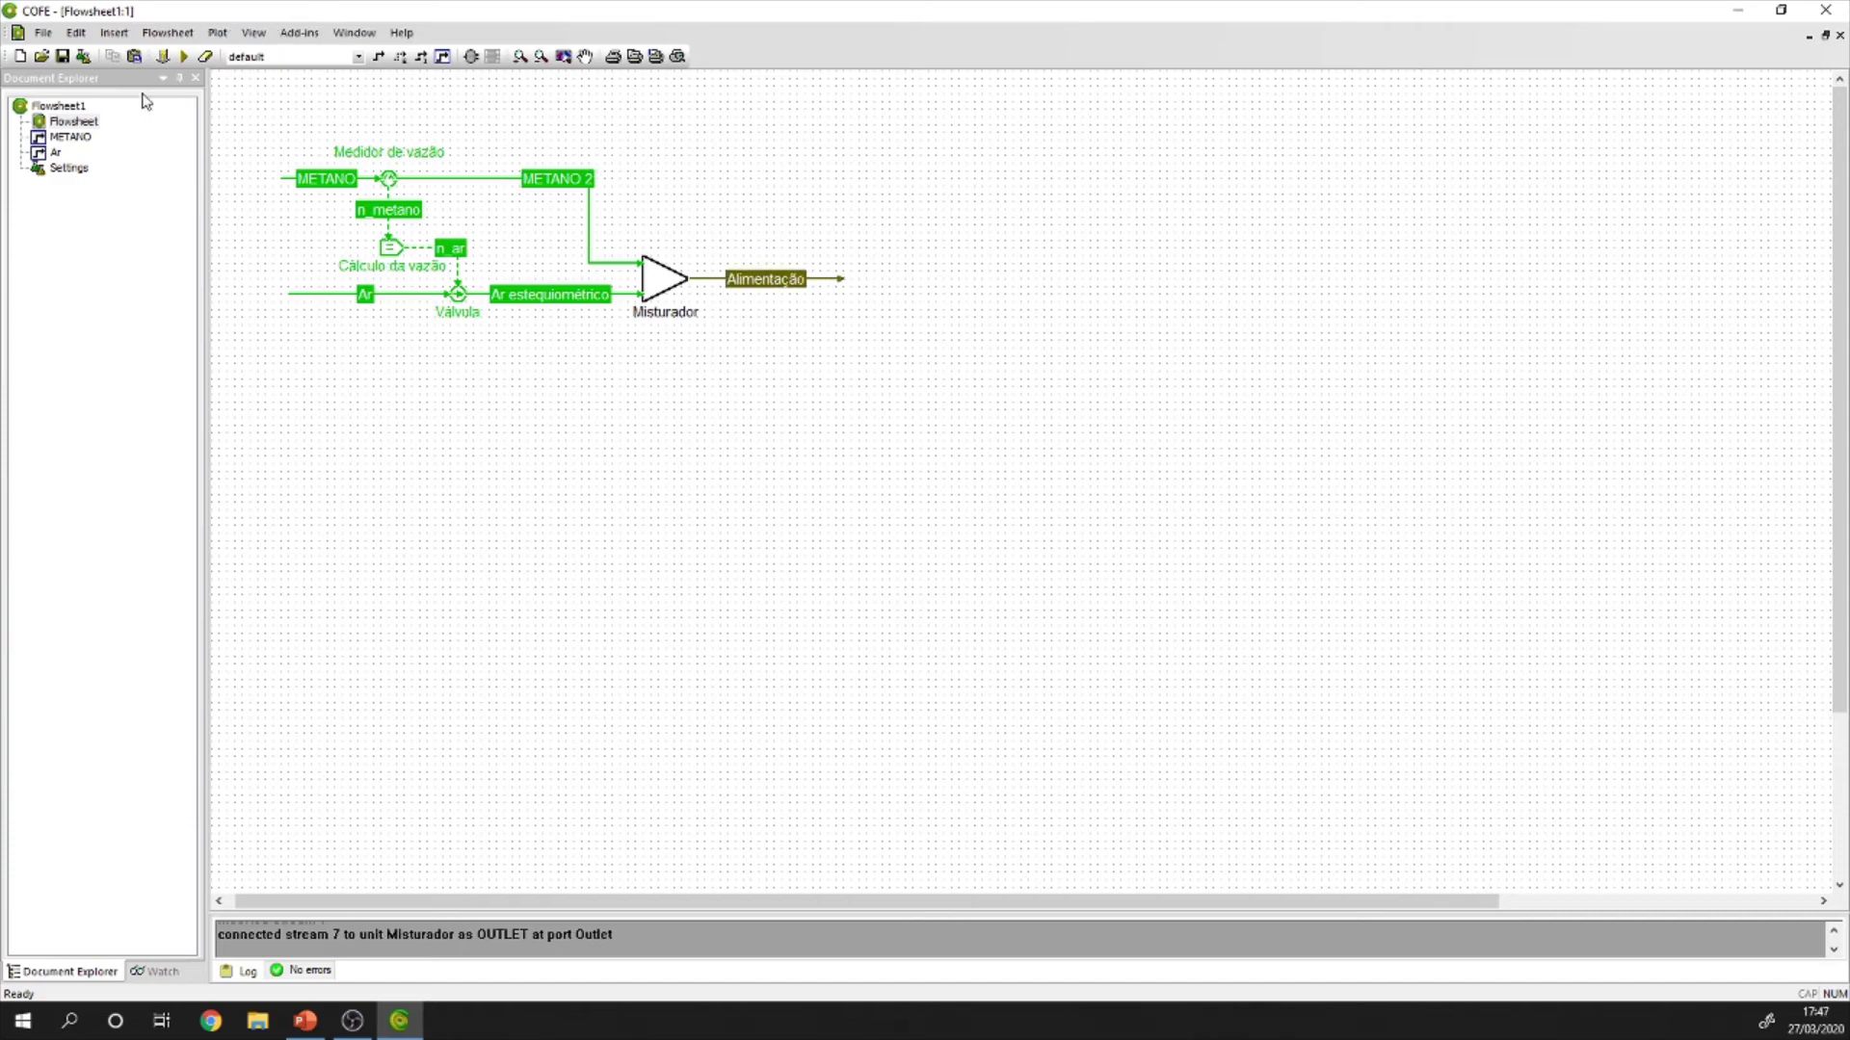
{"action": "left_click", "coordinate": [183, 57]}
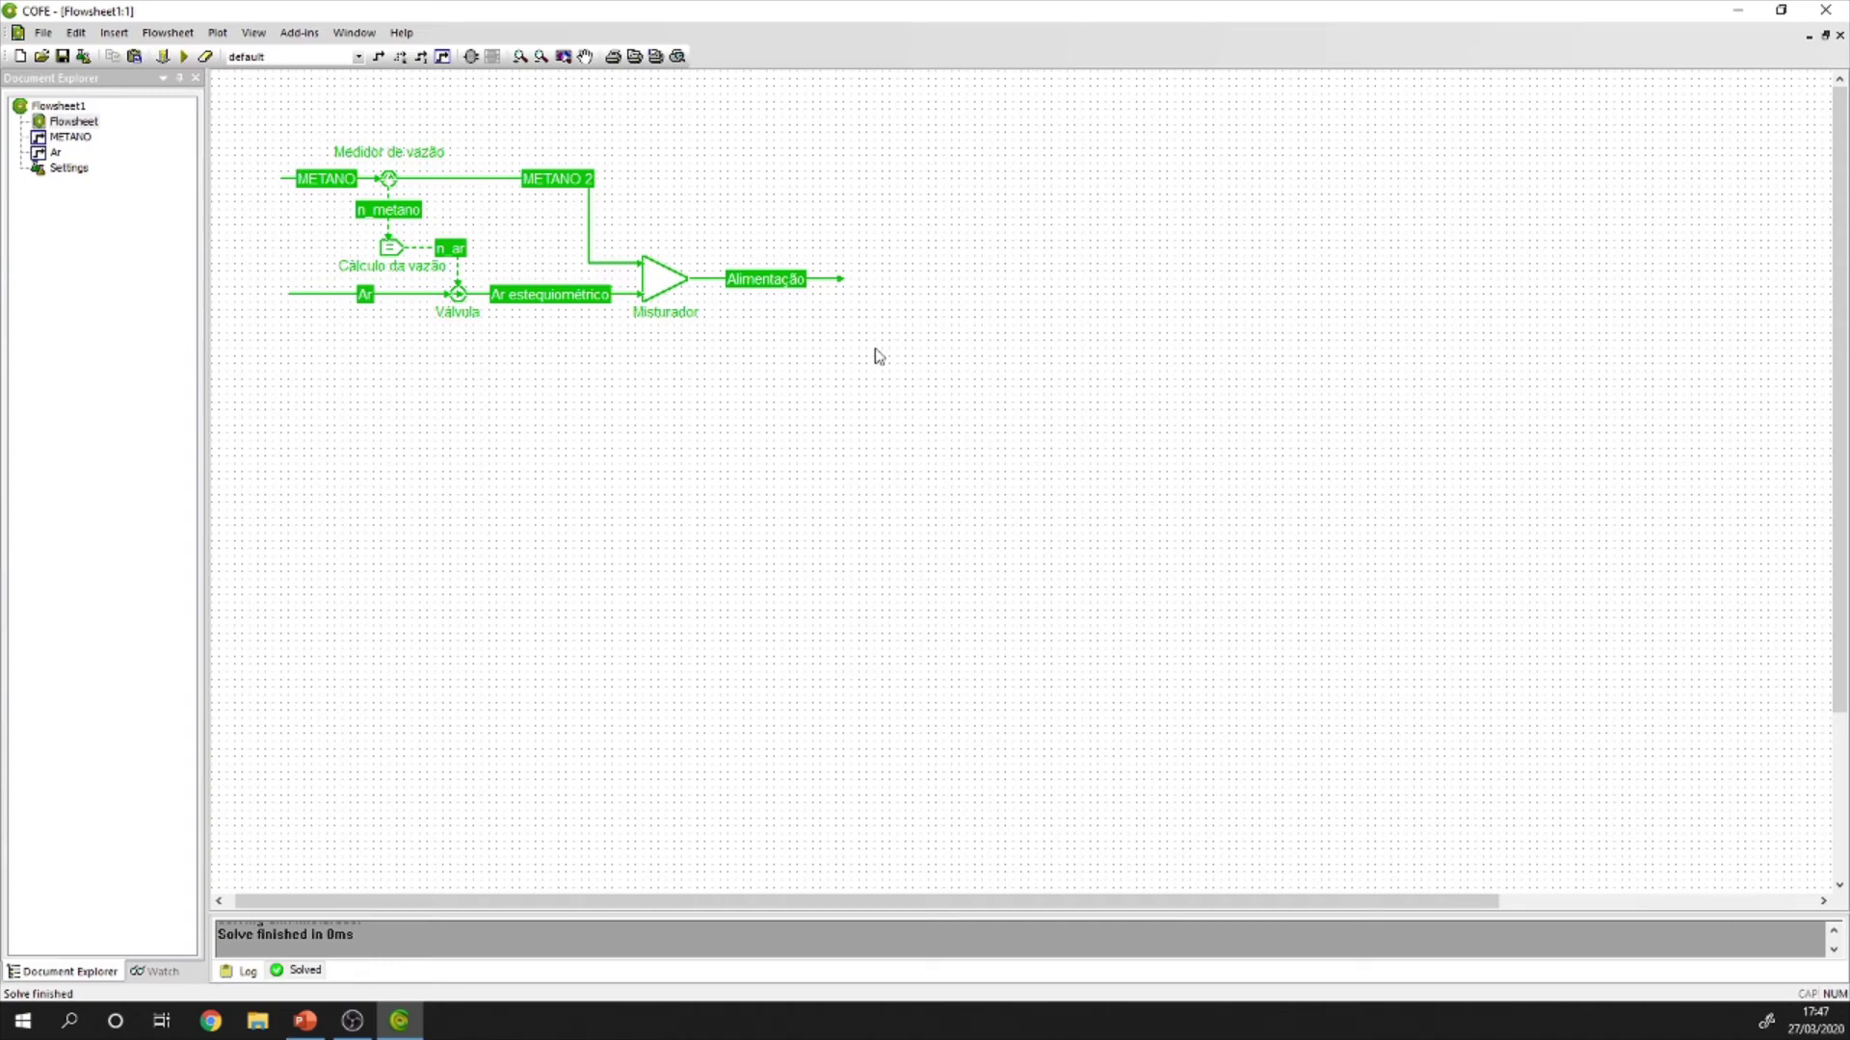
Insert a FixedConversionReactor just beyond the Alimentação stream and assign it the Combustão de Metano reaction package.
{"action": "left_click", "coordinate": [470, 56]}
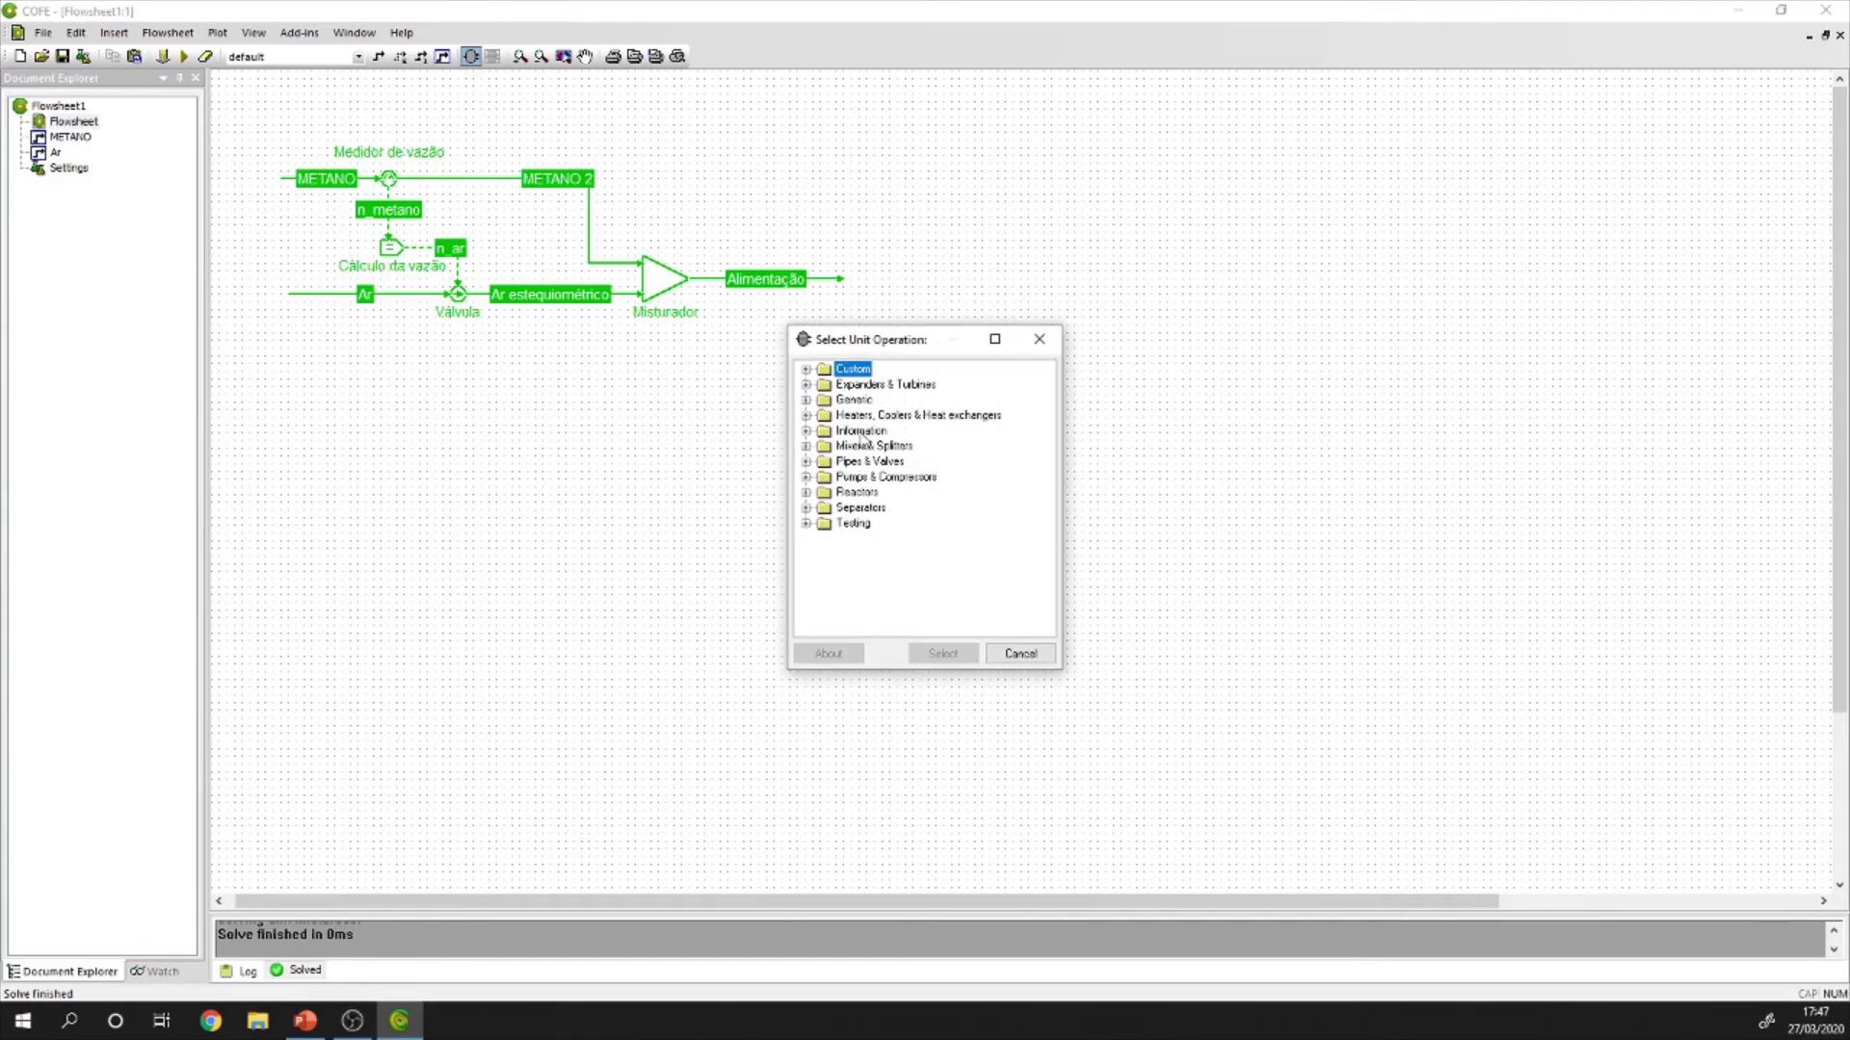
{"action": "left_click", "coordinate": [806, 493]}
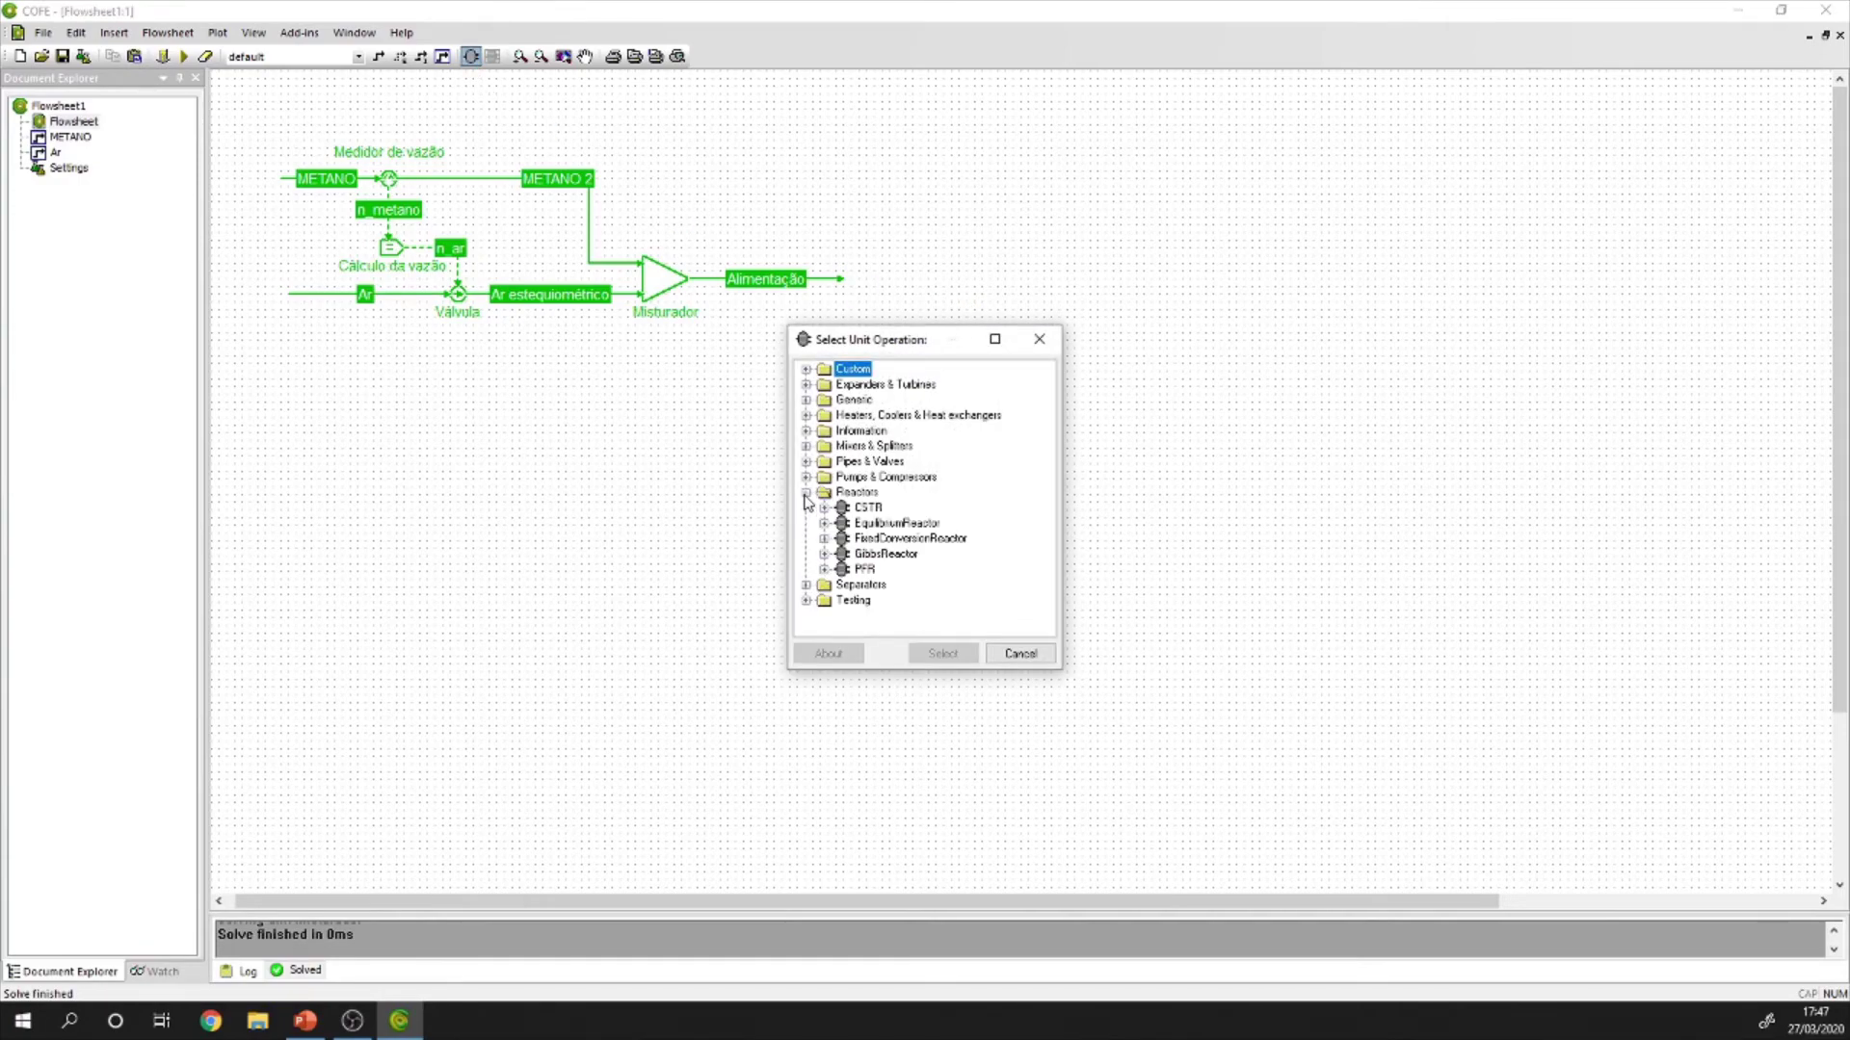
{"action": "left_click", "coordinate": [870, 539]}
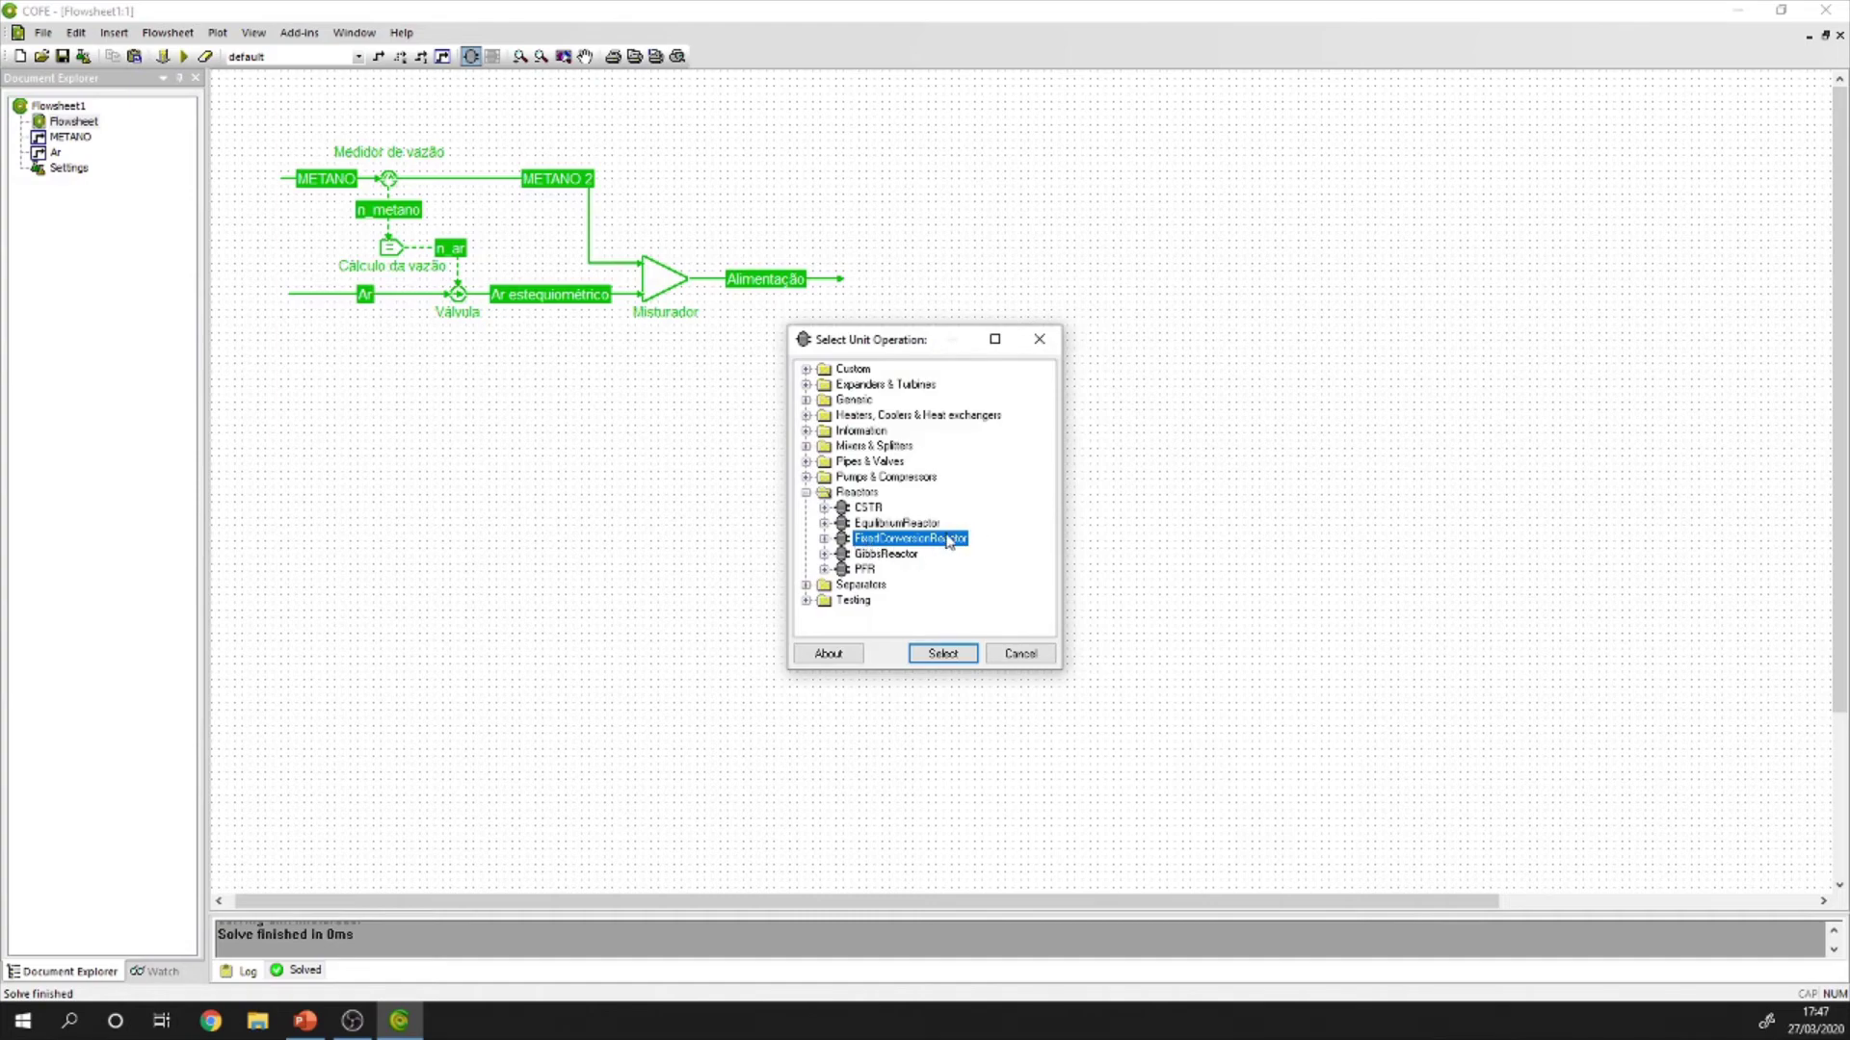
{"action": "left_click", "coordinate": [943, 654]}
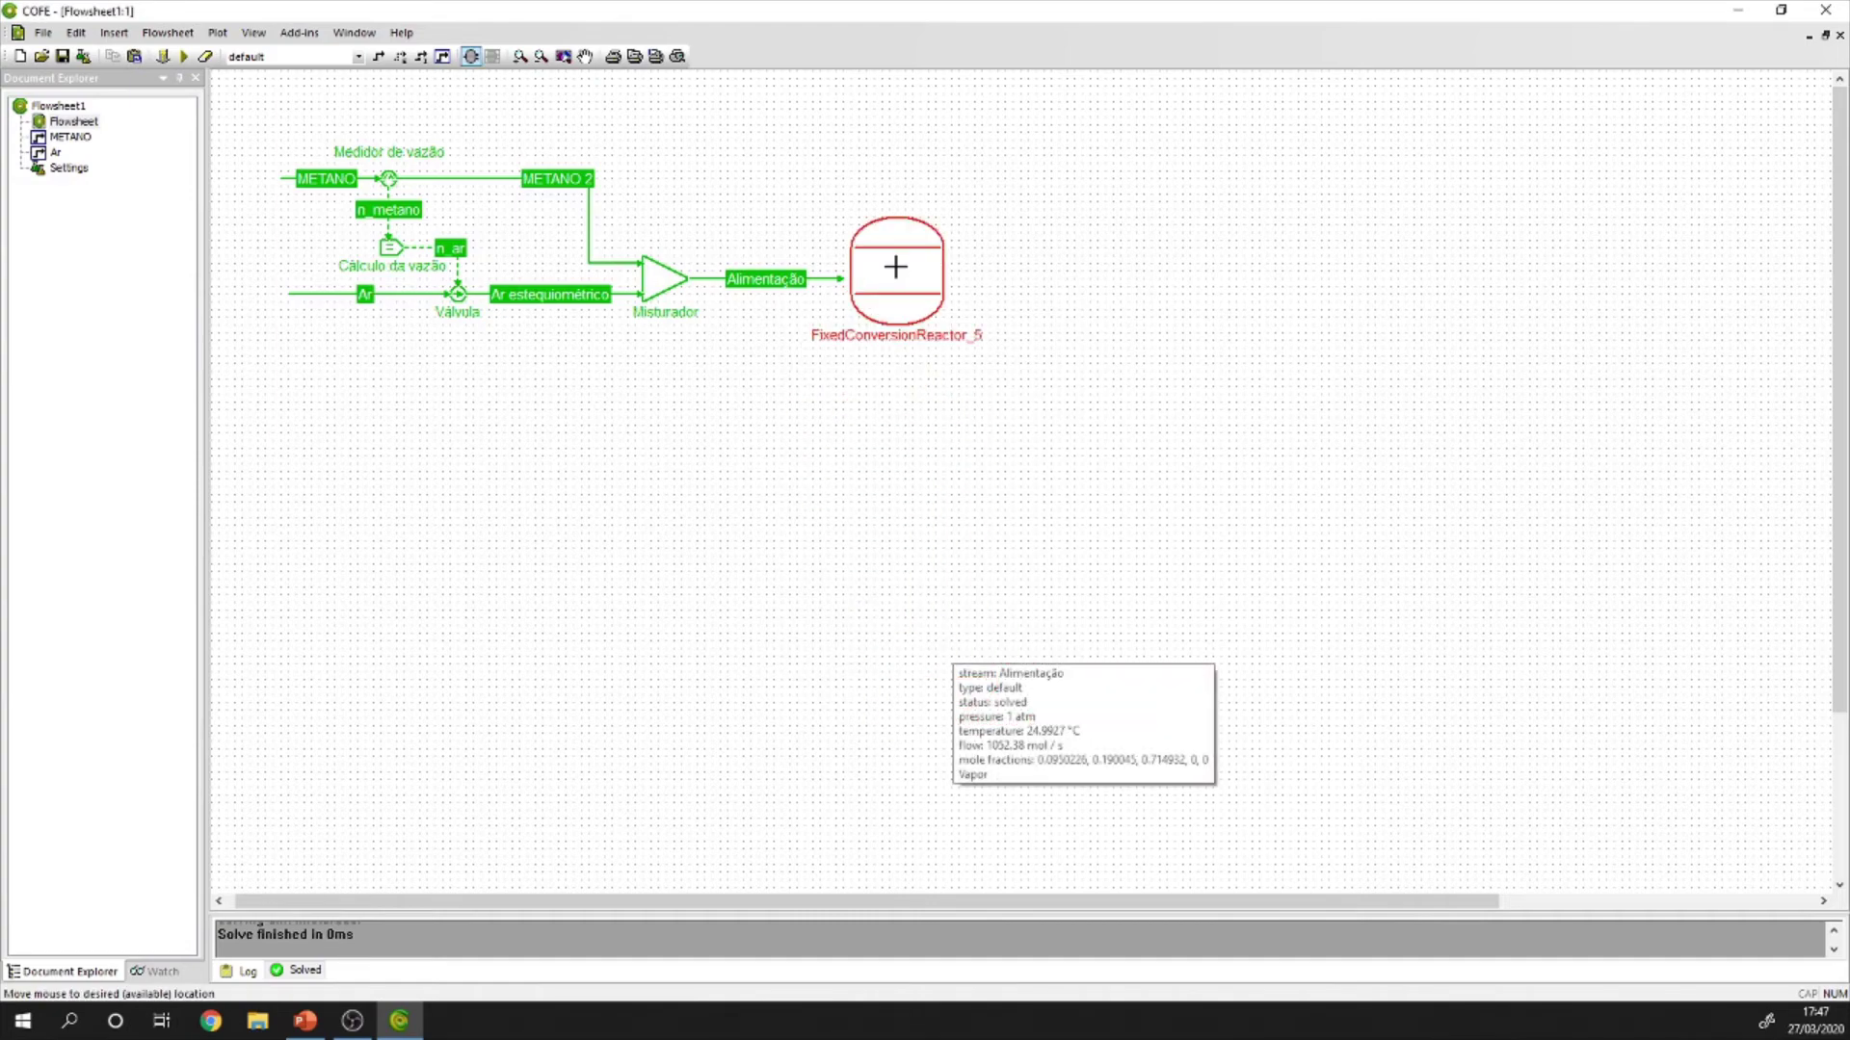
{"action": "left_click", "coordinate": [903, 271]}
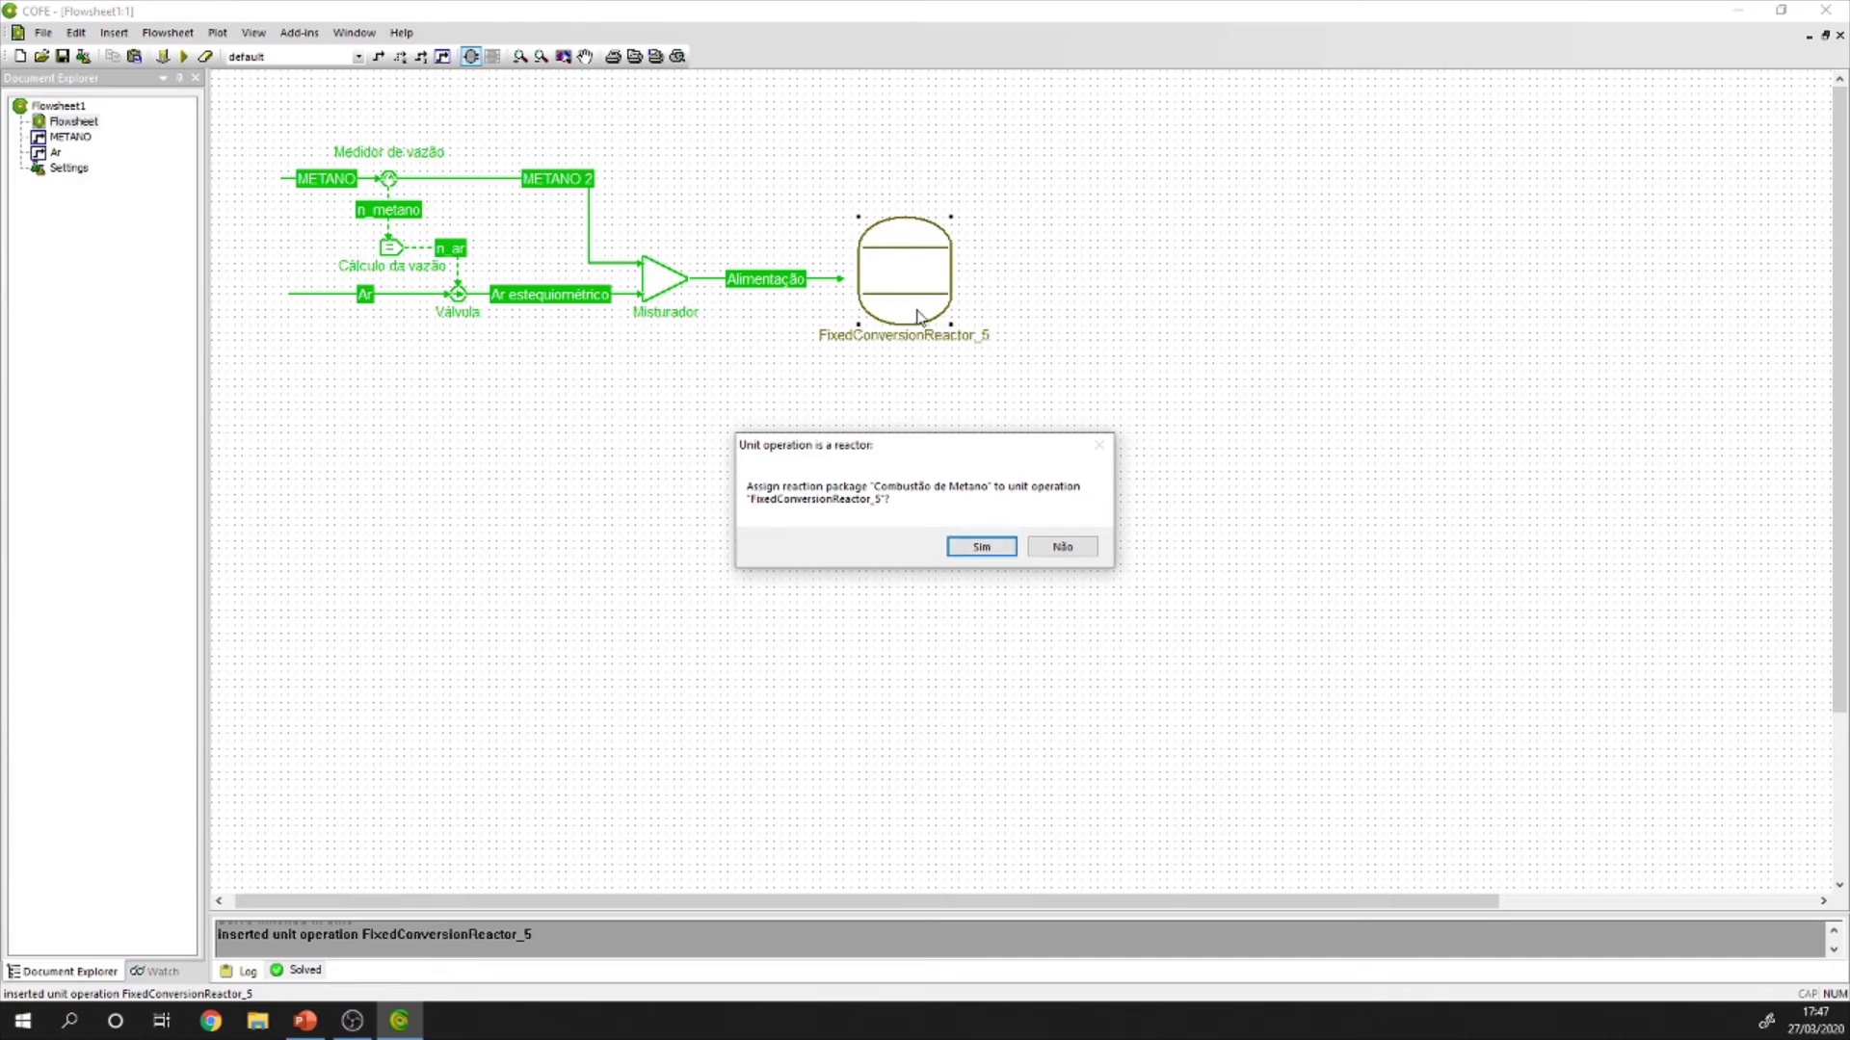
{"action": "left_click", "coordinate": [979, 549]}
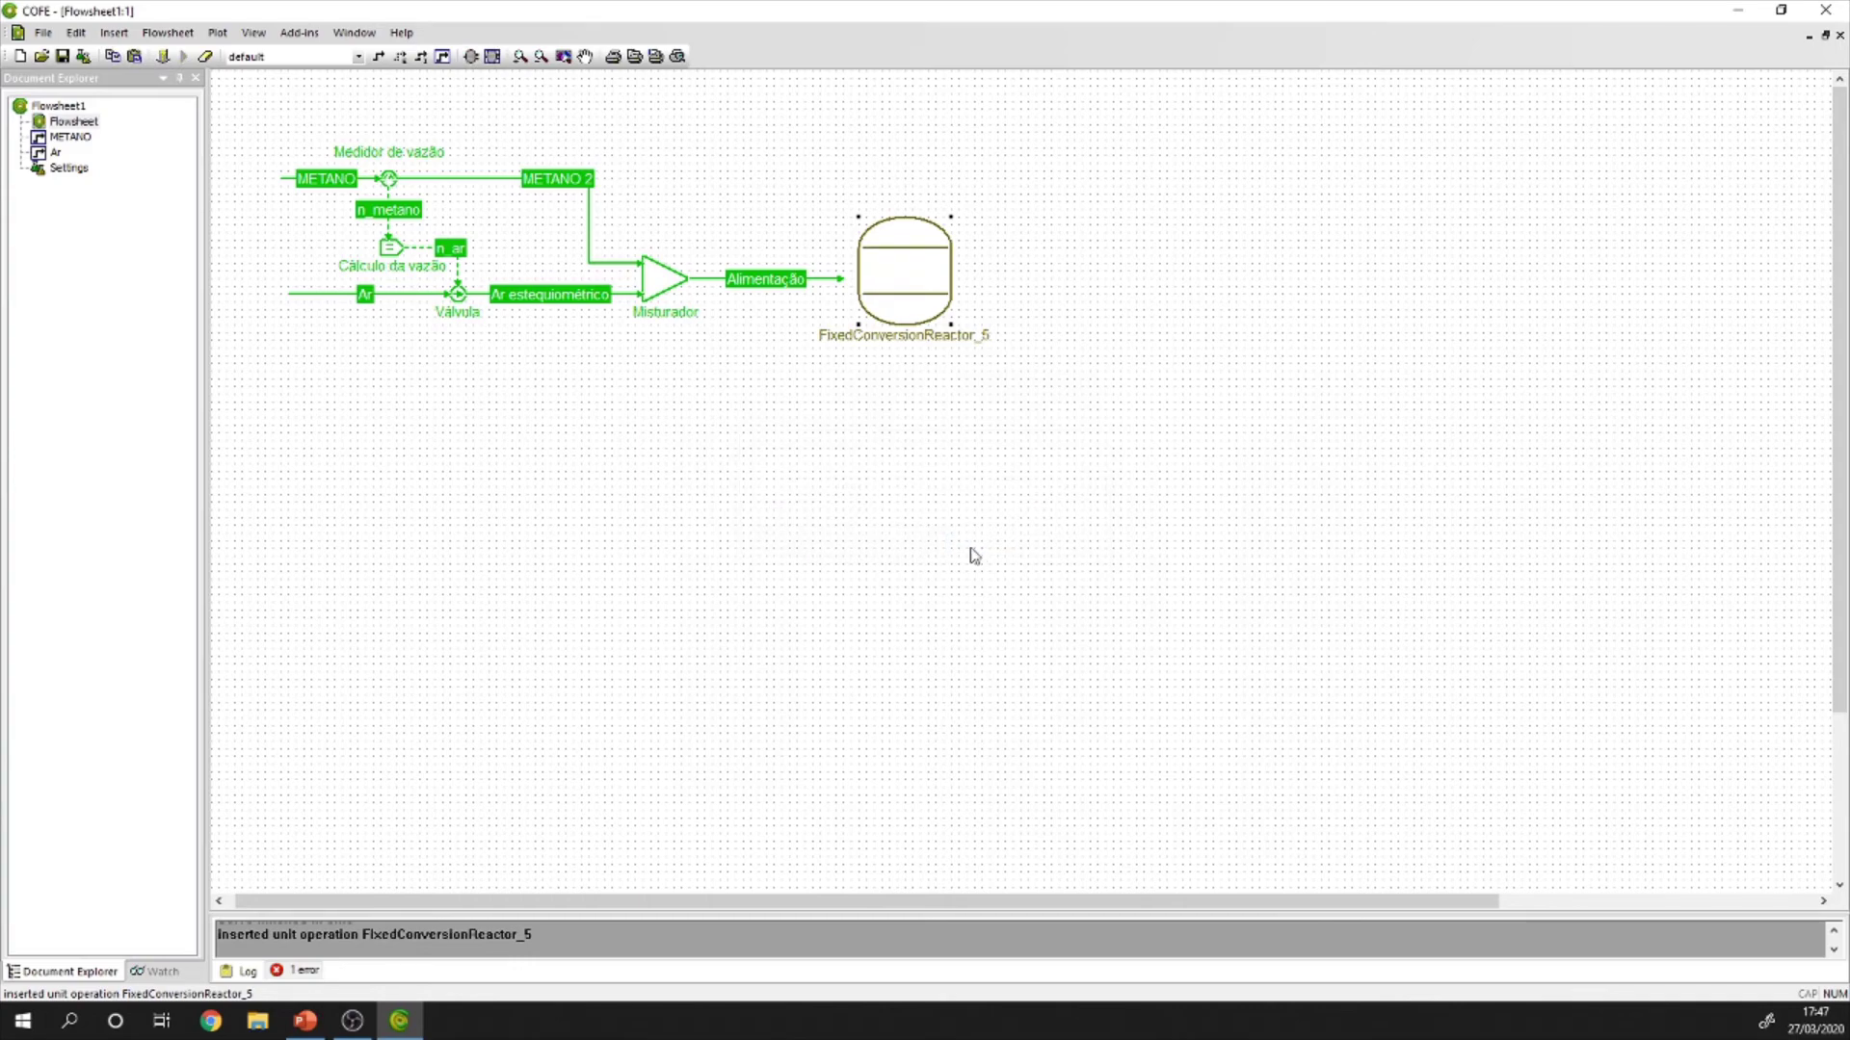
Connect the Alimentação stream to the reactor's inlet and draw a material outlet stream named Gases de Combustão.
{"action": "left_click_drag", "start_coordinate": [843, 279], "coordinate": [858, 278]}
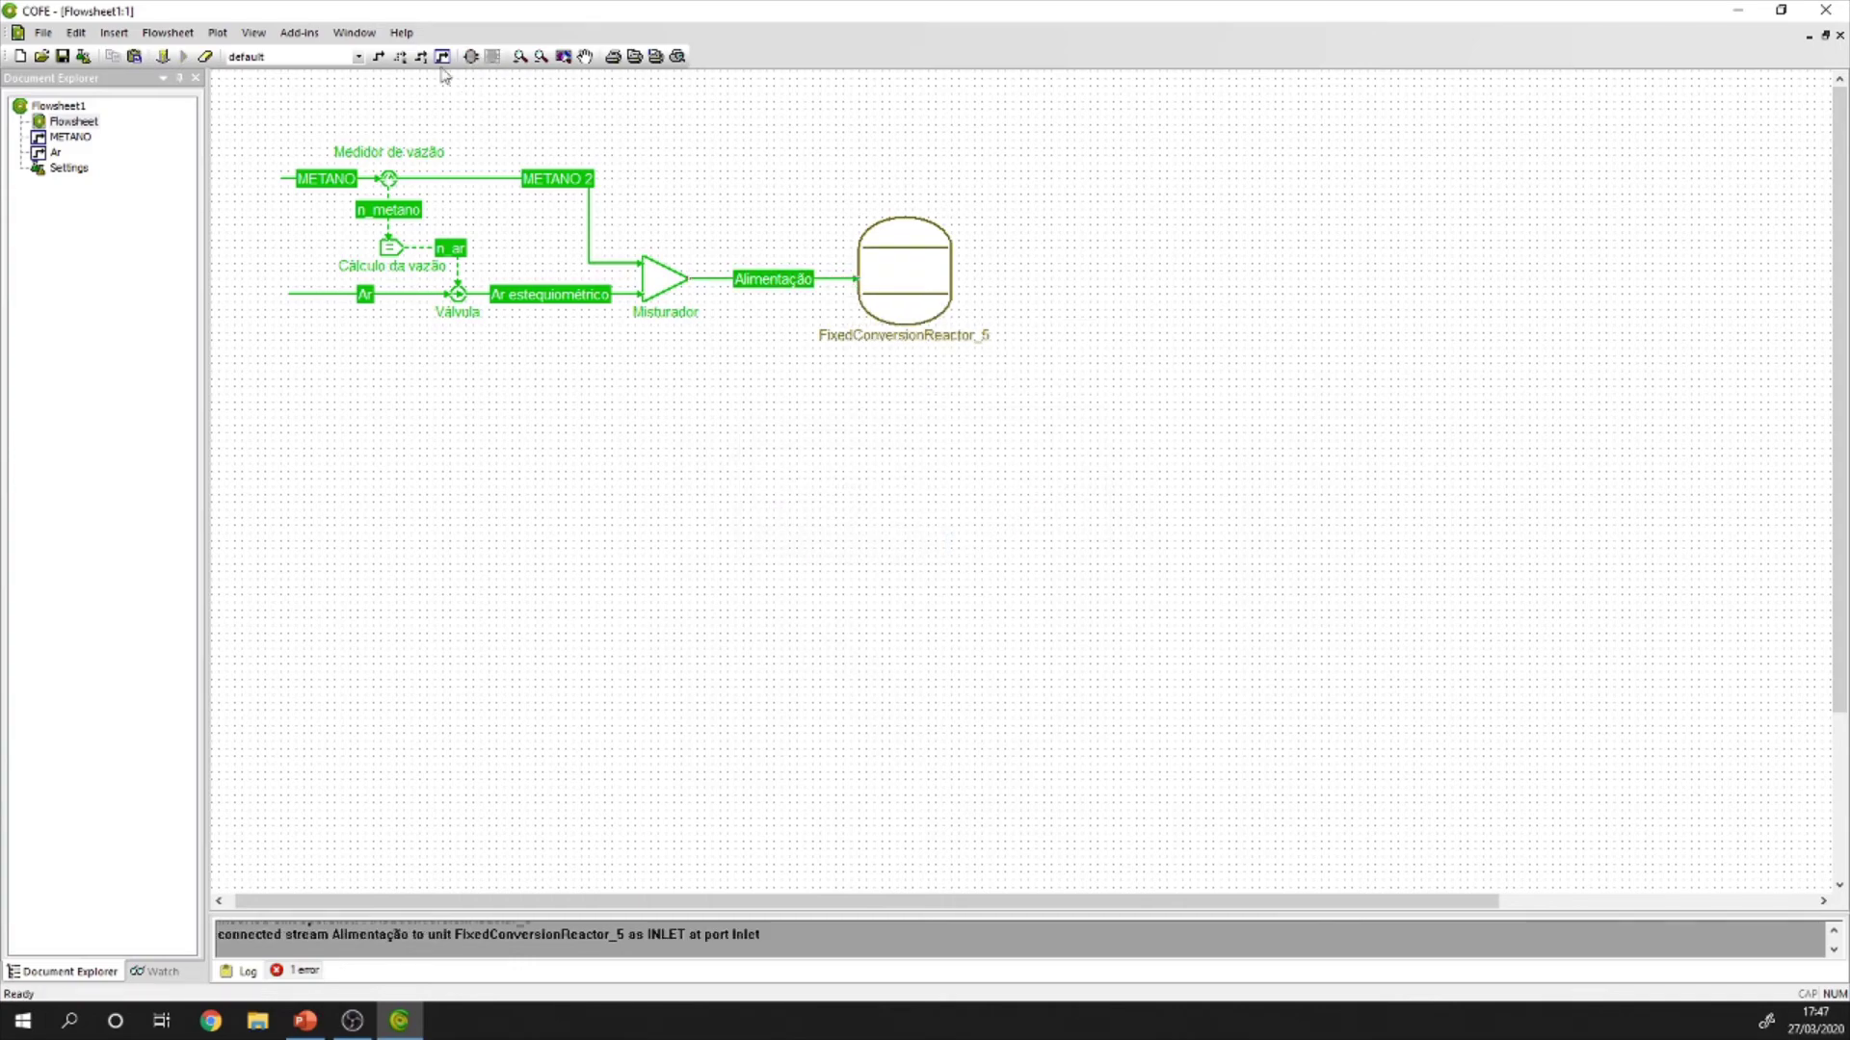
{"action": "left_click", "coordinate": [378, 56]}
{"action": "left_click_drag", "start_coordinate": [949, 277], "coordinate": [1072, 279]}
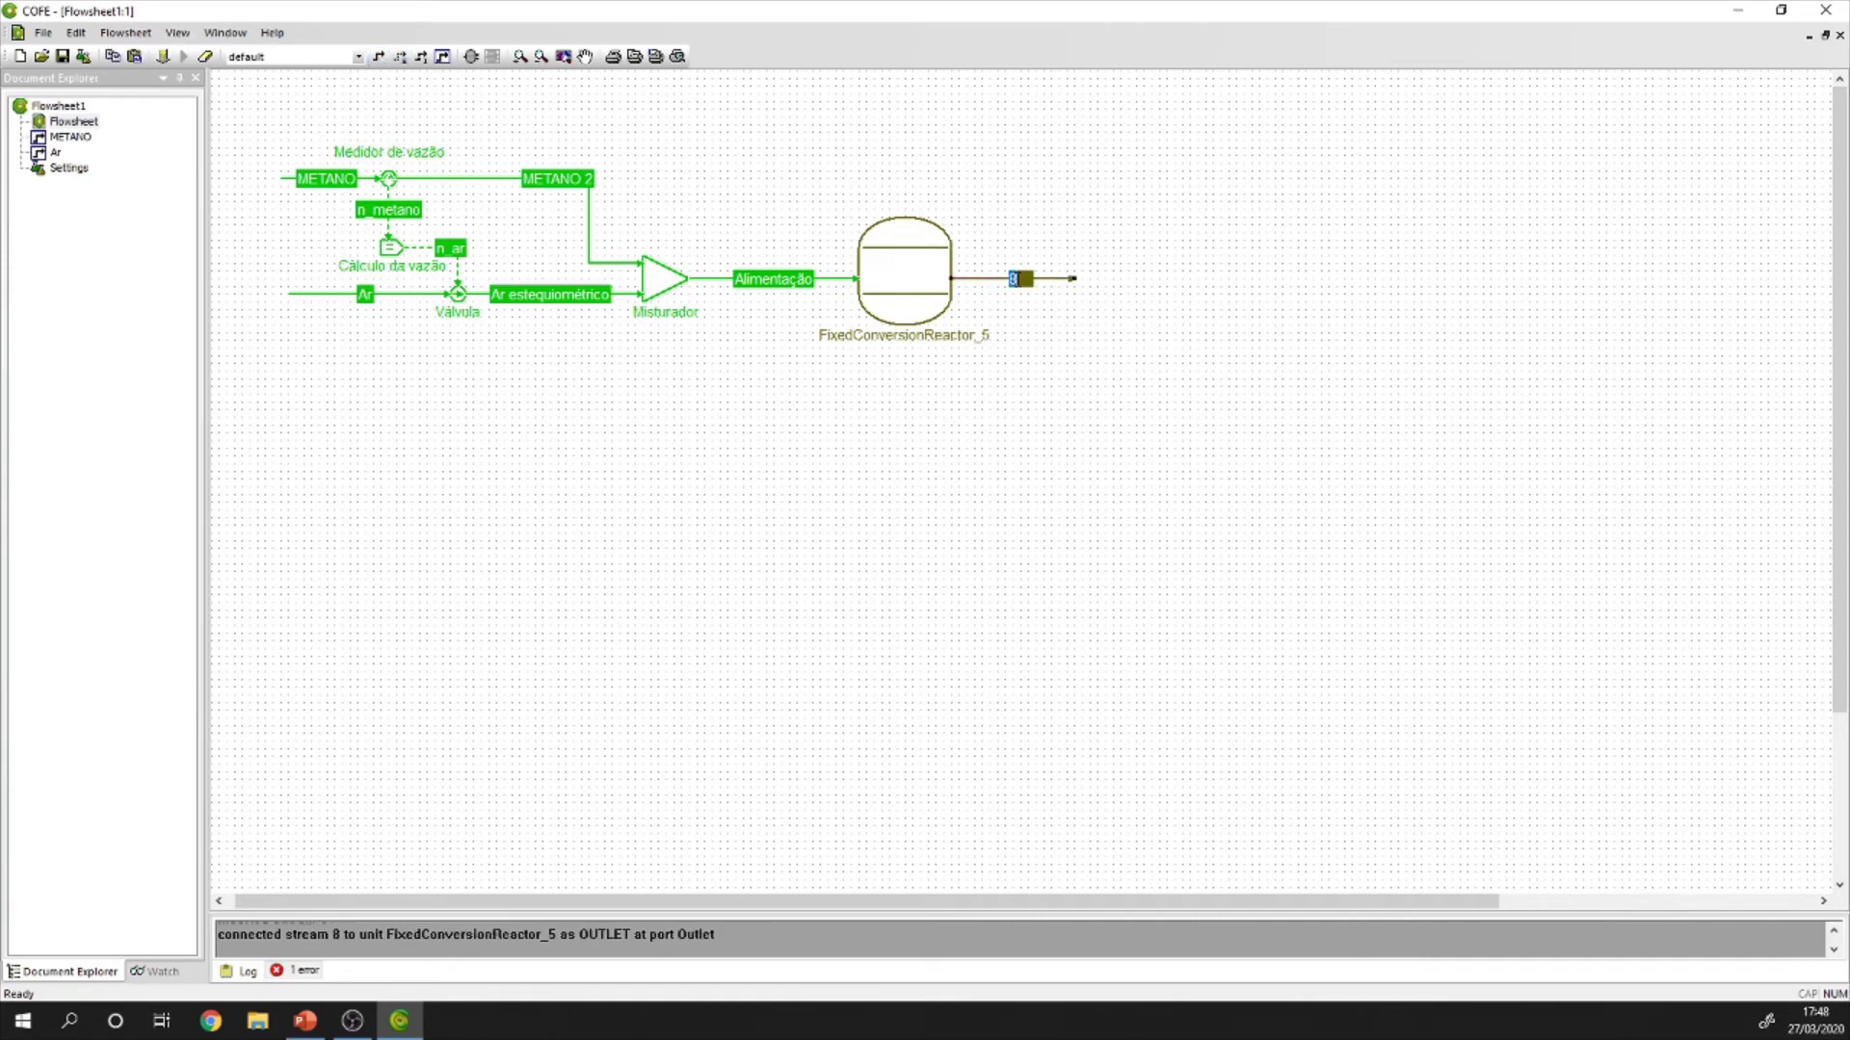
{"action": "type", "text": "Gases de Combustão"}
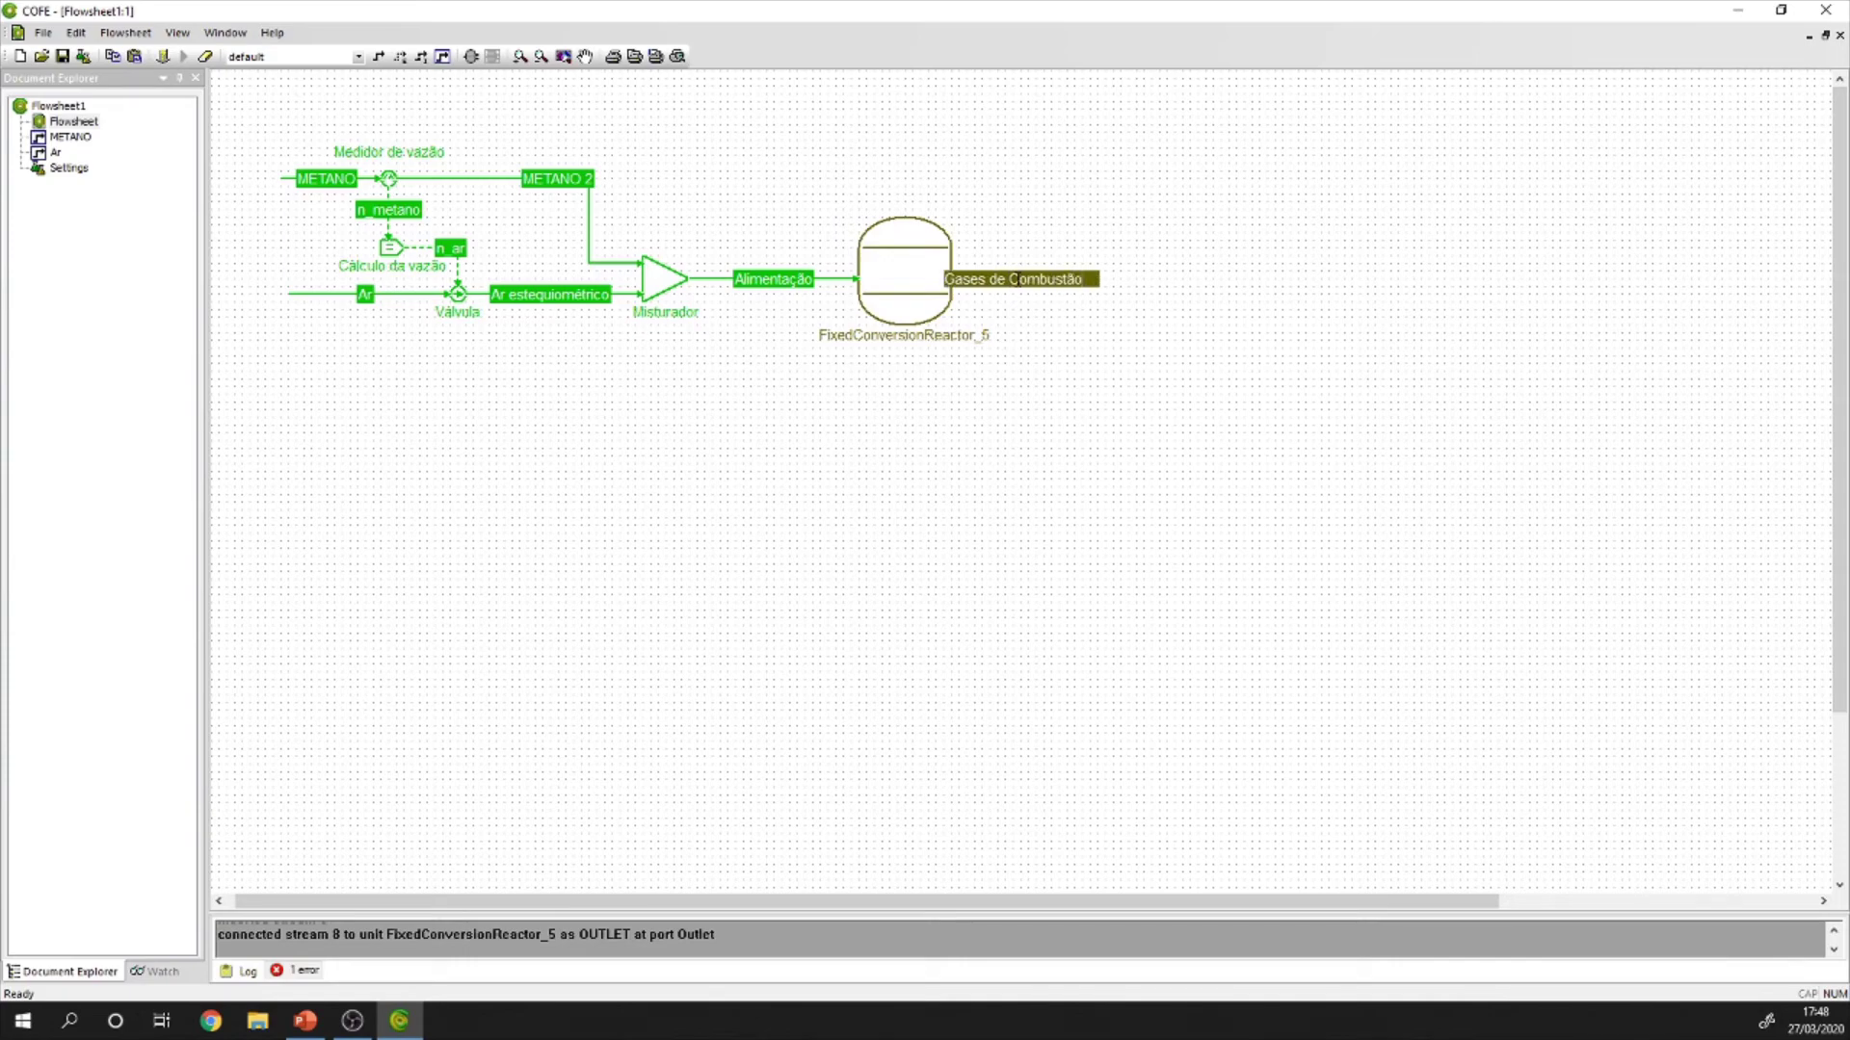
{"action": "key", "text": "Return"}
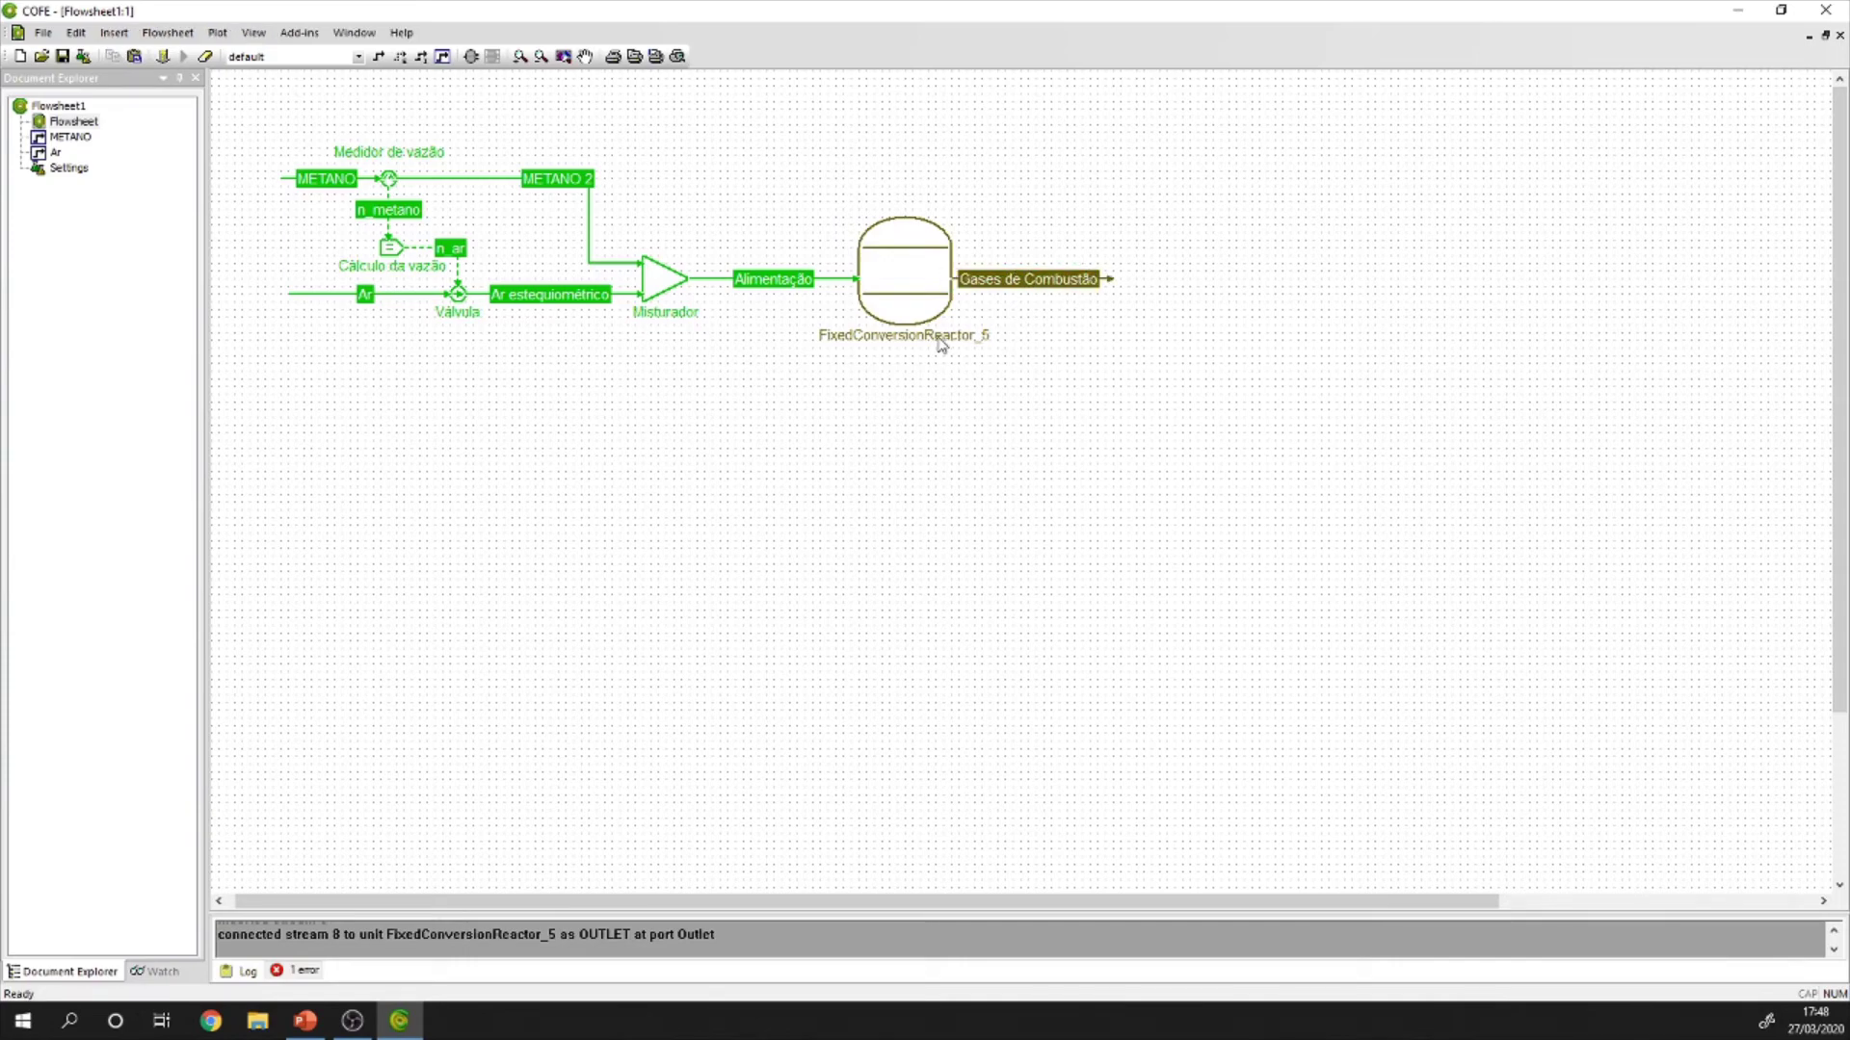
Rename the fixed conversion reactor as Reator de Combustão.
{"action": "left_click", "coordinate": [937, 337]}
{"action": "type", "text": "Re"}
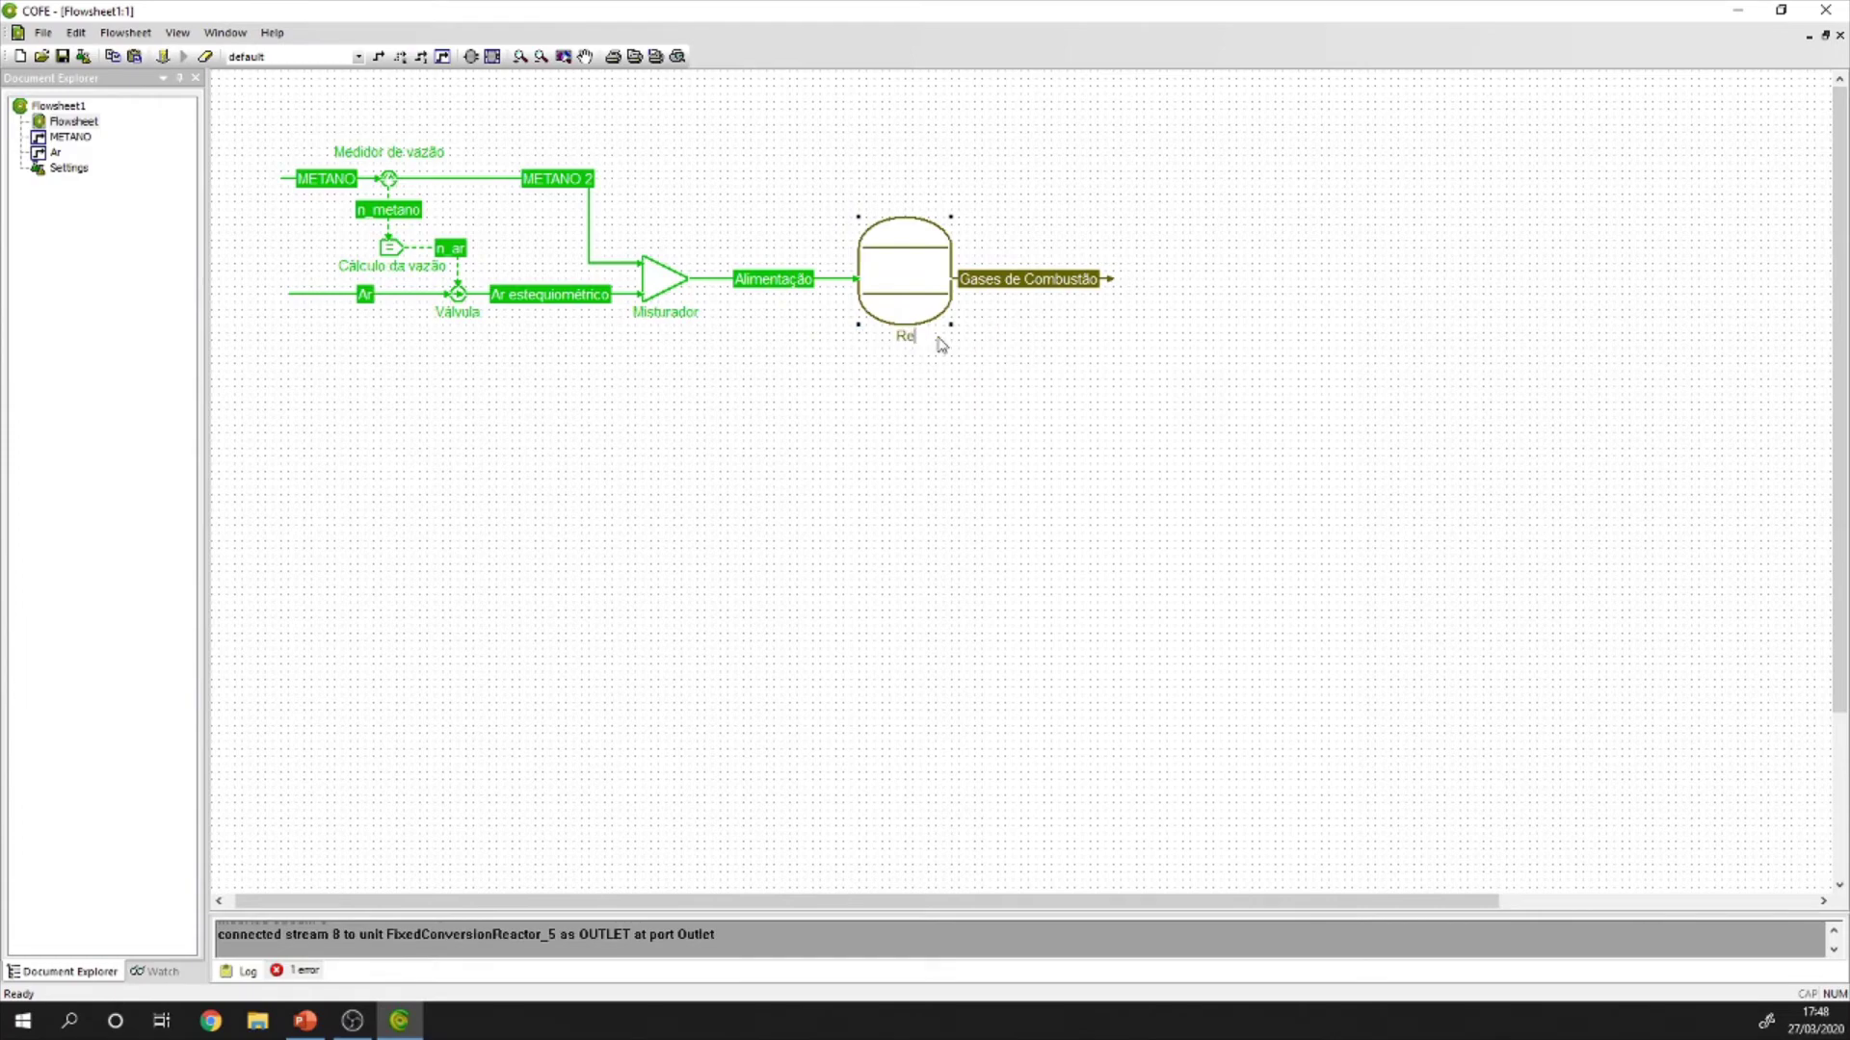
{"action": "type", "text": "ator de Combustão"}
{"action": "key", "text": "Return"}
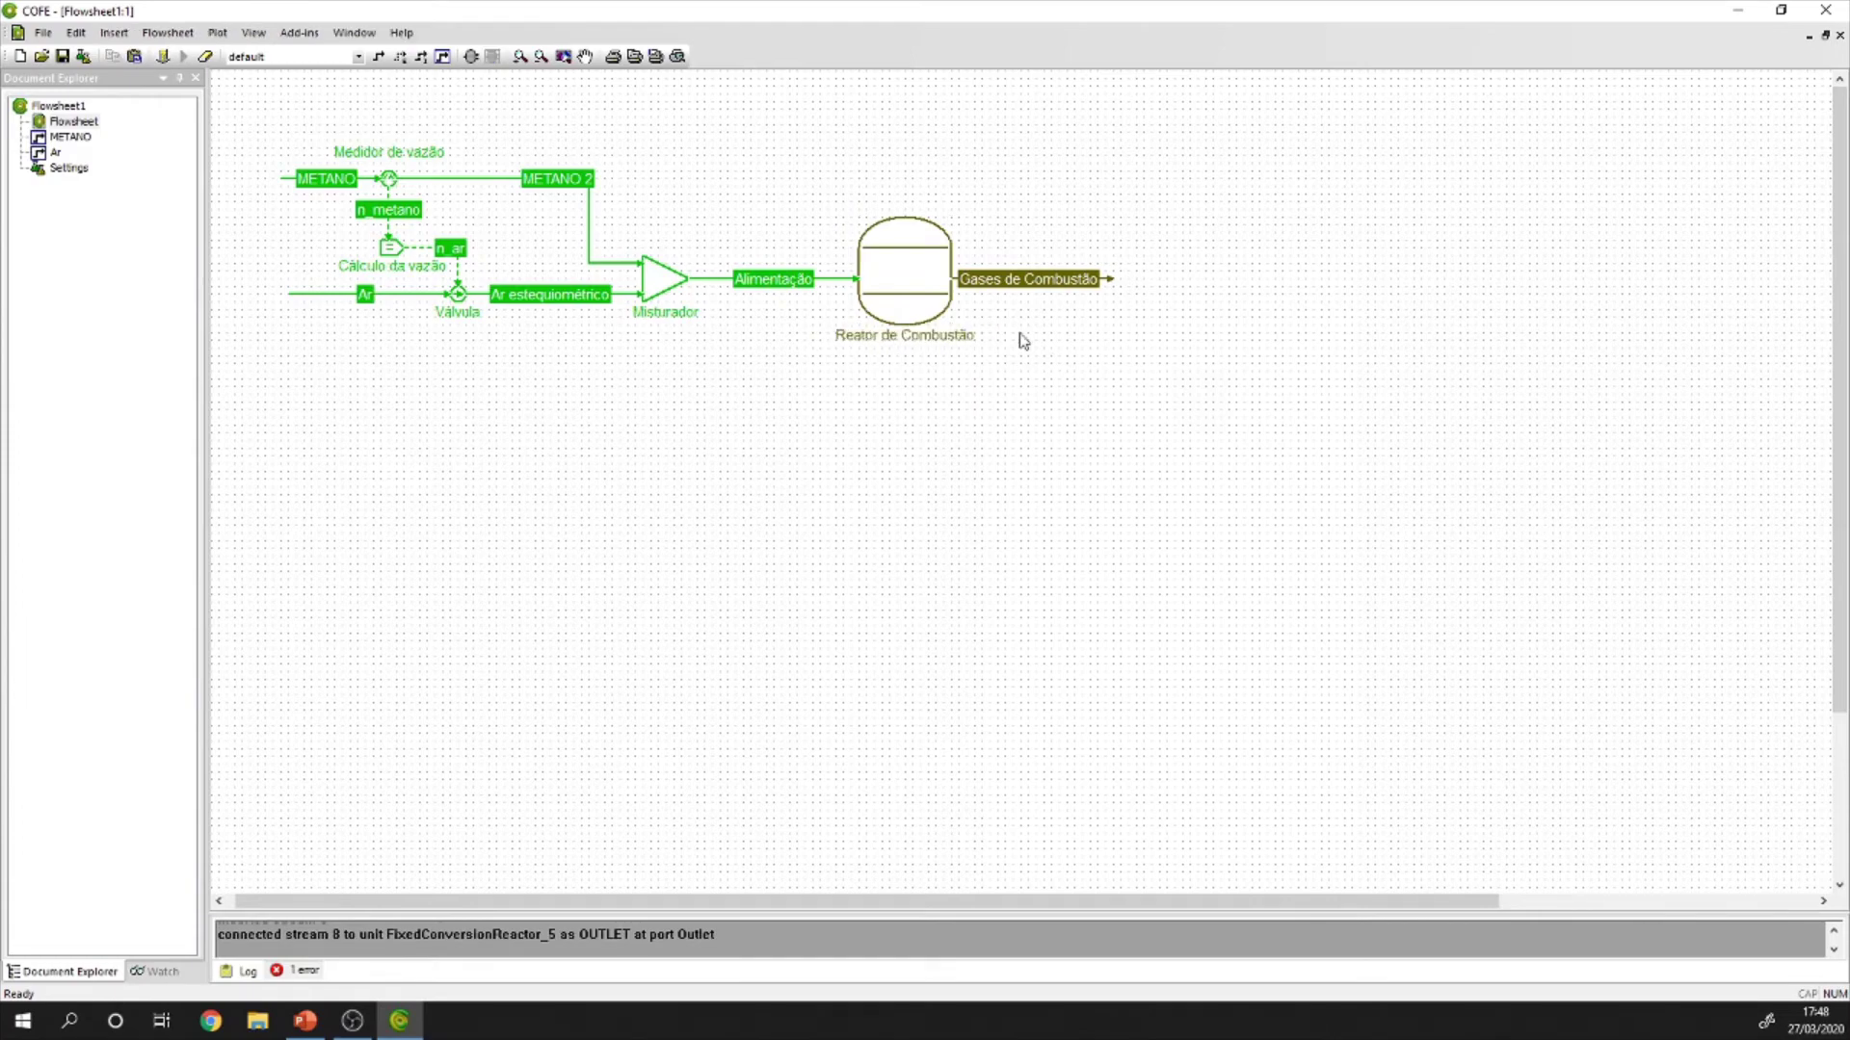
Set the Reator de Combustão to operate with a specified heat duty of 0 J/s.
{"action": "double_click", "coordinate": [905, 296]}
{"action": "left_click", "coordinate": [792, 373]}
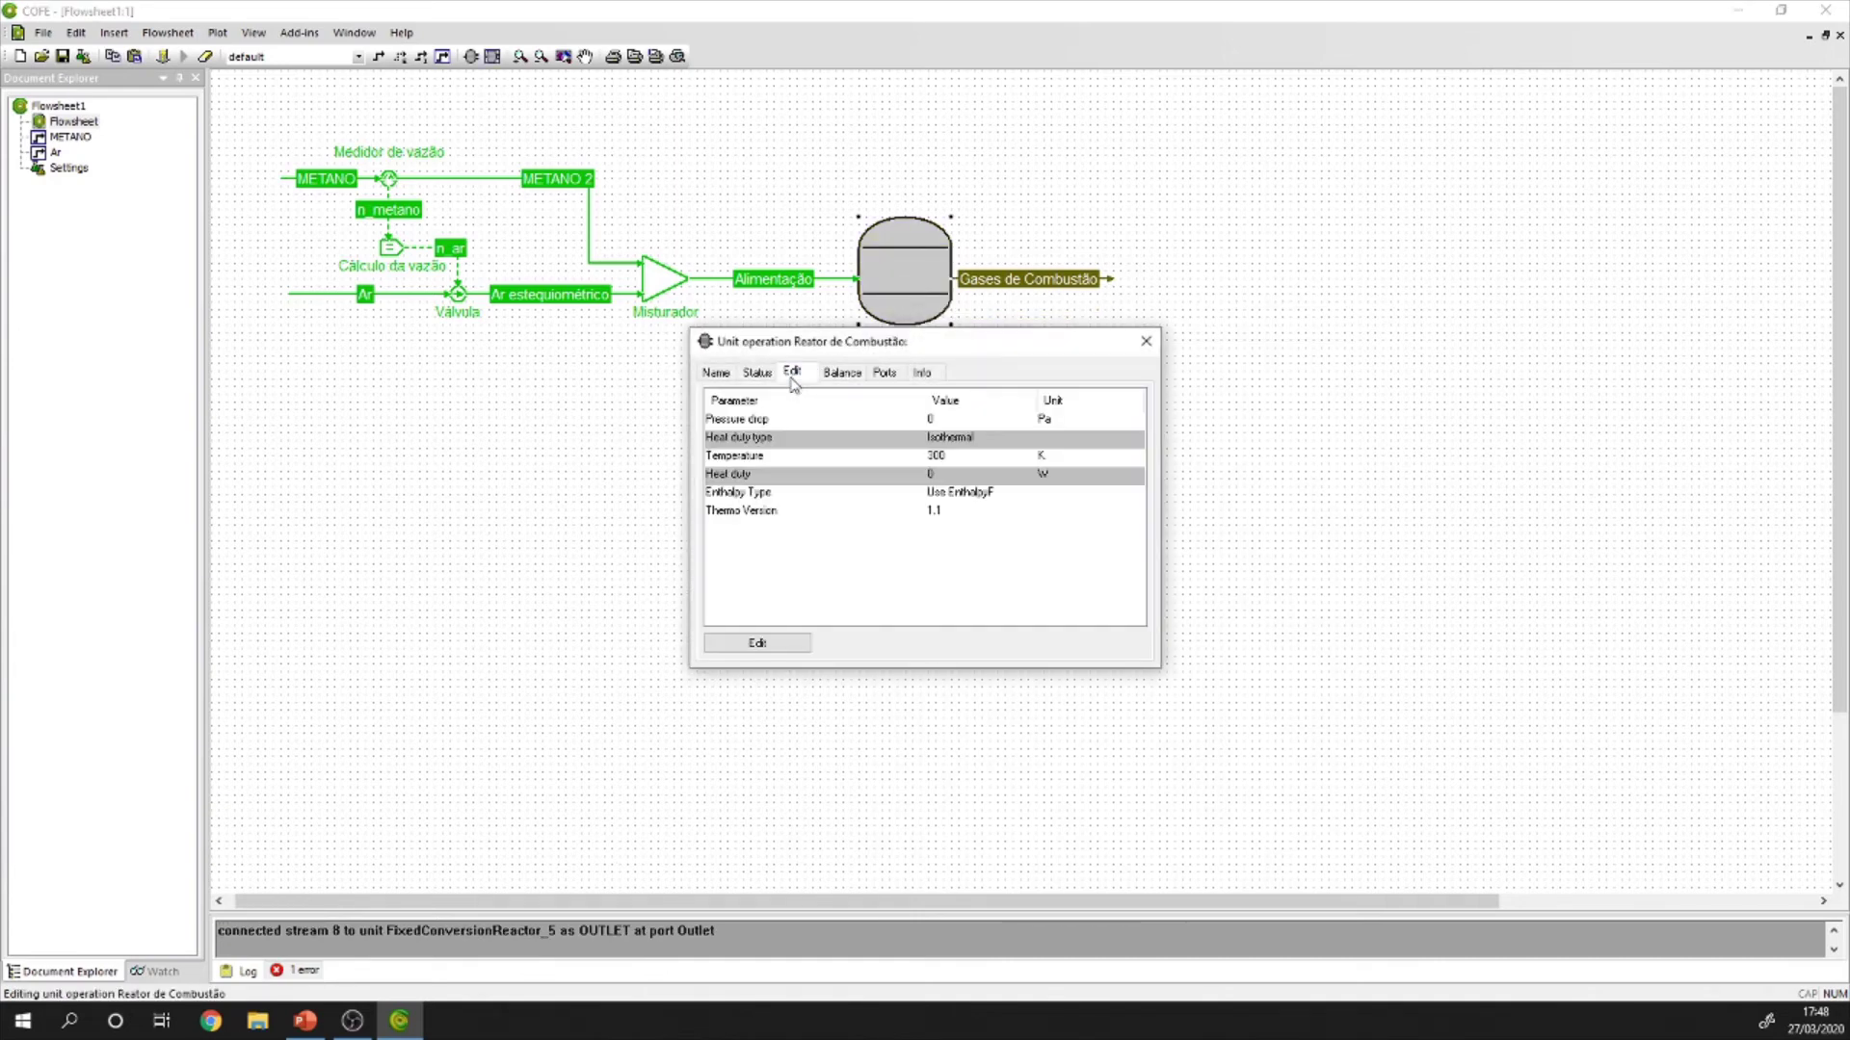
{"action": "left_click", "coordinate": [757, 642]}
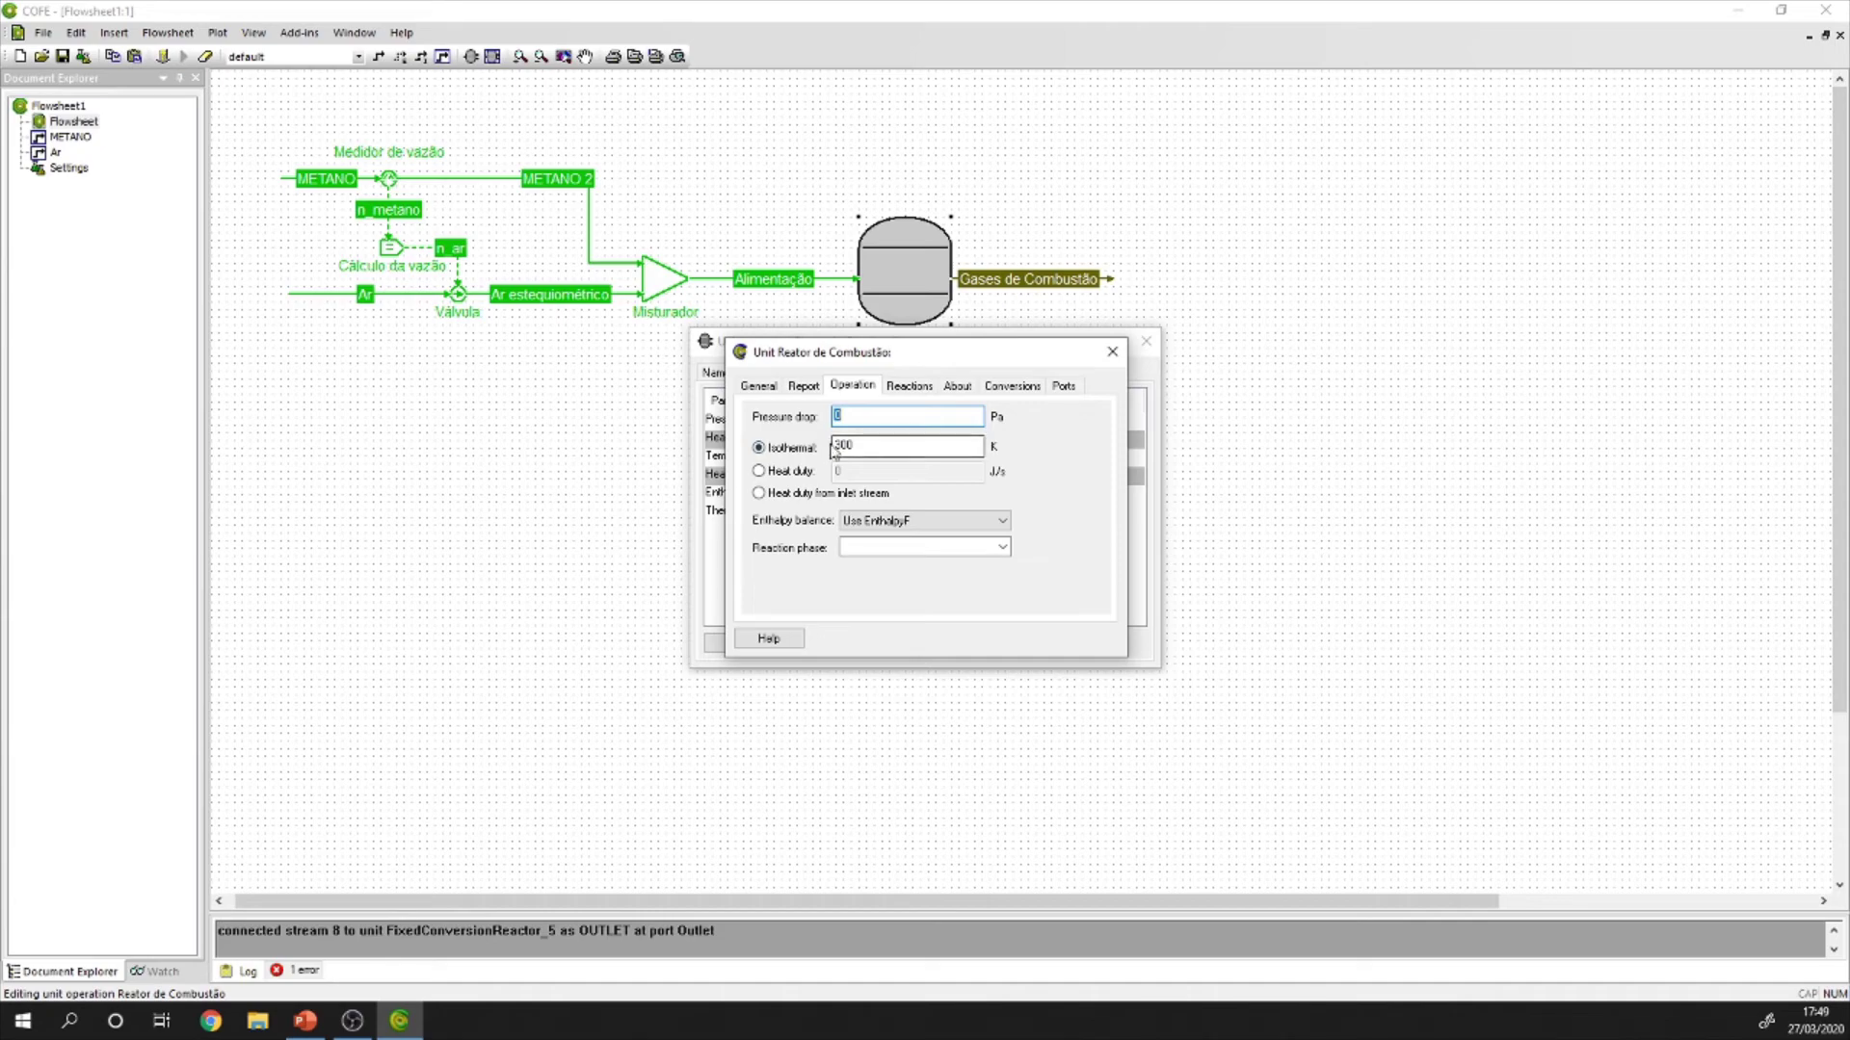
{"action": "left_click", "coordinate": [760, 473]}
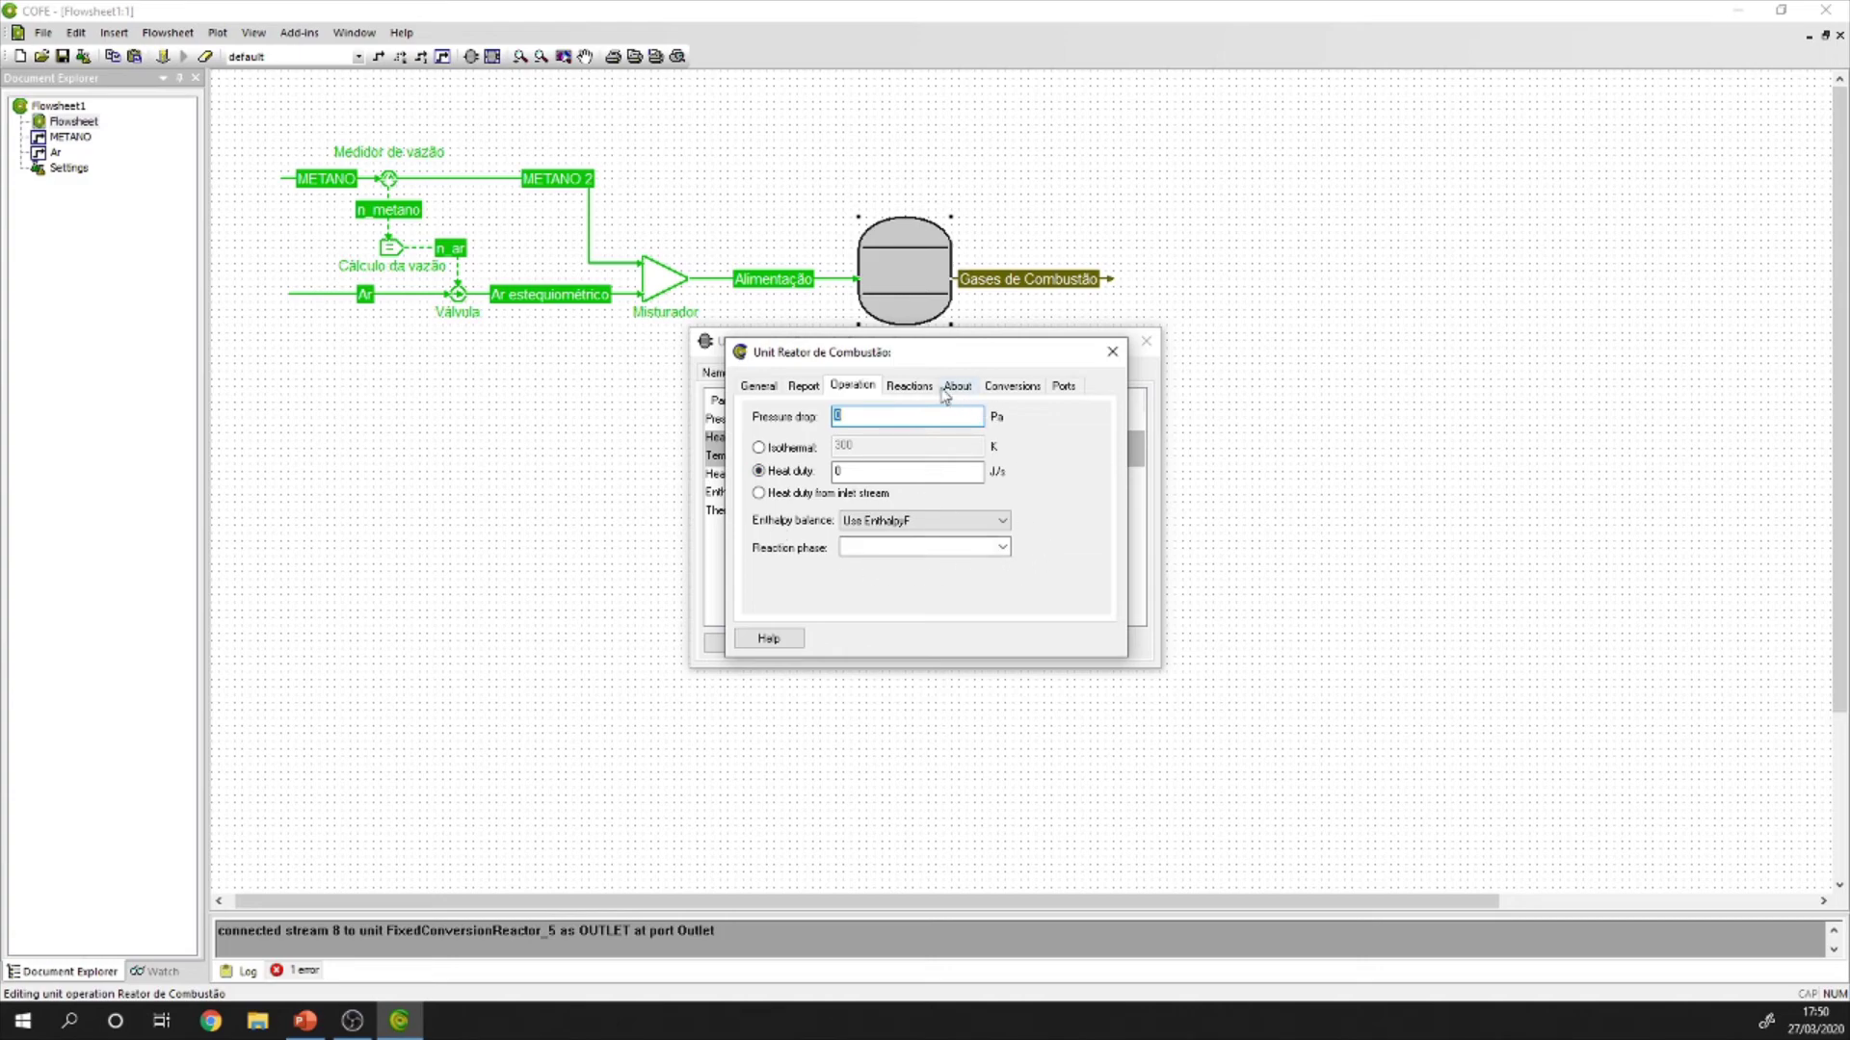
Add reaction rxn1 to the Reator de Combustão with a conversion of 1 for Methane and close the reactor's settings.
{"action": "left_click", "coordinate": [904, 387]}
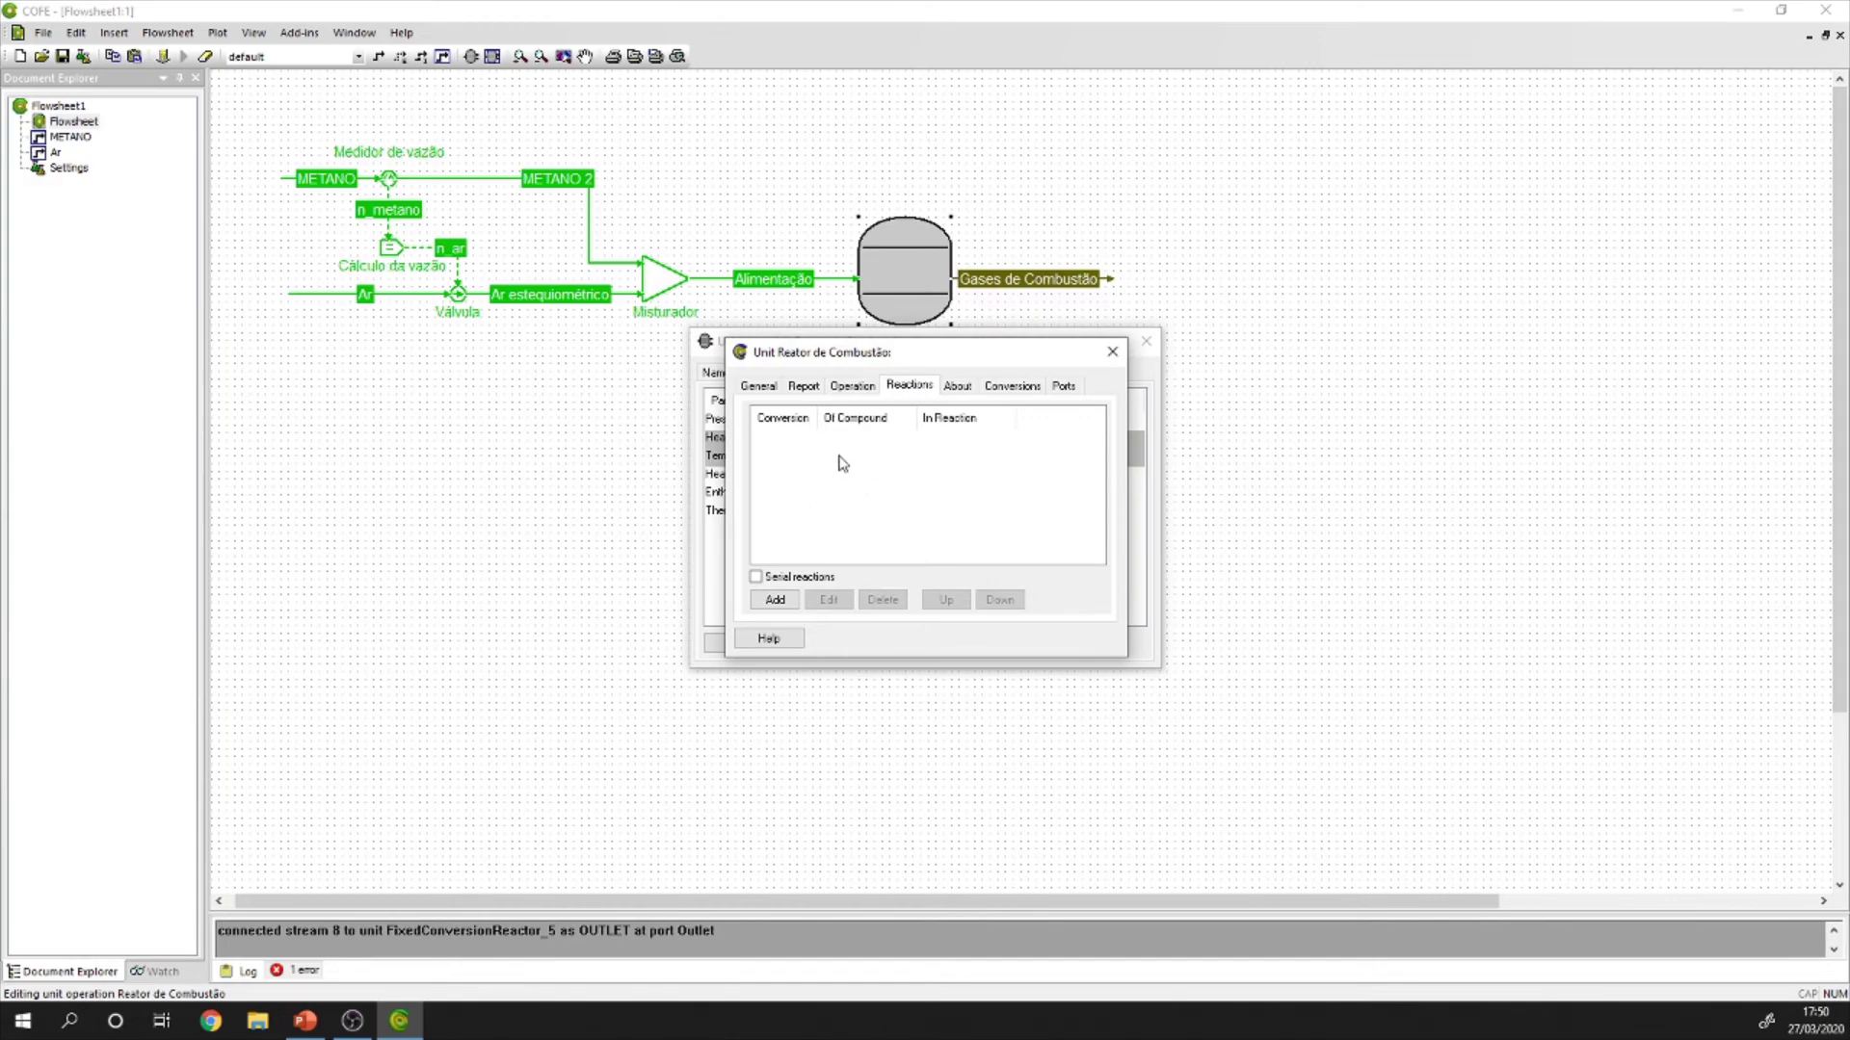
{"action": "left_click", "coordinate": [774, 600]}
{"action": "left_click", "coordinate": [1044, 470]}
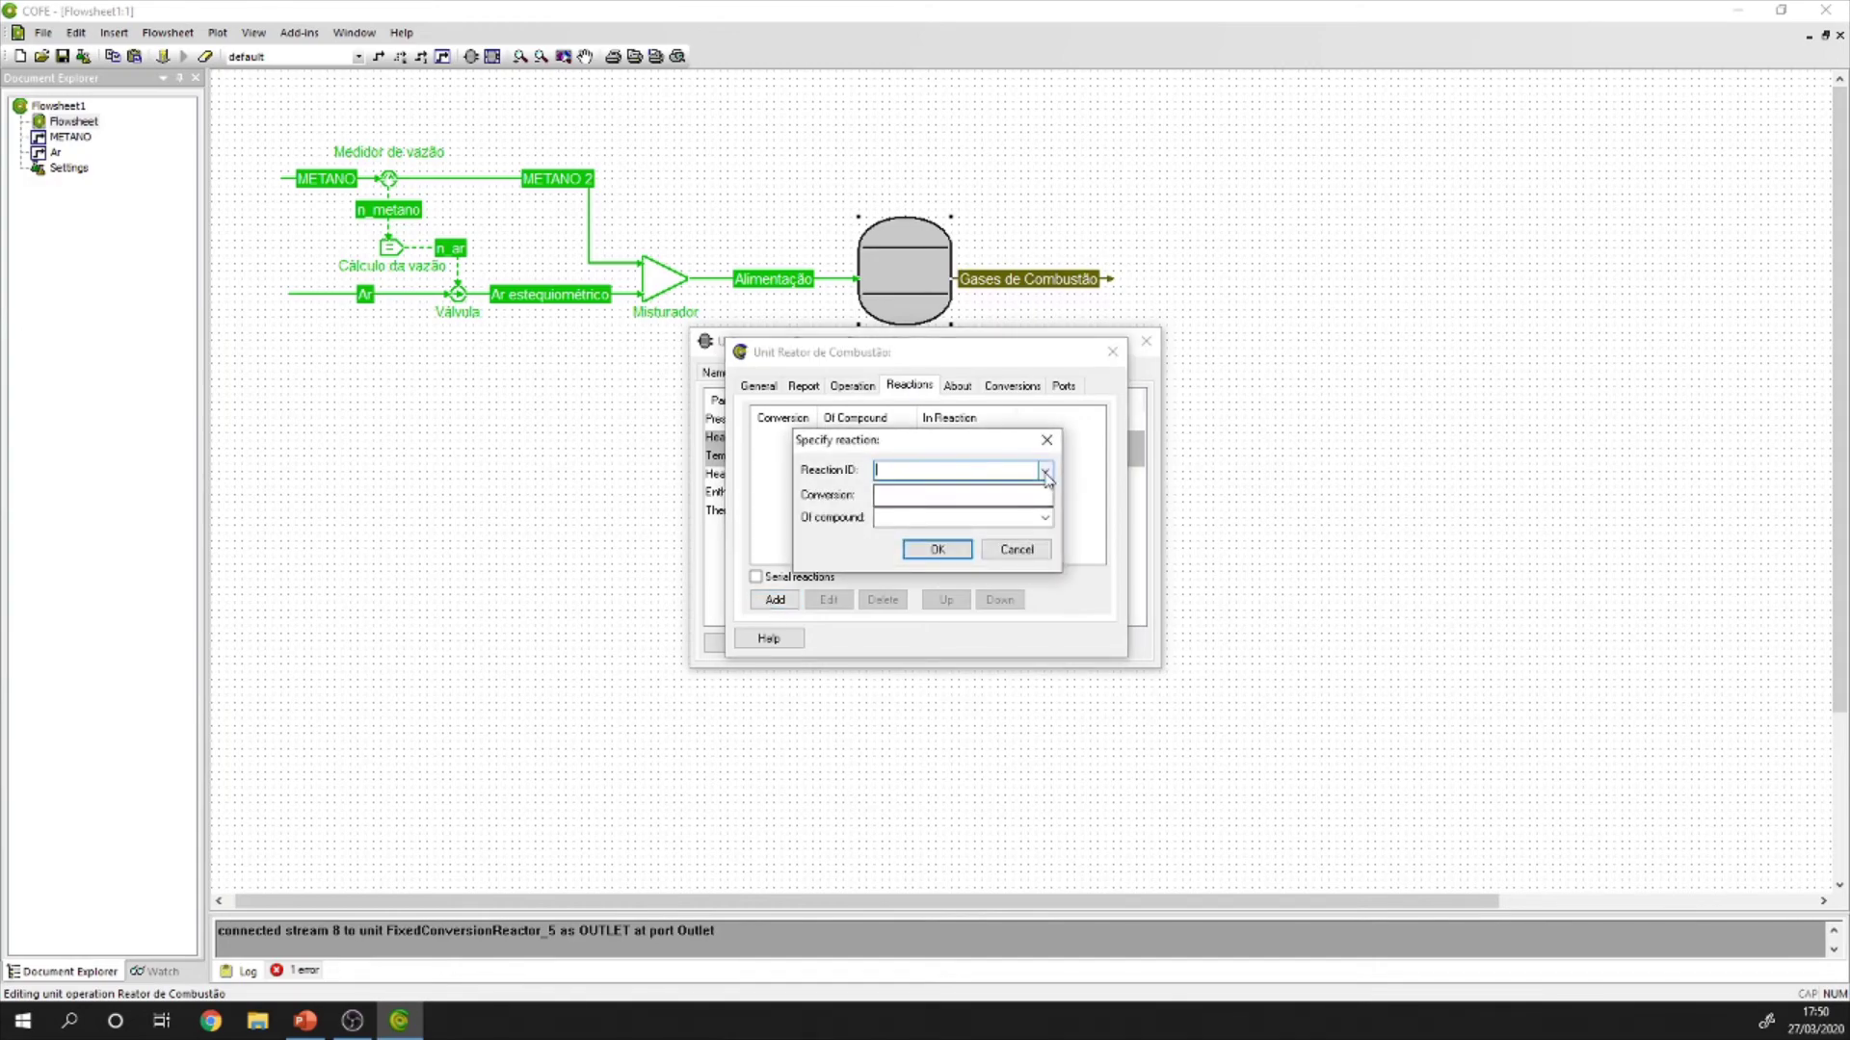
{"action": "left_click", "coordinate": [915, 490]}
{"action": "left_click", "coordinate": [905, 495]}
{"action": "left_click", "coordinate": [1044, 517]}
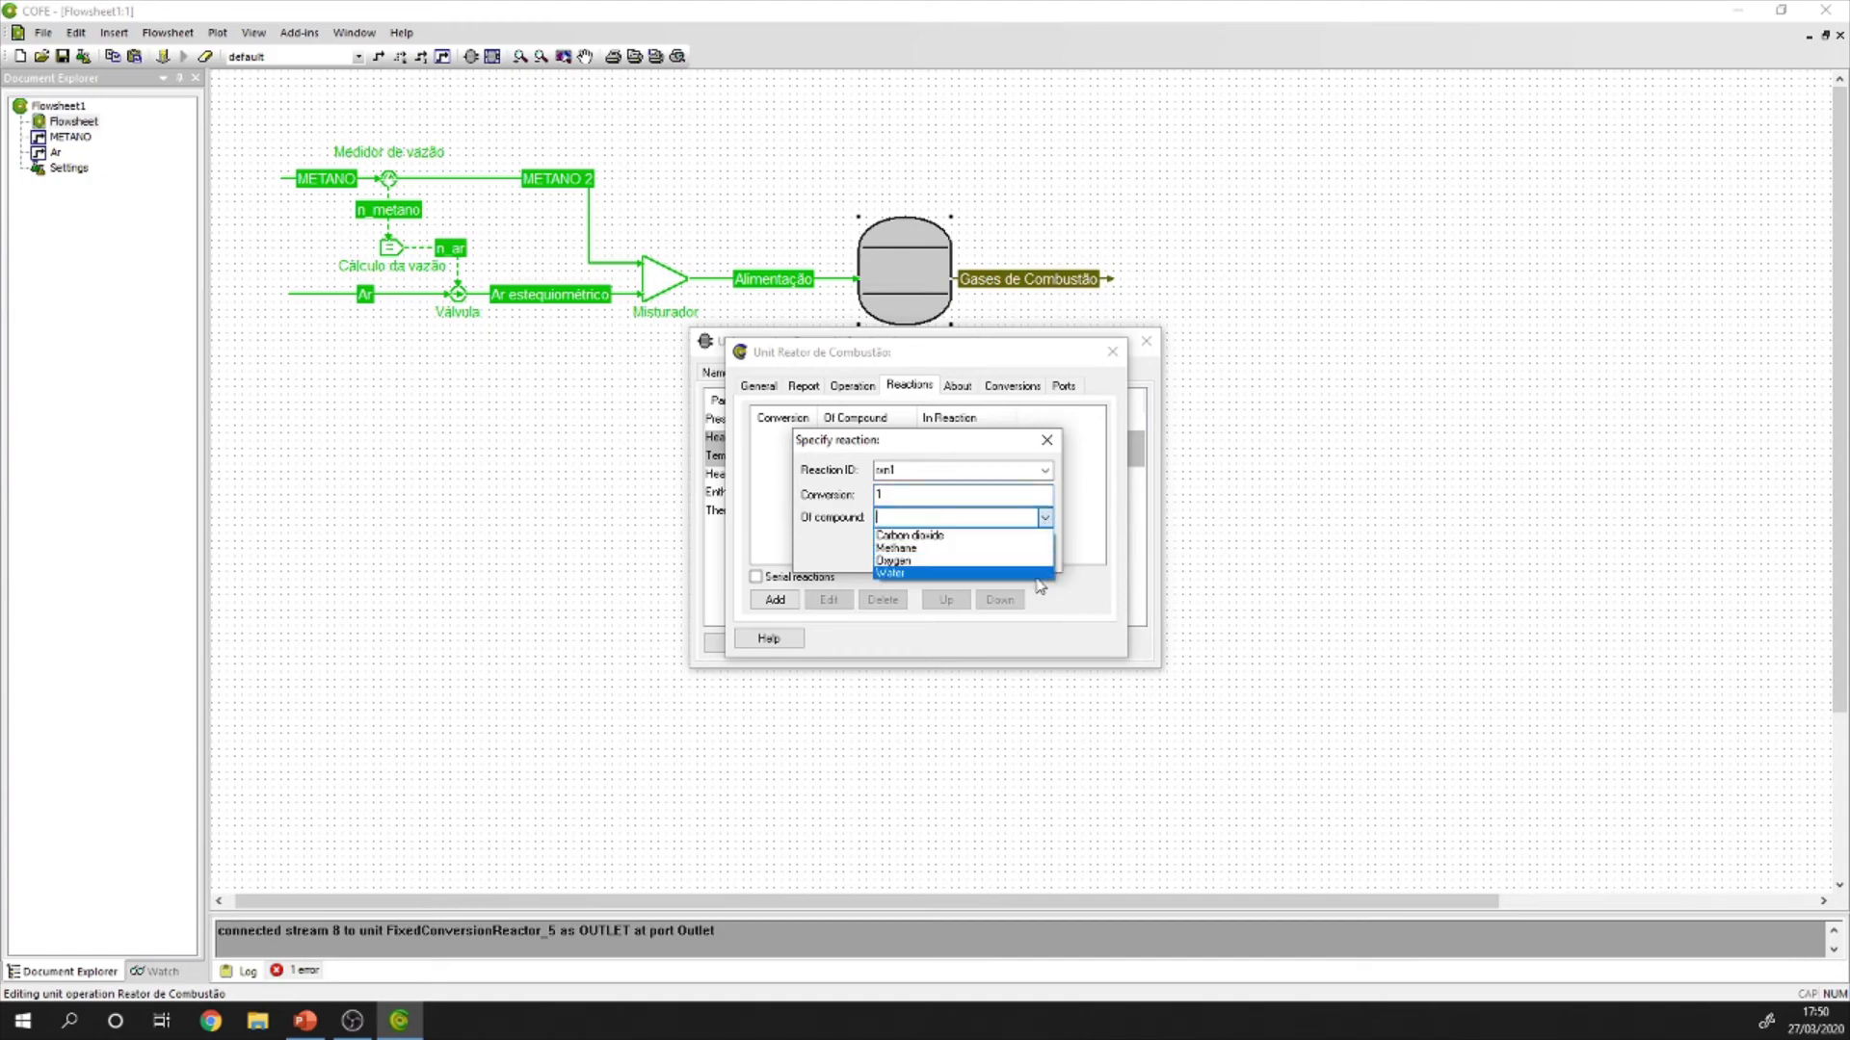
{"action": "left_click", "coordinate": [935, 548]}
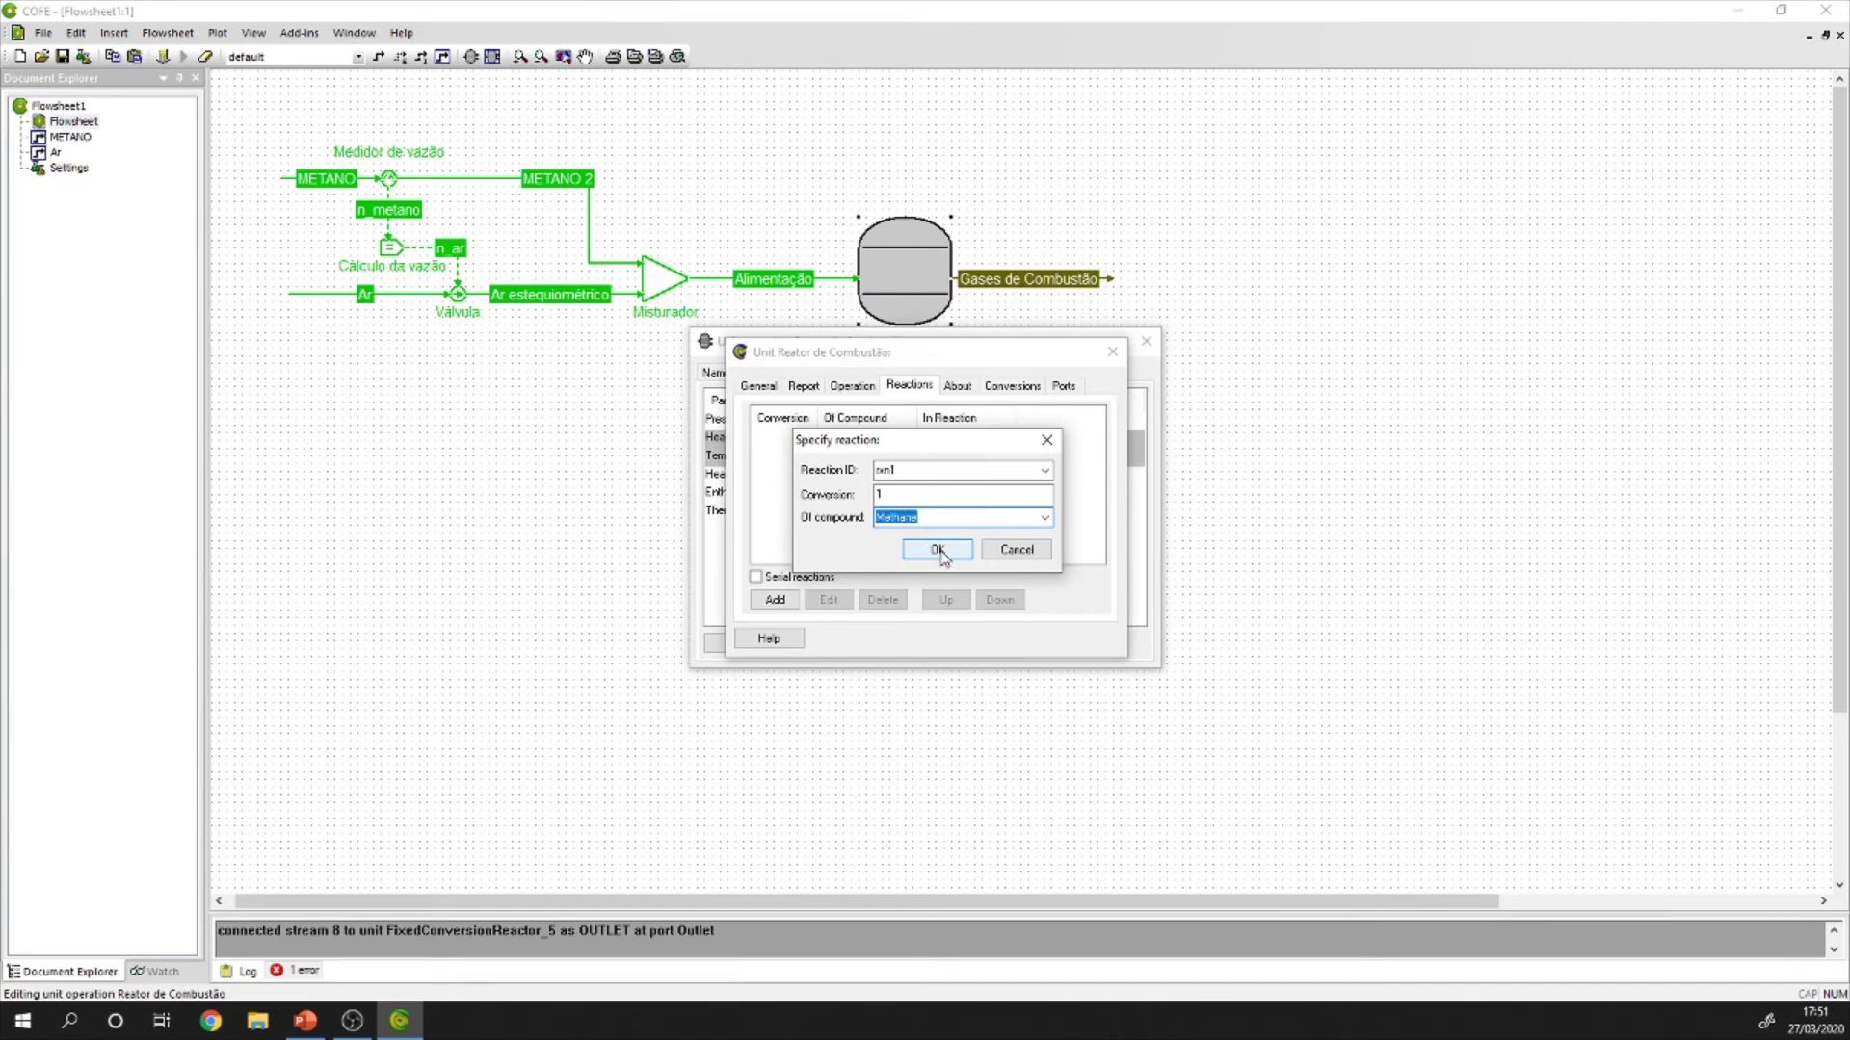
{"action": "left_click", "coordinate": [921, 518]}
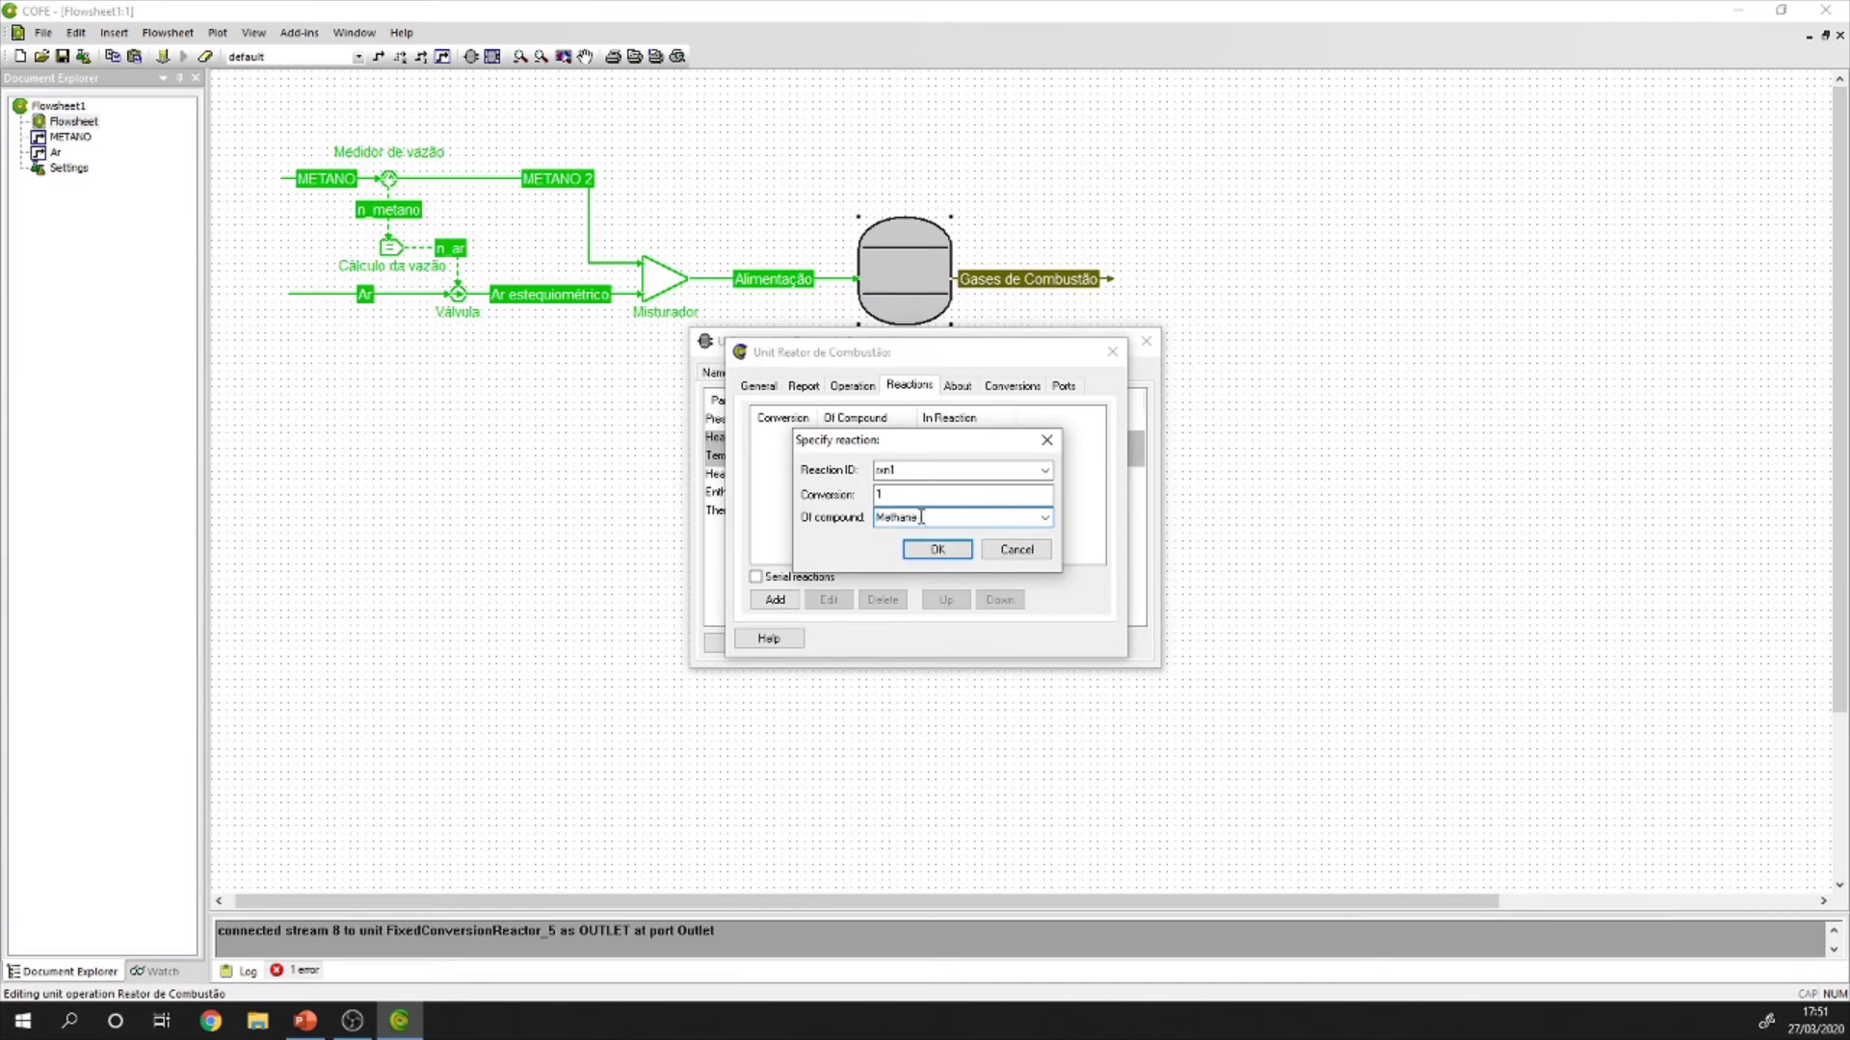
{"action": "left_click", "coordinate": [937, 551]}
{"action": "left_click", "coordinate": [1112, 352]}
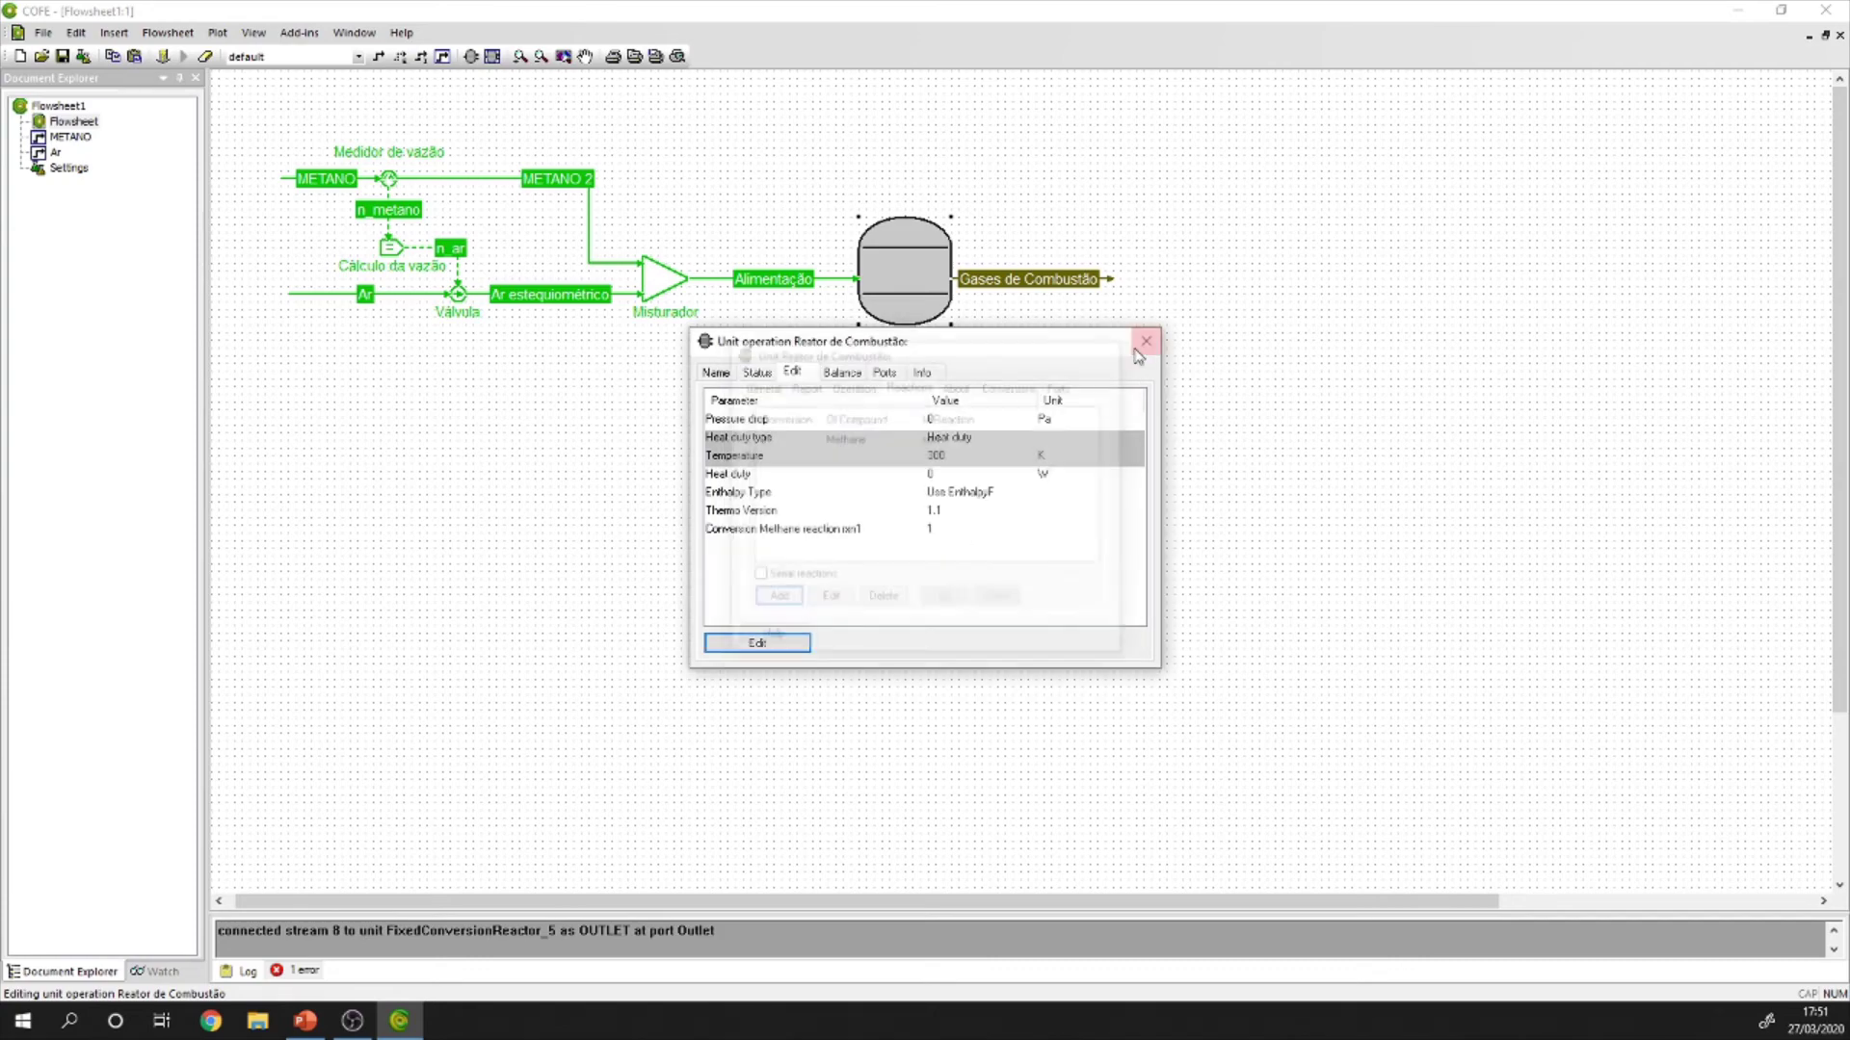
{"action": "left_click", "coordinate": [1146, 342]}
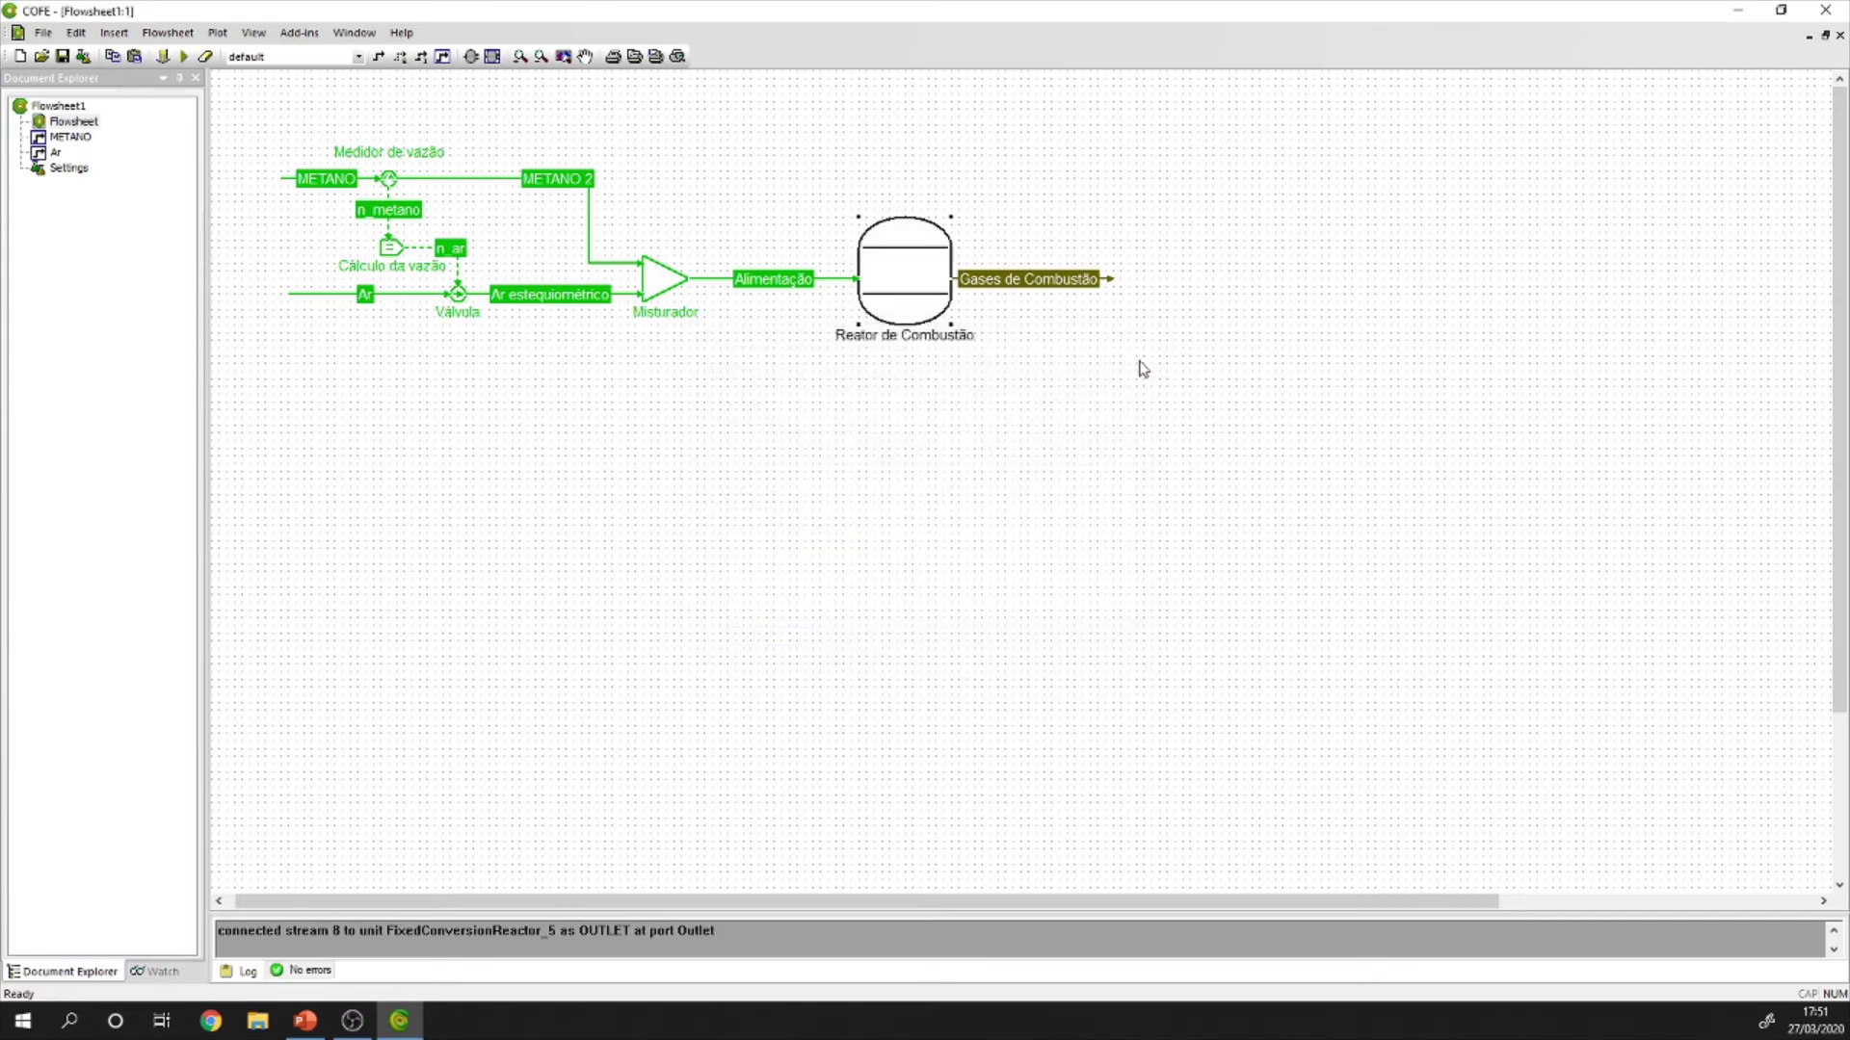
Solve the flowsheet and examine the temperature and composition of the Gases de Combustão stream.
{"action": "left_click", "coordinate": [183, 56]}
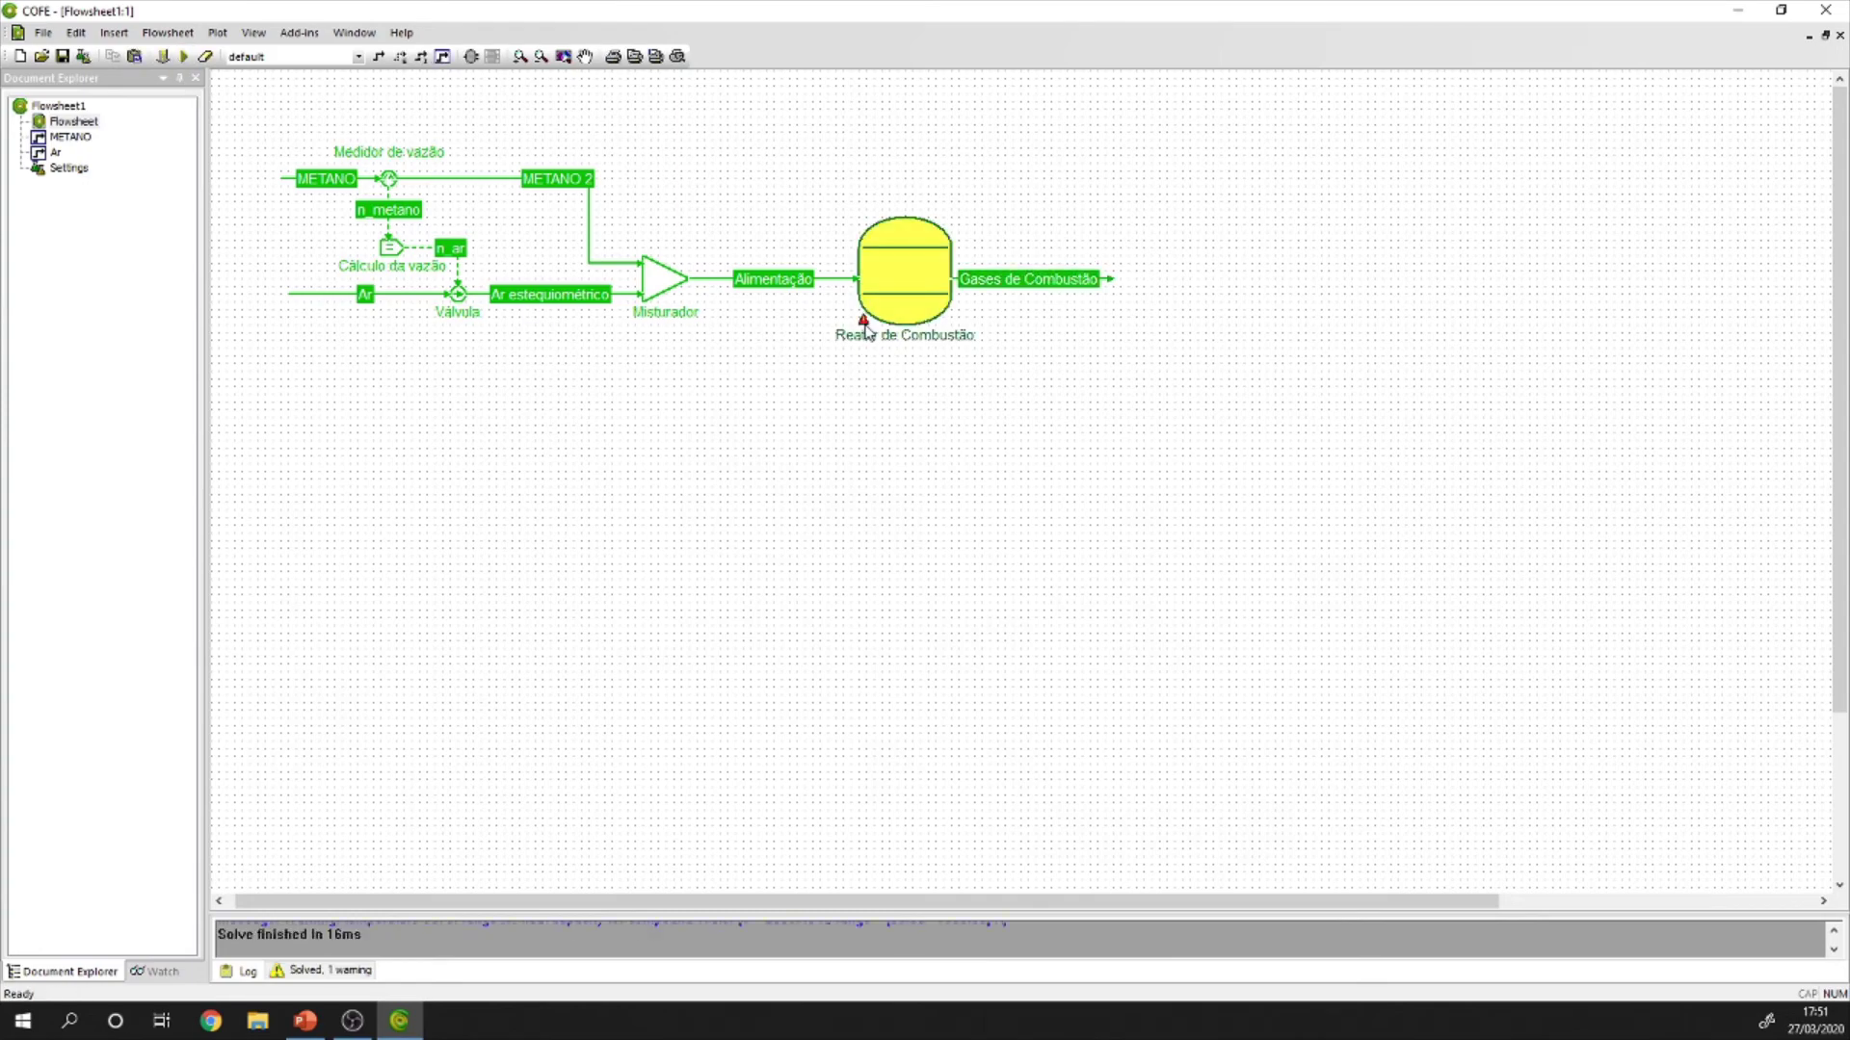
{"action": "mouse_move", "coordinate": [865, 331]}
{"action": "double_click", "coordinate": [1113, 284]}
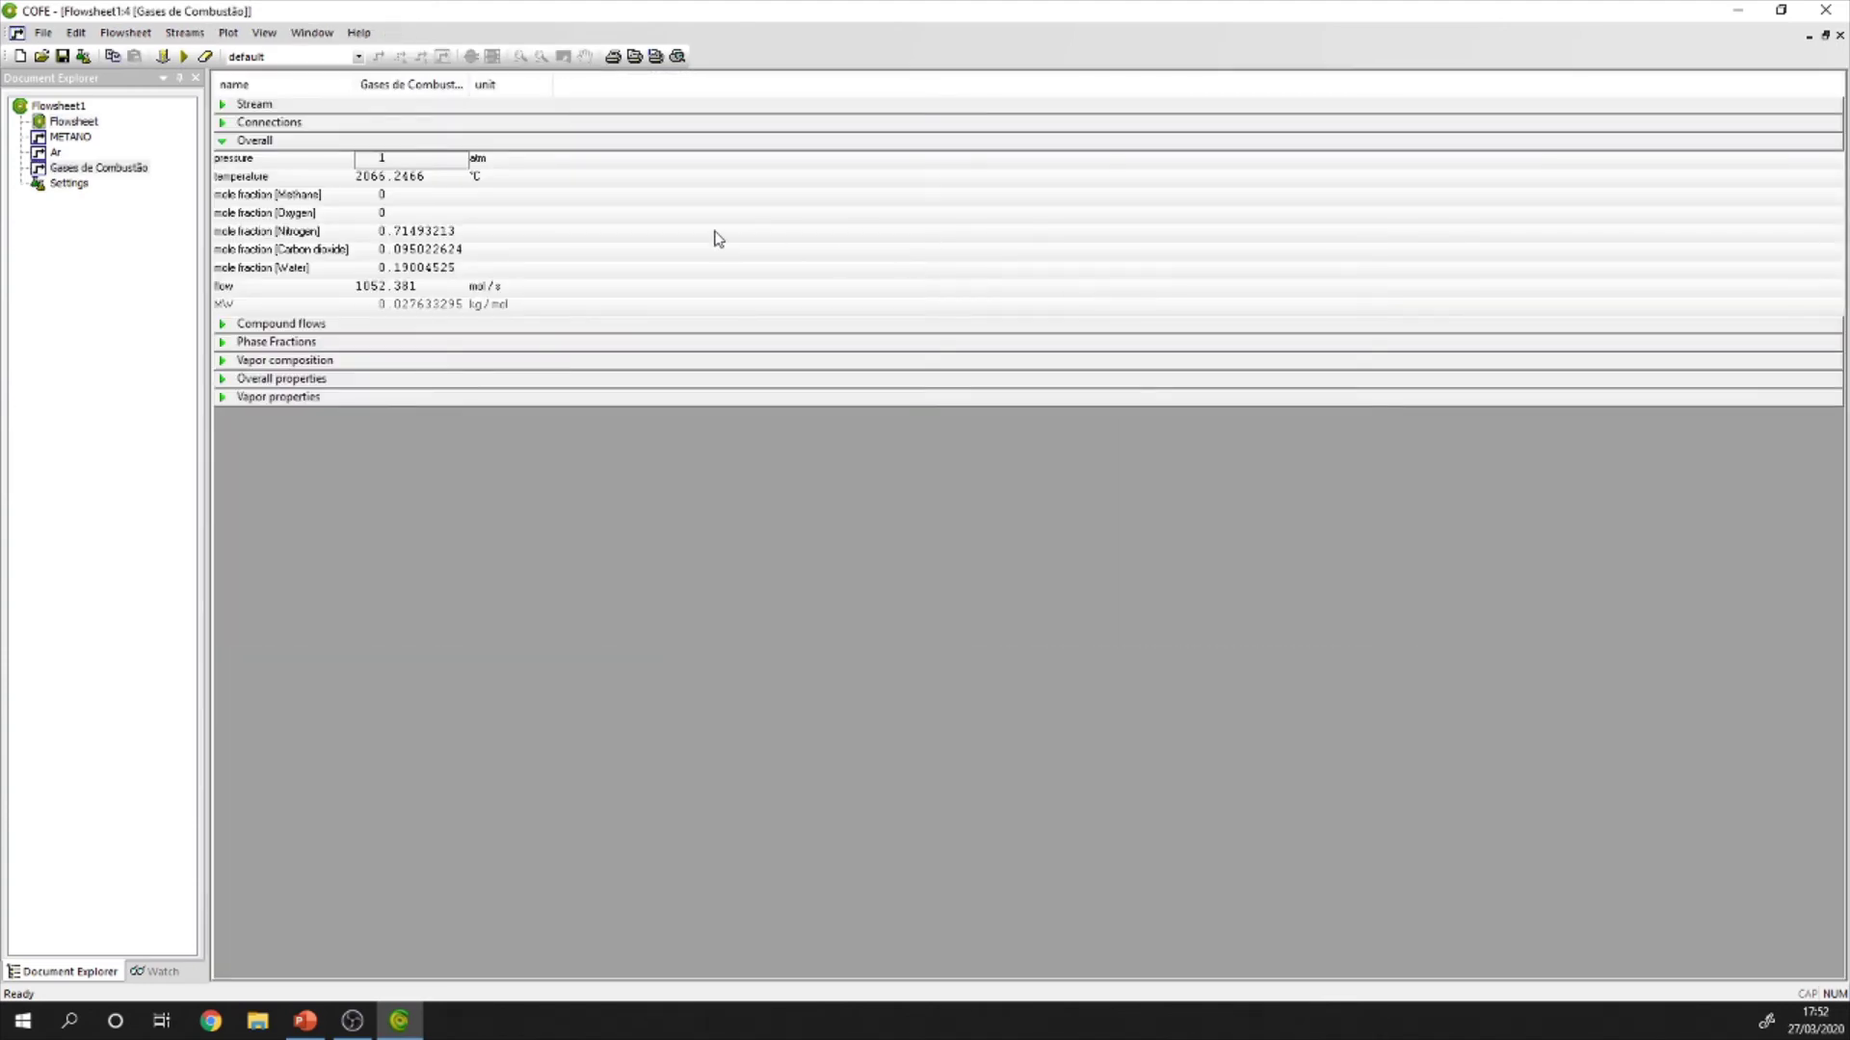
{"action": "left_click", "coordinate": [400, 200]}
{"action": "left_click", "coordinate": [432, 176]}
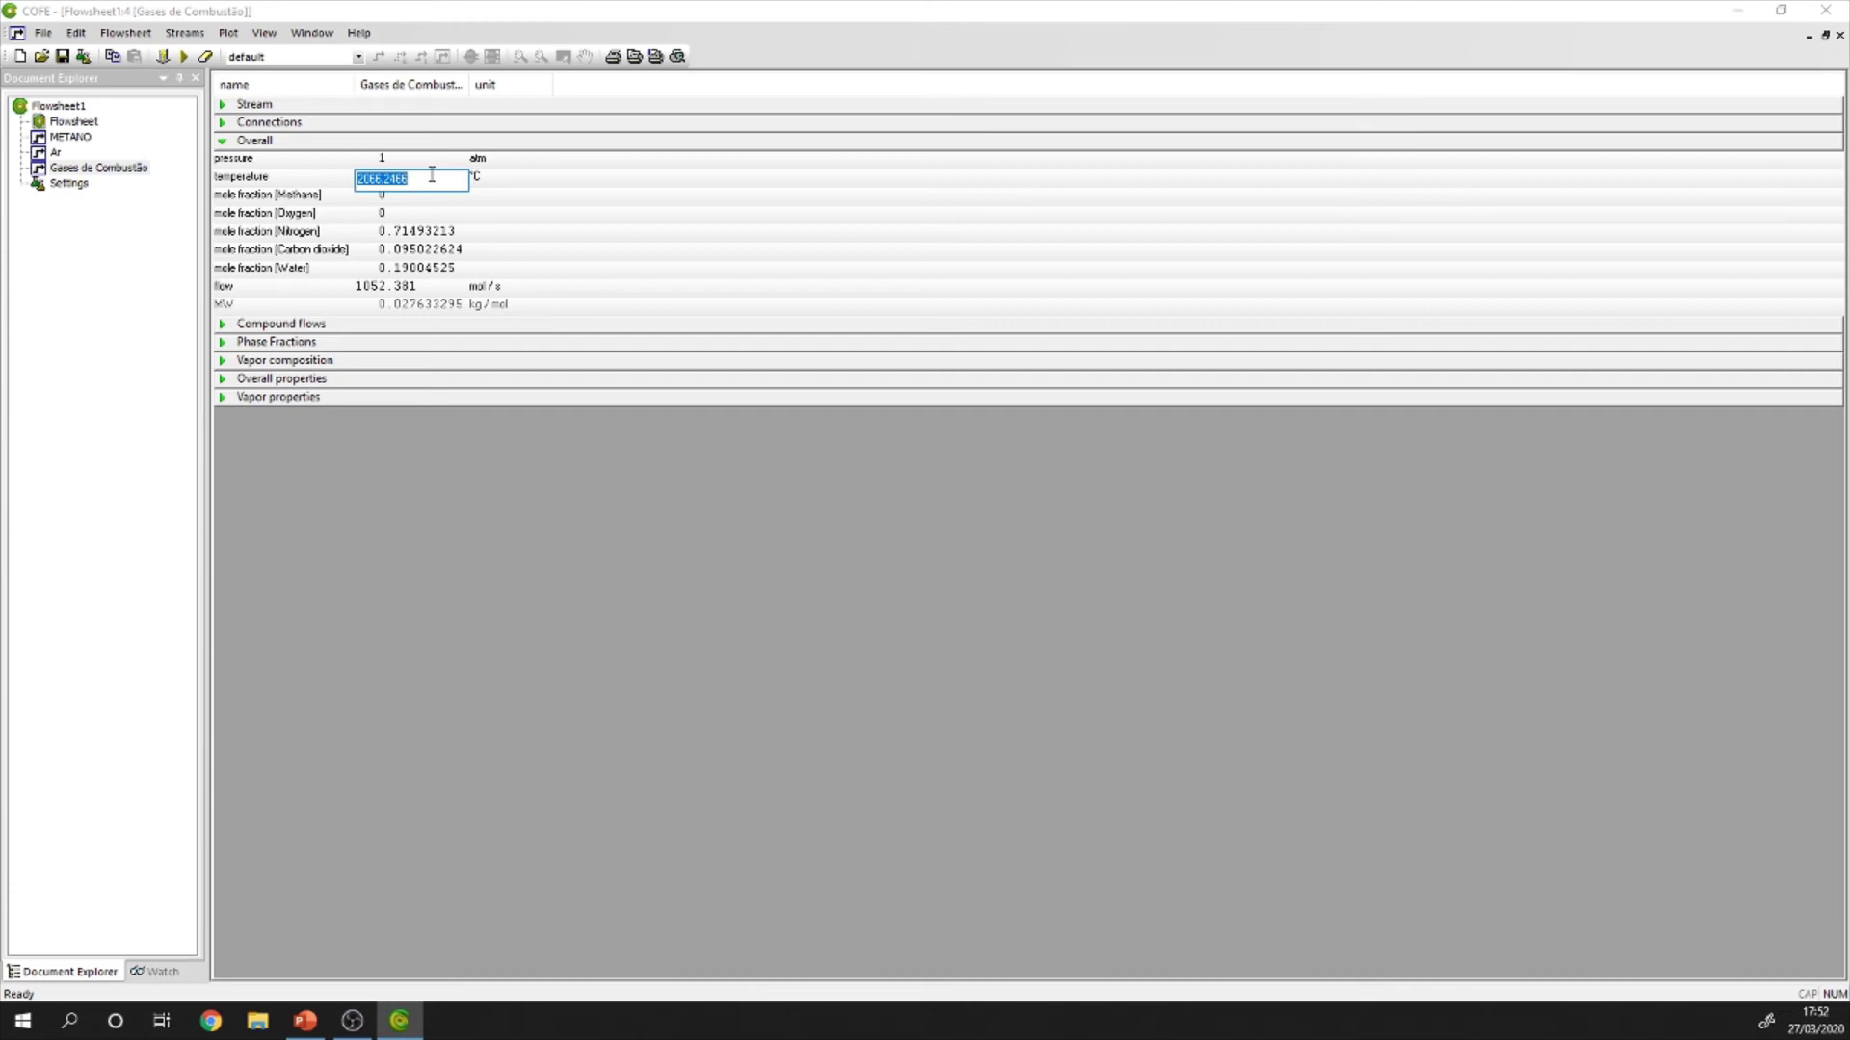
Insert a stream report on the flowsheet just beyond the reactor outlet and include the Gases de Combustão stream in it.
{"action": "double_click", "coordinate": [82, 115]}
{"action": "left_click", "coordinate": [113, 33]}
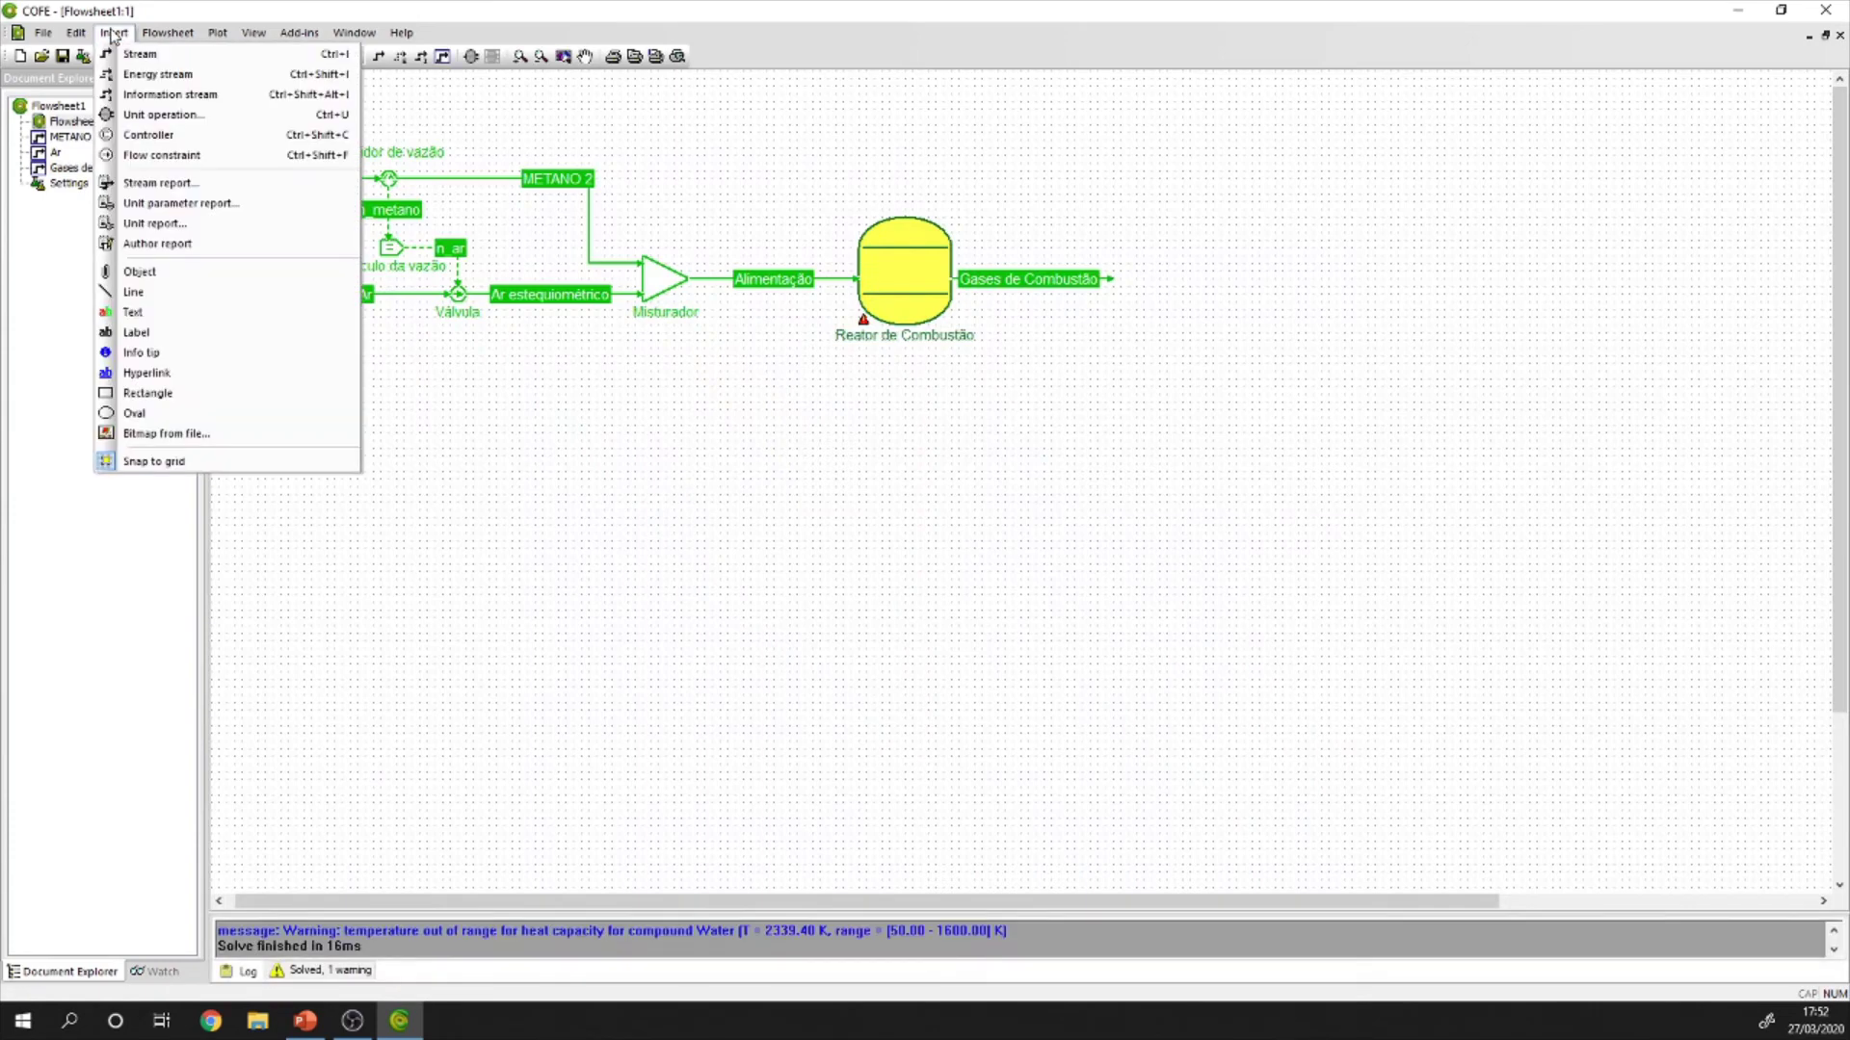
{"action": "left_click", "coordinate": [169, 183]}
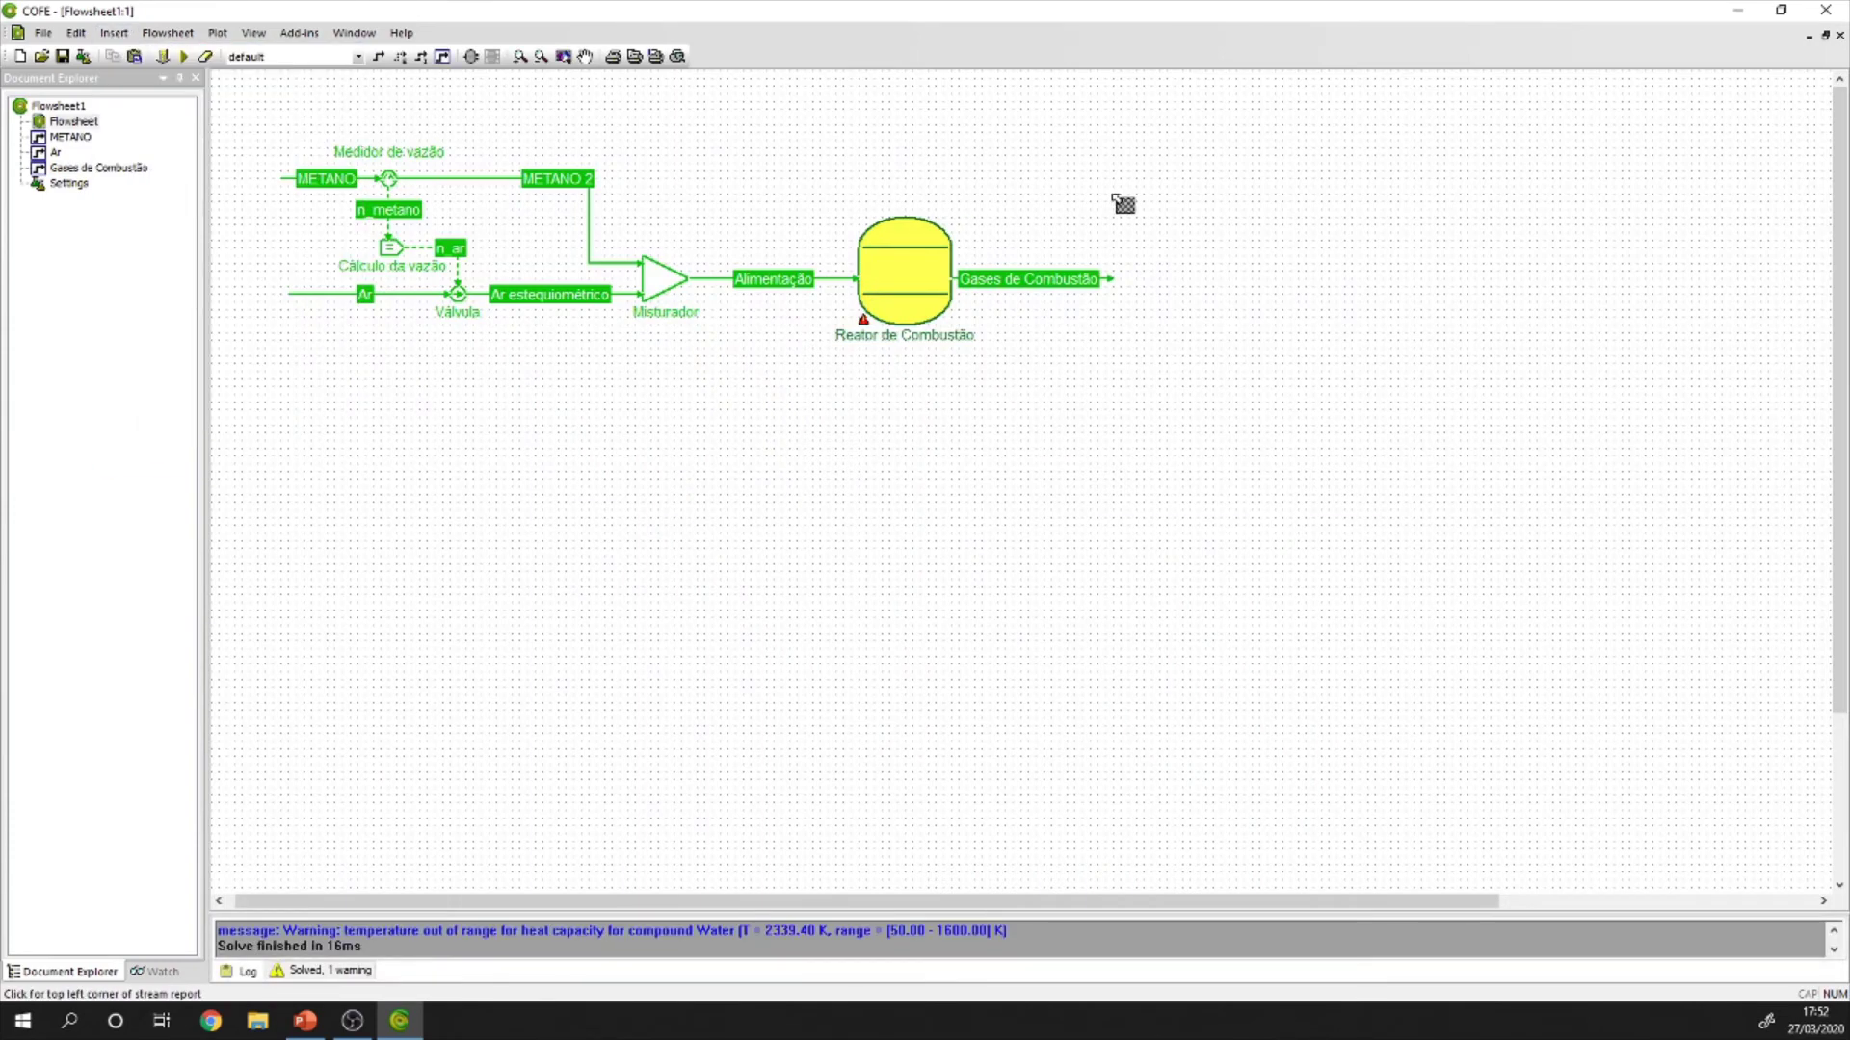
{"action": "left_click", "coordinate": [1180, 212]}
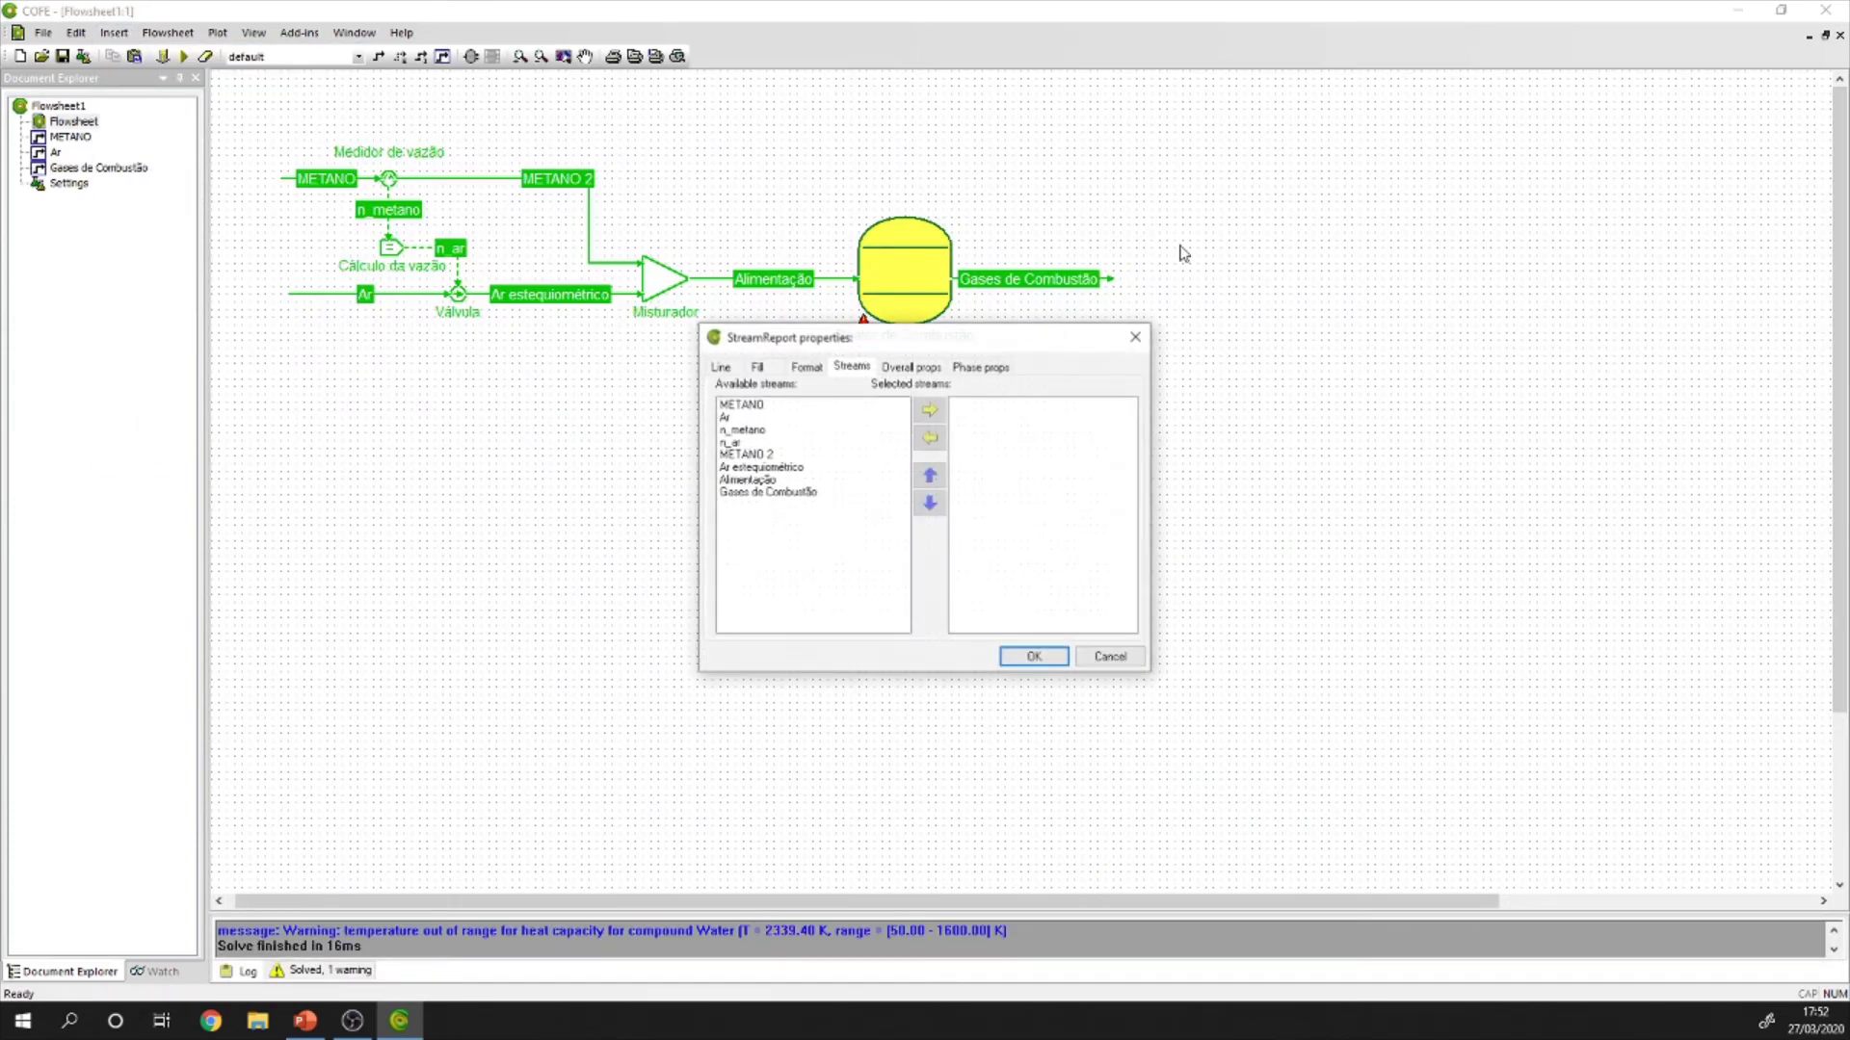
{"action": "left_click", "coordinate": [776, 493]}
{"action": "left_click", "coordinate": [928, 410]}
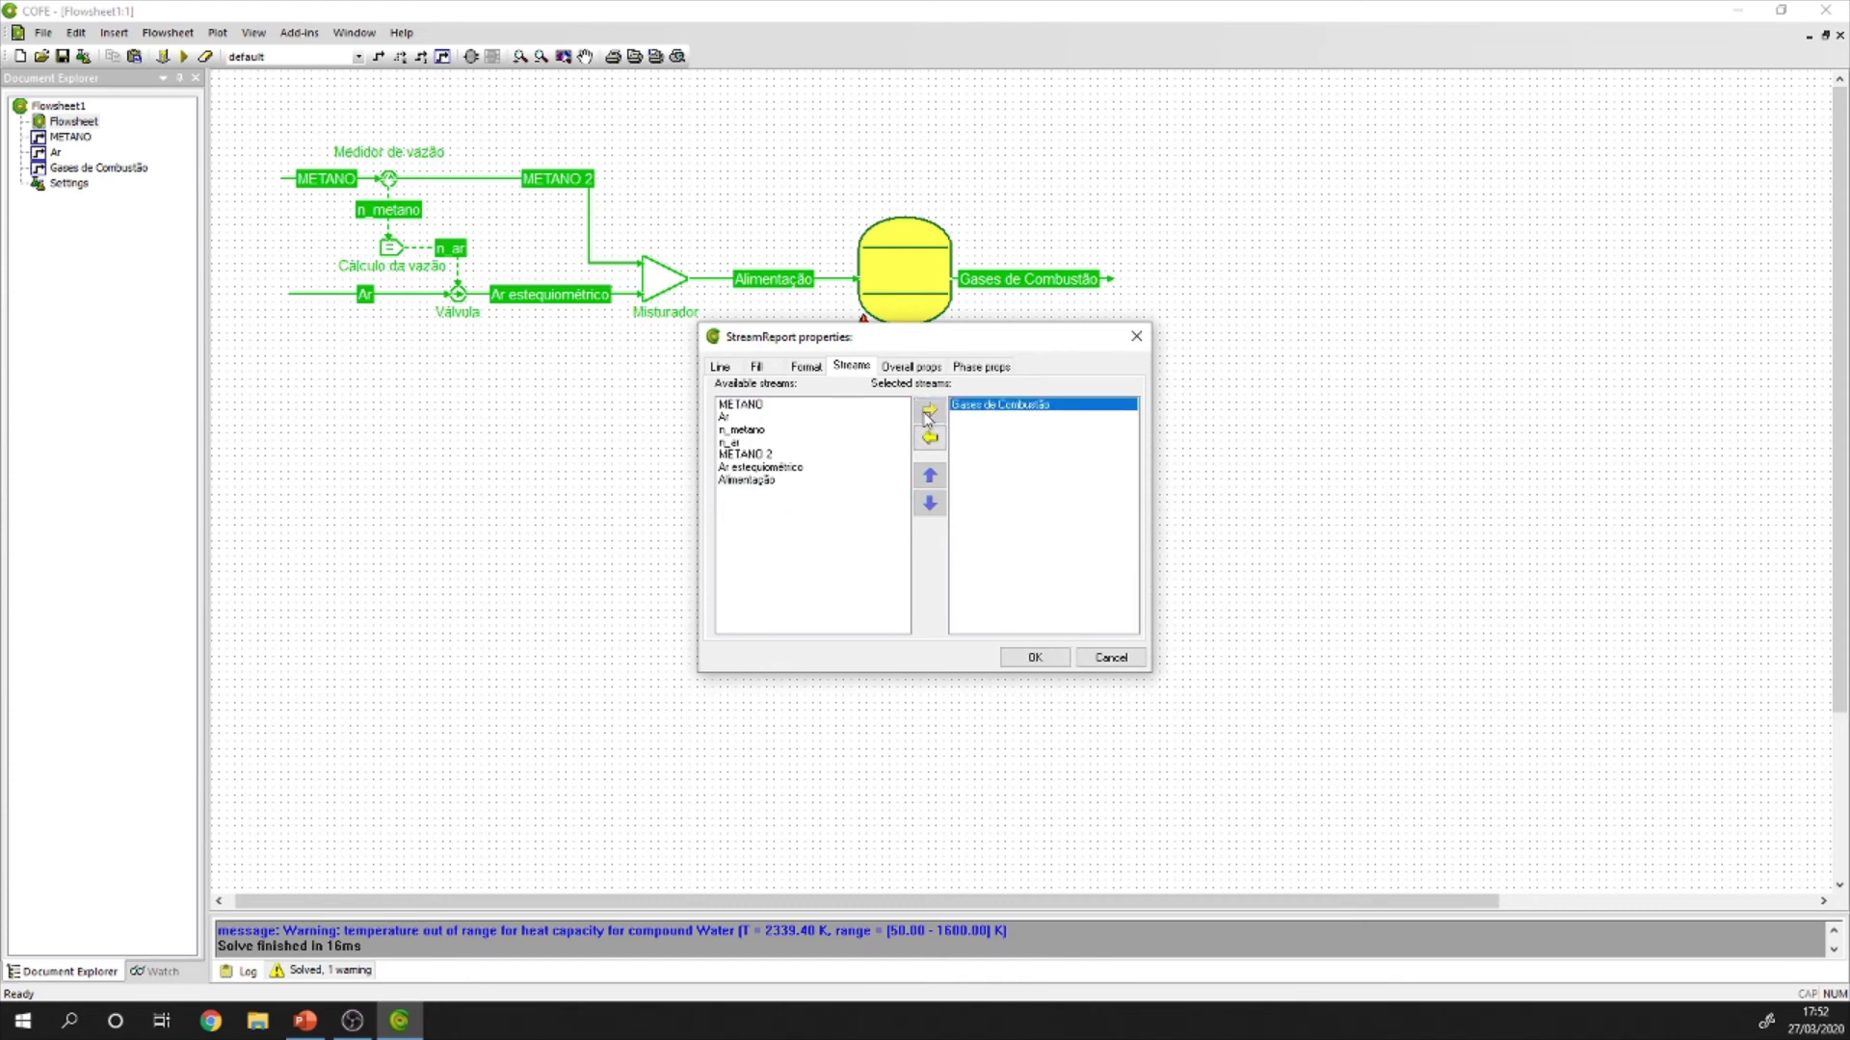
Remove pressure and flow from the stream report's overall properties, leaving temperature and composition, and place the report.
{"action": "left_click", "coordinate": [923, 367]}
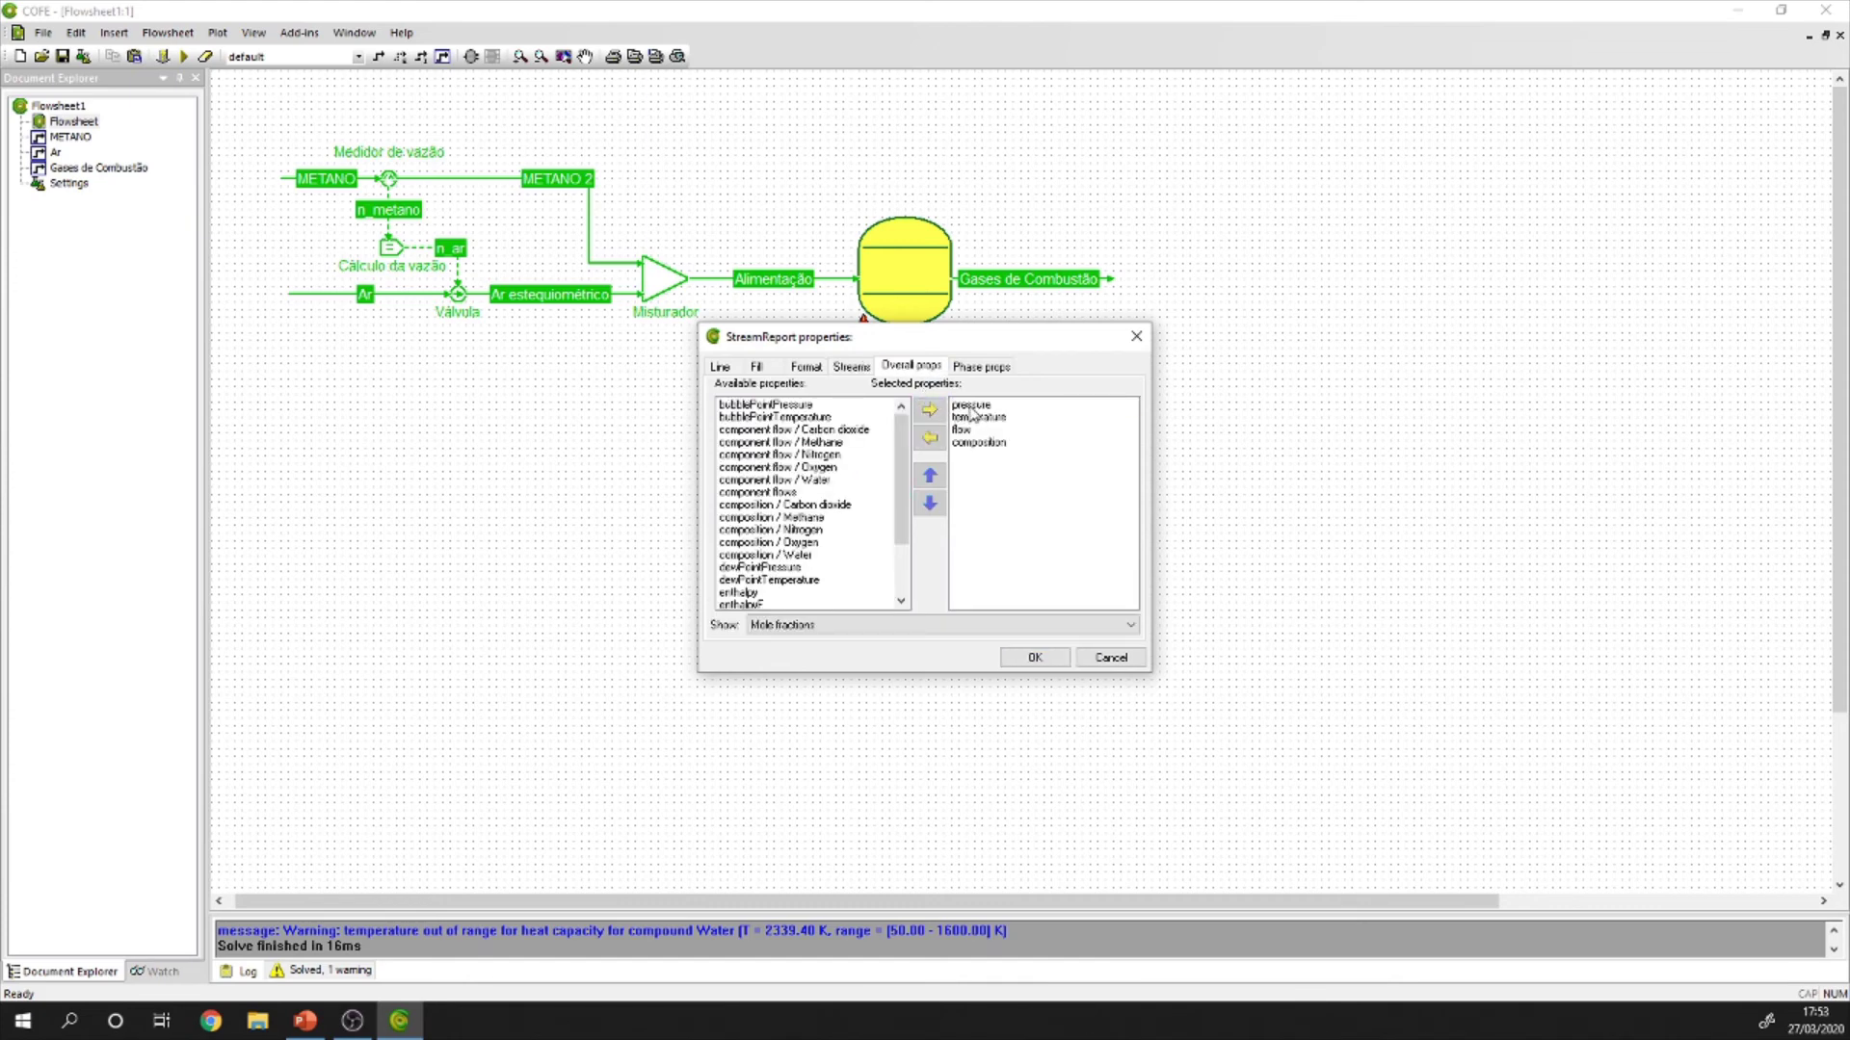
{"action": "left_click", "coordinate": [970, 406]}
{"action": "left_click", "coordinate": [930, 438]}
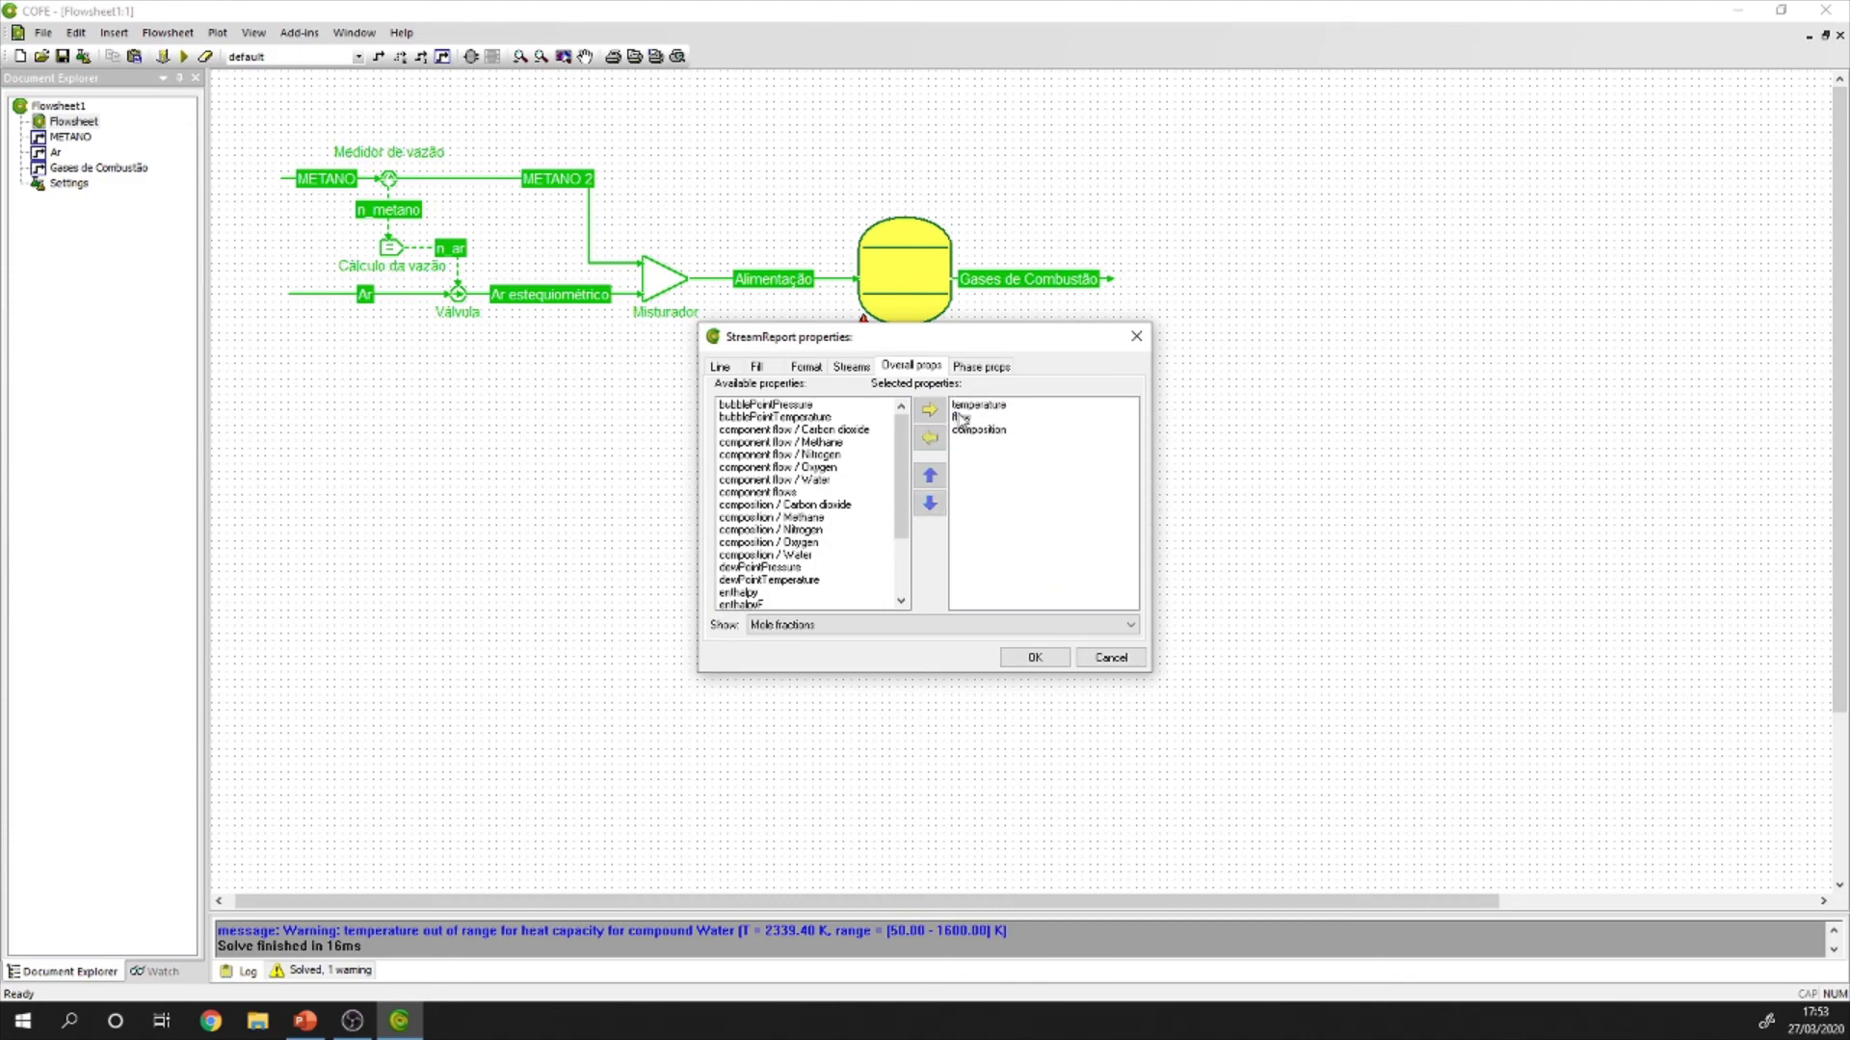
{"action": "left_click", "coordinate": [961, 417]}
{"action": "left_click", "coordinate": [930, 439]}
{"action": "left_click", "coordinate": [1035, 657]}
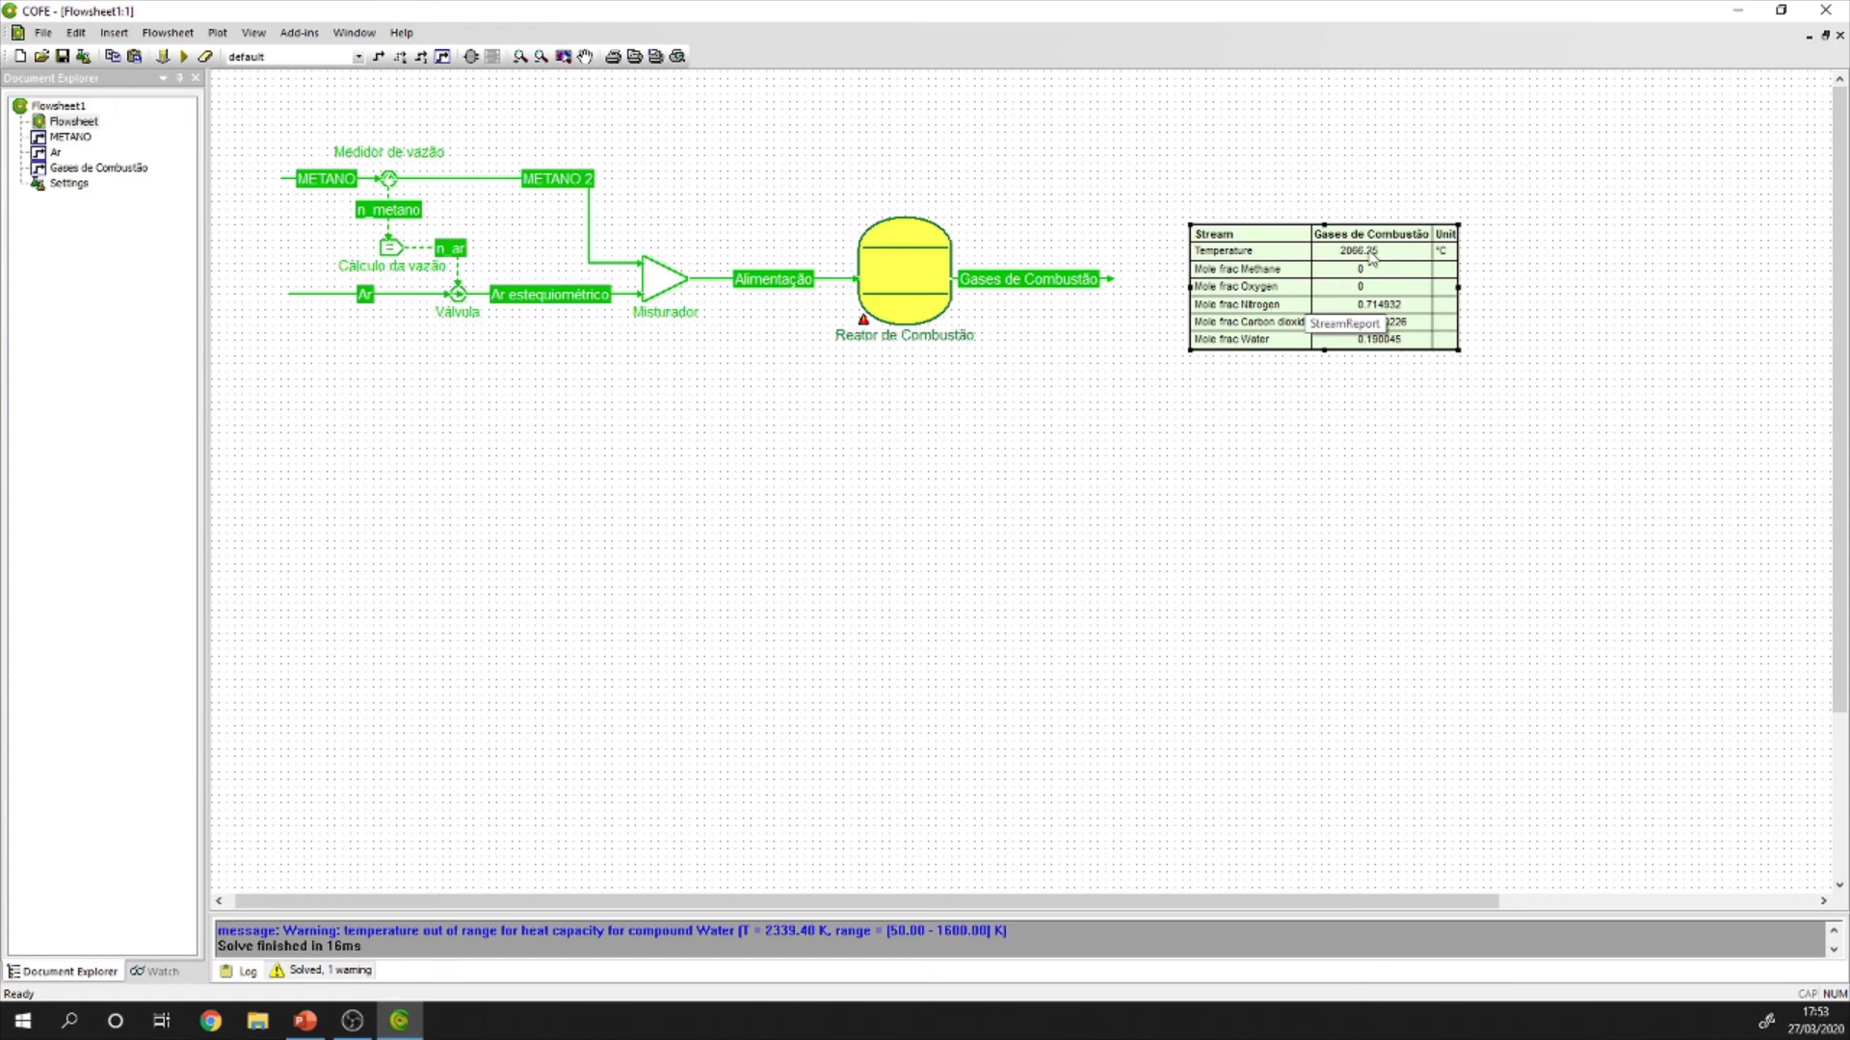
{"action": "left_click", "coordinate": [1337, 427]}
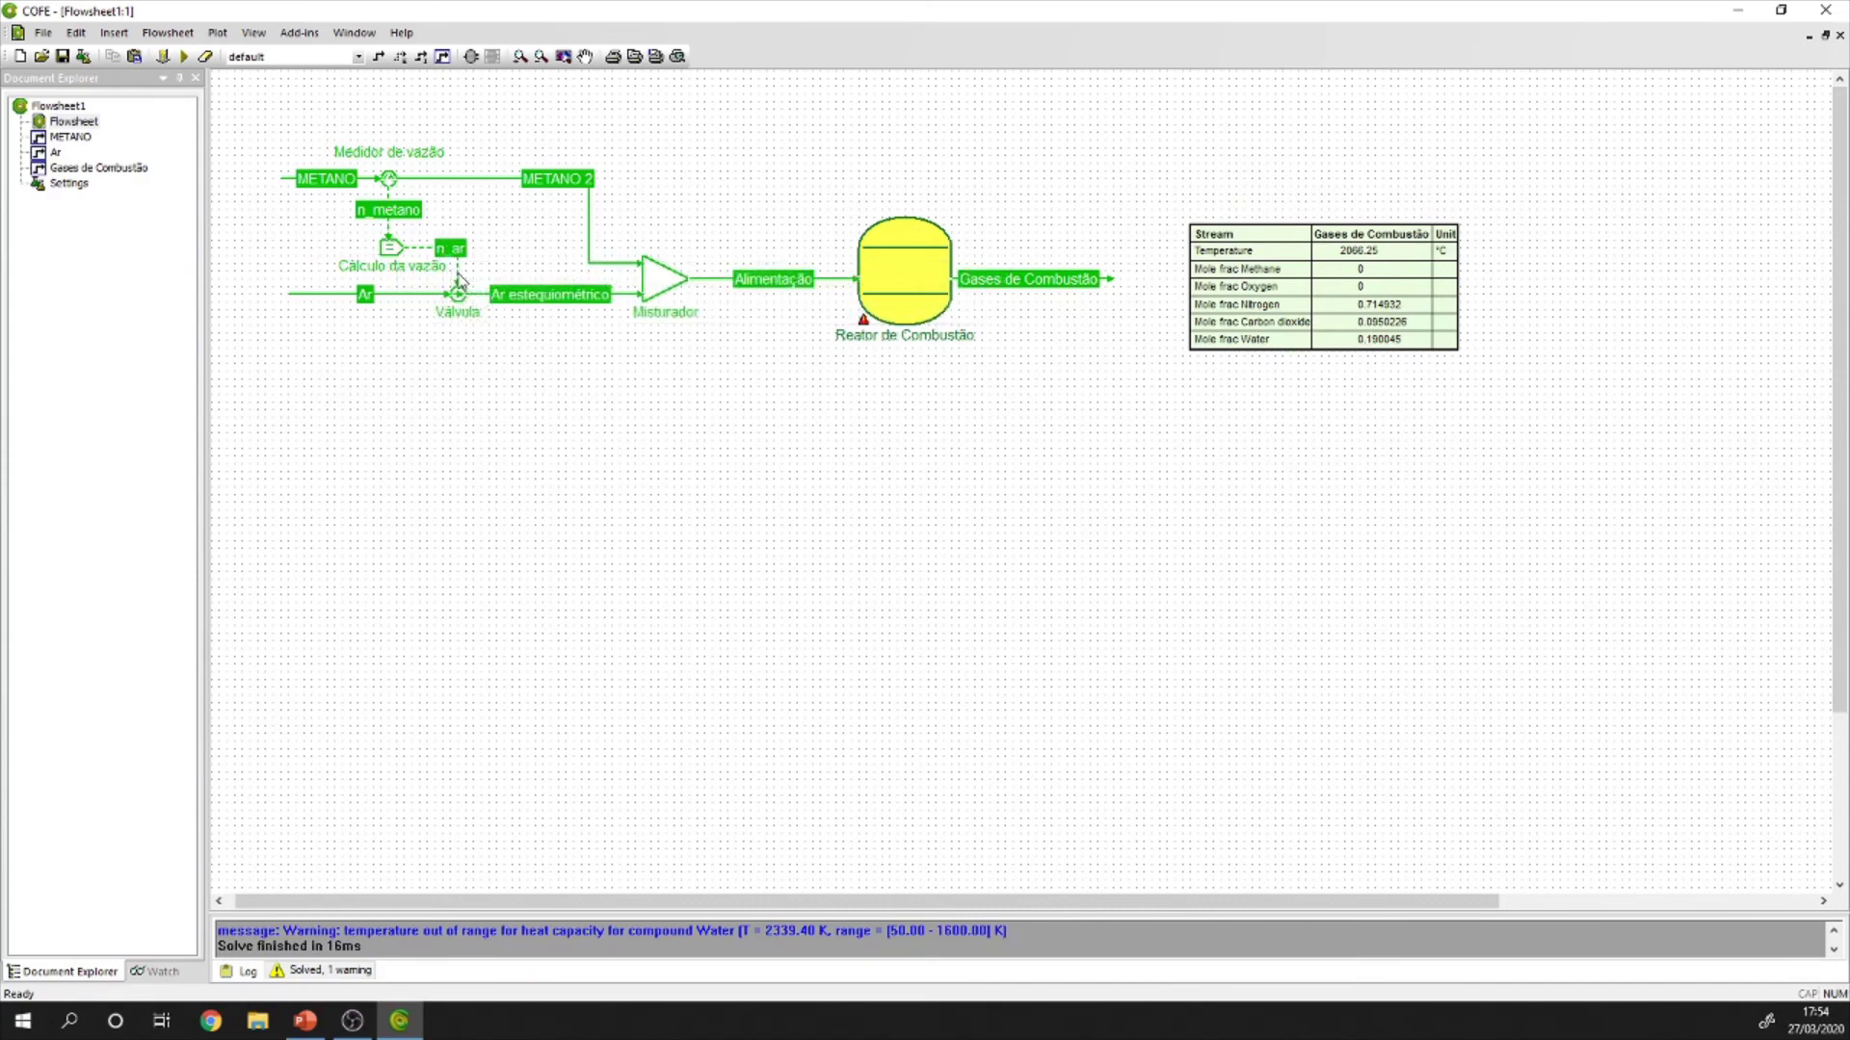
Delete the Cálculo da vazão unit from the flowsheet.
{"action": "left_click", "coordinate": [395, 248]}
{"action": "key", "text": "Delete"}
{"action": "key", "text": "Return"}
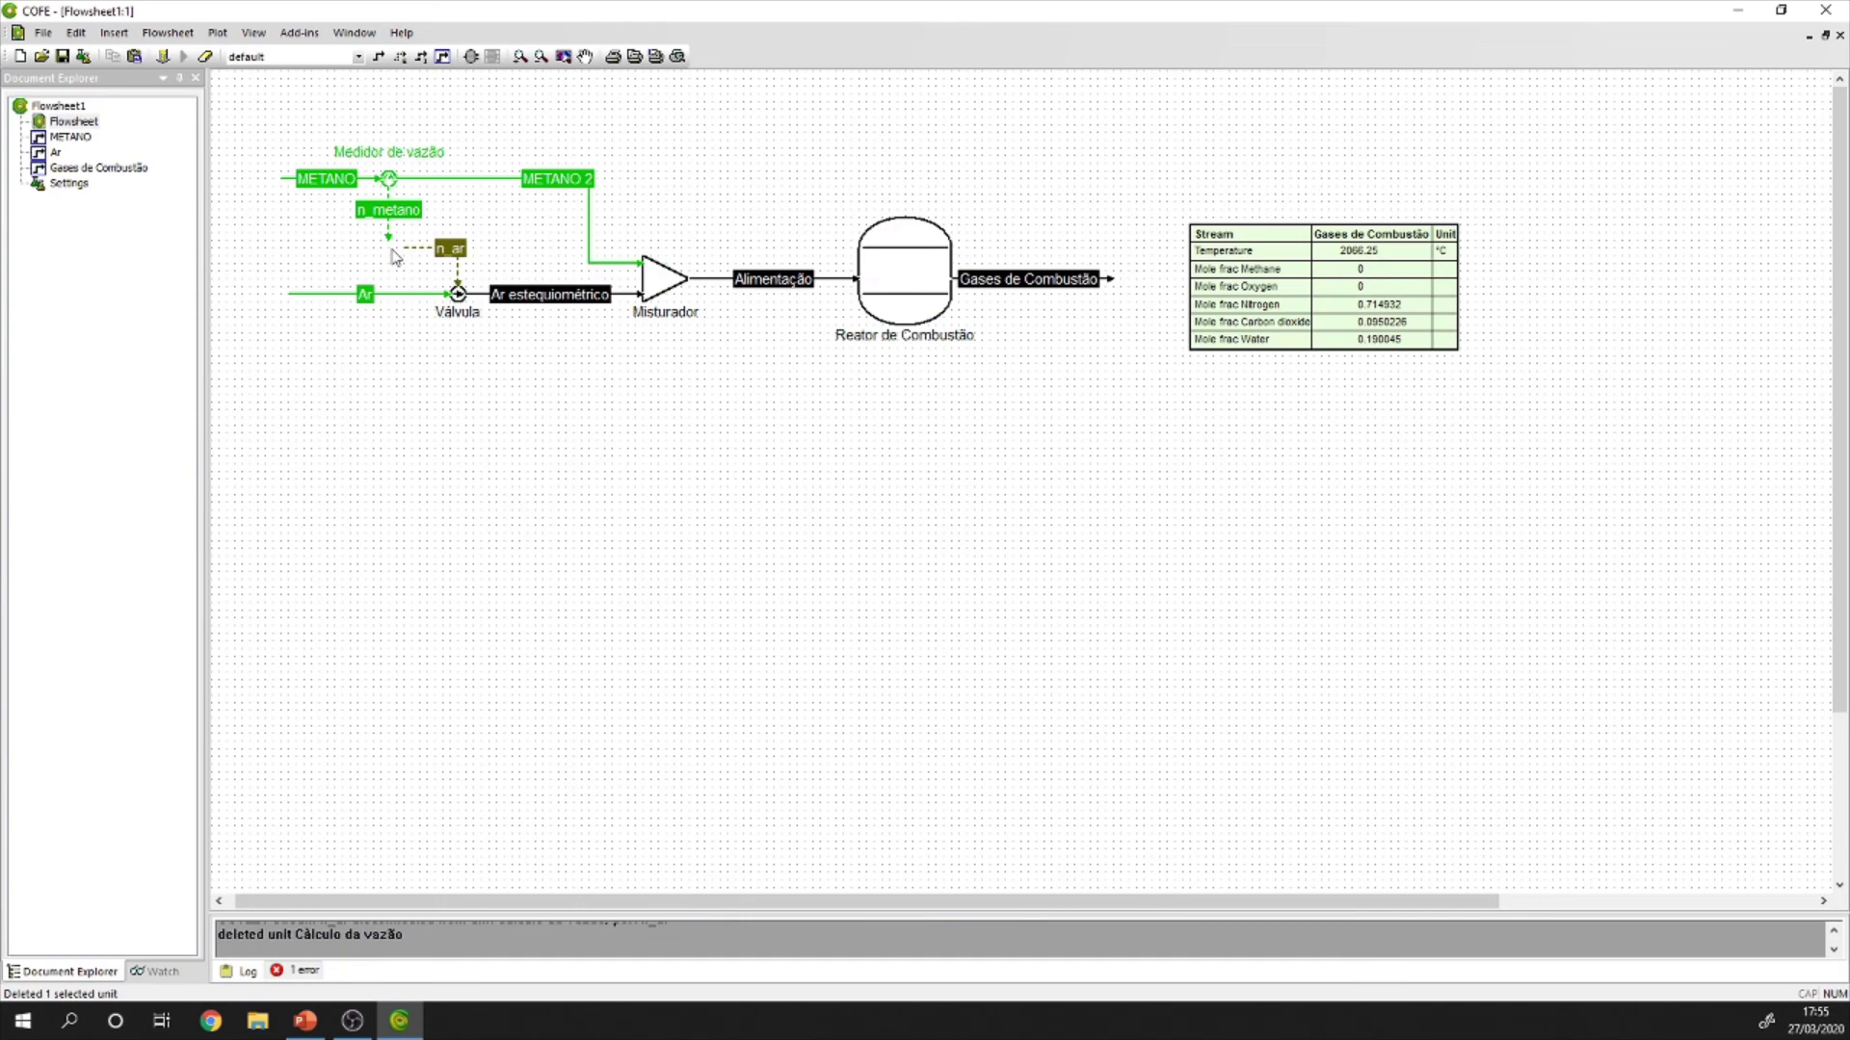
Set the mole flow of the n_ar information stream to 952.381 mol/s and solve the flowsheet again.
{"action": "left_click", "coordinate": [425, 253]}
{"action": "double_click", "coordinate": [424, 253]}
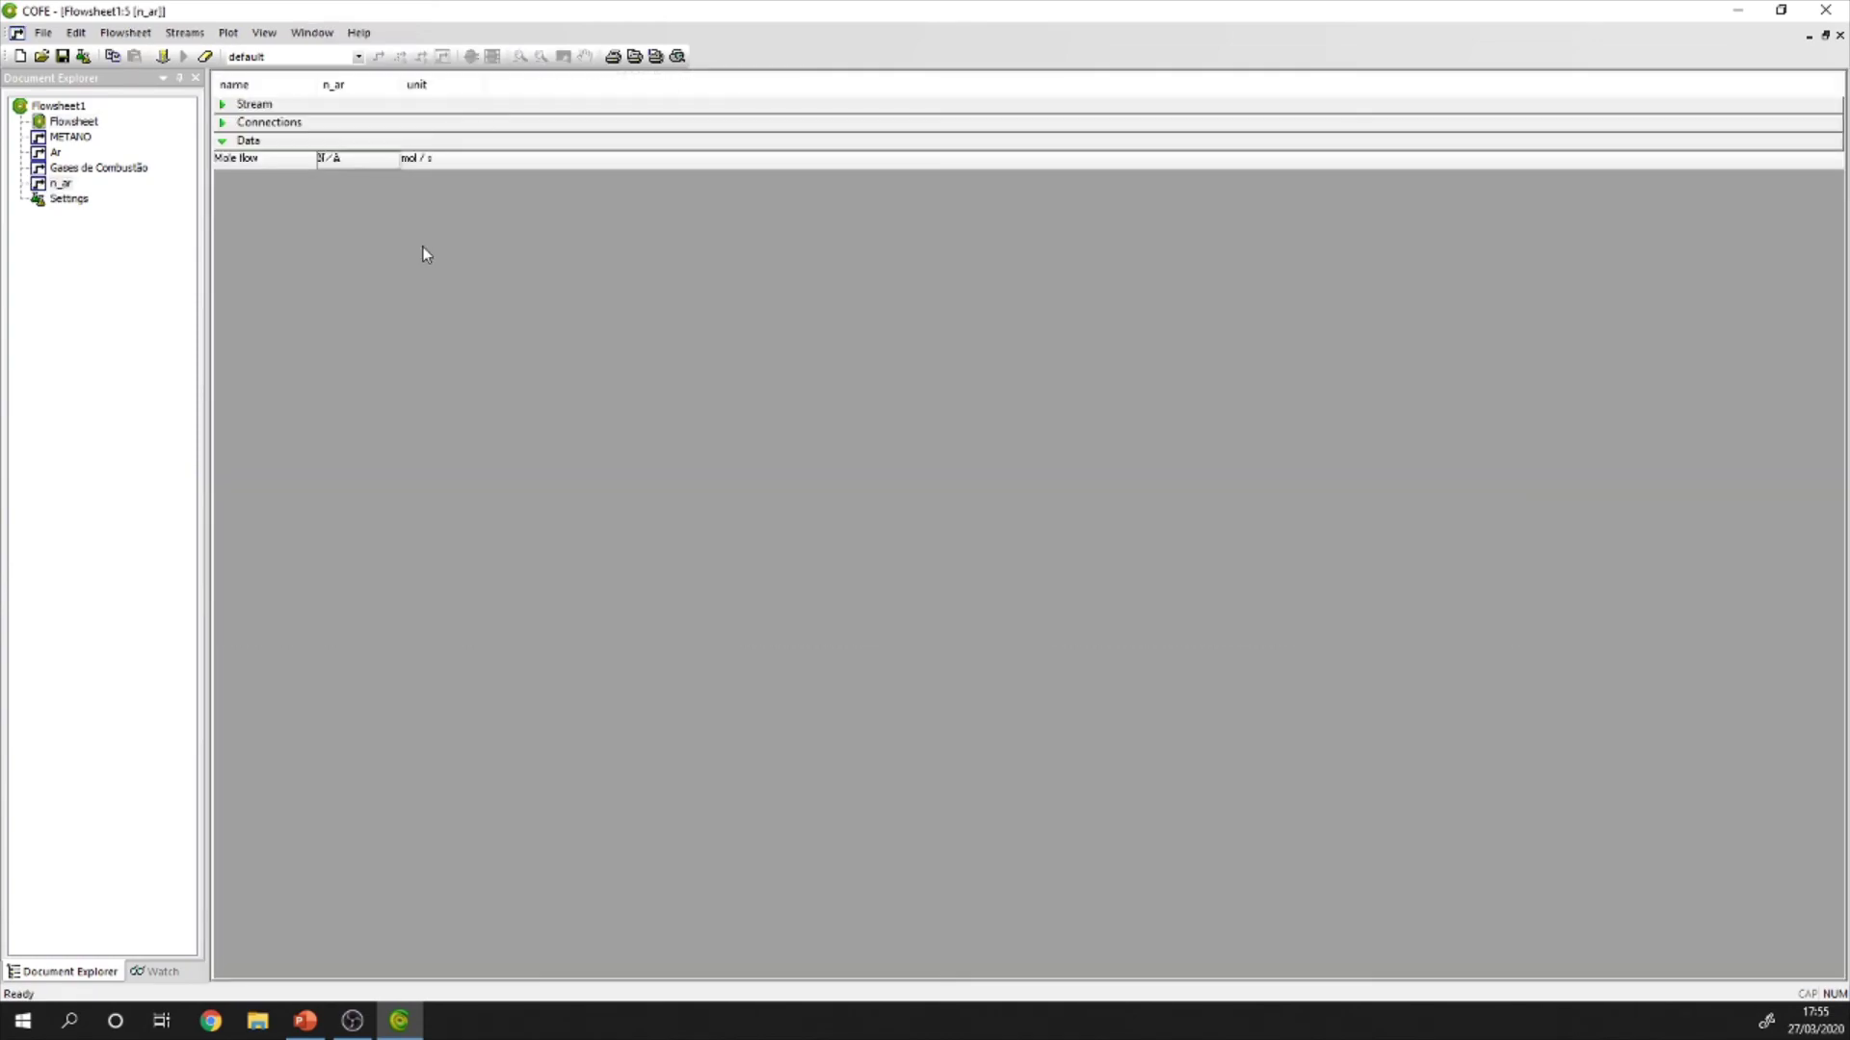
{"action": "left_click", "coordinate": [353, 159]}
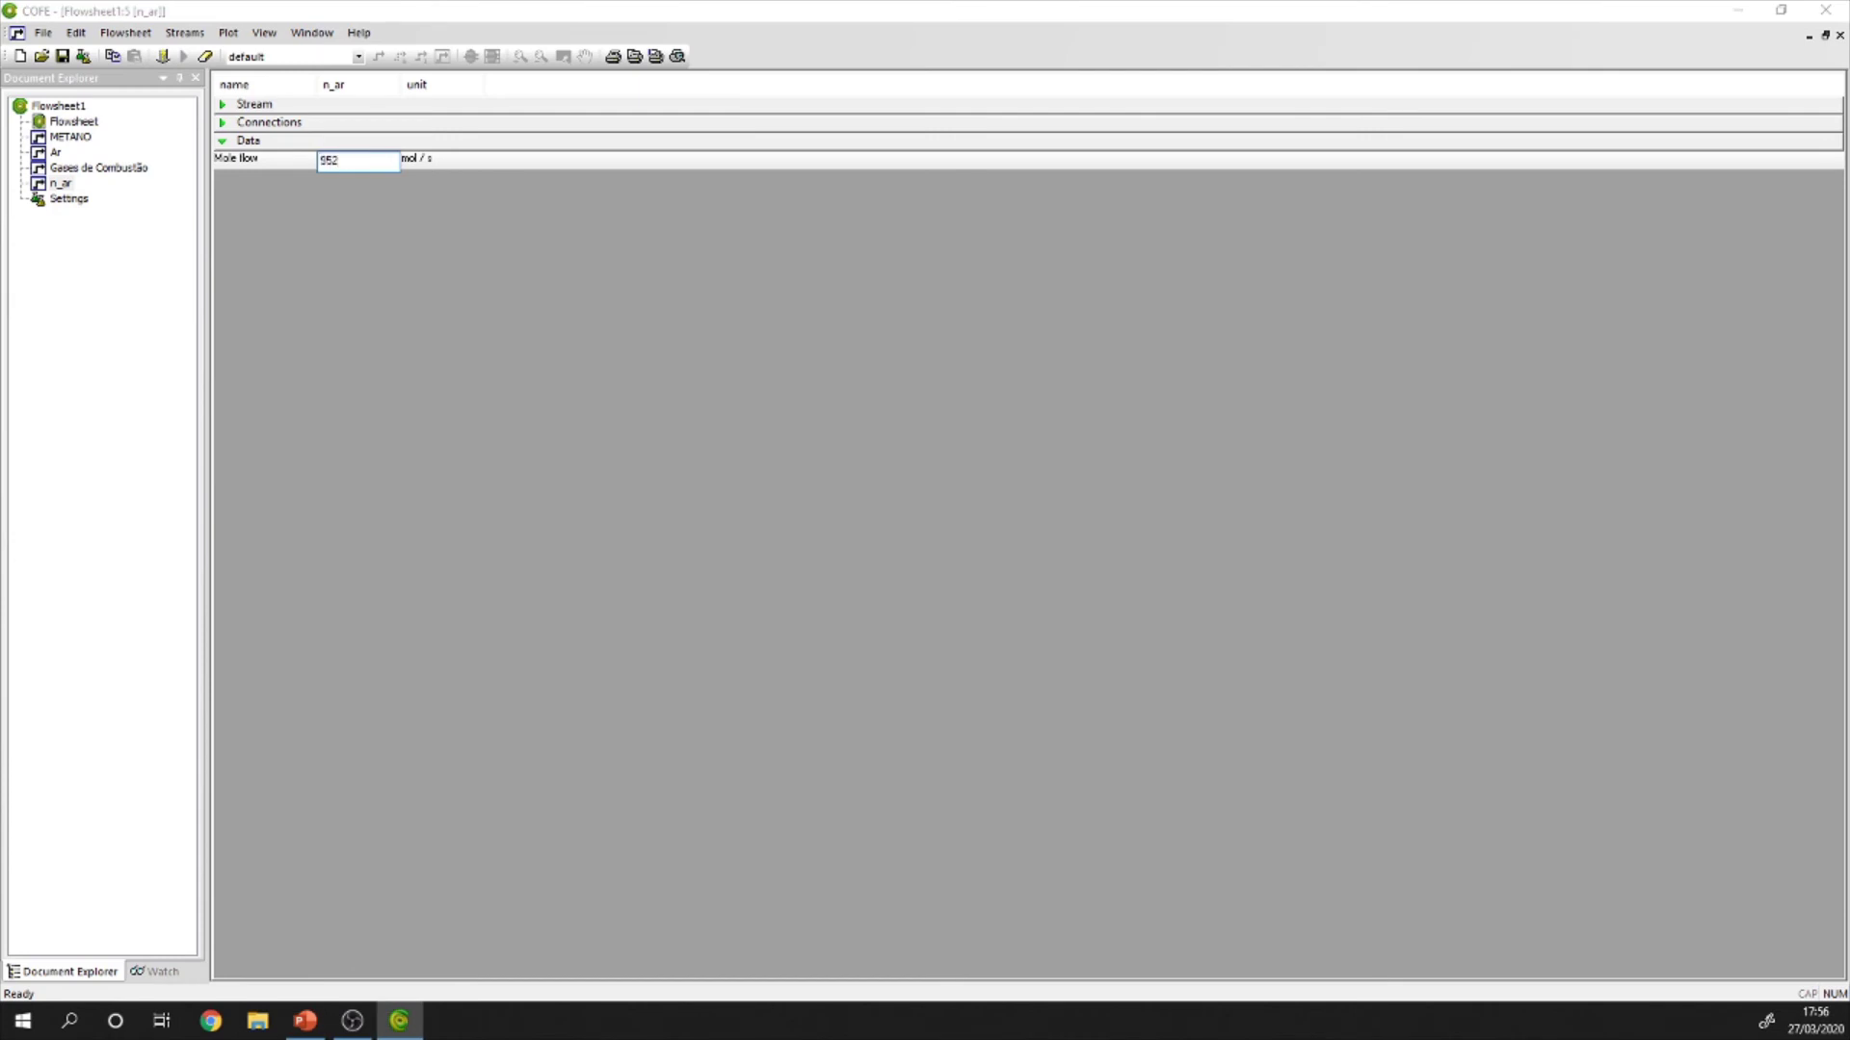
{"action": "type", "text": "952.301"}
{"action": "key", "text": "Return"}
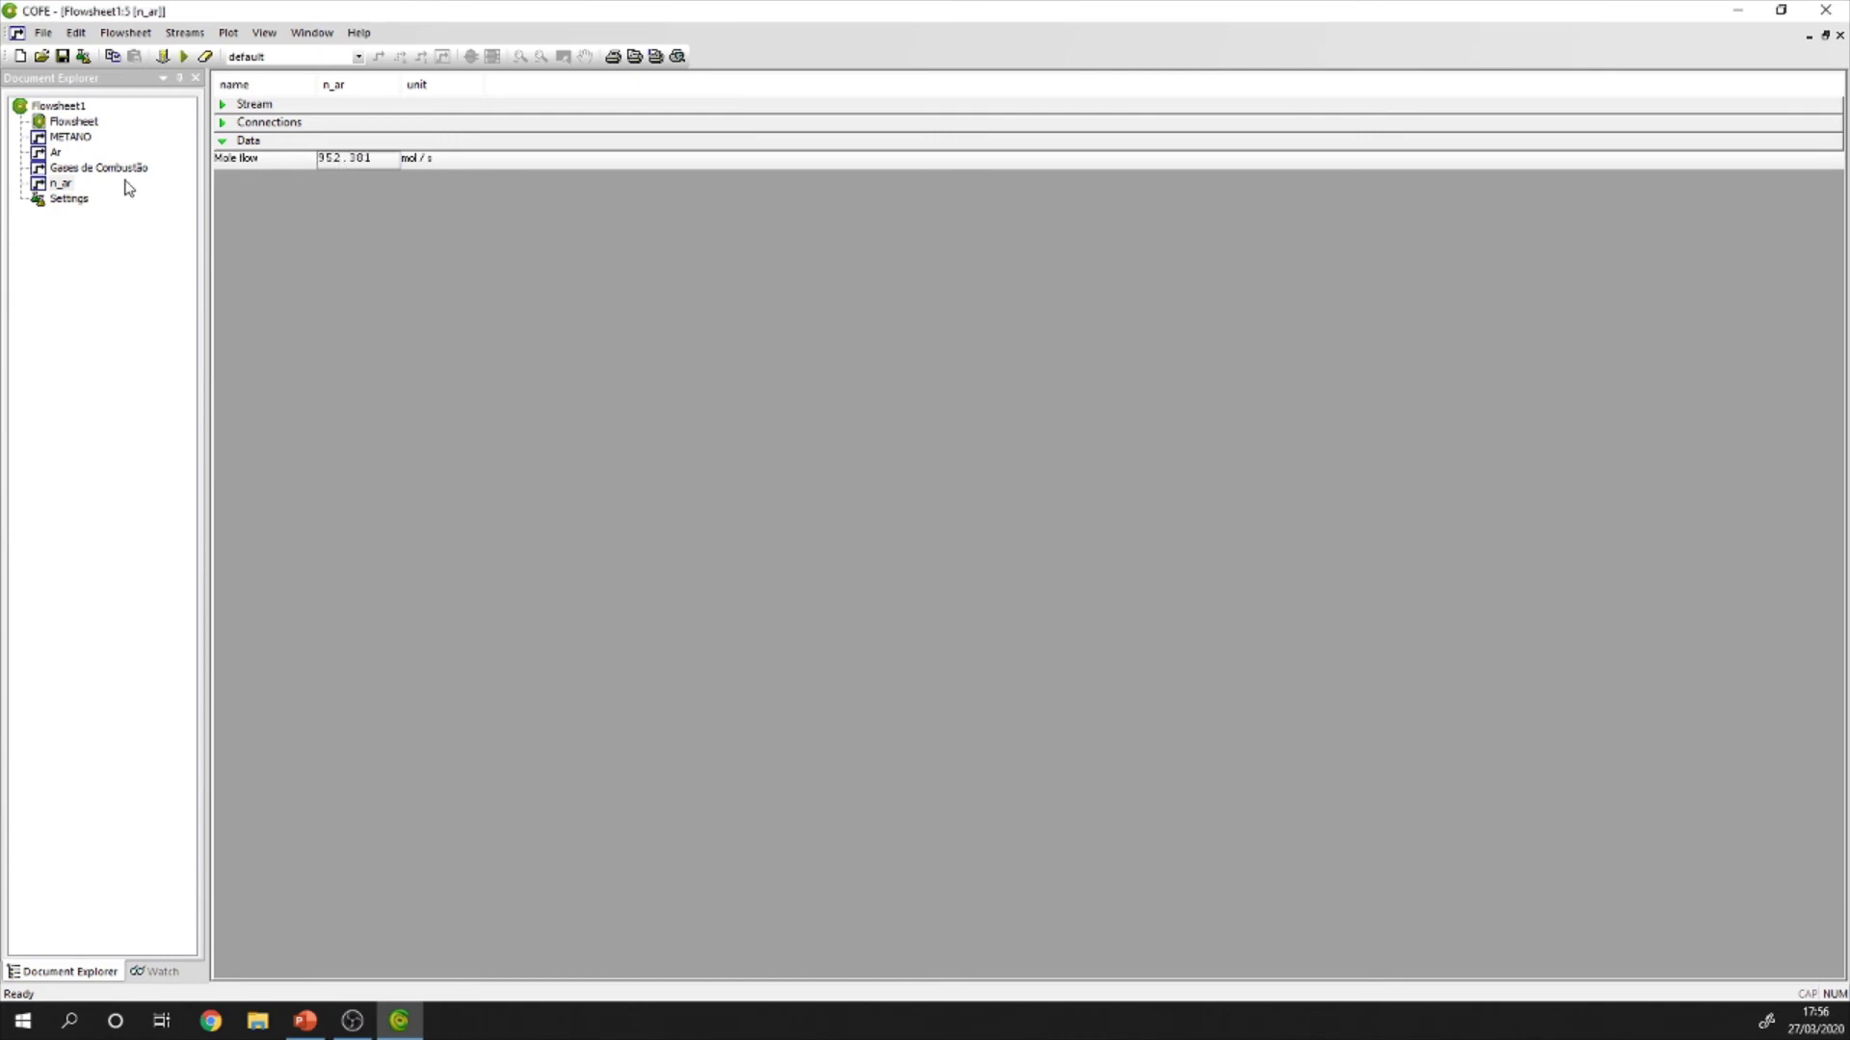
{"action": "double_click", "coordinate": [91, 123]}
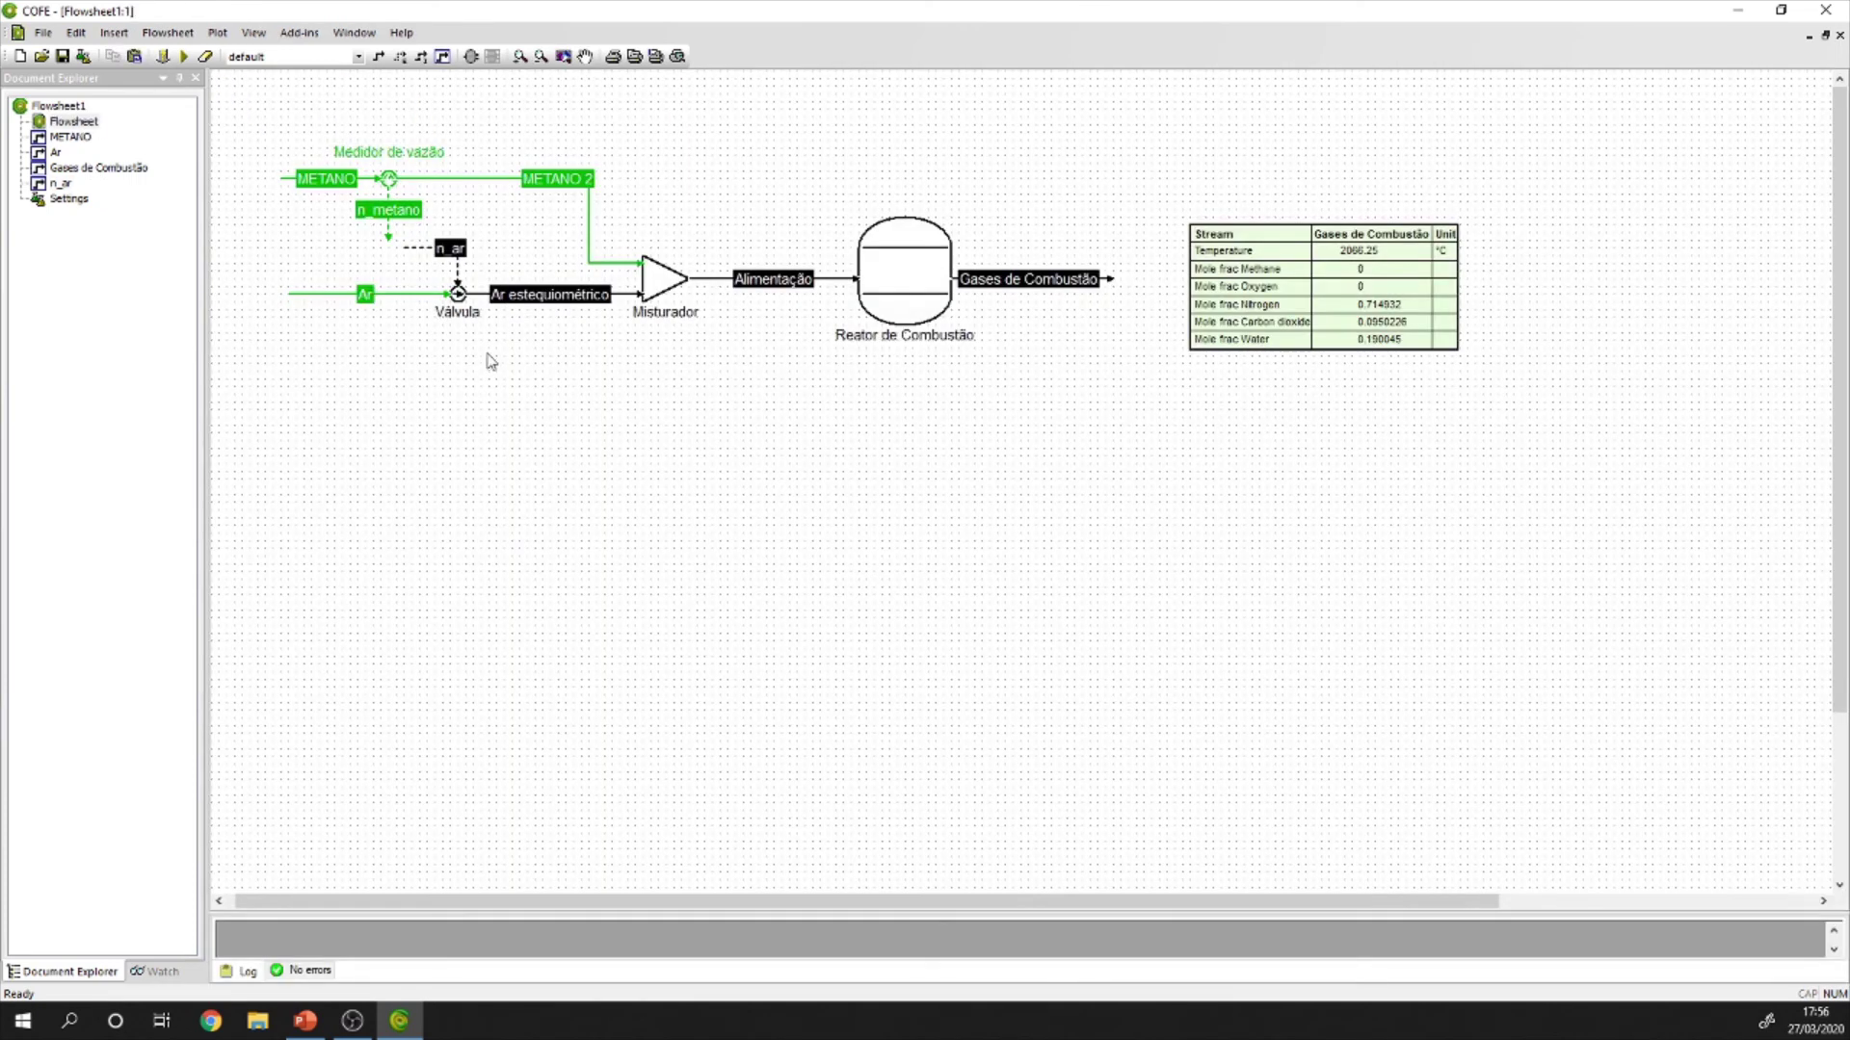
{"action": "left_click", "coordinate": [183, 55]}
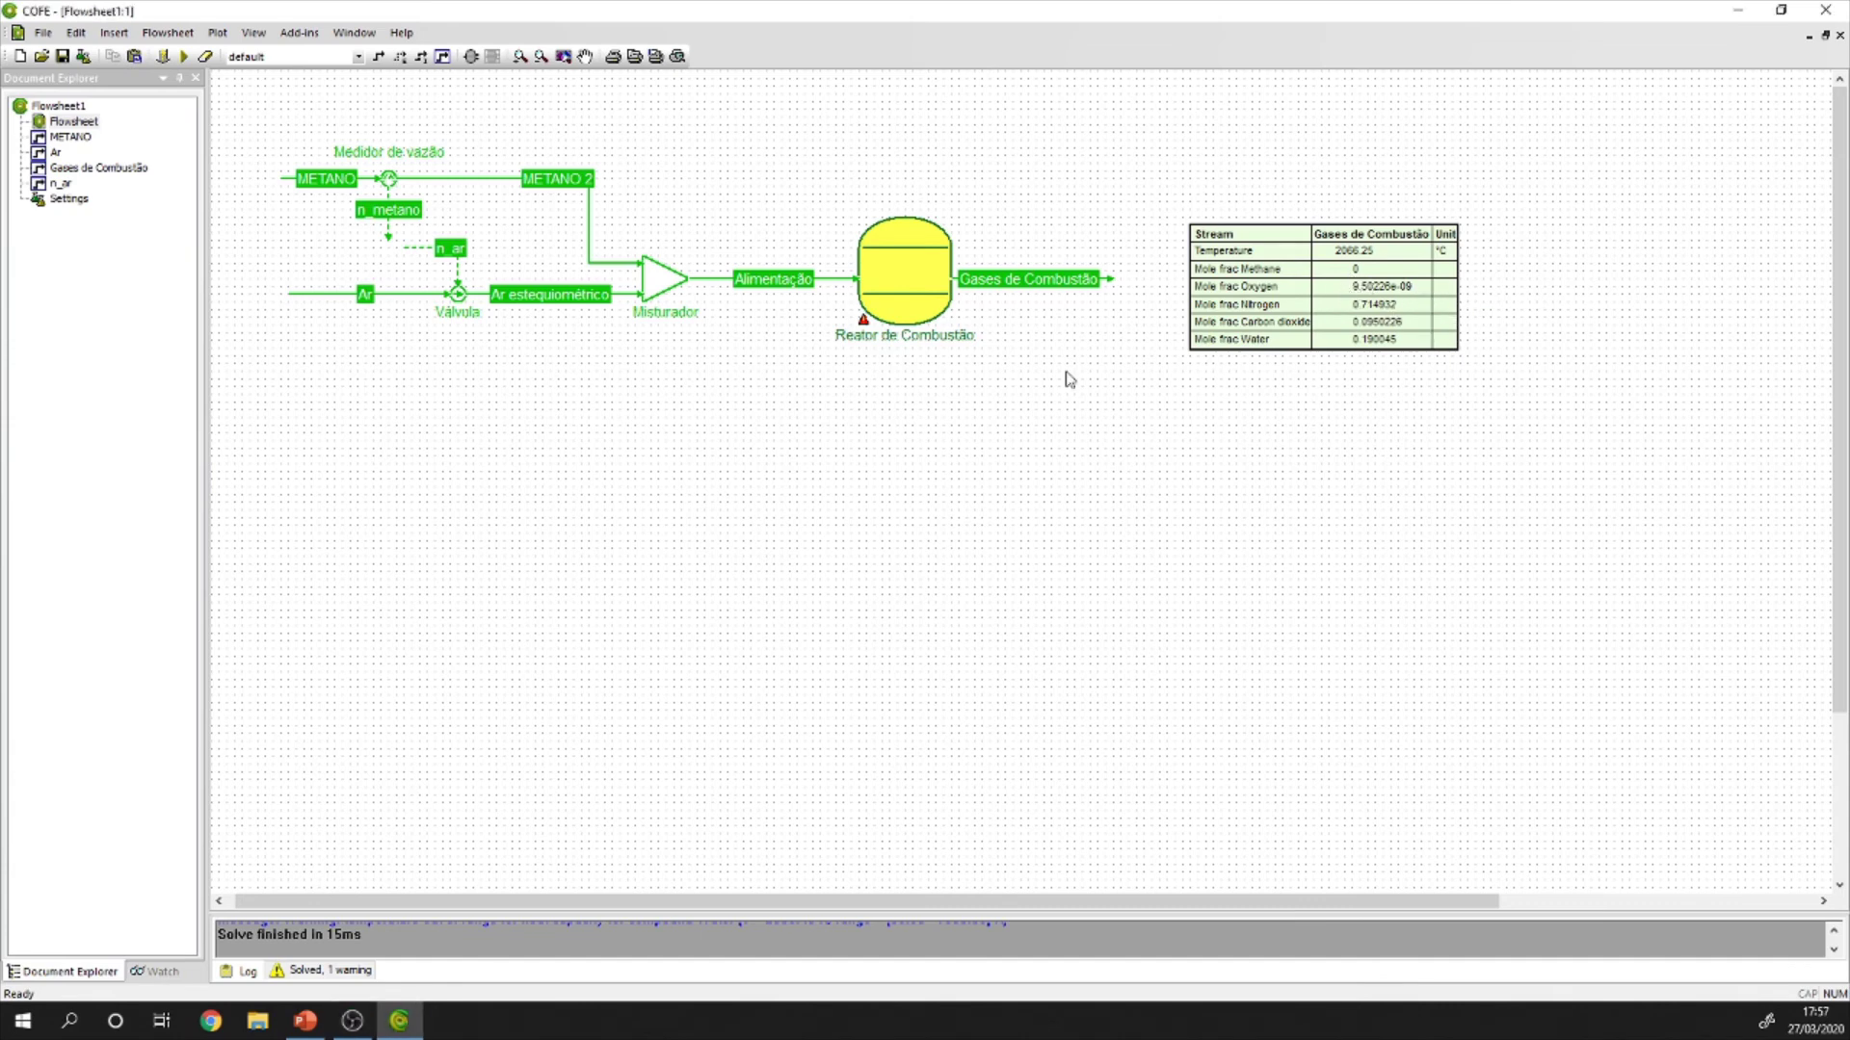
Open a parametric study and add the Mole flow of feed stream n_ar as its input parameter.
{"action": "left_click", "coordinate": [168, 35]}
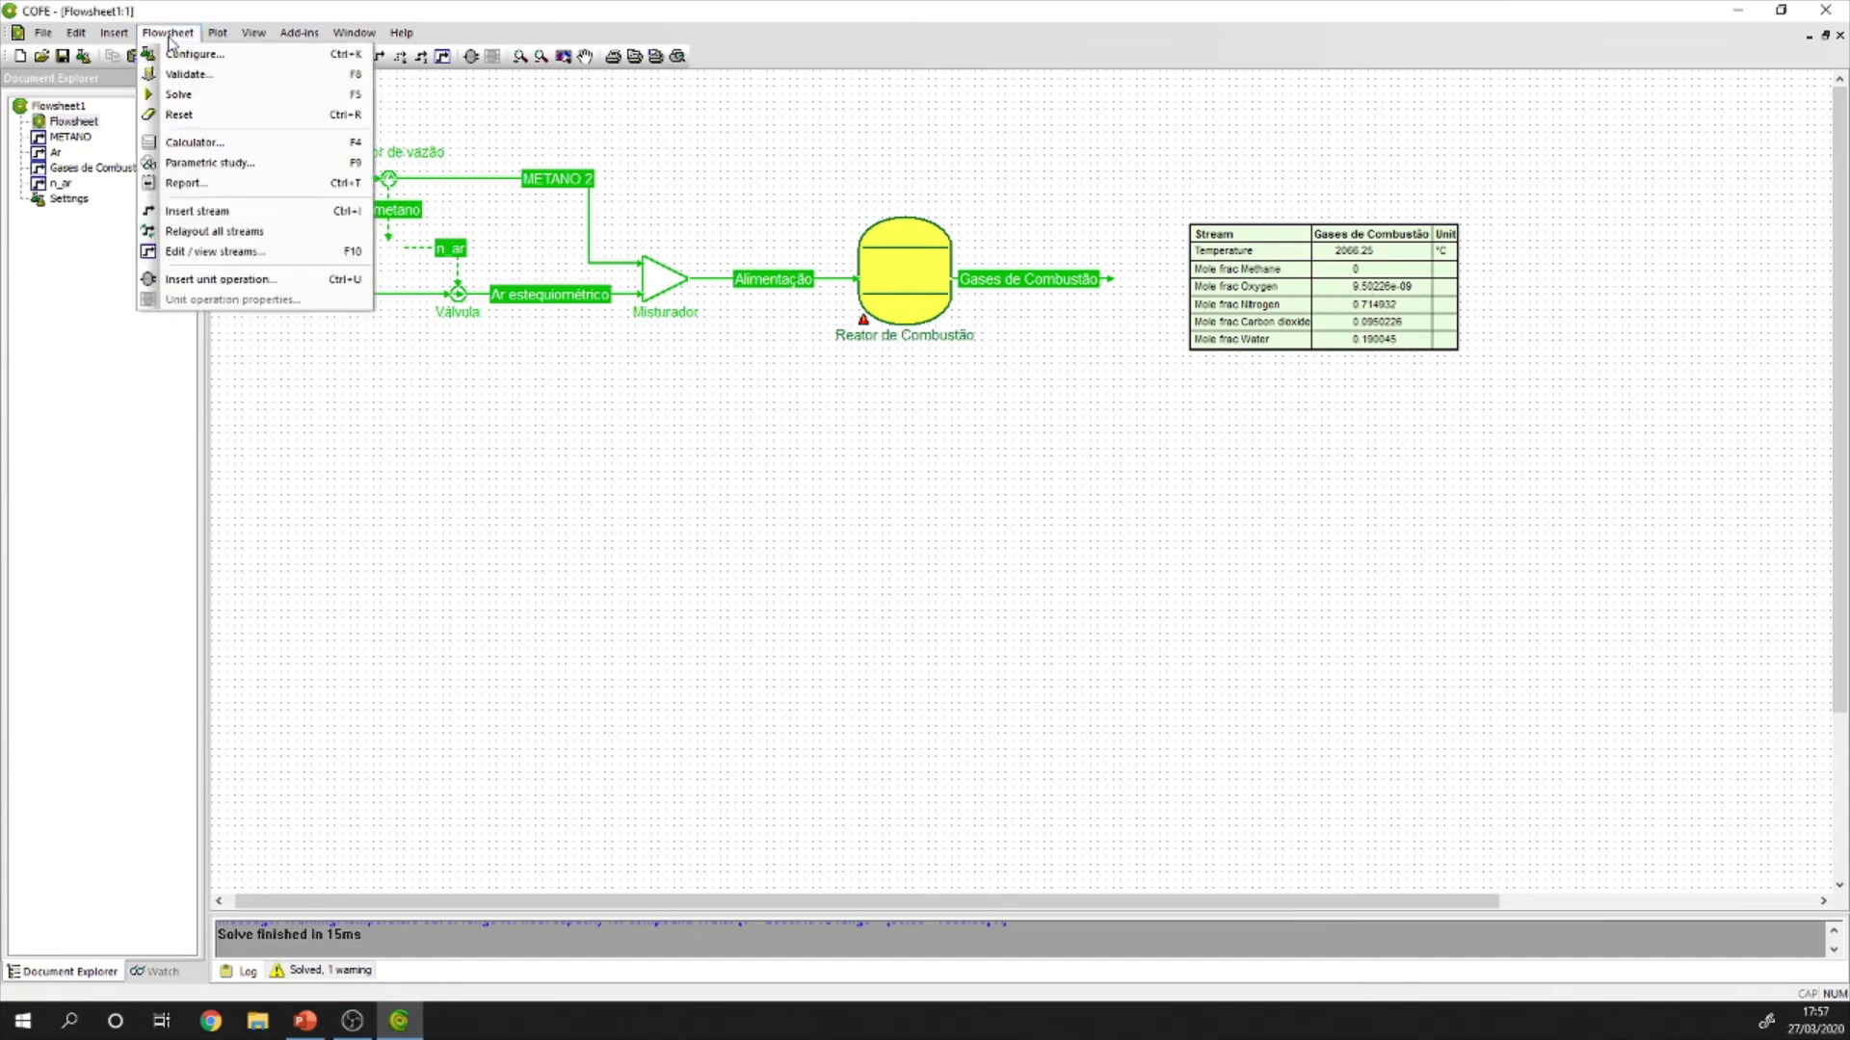
{"action": "left_click", "coordinate": [278, 169]}
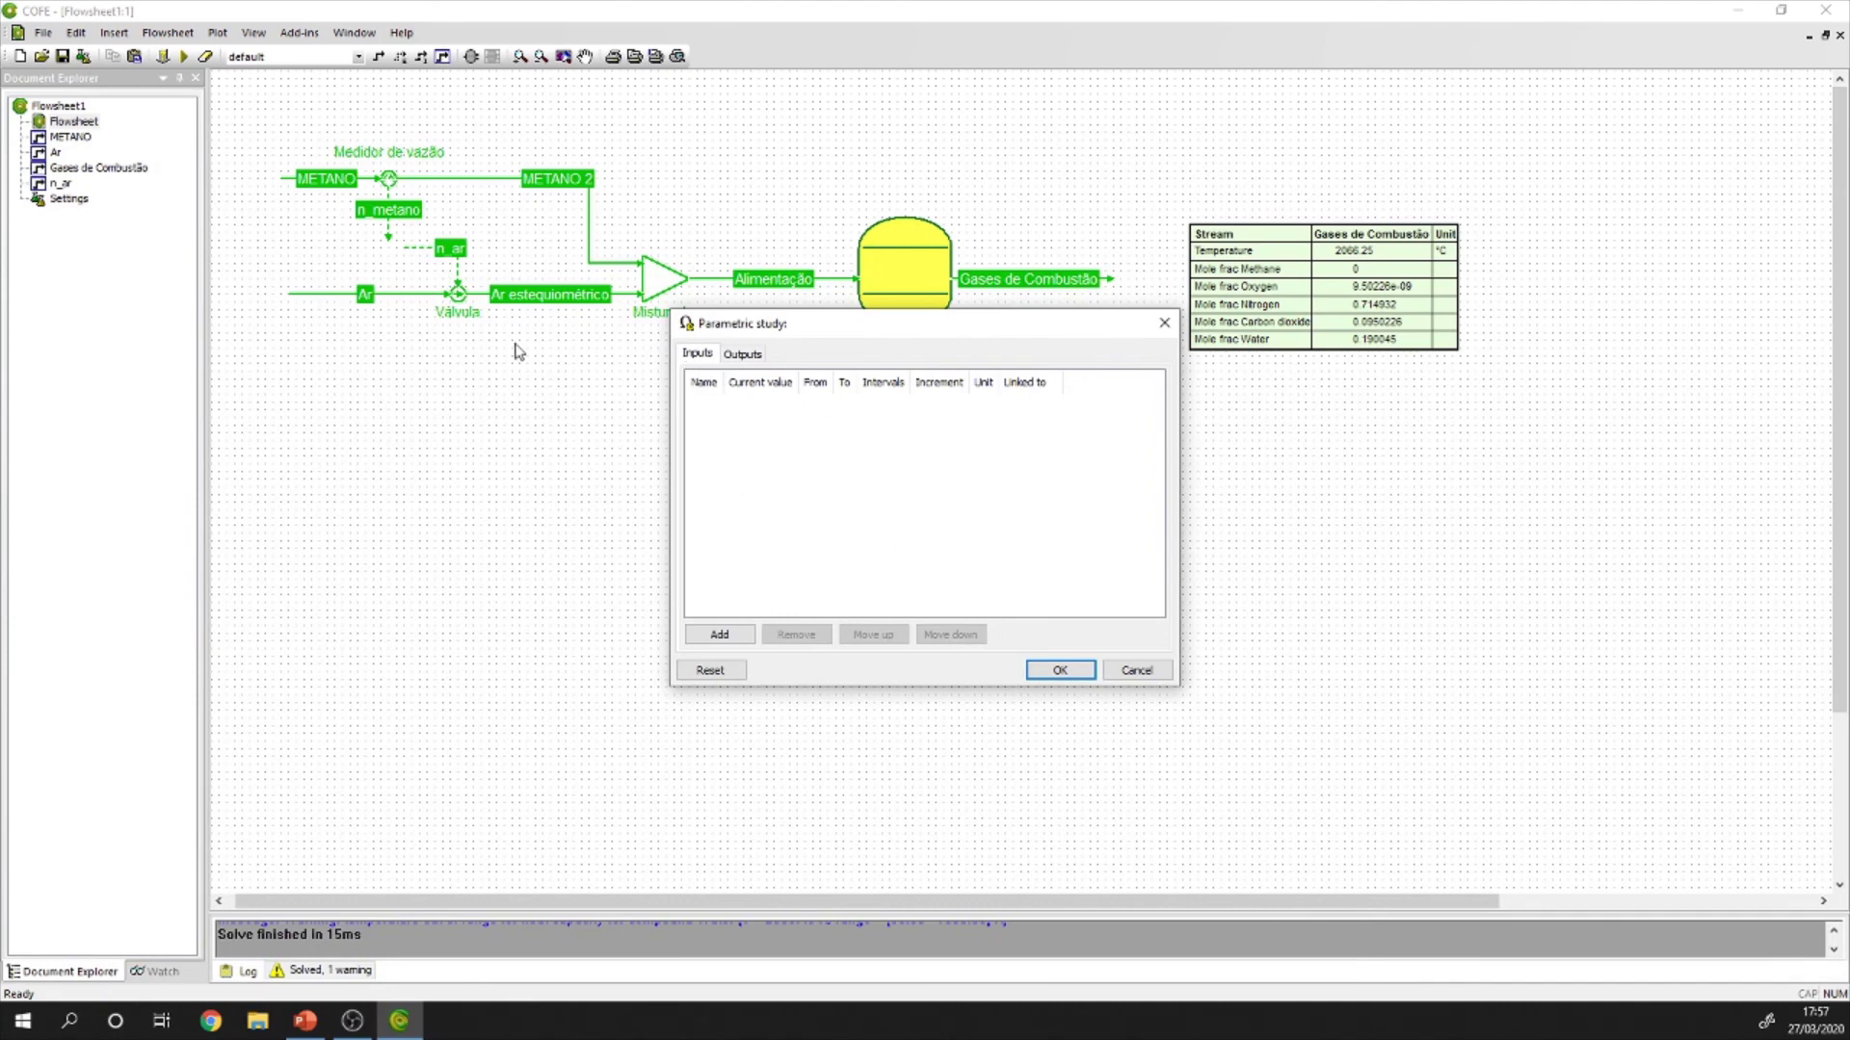
{"action": "left_click", "coordinate": [722, 637]}
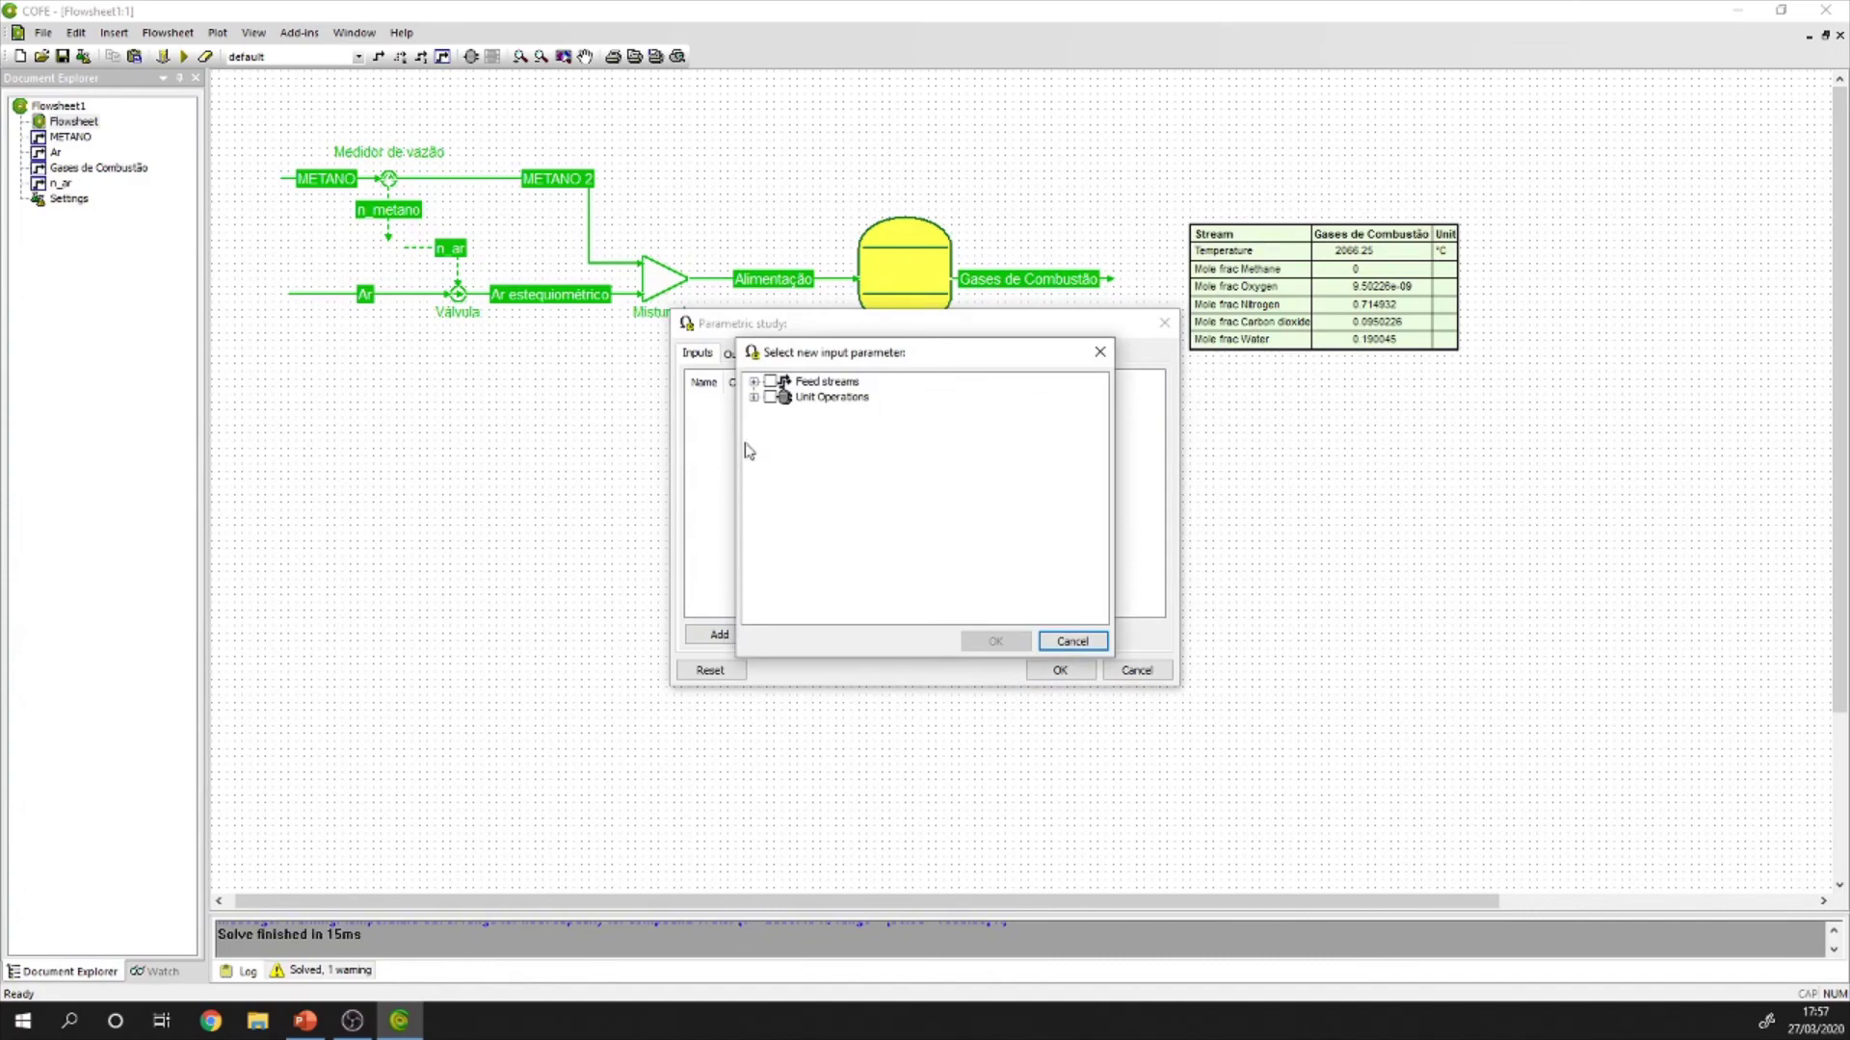
{"action": "left_click", "coordinate": [754, 382]}
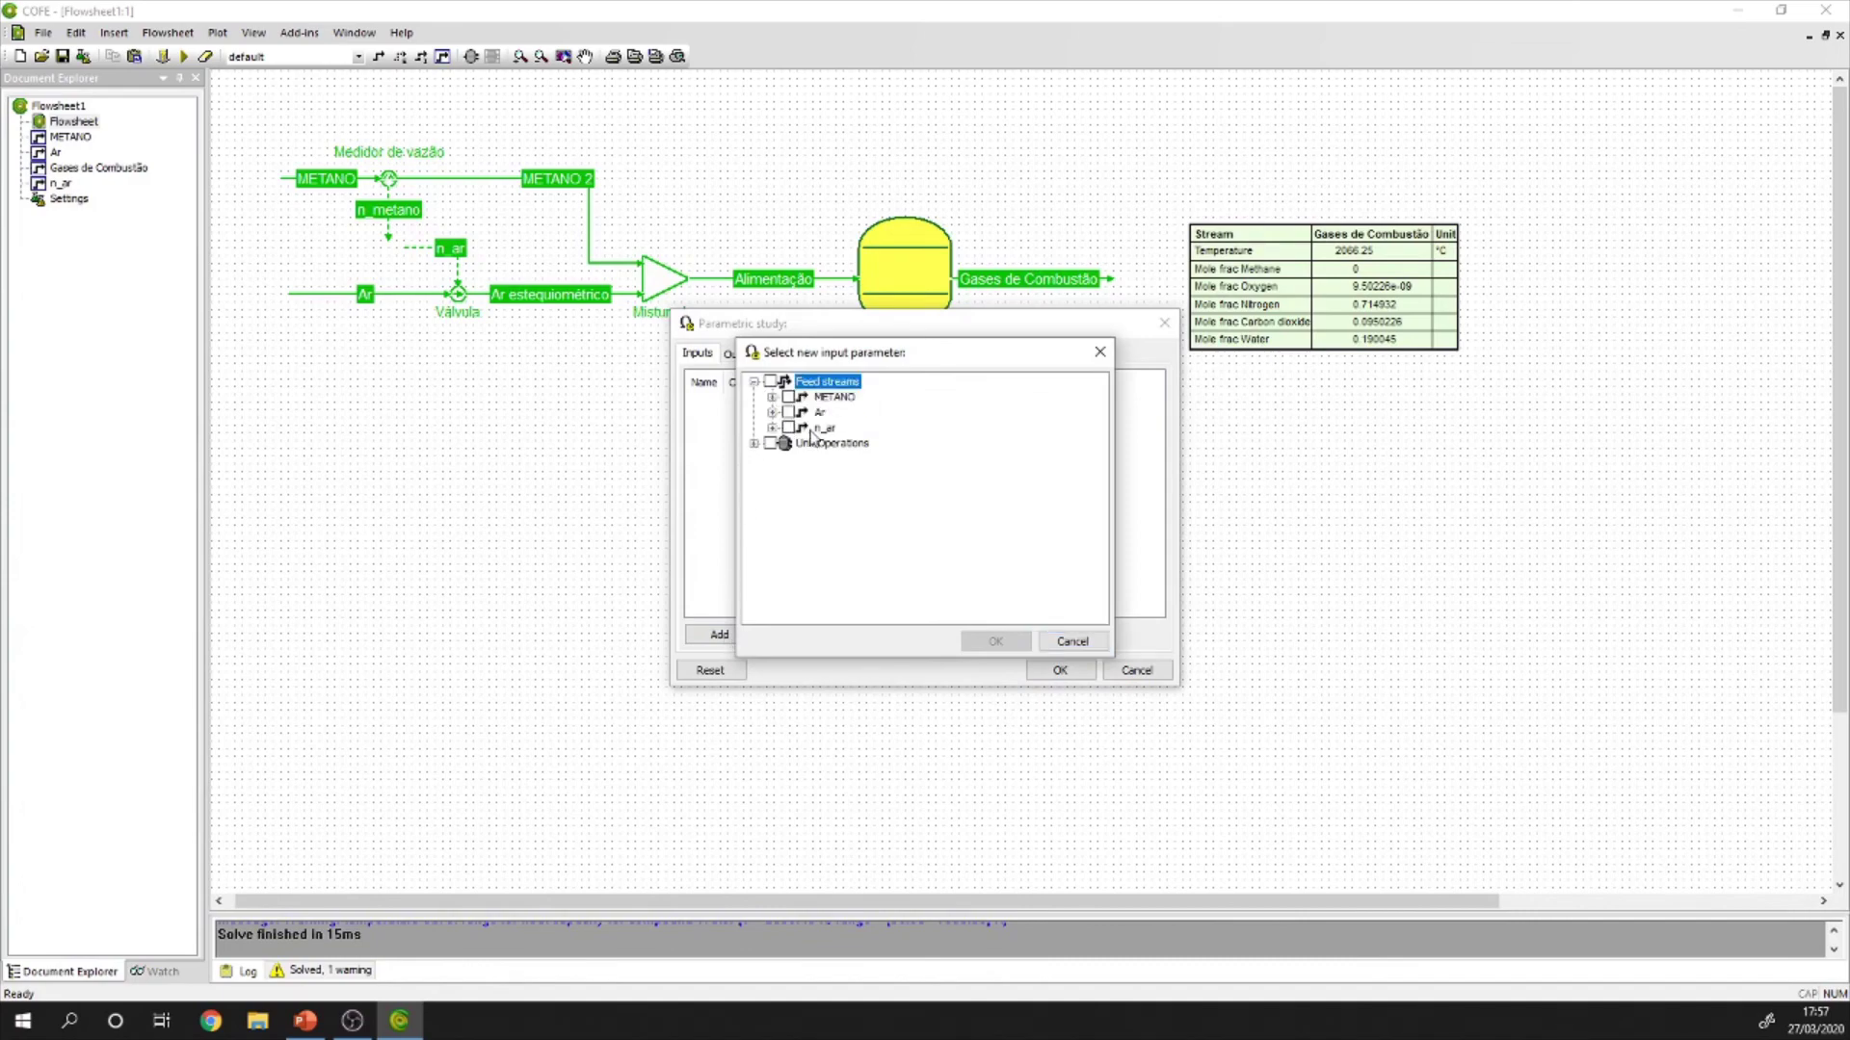
{"action": "left_click", "coordinate": [772, 428]}
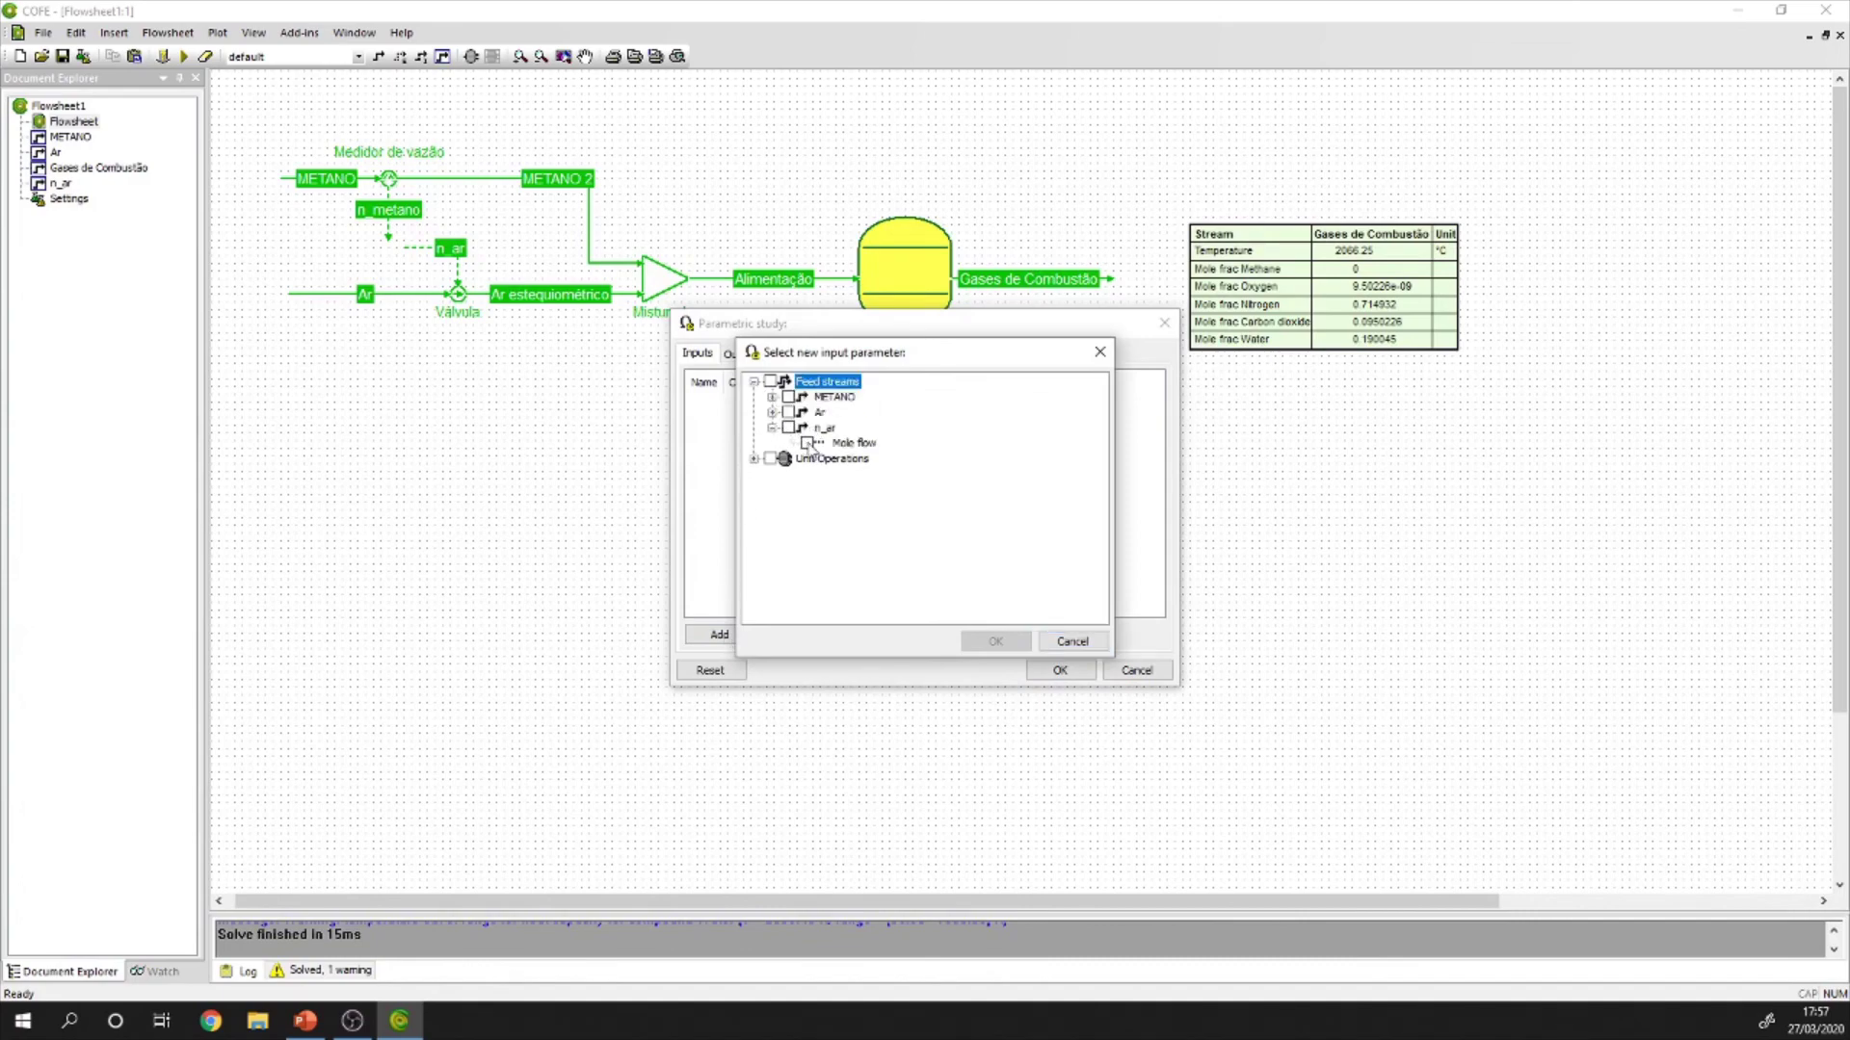
{"action": "left_click", "coordinate": [807, 443]}
{"action": "left_click", "coordinate": [993, 641]}
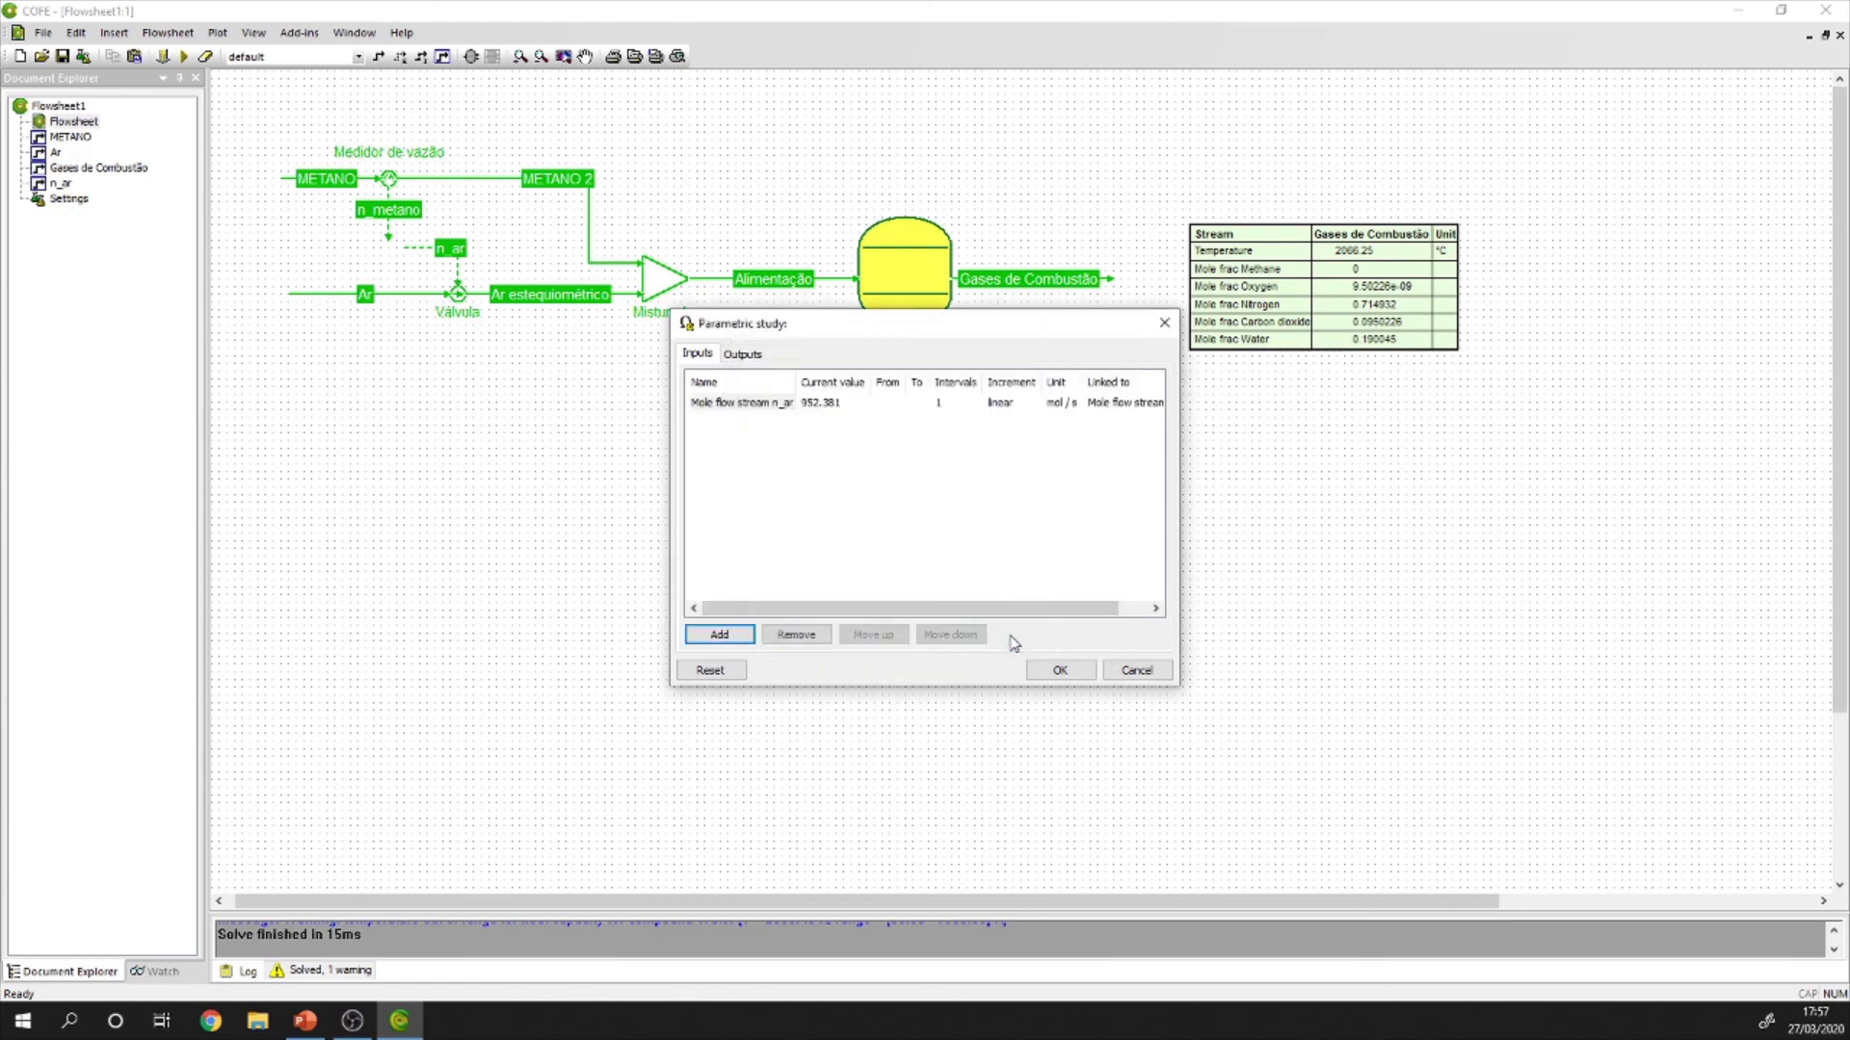
Vary the n_ar mole flow from 952.381 to 3000 mol/s in 50 linear intervals.
{"action": "left_click", "coordinate": [834, 405]}
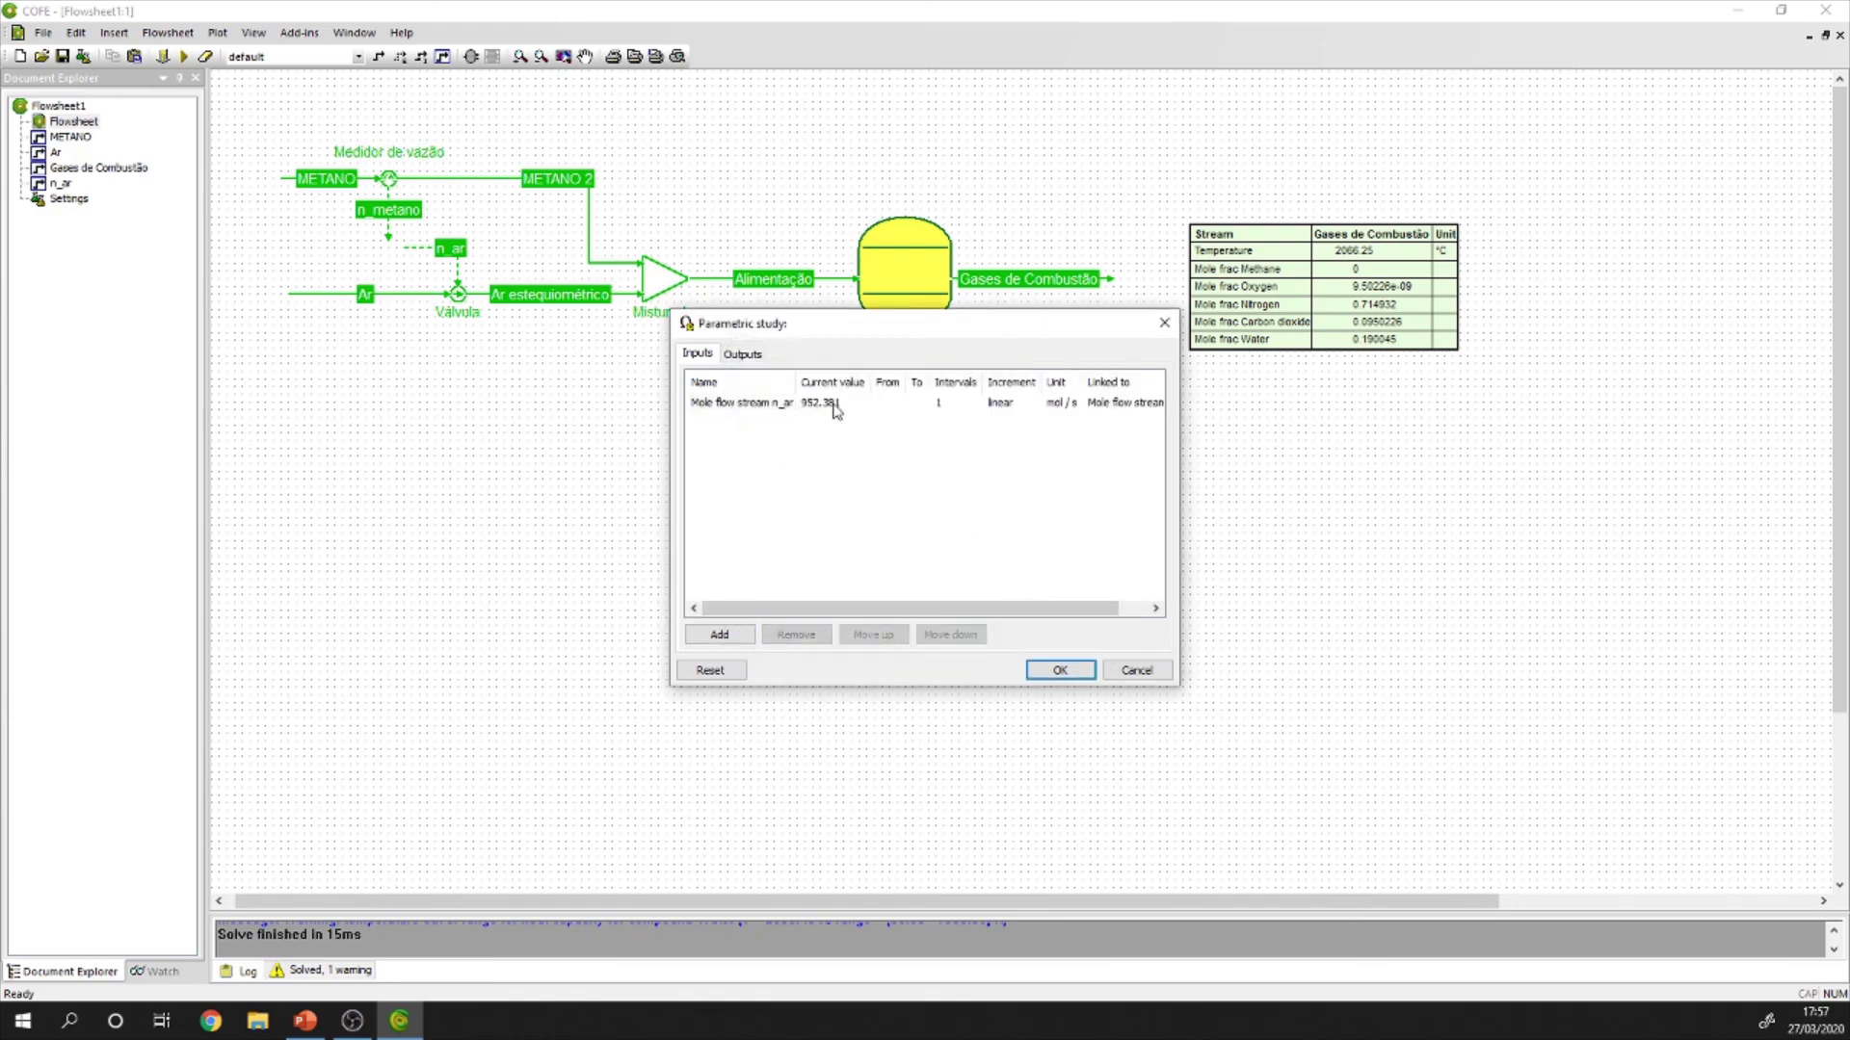
{"action": "left_click", "coordinate": [888, 402]}
{"action": "left_click", "coordinate": [931, 403]}
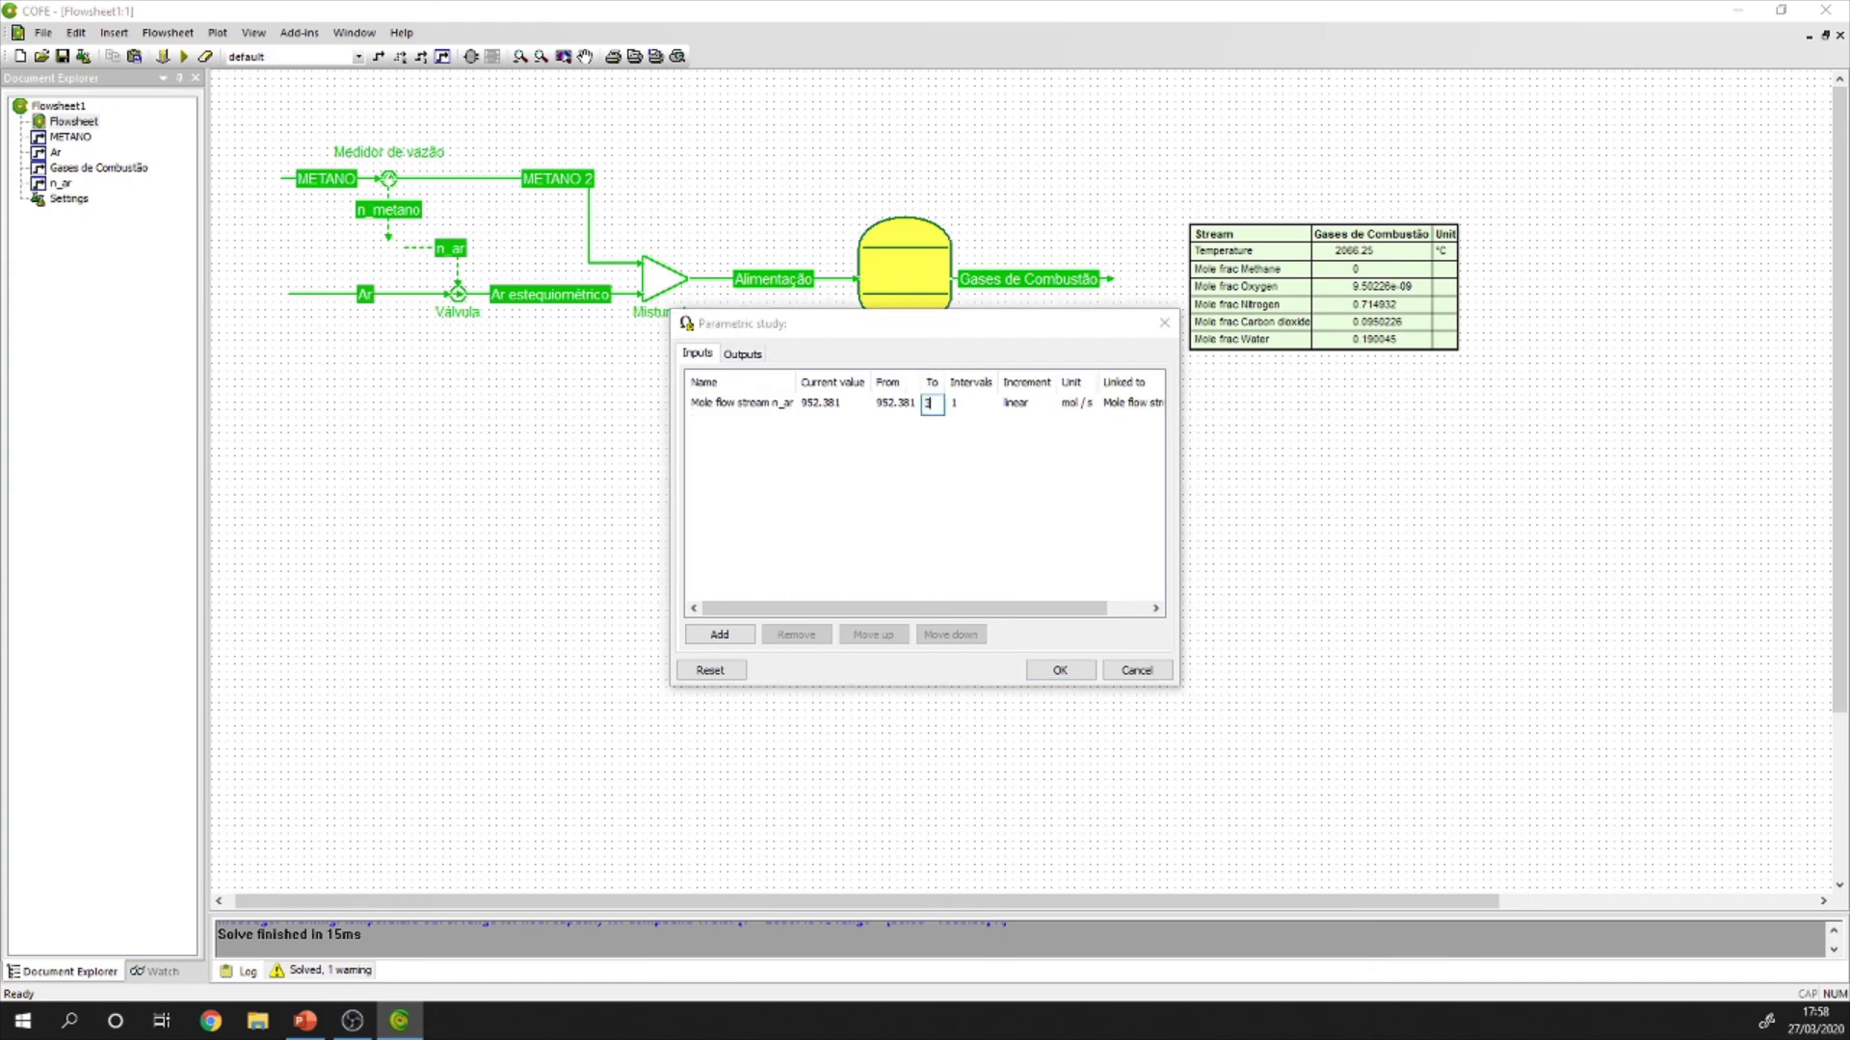
{"action": "key", "text": "Return"}
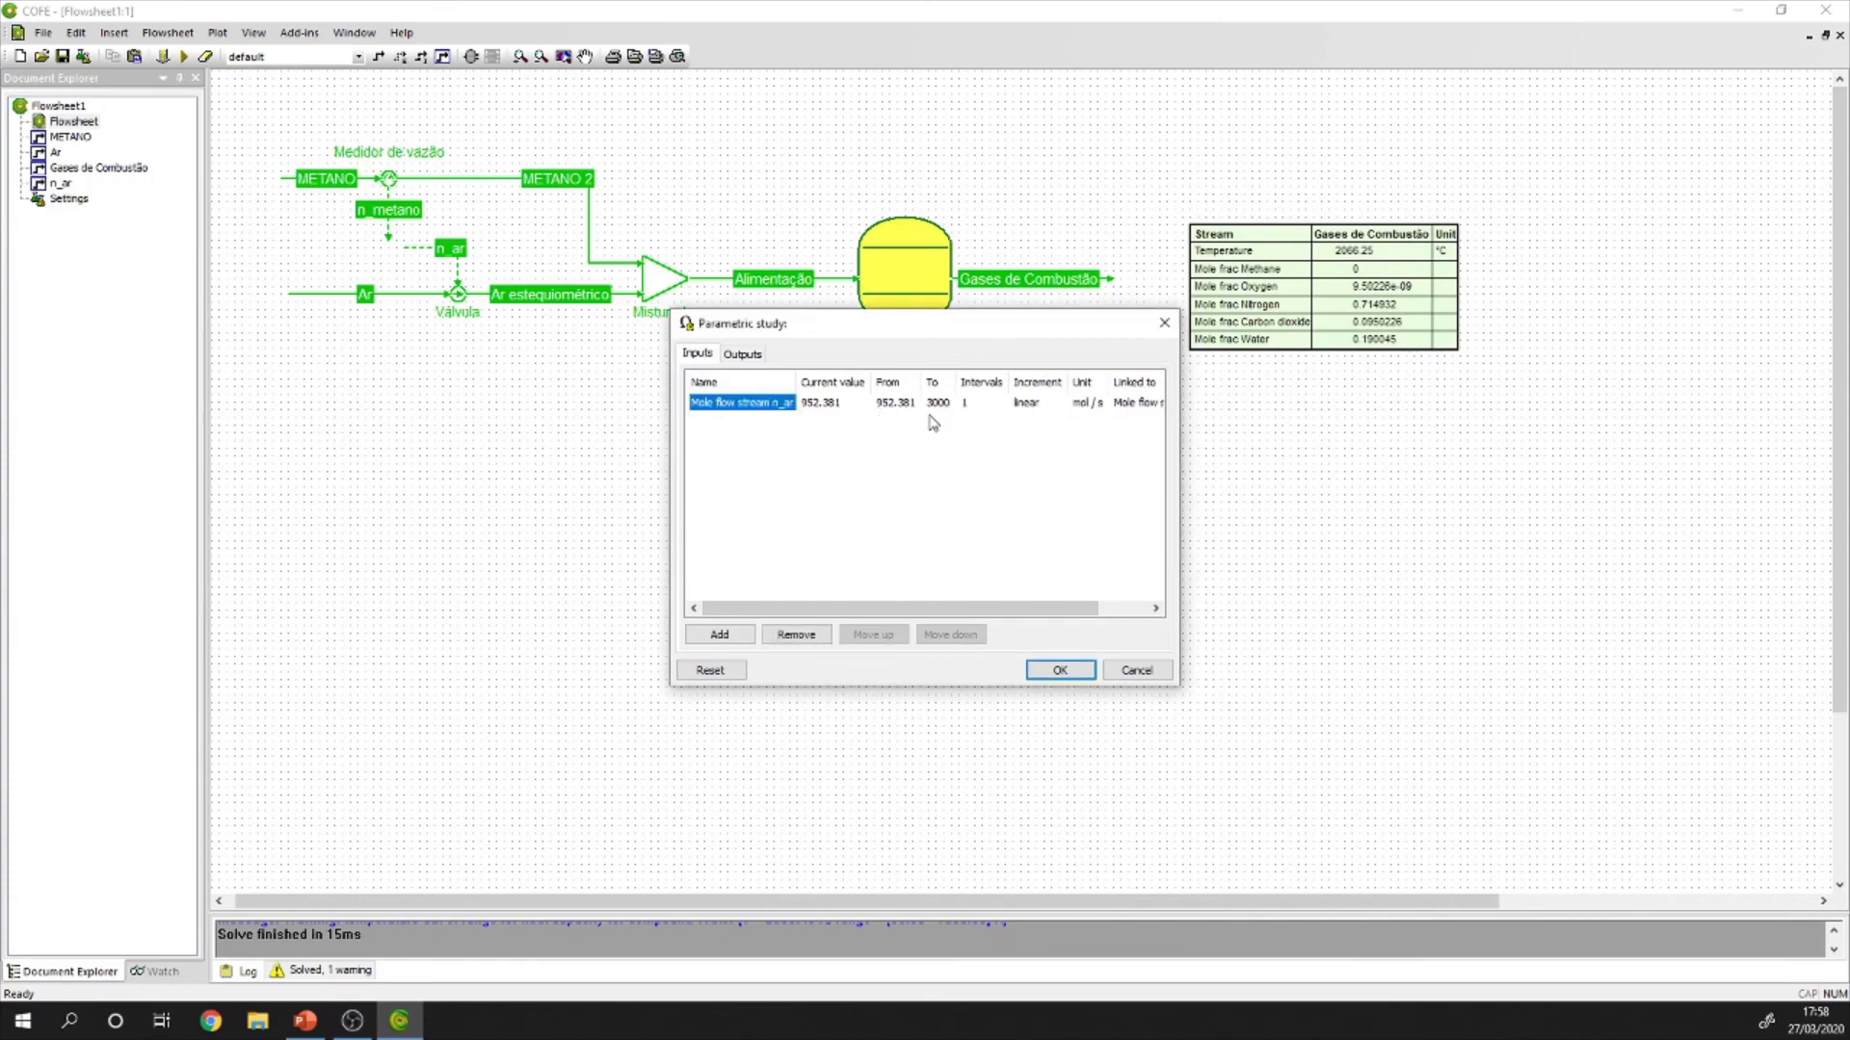
{"action": "left_click", "coordinate": [974, 403]}
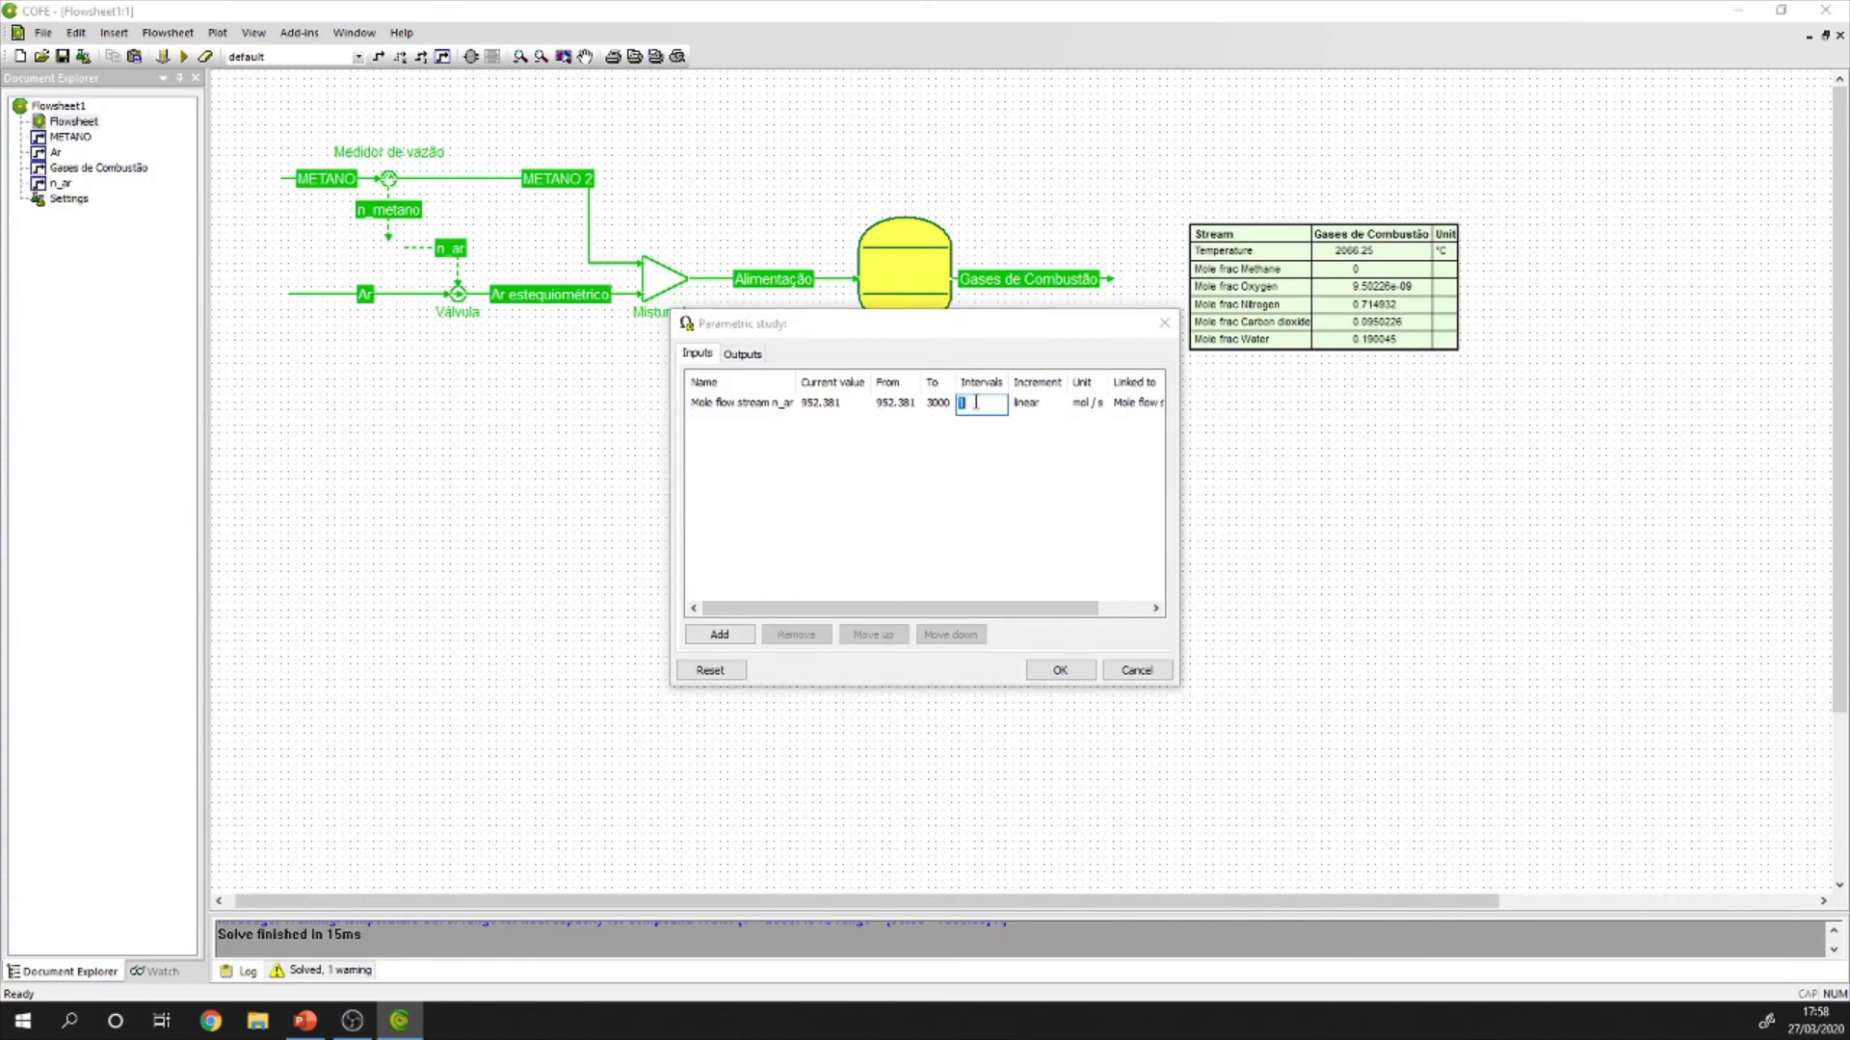
{"action": "type", "text": "50"}
{"action": "key", "text": "Return"}
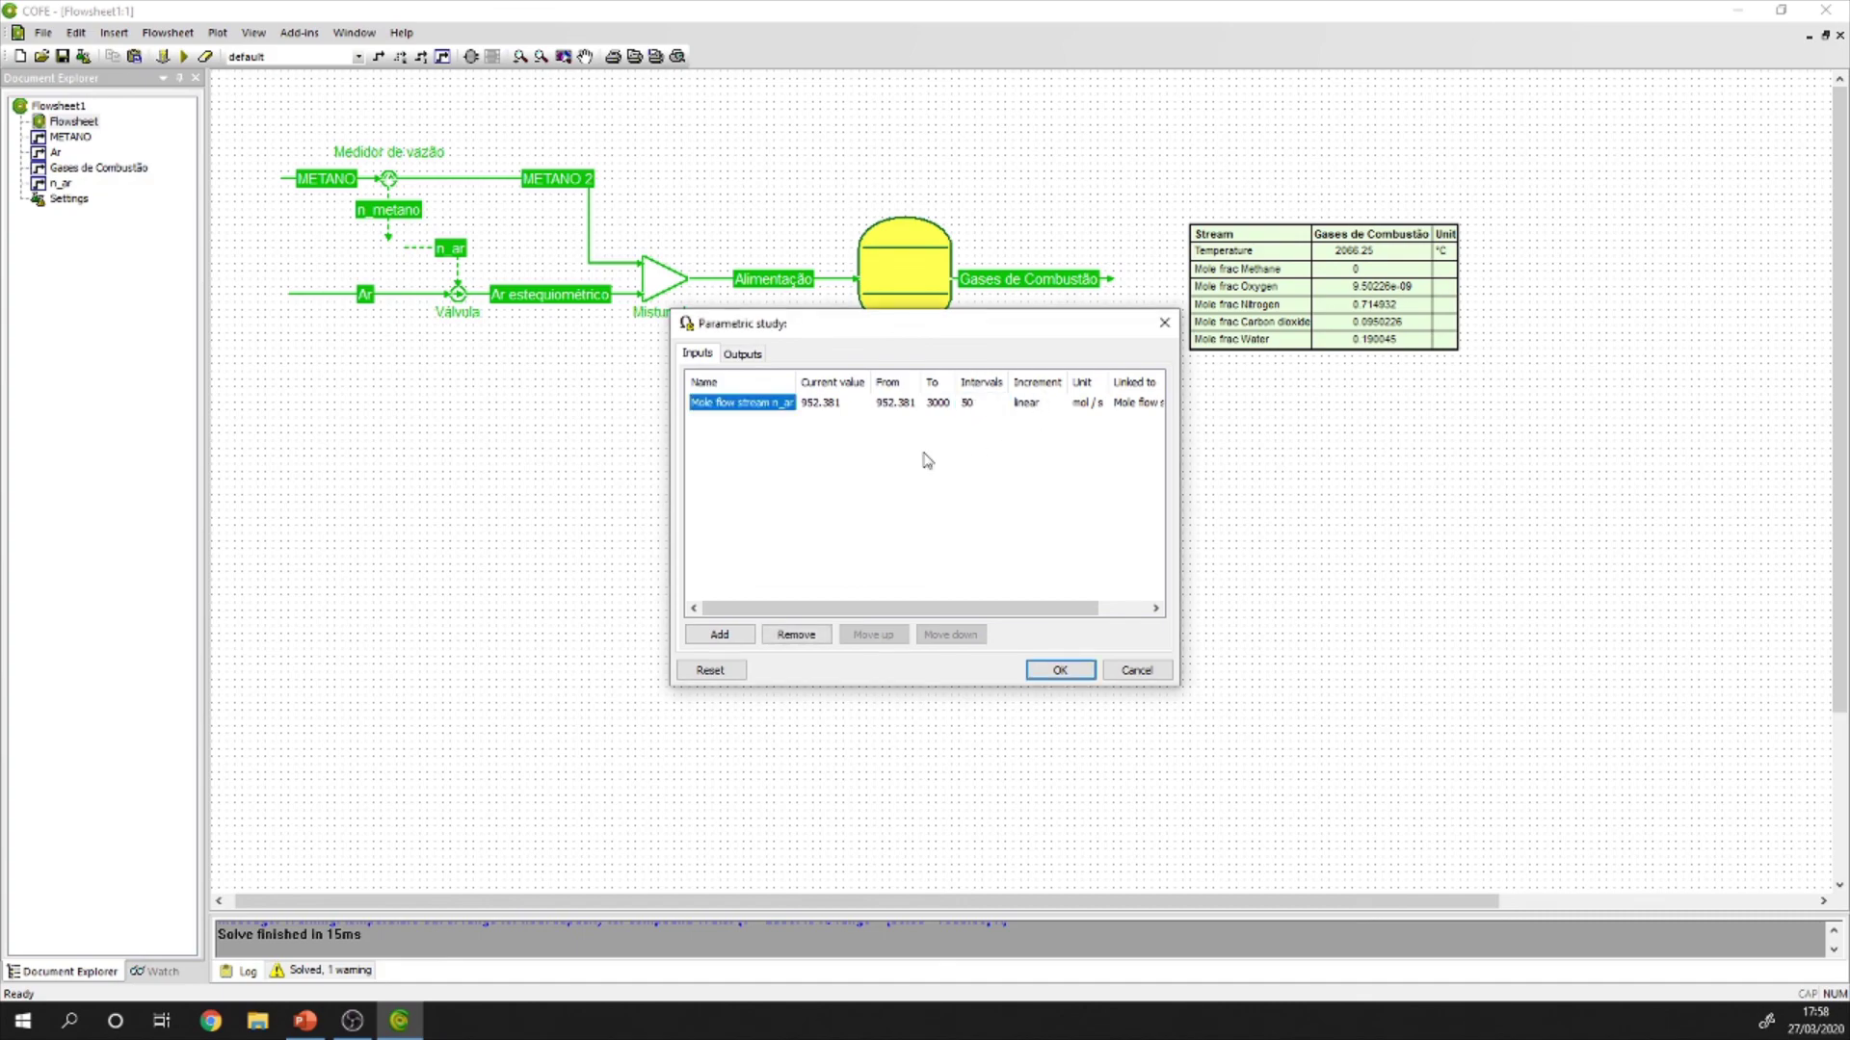
Add the Temperature of stream Gases de Combustão as the study's output parameter and run the parametric study.
{"action": "left_click", "coordinate": [753, 357]}
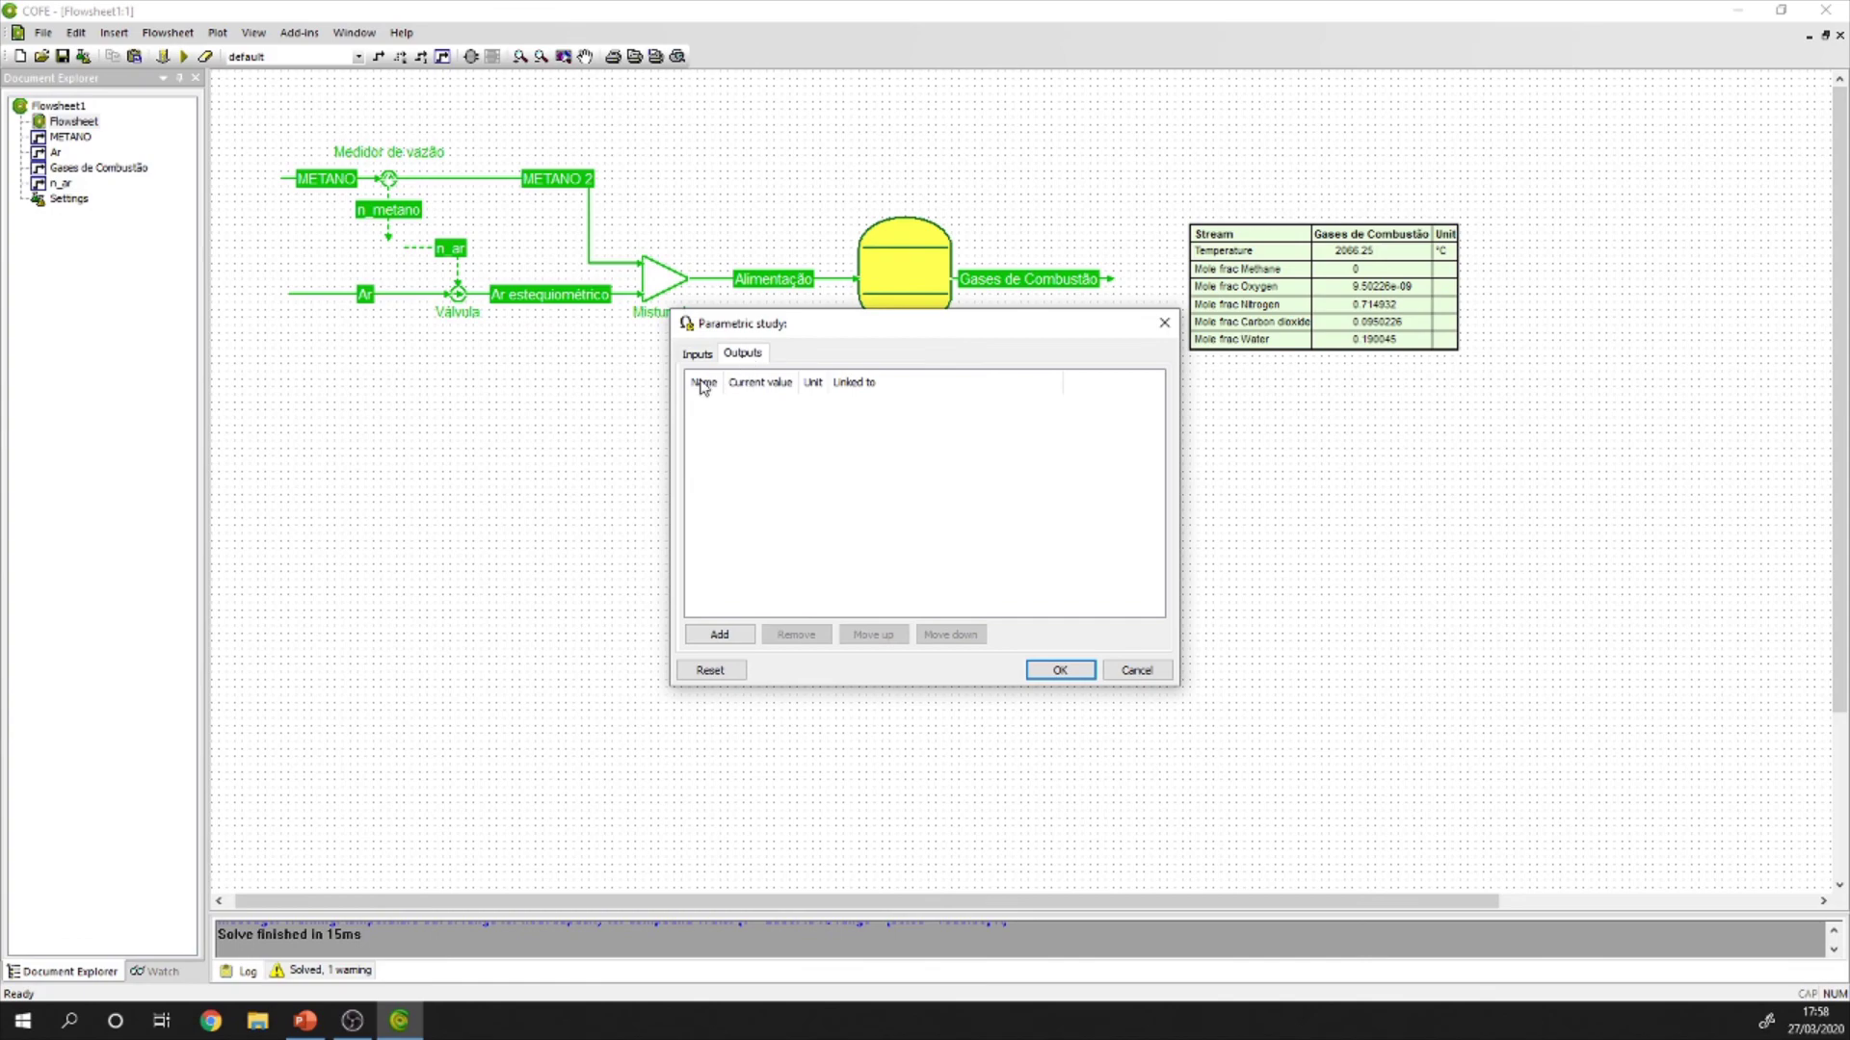
{"action": "left_click", "coordinate": [720, 634]}
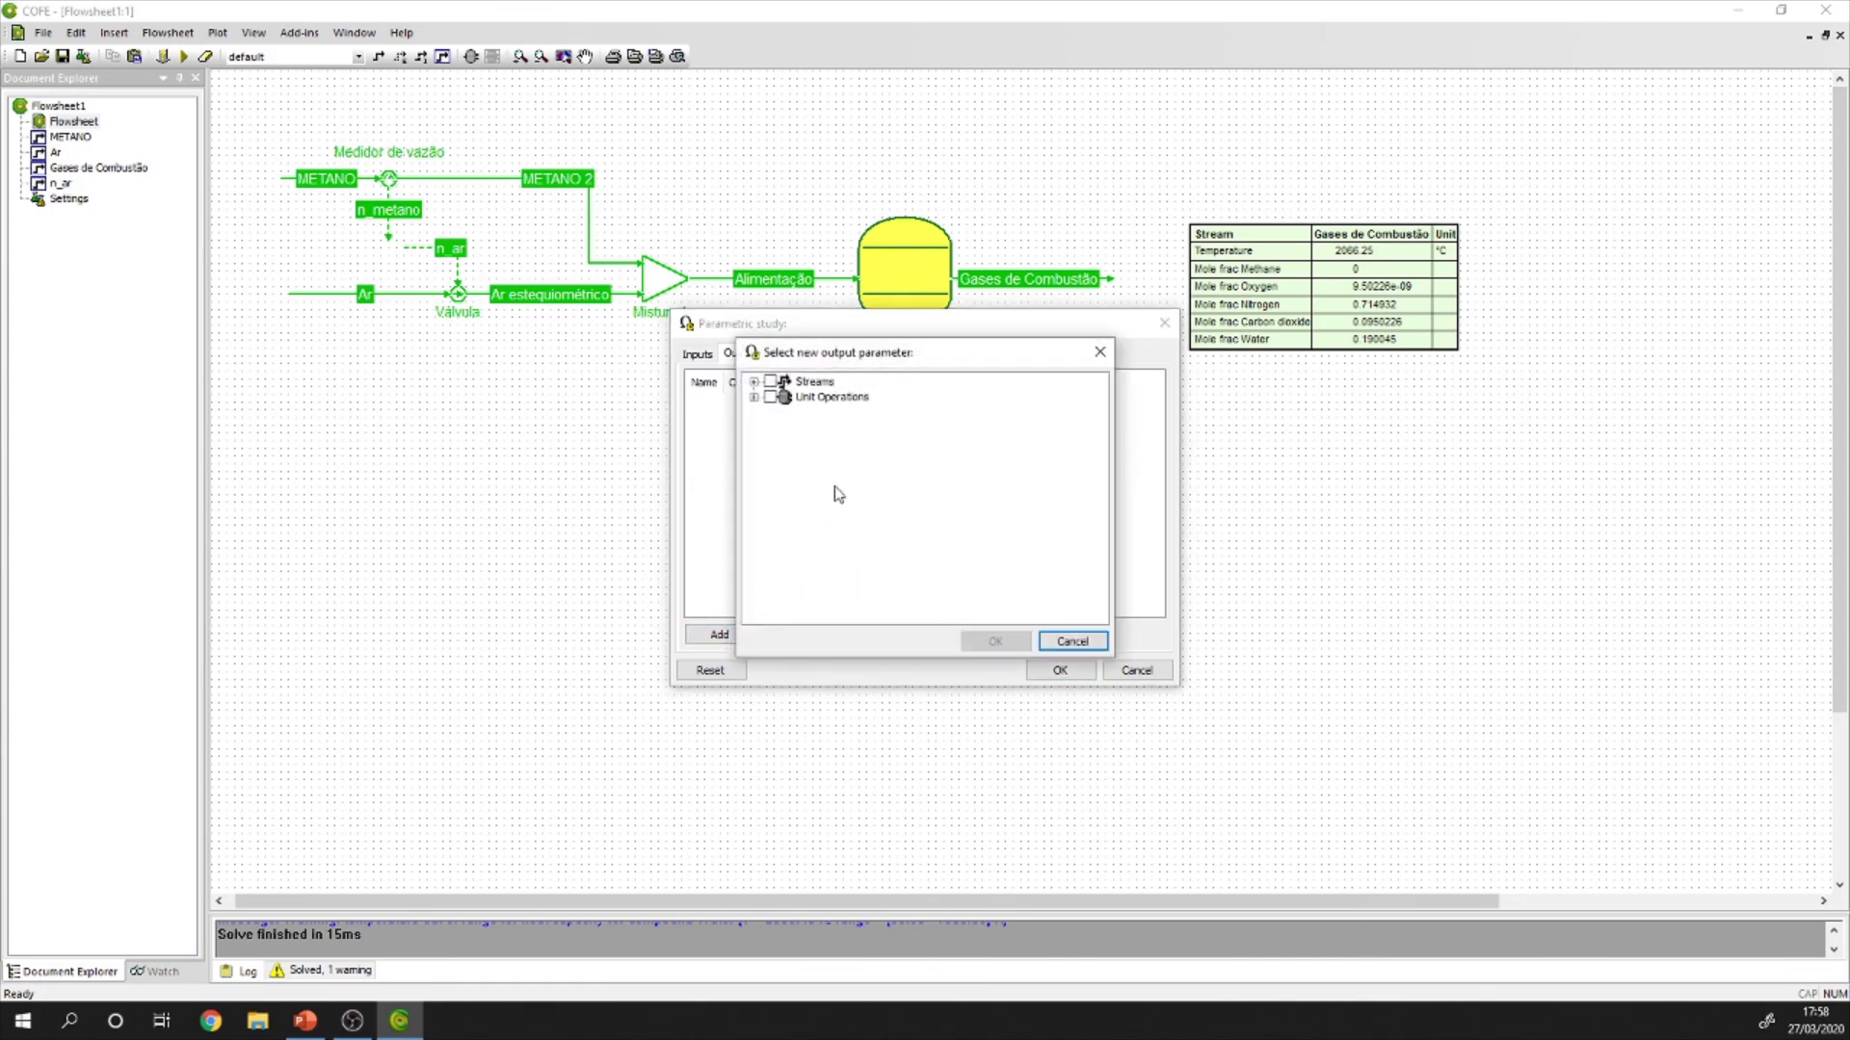
{"action": "left_click", "coordinate": [755, 382]}
{"action": "left_click", "coordinate": [772, 505]}
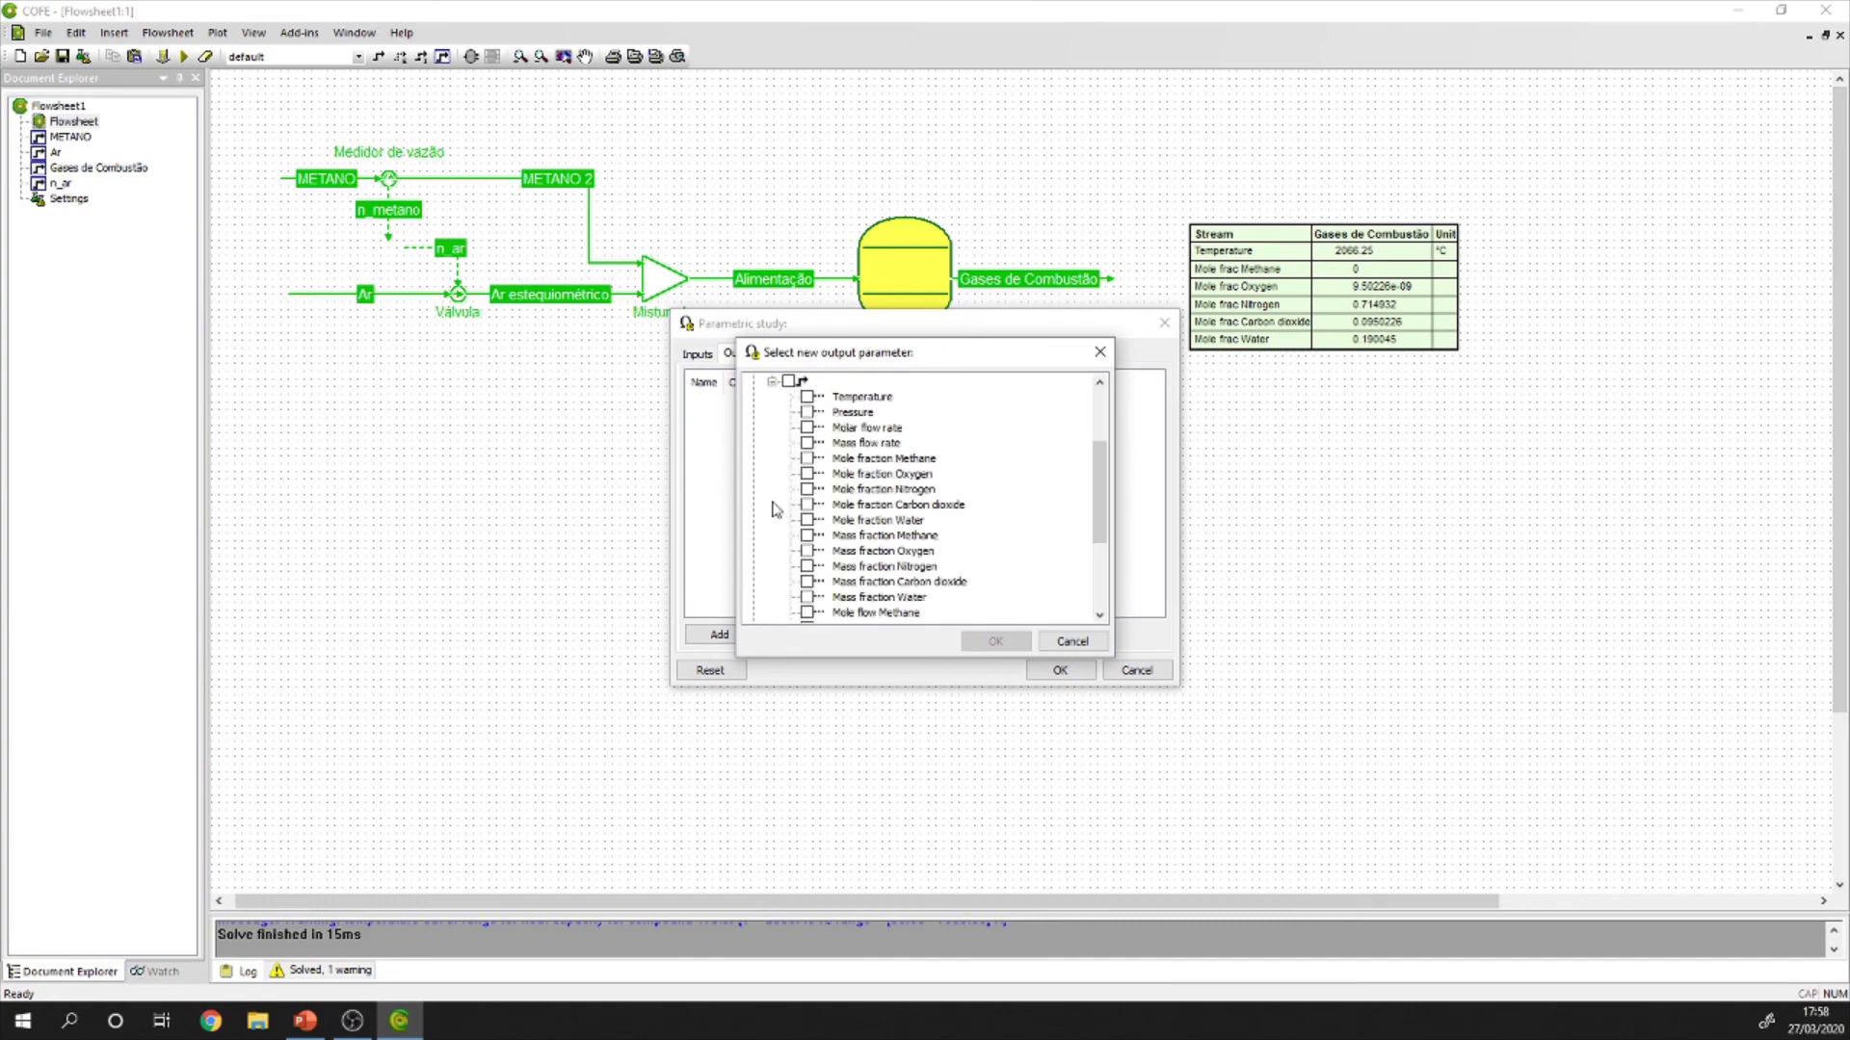
{"action": "left_click", "coordinate": [807, 397]}
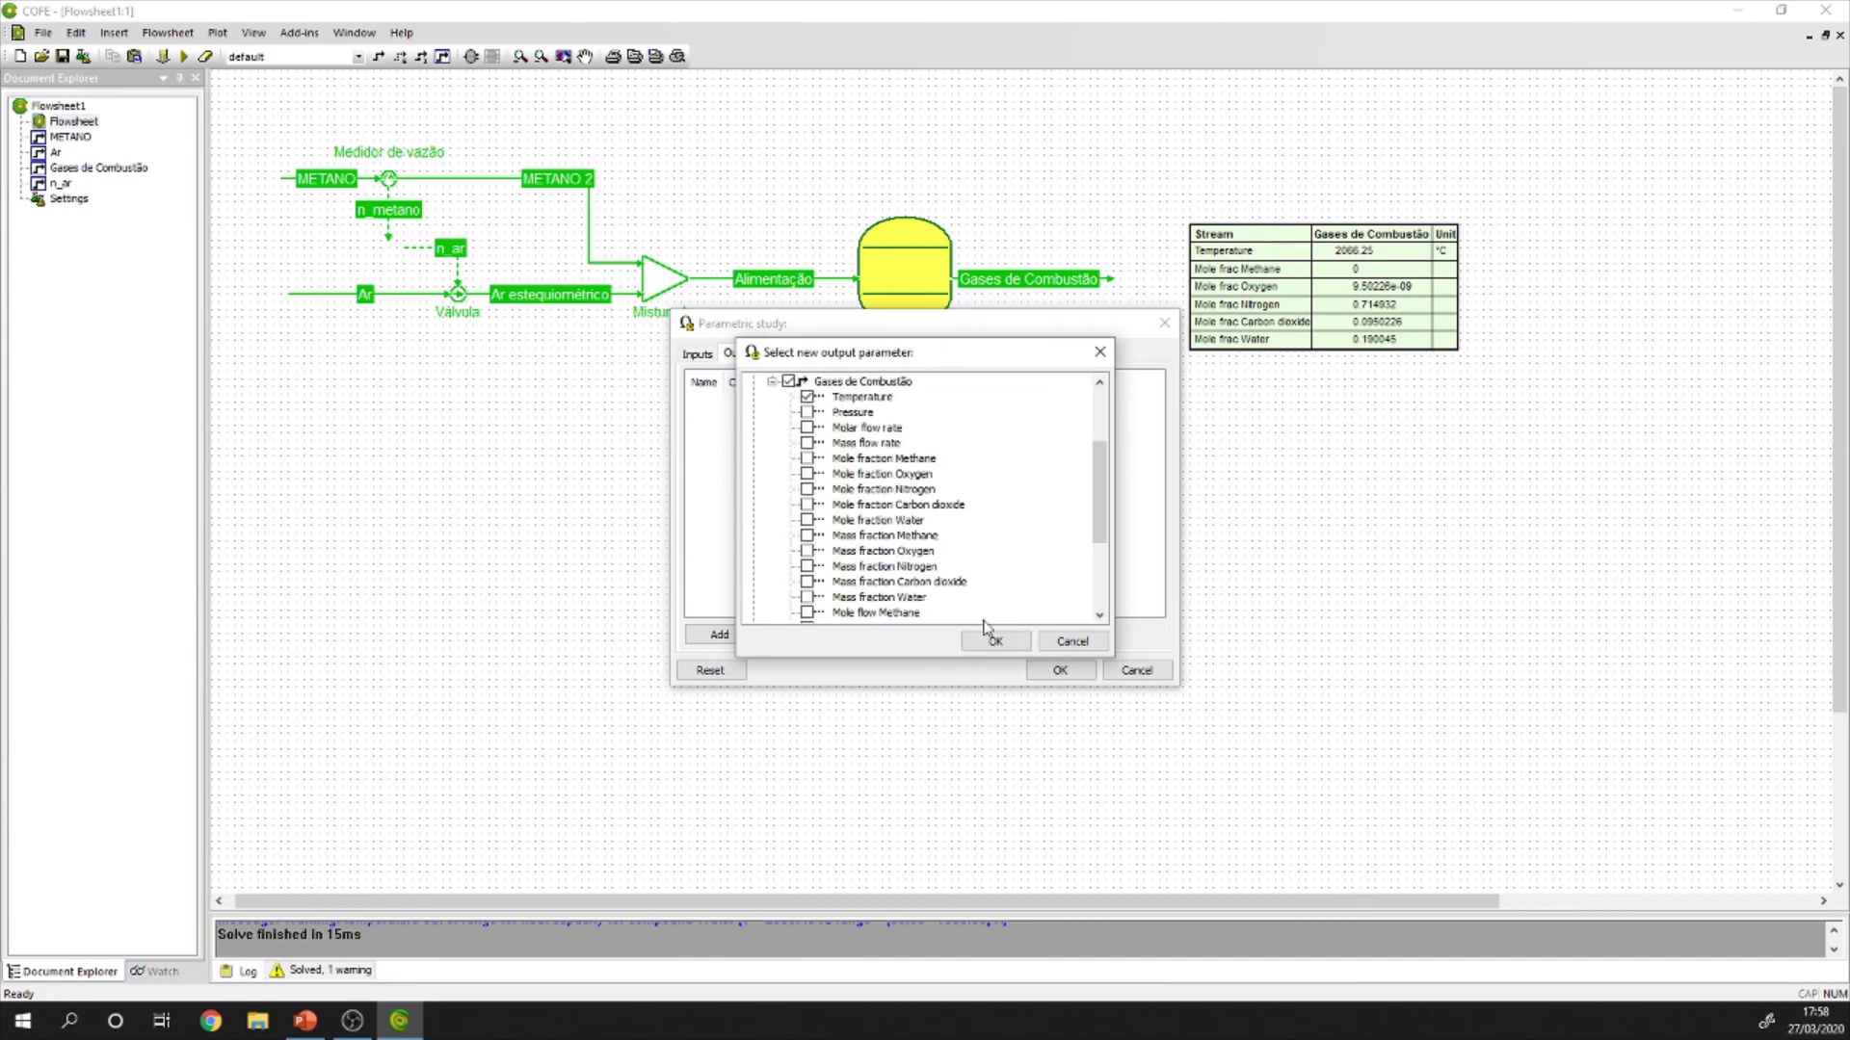
{"action": "left_click", "coordinate": [992, 639]}
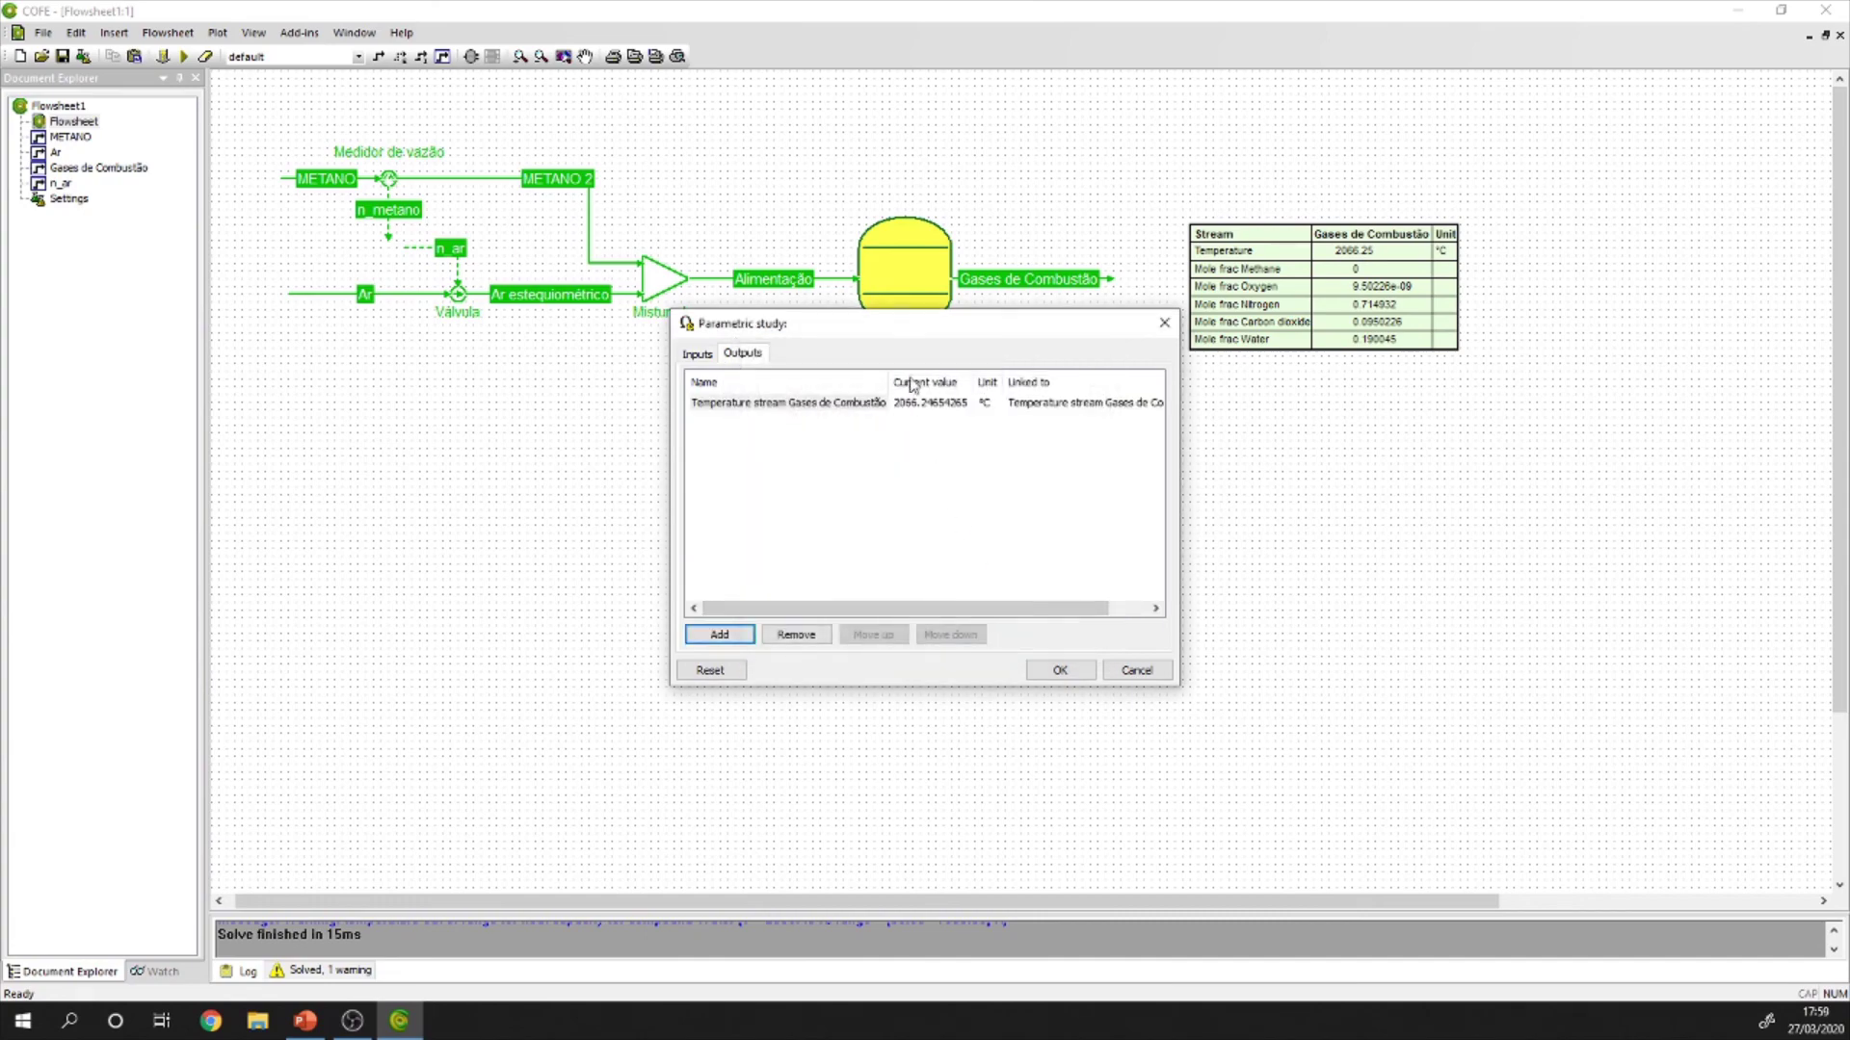
{"action": "left_click", "coordinate": [1057, 670]}
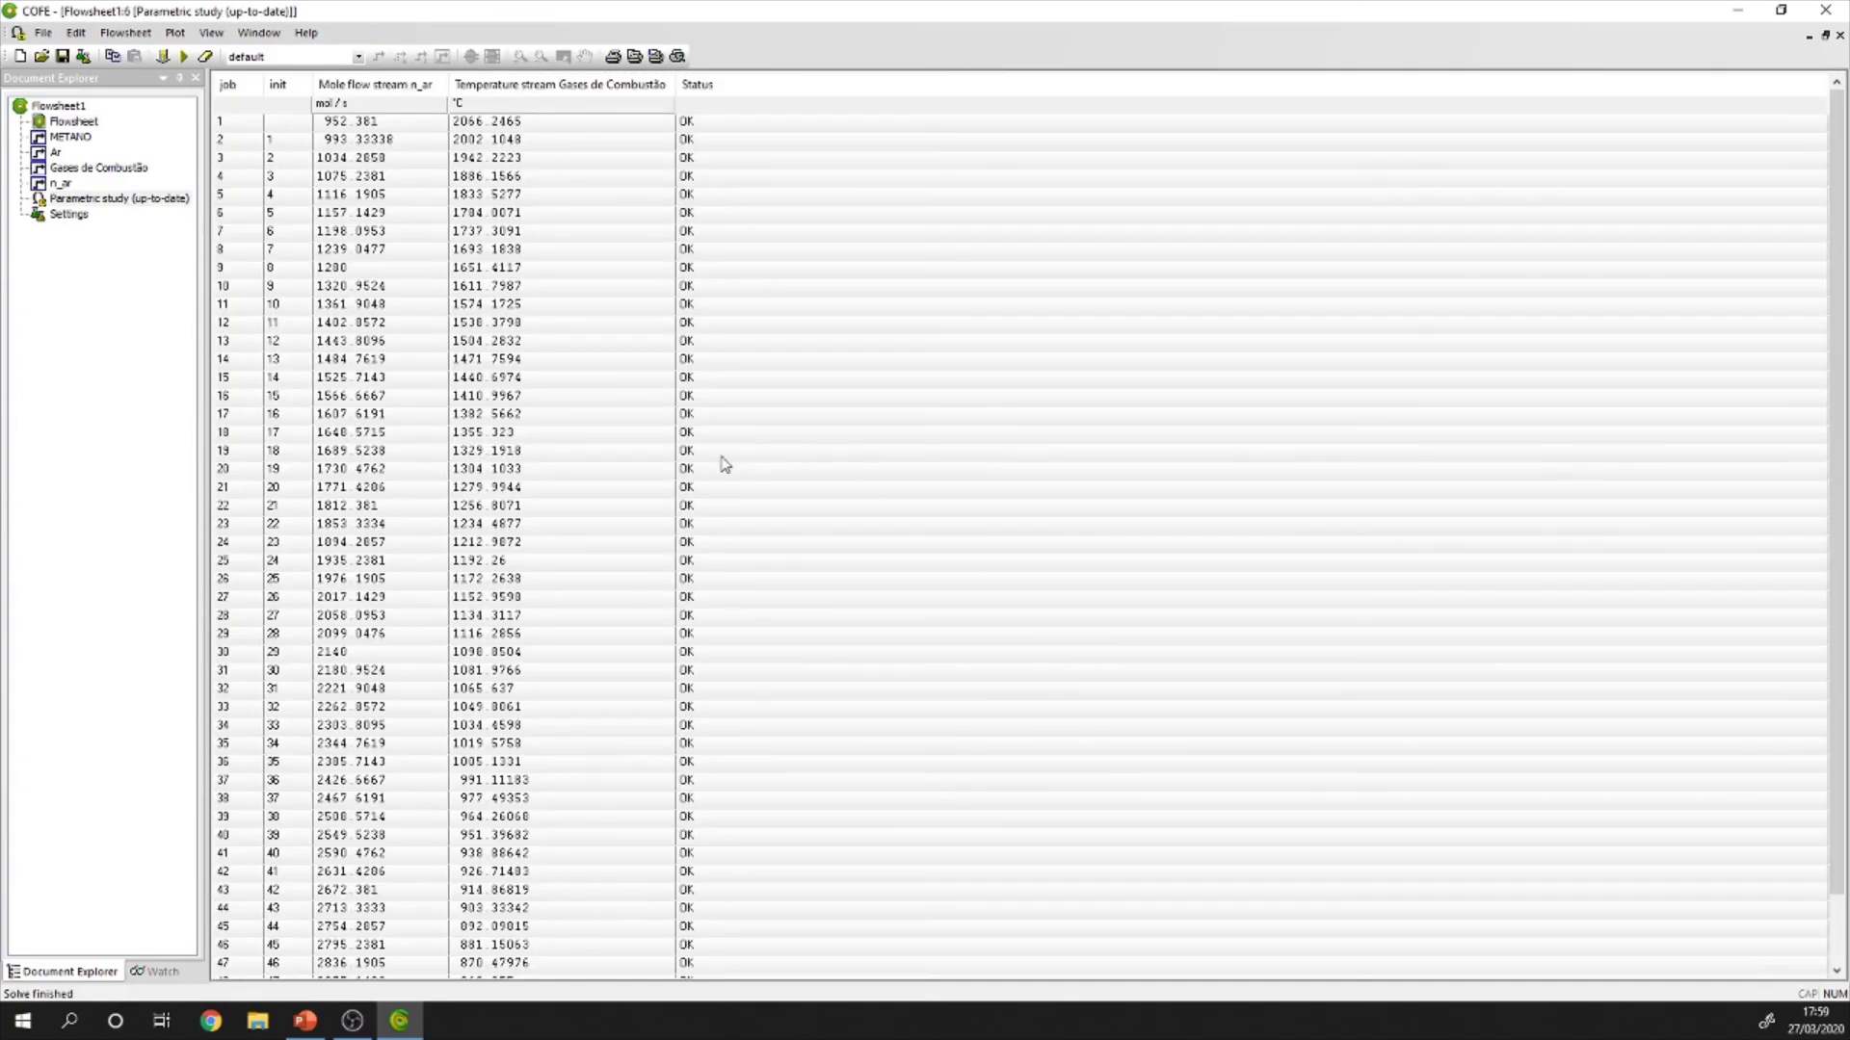
Plot the Gases de Combustão temperature against the n_ar mole flow from the parametric study results.
{"action": "scroll", "coordinate": [632, 485], "scroll_direction": "down", "scroll_amount": 2}
{"action": "scroll", "coordinate": [609, 511], "scroll_direction": "up", "scroll_amount": 2}
{"action": "left_click", "coordinate": [184, 36]}
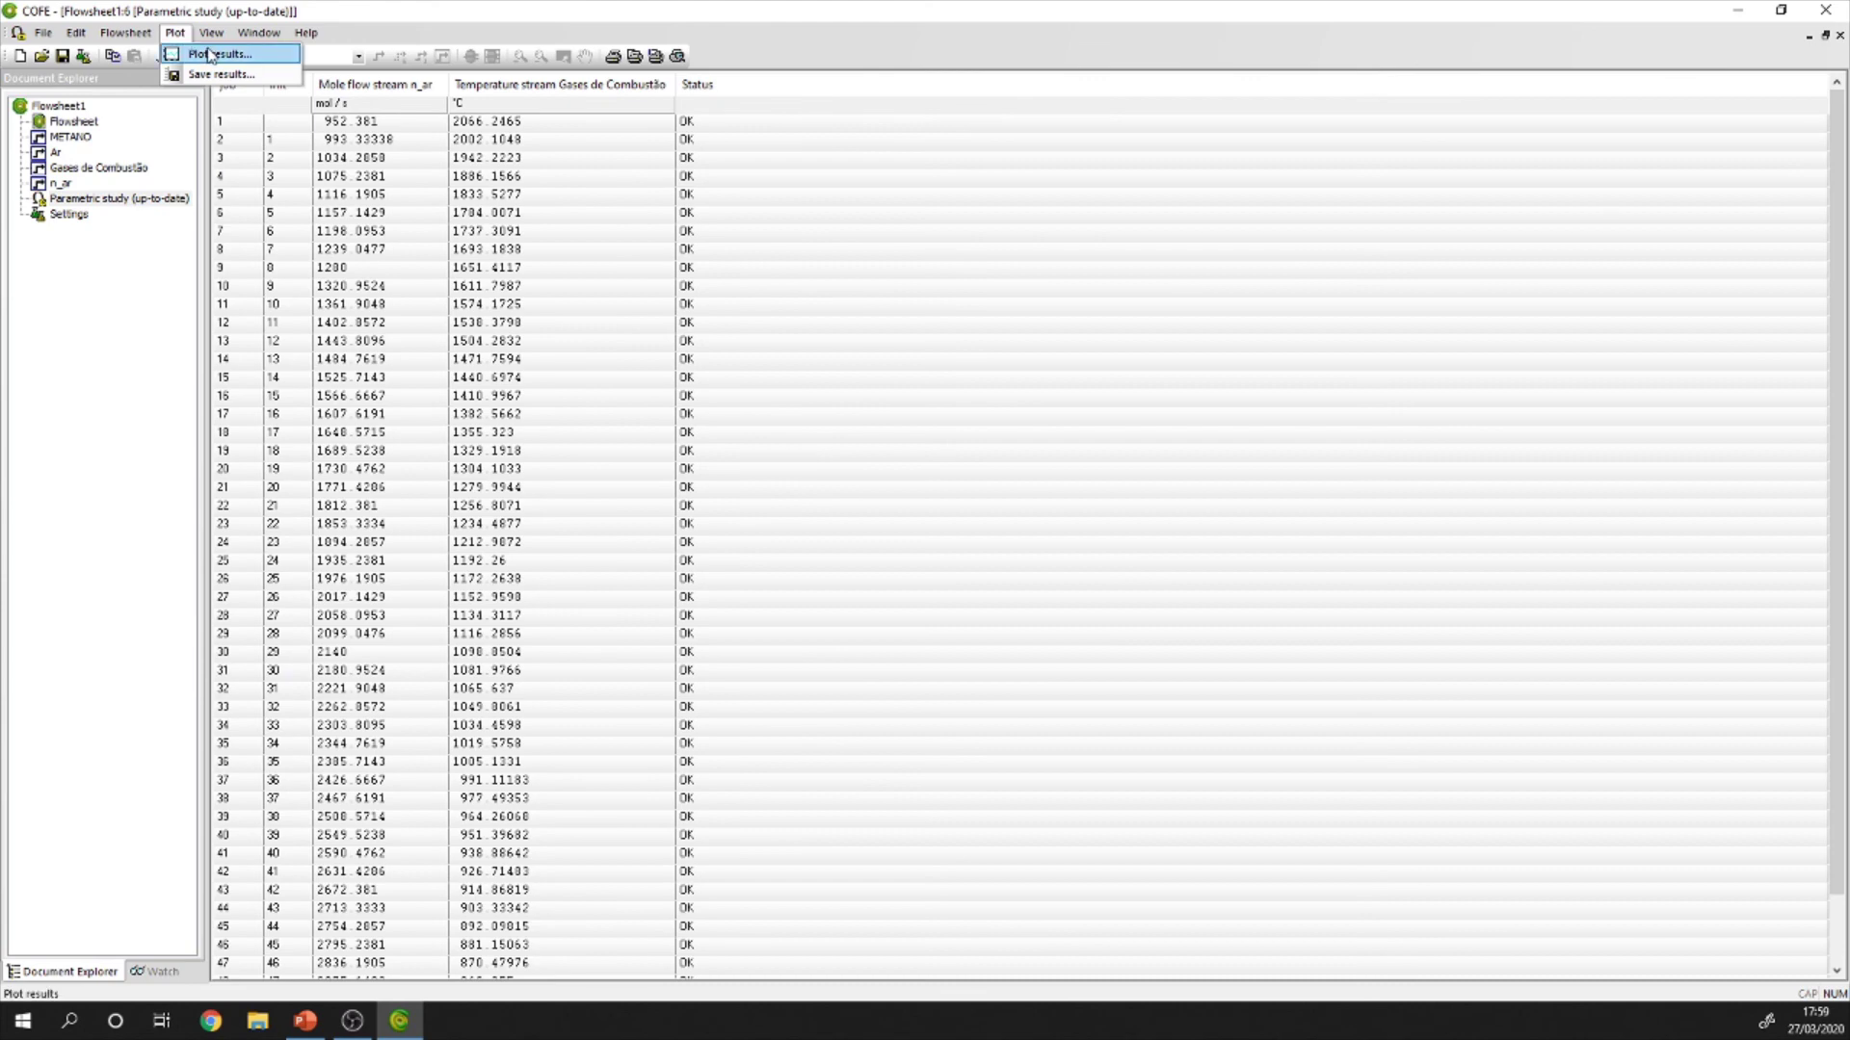
{"action": "left_click", "coordinate": [220, 56]}
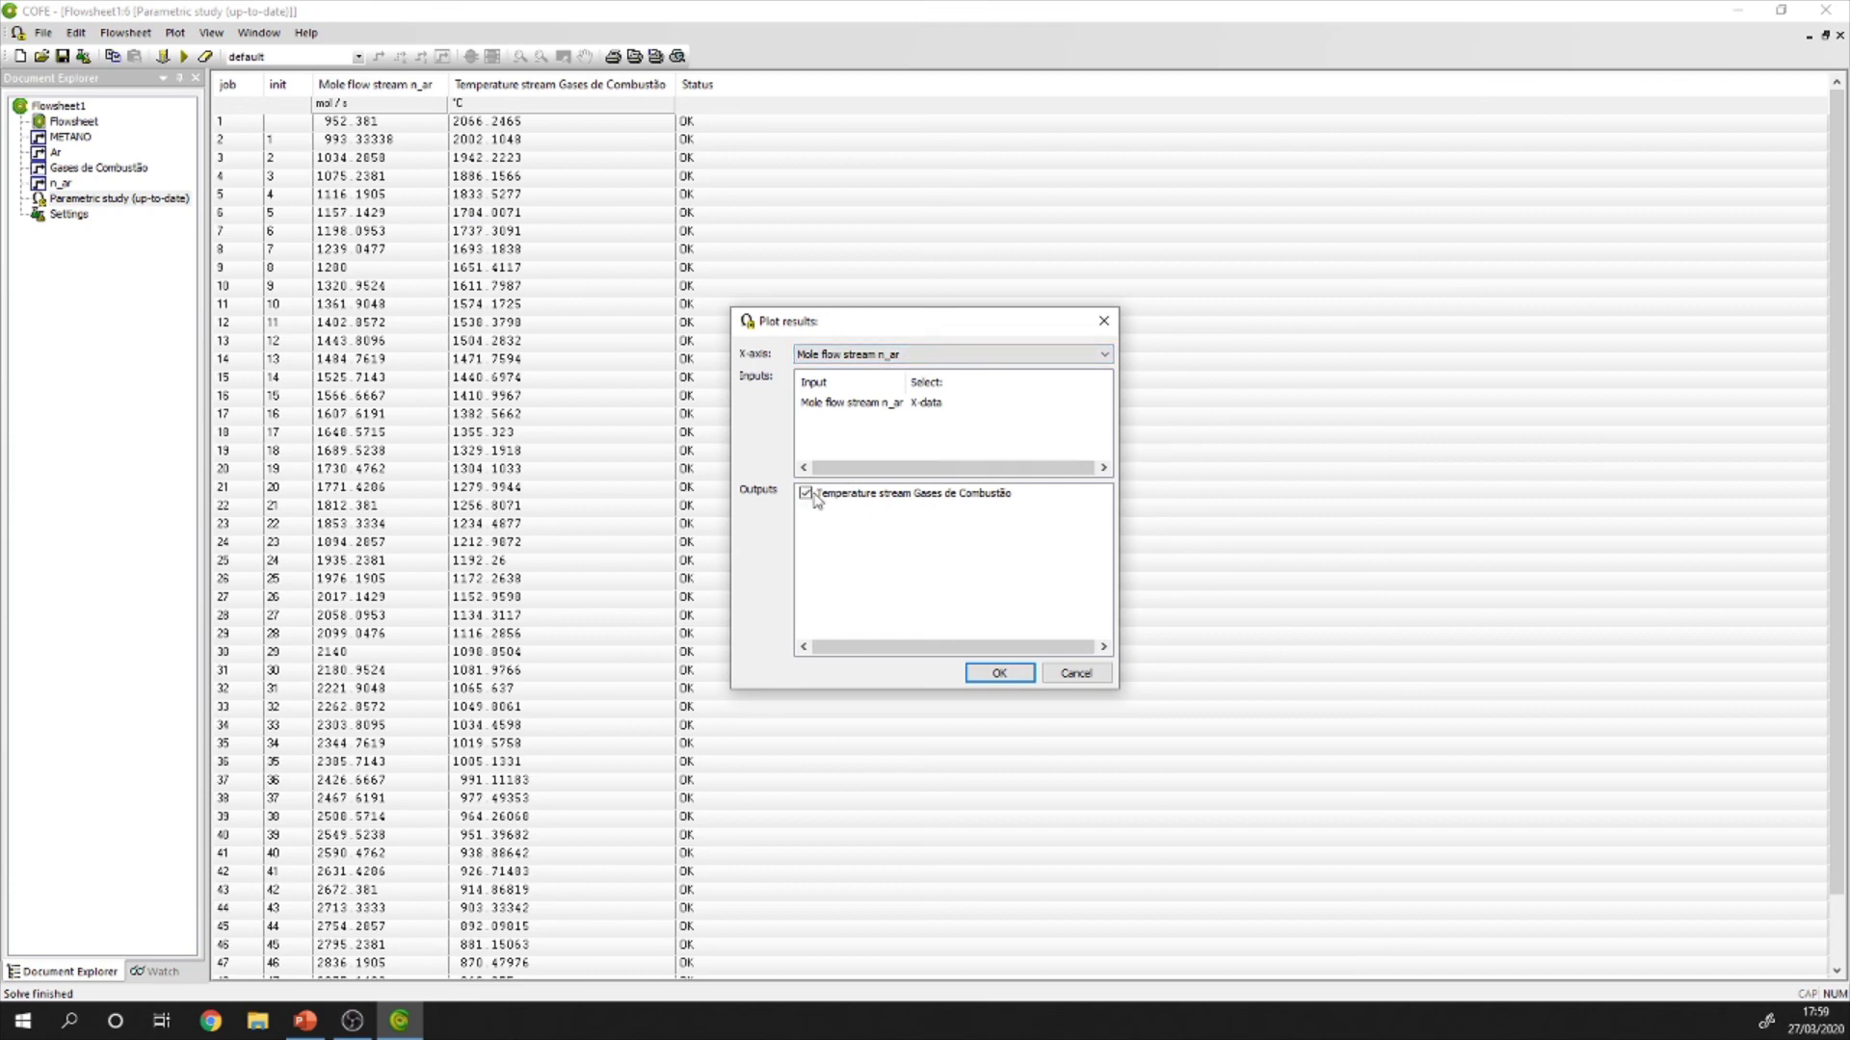
{"action": "left_click", "coordinate": [999, 675]}
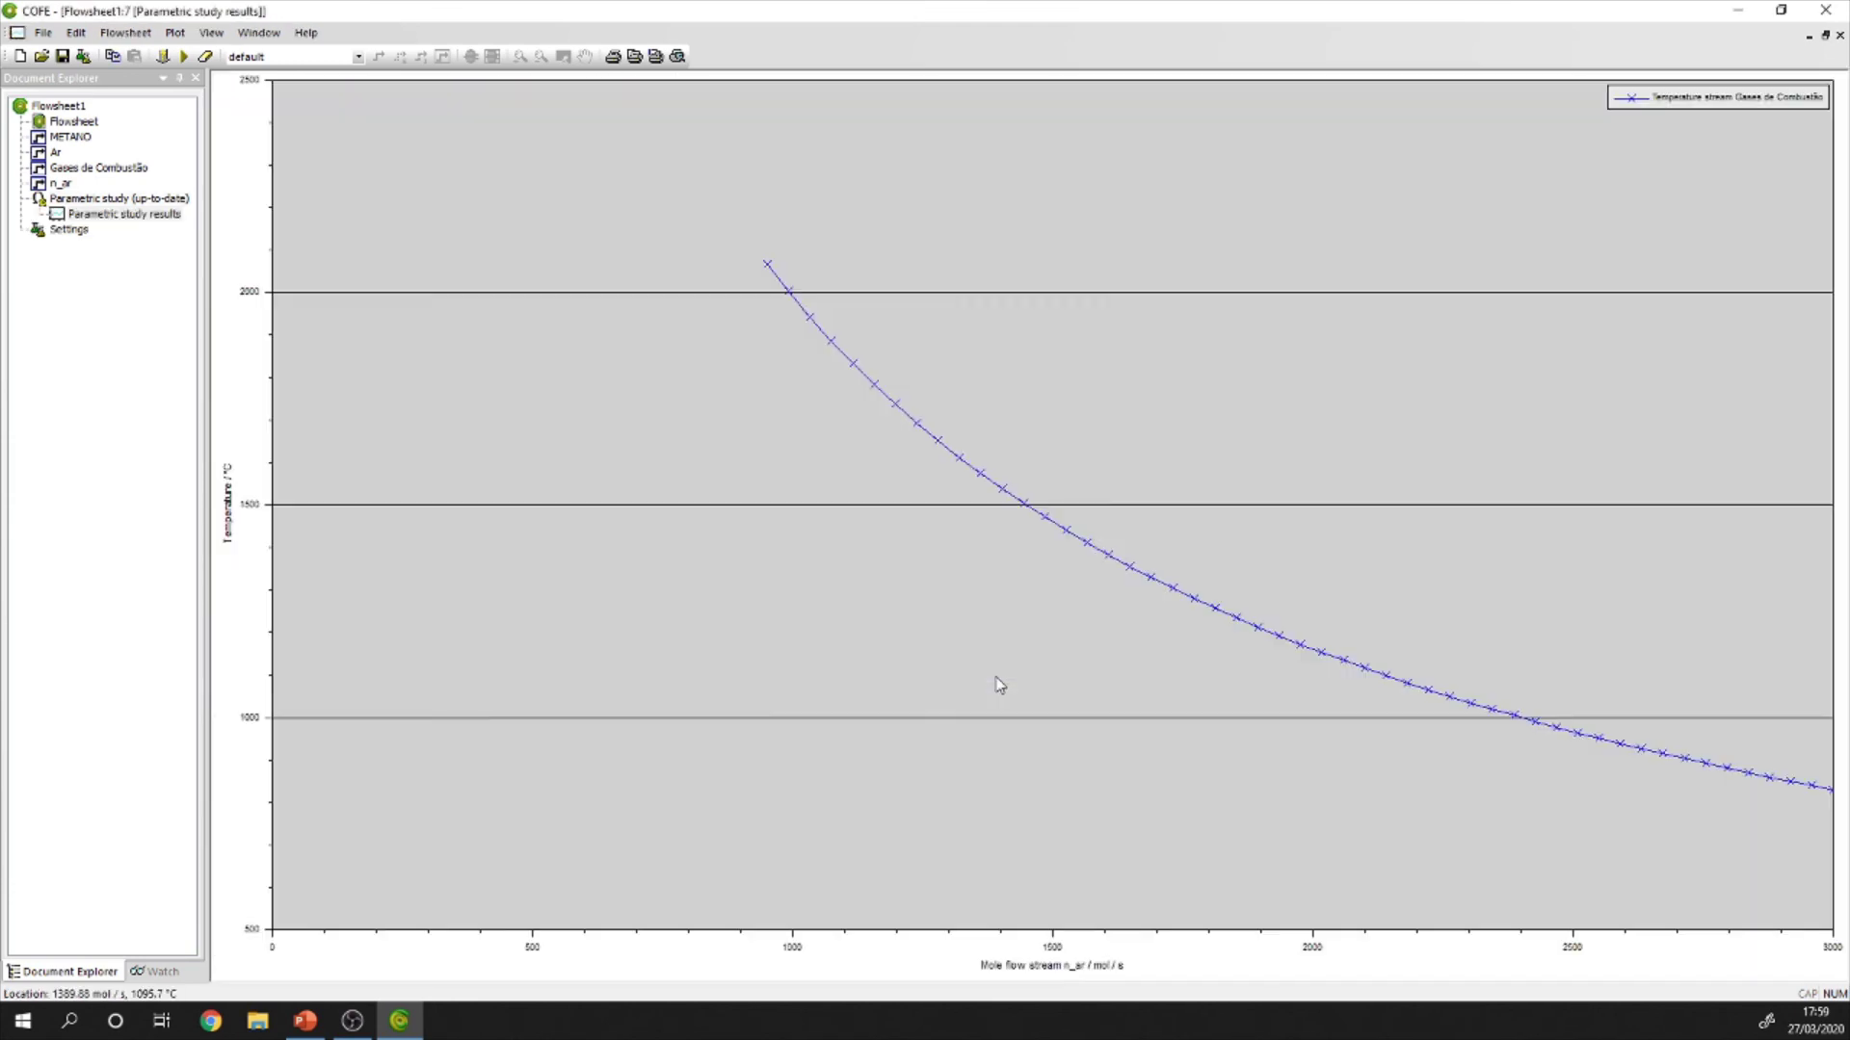